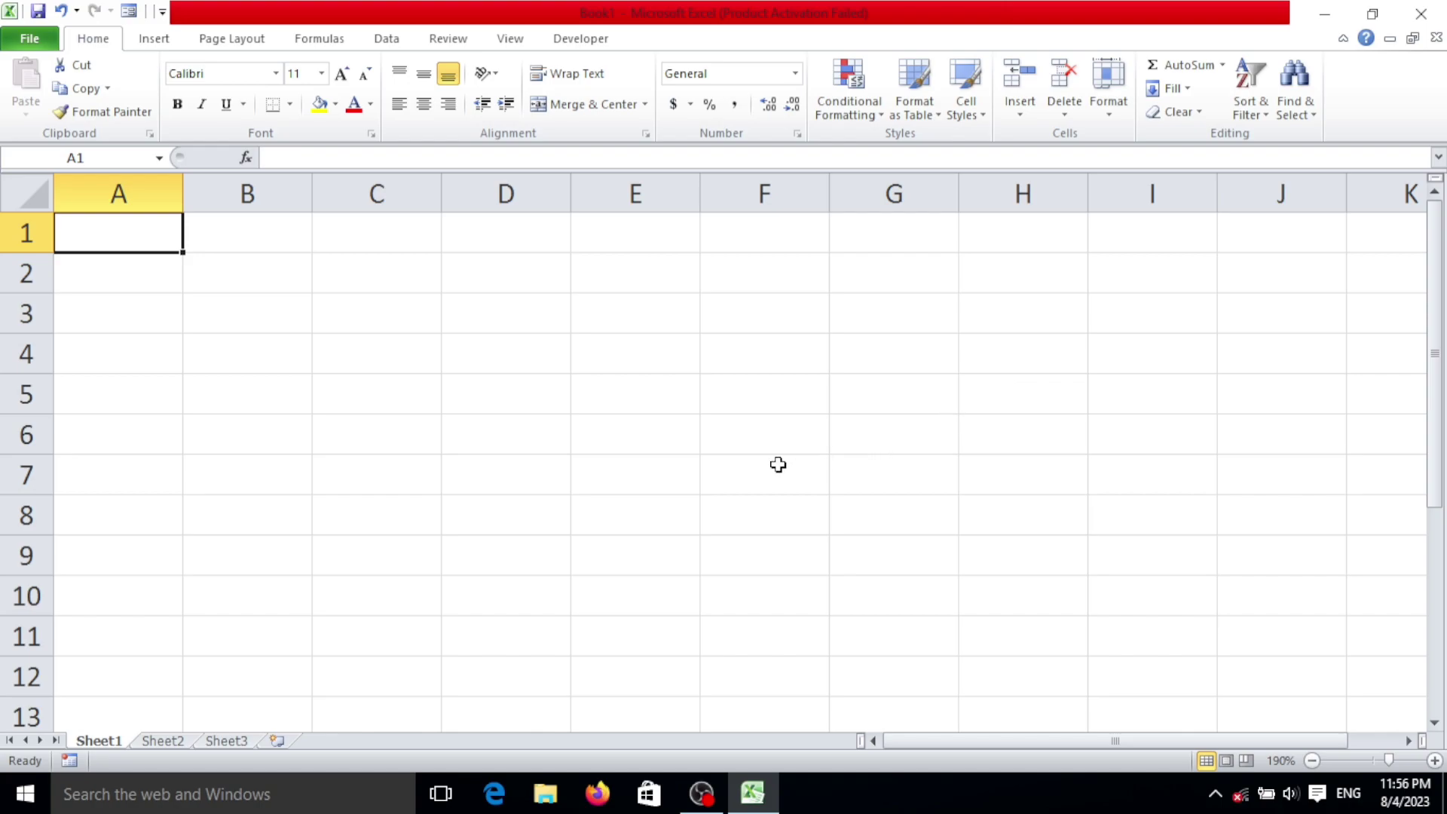
# Step: Repeatedly select the top row across columns A to G to gauge the table width
pyautogui.scroll(-2, 139, 308)
pyautogui.scroll(2, 152, 307)
pyautogui.click(334, 441)
pyautogui.moveTo(141, 238); pyautogui.dragTo(779, 223)
pyautogui.click(691, 472)
pyautogui.moveTo(133, 242); pyautogui.dragTo(770, 225)
pyautogui.click(712, 425)
pyautogui.moveTo(136, 236); pyautogui.dragTo(955, 233)
pyautogui.click(742, 352)
pyautogui.moveTo(94, 233); pyautogui.dragTo(897, 235)
pyautogui.click(1023, 353)
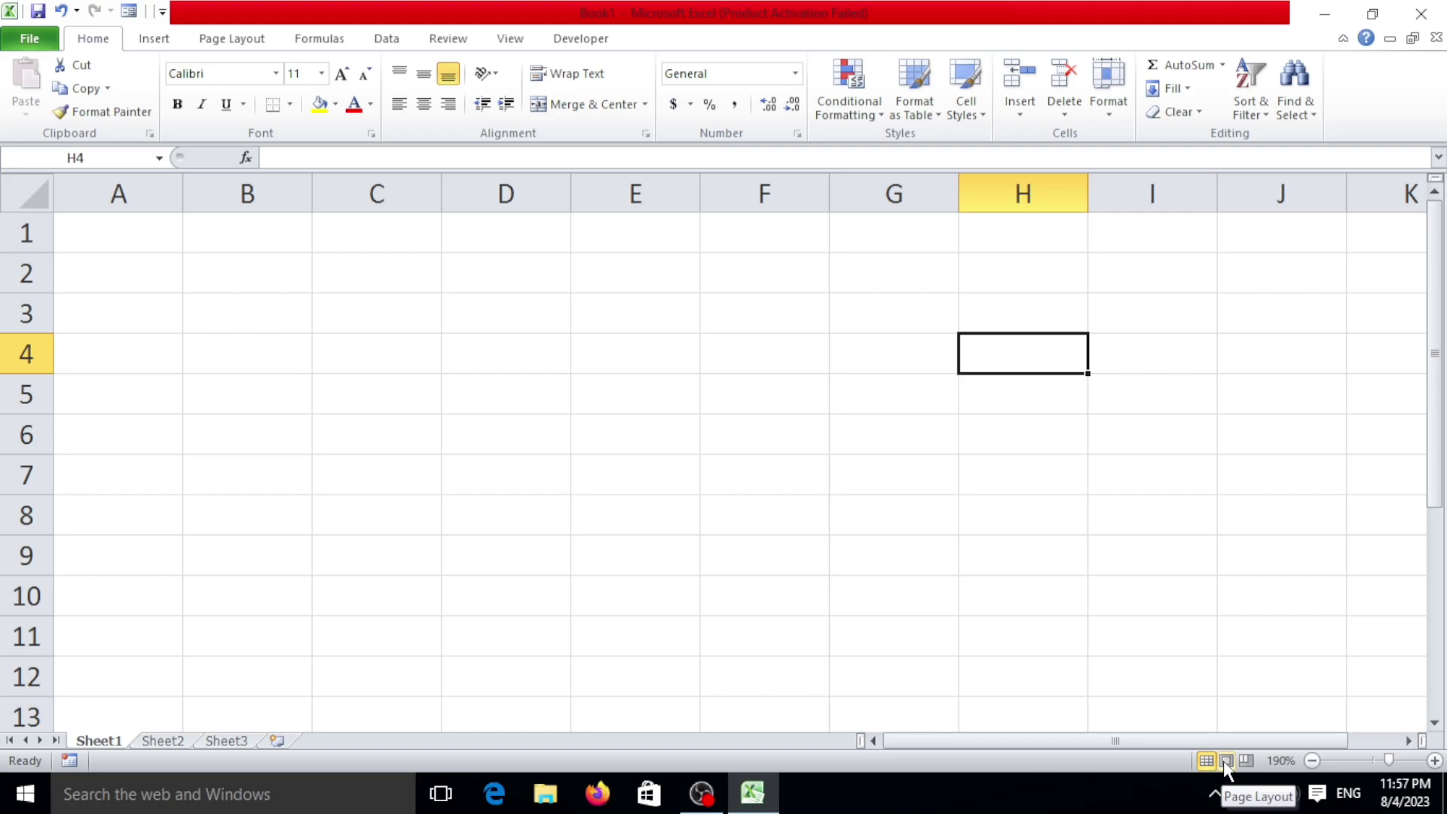
# Step: Preview the sheet as printed pages, then return to the normal grid view
pyautogui.click(1226, 762)
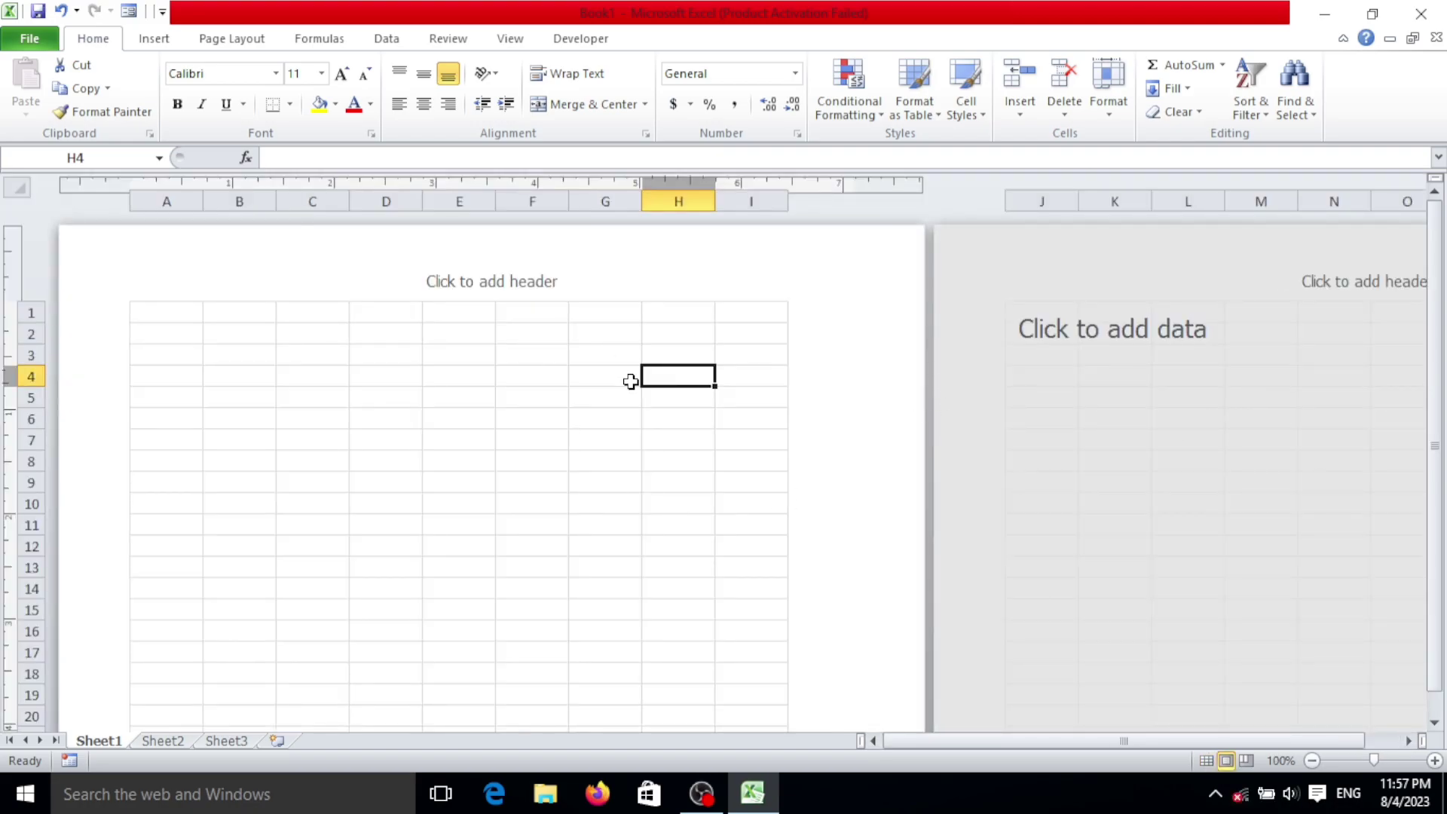
pyautogui.scroll(-6, 631, 378)
pyautogui.scroll(-2, 631, 382)
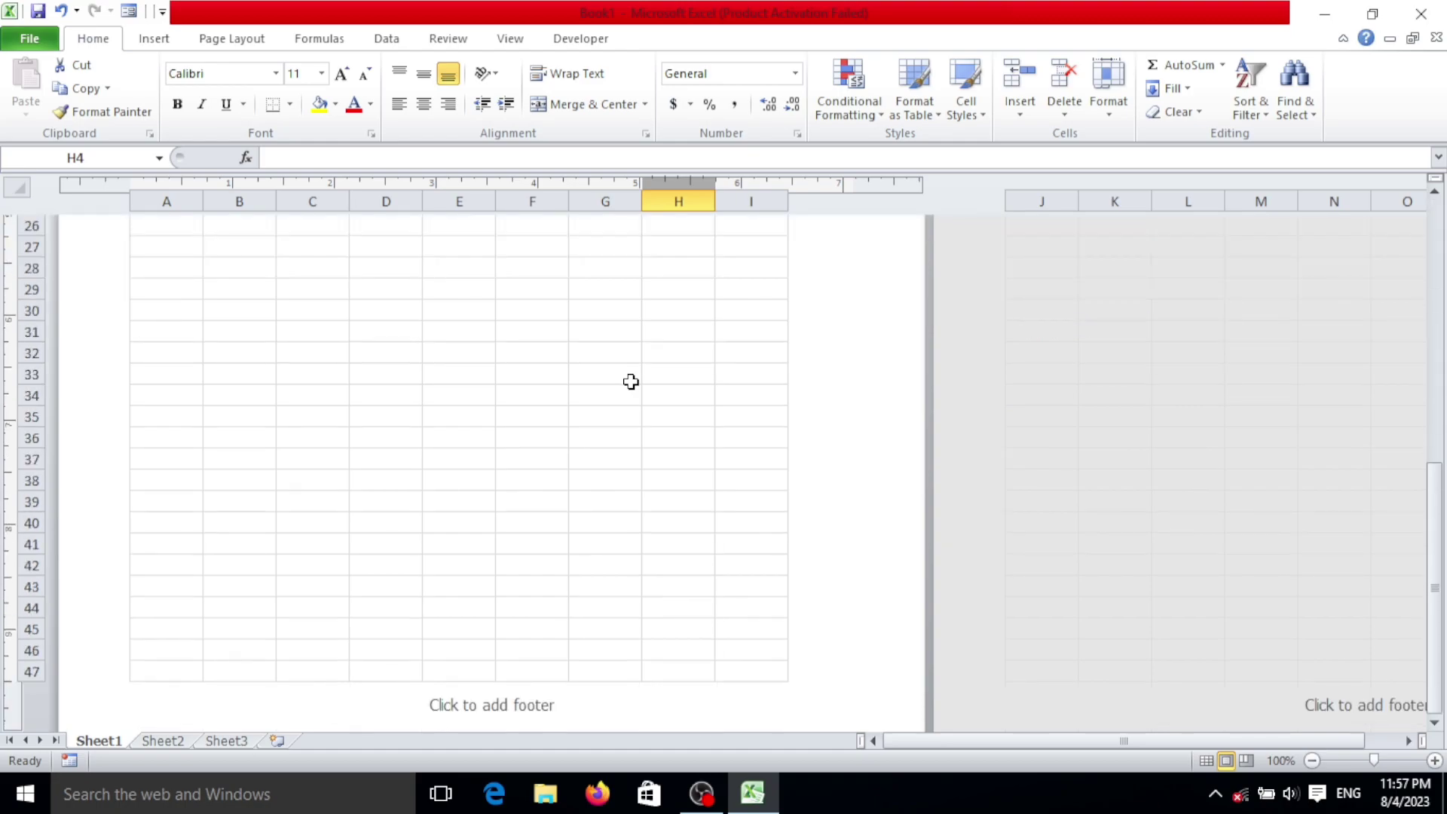
pyautogui.scroll(-12, 631, 382)
pyautogui.scroll(-6, 616, 399)
pyautogui.scroll(20, 615, 399)
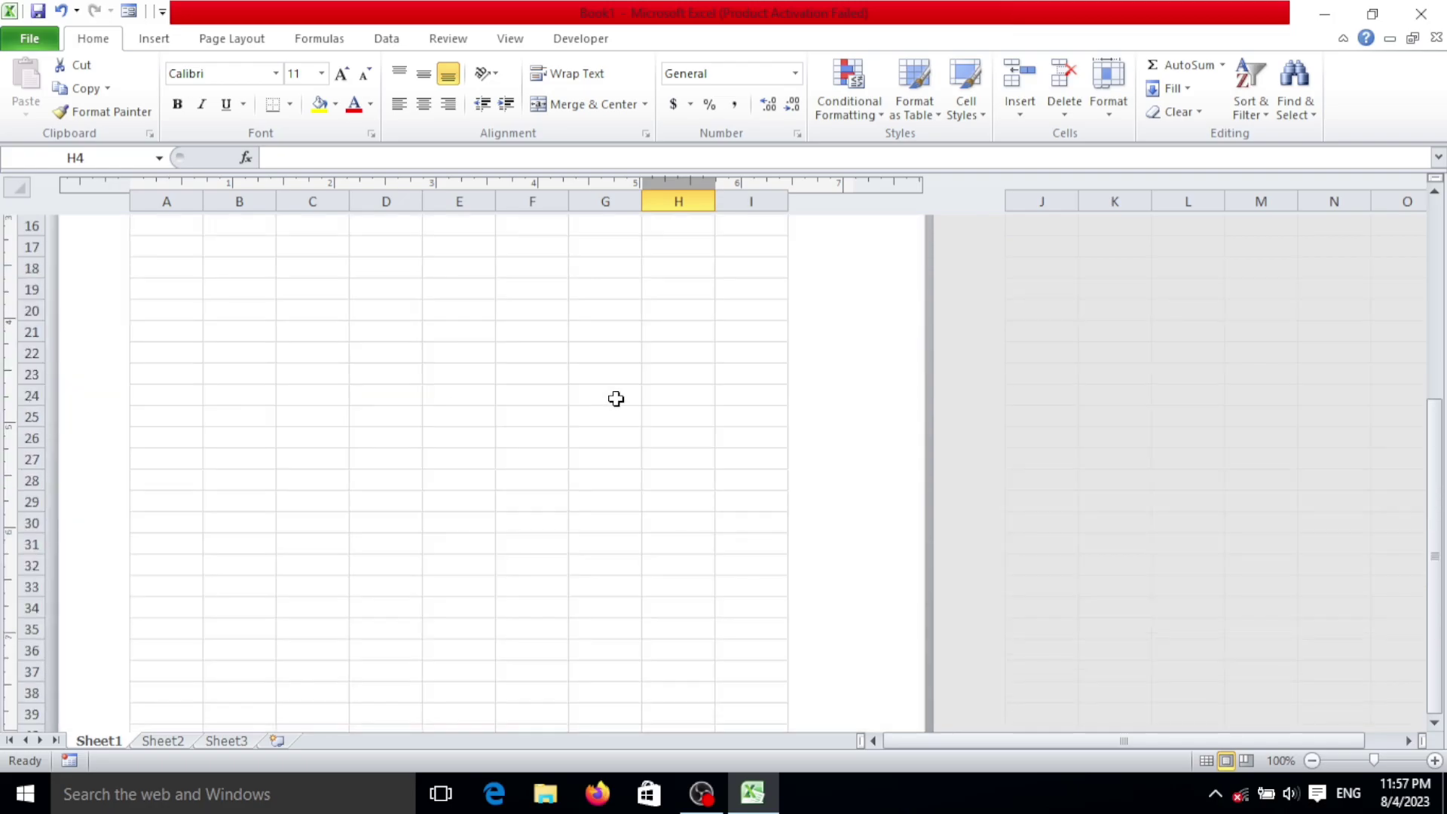
pyautogui.scroll(6, 615, 399)
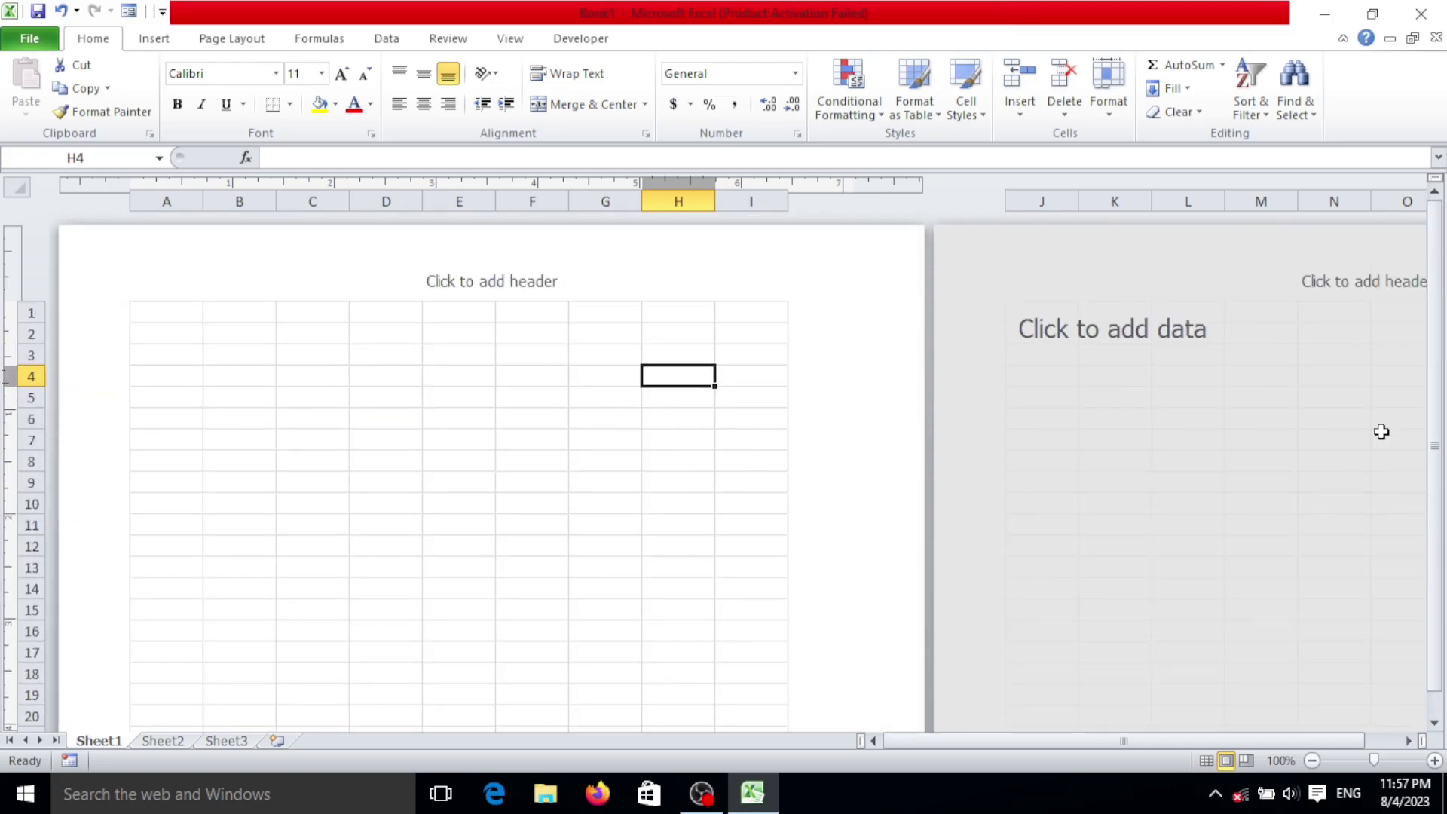
pyautogui.click(1207, 763)
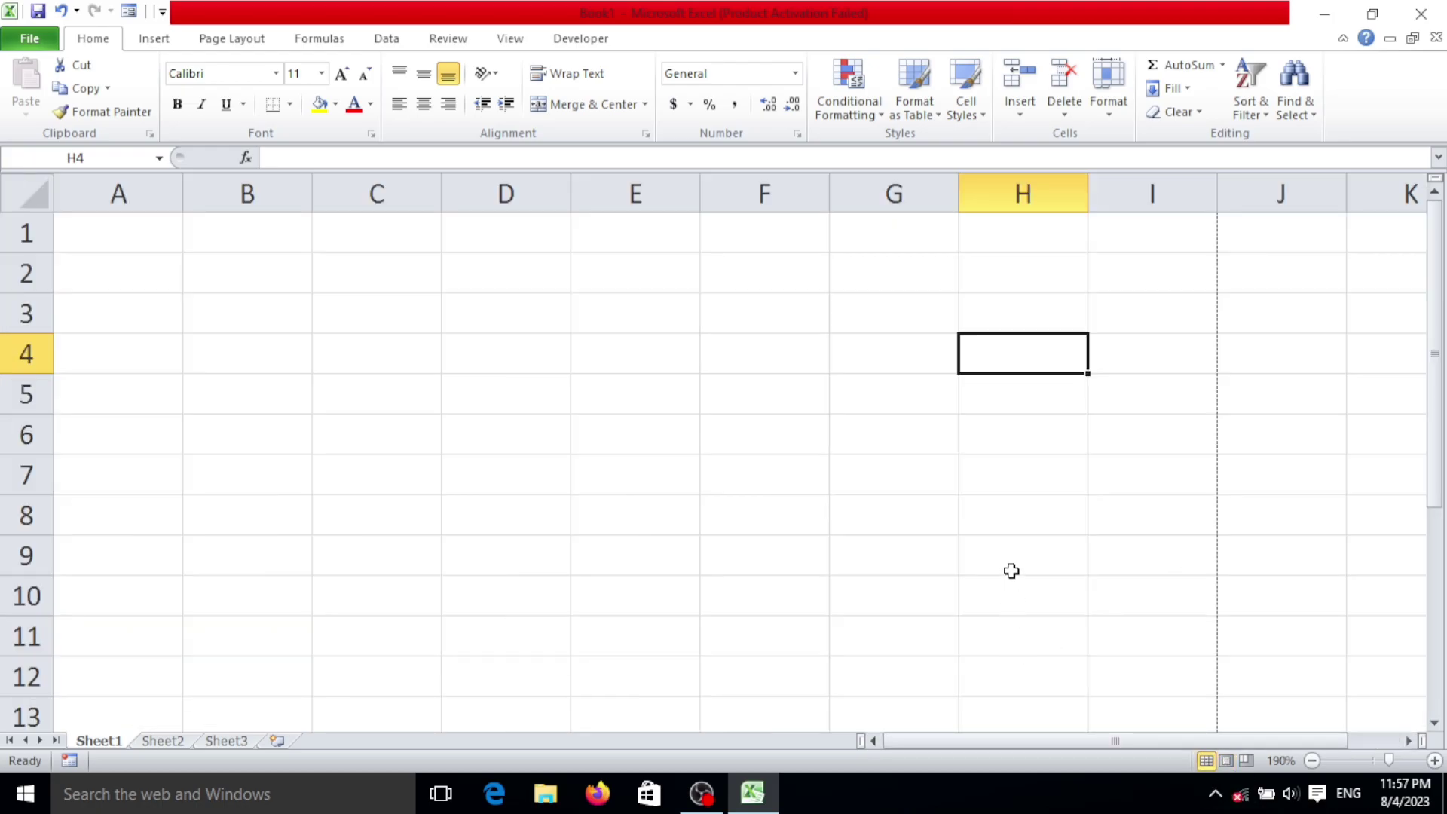
# Step: Check cells I1, J1 and I3 near the page break, then go back to A3
pyautogui.scroll(-1, 872, 568)
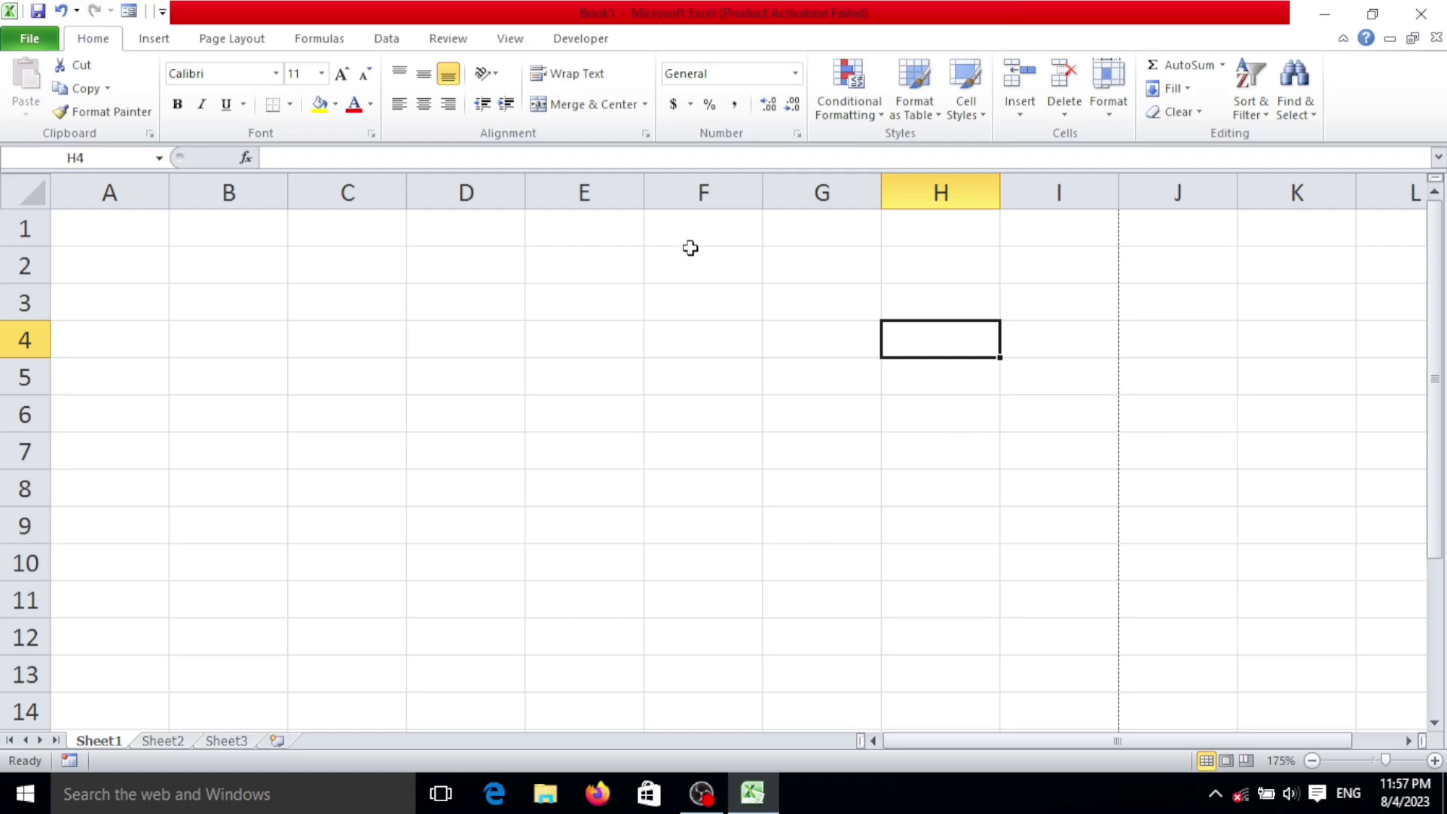
pyautogui.click(1089, 197)
pyautogui.click(1194, 241)
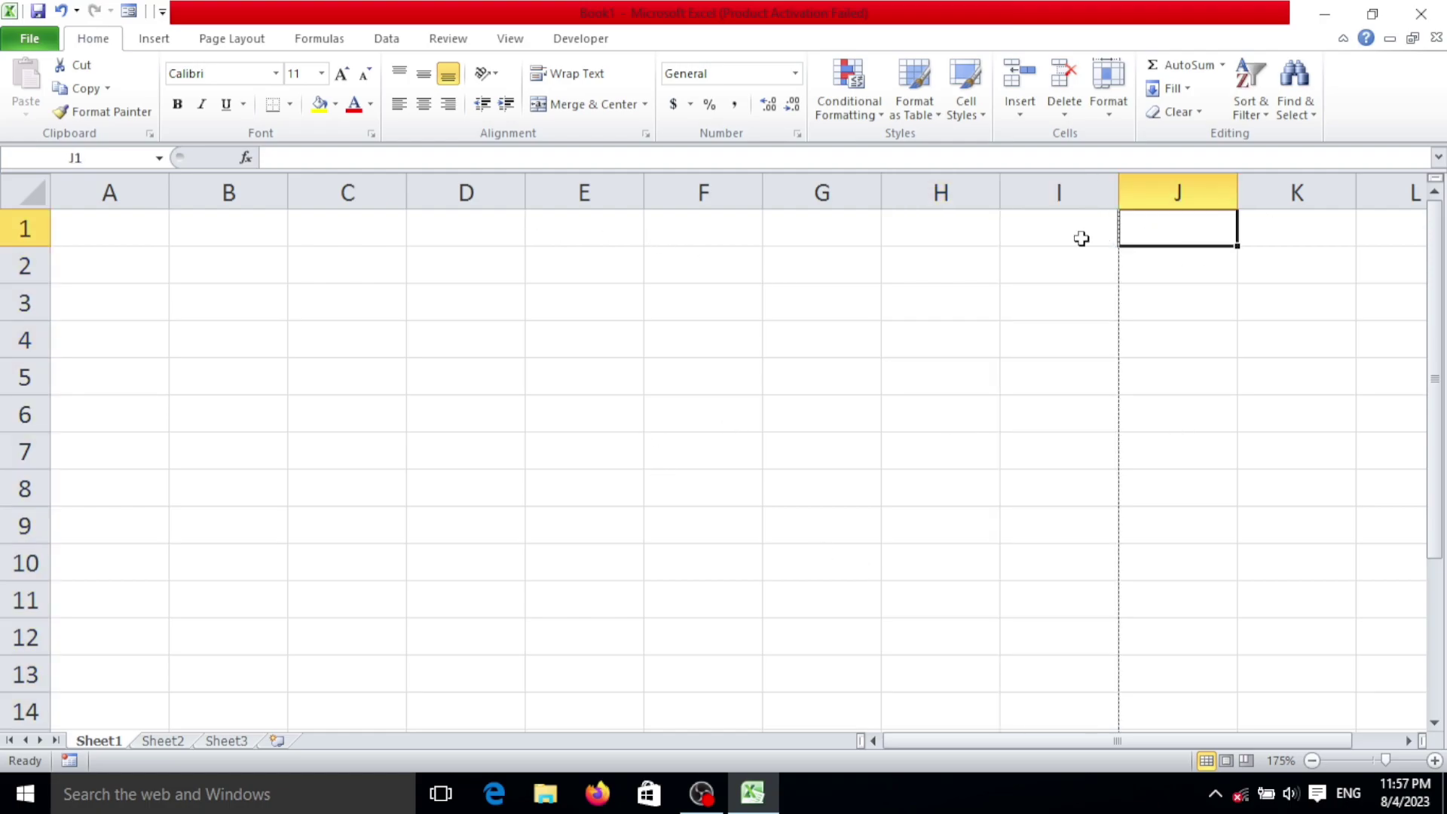
pyautogui.click(1069, 219)
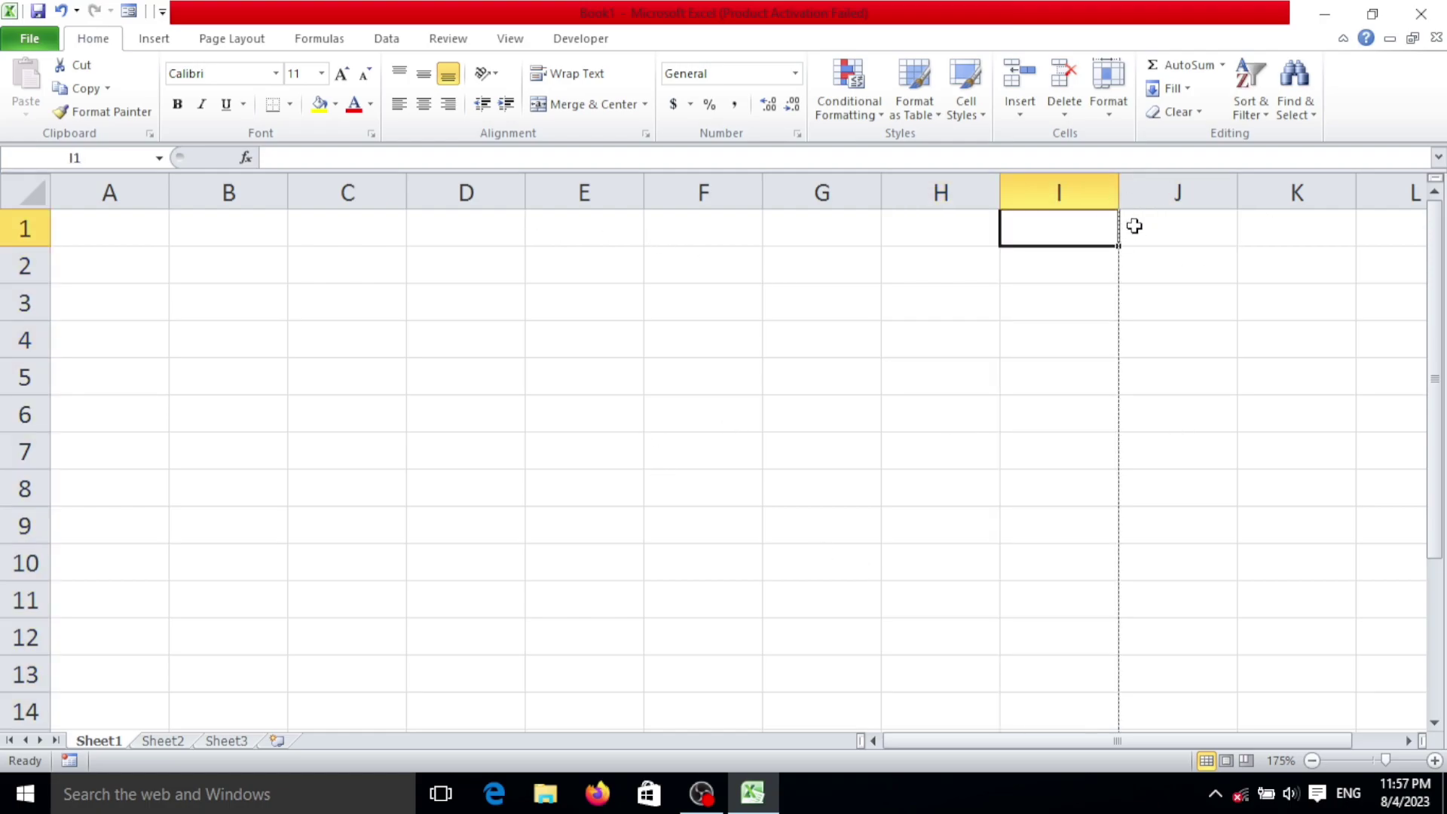
pyautogui.scroll(-2, 1111, 563)
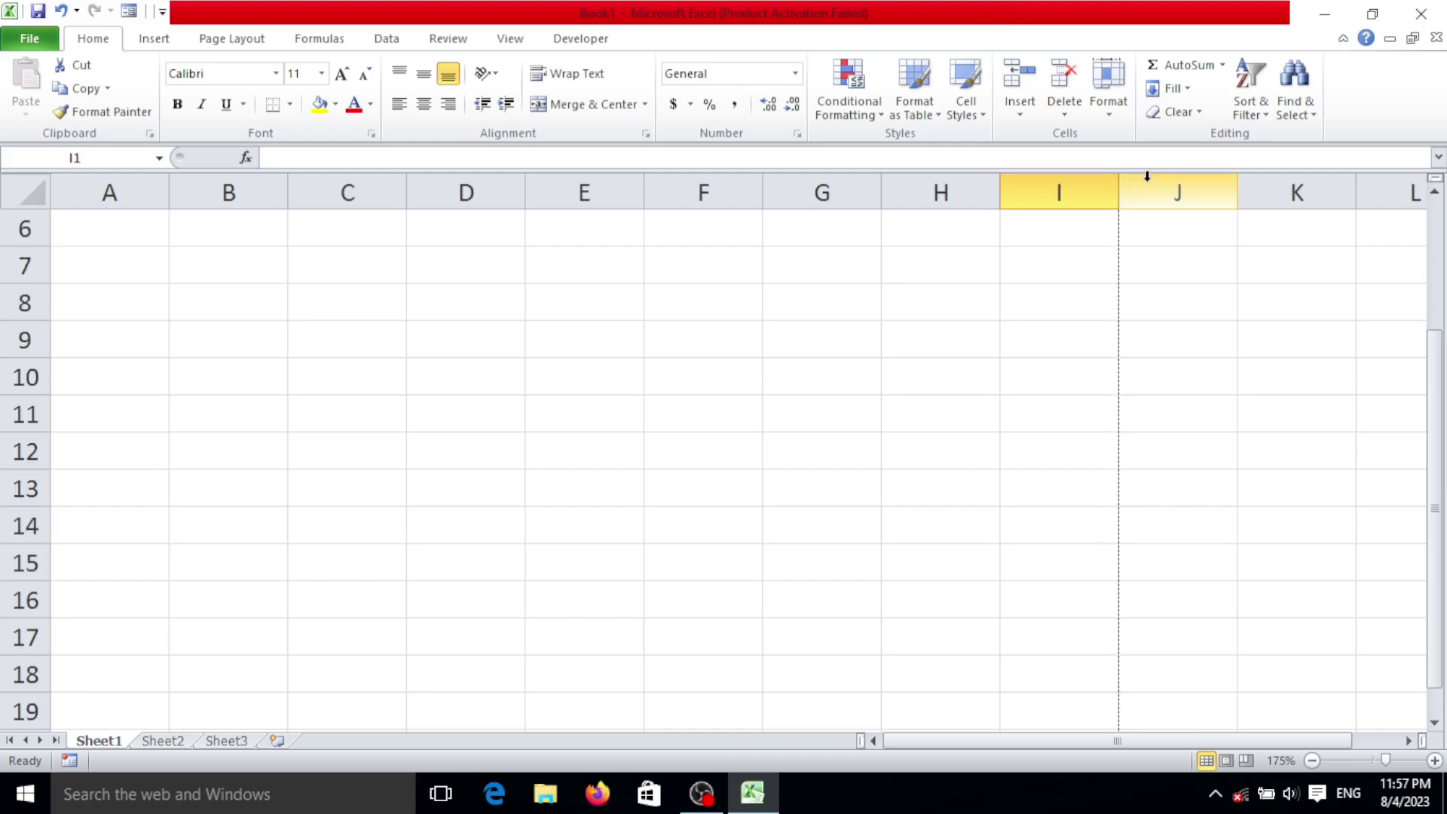
pyautogui.scroll(2, 1143, 371)
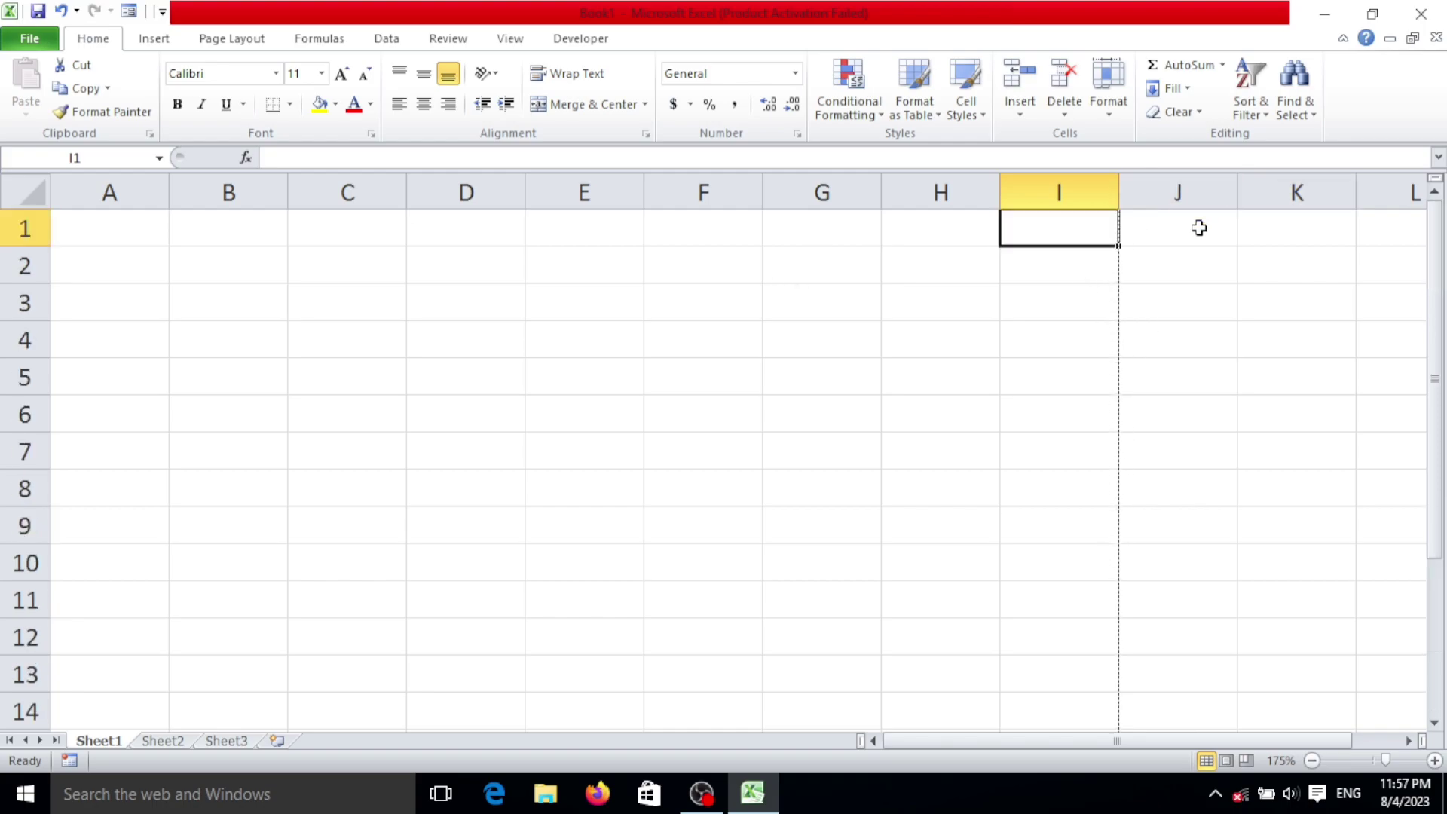
pyautogui.click(1114, 294)
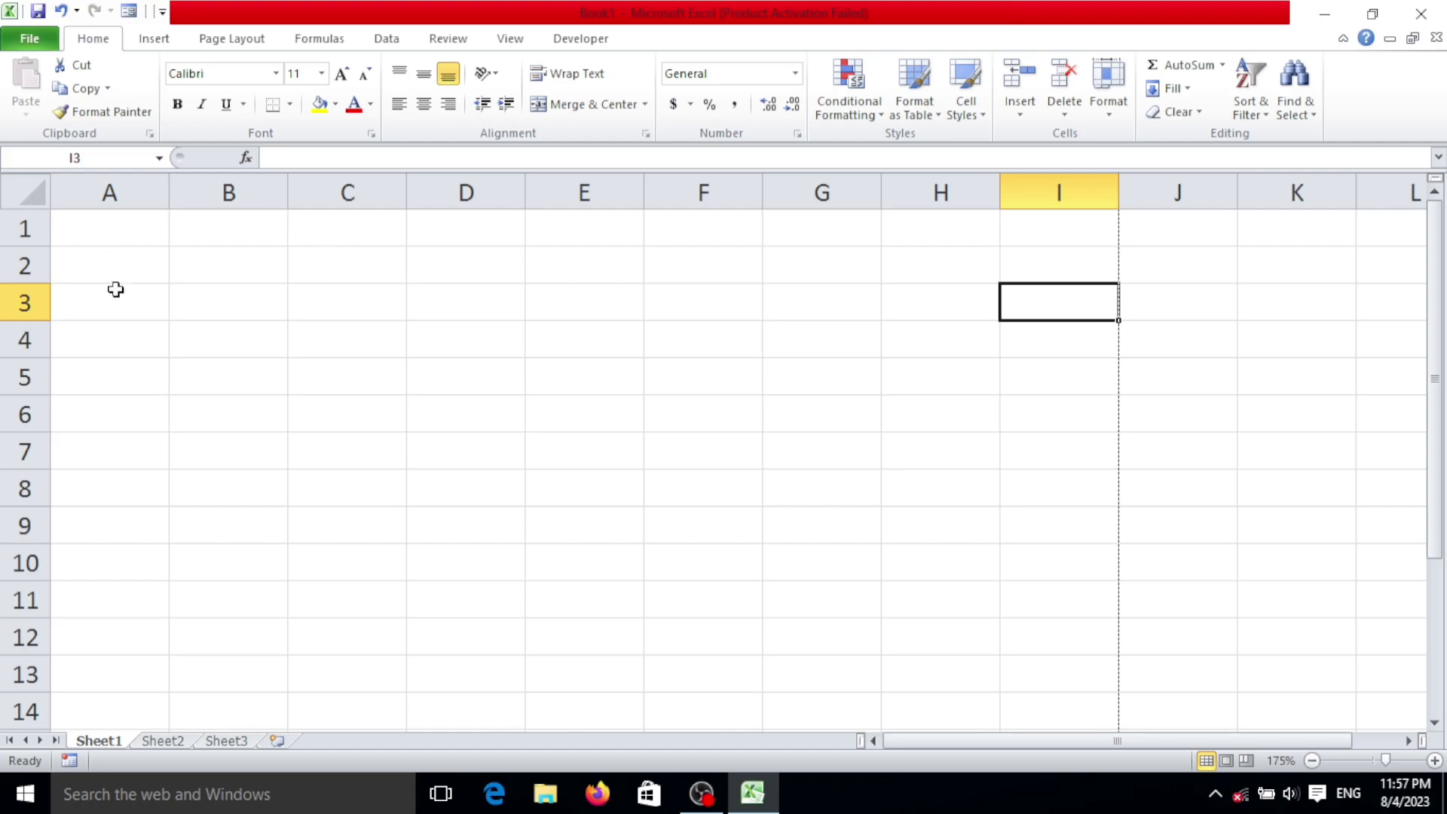
pyautogui.click(166, 301)
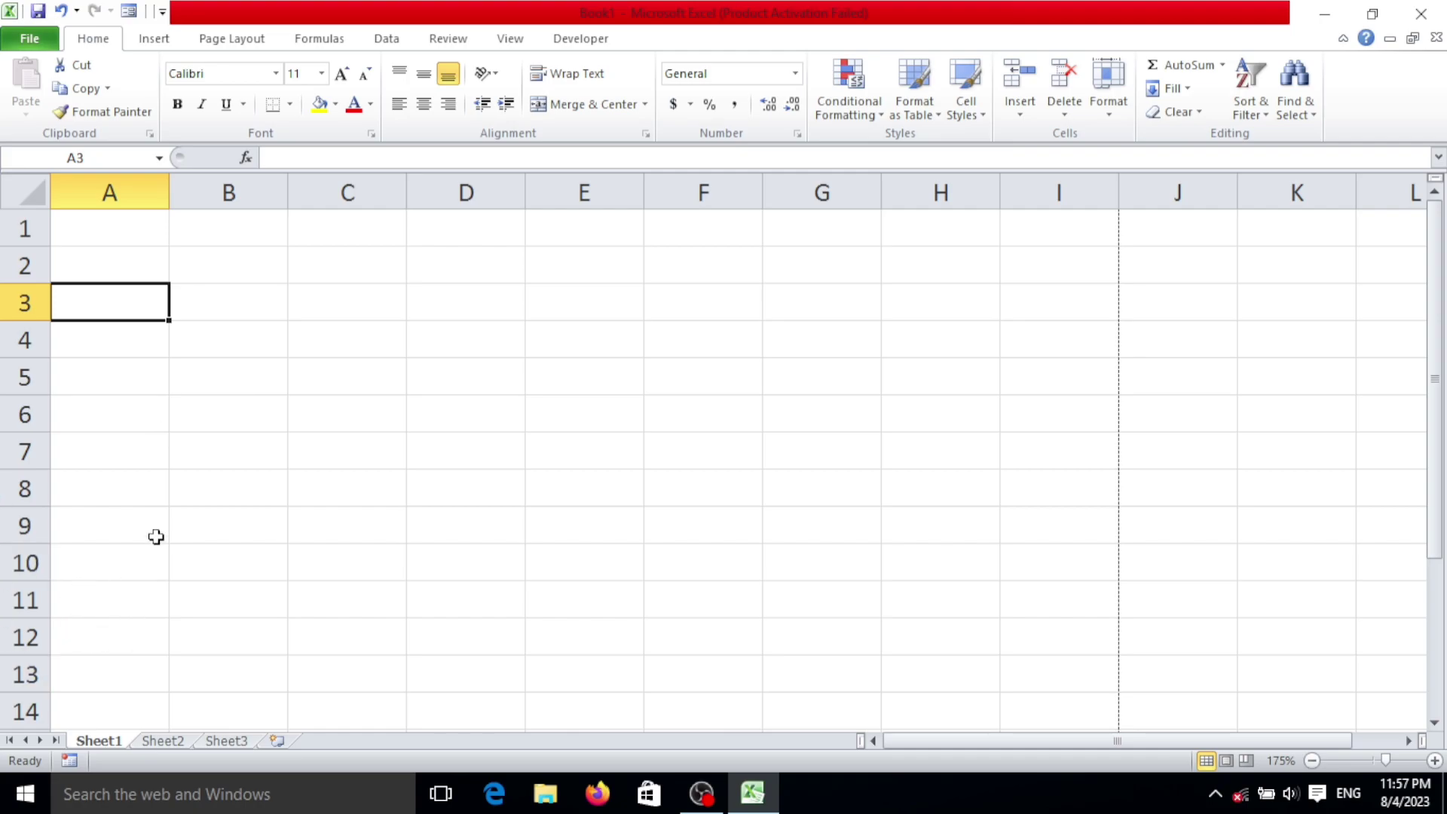
# Step: Type the headings Sr No. in A12 and Particulars in B12
pyautogui.click(98, 631)
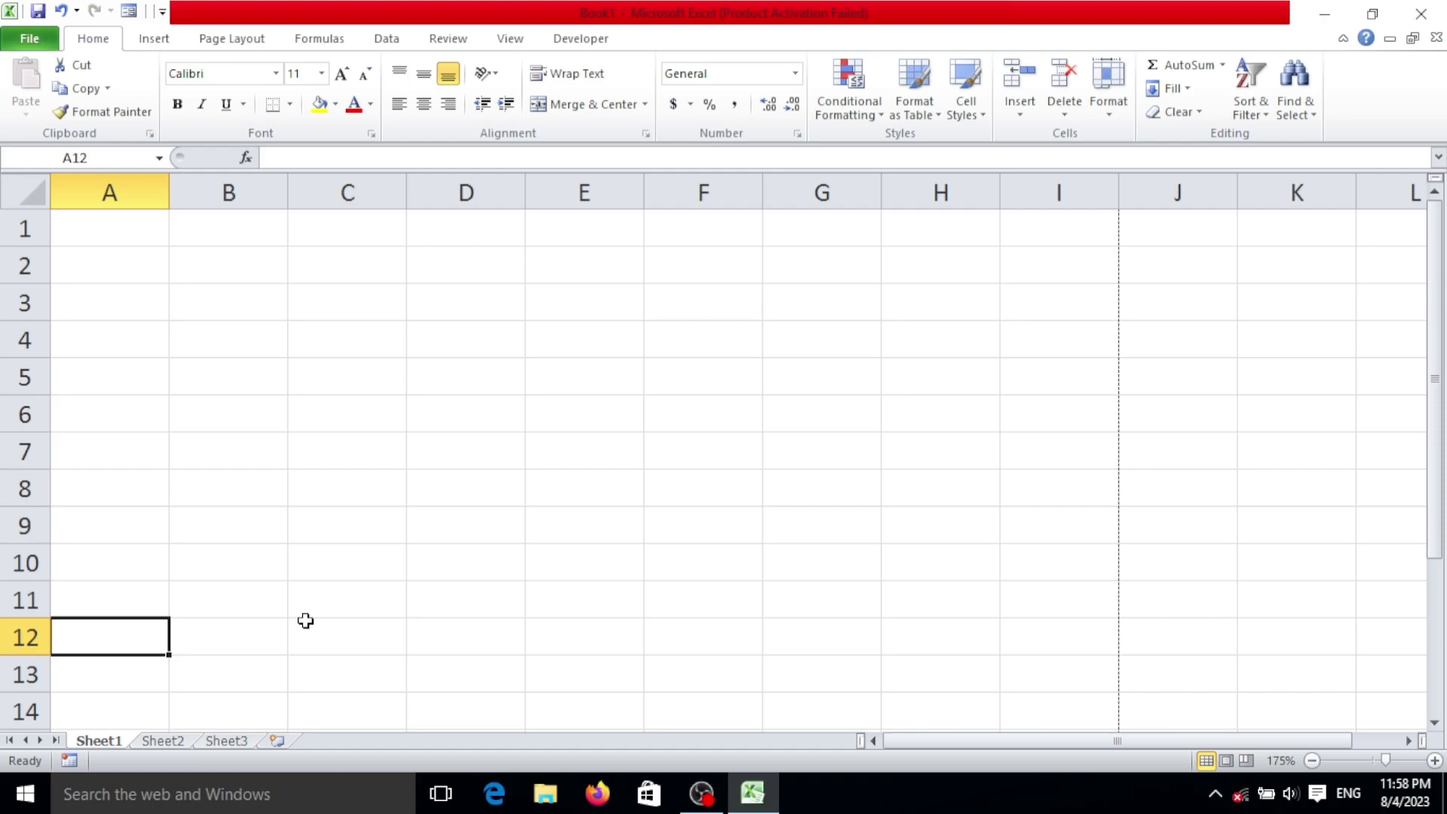
pyautogui.write('Sr N')
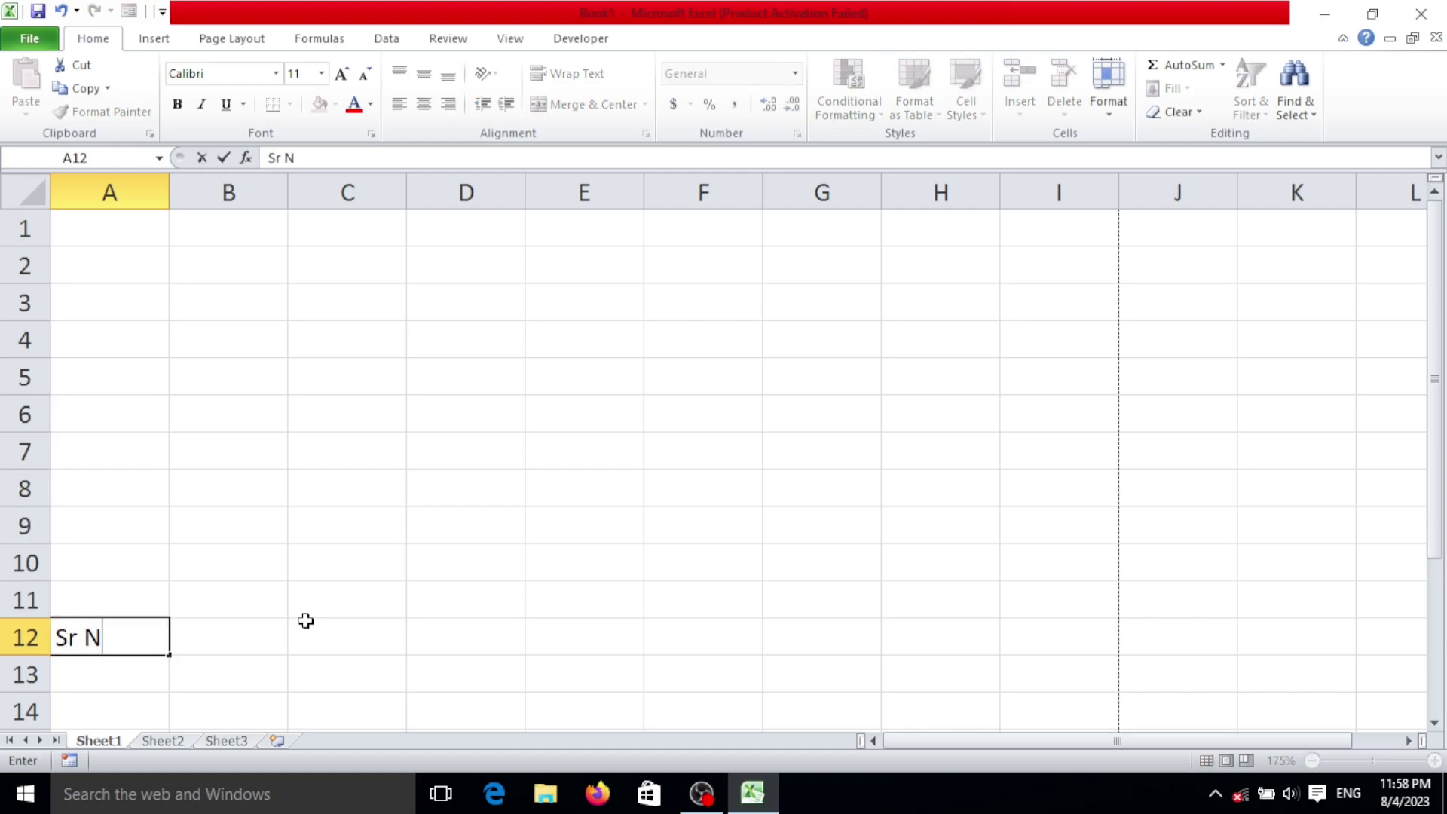
pyautogui.write('o.')
pyautogui.press('Tab')
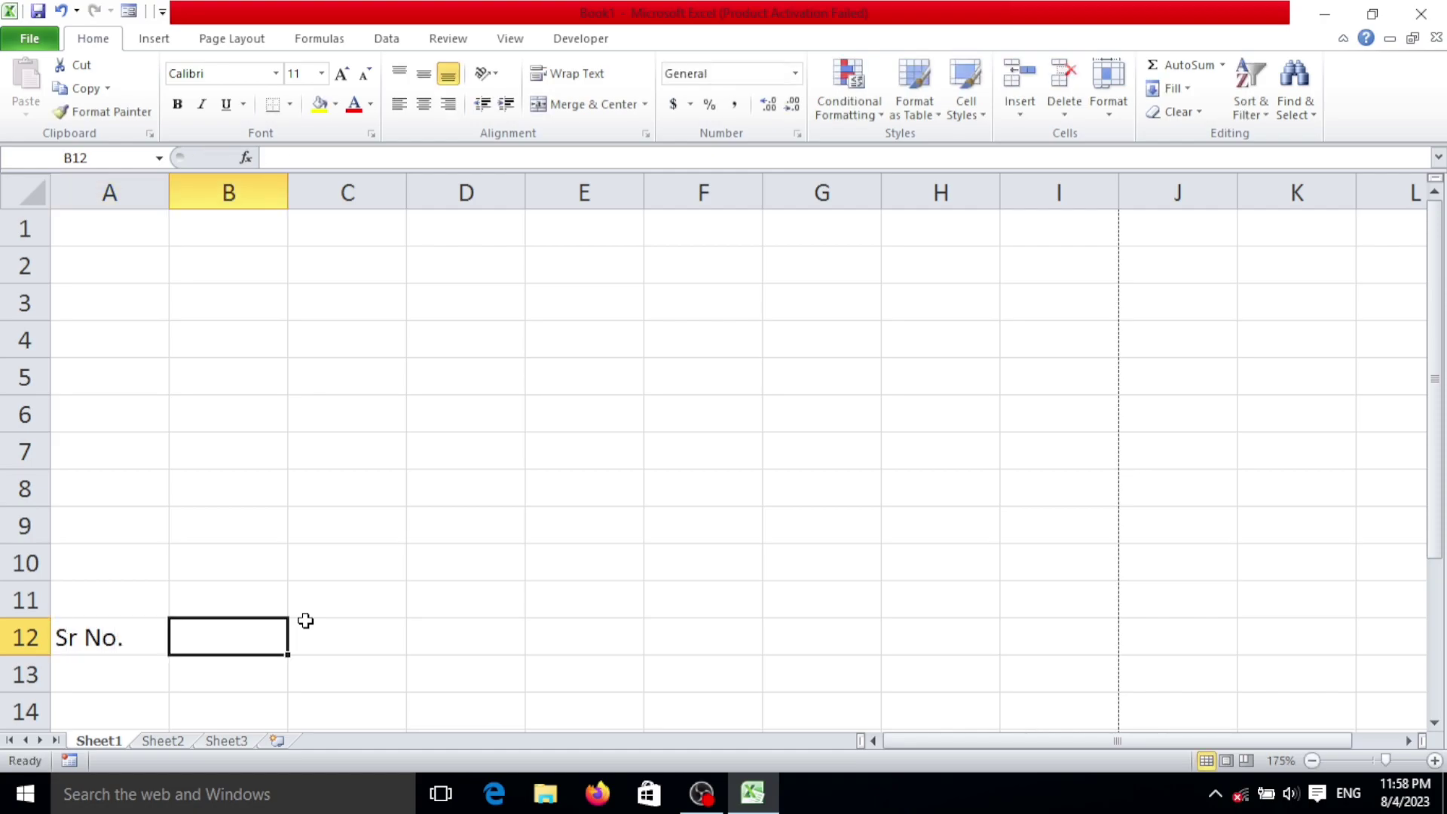
pyautogui.write('Oa')
pyautogui.press('BackSpace')
pyautogui.press('BackSpace')
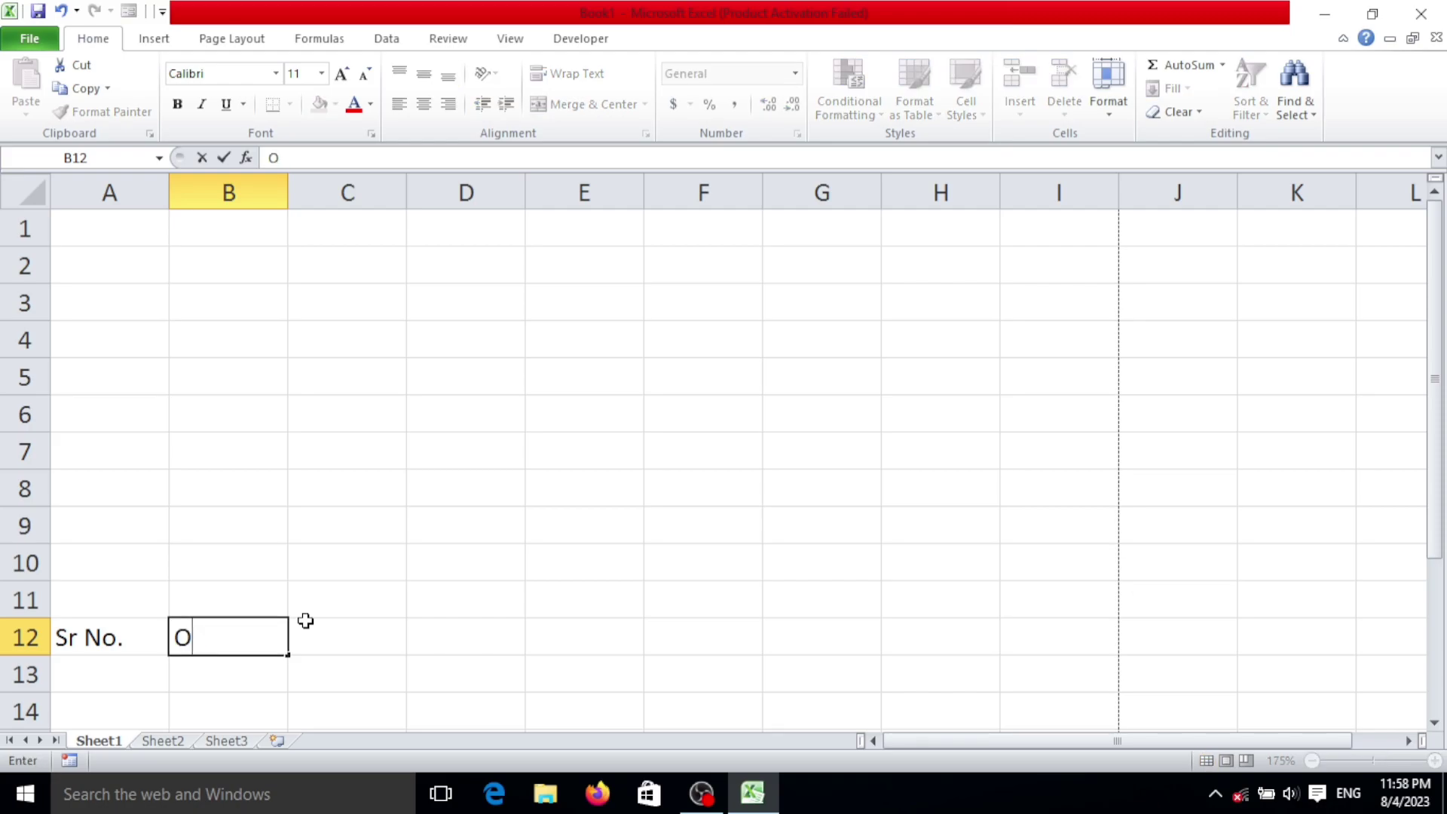
pyautogui.write('Particu')
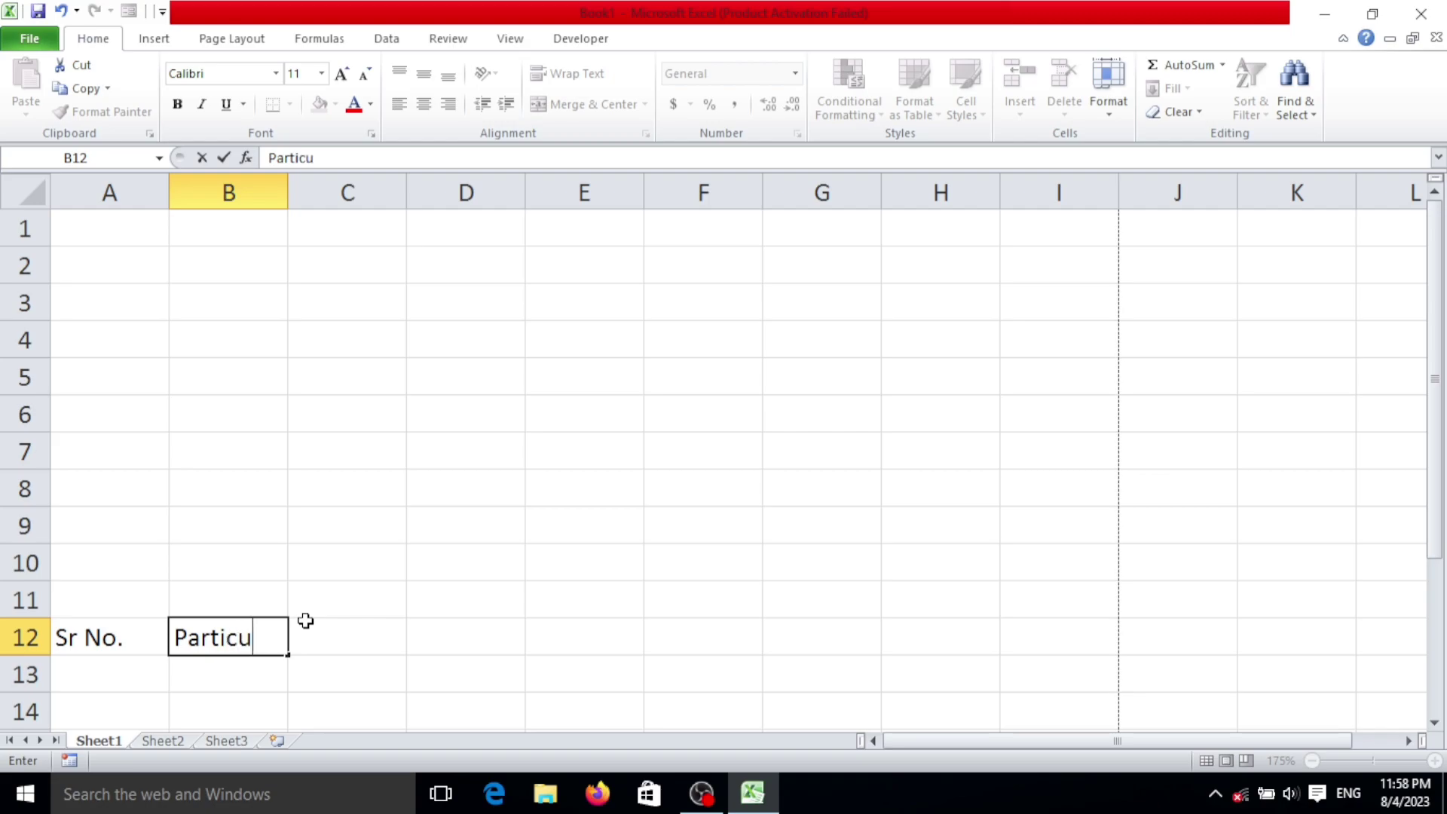
pyautogui.write('lars')
pyautogui.press('Tab')
# Step: Add Rate in C12 and Quantity in D12, and start typing Amount in E12
pyautogui.write('Rate')
pyautogui.press('Tab')
pyautogui.write('Quanit')
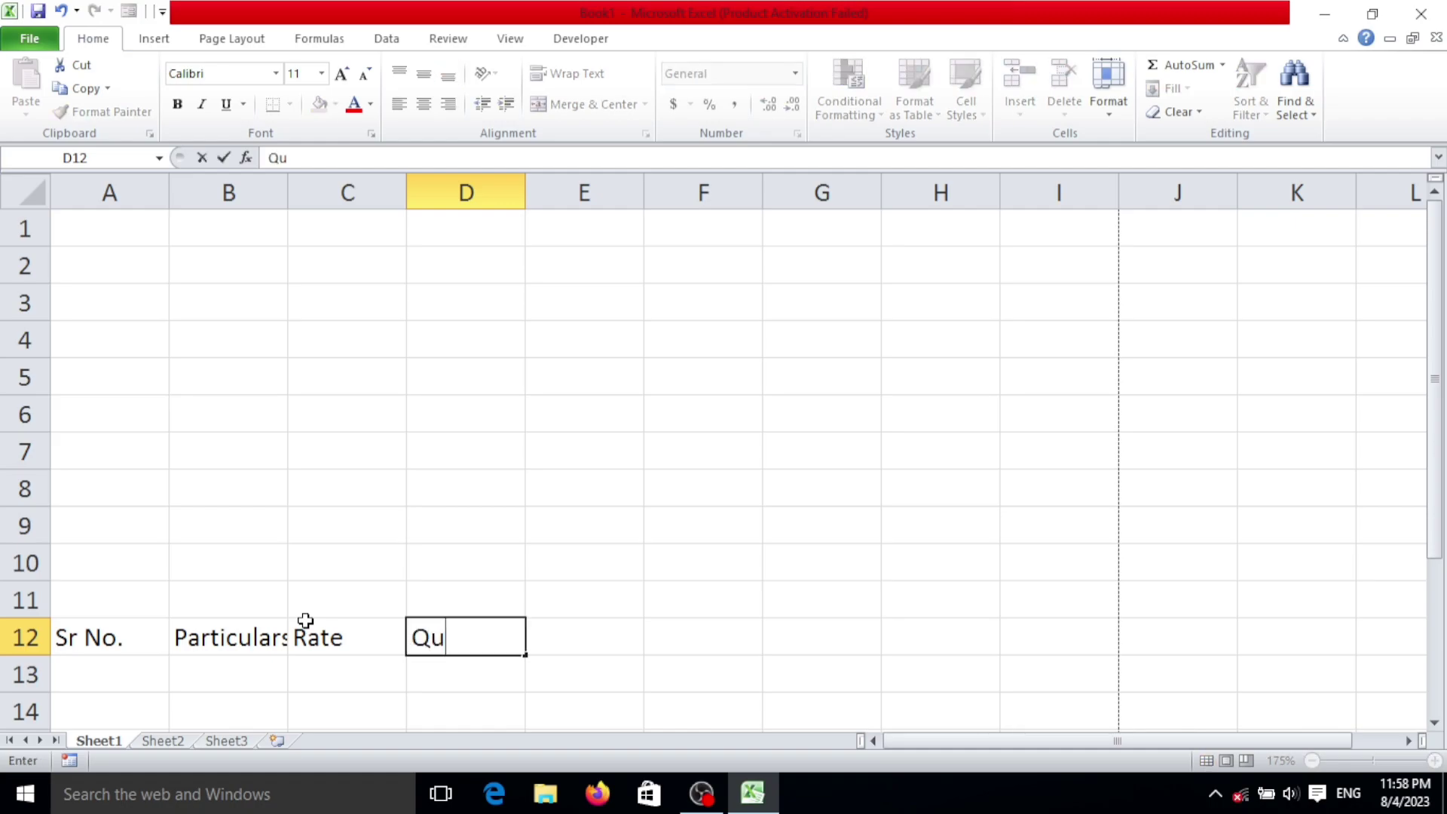
pyautogui.press('BackSpace')
pyautogui.press('BackSpace')
pyautogui.write('titu')
pyautogui.press('BackSpace')
pyautogui.write('y')
pyautogui.press('Tab')
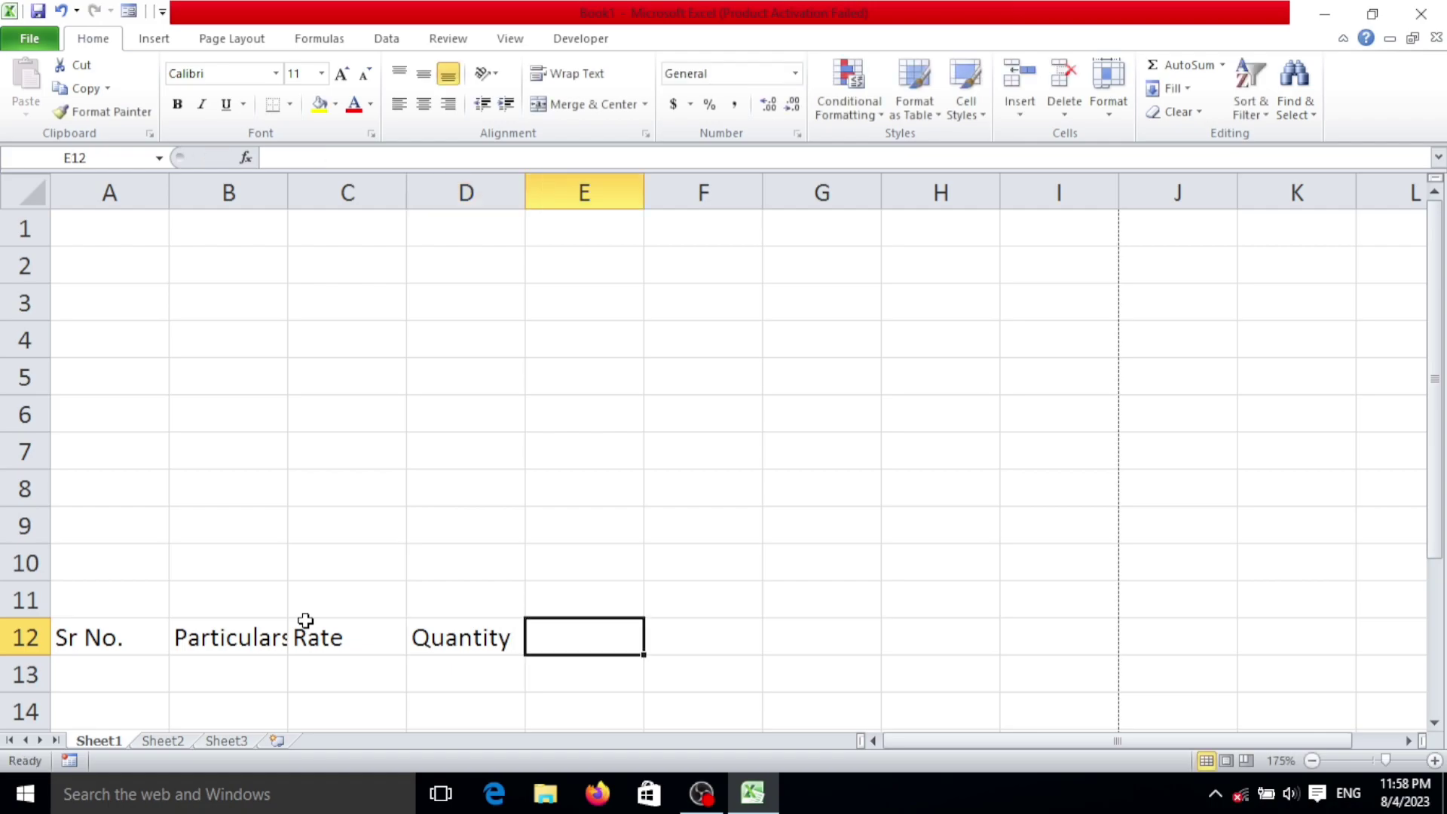
pyautogui.write('a')
pyautogui.press('BackSpace')
pyautogui.write('AMount')
# Step: Commit the Amount heading and widen columns B, C, D and E to fit the headings
pyautogui.click(89, 640)
pyautogui.moveTo(89, 641); pyautogui.dragTo(218, 635)
pyautogui.click(313, 475)
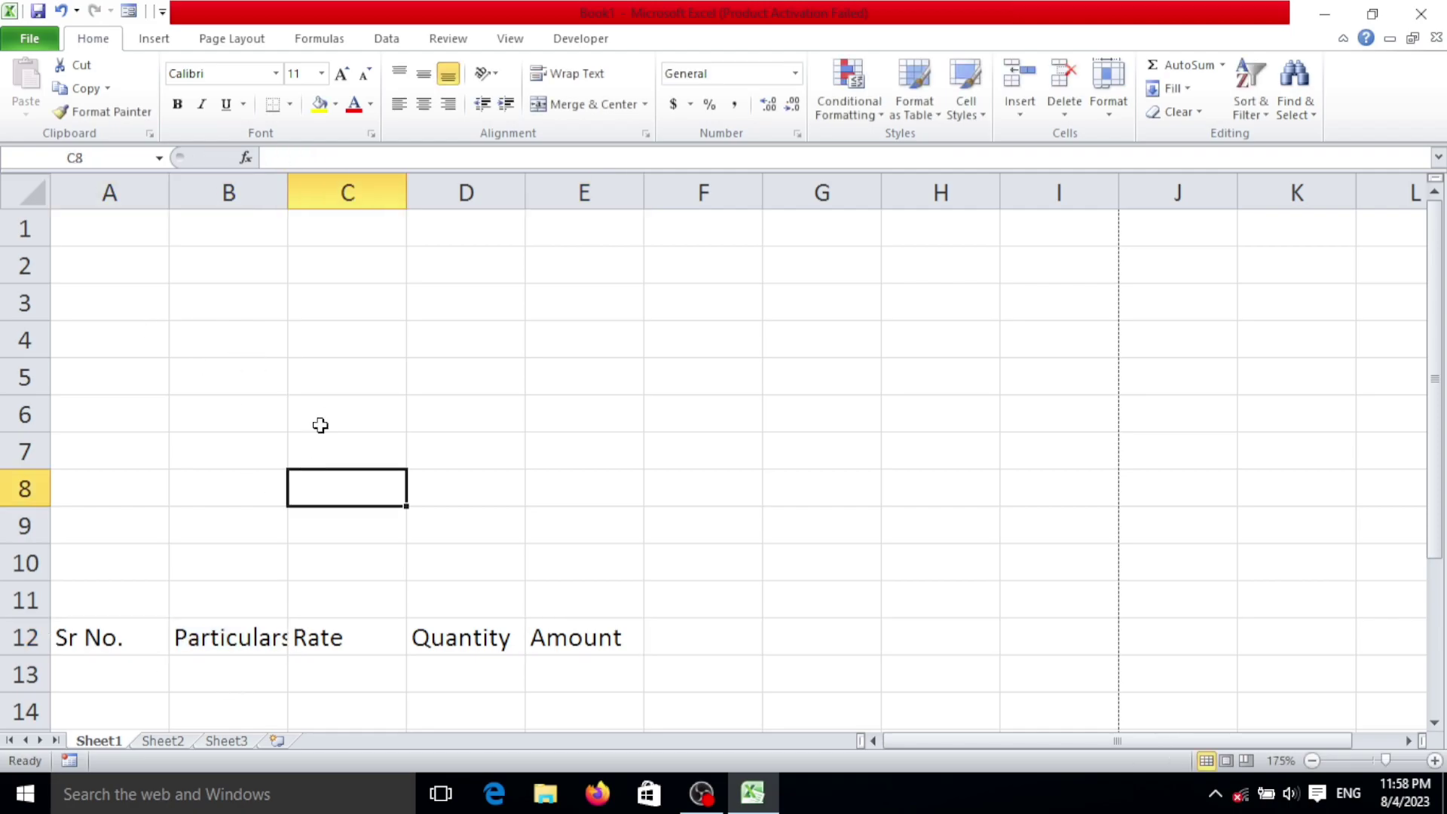
pyautogui.moveTo(287, 191); pyautogui.dragTo(495, 226)
pyautogui.moveTo(617, 193); pyautogui.dragTo(640, 194)
pyautogui.moveTo(763, 190); pyautogui.dragTo(766, 192)
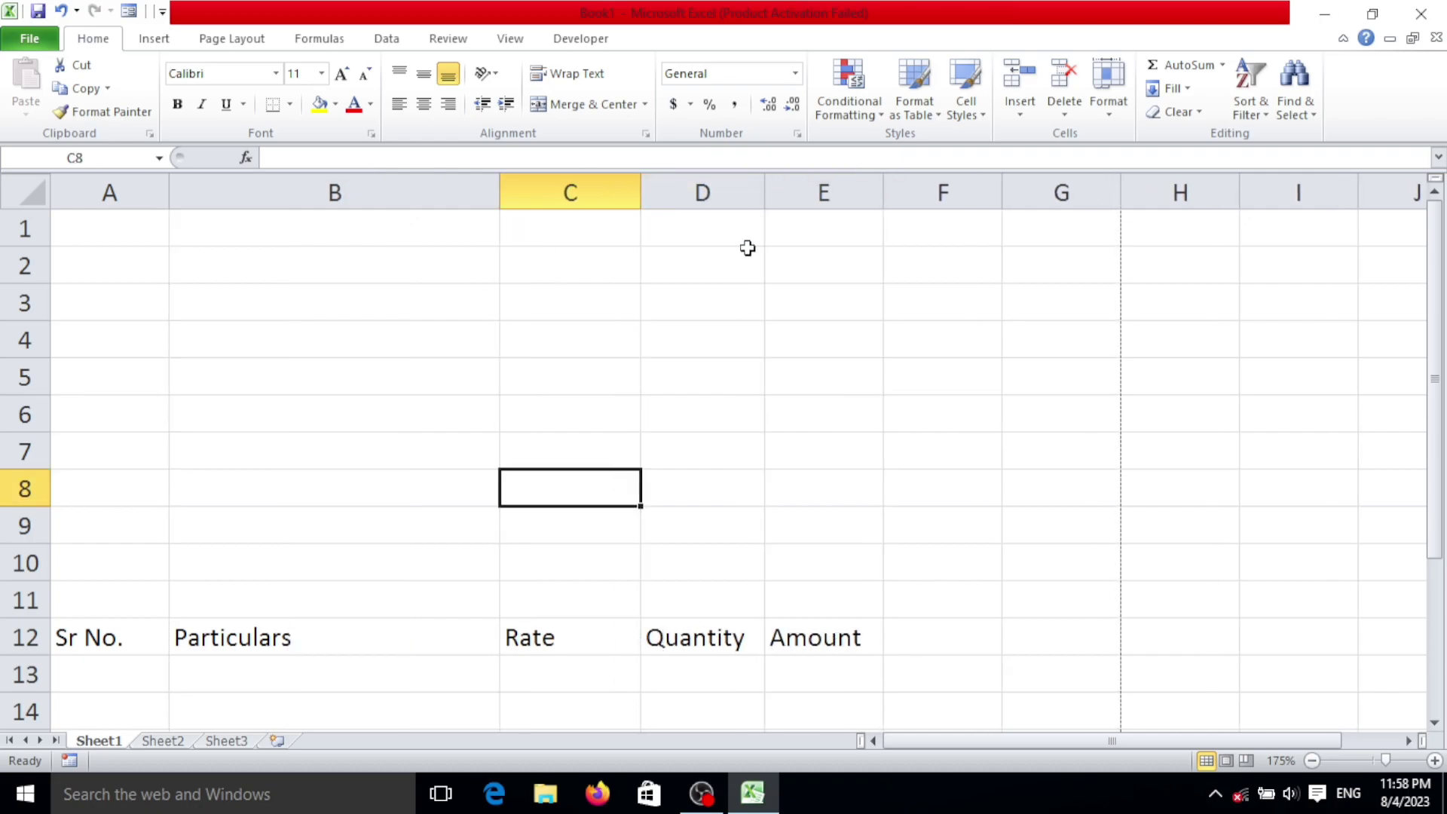
pyautogui.moveTo(882, 192); pyautogui.dragTo(905, 193)
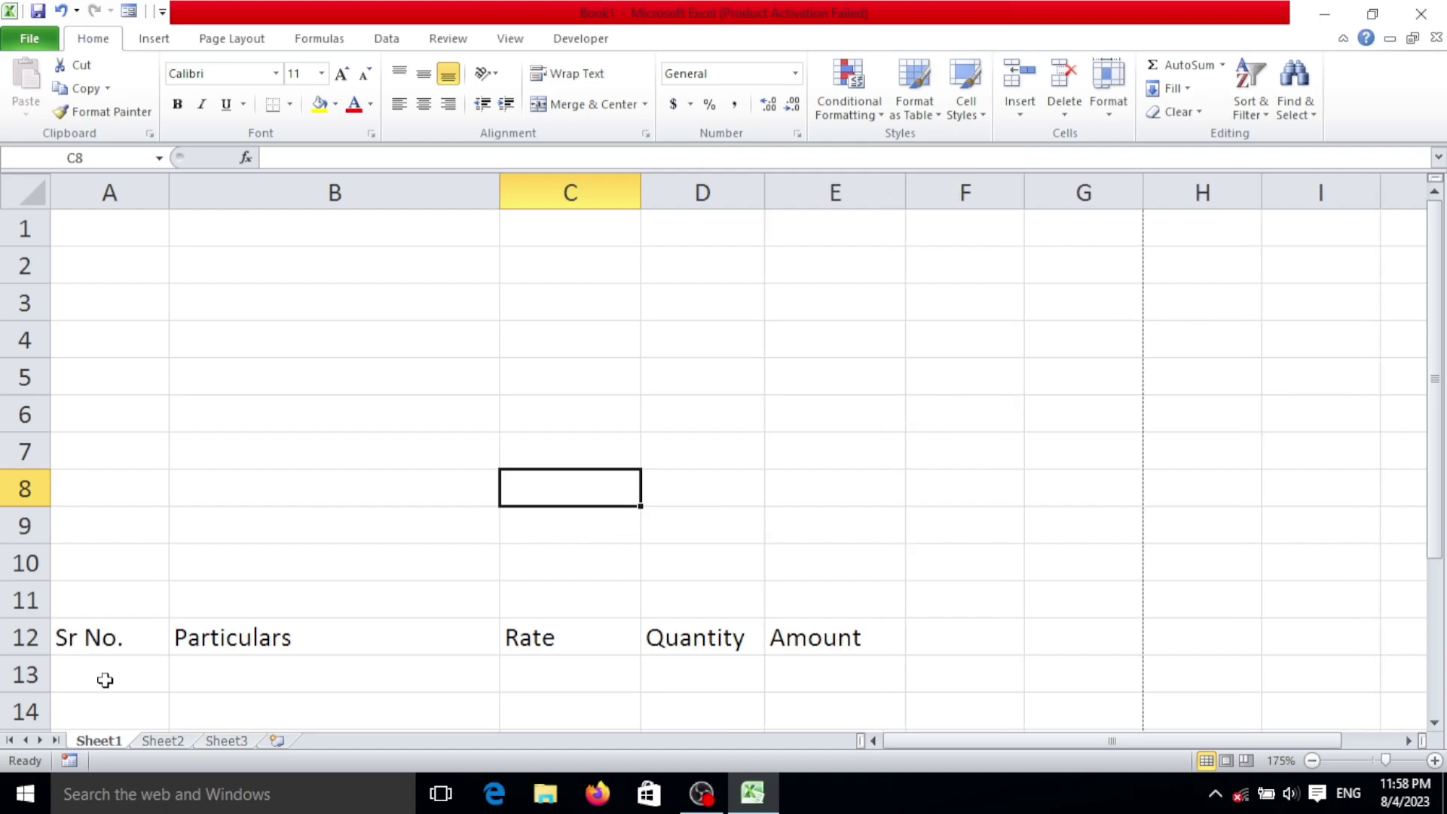
# Step: Centre the five headings in A12:E12
pyautogui.moveTo(149, 637); pyautogui.dragTo(777, 638)
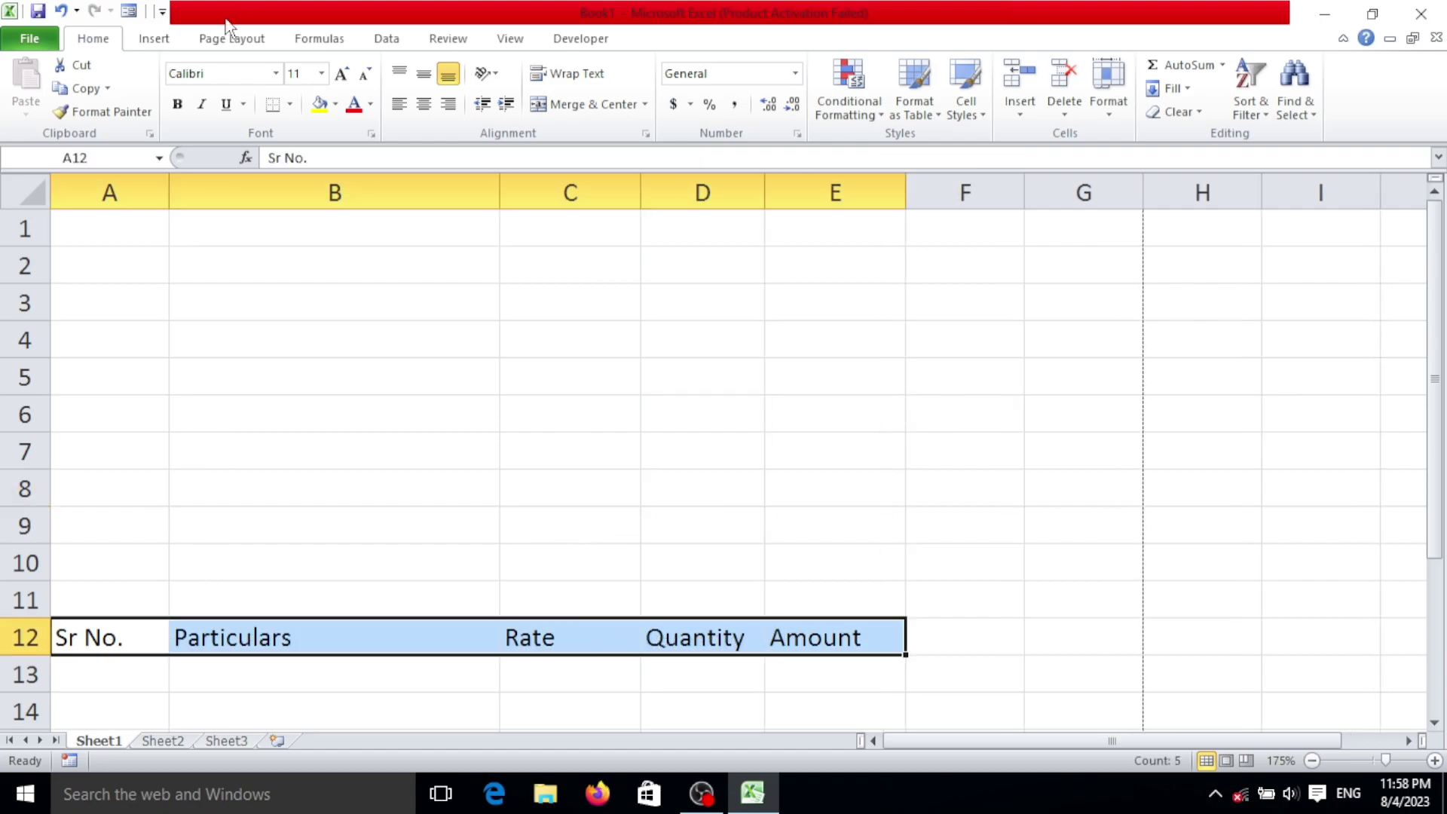
pyautogui.click(424, 105)
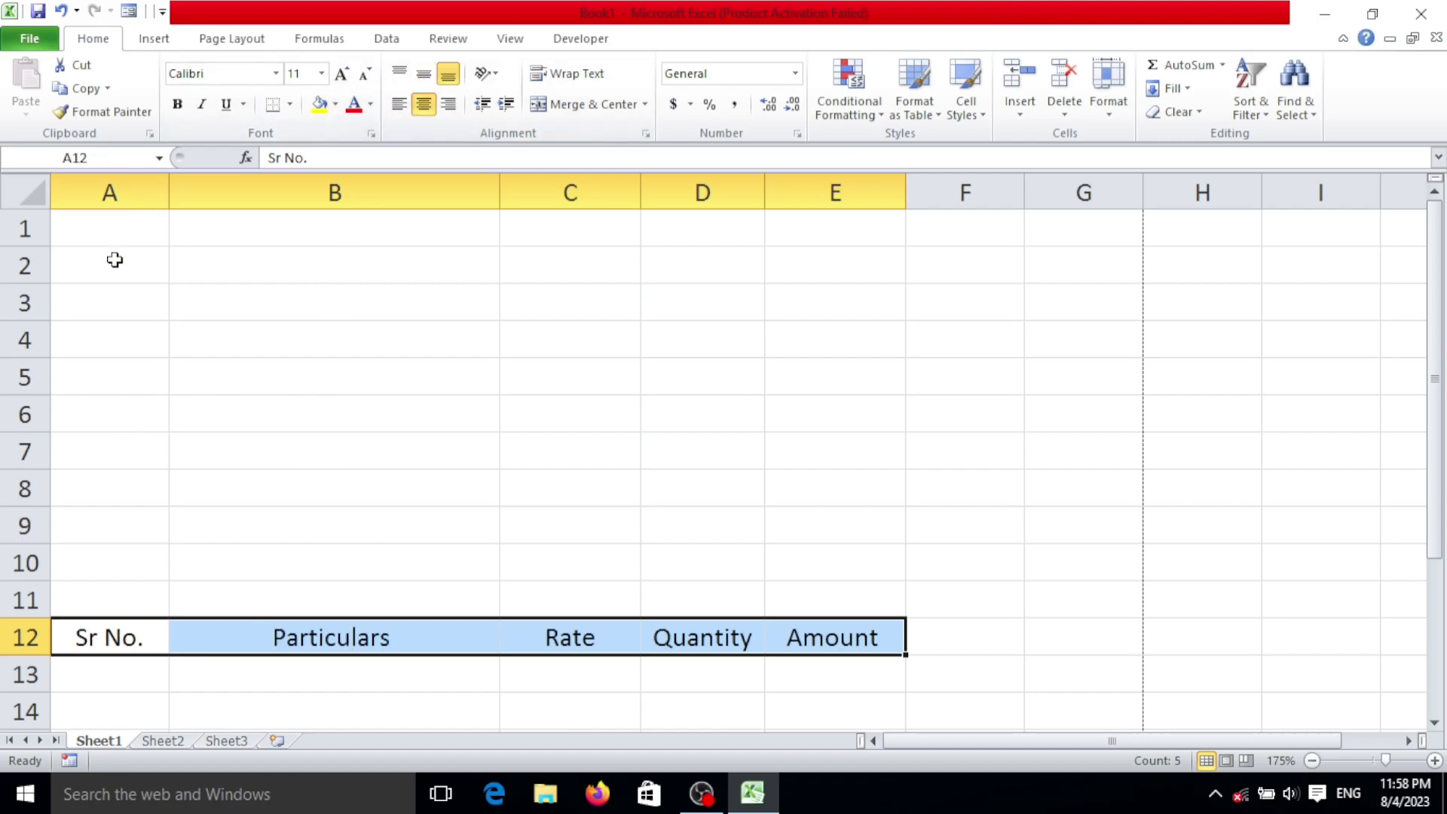
pyautogui.click(97, 218)
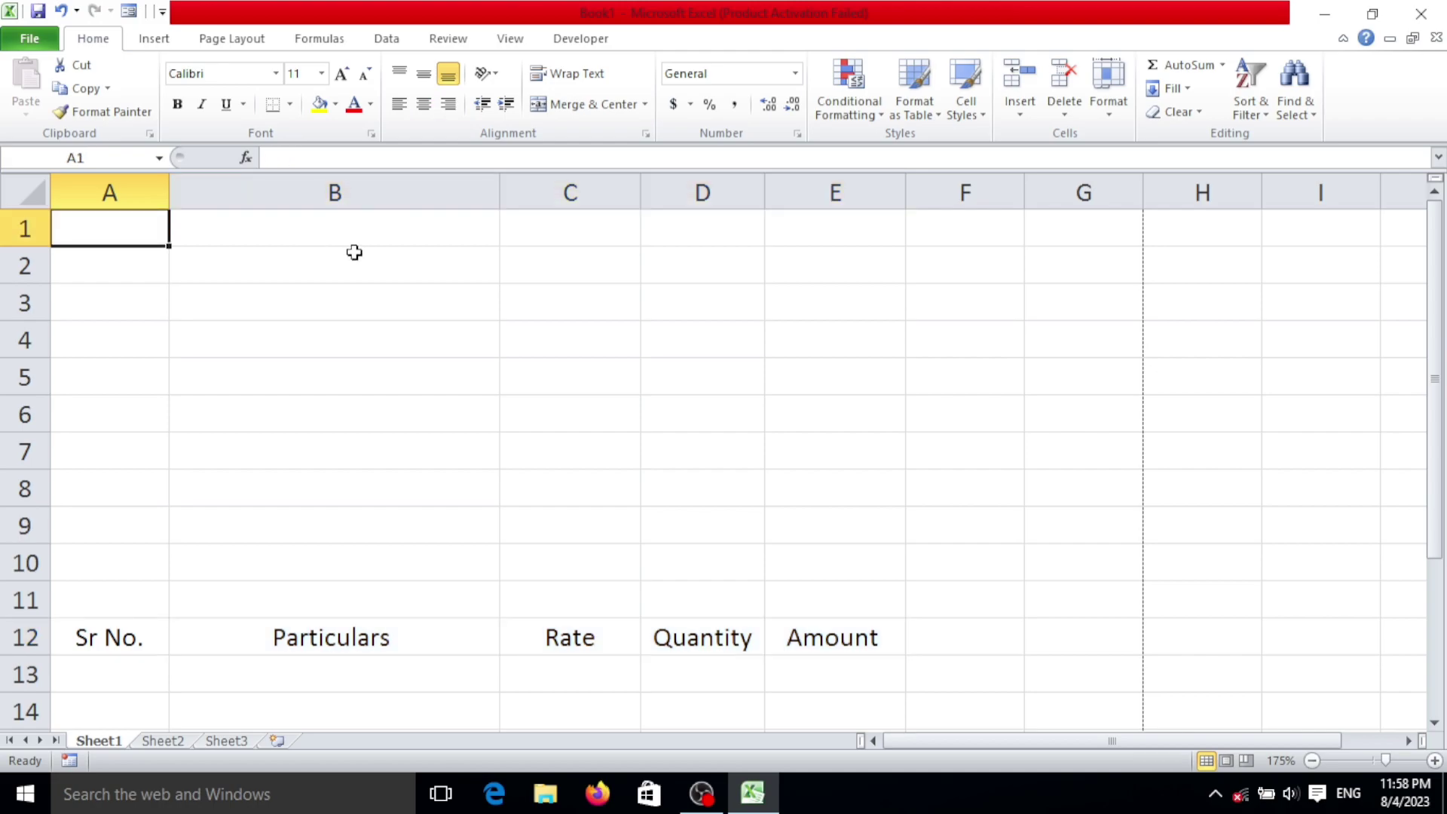
# Step: Enter the company name Amit Infotech Private Limited in A1 and 'Faizabad Lucknow Uttar Pradesh' in A2
pyautogui.write('Am')
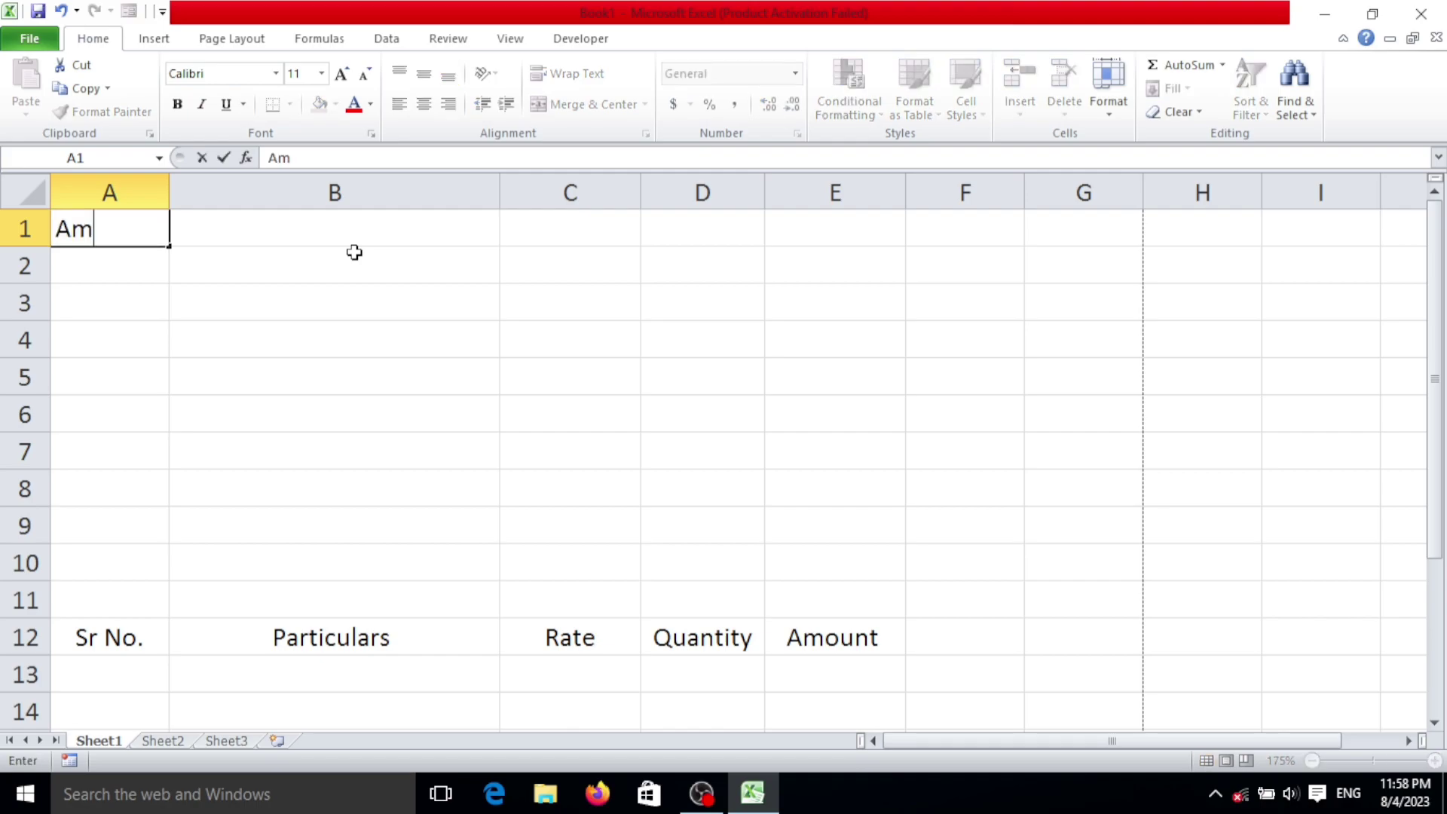
pyautogui.write('it Info')
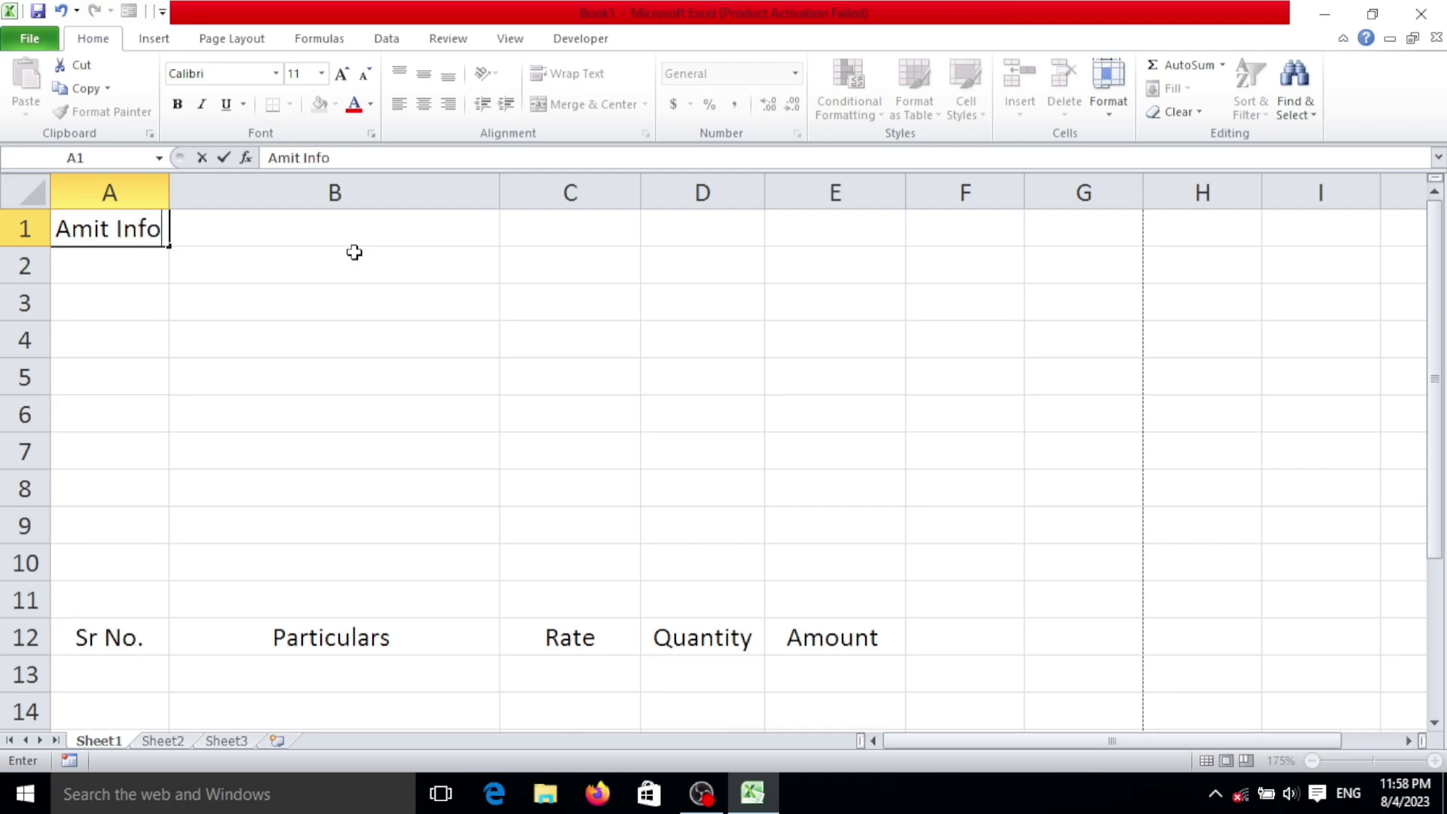
pyautogui.write('tech Private')
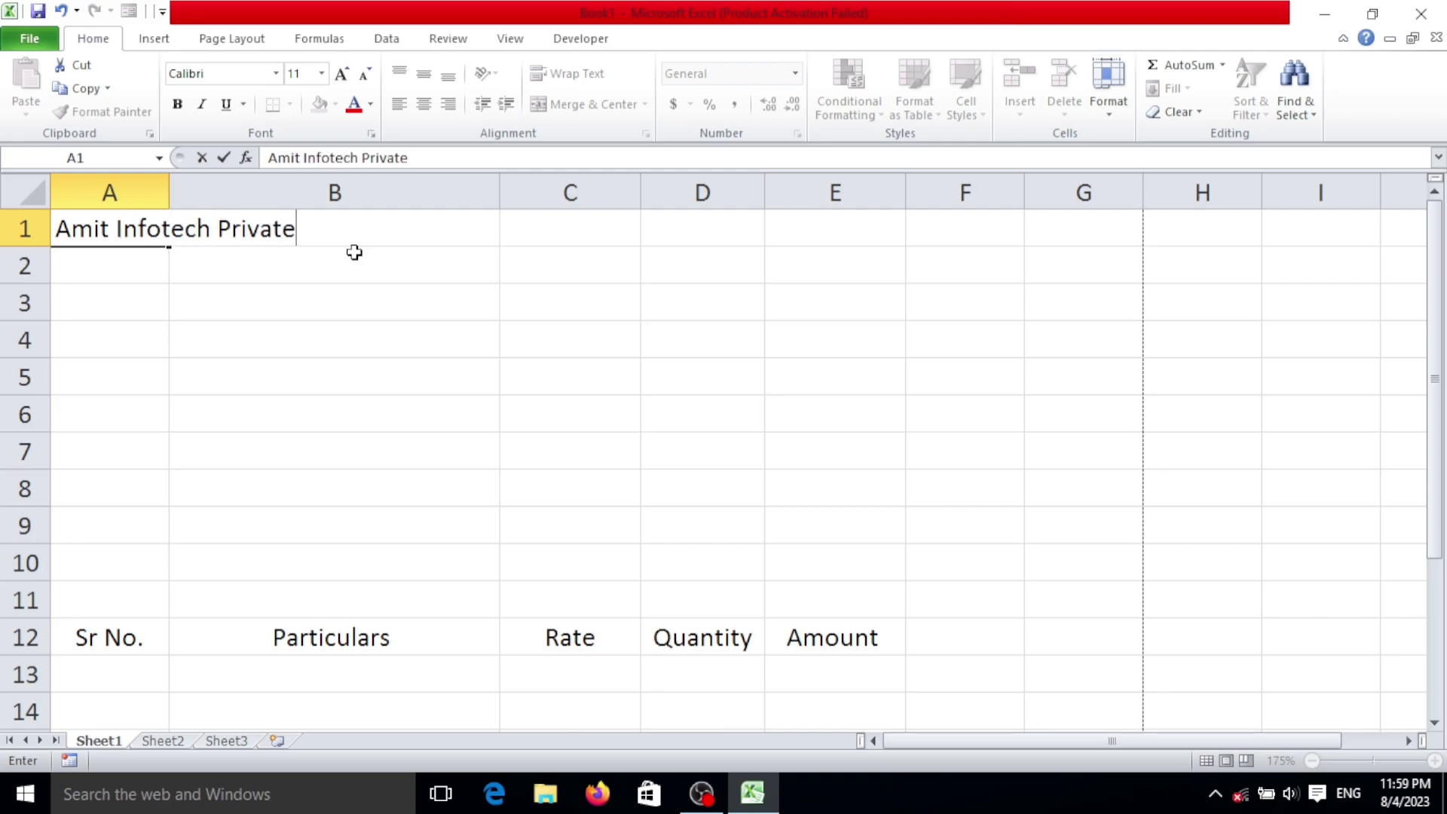
pyautogui.write(' LImited')
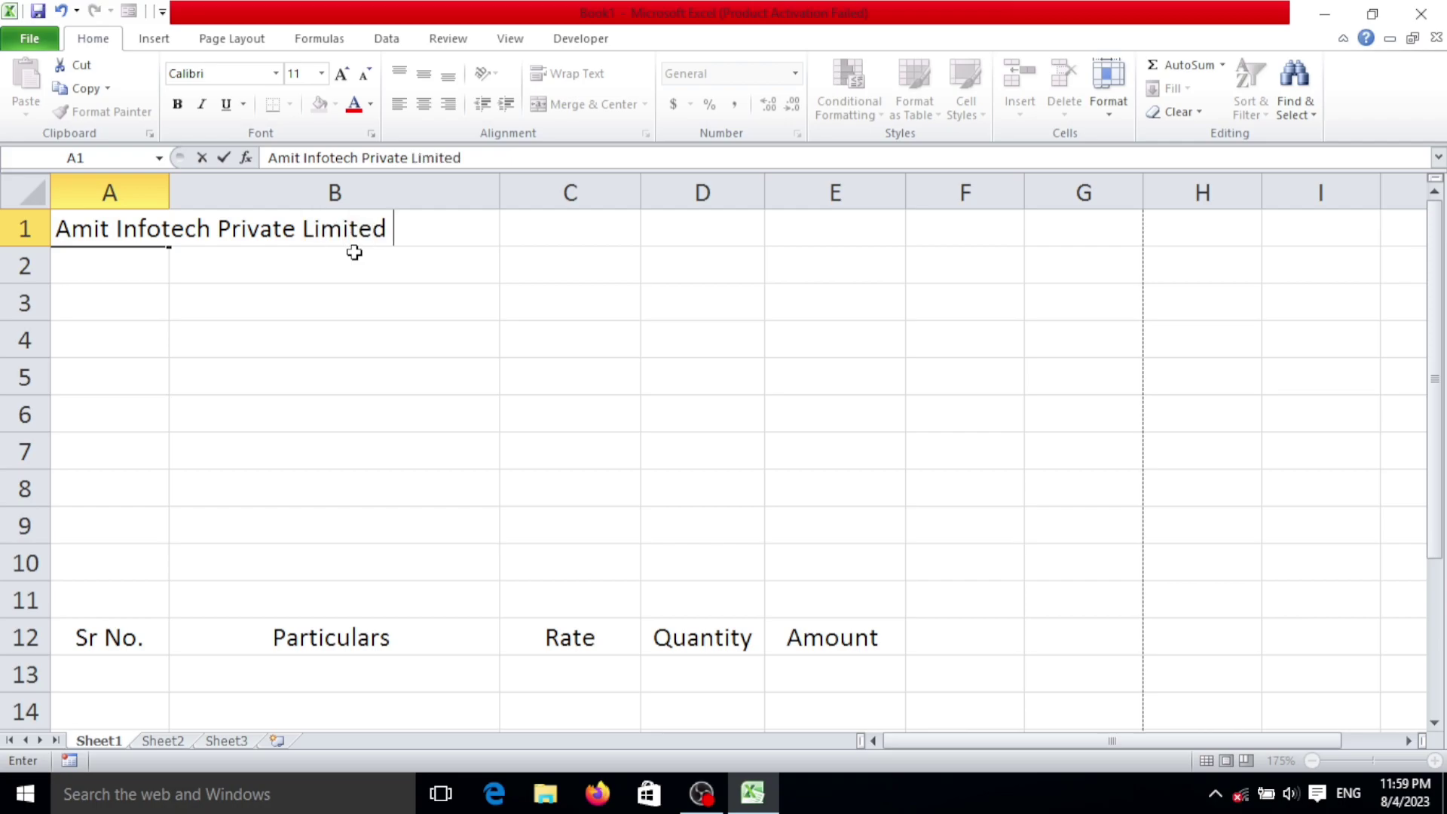
pyautogui.press('Return')
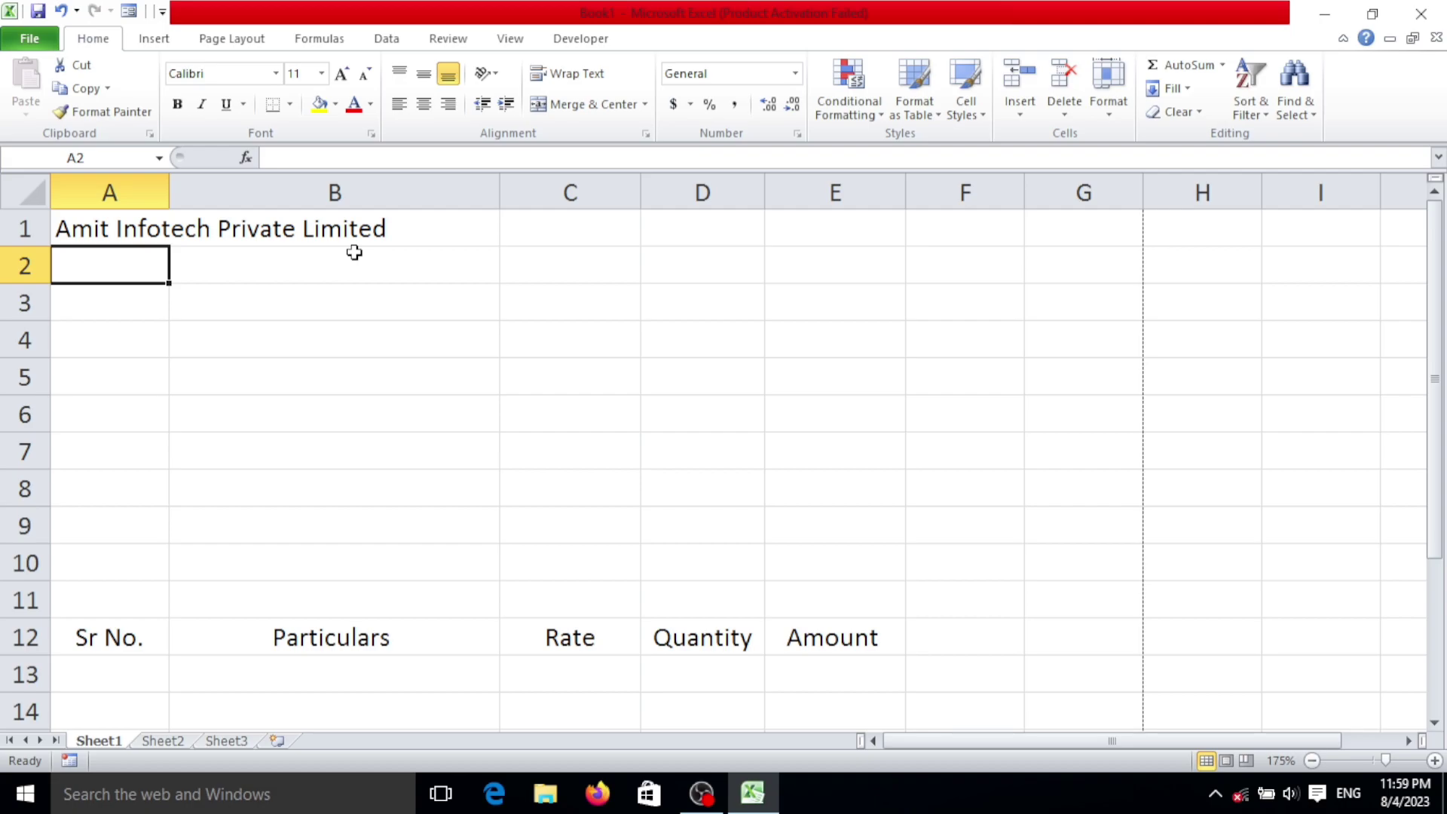
pyautogui.write('Faizb')
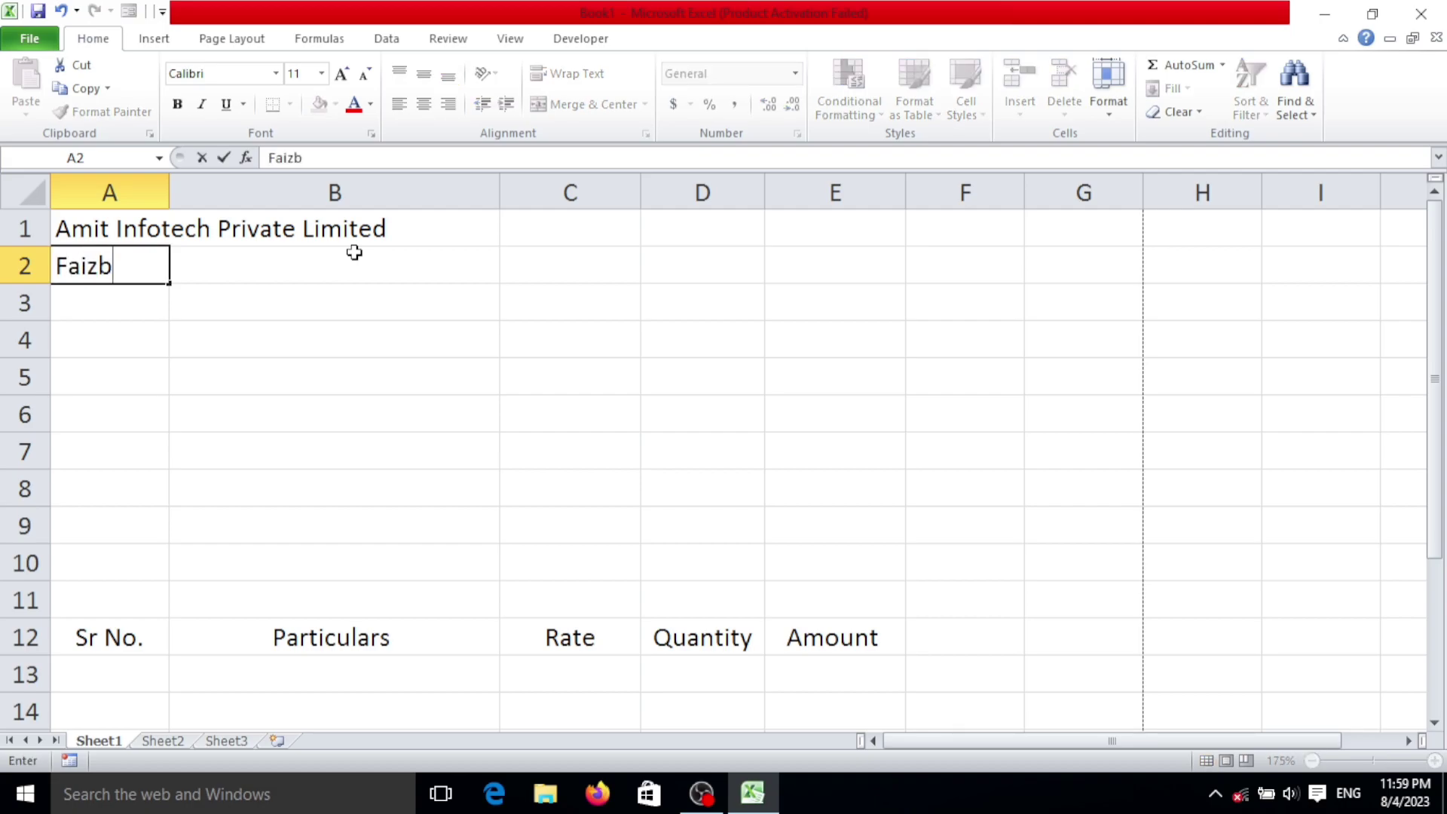
pyautogui.press('BackSpace')
pyautogui.write('abad ')
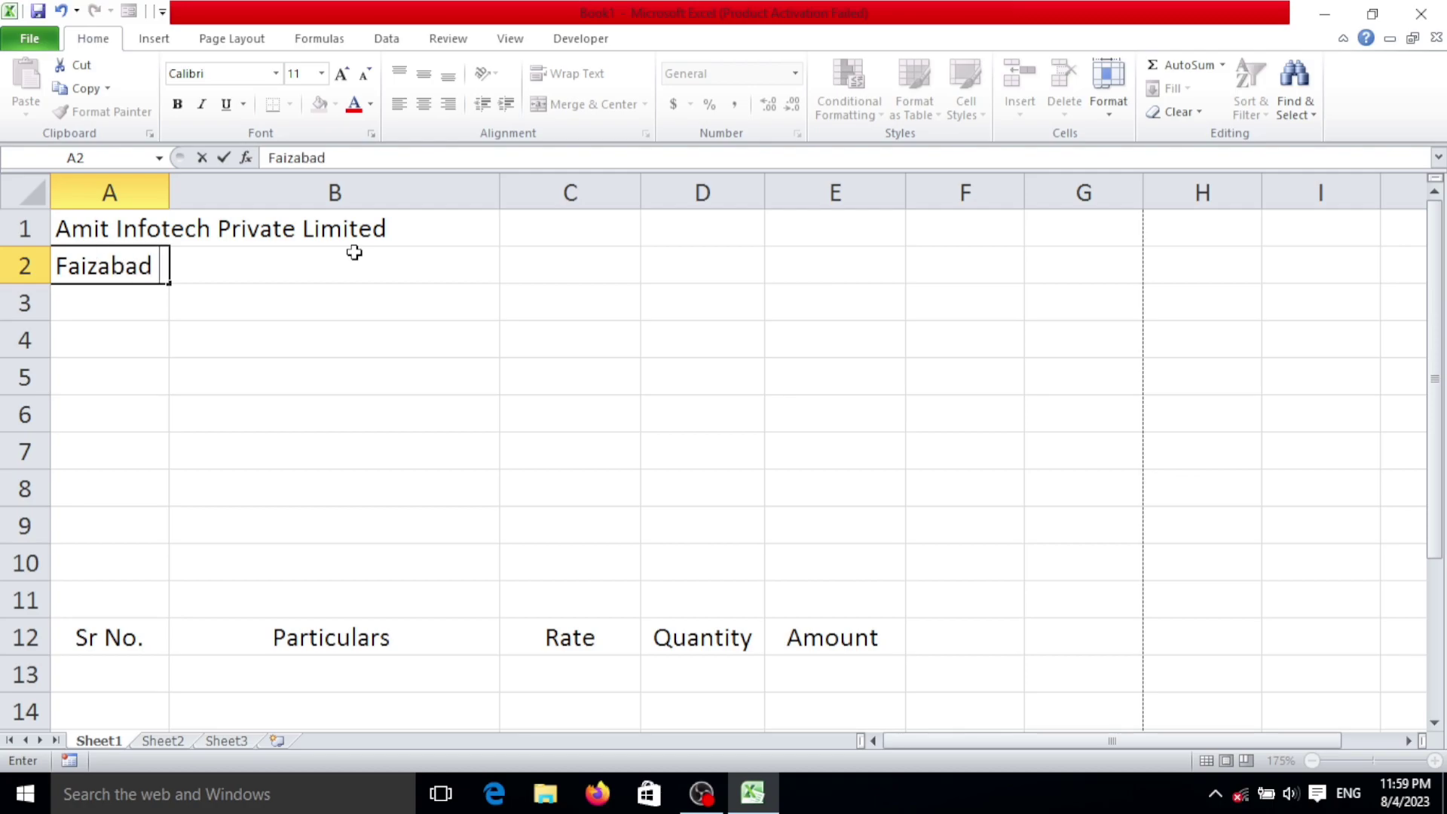
pyautogui.write('Lucknow u')
pyautogui.press('BackSpace')
pyautogui.write('Ur')
pyautogui.write('ta')
pyautogui.write('r Pradesh')
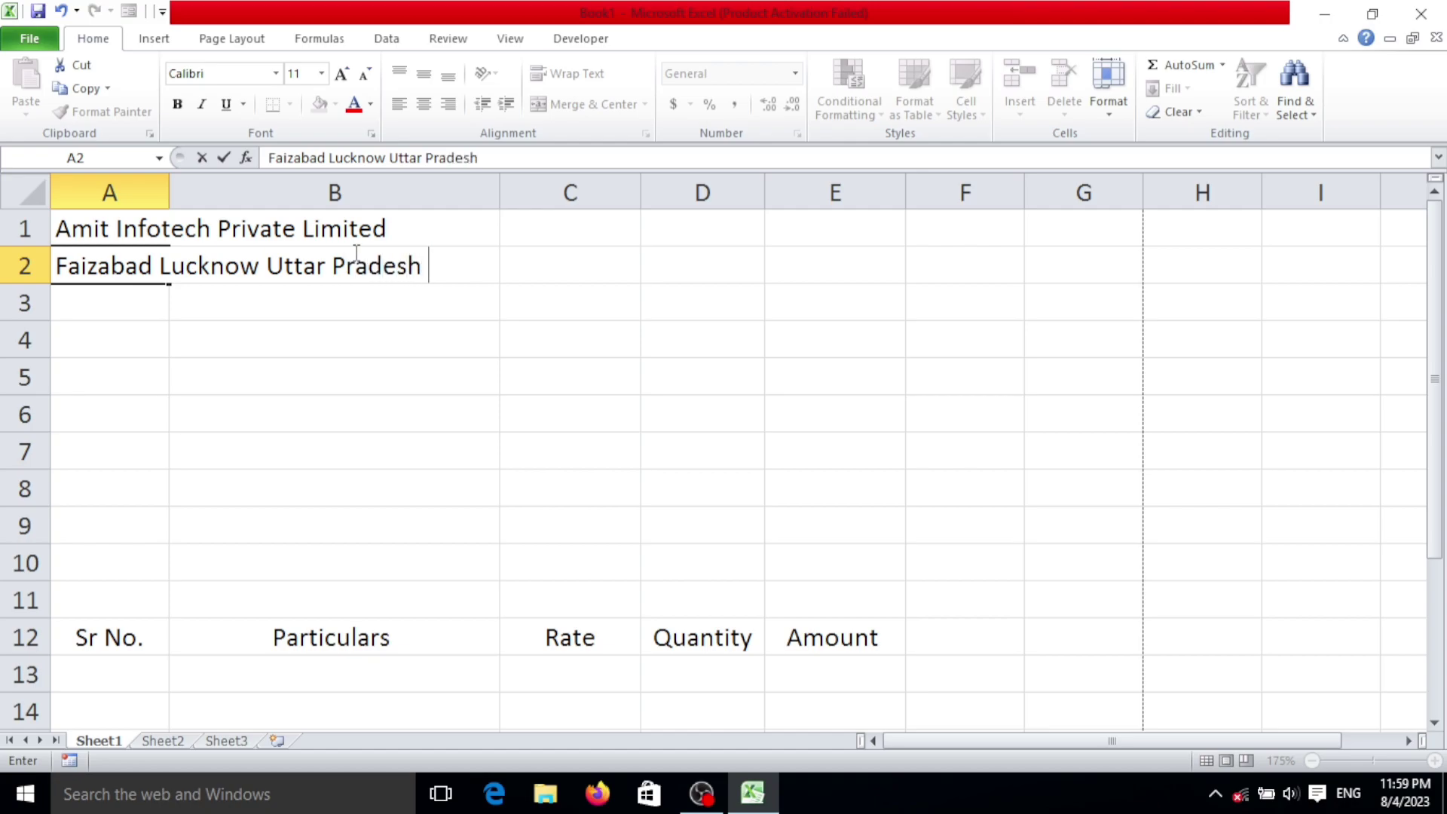
pyautogui.press('Return')
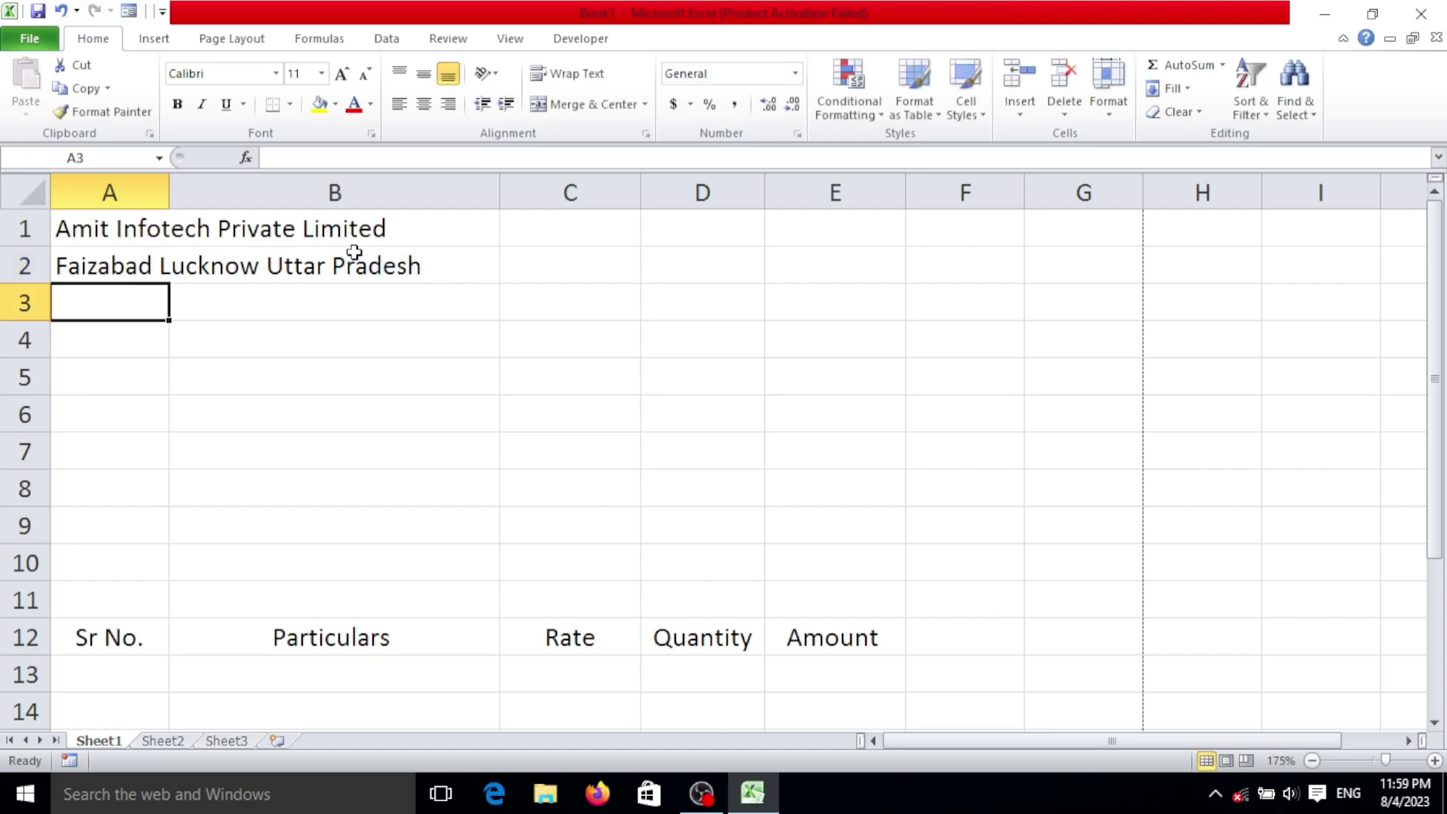
# Step: Enter 'Faizabad 10000' in A3 as the second address line
pyautogui.write('Fa')
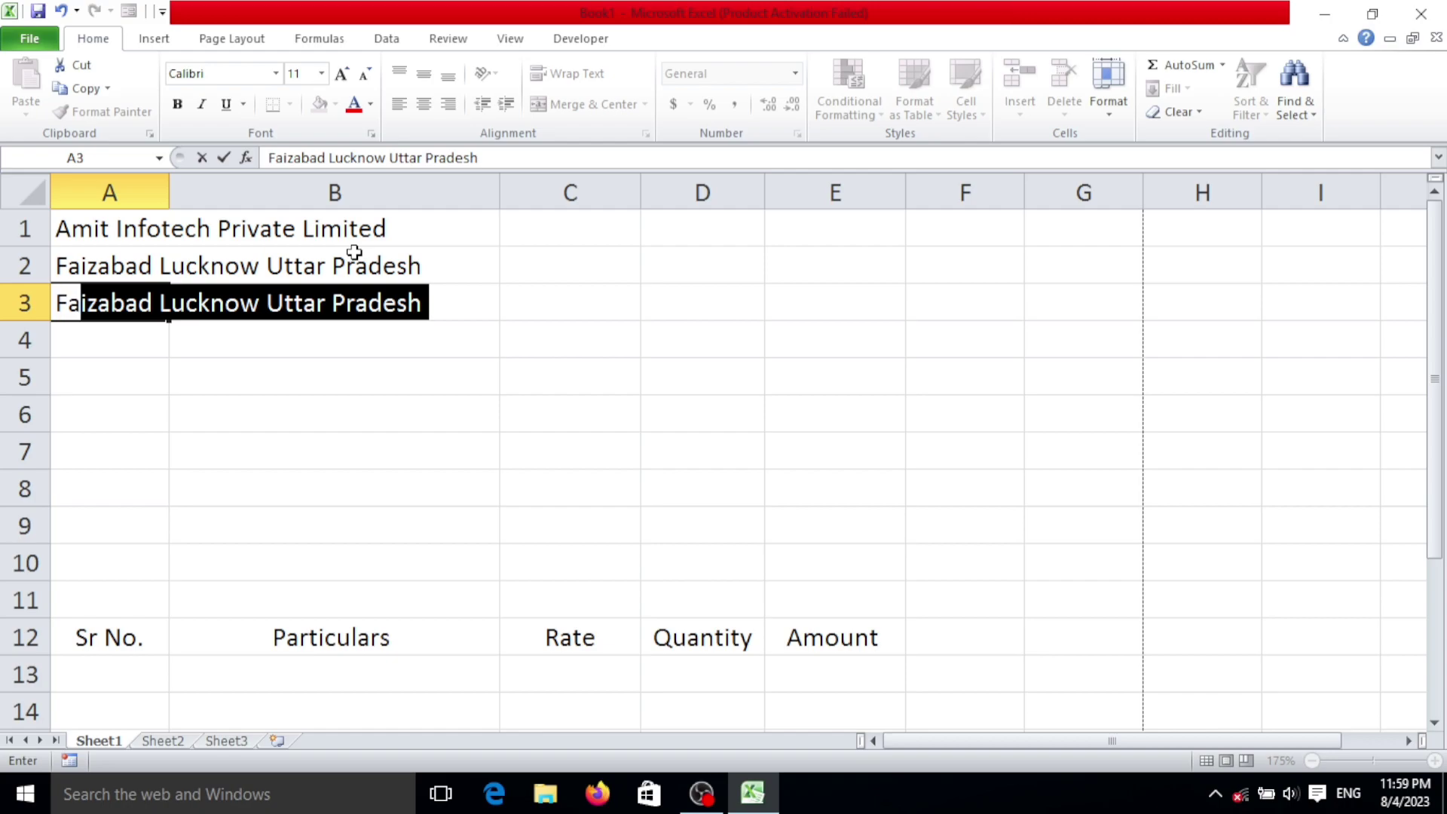
pyautogui.write('izb')
pyautogui.press('BackSpace')
pyautogui.write('aa')
pyautogui.press('BackSpace')
pyautogui.write('ba')
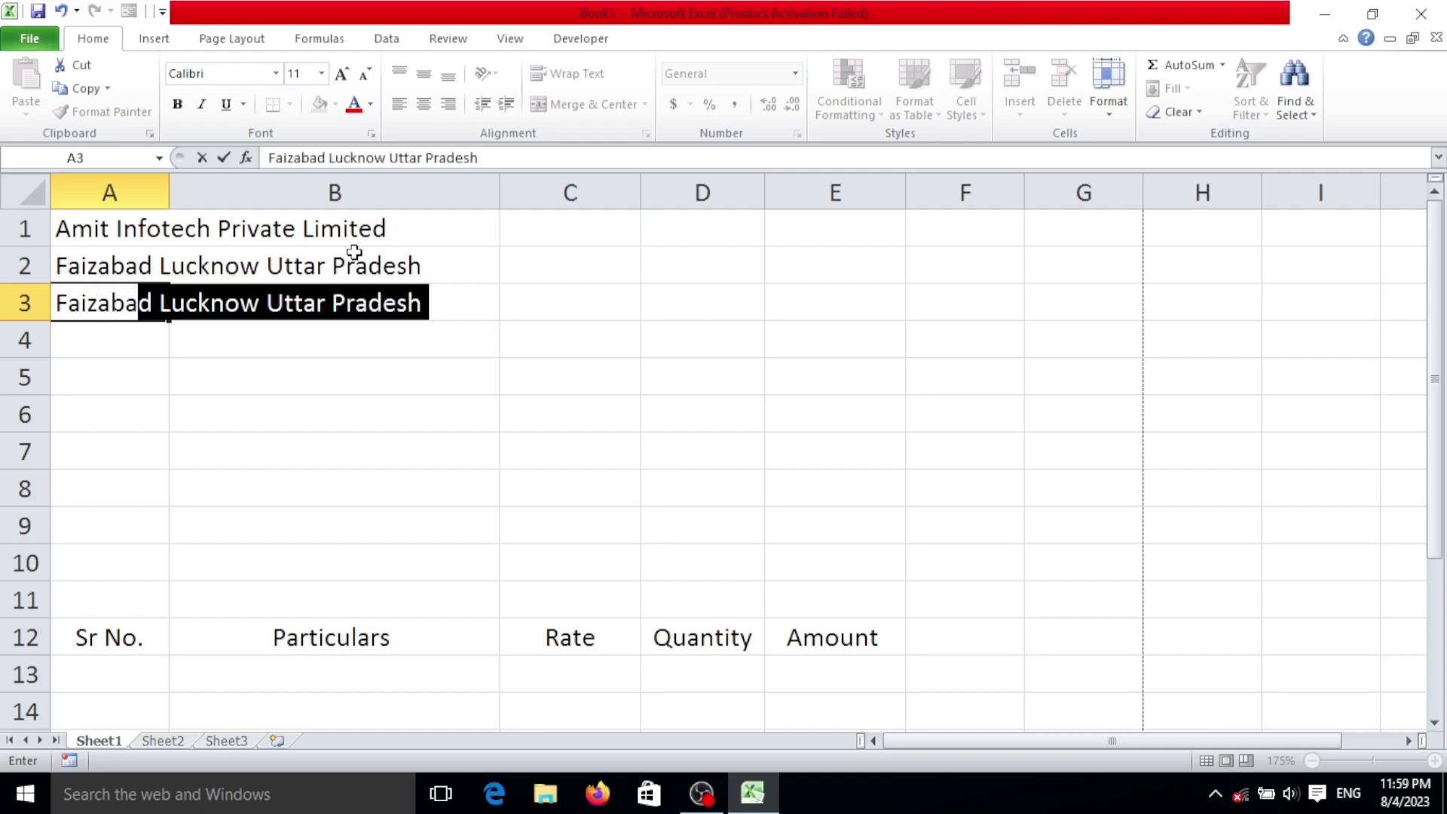
pyautogui.write('d 10000')
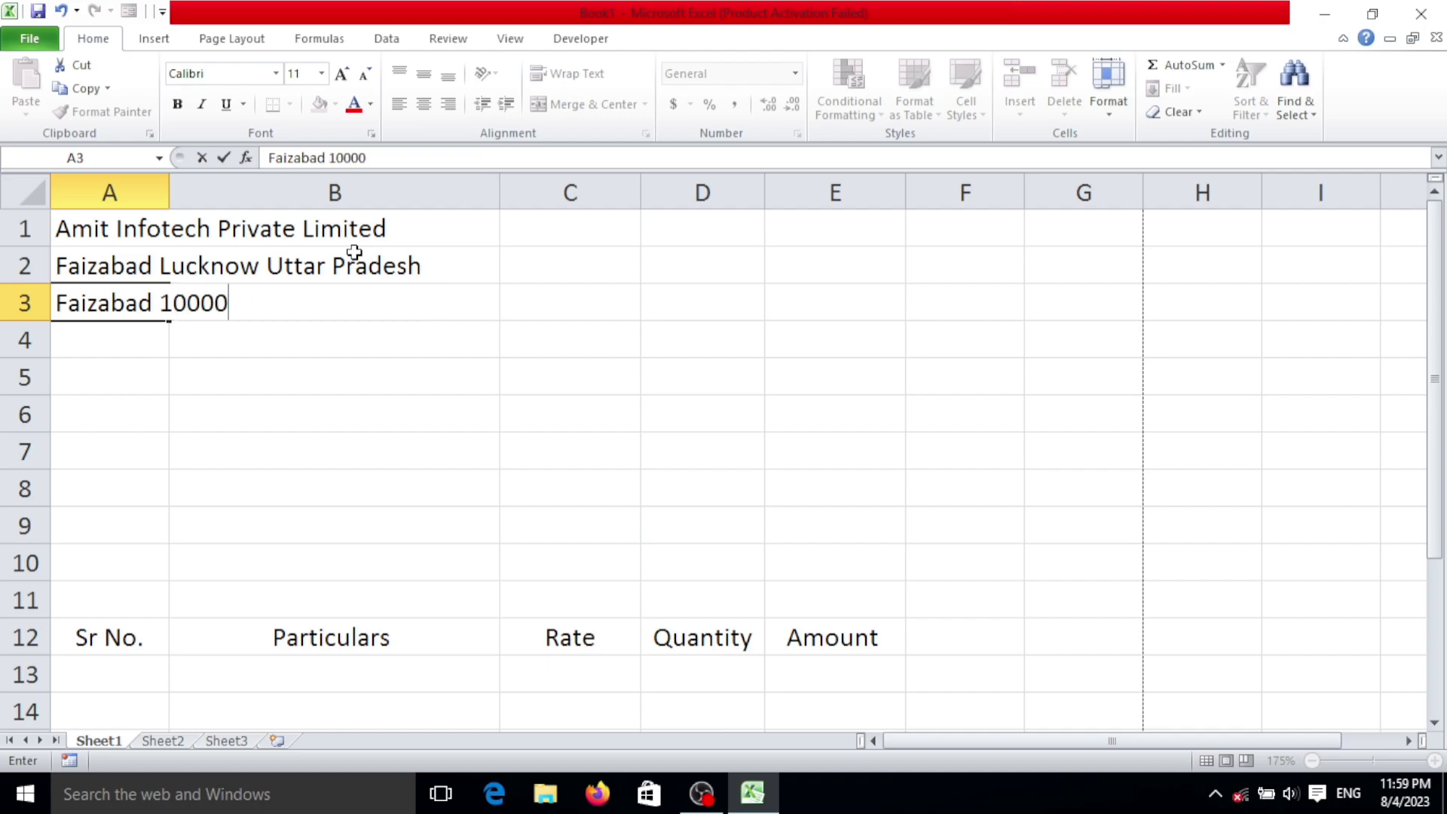
pyautogui.press('BackSpace')
pyautogui.press('BackSpace')
pyautogui.write('00')
pyautogui.press('Return')
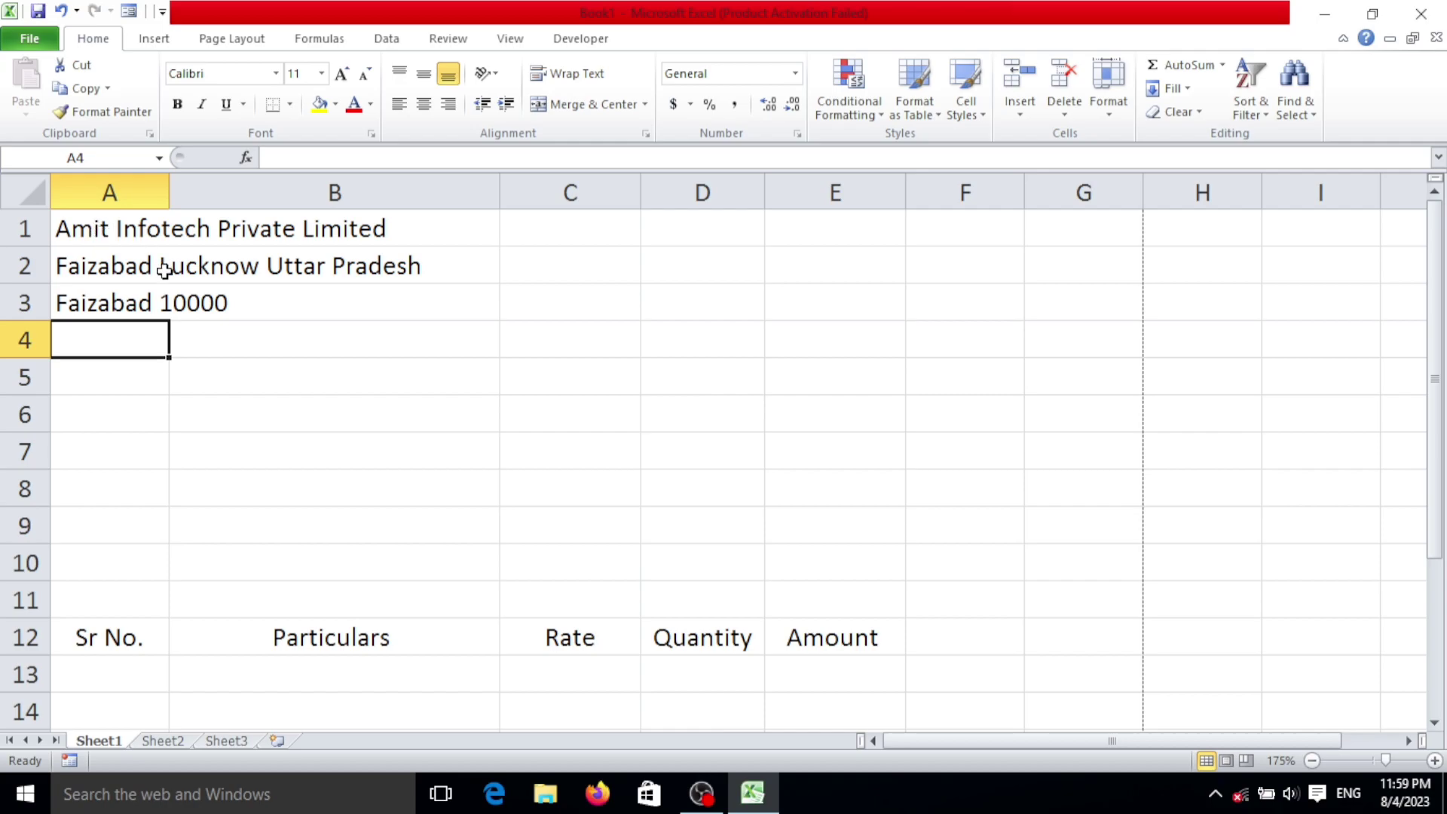
# Step: Merge A1:E3 across each row, centred horizontally and top-aligned
pyautogui.moveTo(101, 230); pyautogui.dragTo(817, 302)
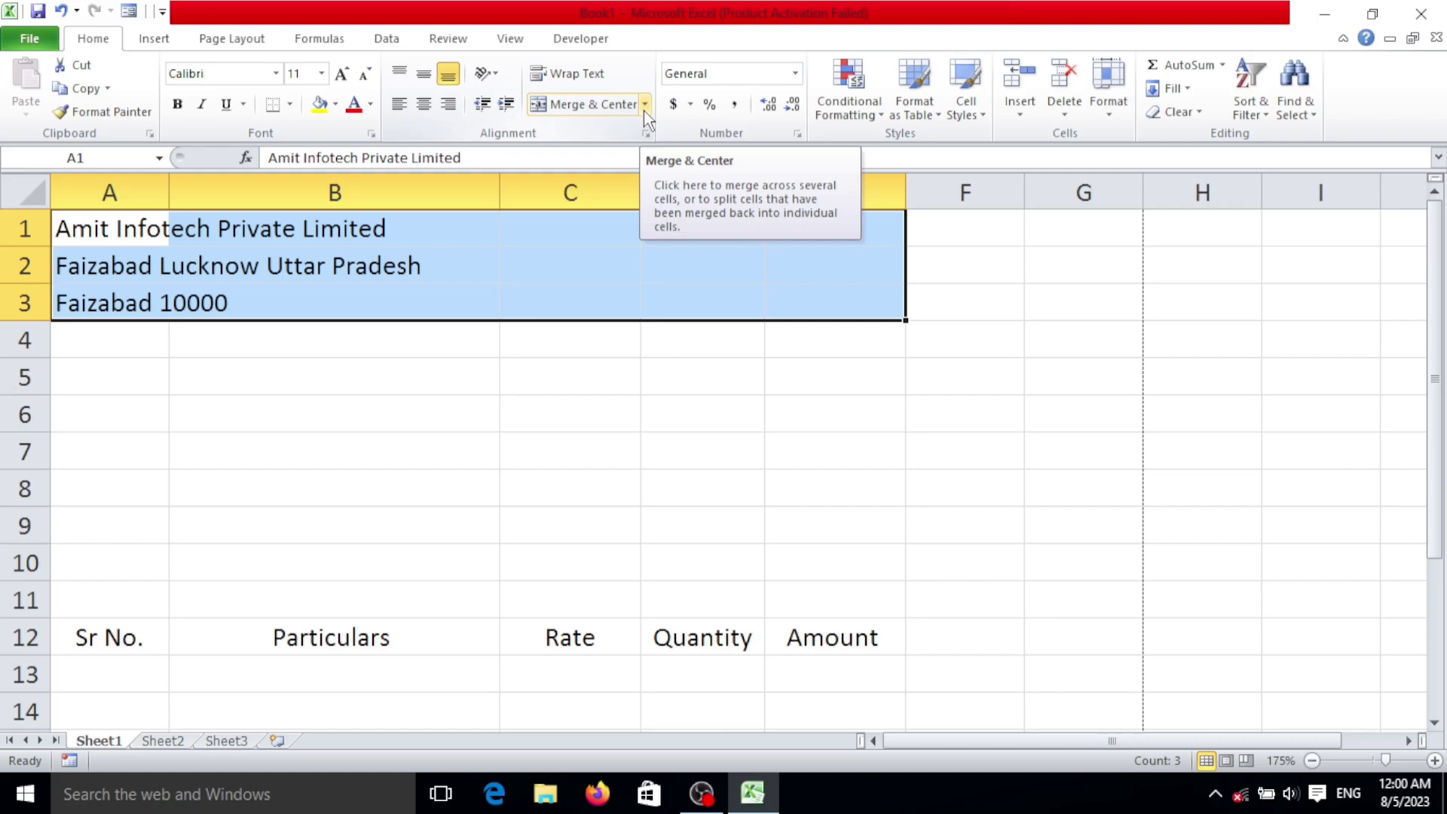
pyautogui.click(644, 107)
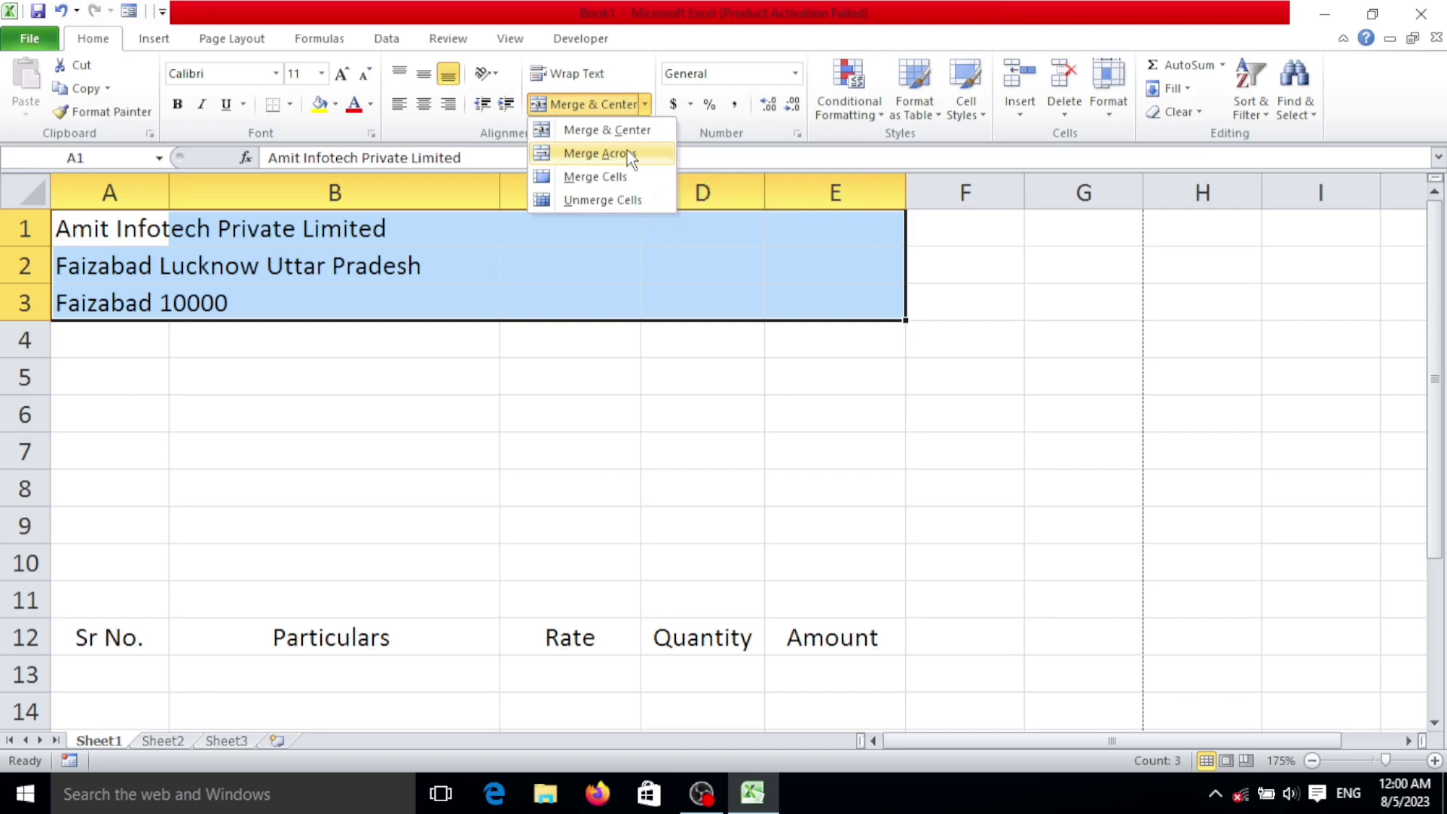
pyautogui.click(627, 153)
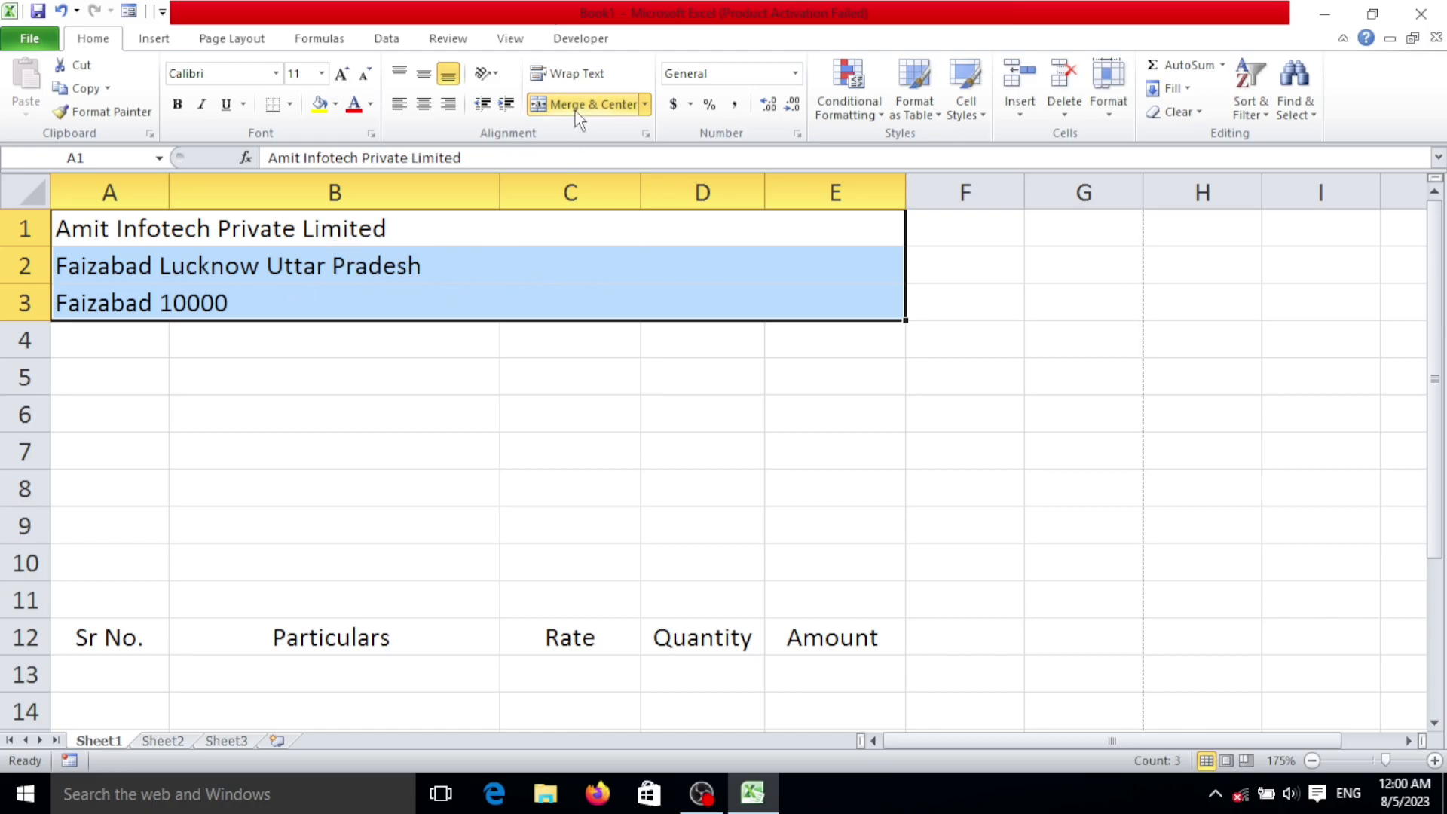
pyautogui.click(424, 106)
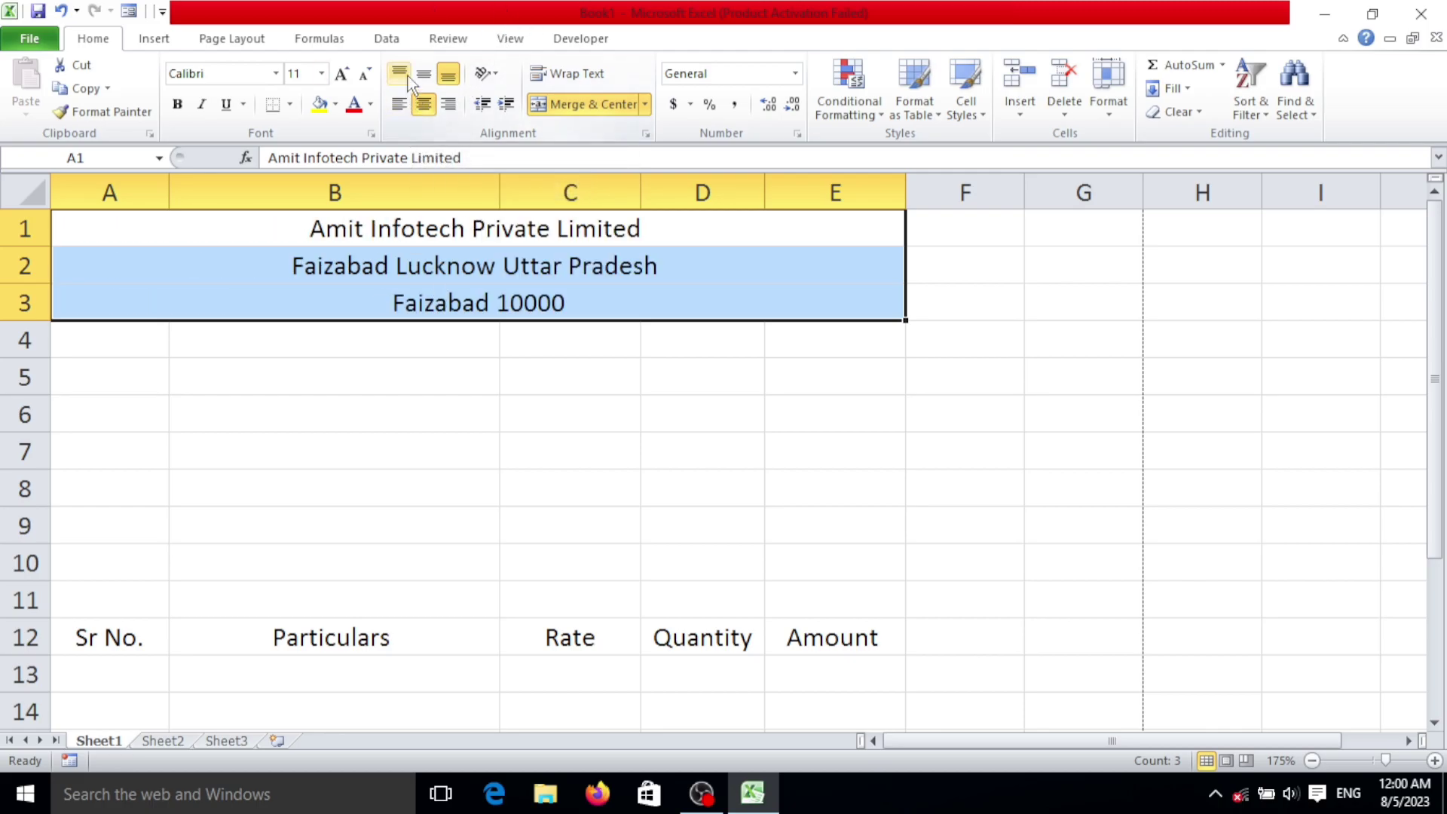
pyautogui.click(398, 73)
# Step: Make the company name in A1 bold at 18 pt
pyautogui.click(365, 226)
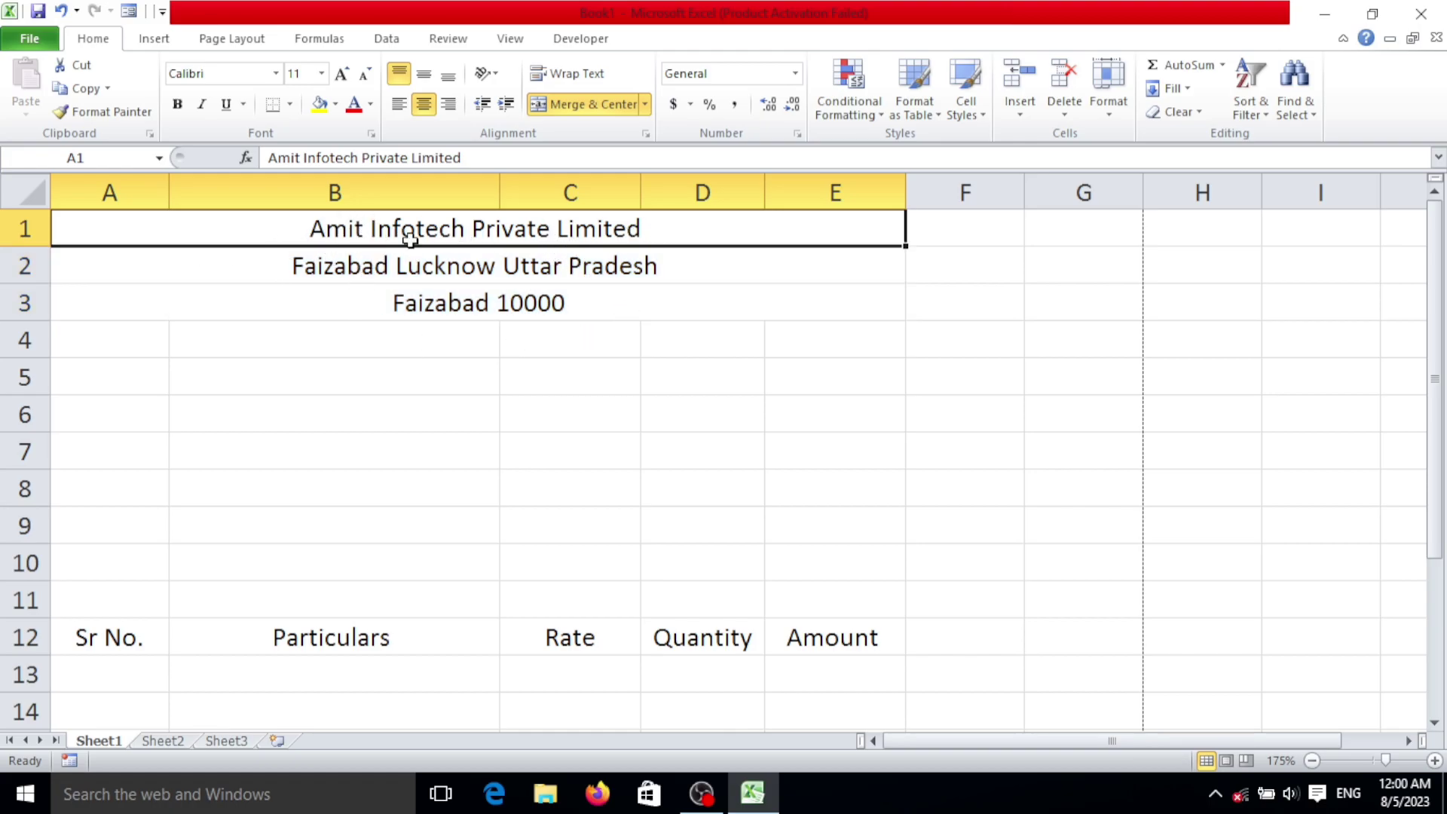
pyautogui.click(178, 104)
pyautogui.click(342, 73)
pyautogui.click(341, 73)
pyautogui.click(341, 73)
pyautogui.click(341, 73)
pyautogui.click(340, 74)
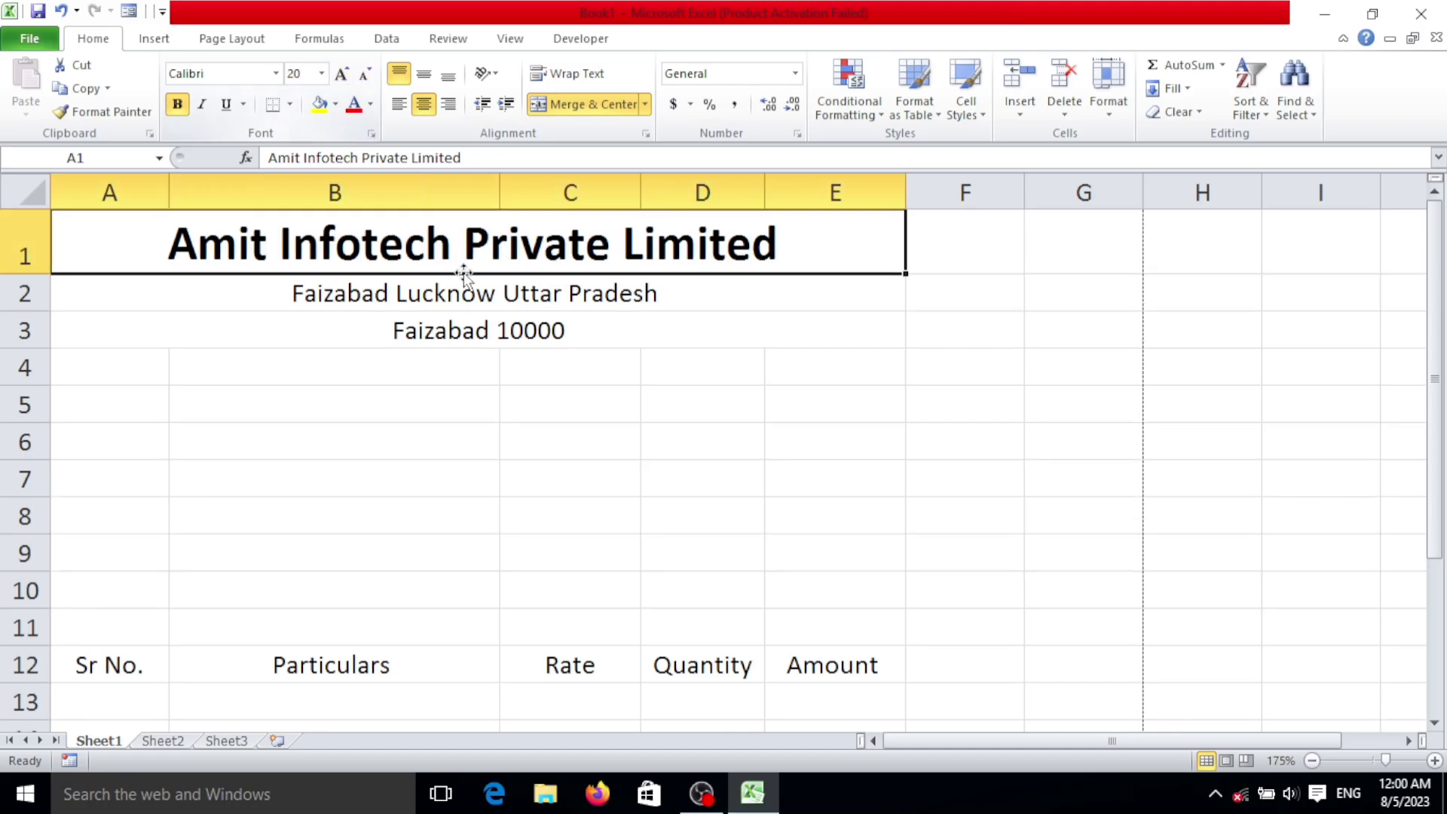
pyautogui.click(365, 75)
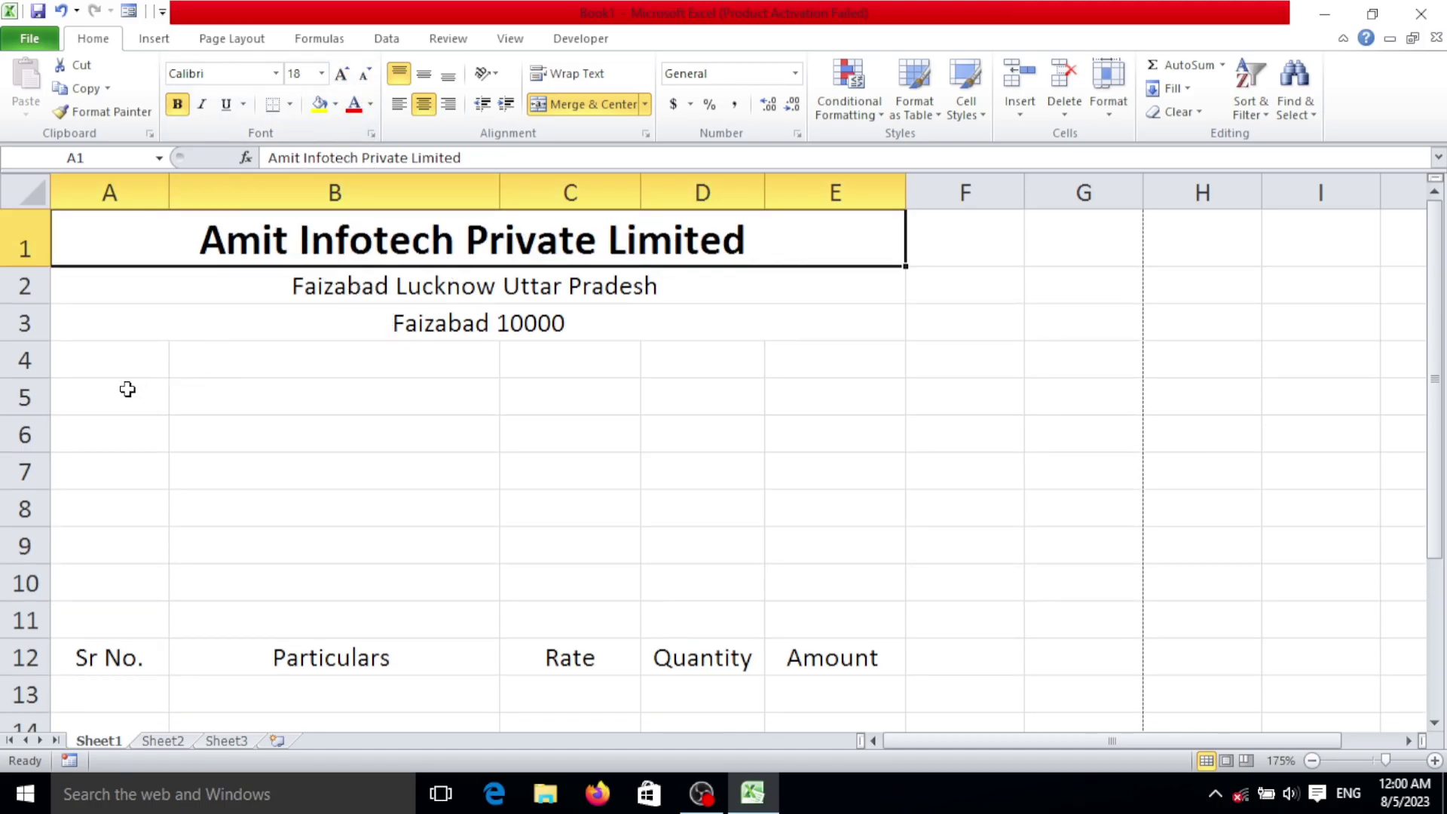
pyautogui.moveTo(153, 361); pyautogui.dragTo(811, 353)
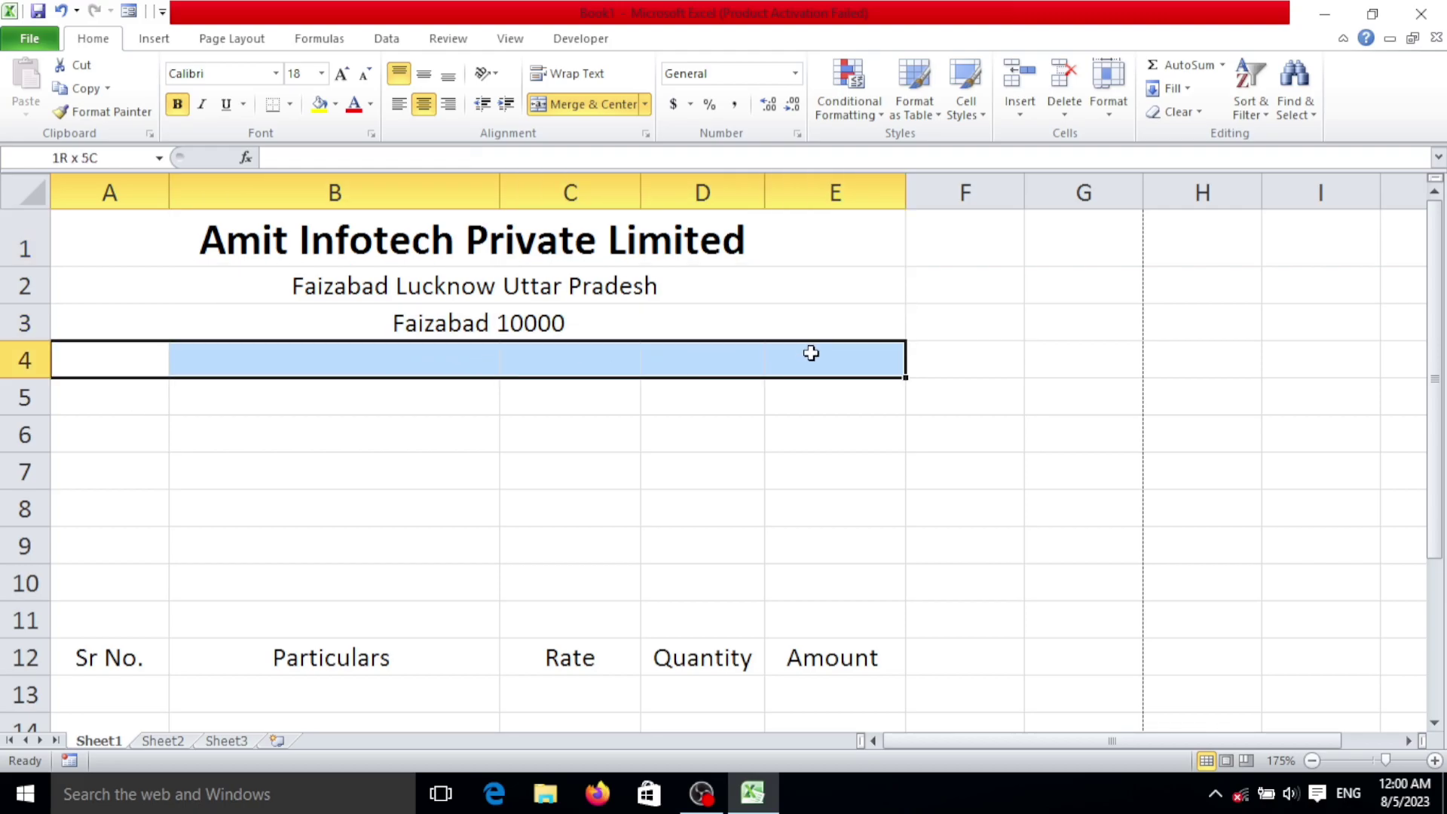
# Step: Merge and centre A4:E4 and type the title Invoice
pyautogui.click(576, 105)
pyautogui.write('Invoiv')
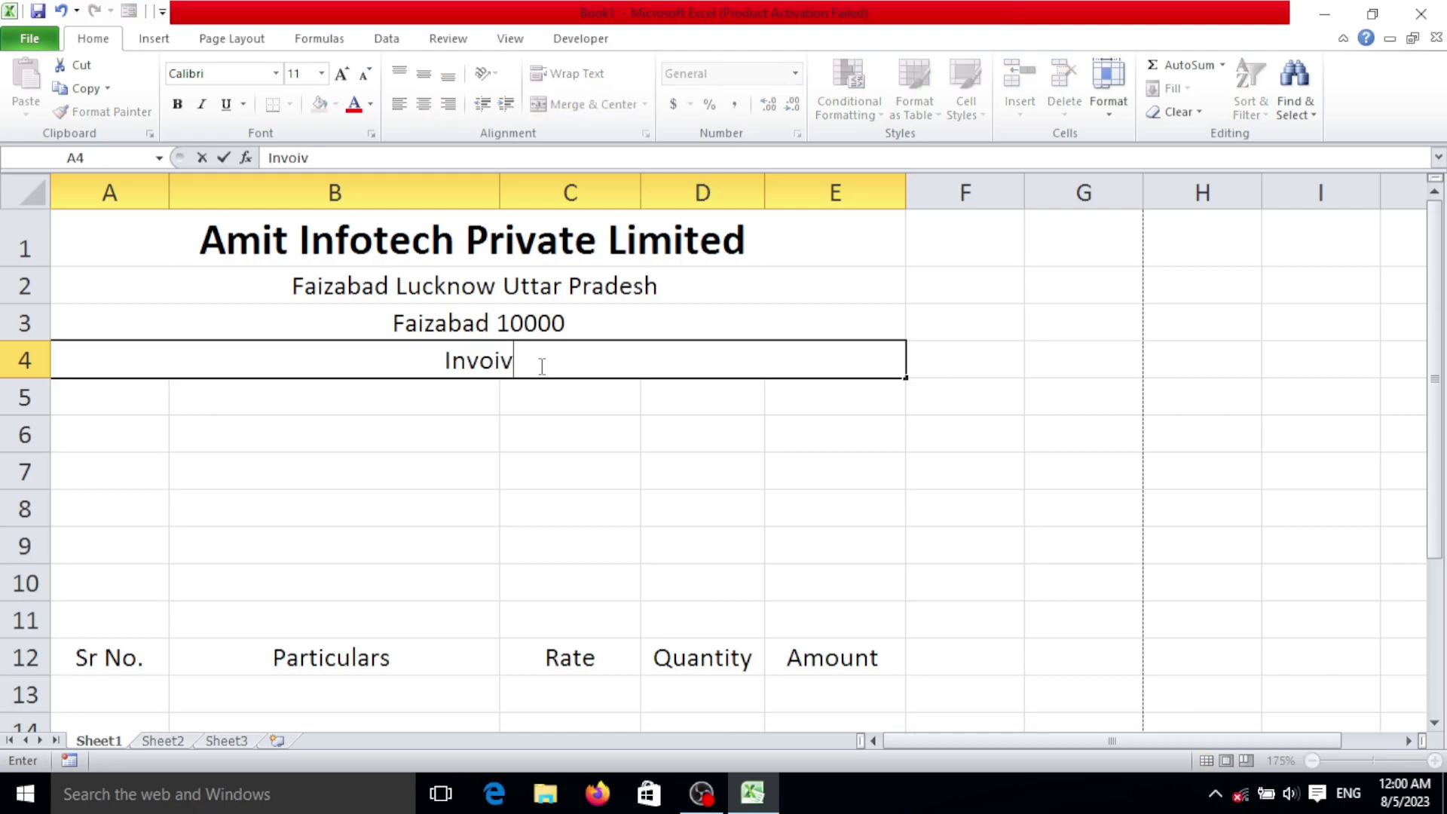
pyautogui.press('BackSpace')
pyautogui.write('ce')
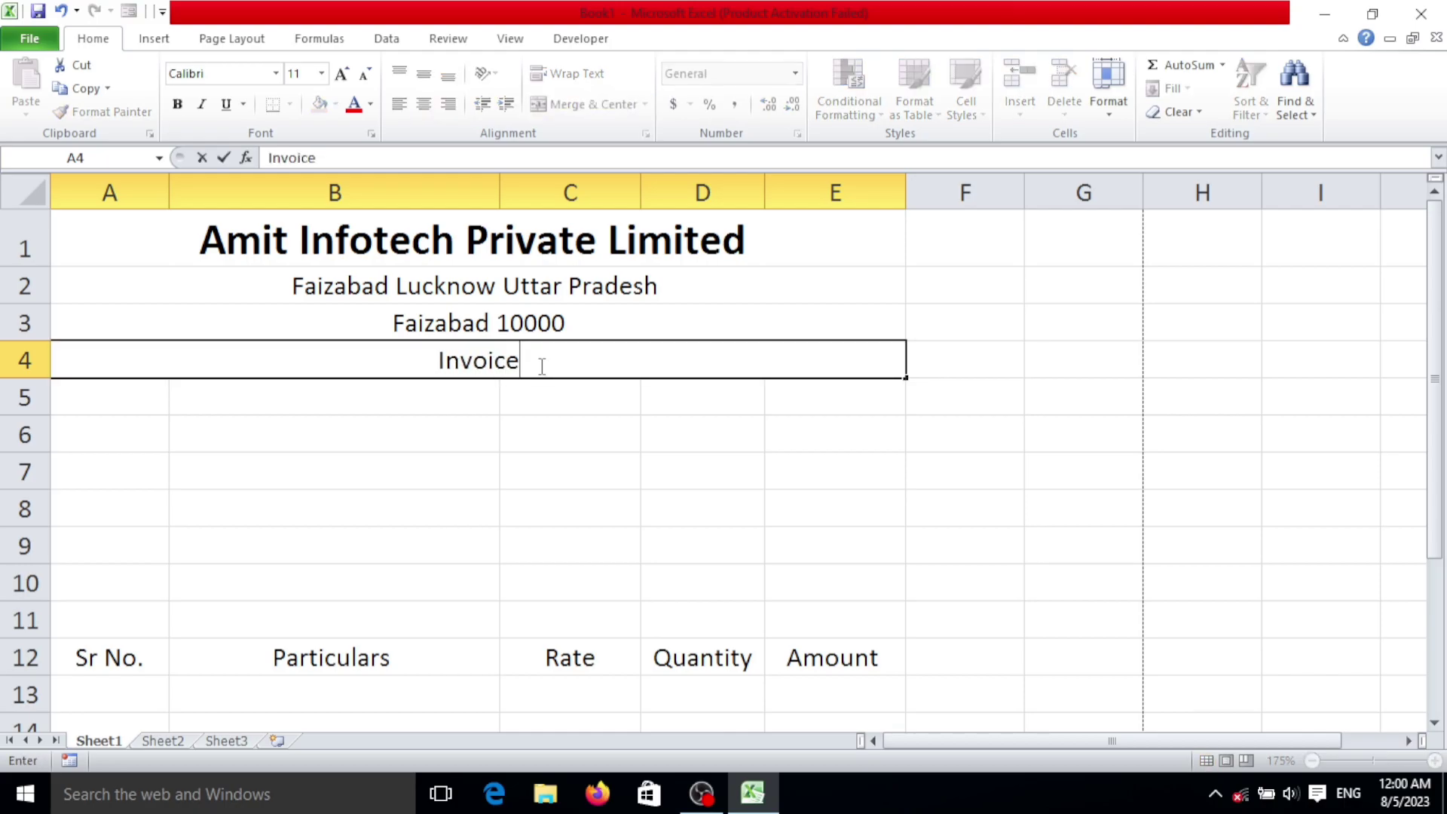
pyautogui.click(113, 437)
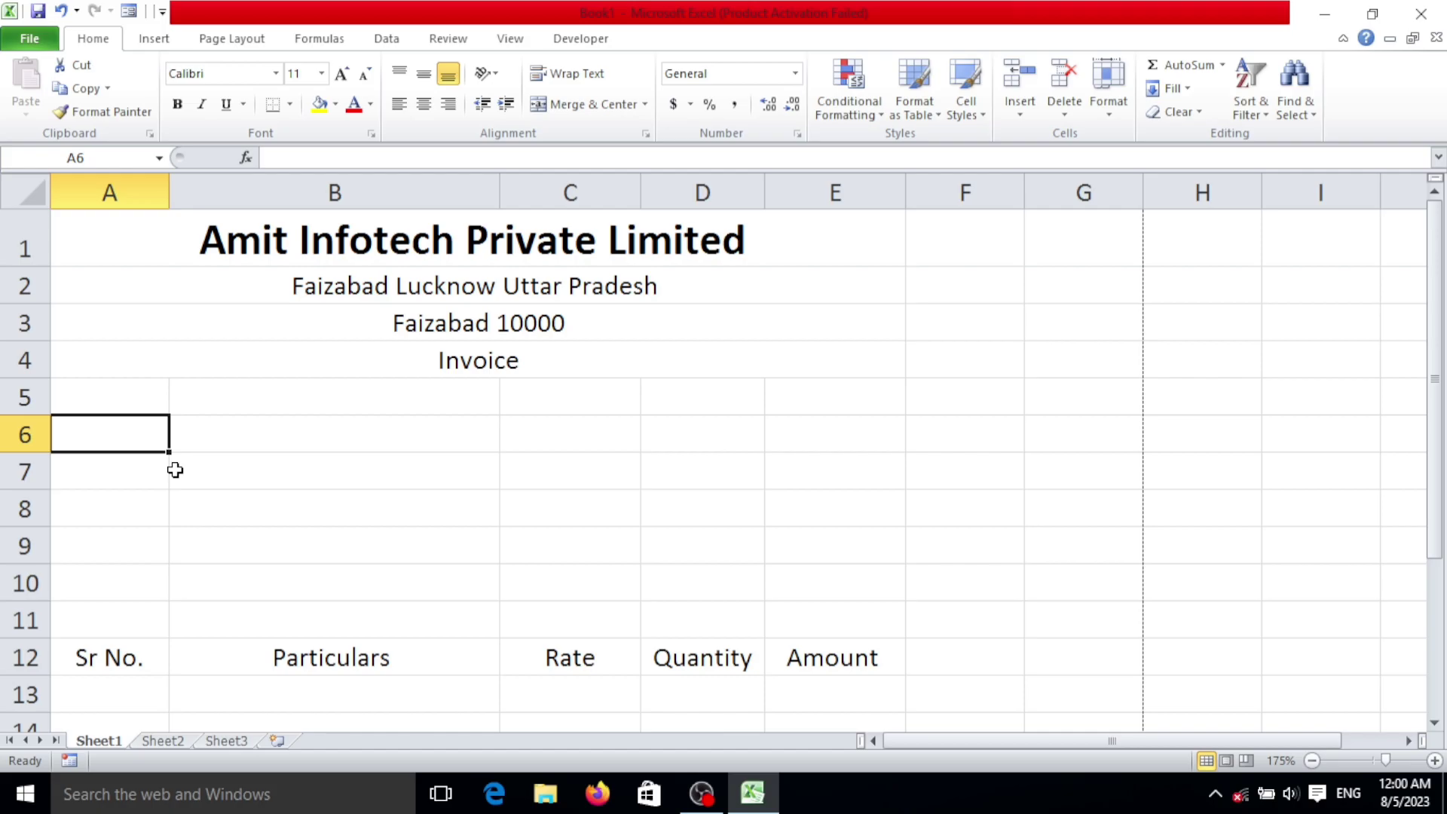
# Step: Add the labels Bill No. in A6 and Date in C6
pyautogui.write('Bill No.')
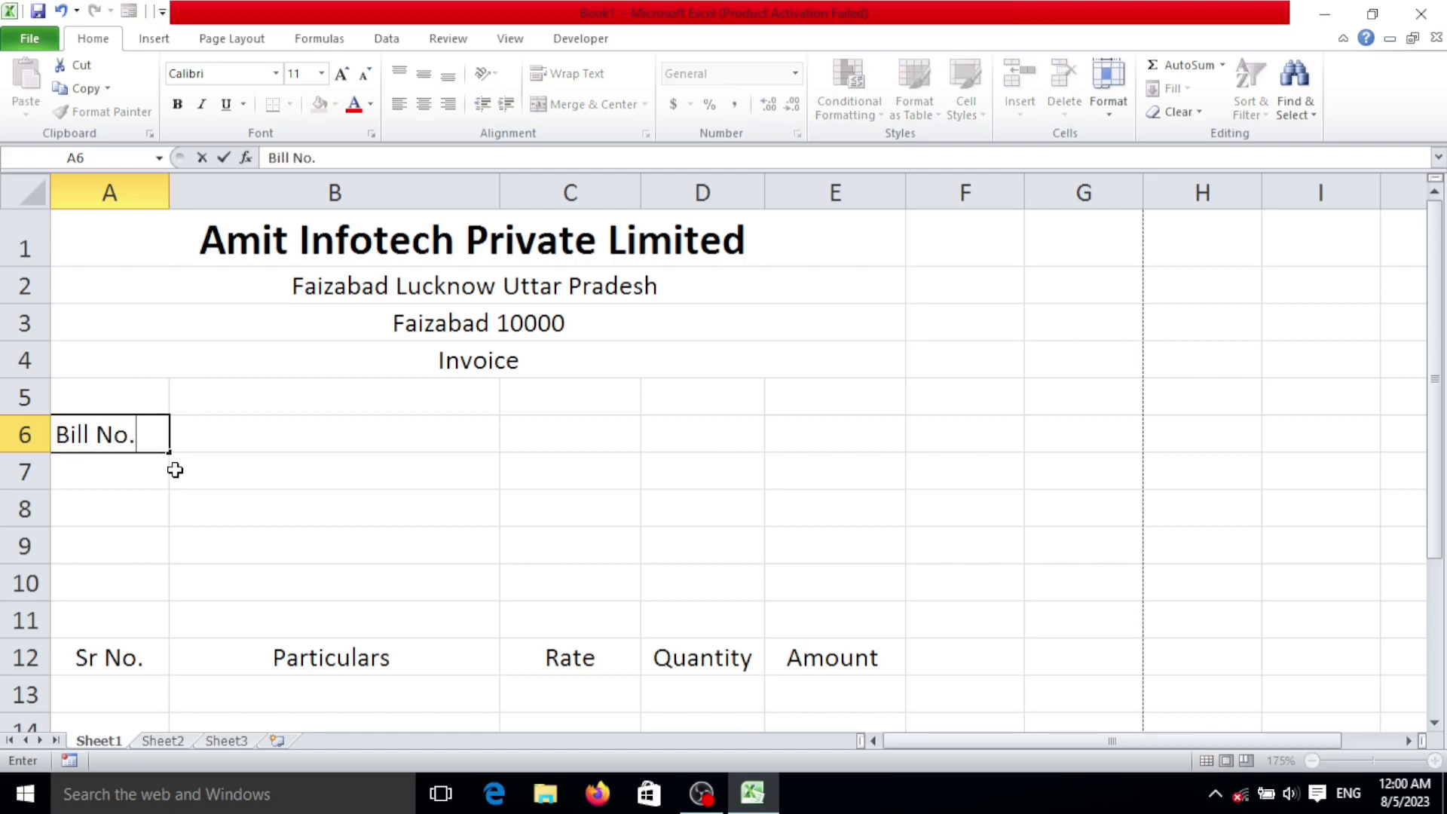
pyautogui.press('Tab')
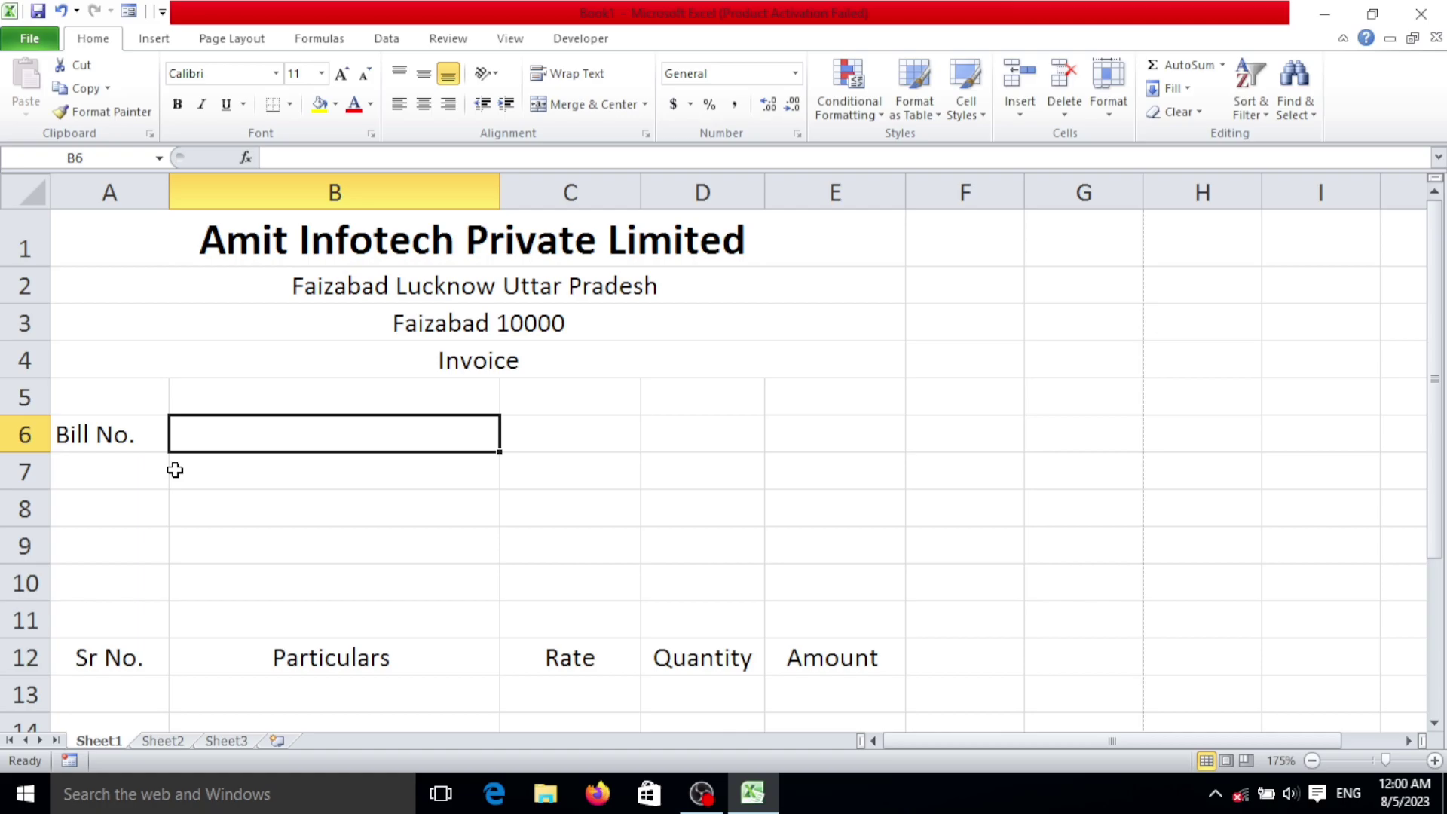
pyautogui.press('Tab')
pyautogui.write('Date')
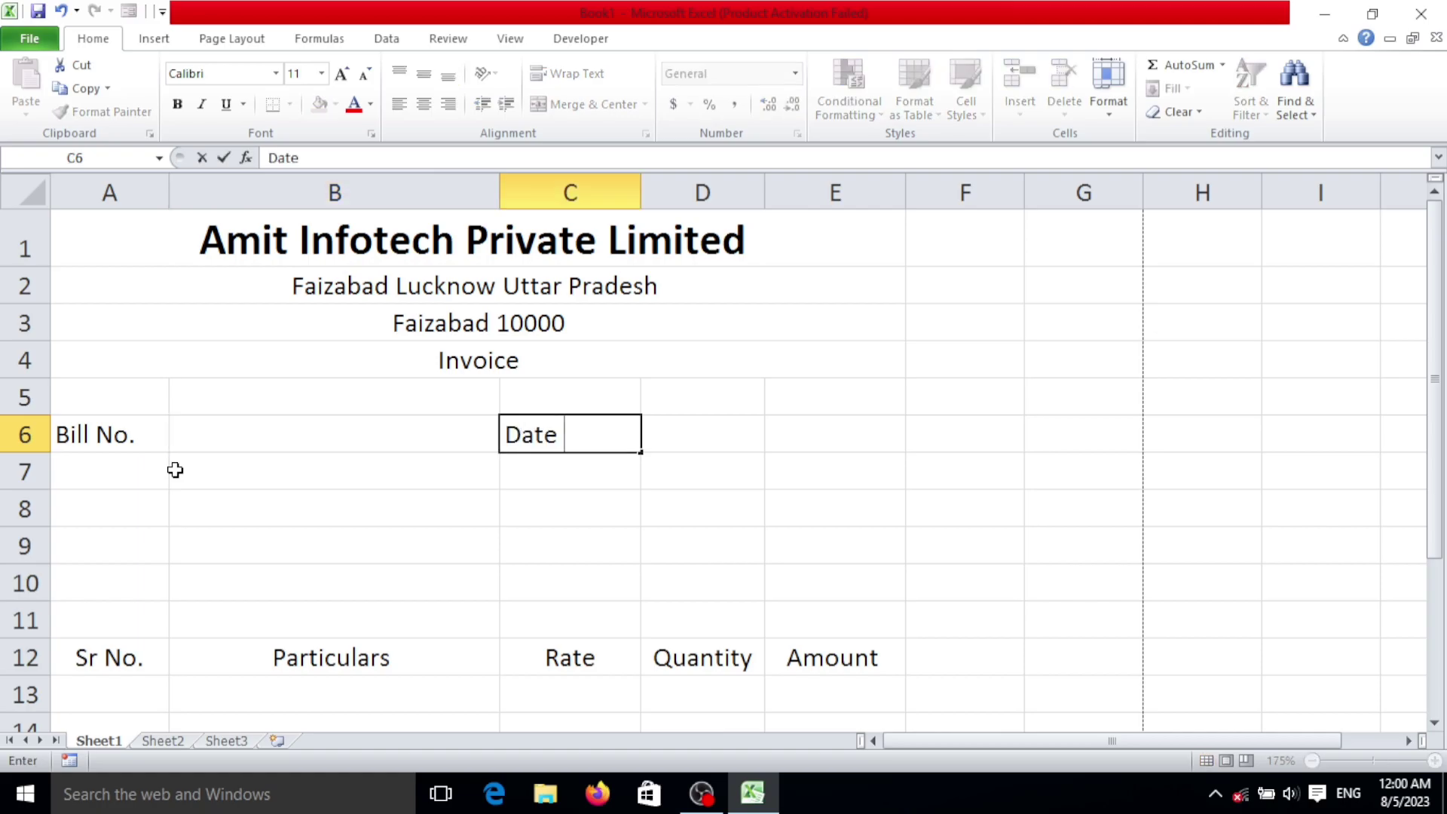
pyautogui.click(127, 505)
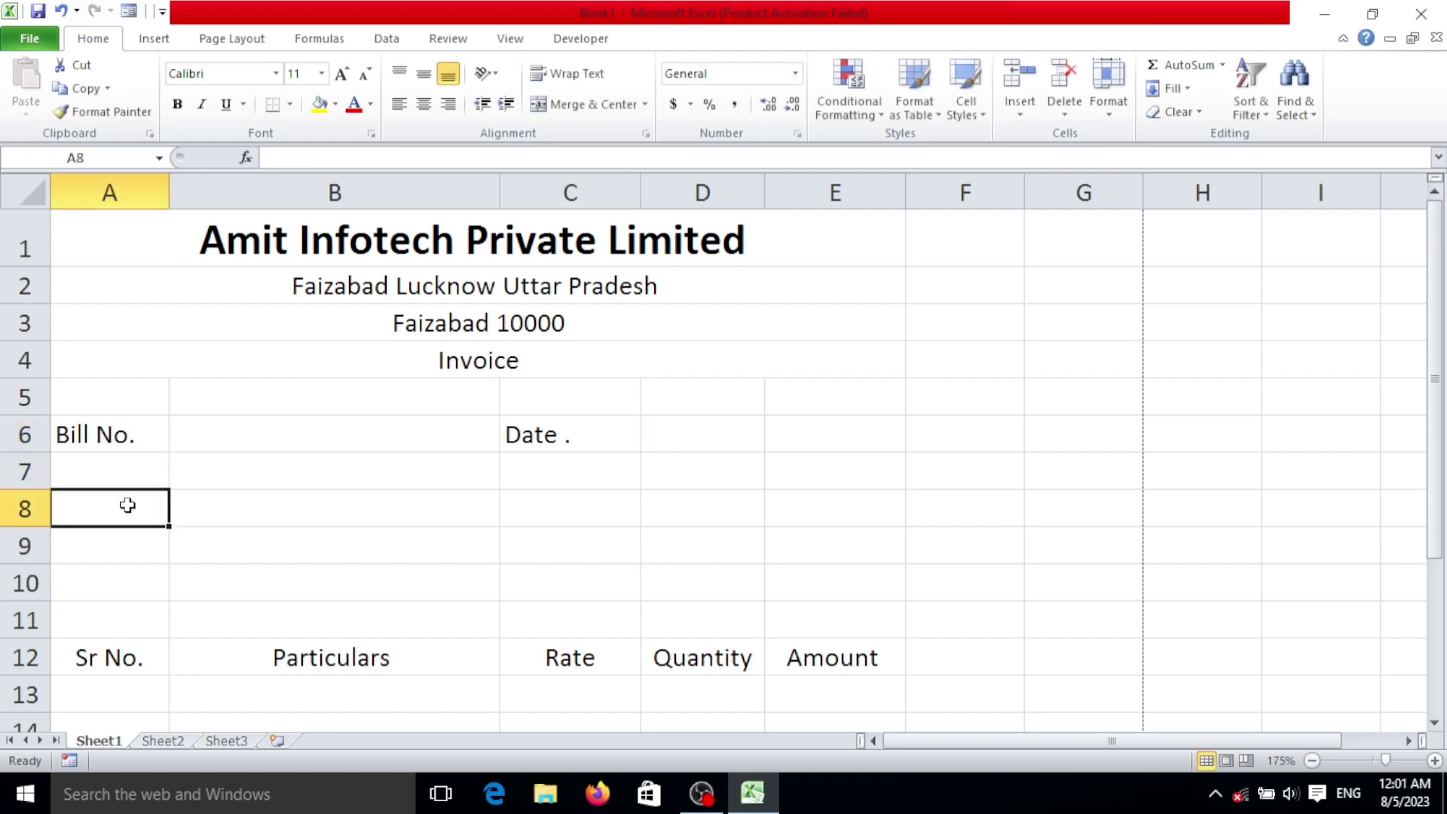
# Step: Enter the Name, Contact and Address labels down A8:A10
pyautogui.write('Name')
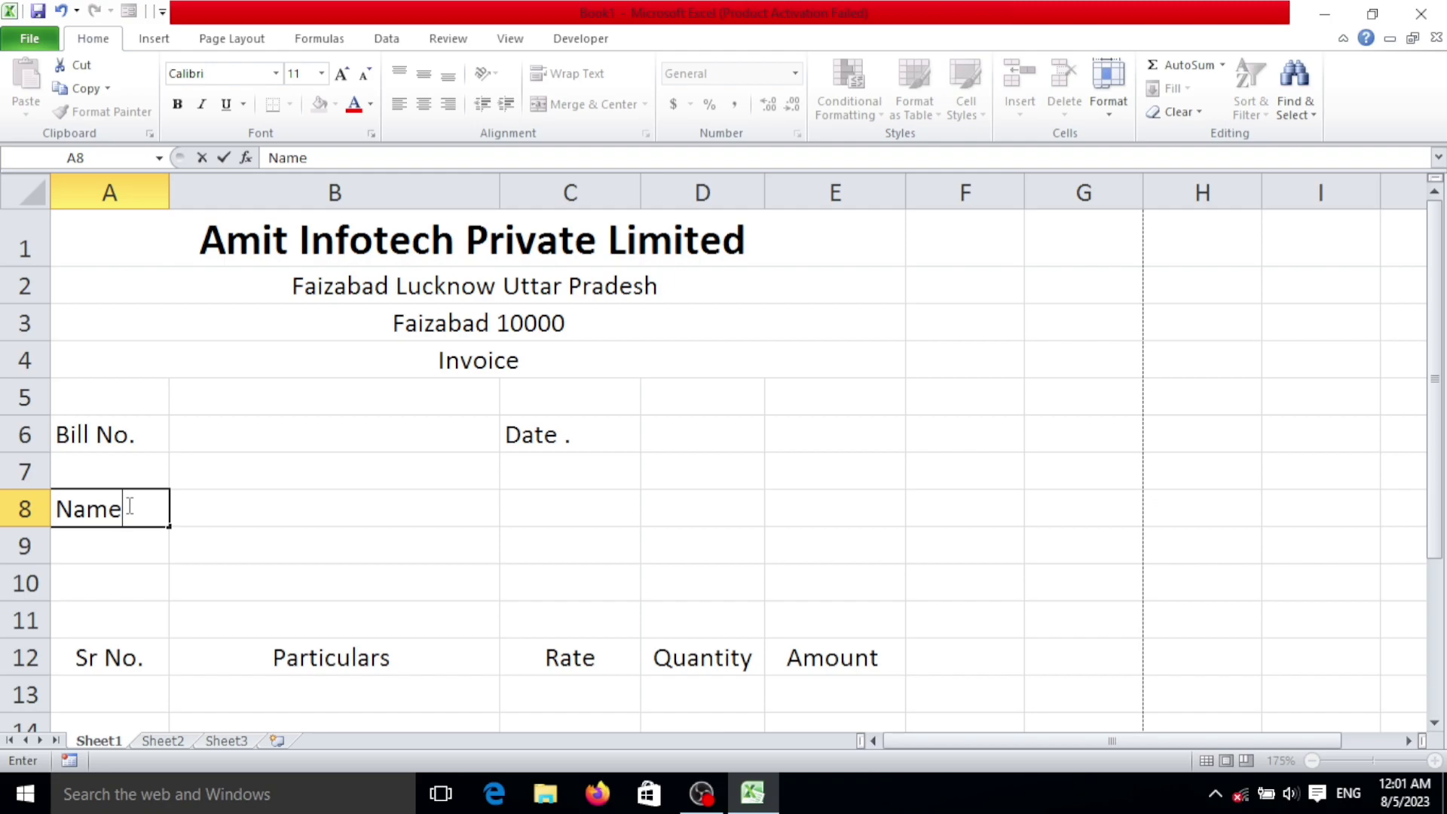
pyautogui.press('Return')
pyautogui.write('Co')
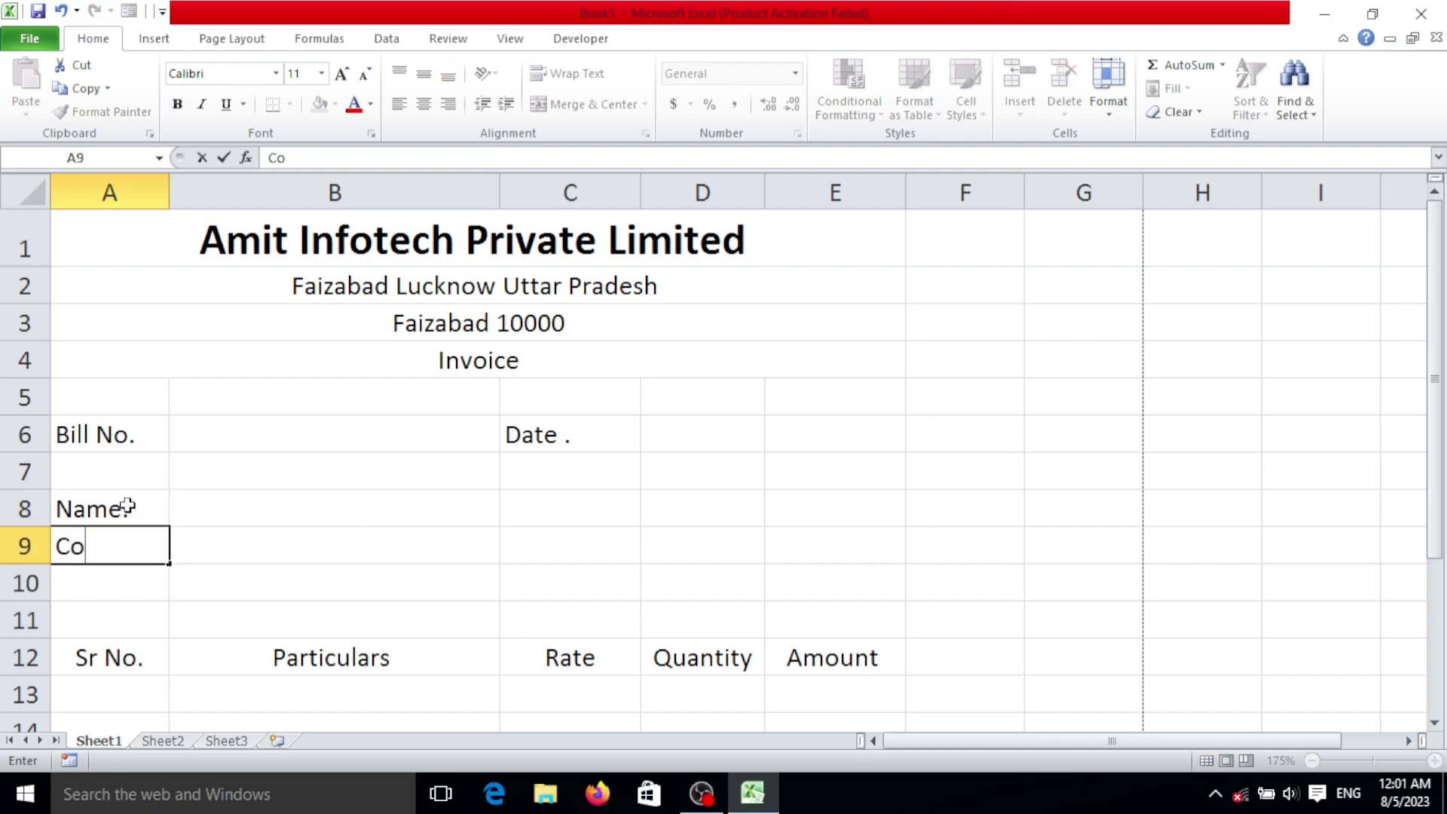
pyautogui.write('ntact')
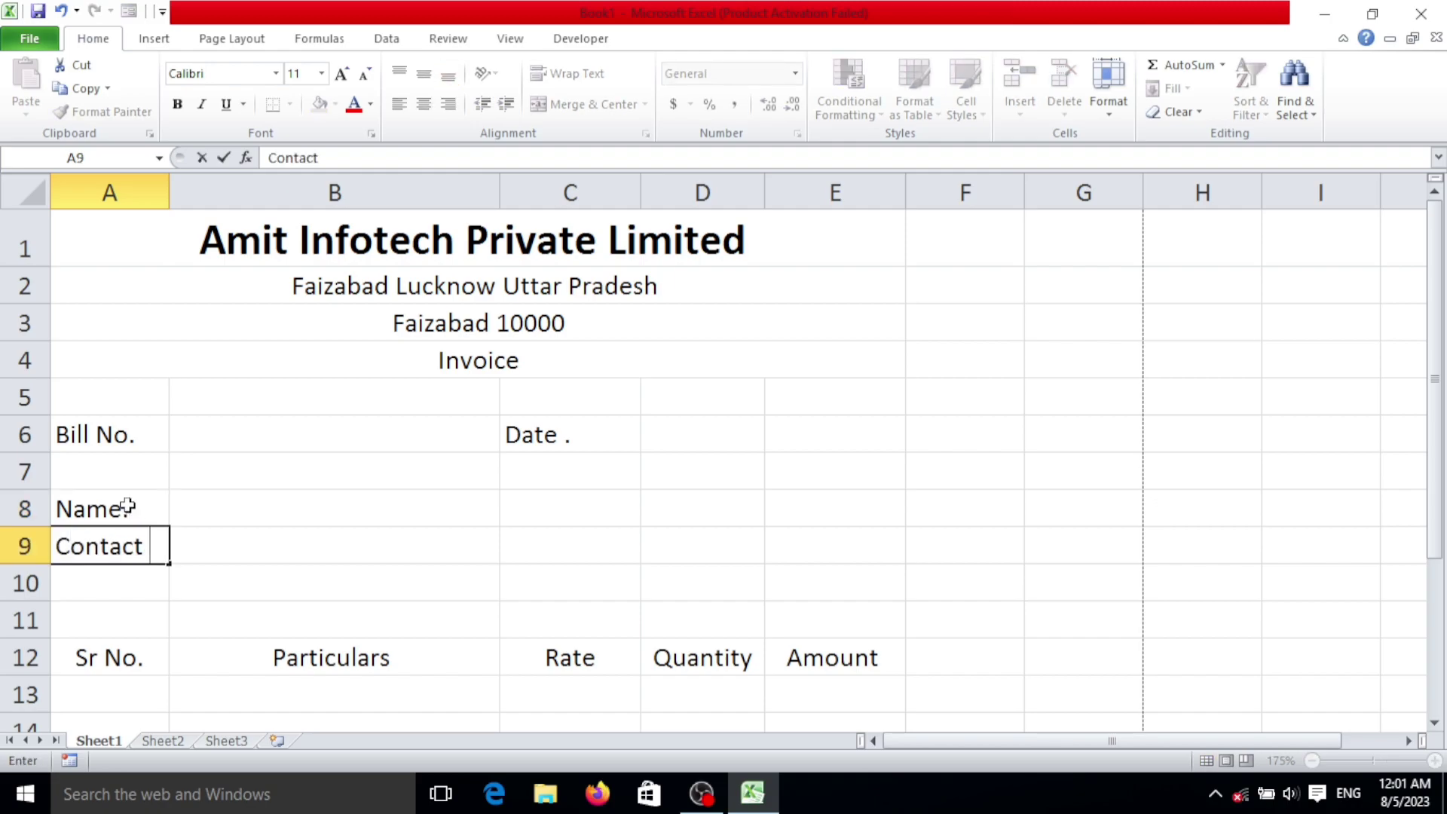
pyautogui.press('Return')
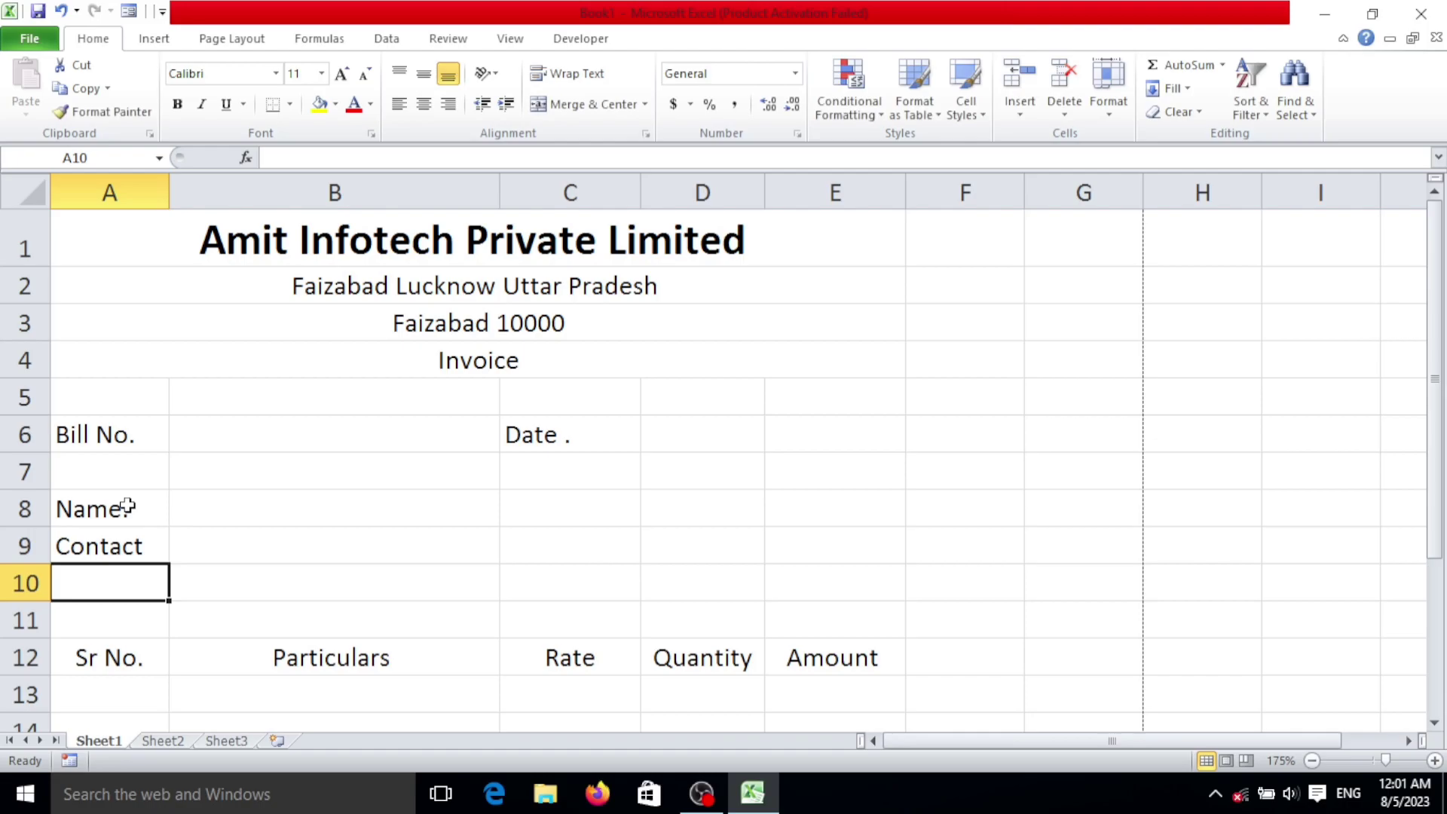
pyautogui.write('Address')
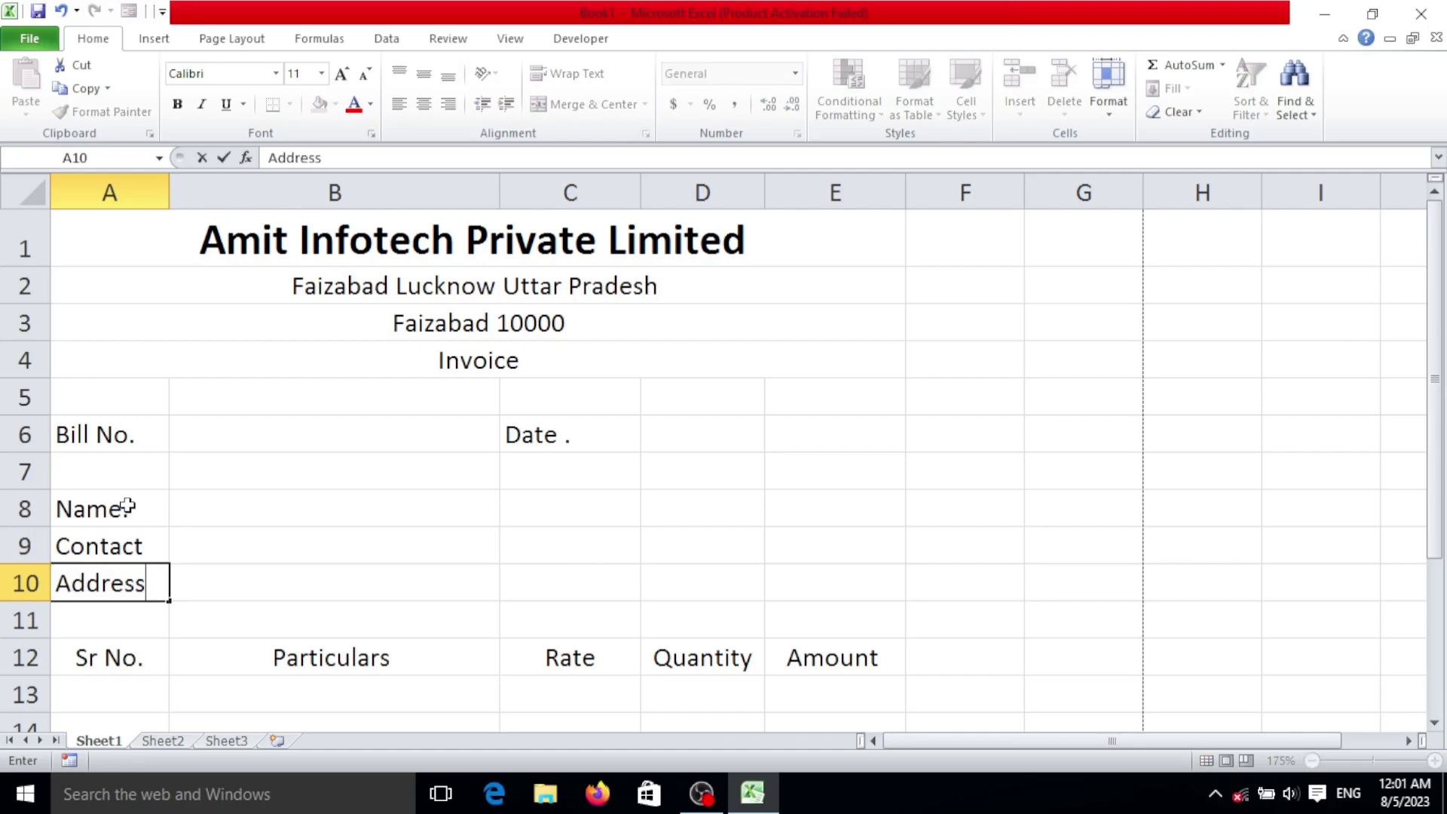
pyautogui.write('.')
pyautogui.click(155, 548)
pyautogui.doubleClick(162, 542)
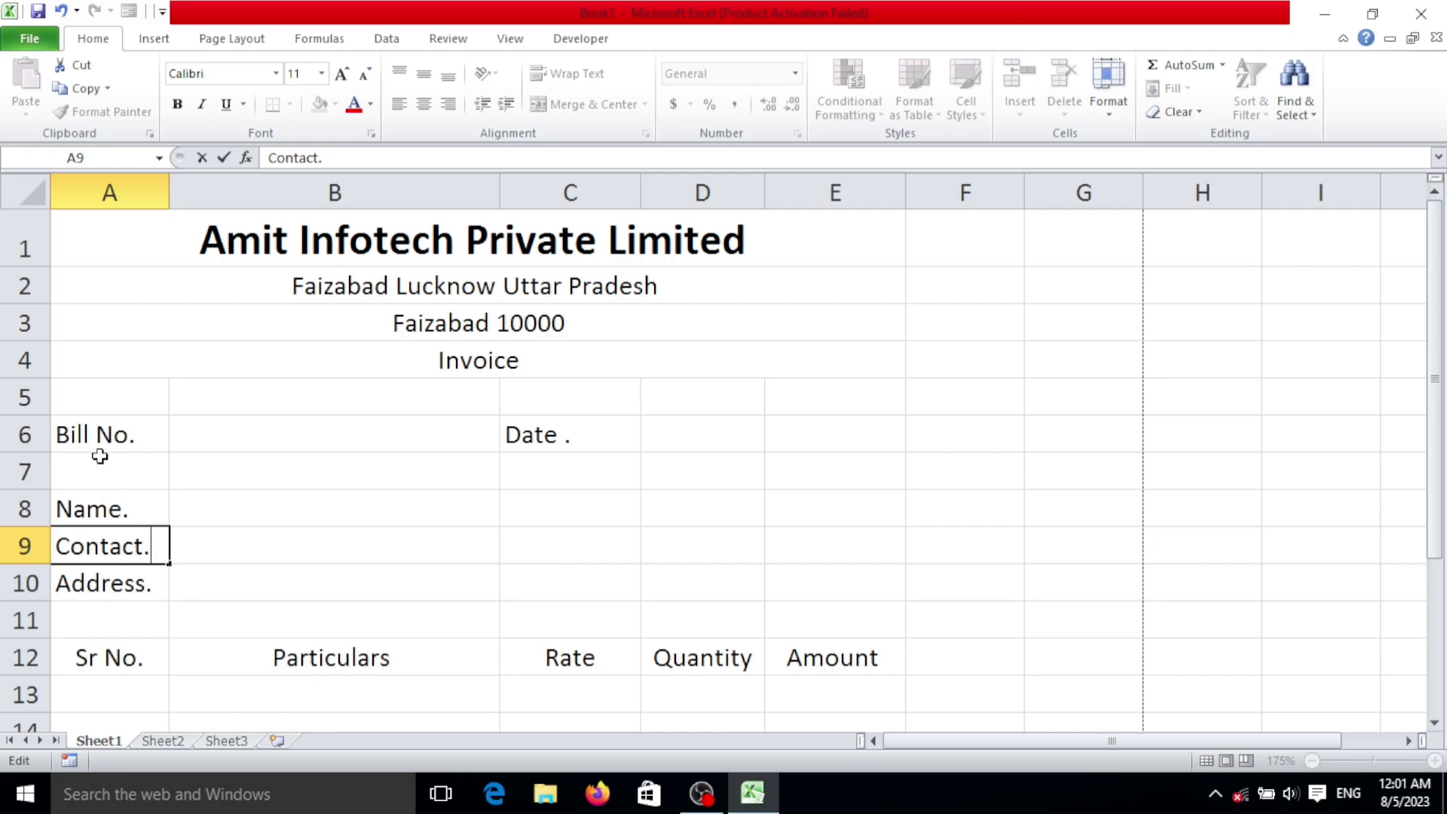
pyautogui.moveTo(314, 241); pyautogui.dragTo(332, 324)
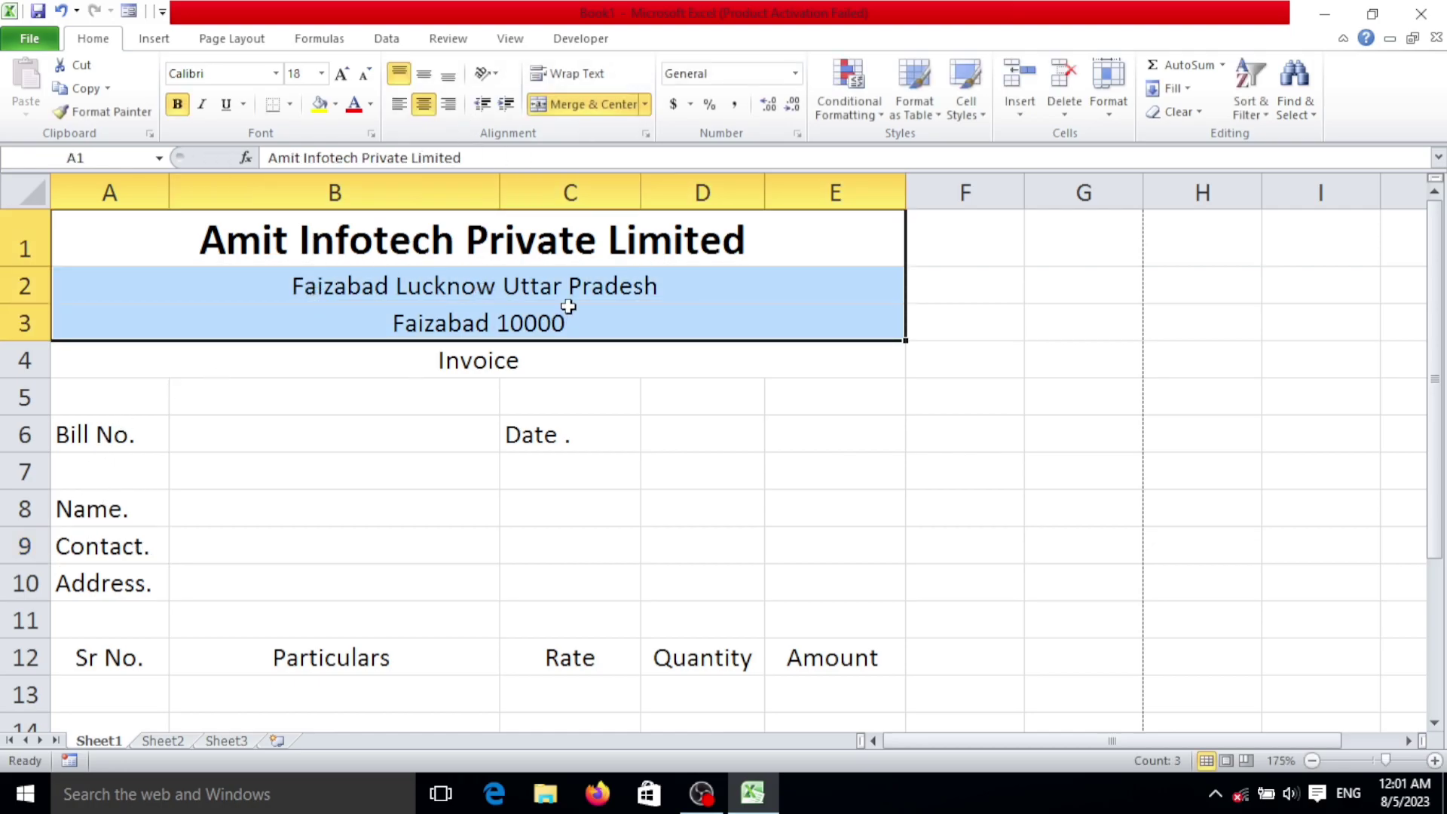
# Step: Give the company header rows A1:E3 a dark blue fill with white text
pyautogui.click(335, 104)
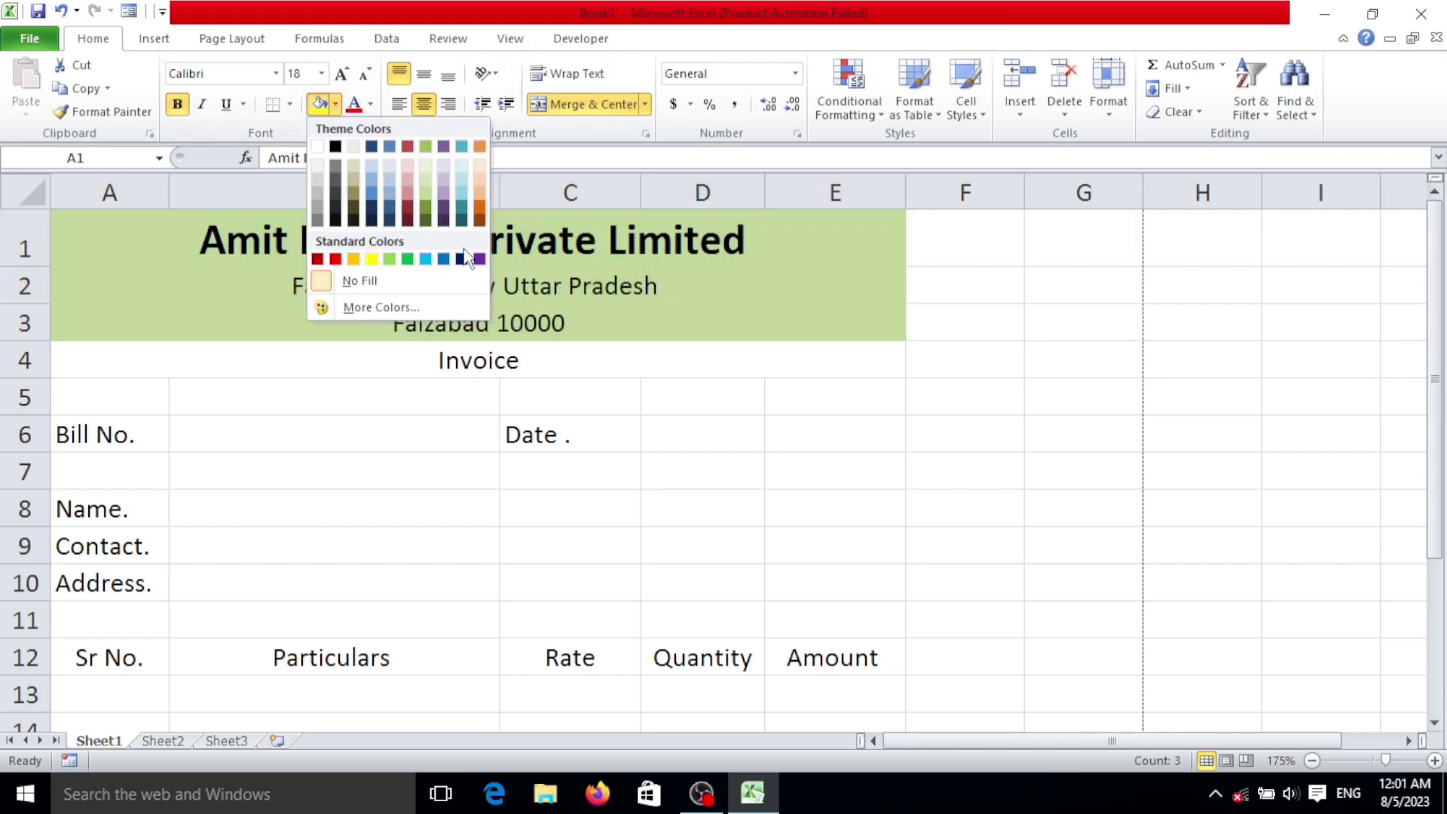
pyautogui.click(461, 258)
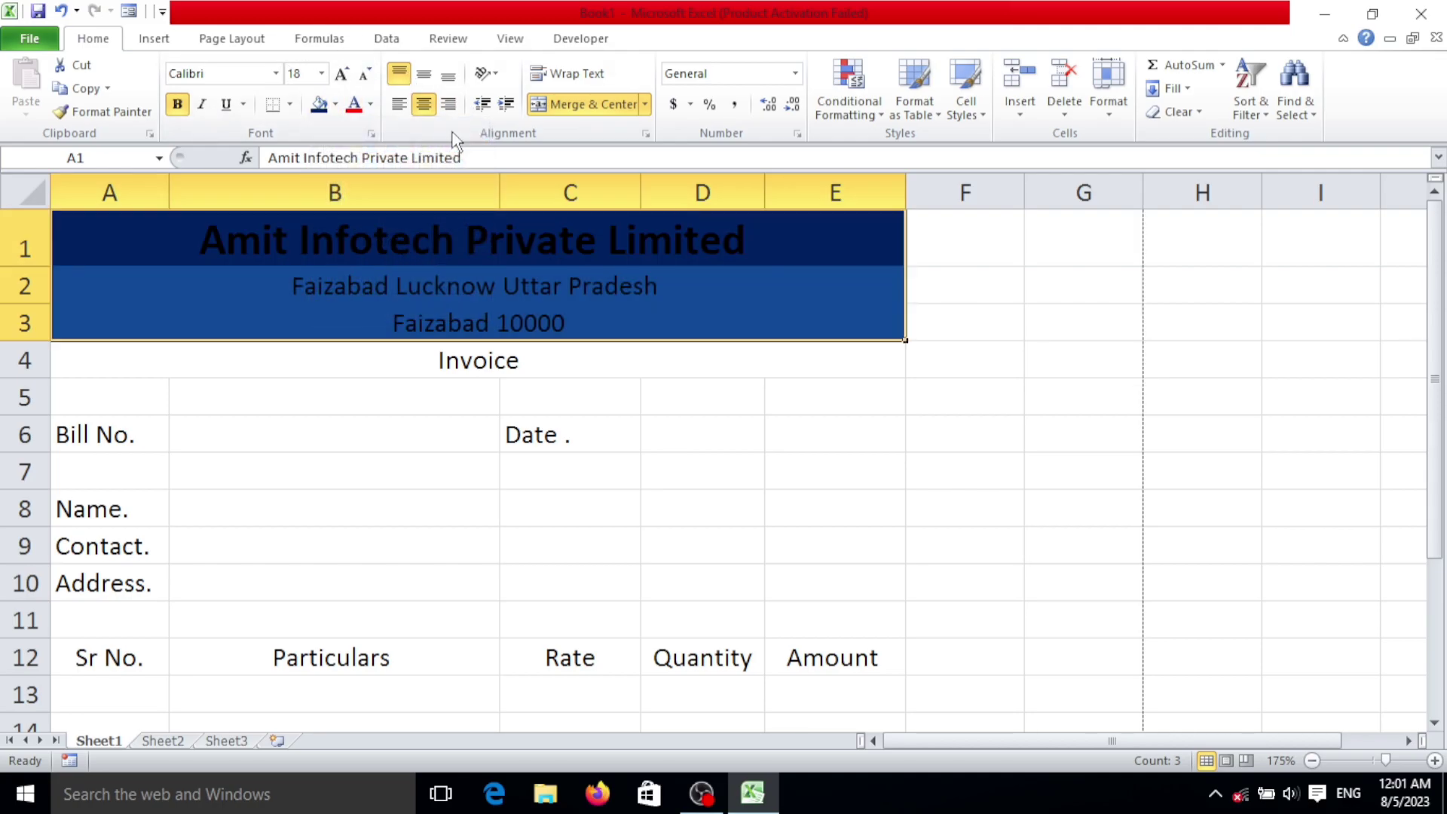
pyautogui.click(371, 104)
pyautogui.click(353, 171)
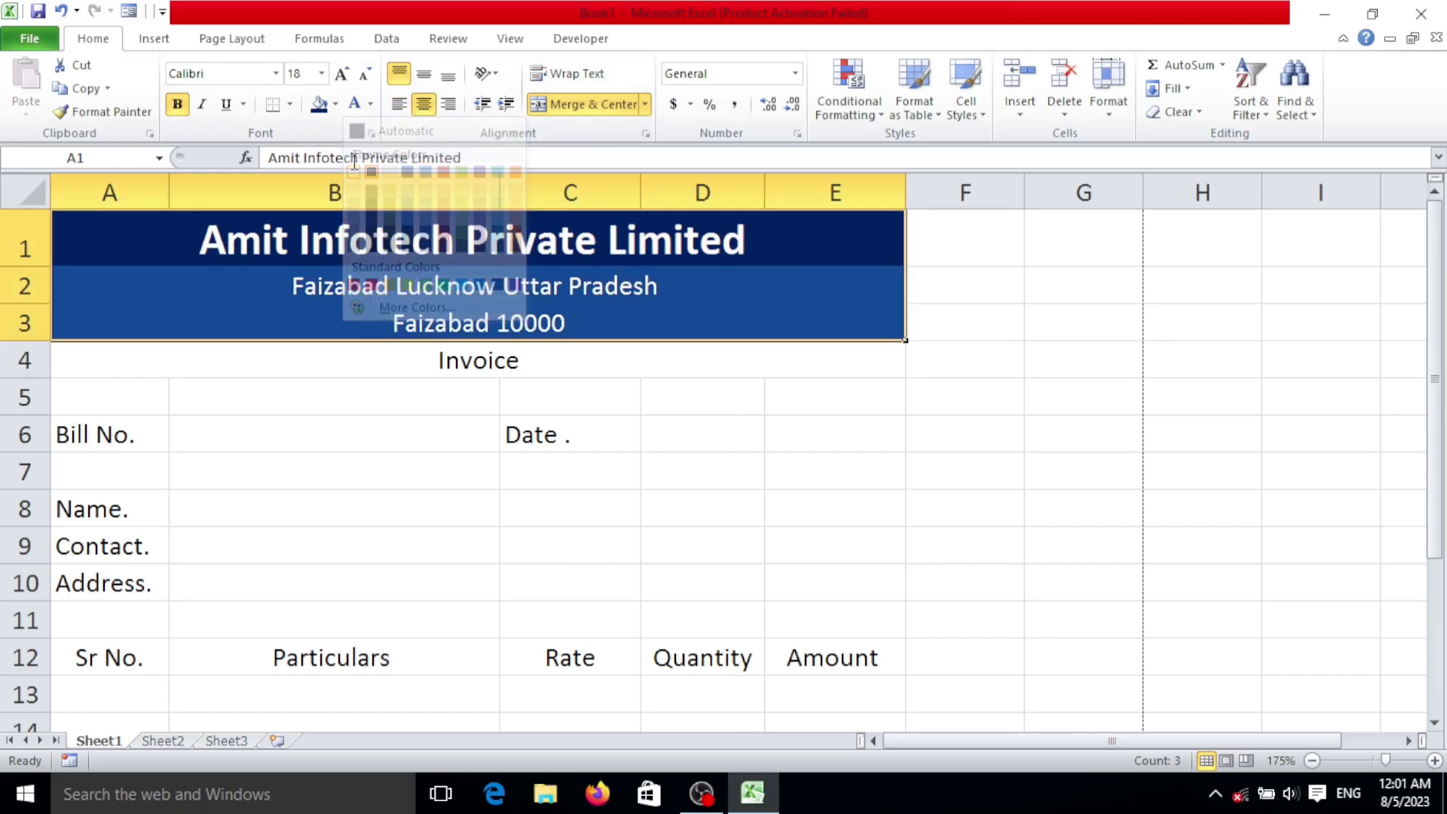
# Step: Give the Invoice title row a yellow fill with bold black text
pyautogui.click(438, 372)
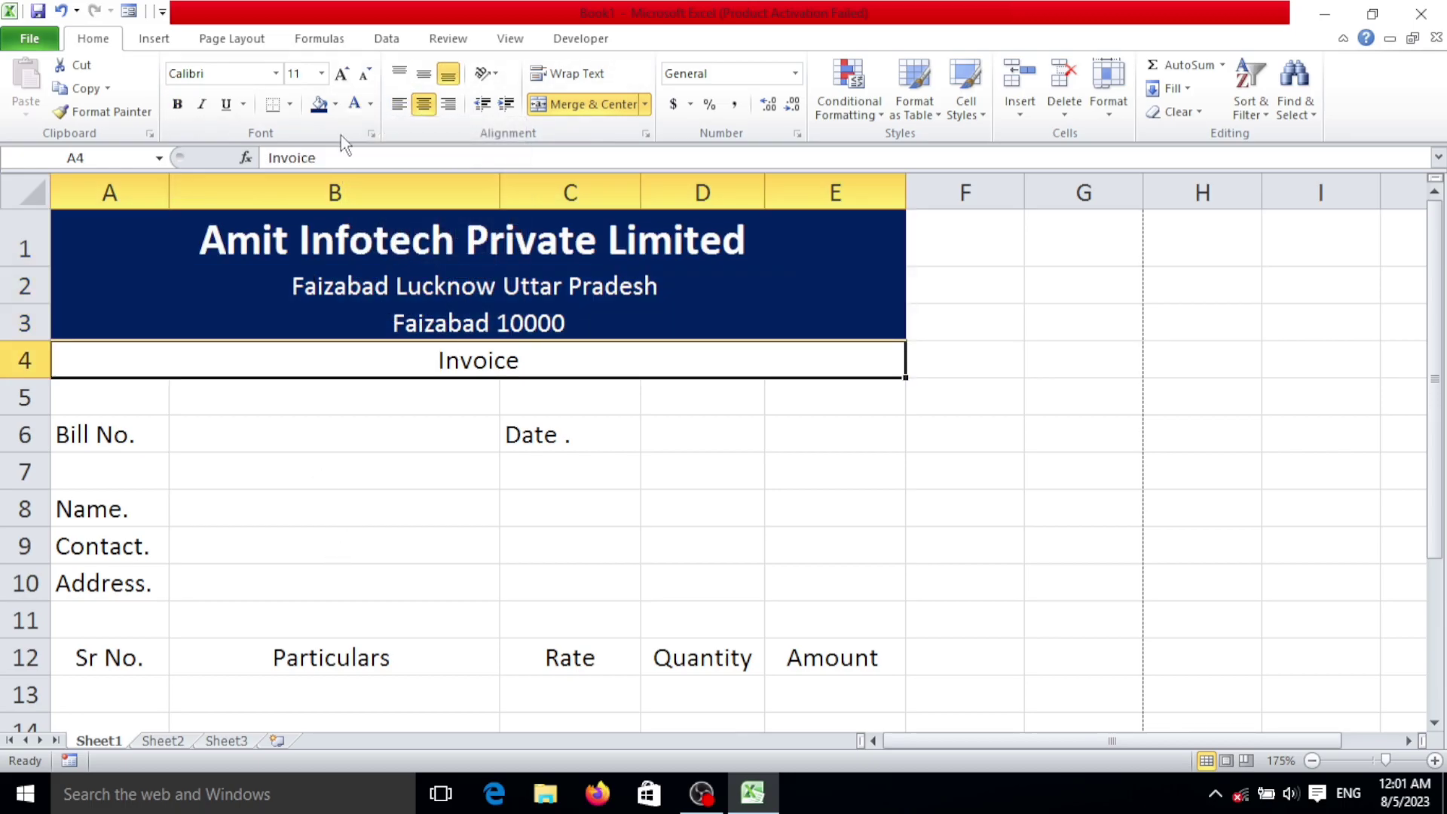
pyautogui.click(347, 108)
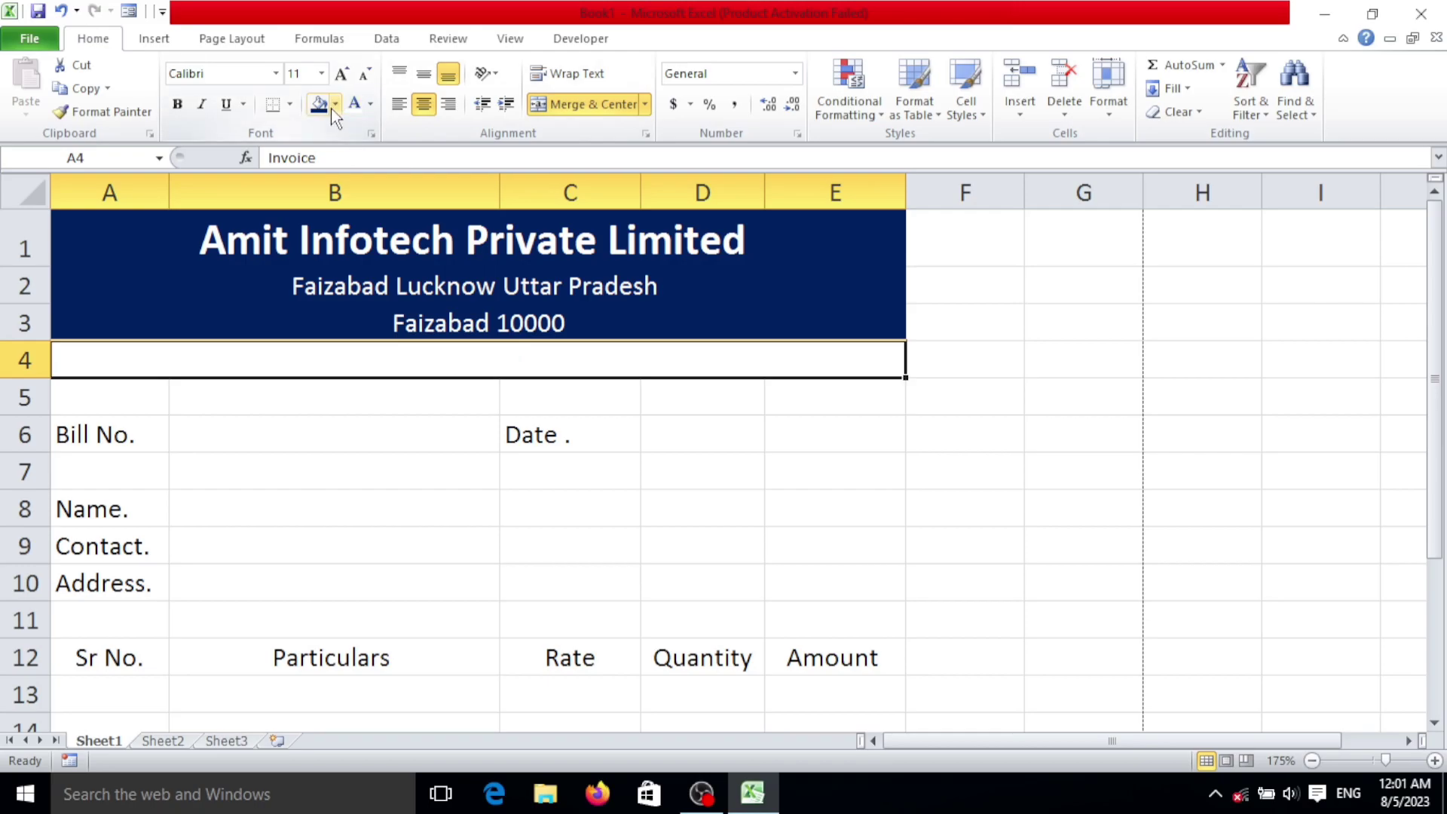
pyautogui.click(334, 105)
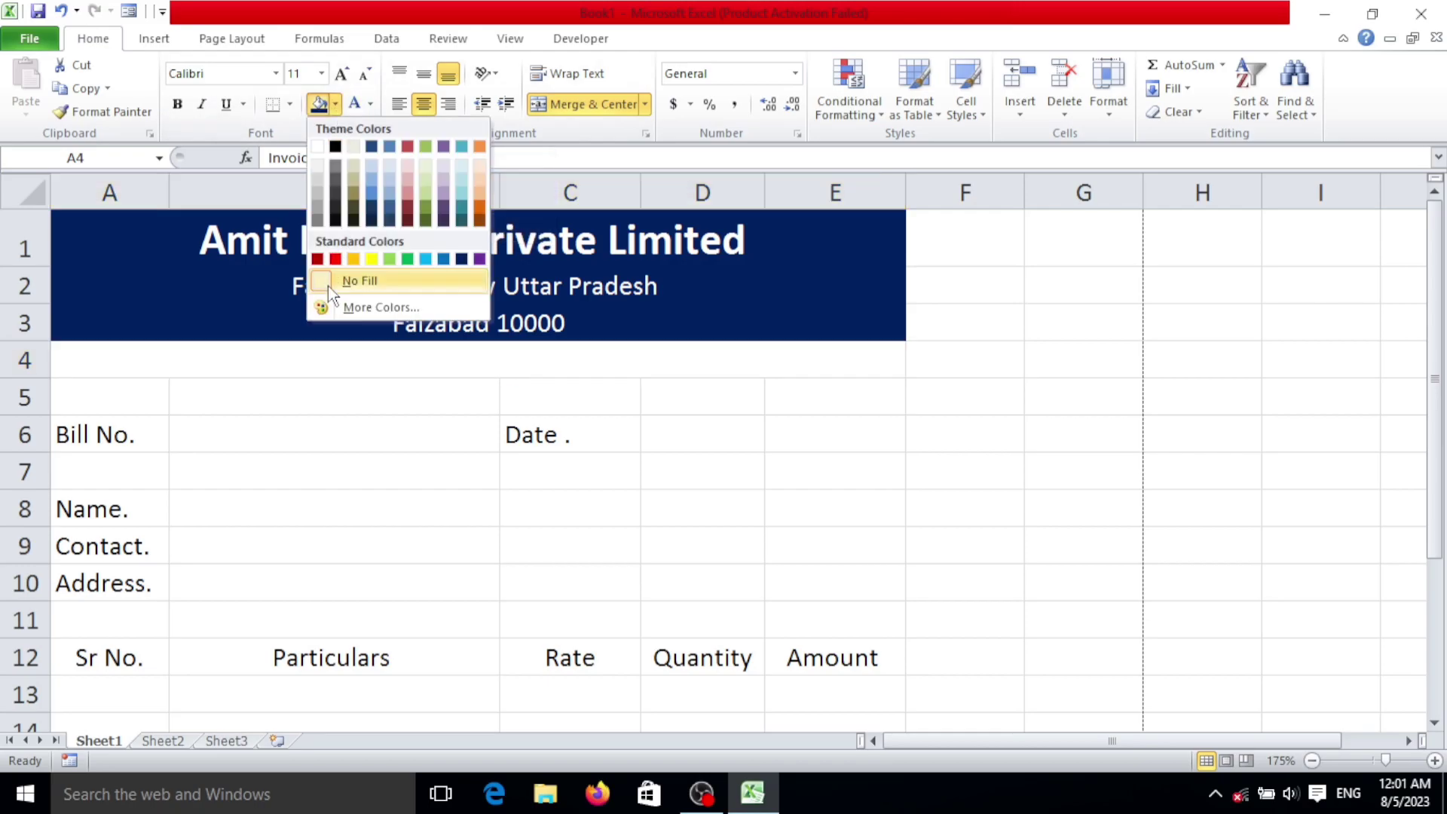
pyautogui.click(371, 259)
pyautogui.click(370, 104)
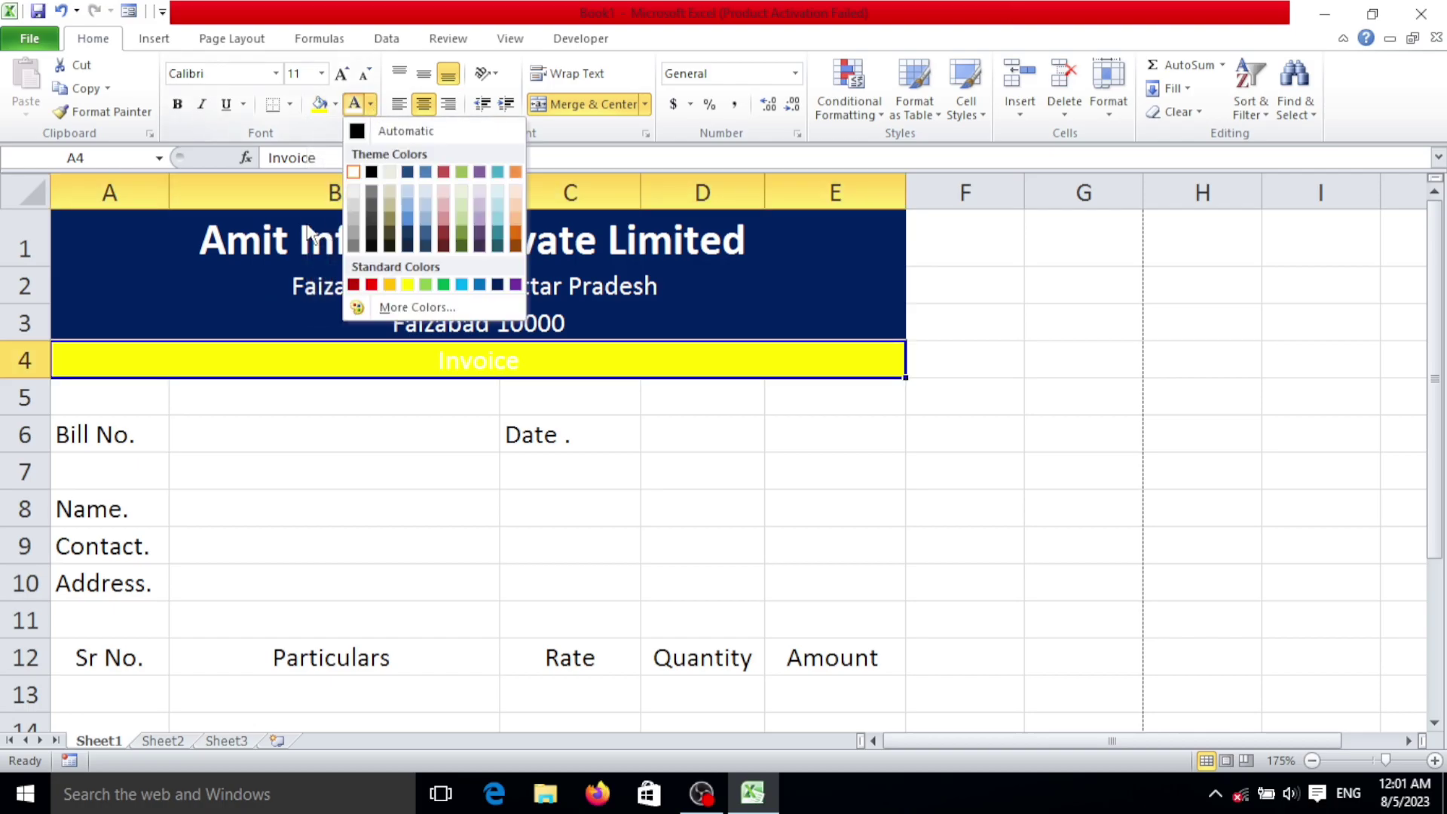
pyautogui.click(370, 173)
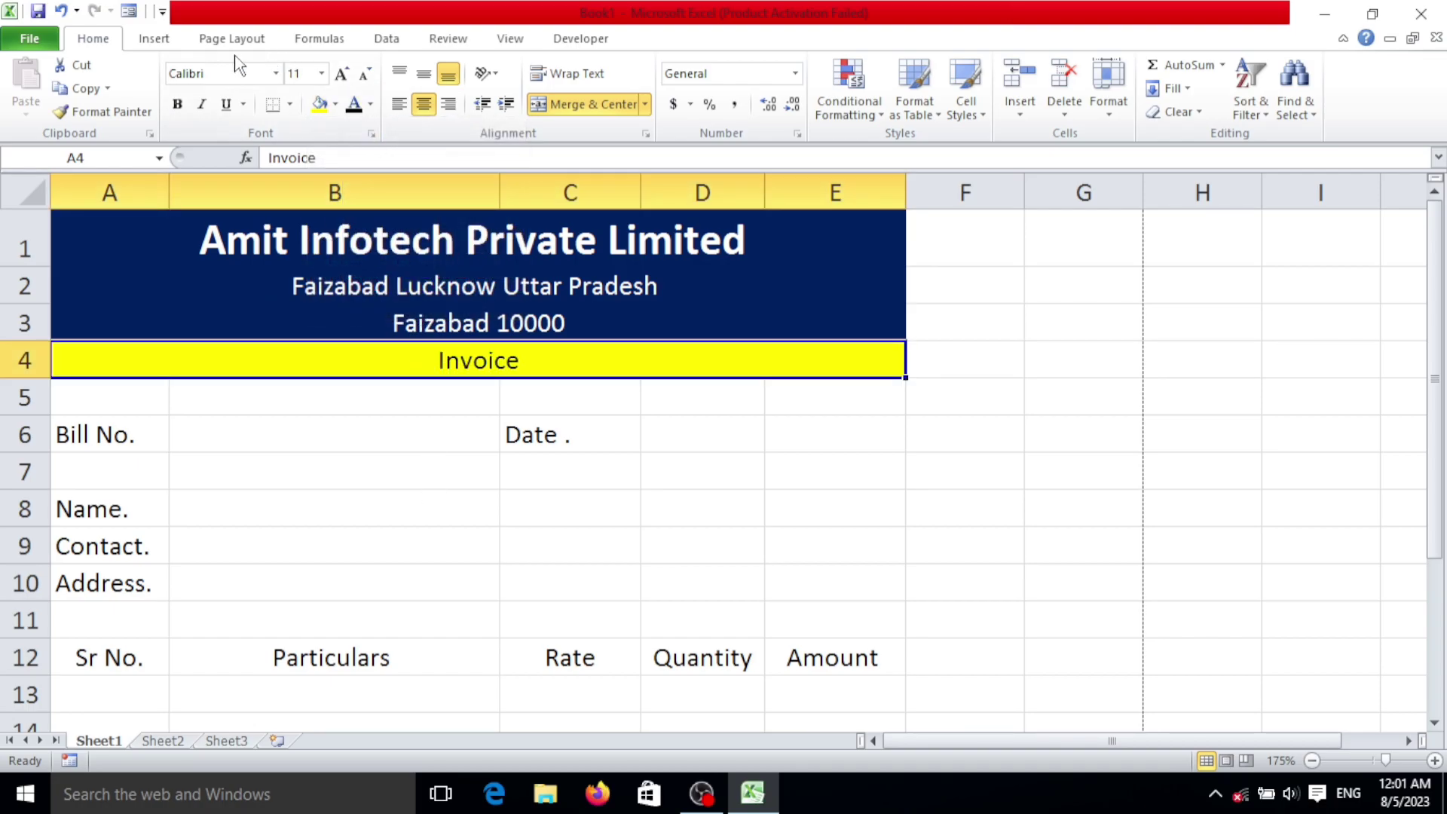
pyautogui.click(180, 103)
pyautogui.click(153, 433)
pyautogui.moveTo(154, 433); pyautogui.dragTo(871, 434)
pyautogui.click(260, 434)
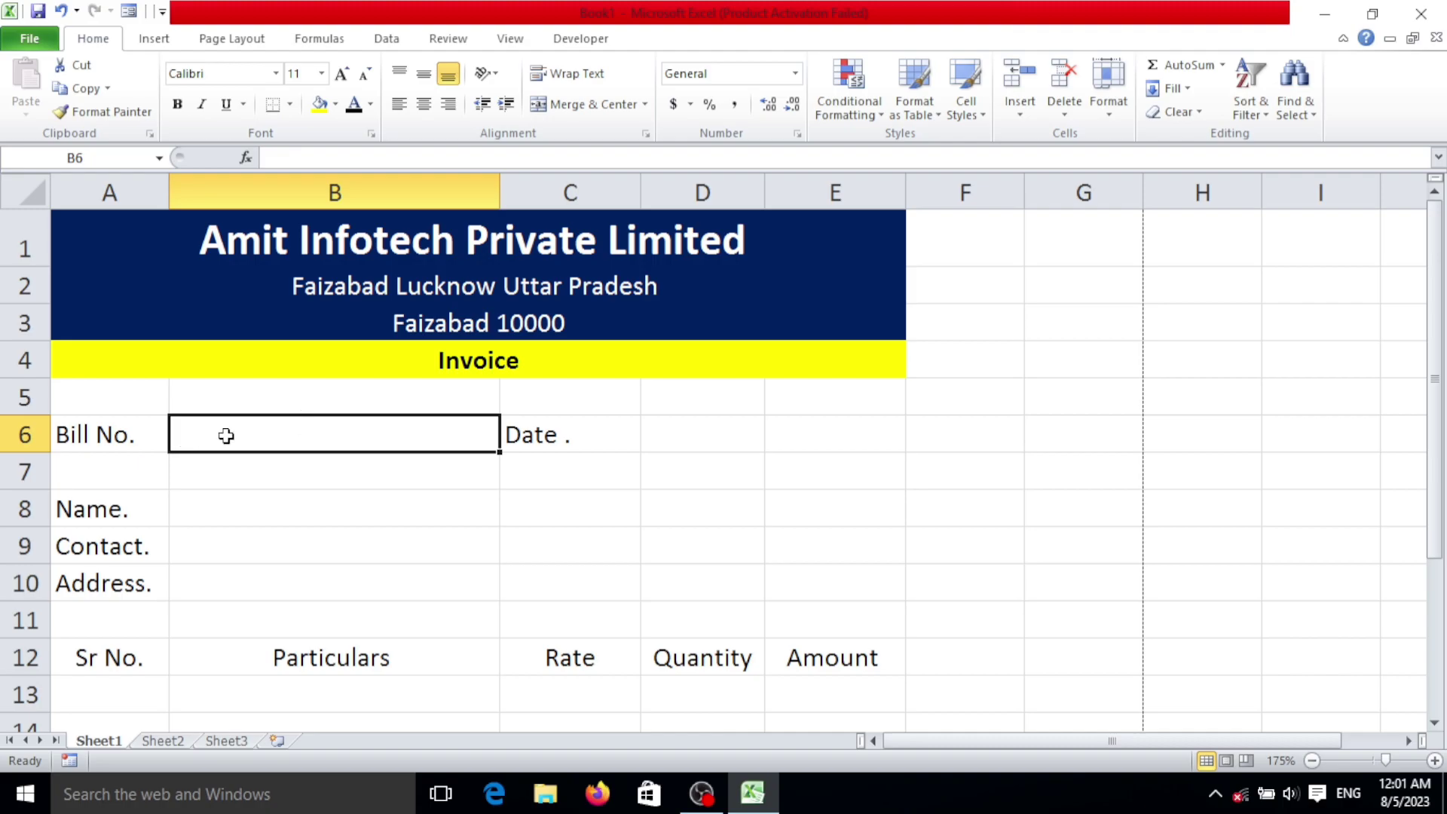
# Step: Merge and centre the date cells D6:E6
pyautogui.moveTo(664, 426); pyautogui.dragTo(801, 432)
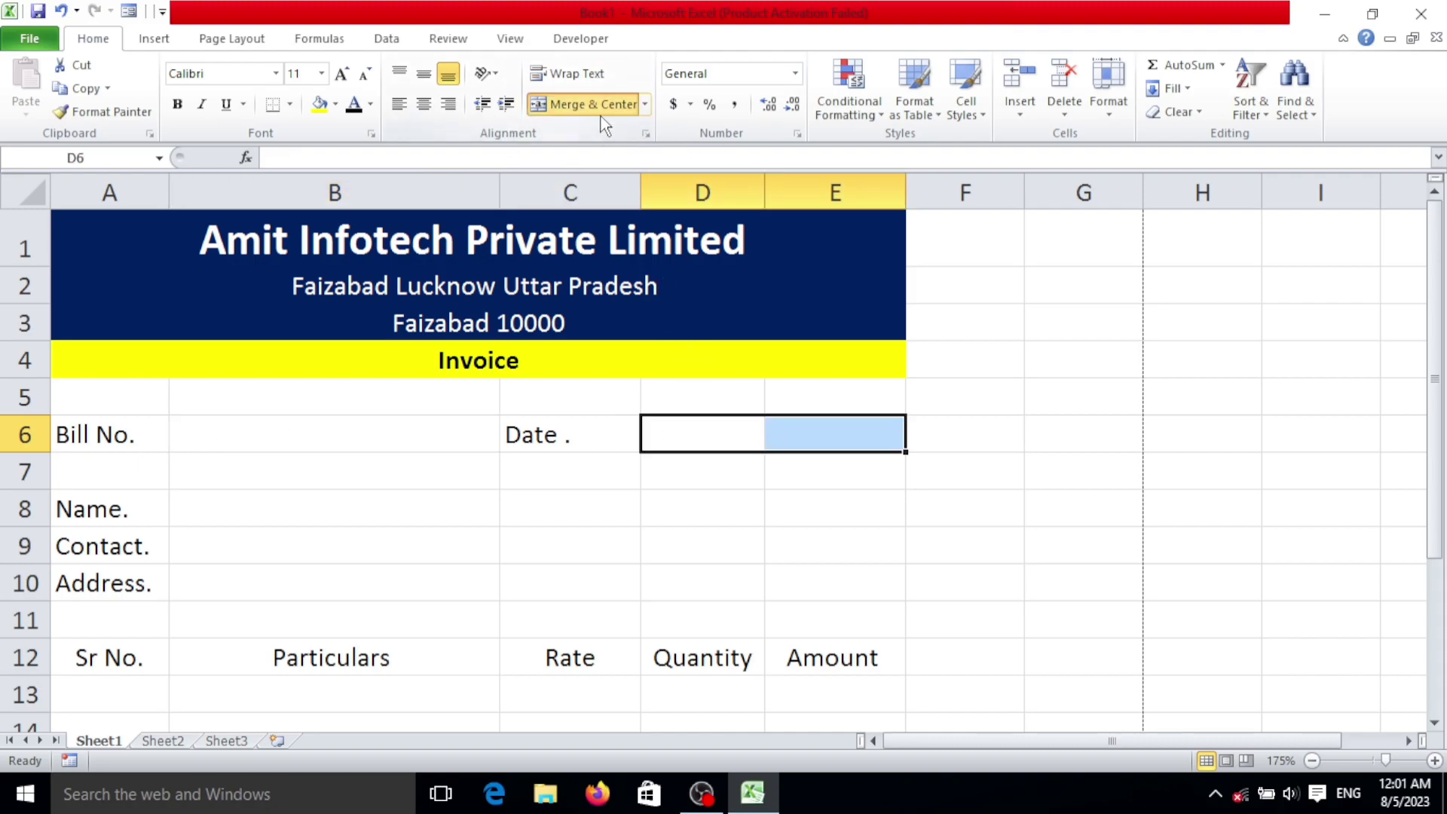
pyautogui.click(579, 105)
pyautogui.click(698, 477)
# Step: Colour row A6:E6 with a green fill and white text
pyautogui.moveTo(71, 443); pyautogui.dragTo(805, 431)
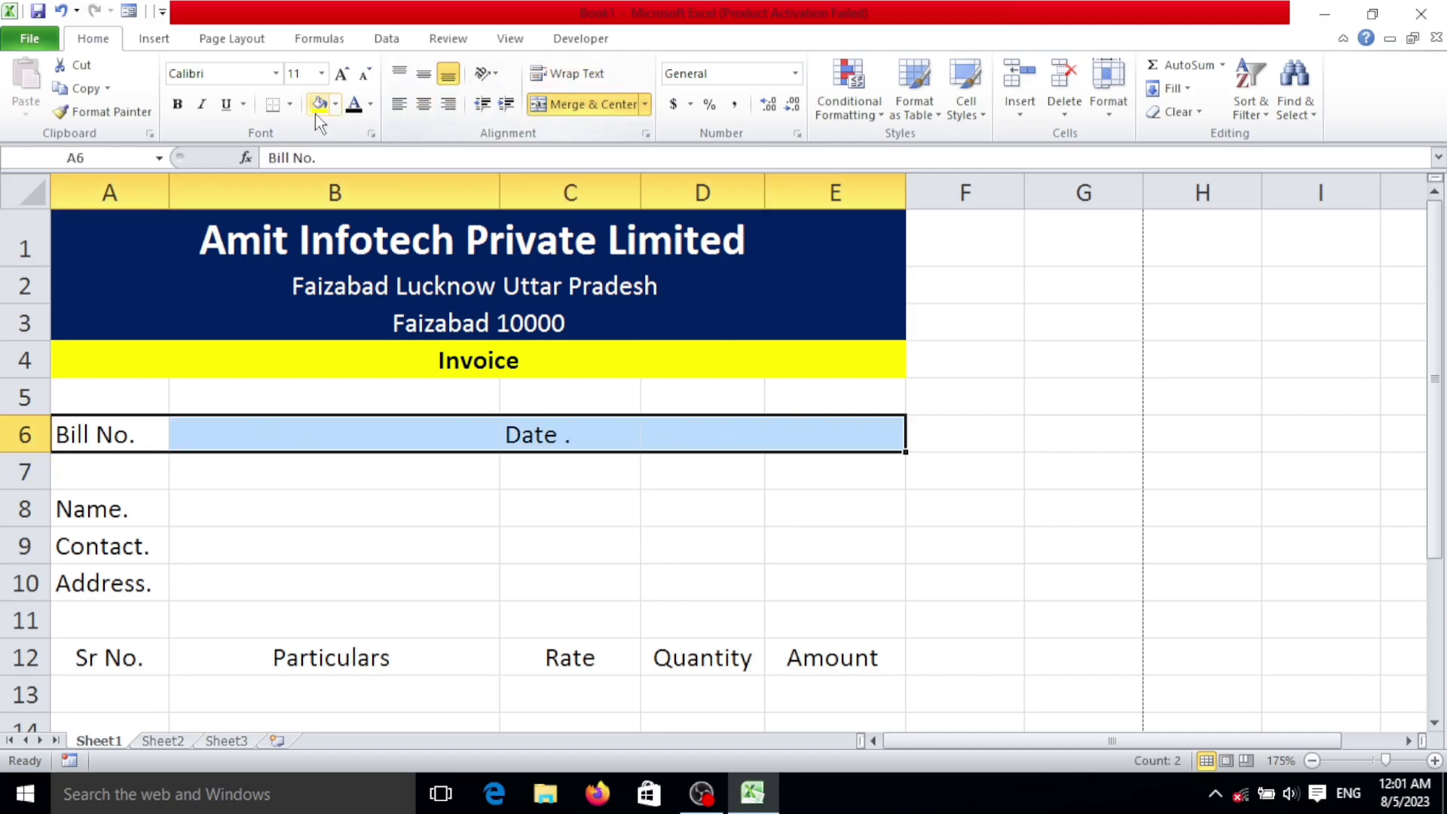
pyautogui.click(336, 104)
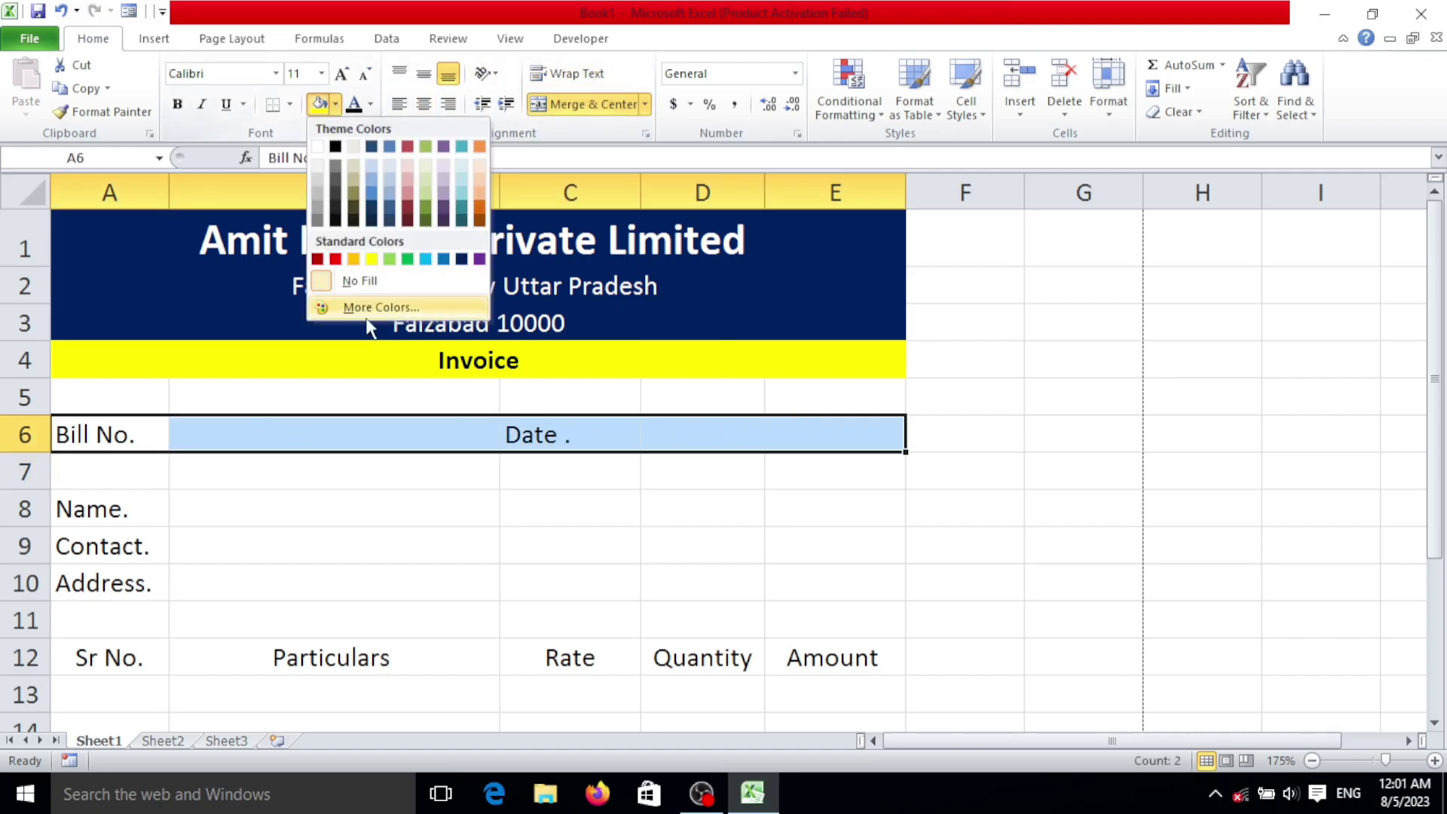
pyautogui.click(407, 261)
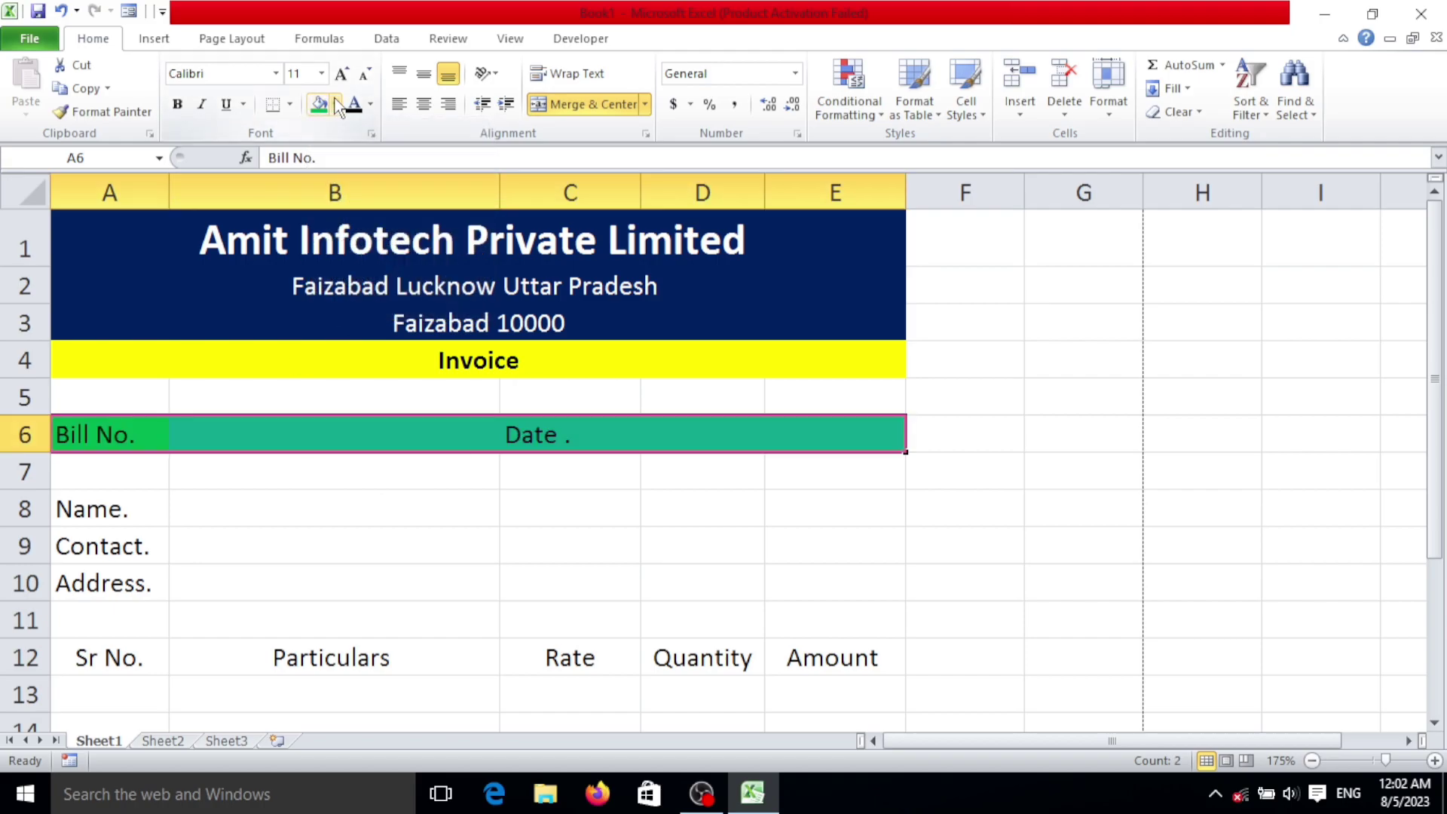
pyautogui.click(371, 104)
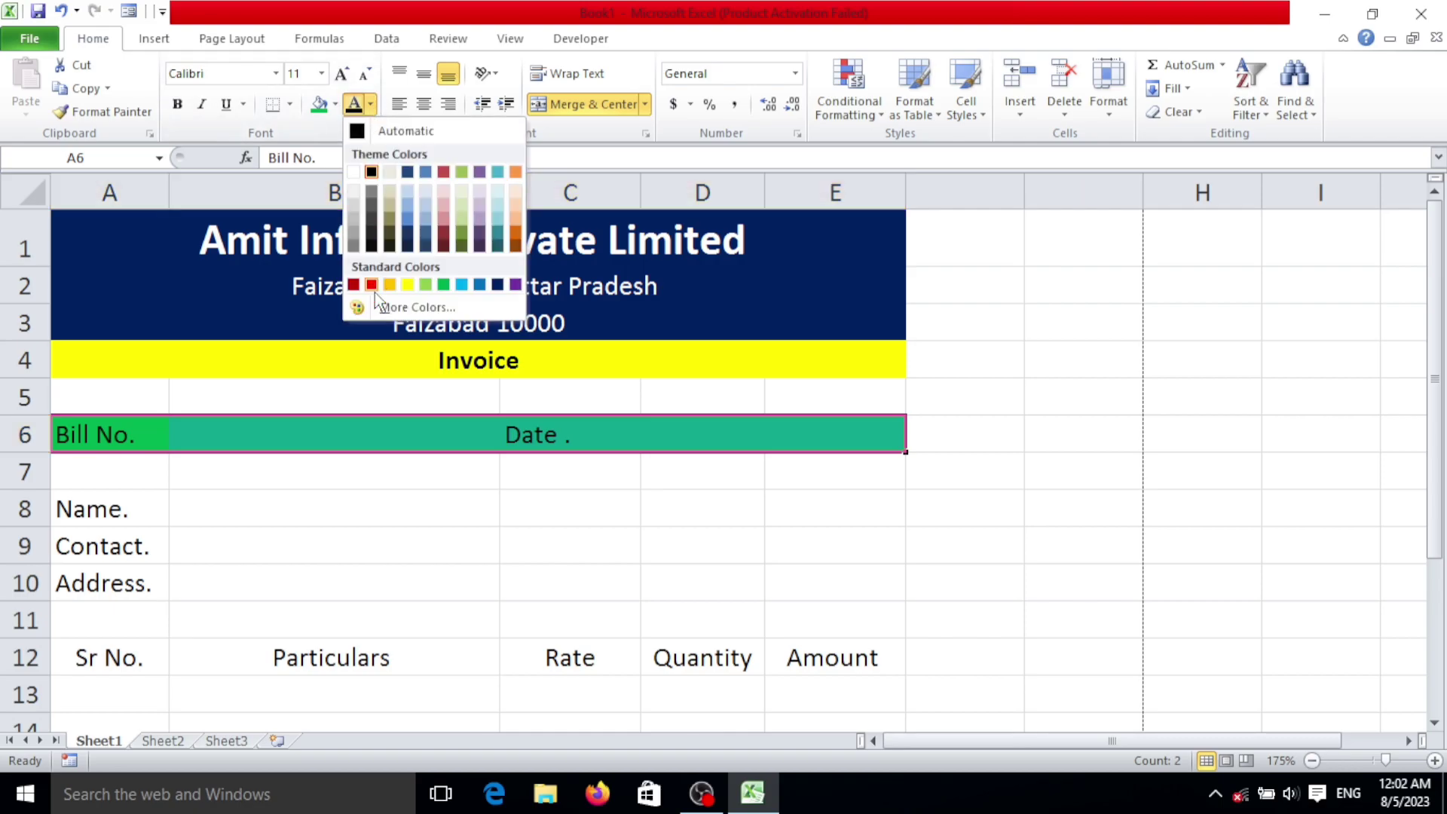
pyautogui.click(355, 174)
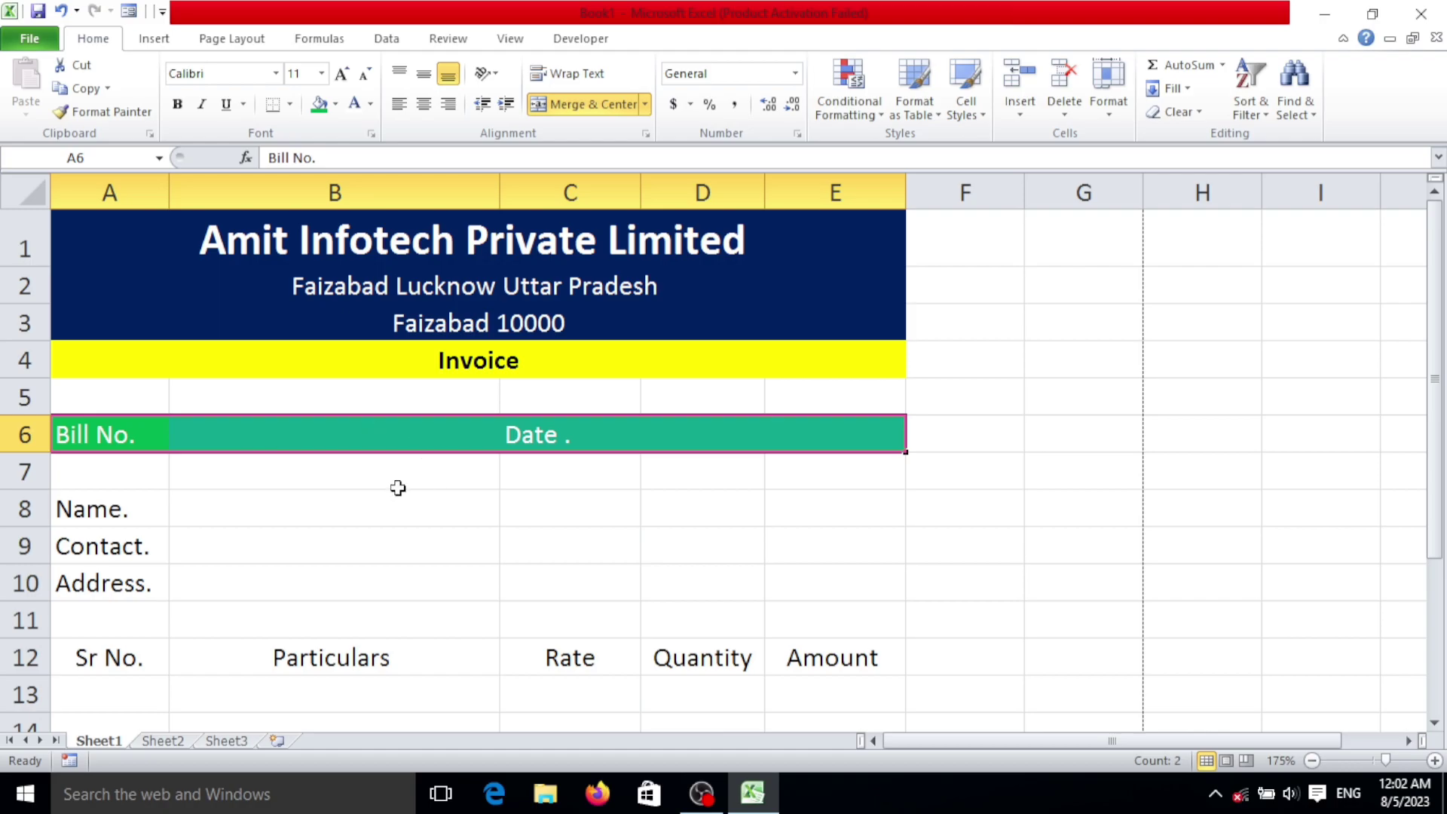
pyautogui.click(404, 462)
pyautogui.scroll(-2, 509, 422)
# Step: Bold the Name, Contact and Address labels in A8:A10 and widen column A
pyautogui.click(333, 316)
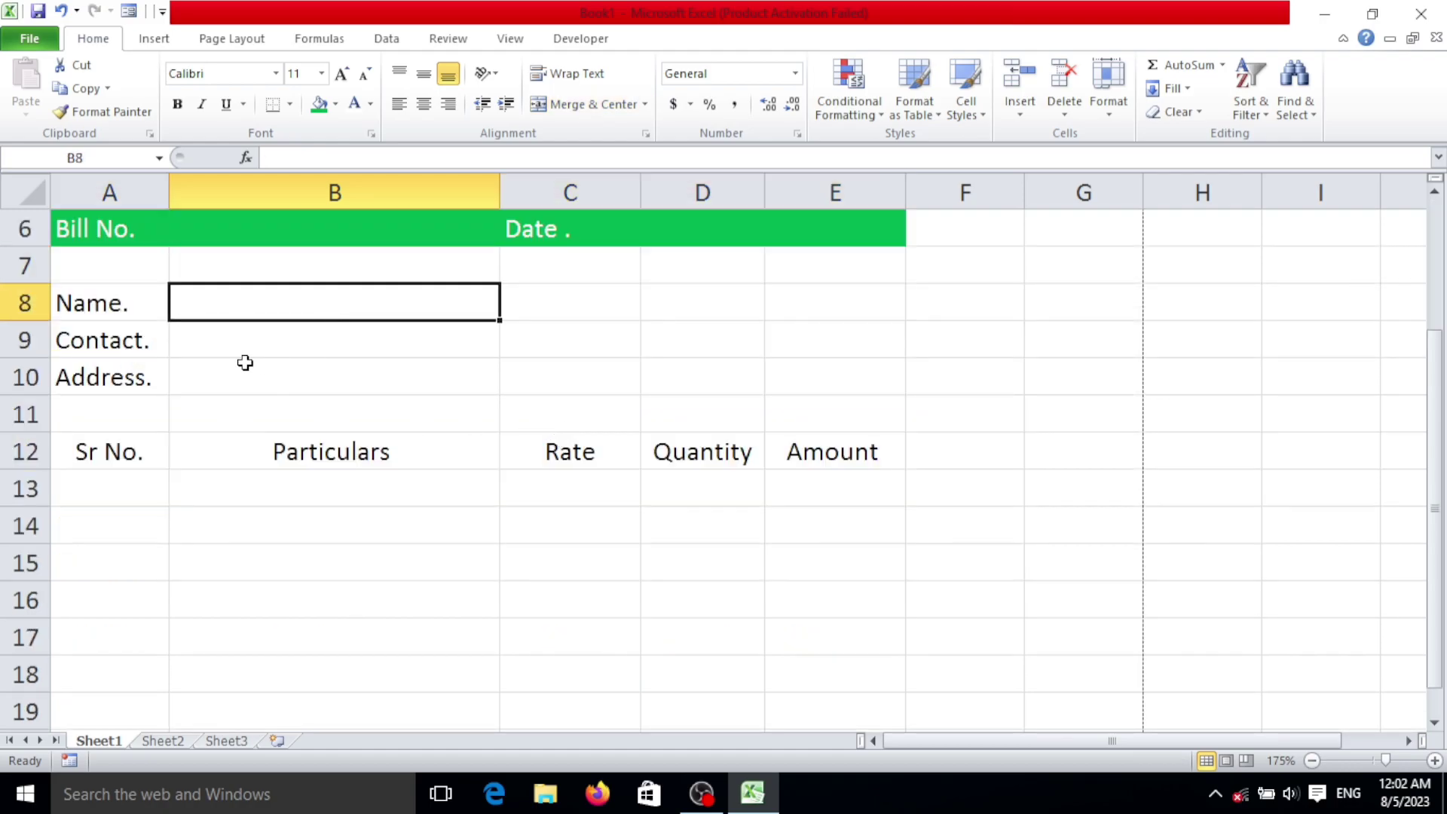
pyautogui.moveTo(119, 307); pyautogui.dragTo(131, 411)
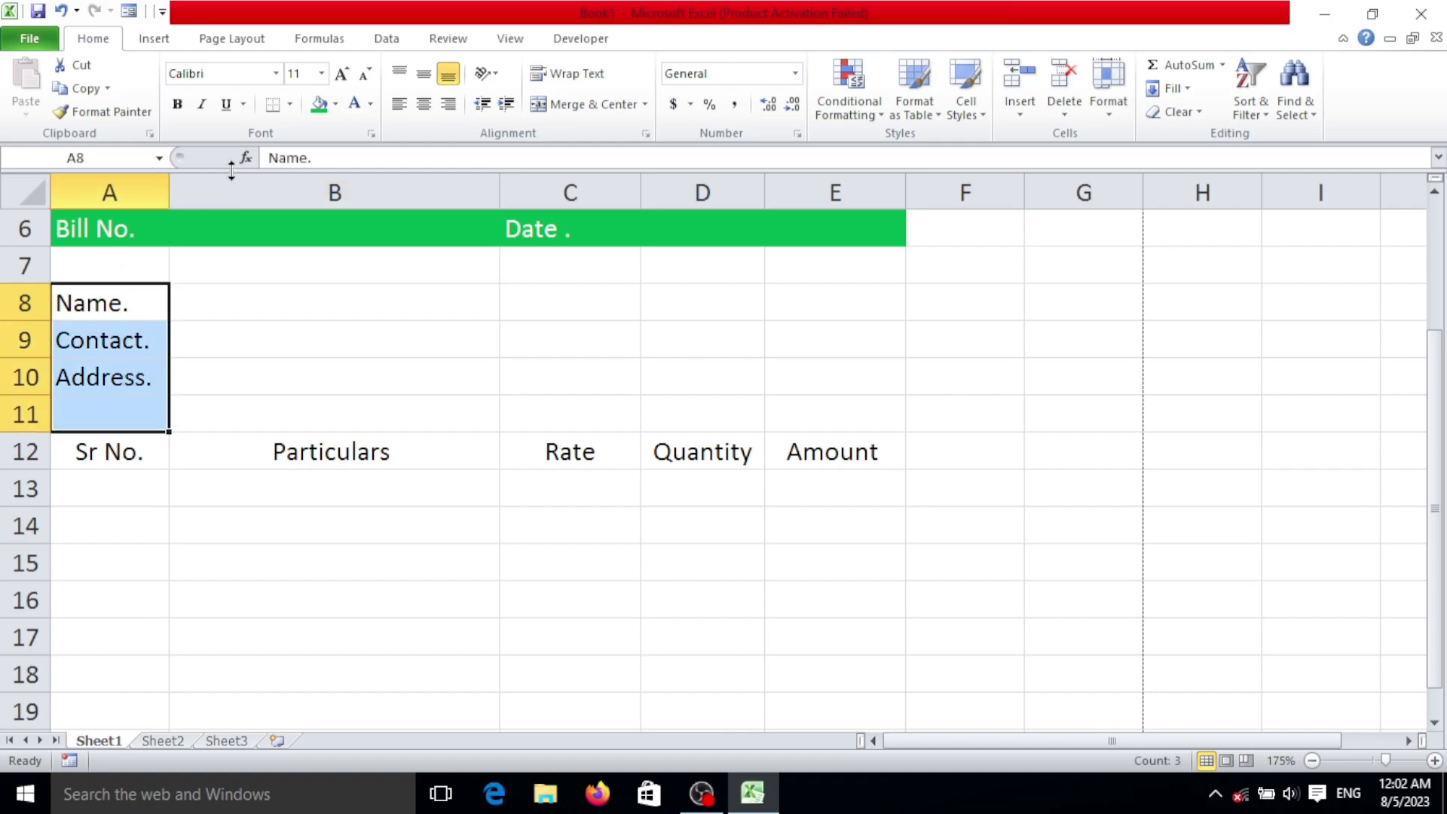
pyautogui.moveTo(138, 317); pyautogui.dragTo(136, 370)
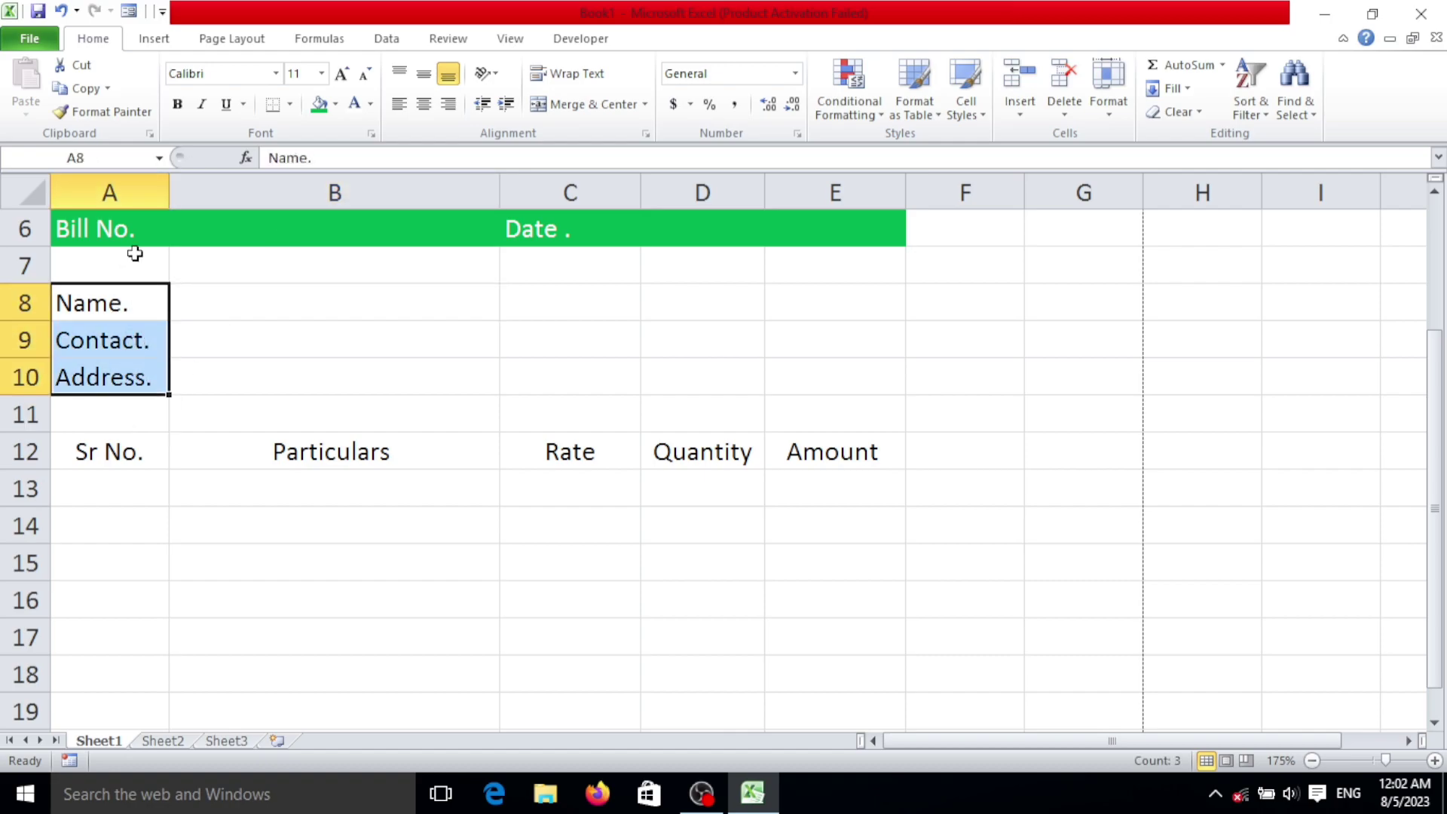
pyautogui.click(173, 107)
pyautogui.moveTo(173, 184); pyautogui.dragTo(176, 185)
pyautogui.click(413, 334)
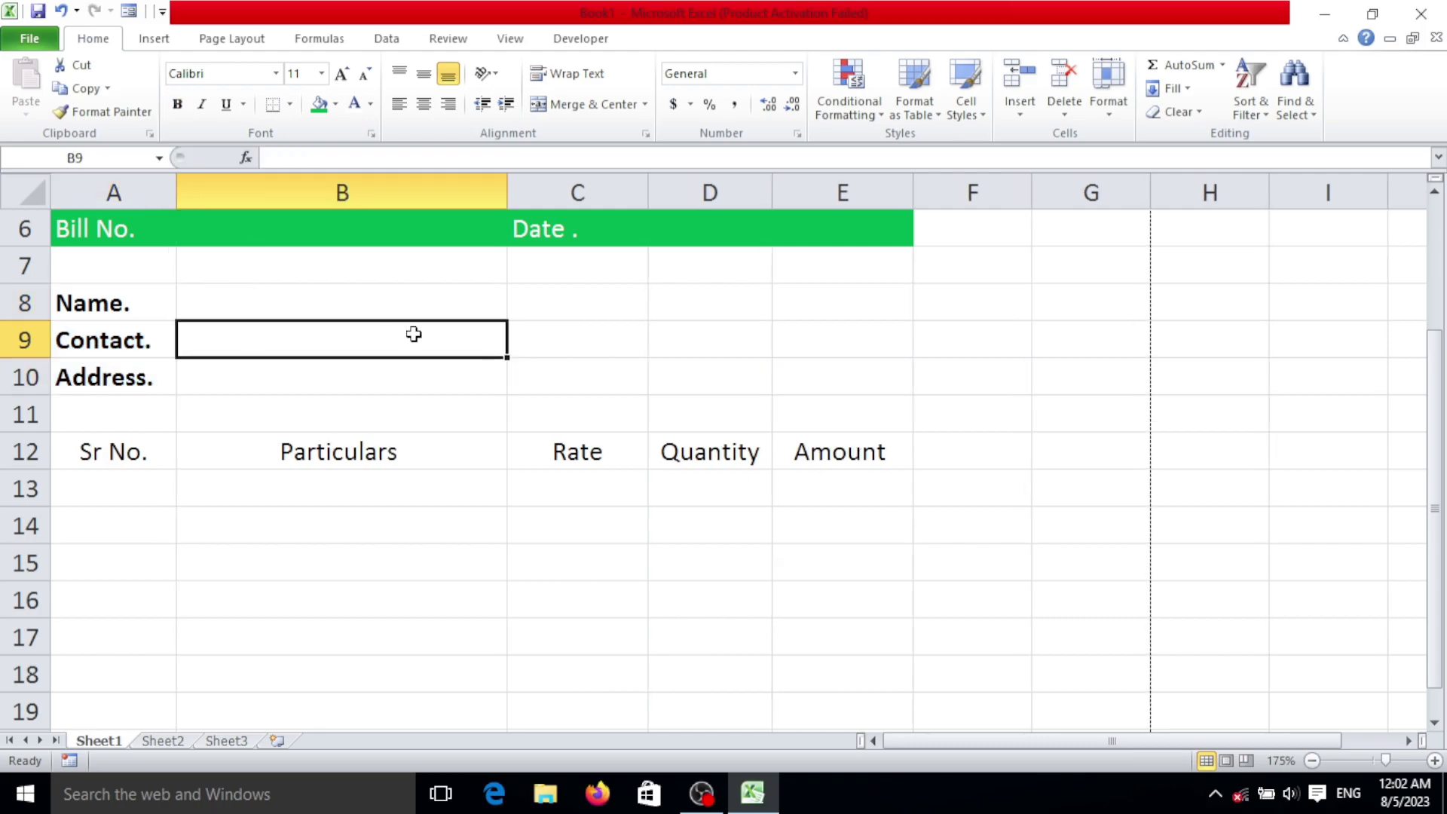
# Step: Give header row A12:E12 all borders, yellow fill and bold text
pyautogui.scroll(-2, 161, 500)
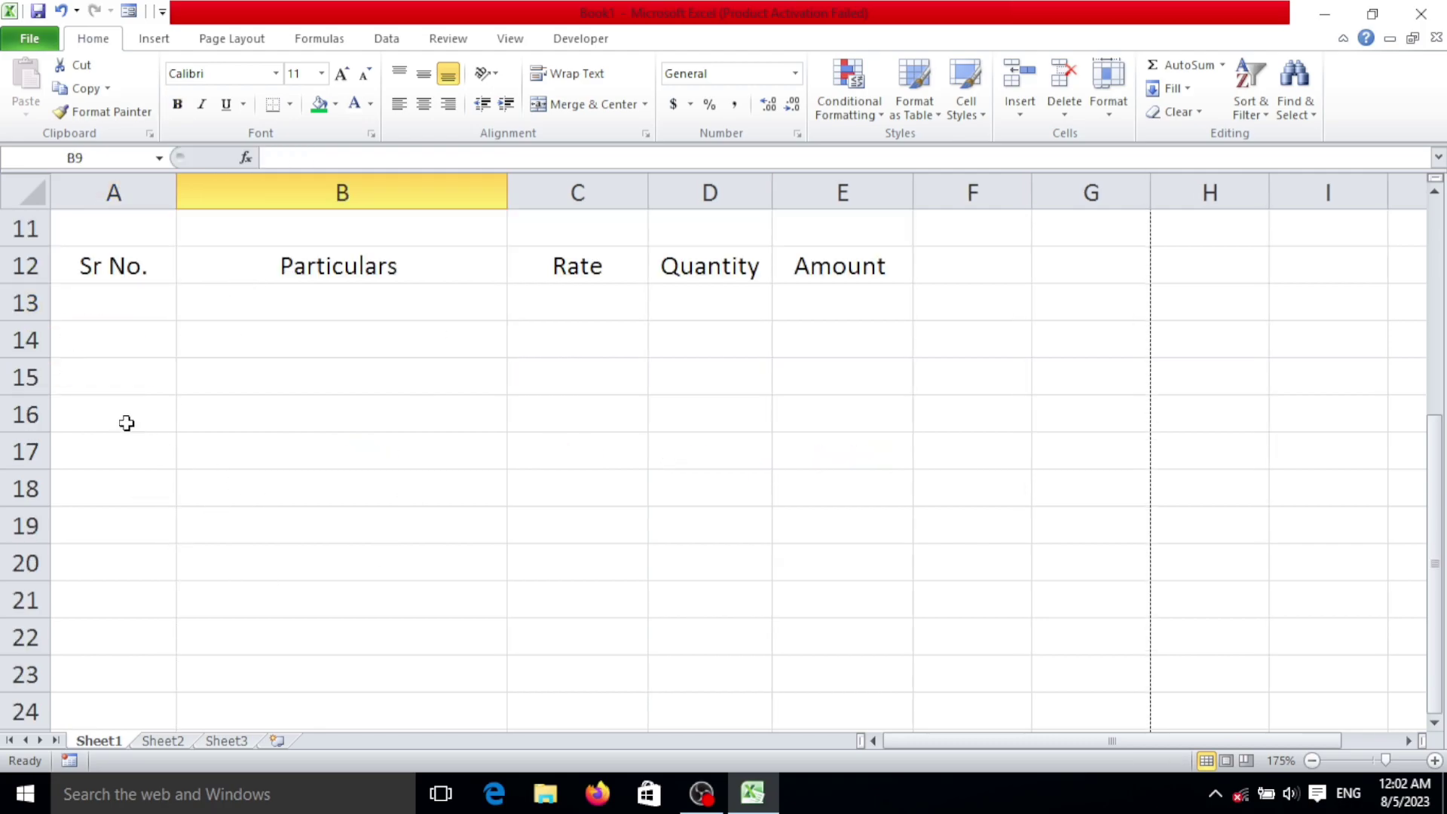
pyautogui.click(149, 260)
pyautogui.moveTo(149, 260); pyautogui.dragTo(872, 268)
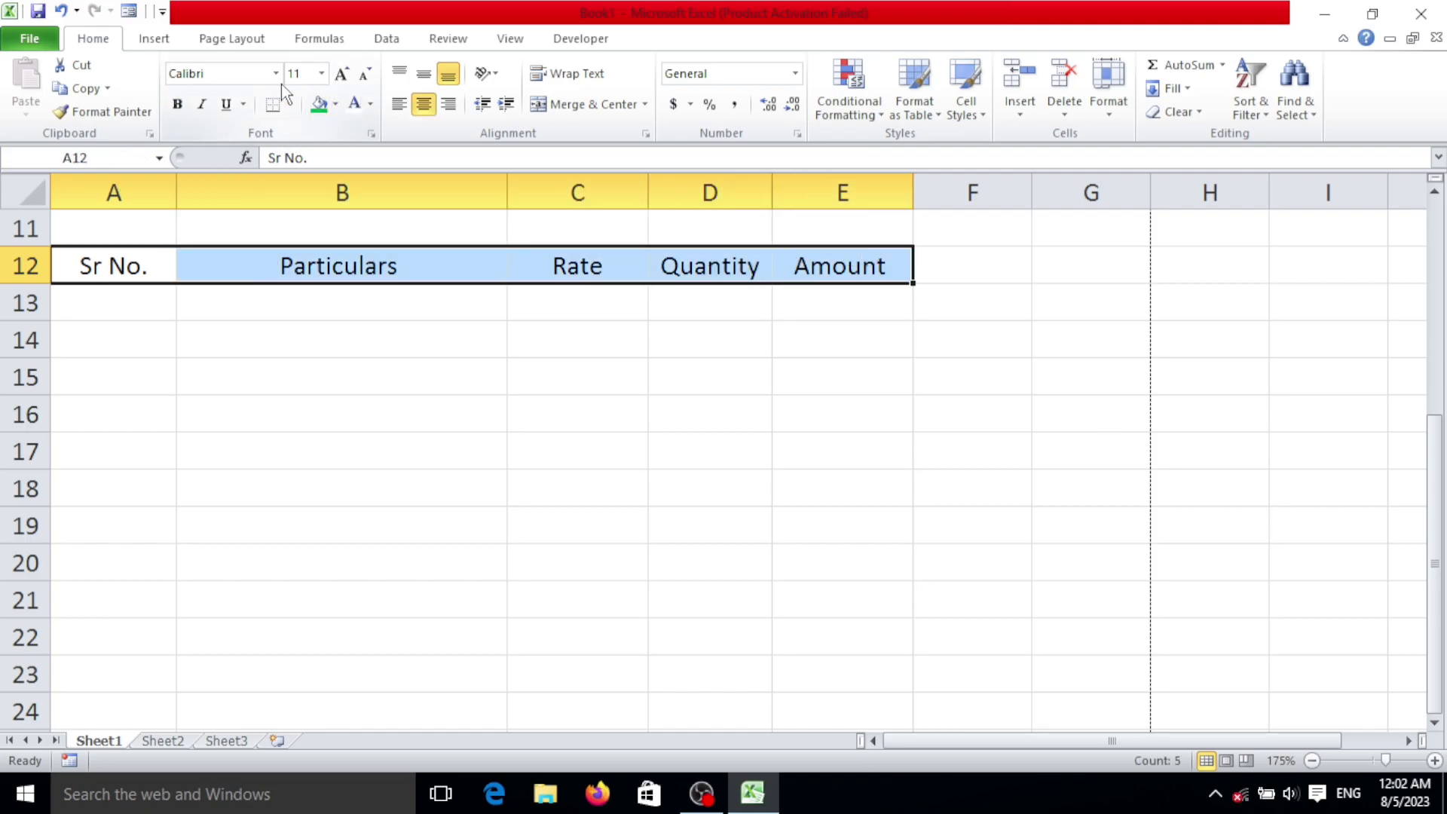
pyautogui.click(294, 105)
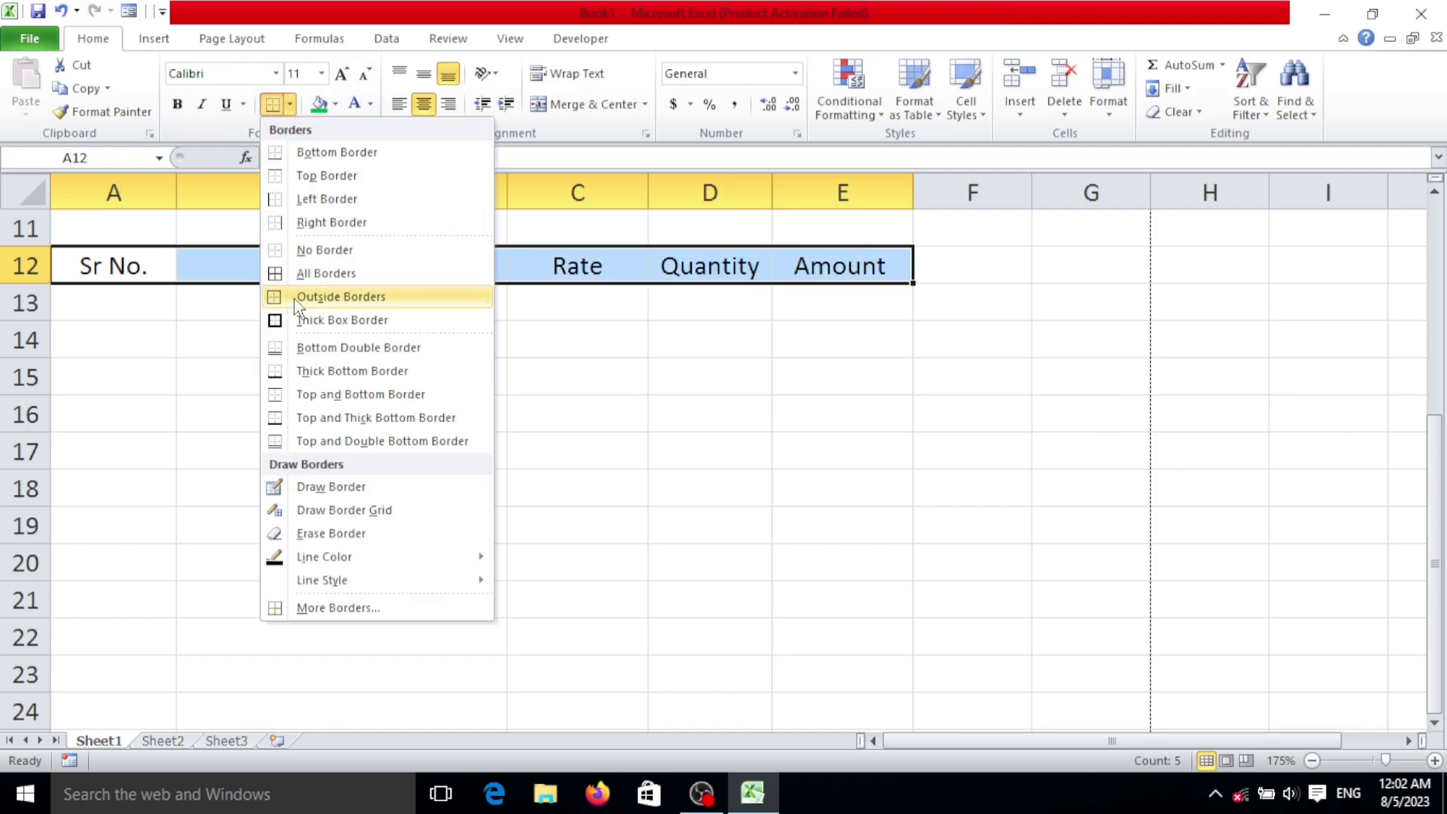
pyautogui.click(304, 275)
pyautogui.click(336, 105)
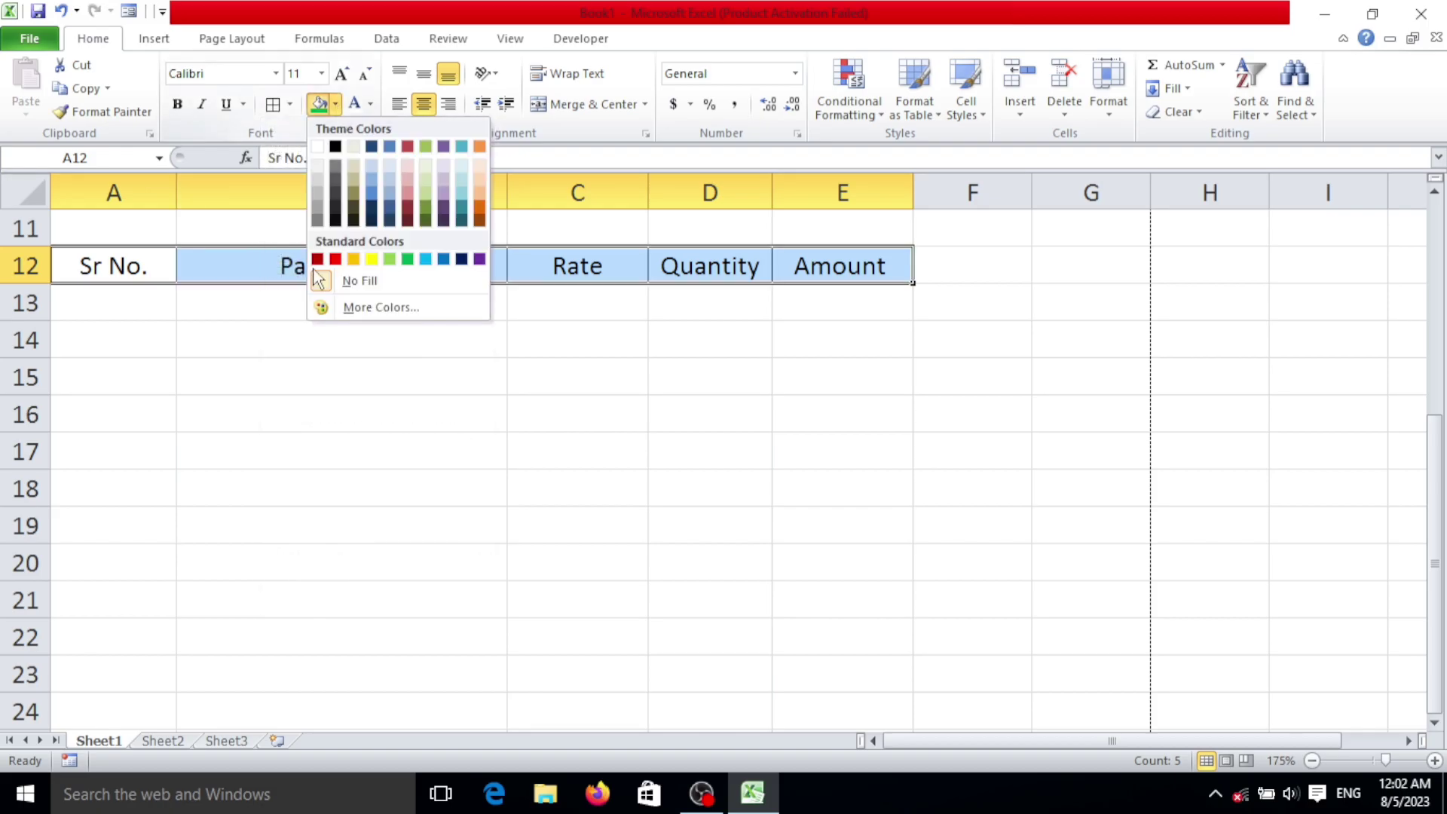
pyautogui.click(373, 258)
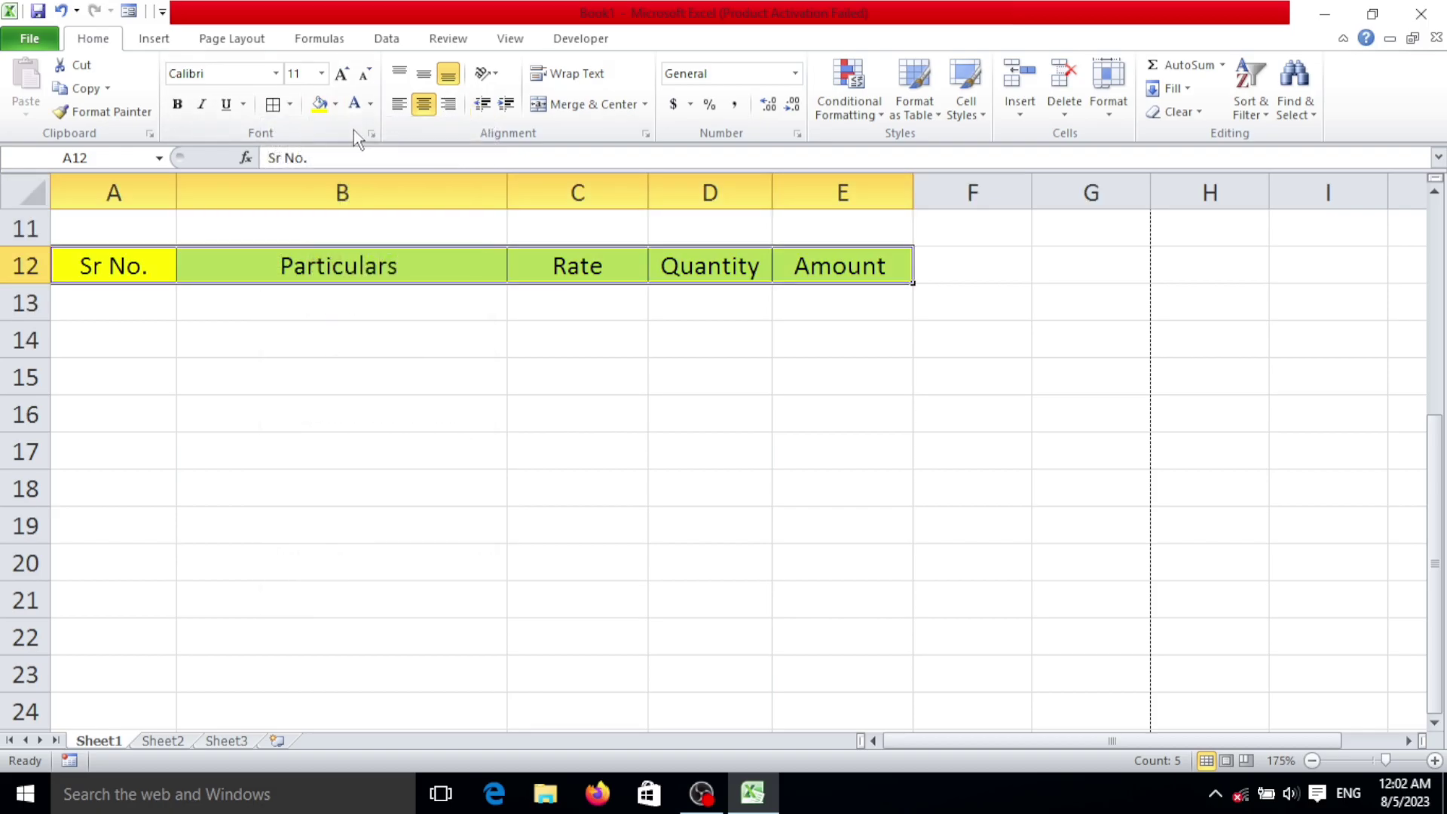
pyautogui.click(177, 104)
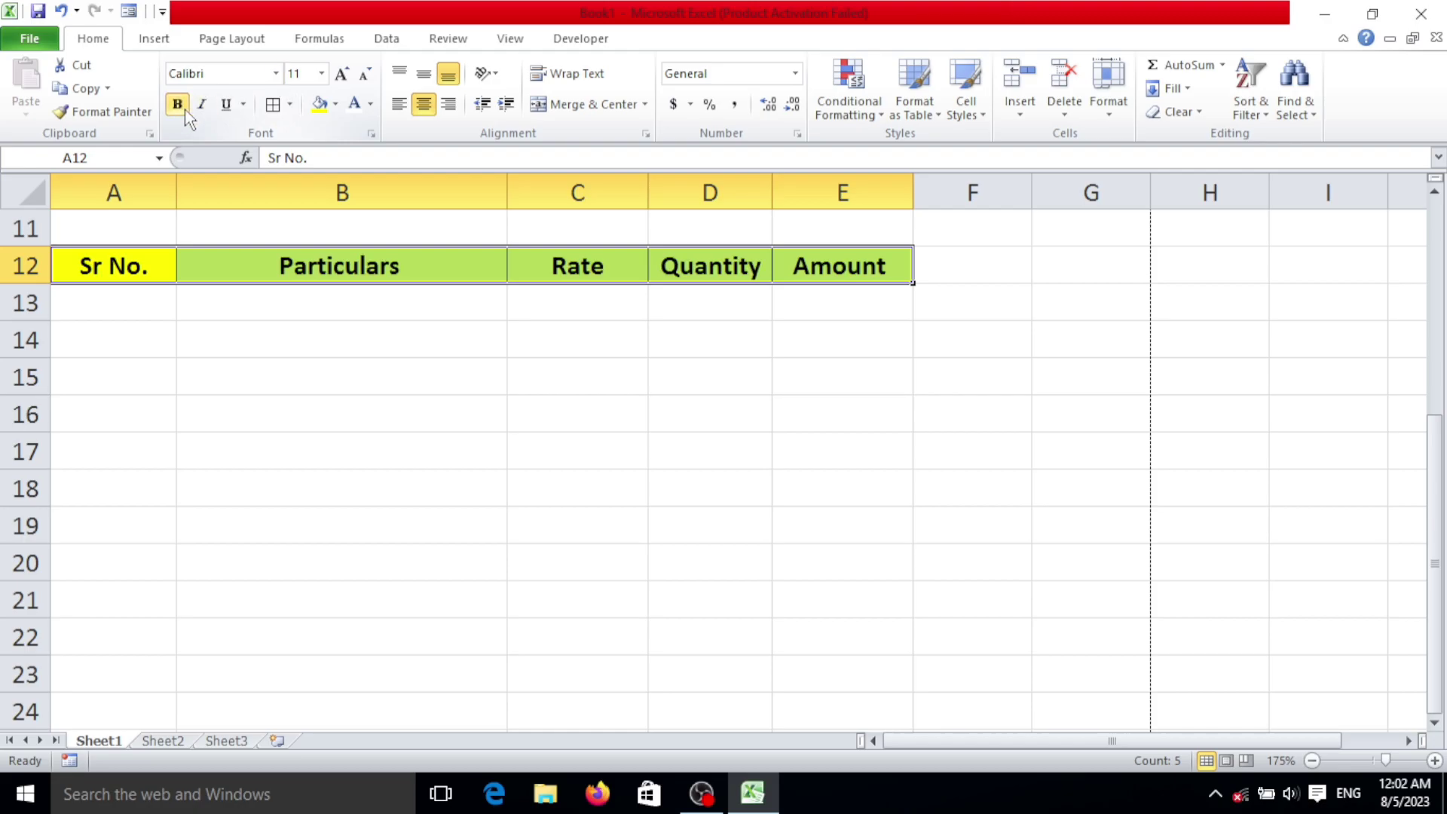
# Step: Raise the font of the table body rows from row 13 in columns A–E to size 14
pyautogui.moveTo(151, 309); pyautogui.dragTo(789, 709)
pyautogui.scroll(12, 780, 576)
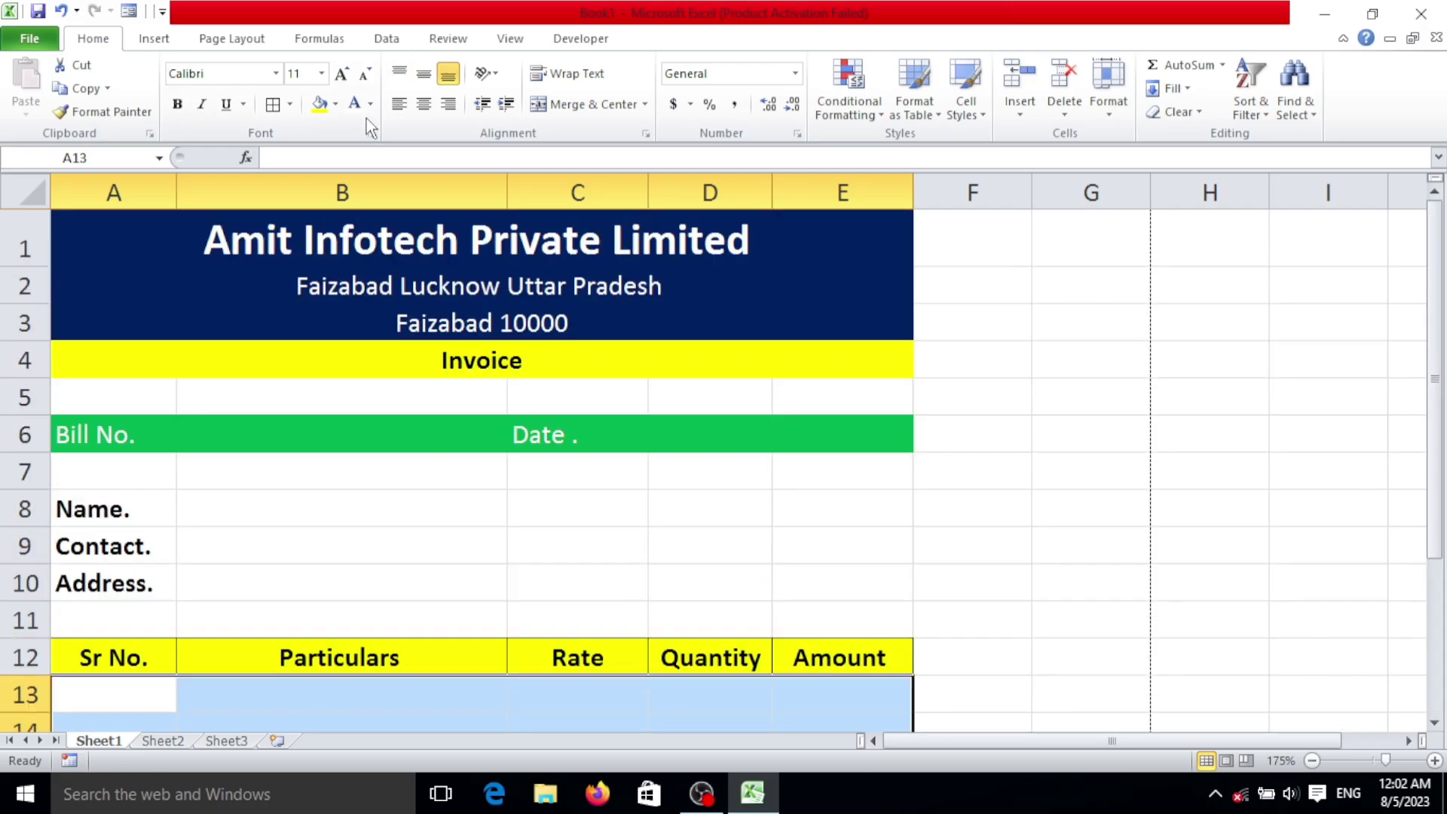
pyautogui.click(348, 76)
pyautogui.click(348, 75)
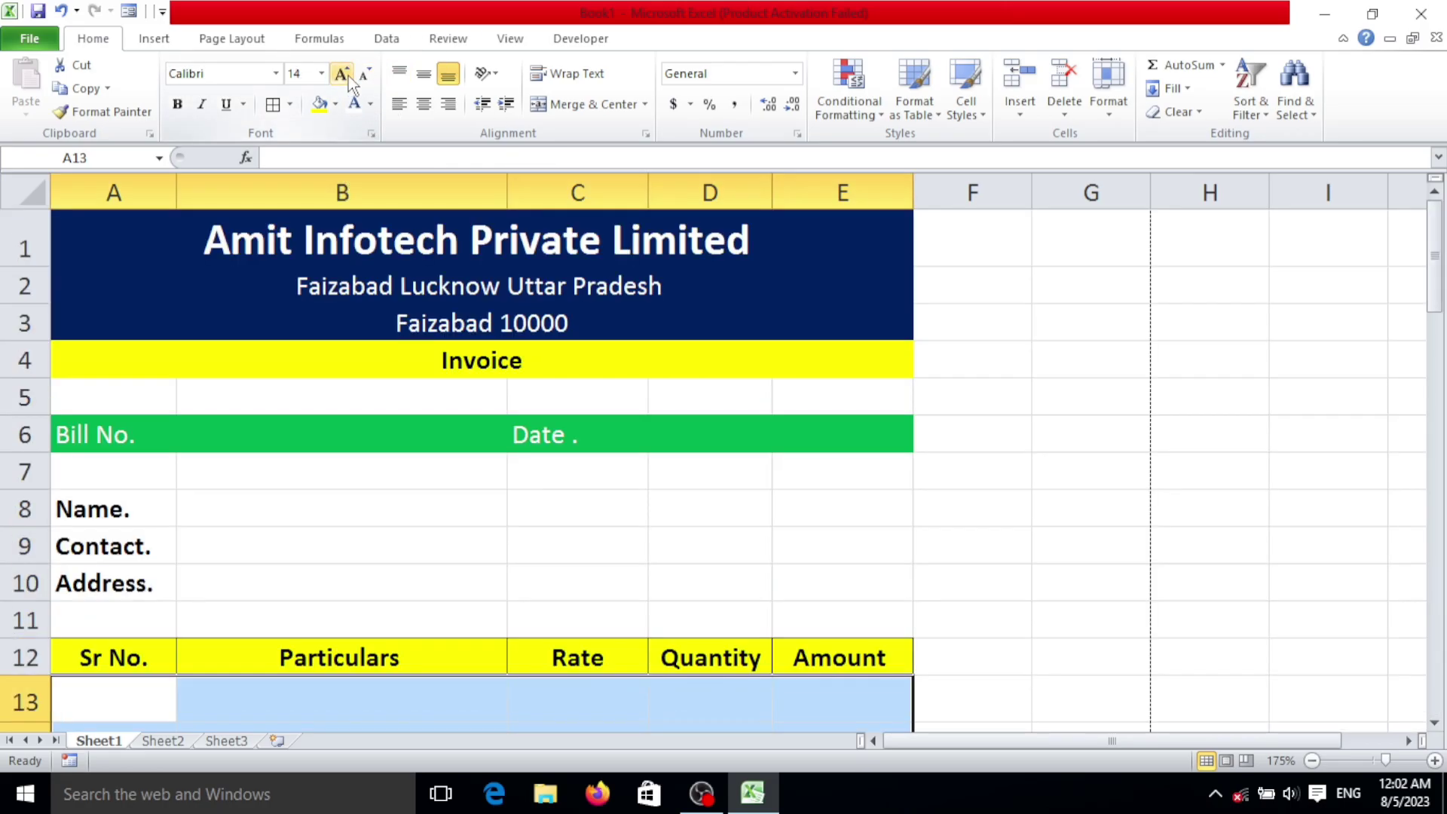
pyautogui.scroll(-3, 433, 475)
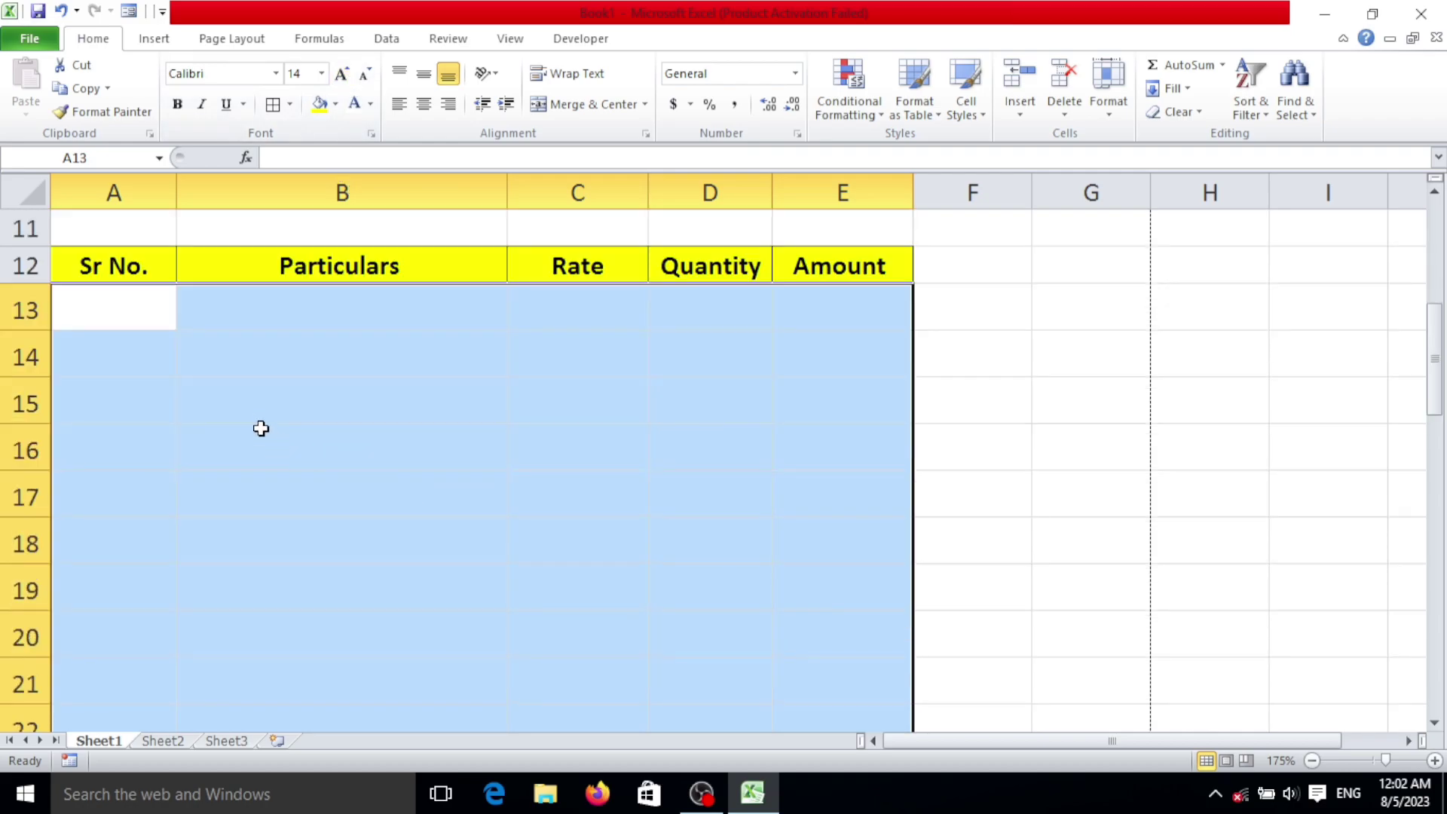
pyautogui.click(248, 366)
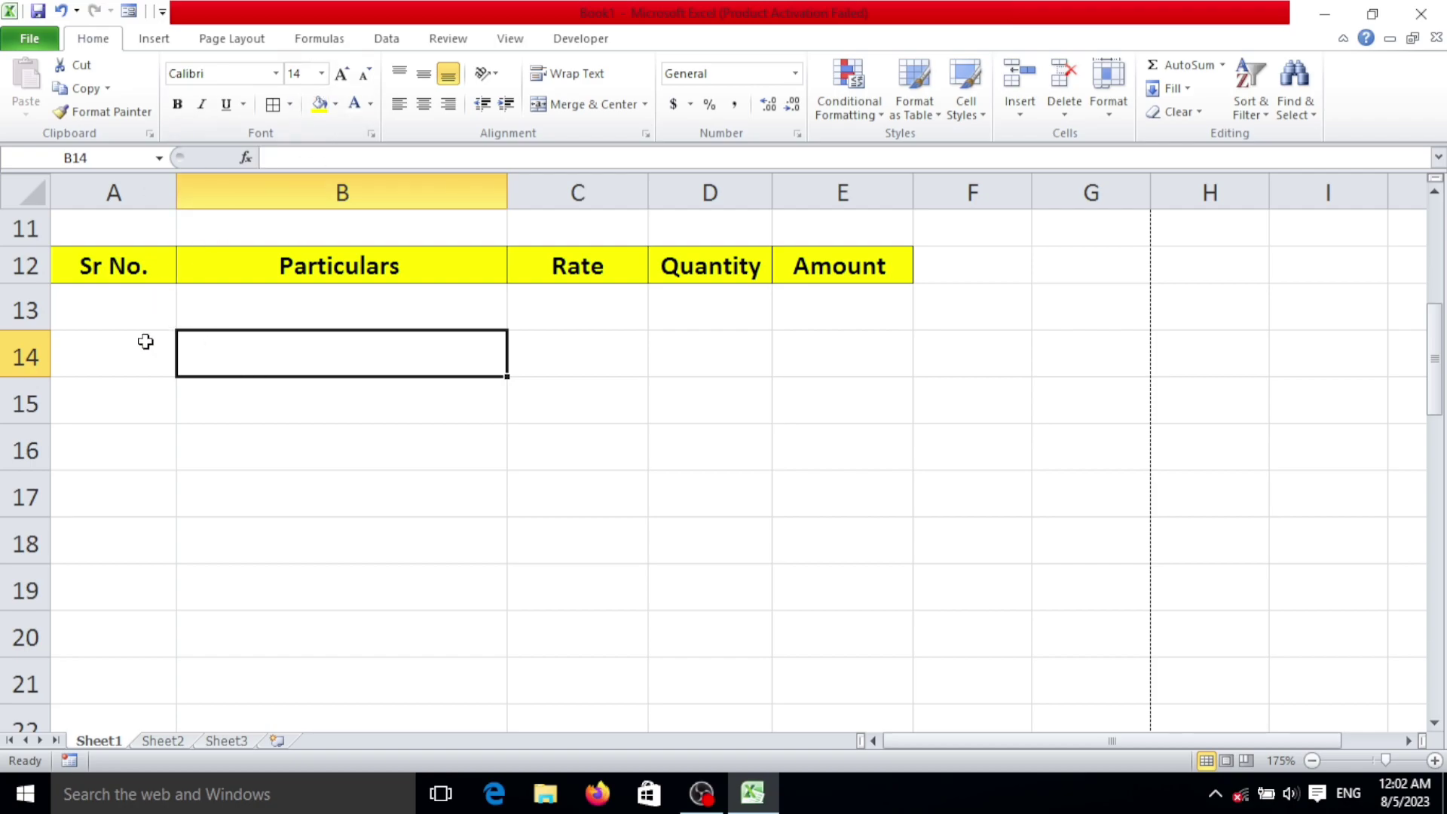
# Step: Put outside borders around the Sr No. and Particulars body cells below the headers
pyautogui.click(142, 324)
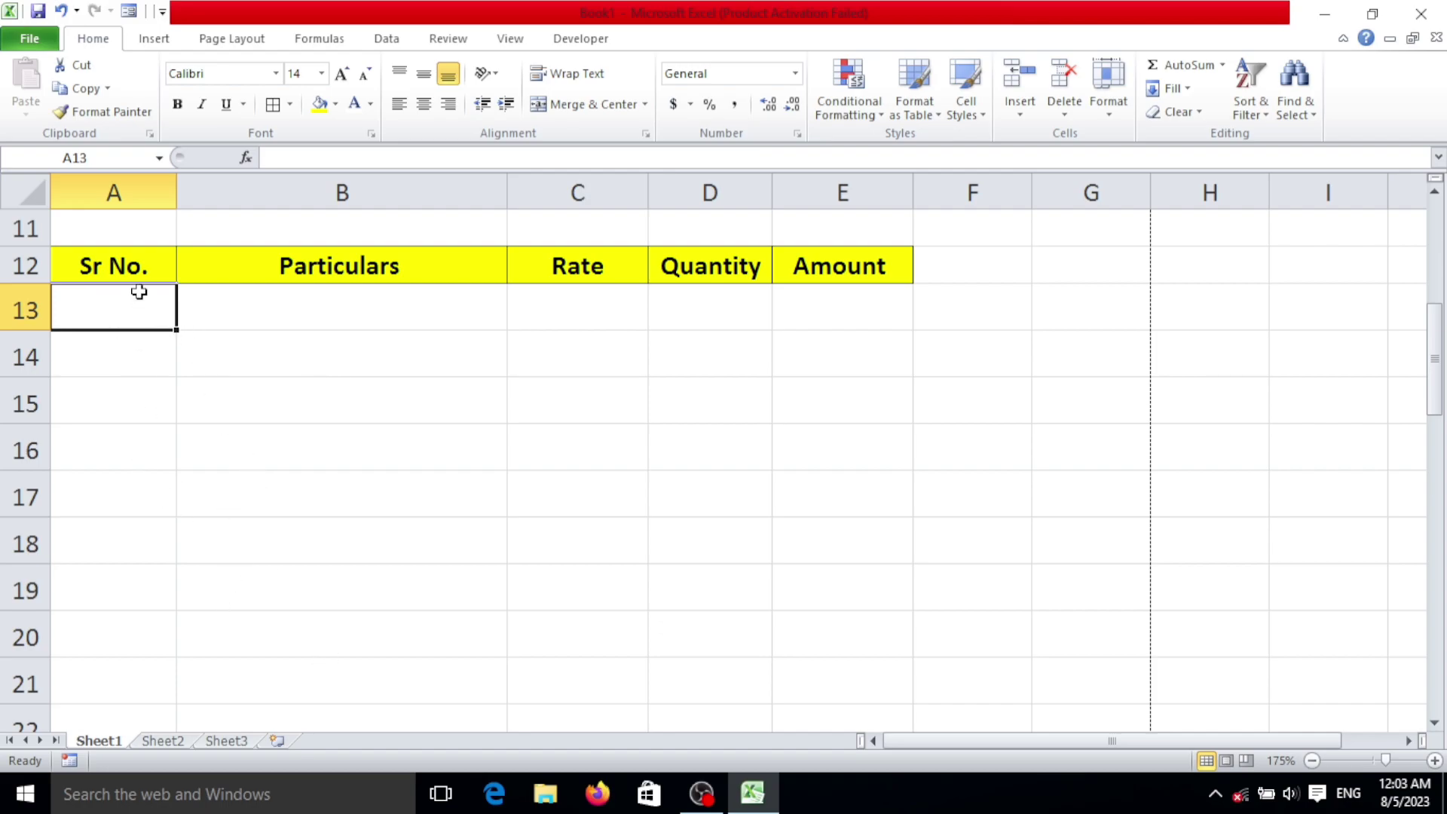
pyautogui.moveTo(143, 309); pyautogui.dragTo(145, 711)
pyautogui.scroll(7, 274, 485)
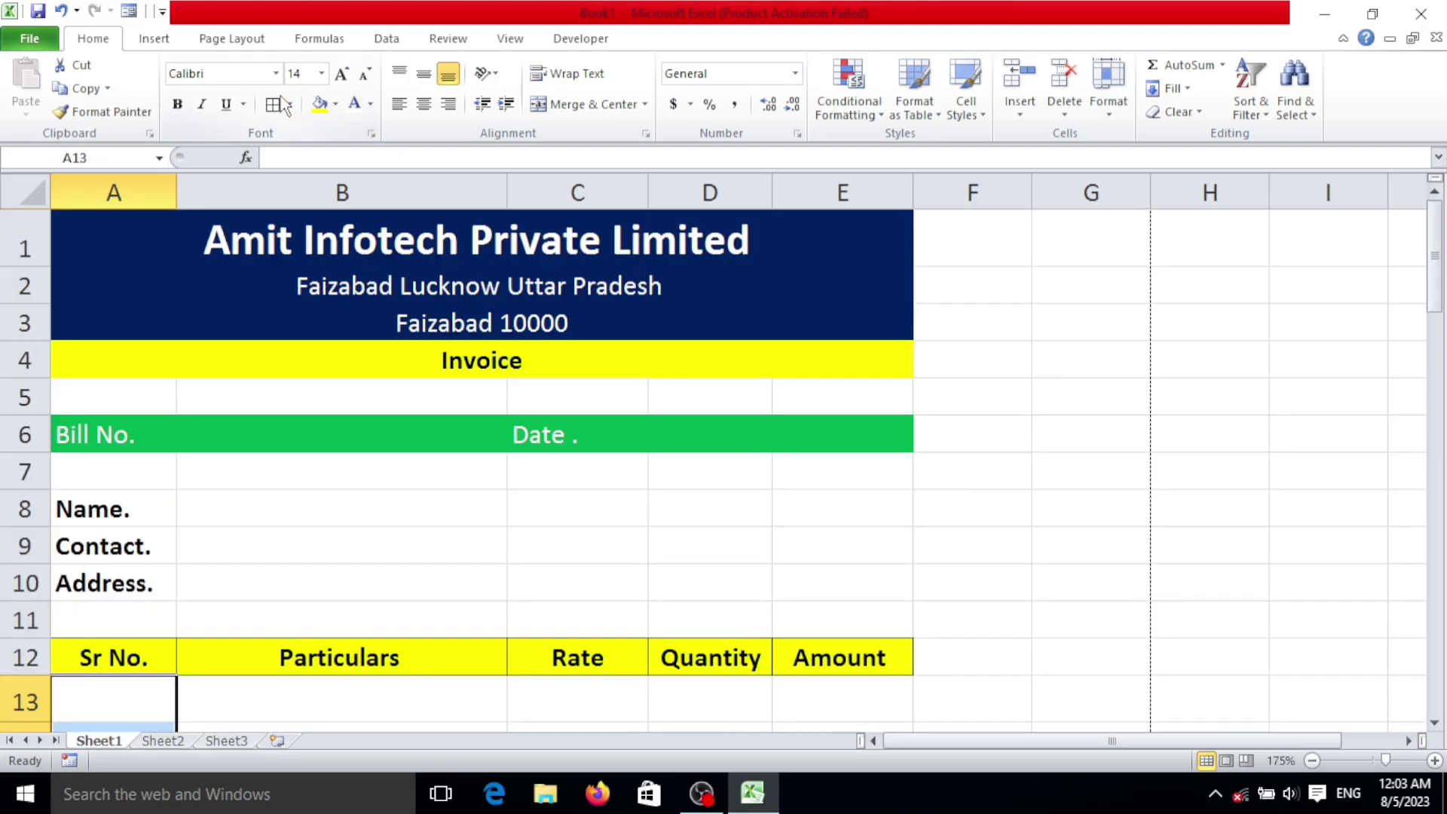
pyautogui.click(290, 104)
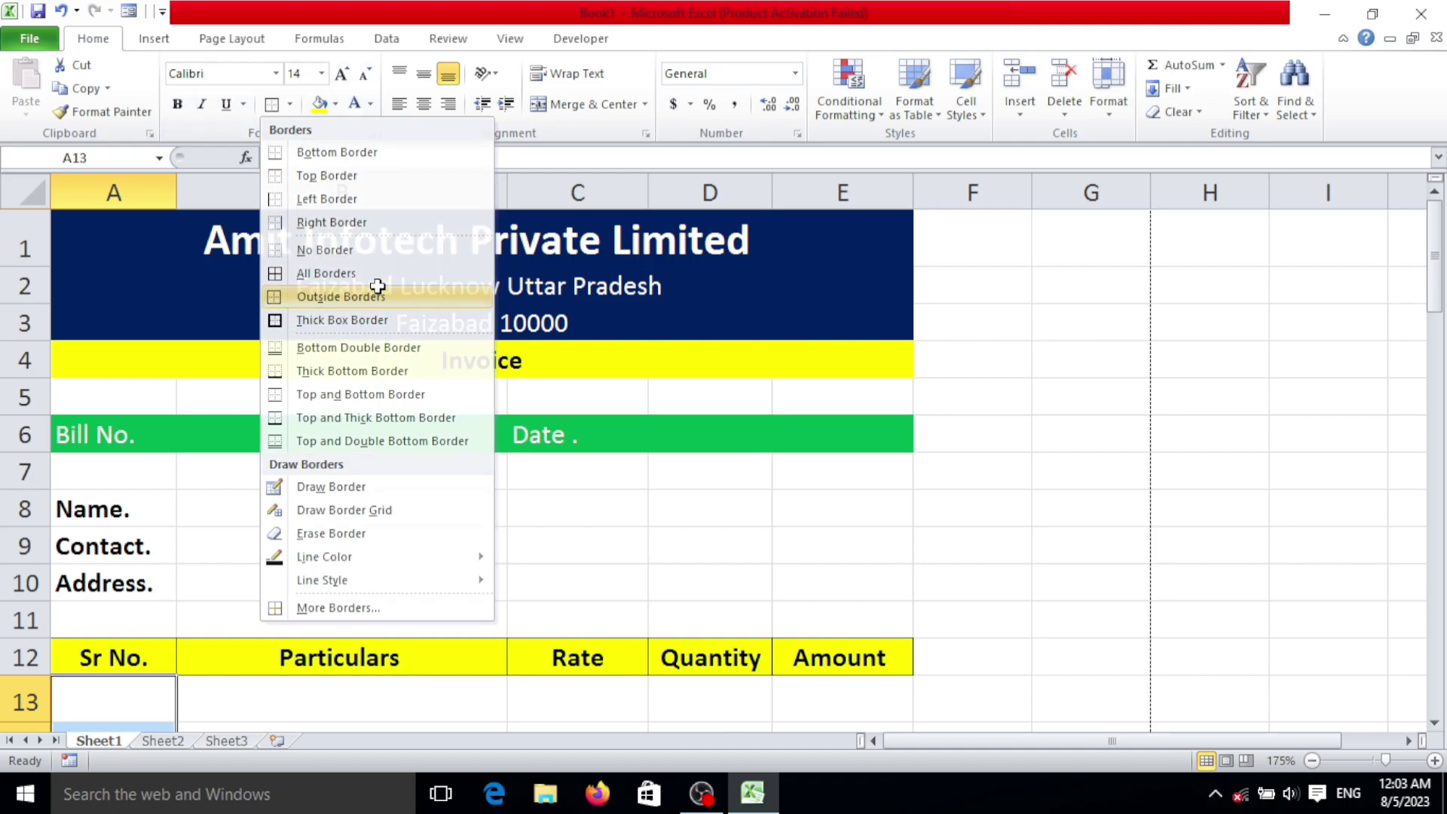
pyautogui.click(378, 288)
pyautogui.moveTo(262, 309); pyautogui.dragTo(358, 360)
pyautogui.click(290, 104)
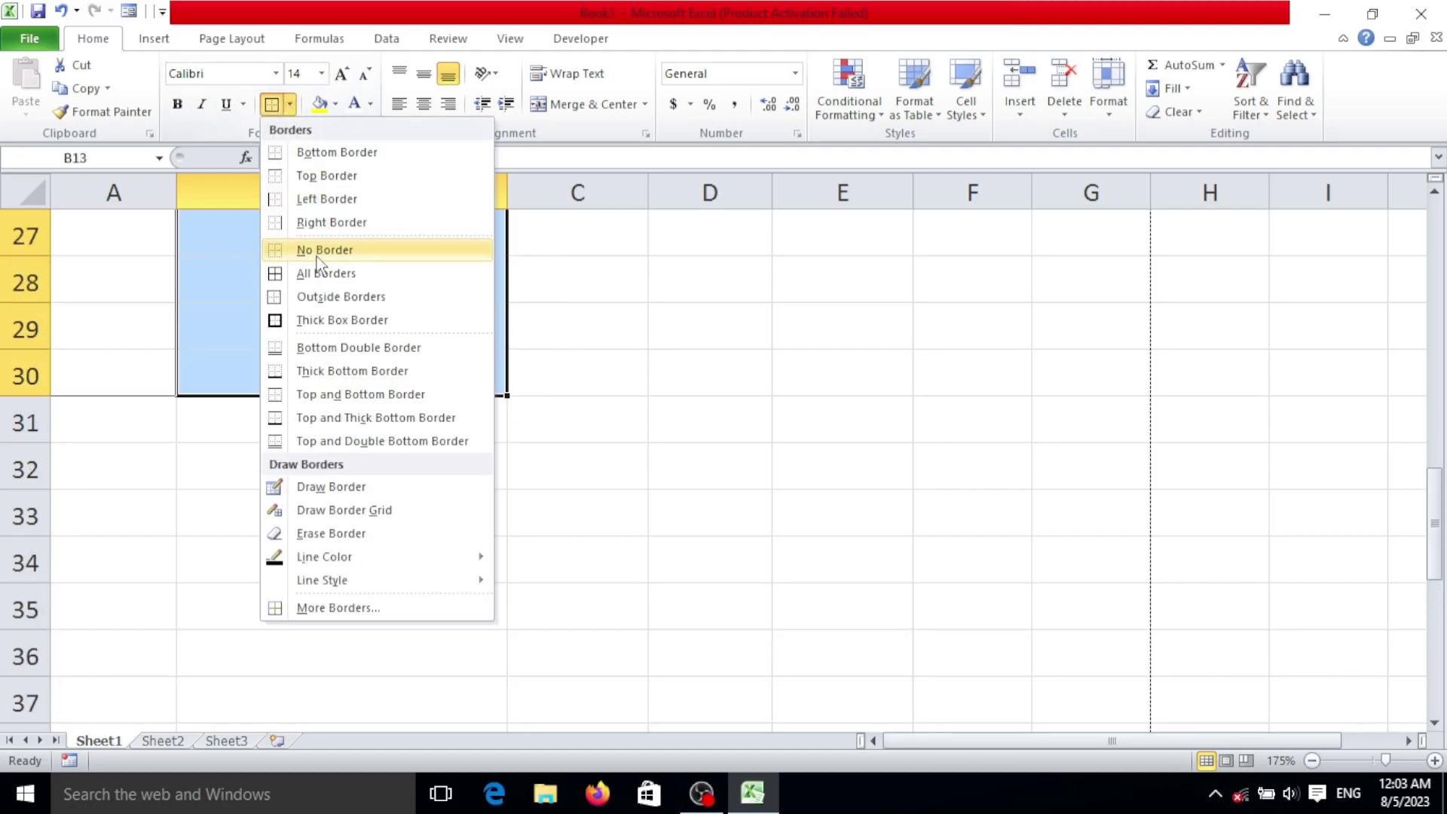
pyautogui.click(324, 297)
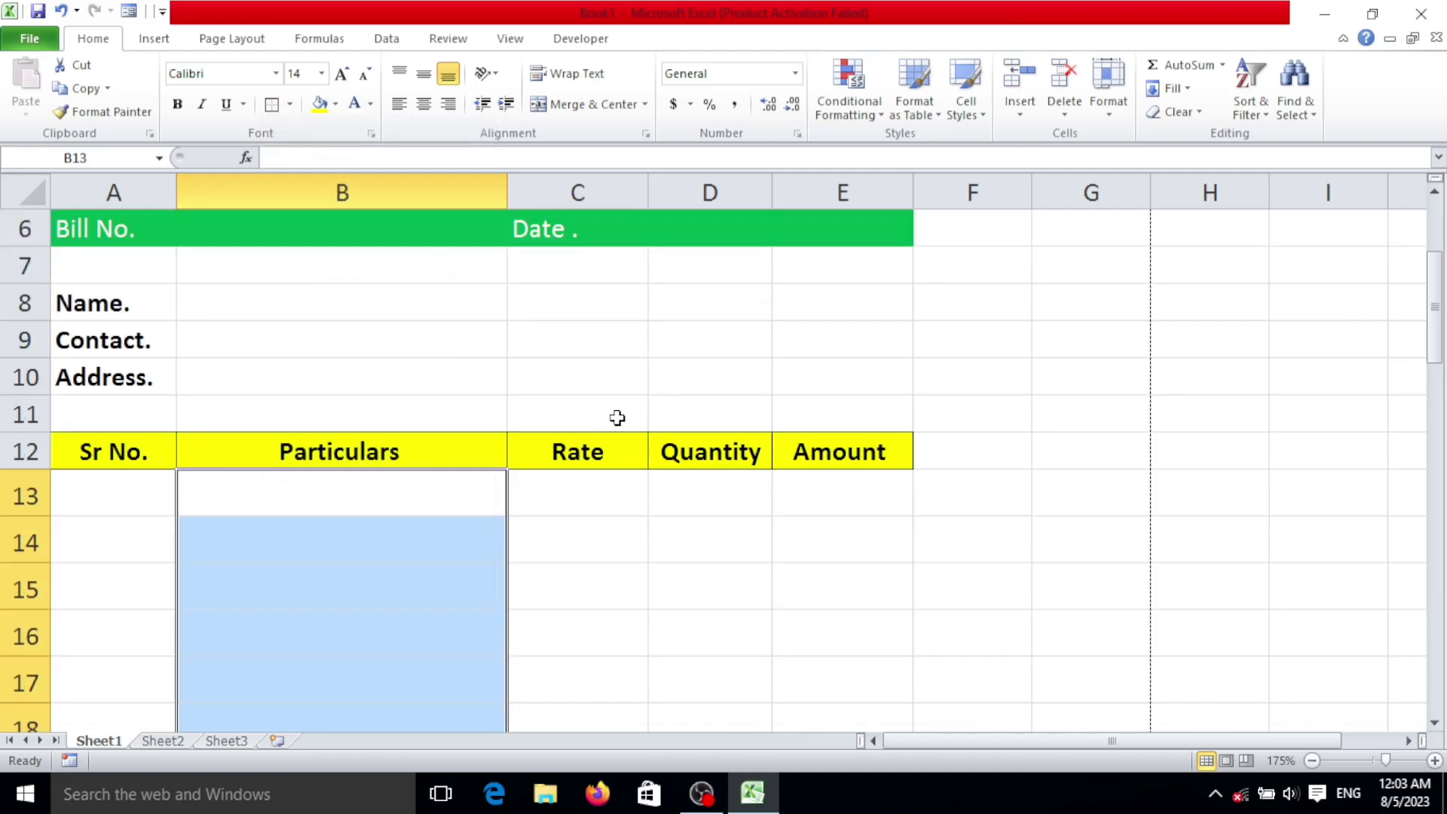
# Step: Put outside borders around the Rate cells C13:C30 and Quantity cells D13:D30
pyautogui.scroll(-2, 588, 369)
pyautogui.moveTo(572, 327); pyautogui.dragTo(597, 607)
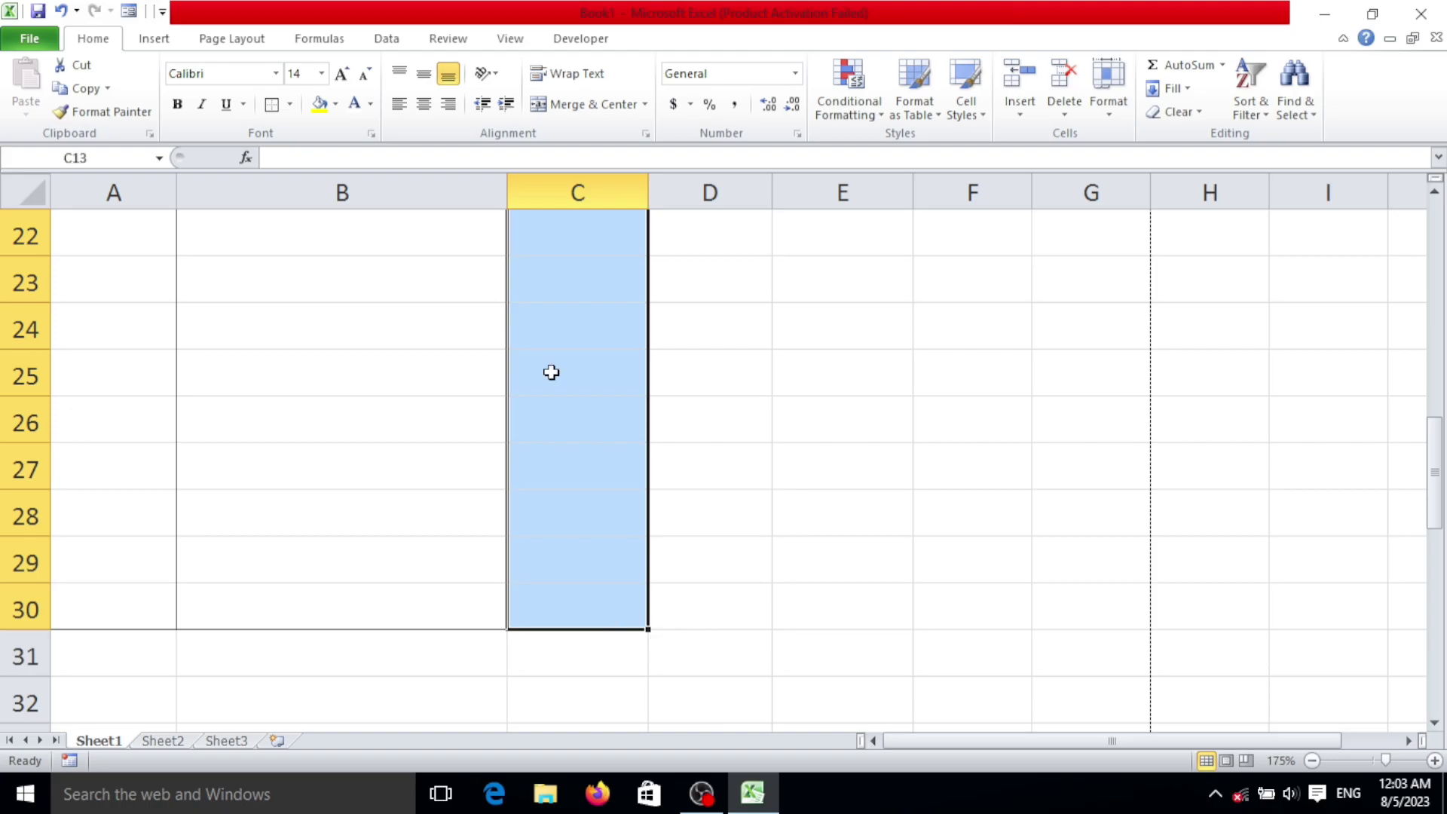
pyautogui.click(289, 104)
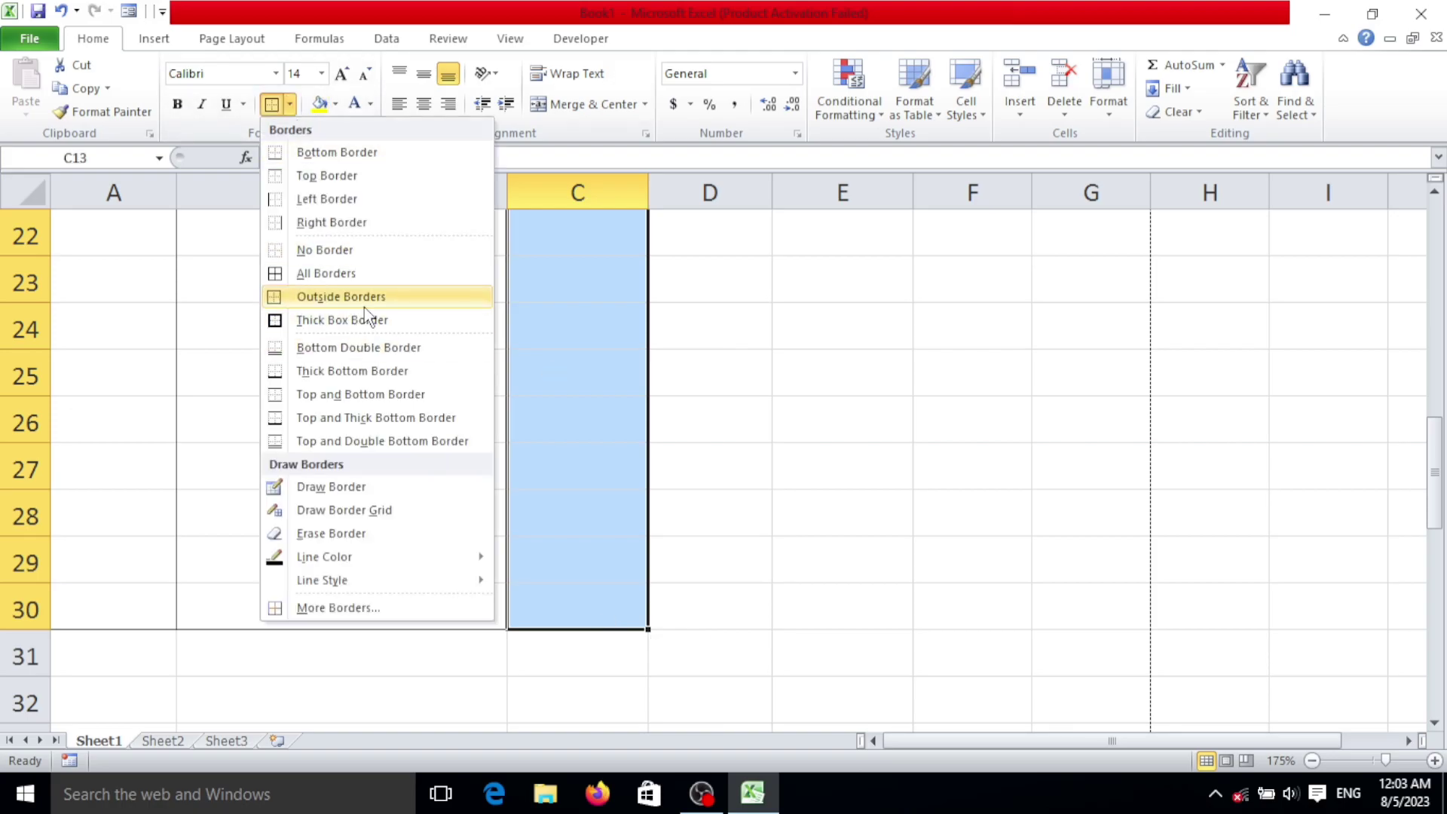
pyautogui.click(366, 302)
pyautogui.scroll(5, 721, 275)
pyautogui.scroll(-2, 709, 443)
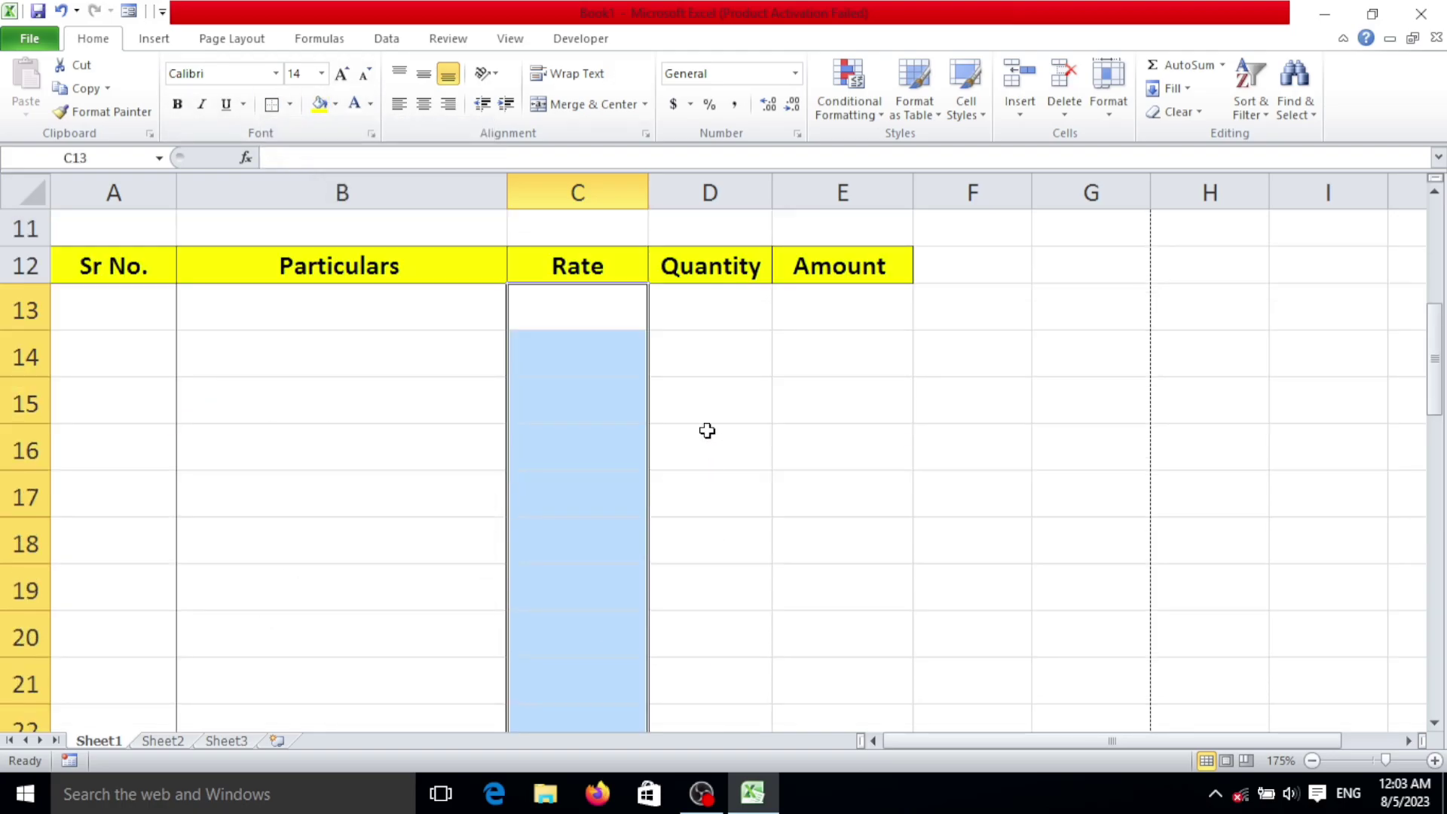
pyautogui.moveTo(696, 327); pyautogui.dragTo(679, 414)
pyautogui.click(290, 104)
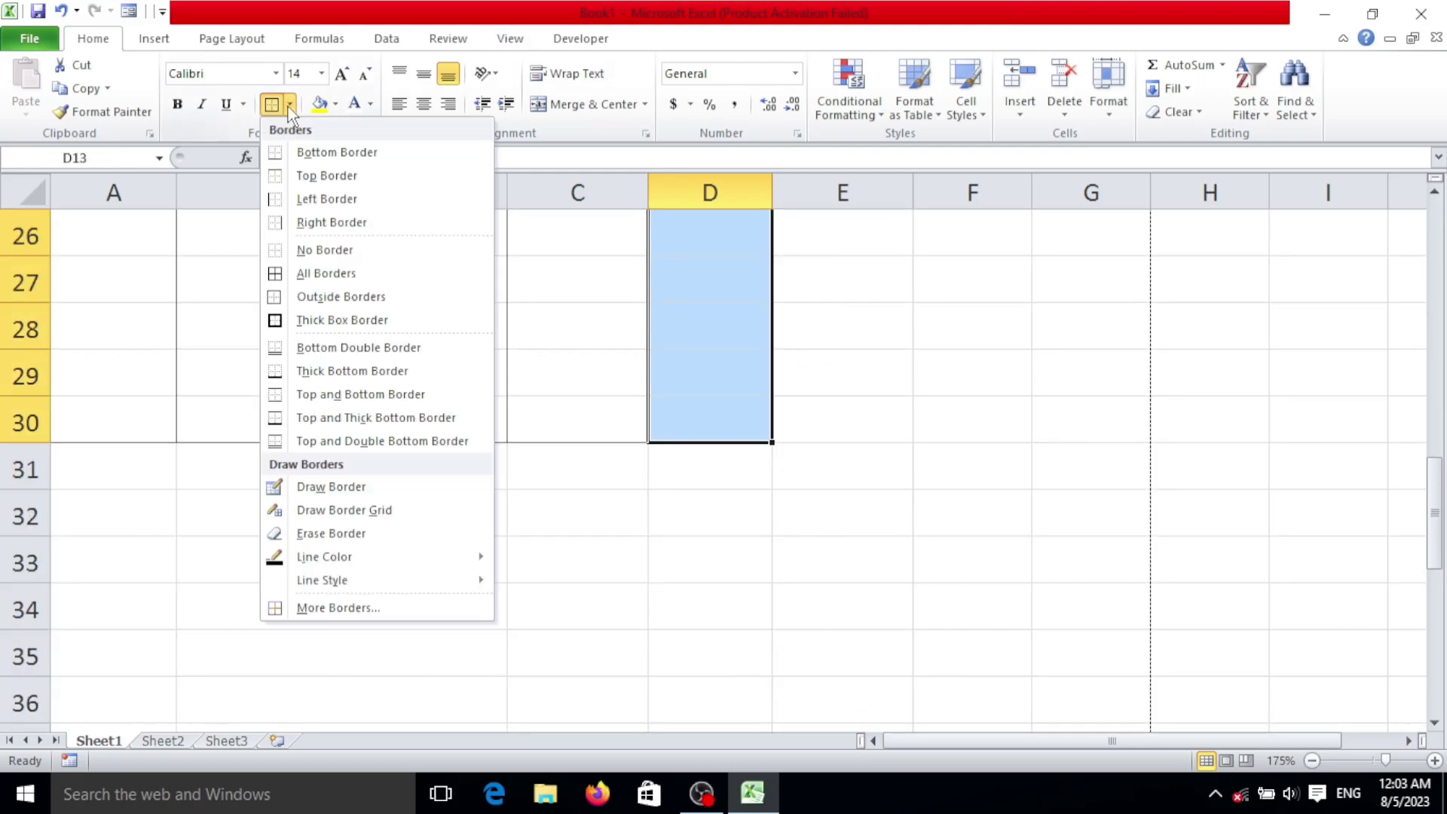
pyautogui.click(332, 295)
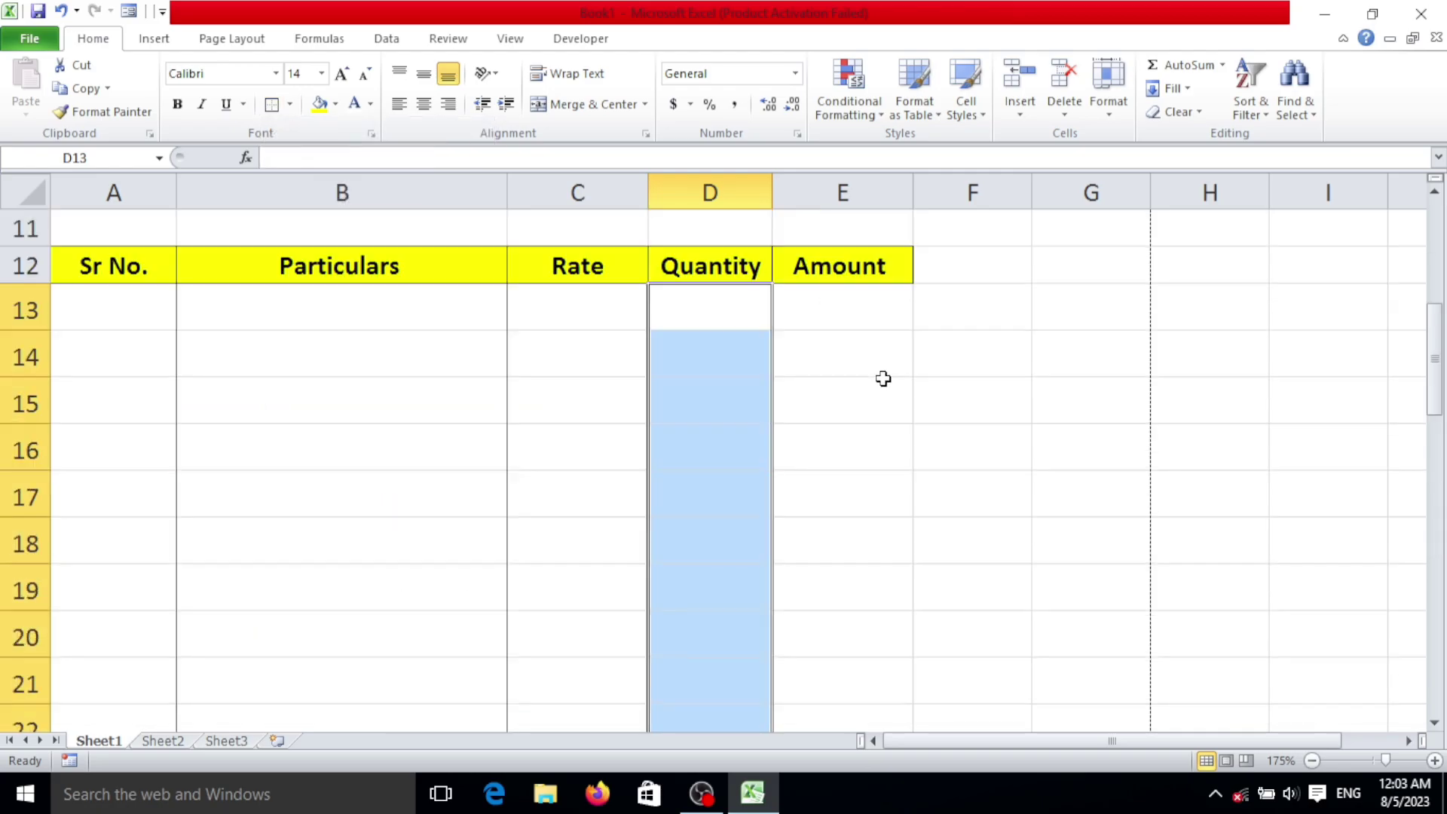
# Step: Put an outside border around the Amount cells E13:E30
pyautogui.moveTo(841, 306)
pyautogui.mouseDown()
pyautogui.moveTo(872, 776)
pyautogui.moveTo(882, 374)
pyautogui.moveTo(821, 161)
pyautogui.moveTo(792, 333)
pyautogui.moveTo(819, 302)
pyautogui.mouseUp()
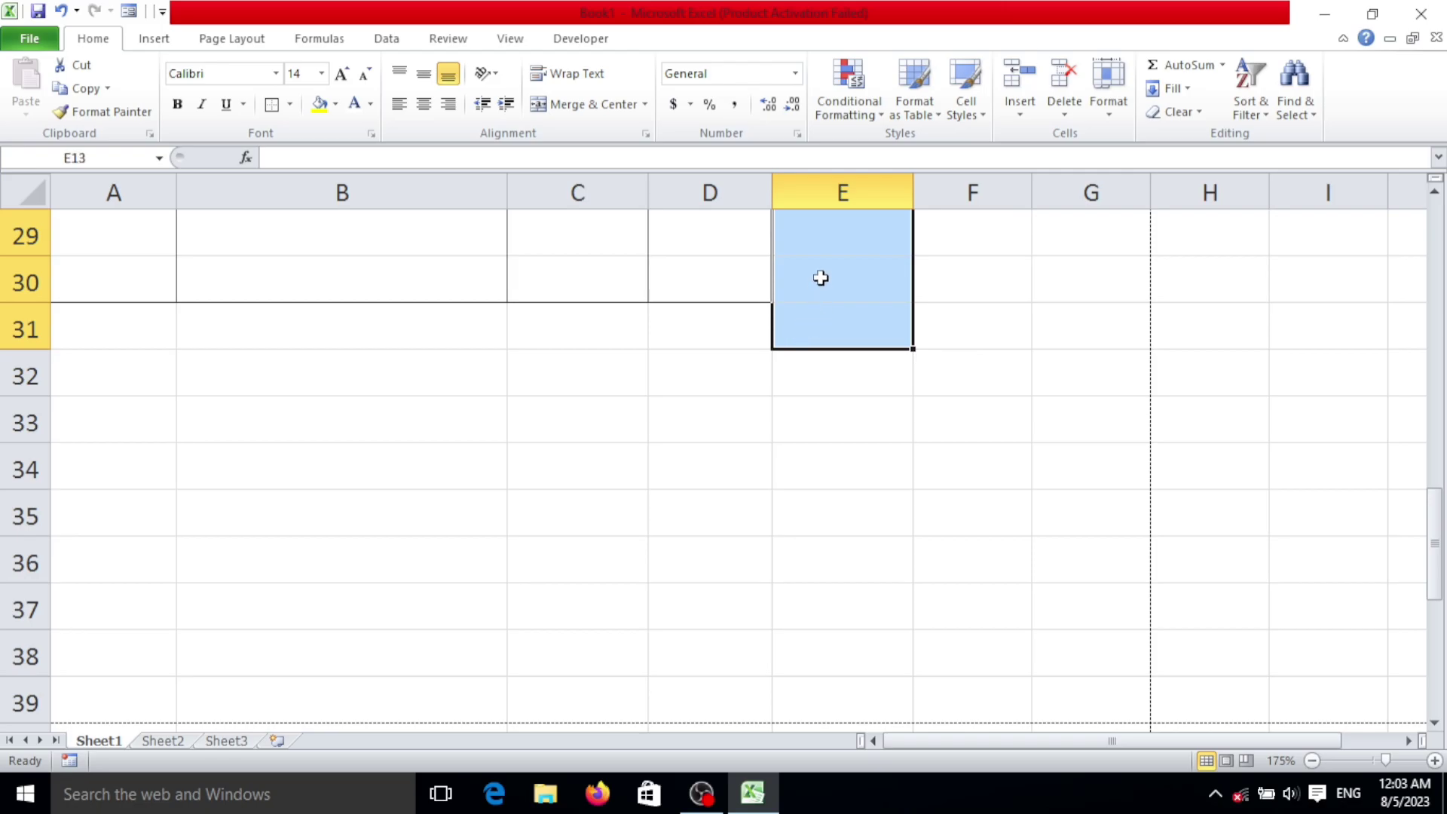
pyautogui.scroll(3, 845, 294)
pyautogui.scroll(5, 827, 317)
pyautogui.scroll(-3, 834, 508)
pyautogui.scroll(2, 846, 284)
pyautogui.moveTo(840, 399); pyautogui.dragTo(859, 711)
pyautogui.click(290, 104)
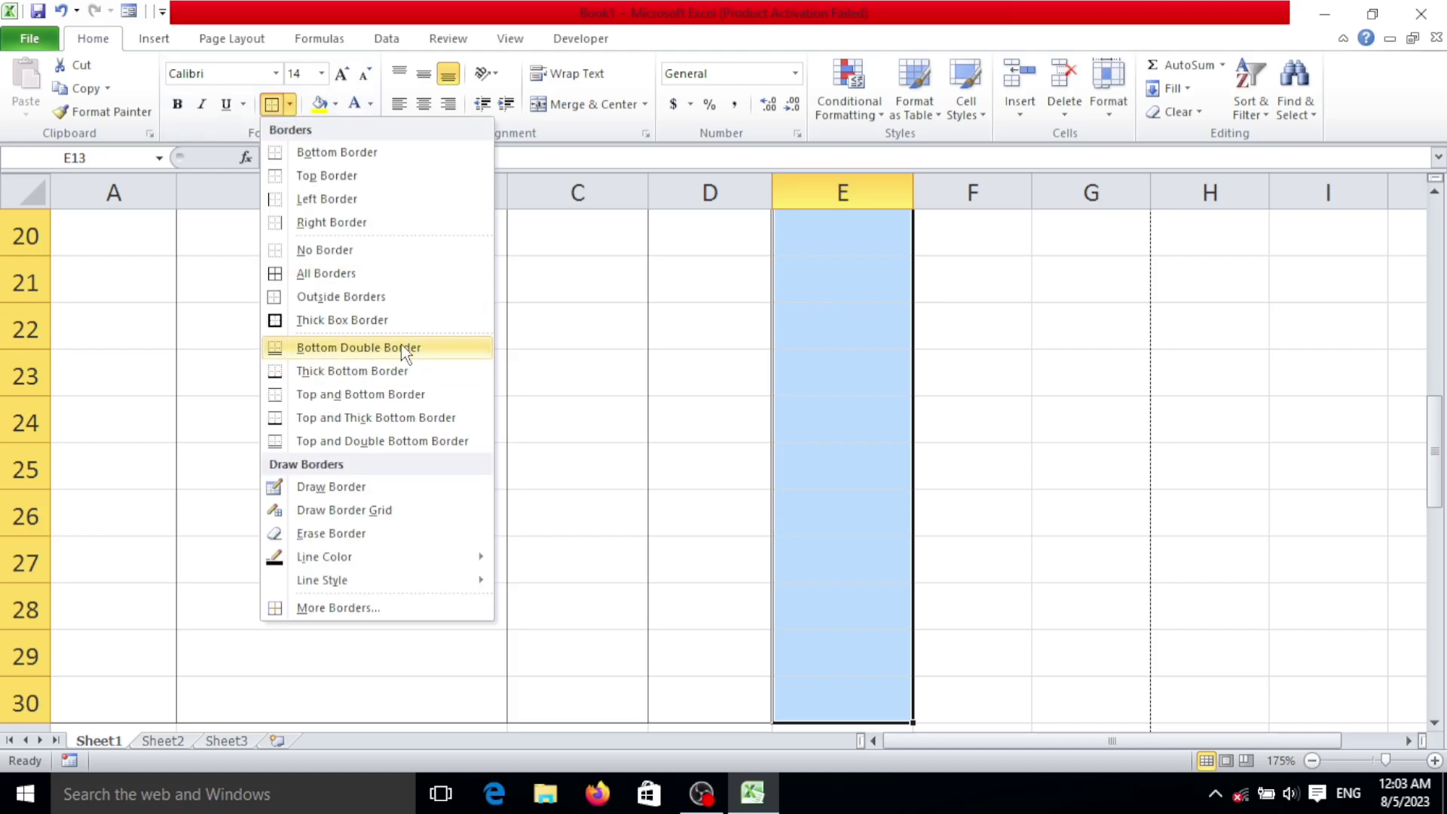
pyautogui.click(432, 296)
pyautogui.scroll(6, 524, 307)
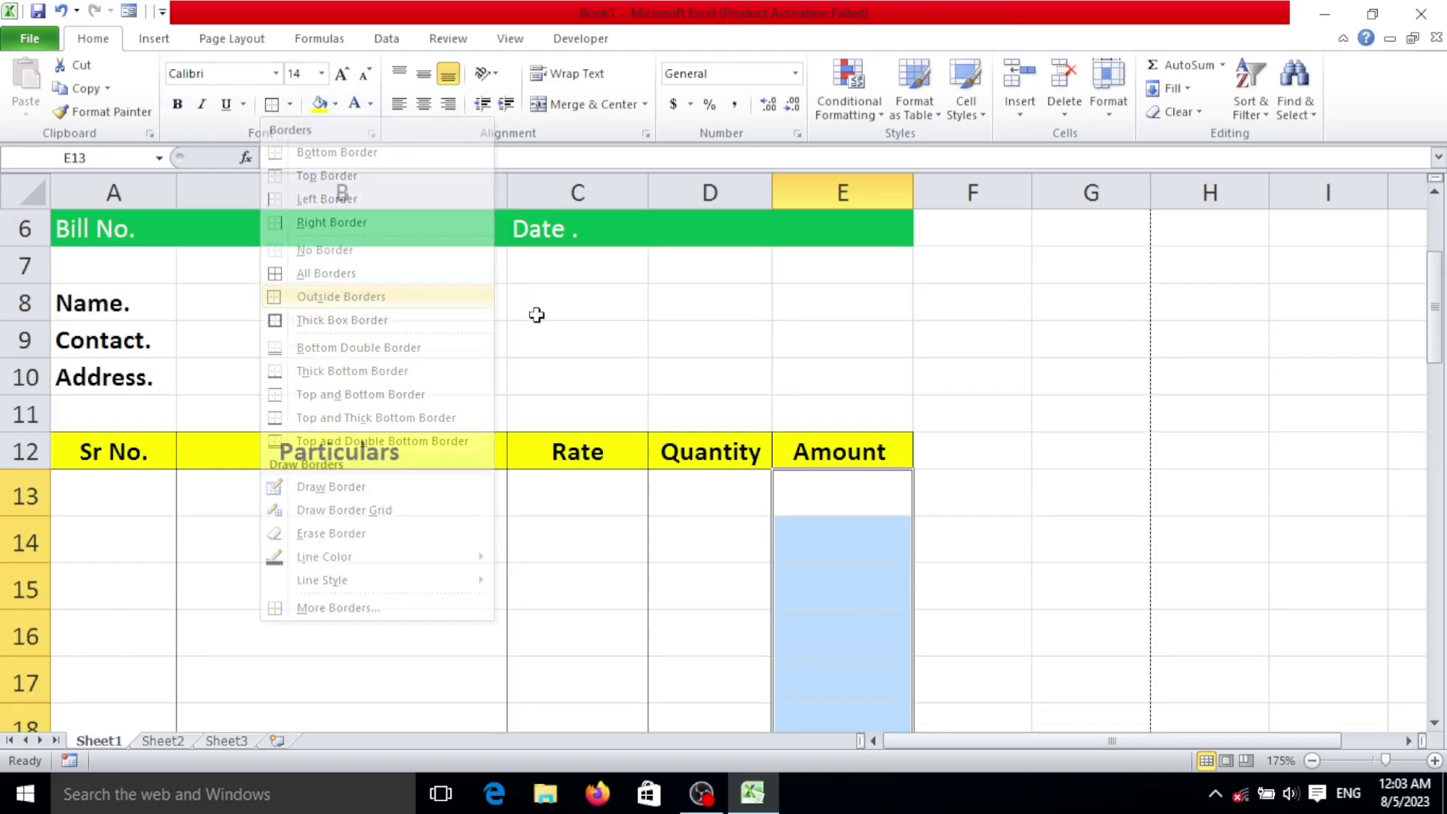
pyautogui.scroll(-8, 584, 287)
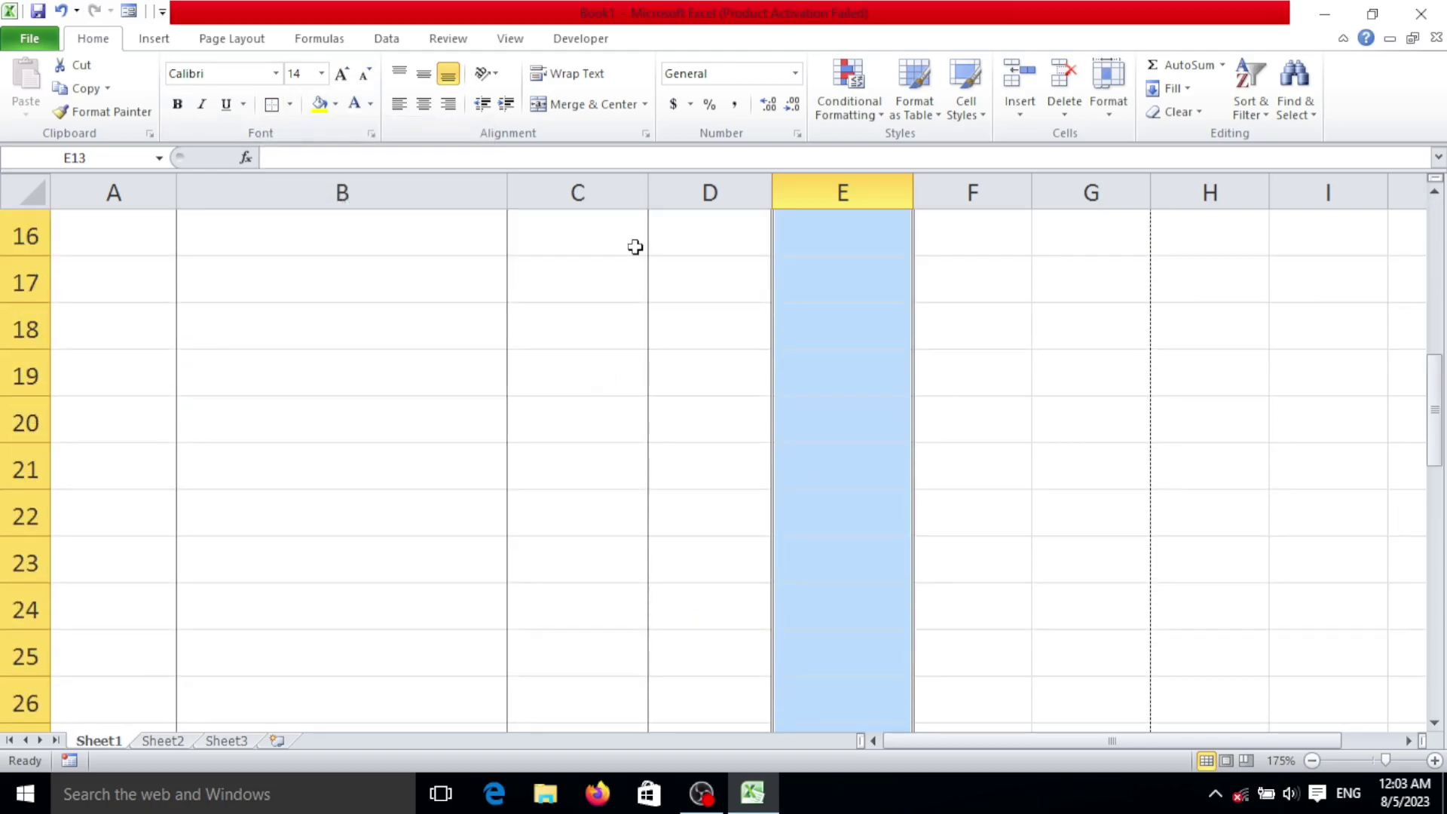
pyautogui.scroll(-4, 704, 454)
pyautogui.scroll(5, 610, 381)
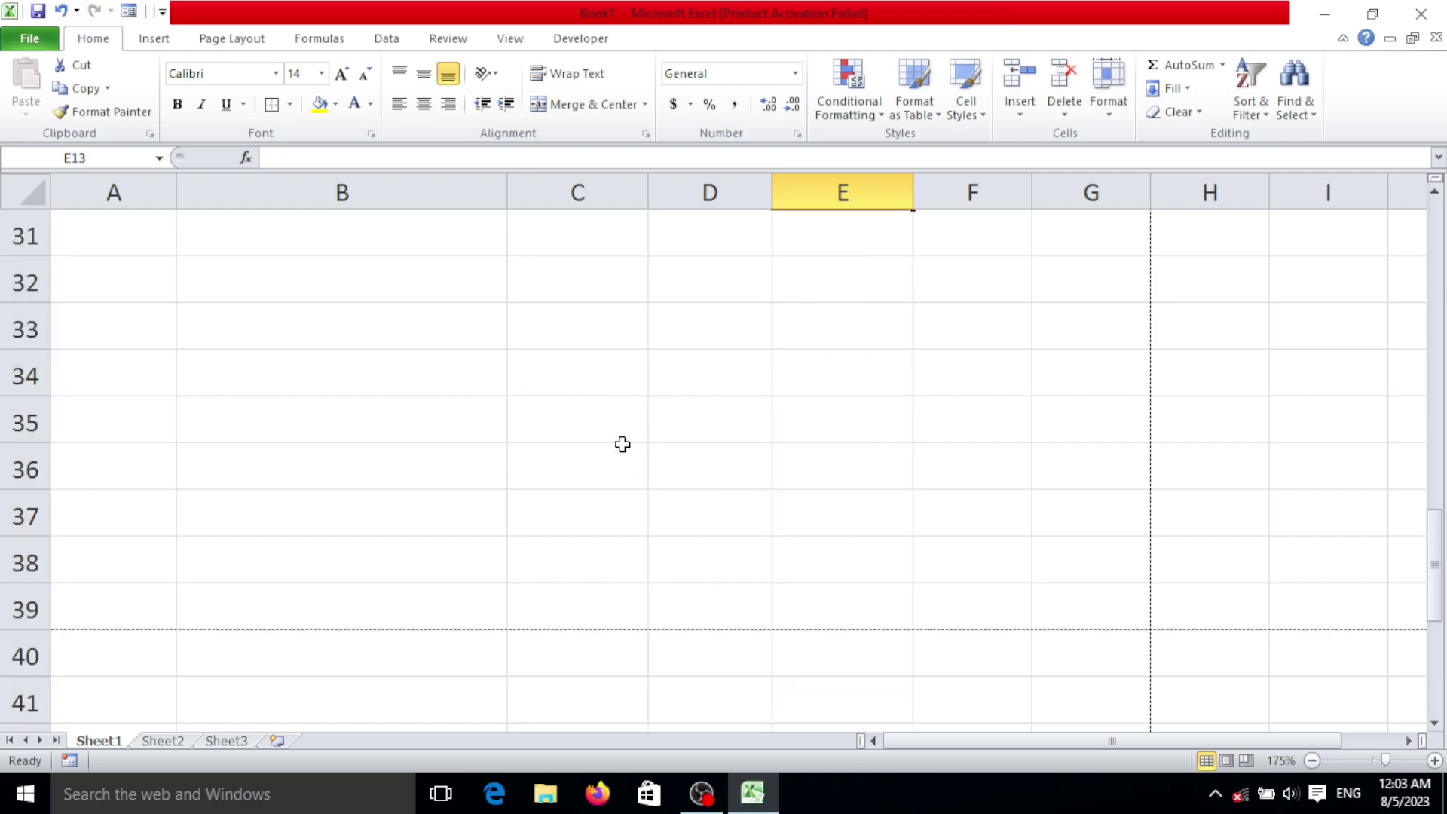
pyautogui.scroll(-2, 653, 595)
# Step: Merge C31:D34 across each row and enter Total Amount, SGST, CGST and Grand Total
pyautogui.moveTo(578, 487); pyautogui.dragTo(723, 588)
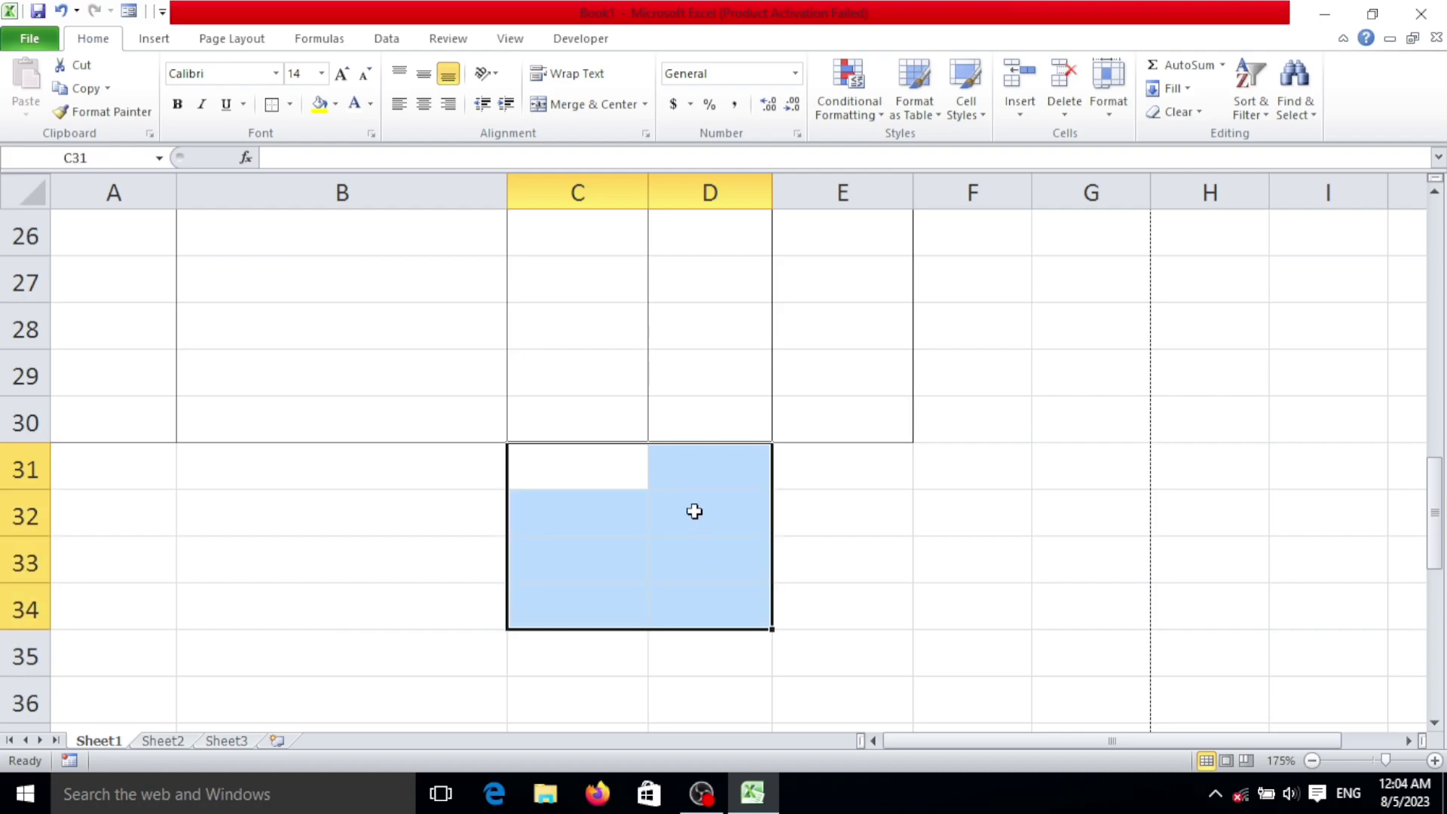
pyautogui.click(646, 104)
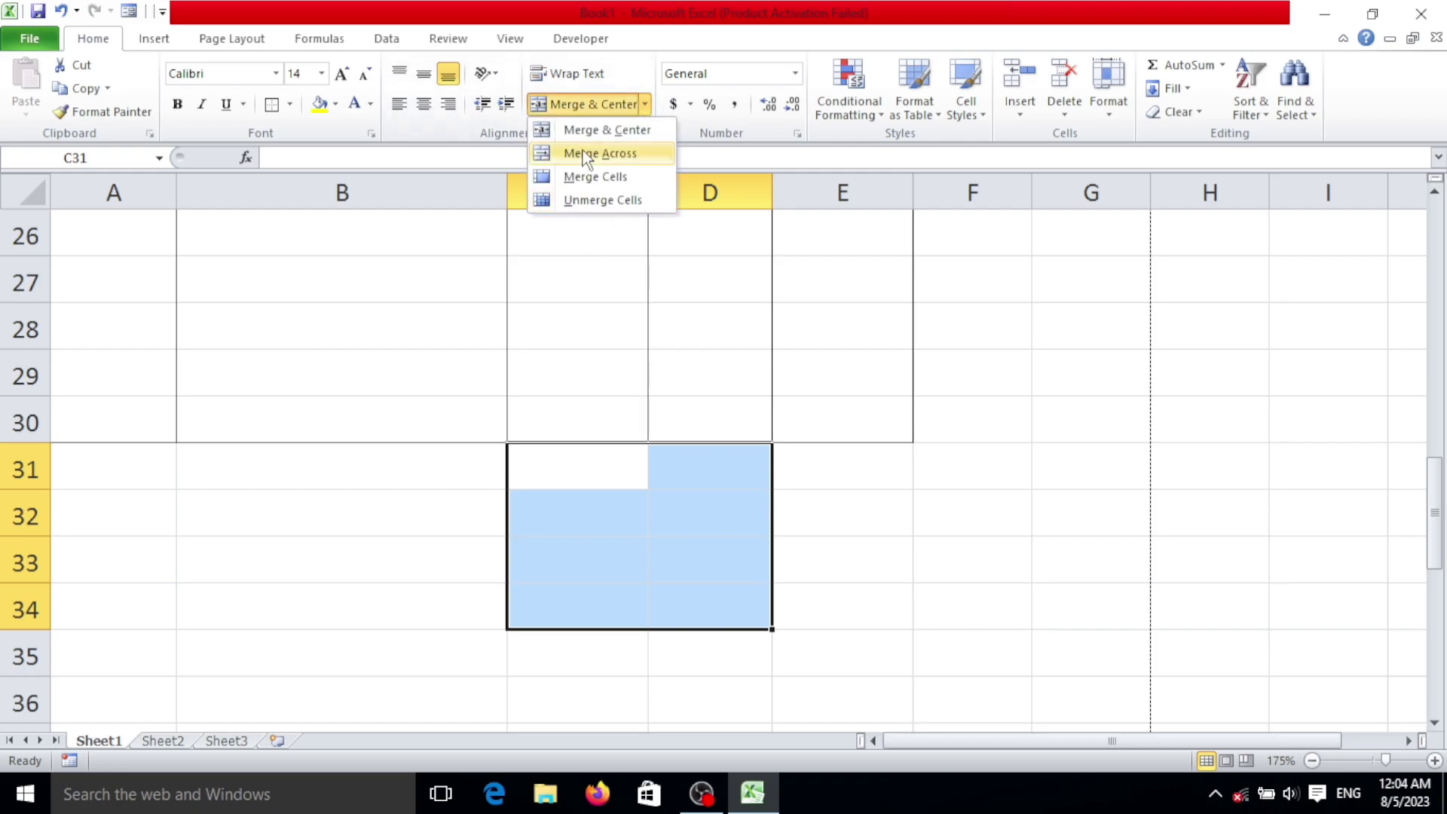
pyautogui.click(600, 153)
pyautogui.click(603, 474)
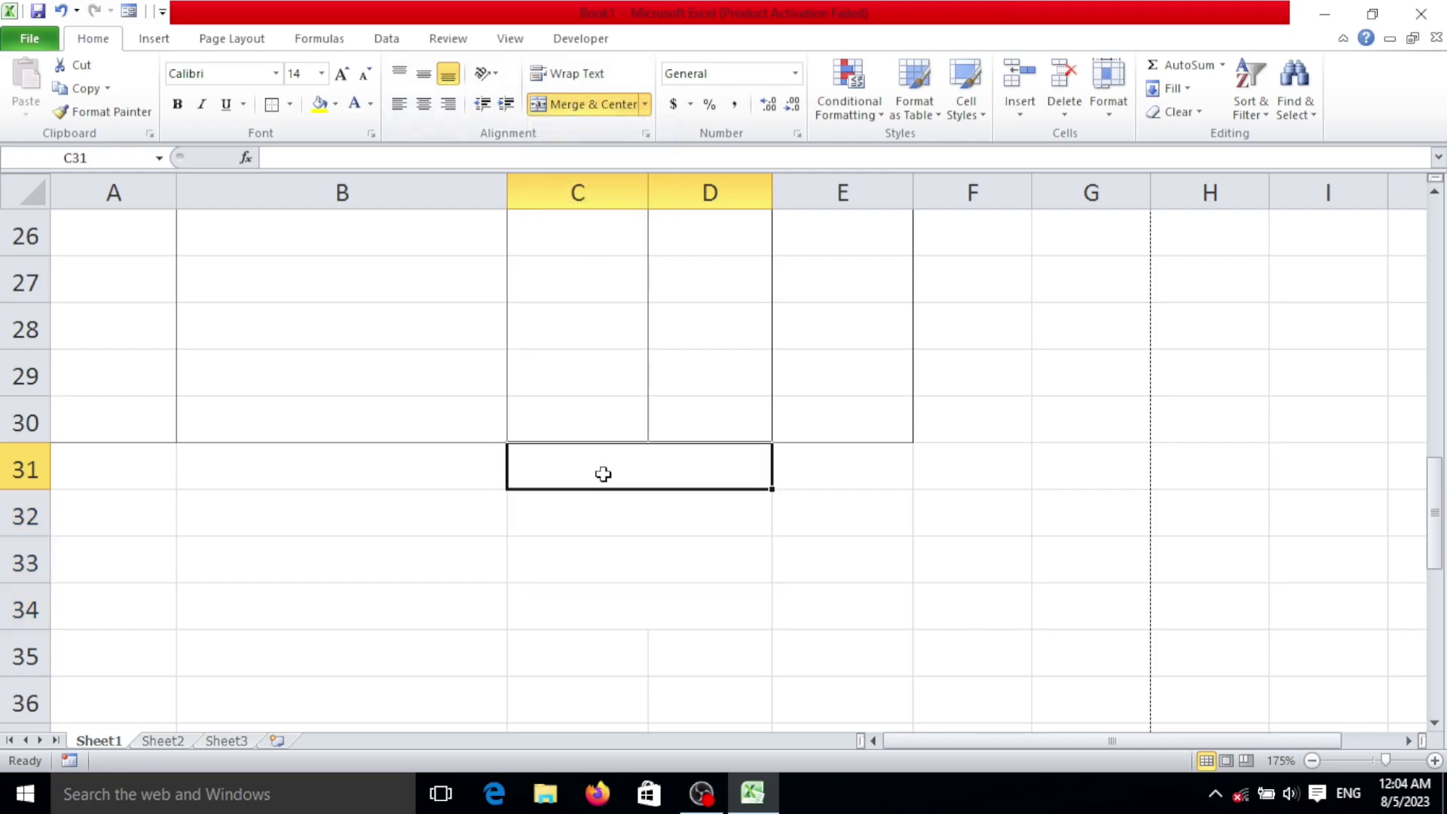
pyautogui.write('Tot')
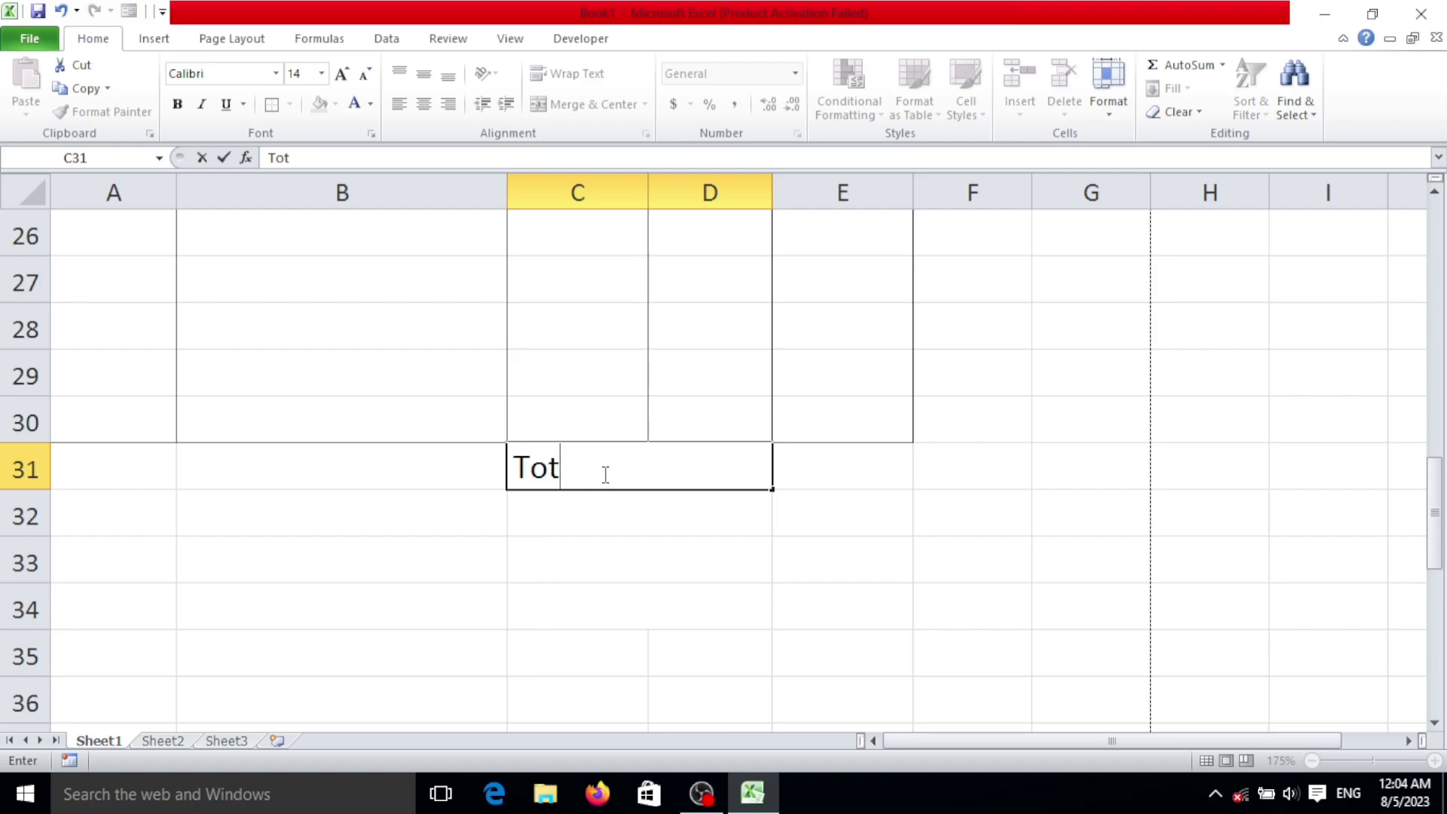
pyautogui.write('al AMount')
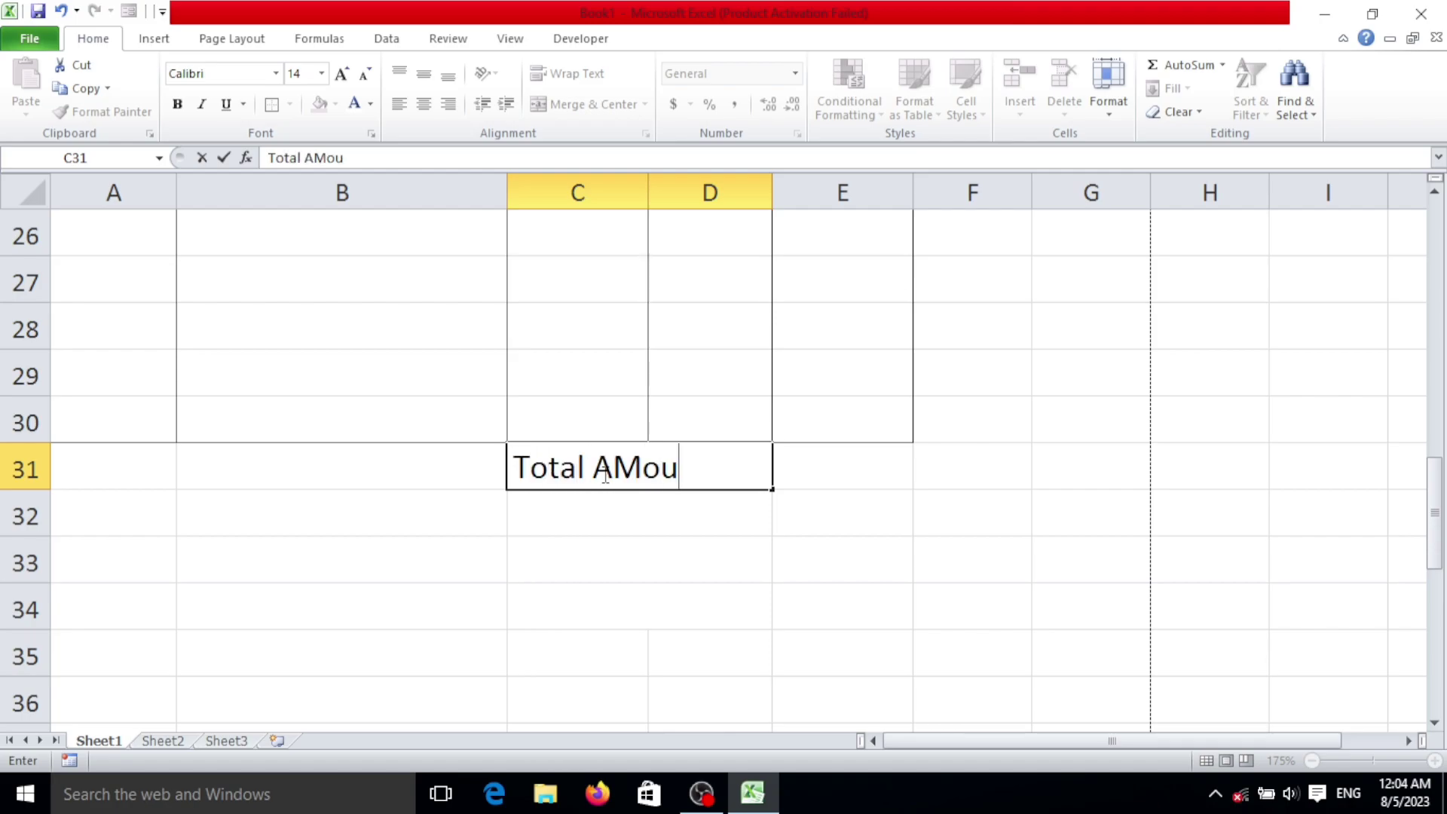
pyautogui.press('Return')
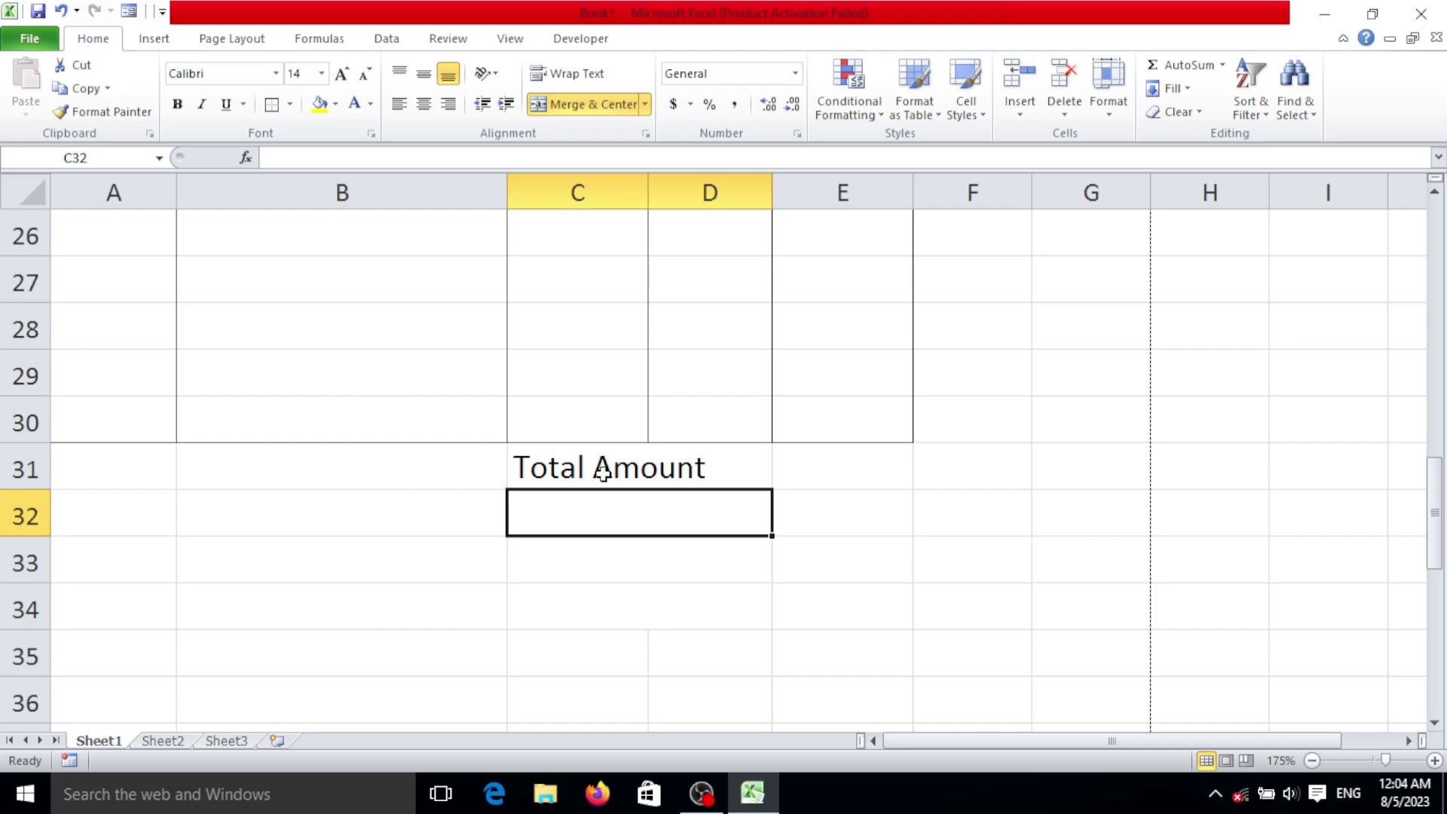
pyautogui.write('SGST')
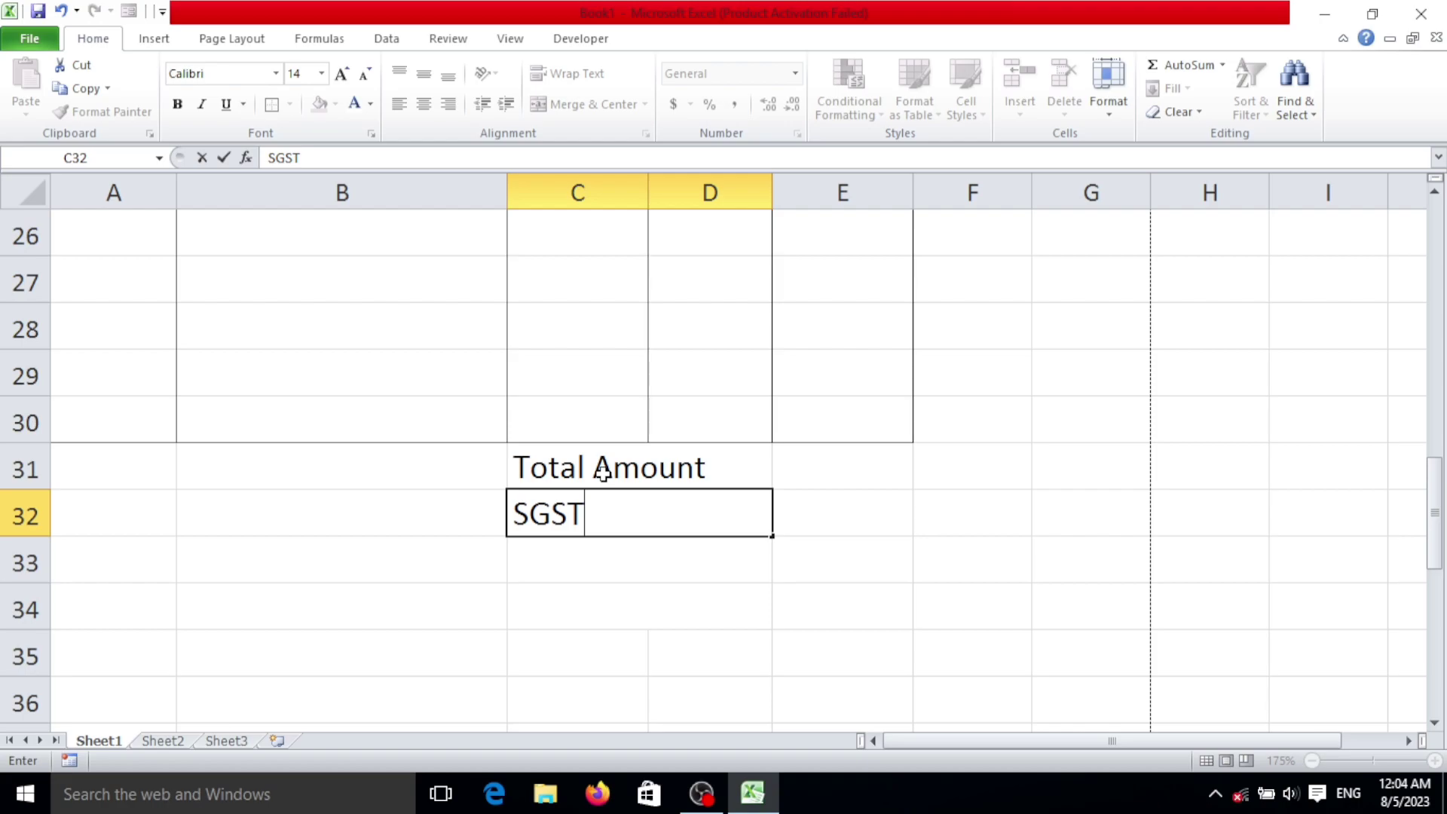
pyautogui.press('Return')
pyautogui.write('CGST')
pyautogui.press('Return')
pyautogui.write('Grand')
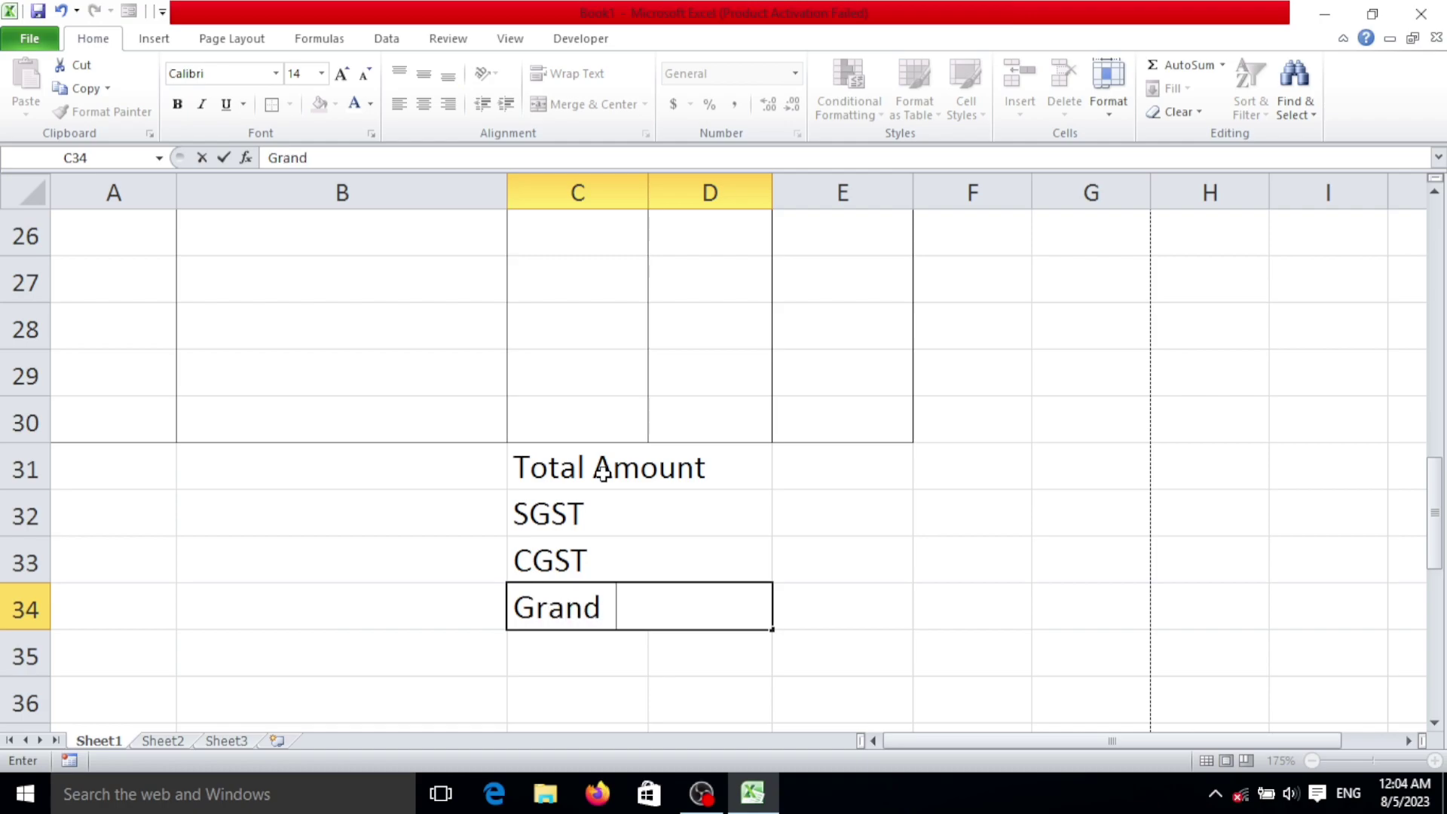
pyautogui.write(' Toit')
pyautogui.press('BackSpace')
pyautogui.write('tal')
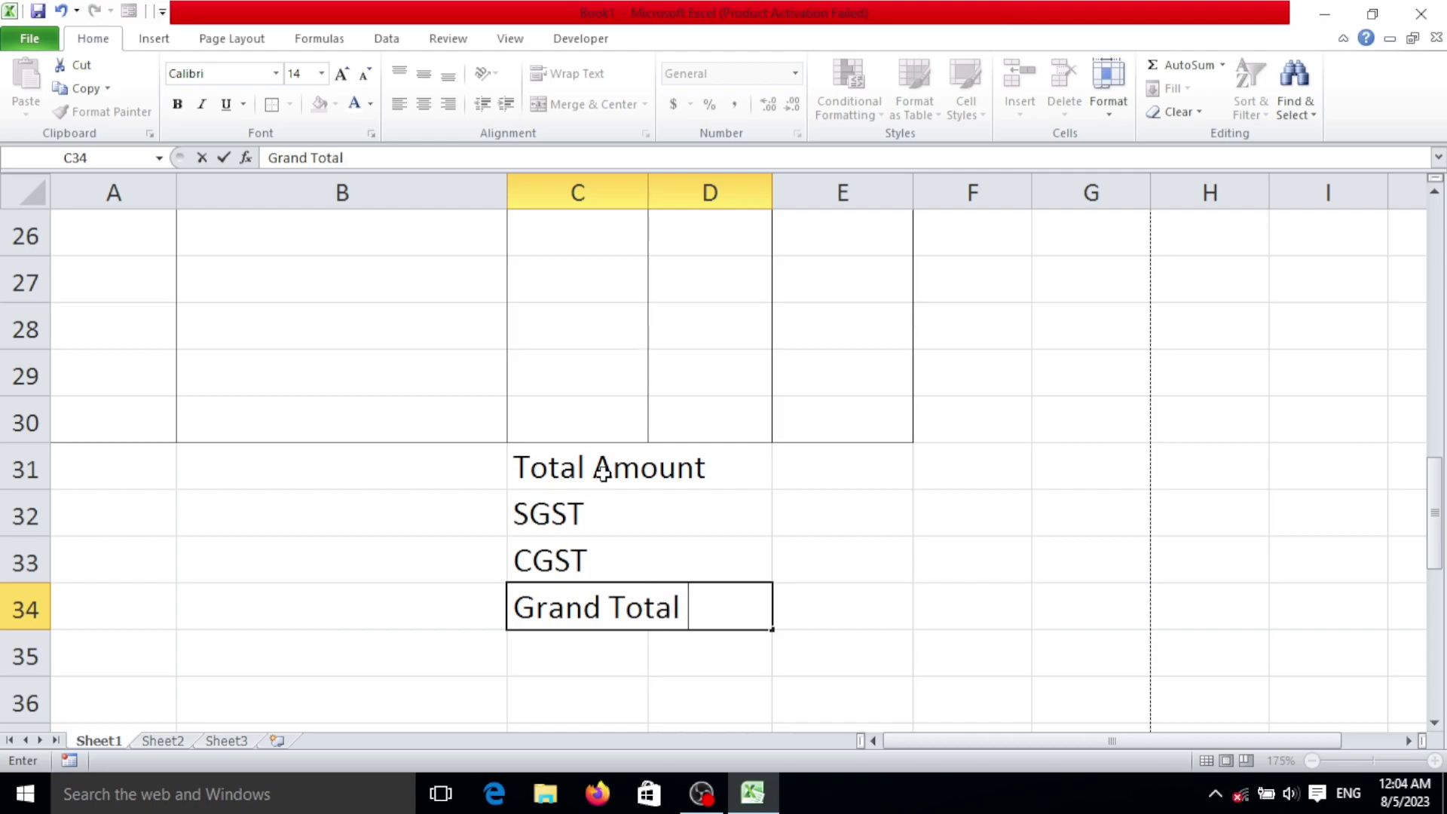
# Step: Apply all borders to the totals block C31:E34
pyautogui.moveTo(692, 474); pyautogui.dragTo(814, 585)
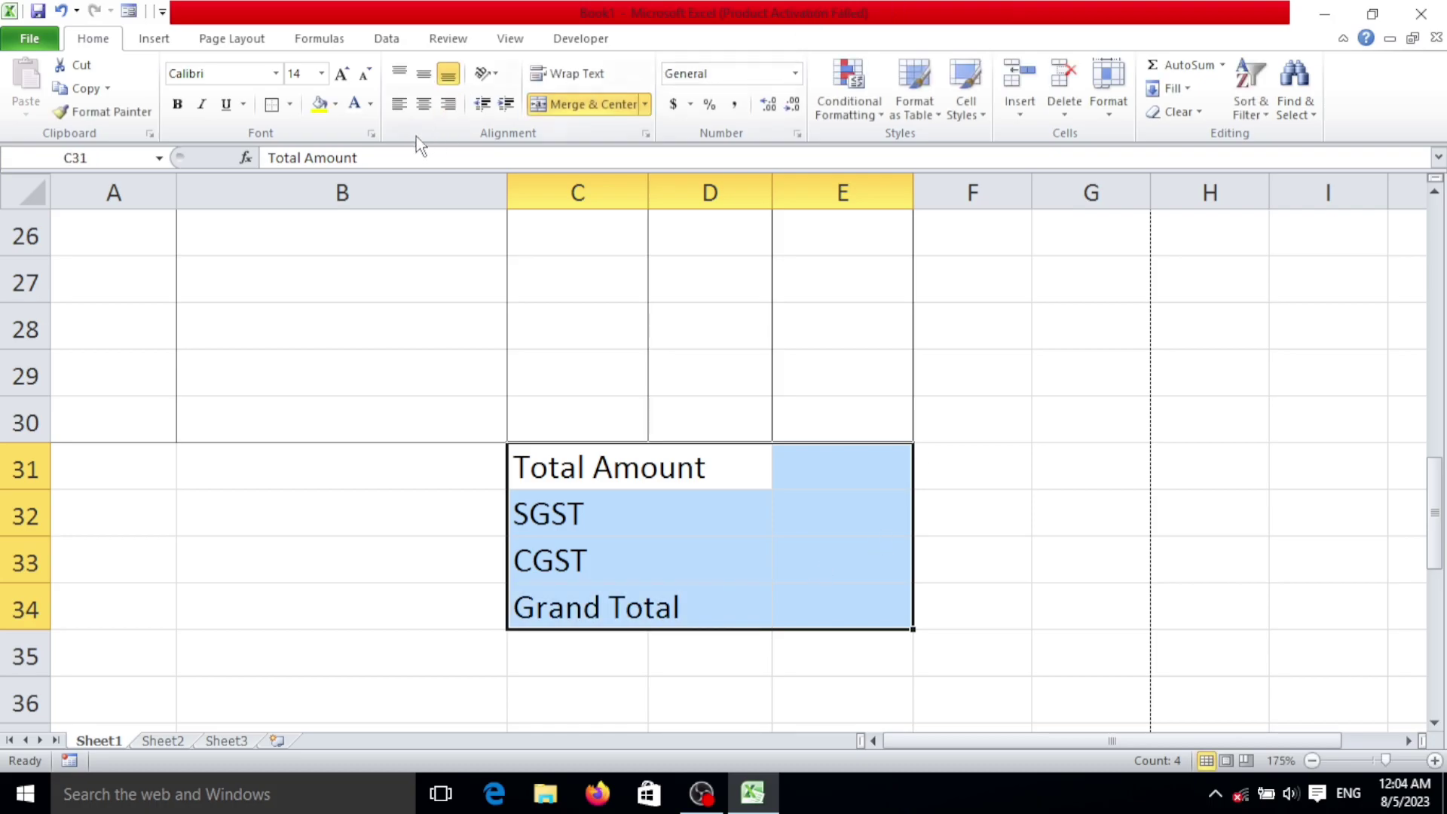
pyautogui.click(291, 105)
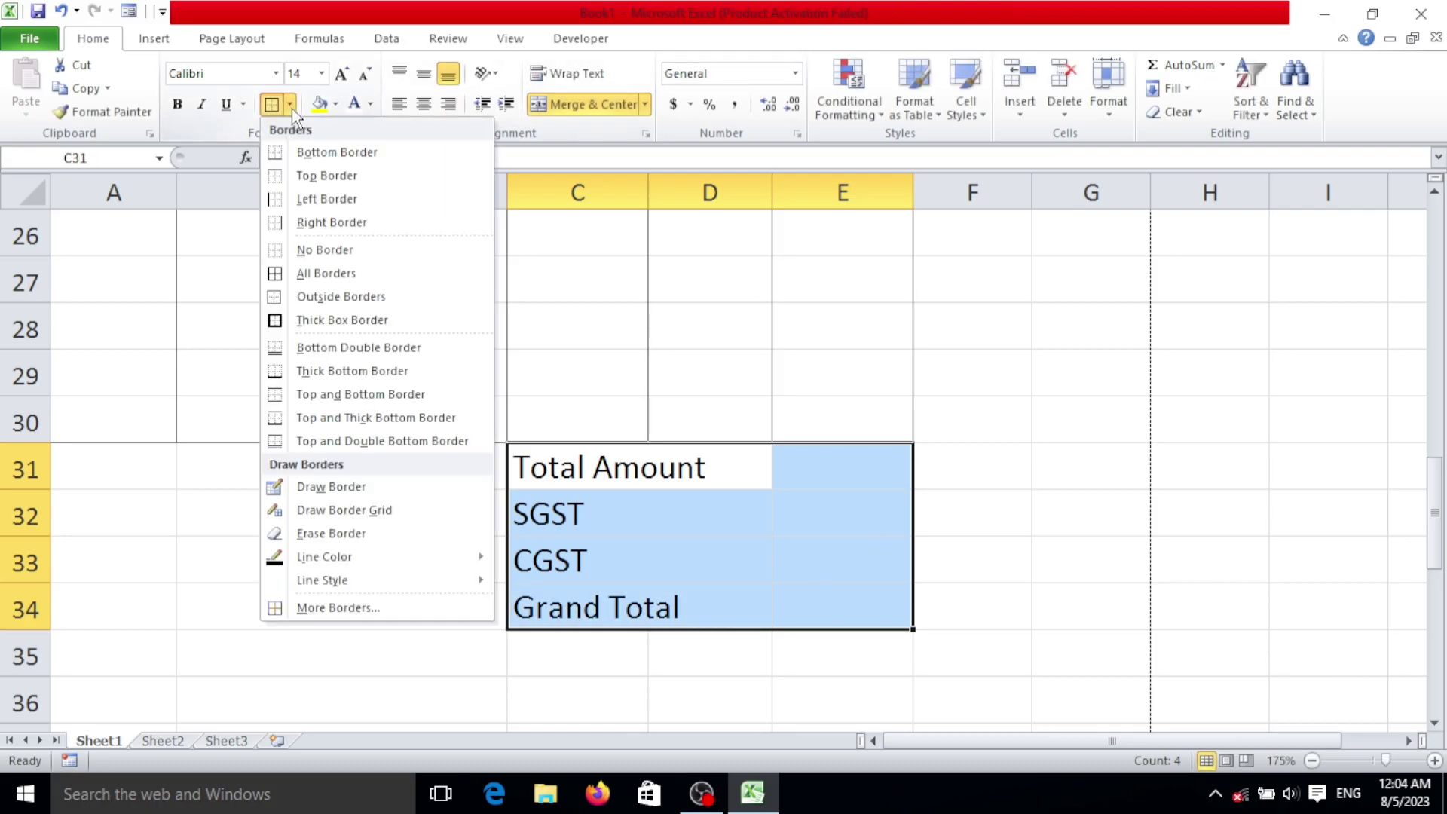
pyautogui.click(359, 275)
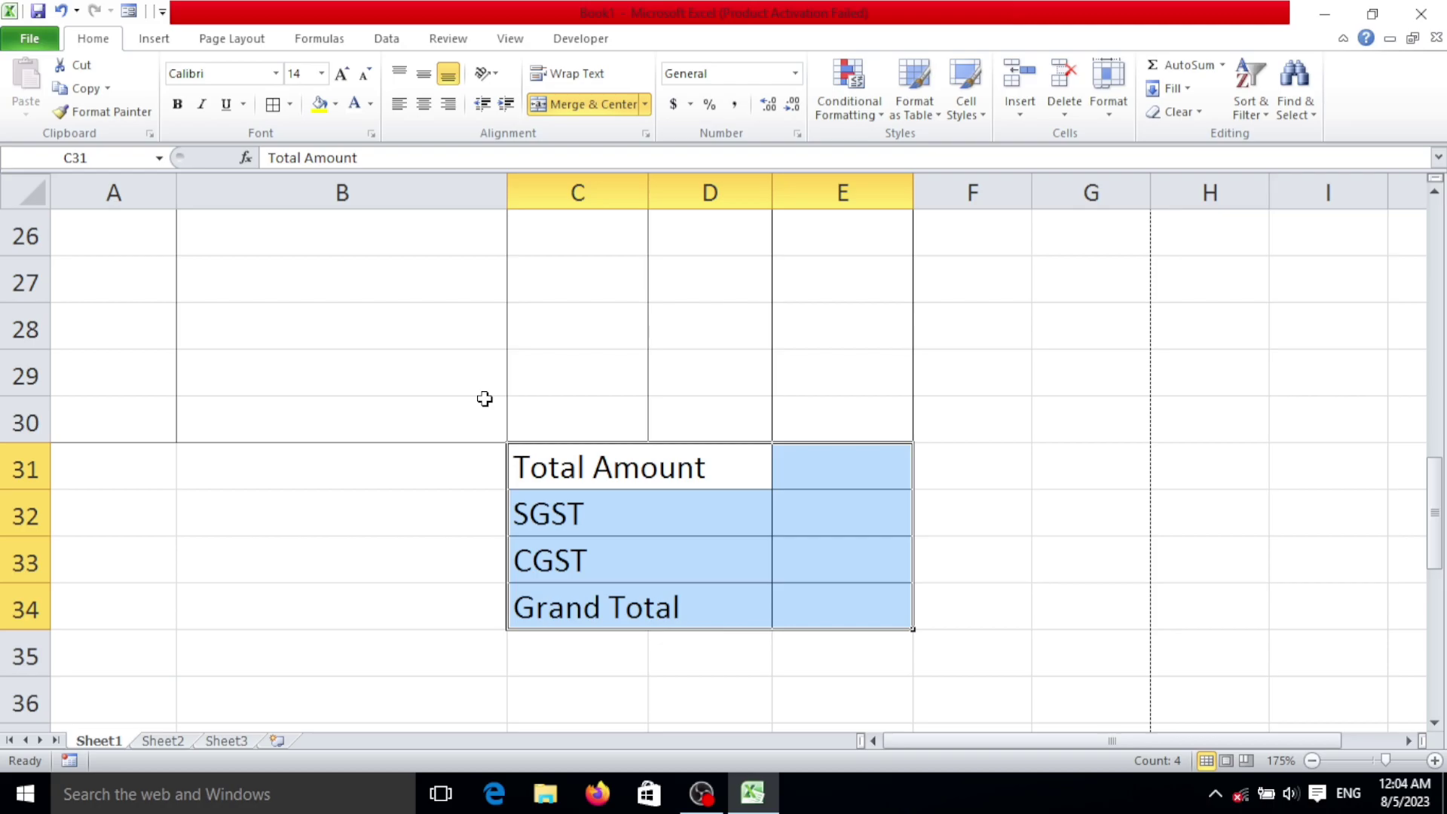
pyautogui.scroll(5, 404, 382)
pyautogui.scroll(-5, 404, 466)
pyautogui.scroll(-2, 628, 375)
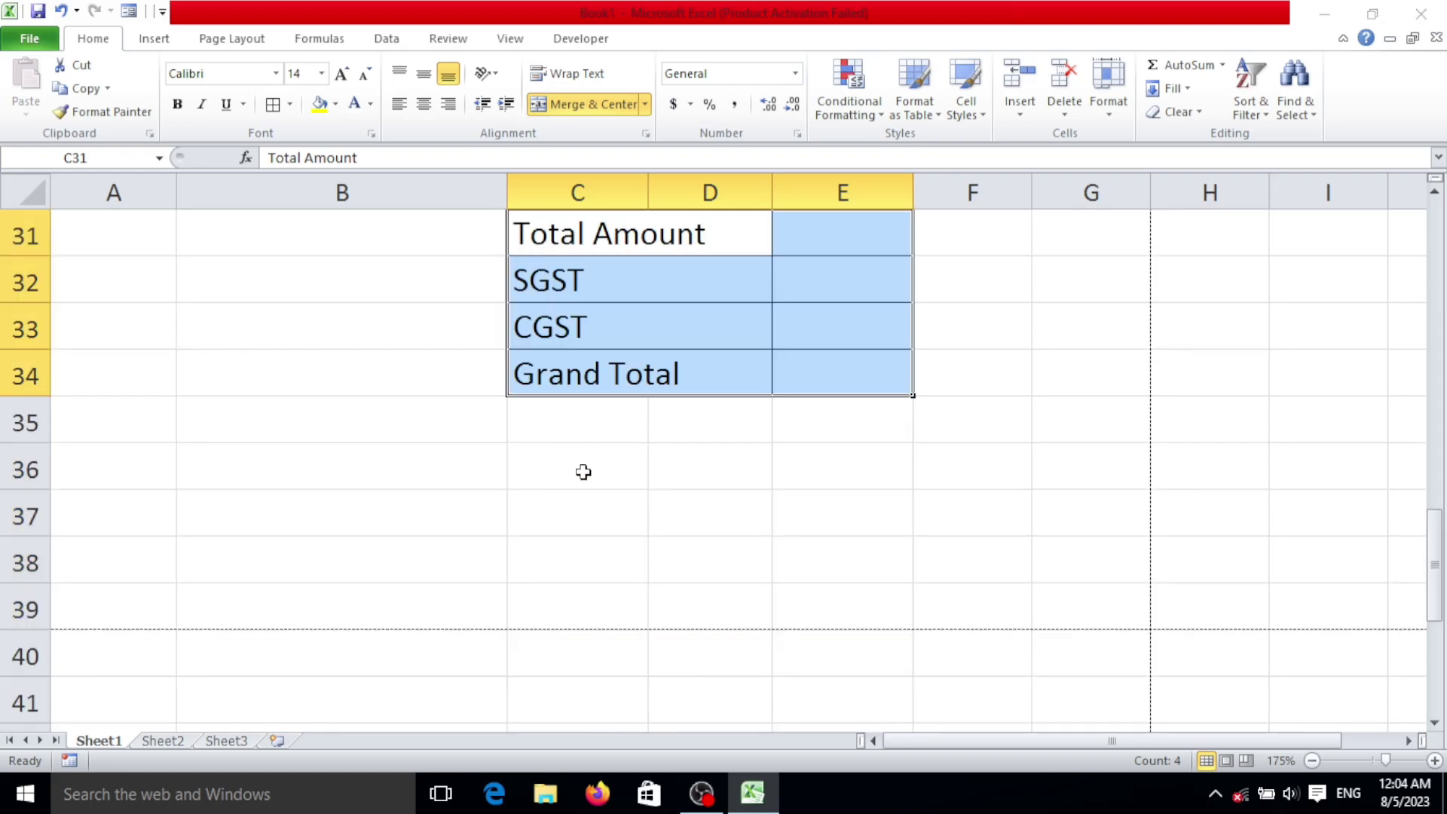
pyautogui.moveTo(575, 504); pyautogui.dragTo(824, 503)
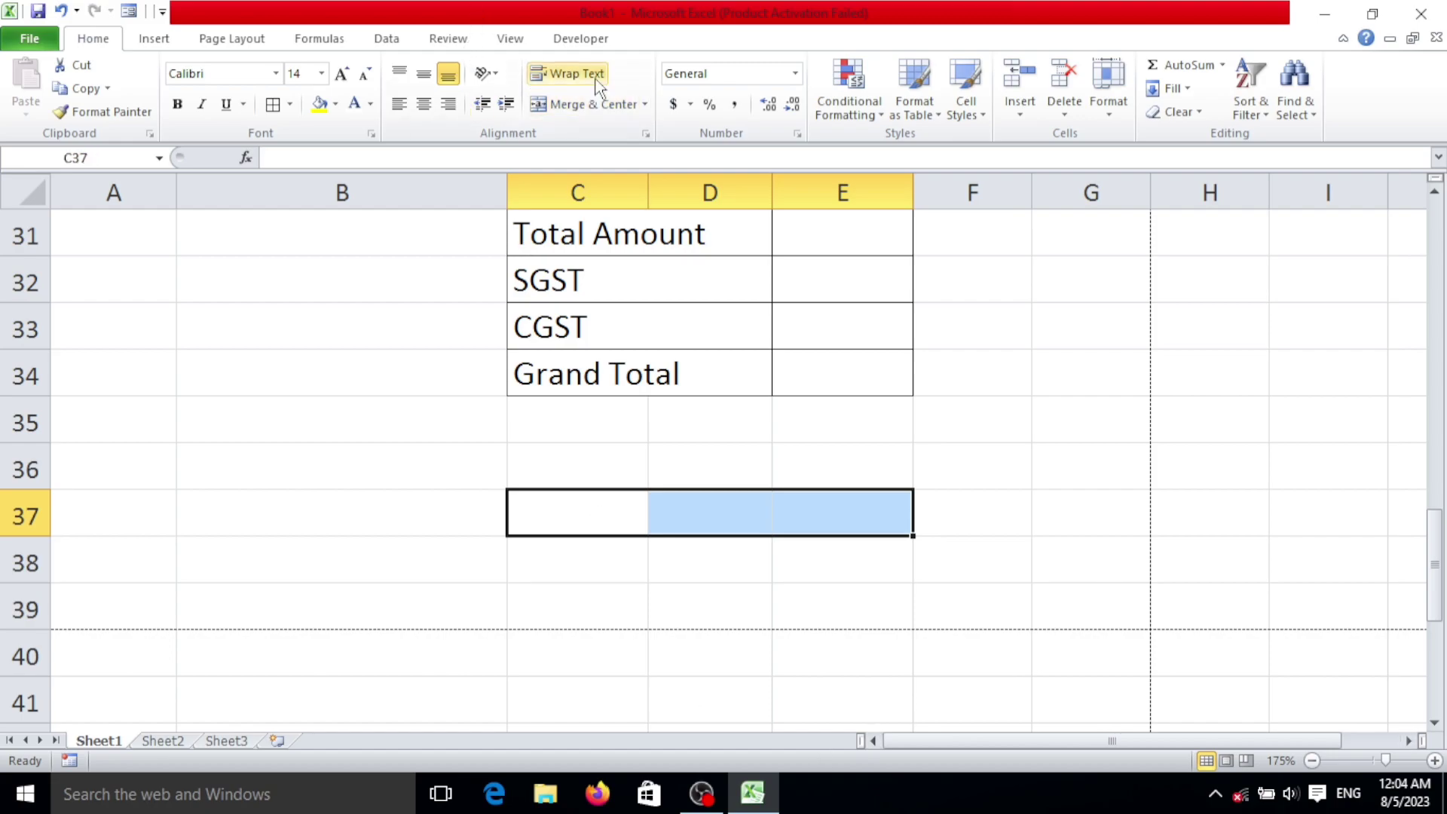
# Step: Merge and centre C37:E37, enter 'Authorized Signatre' there and make it bold
pyautogui.click(588, 105)
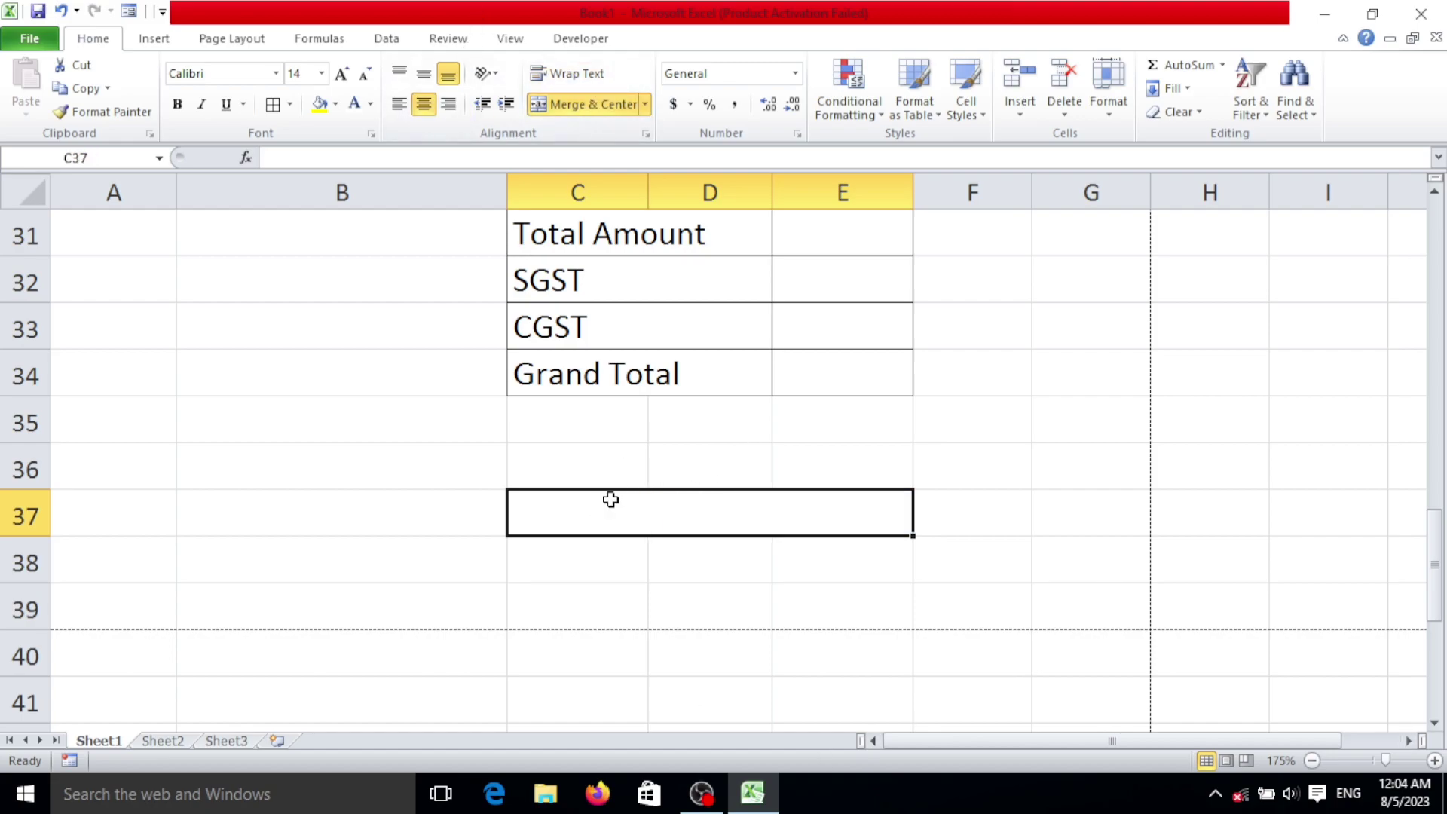
pyautogui.write('A')
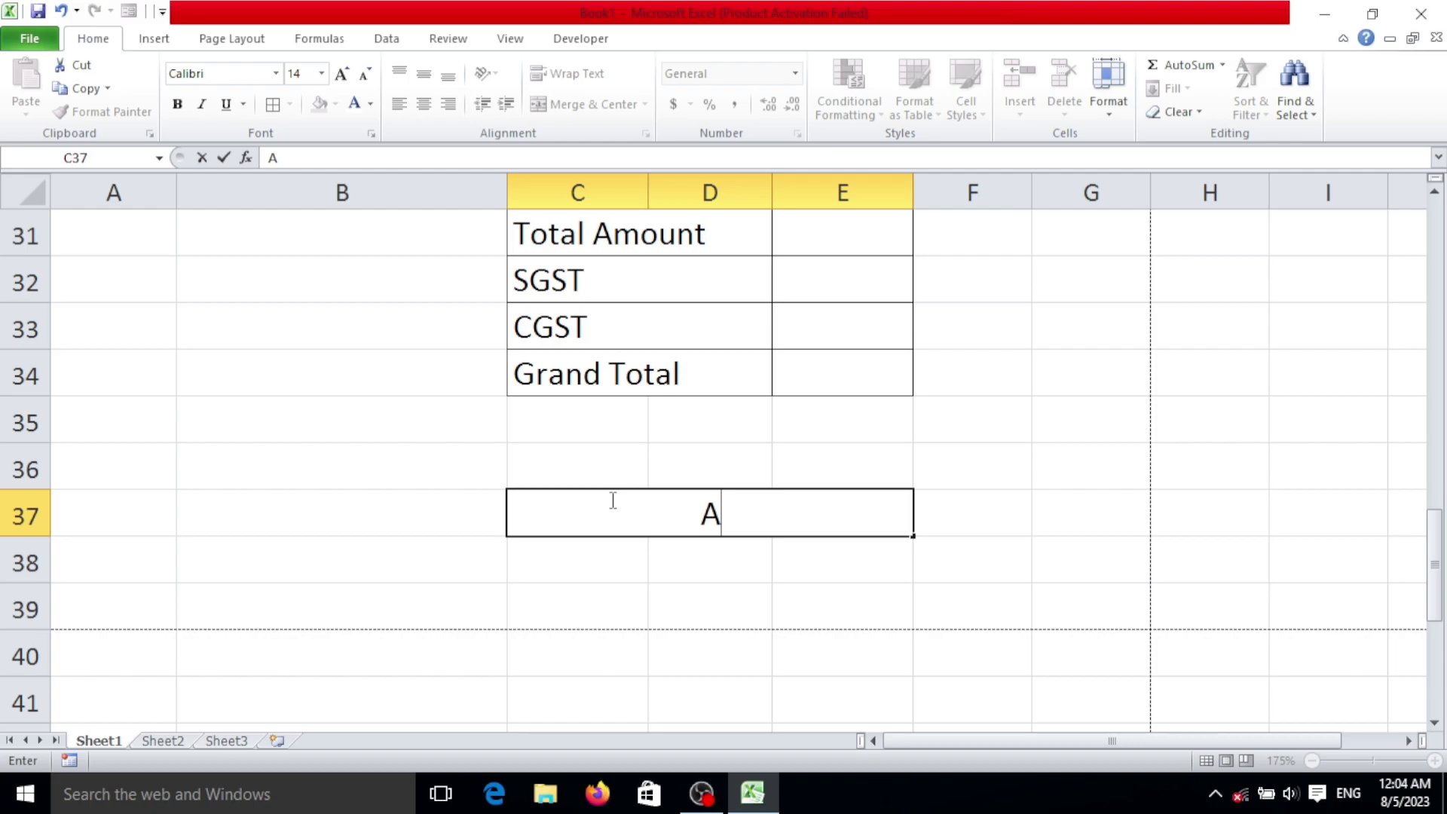
pyautogui.write('uthori')
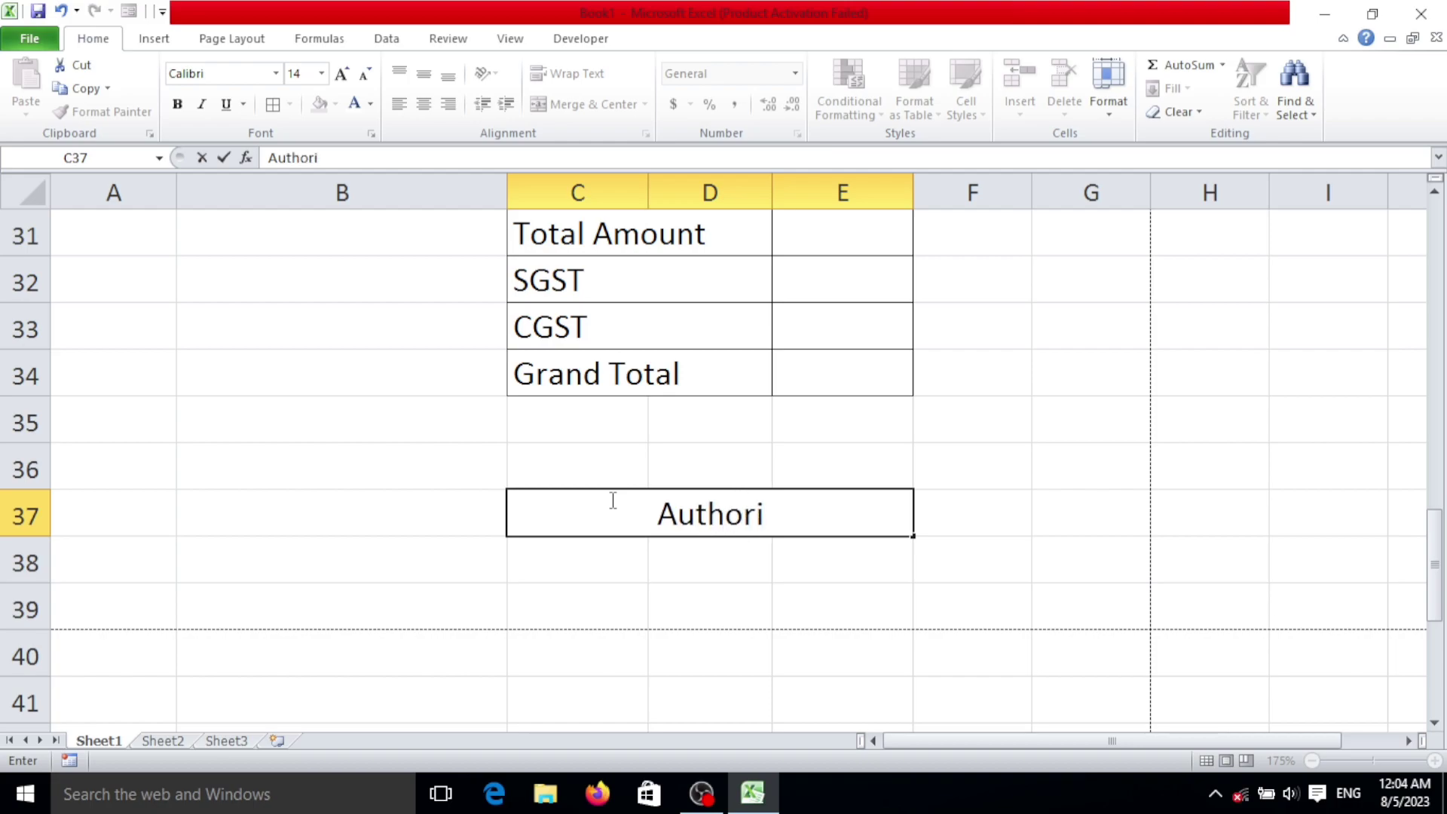
pyautogui.write('zed')
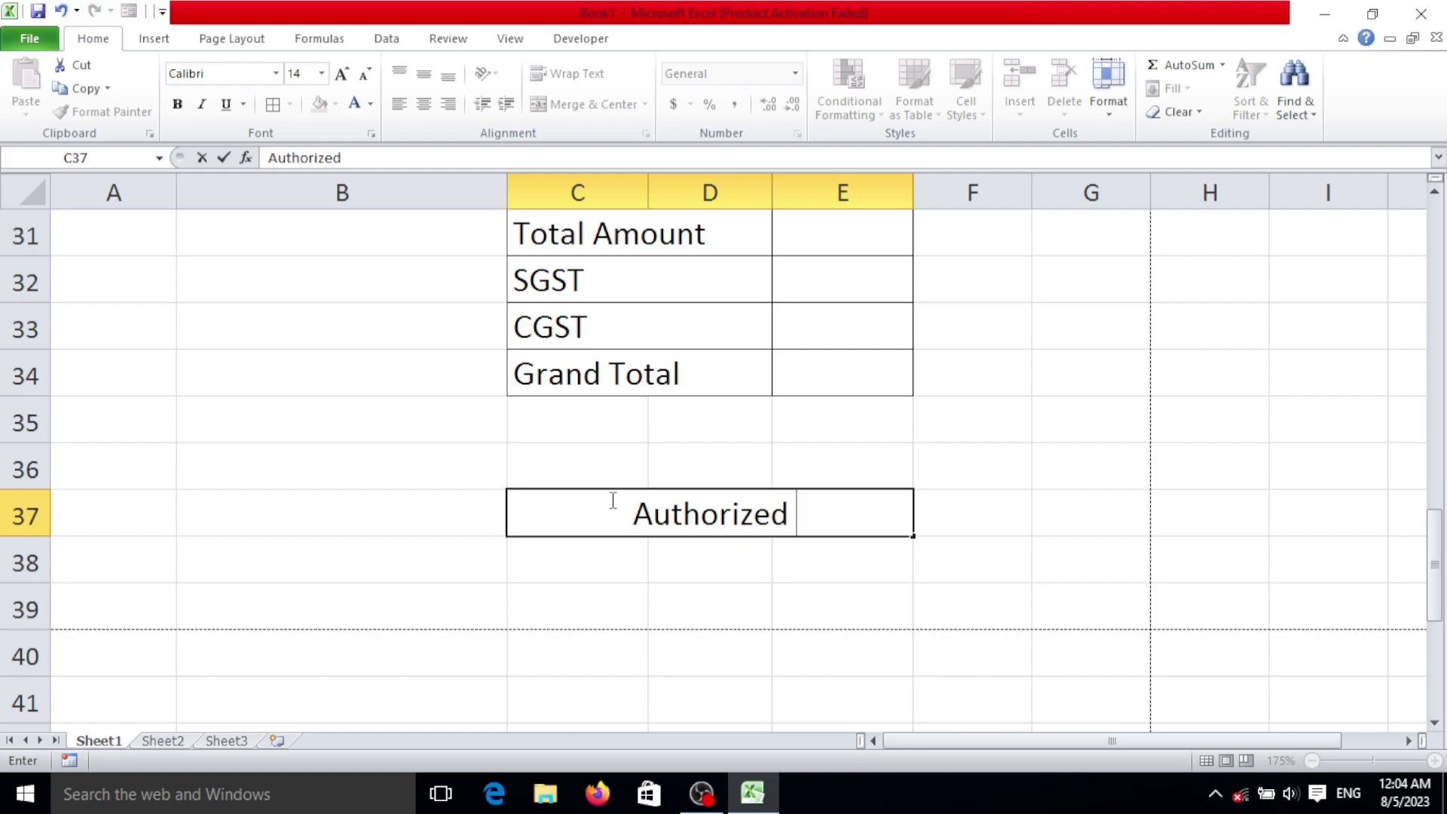
pyautogui.write(' Sigan')
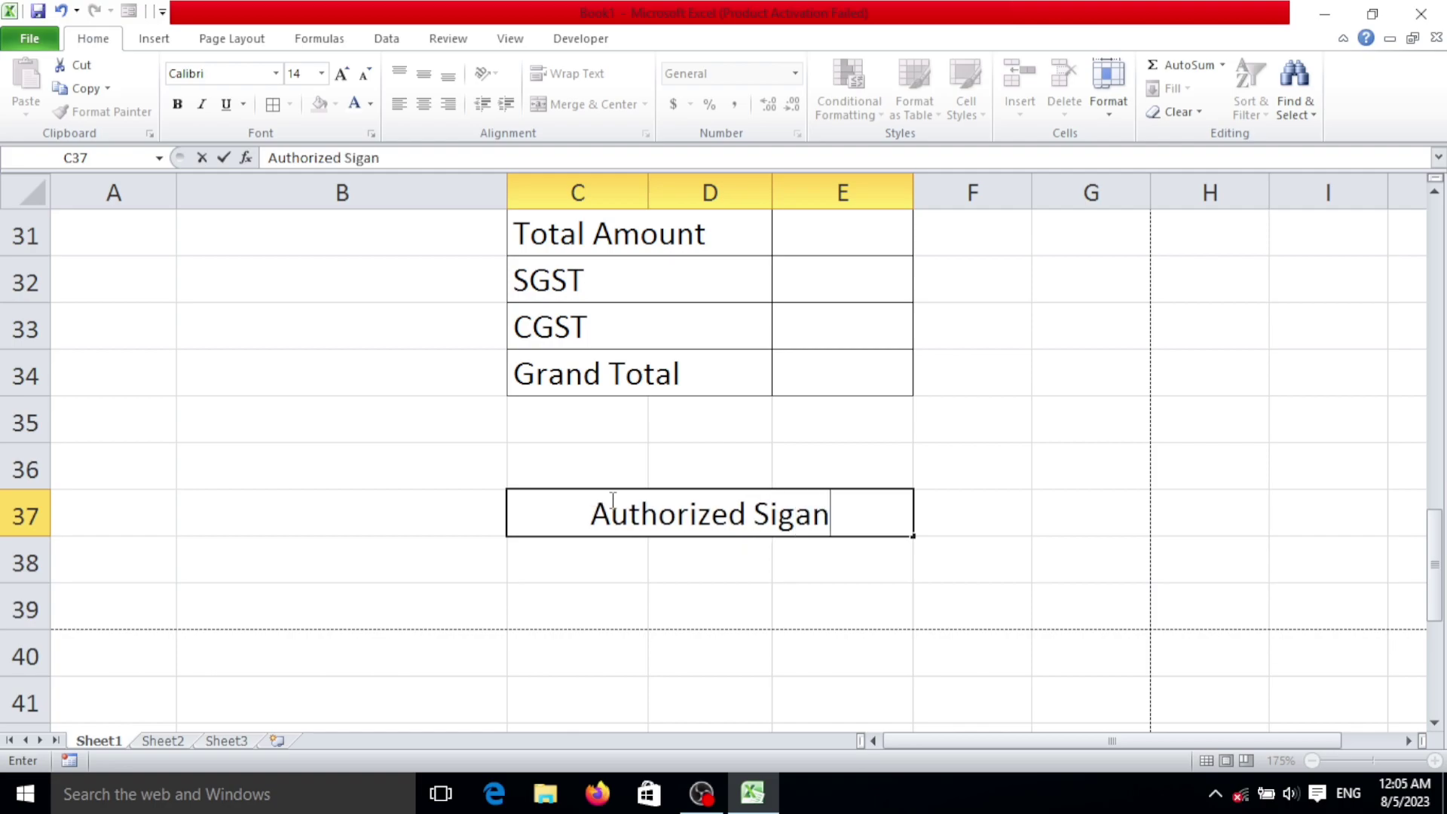
pyautogui.press('BackSpace')
pyautogui.press('BackSpace')
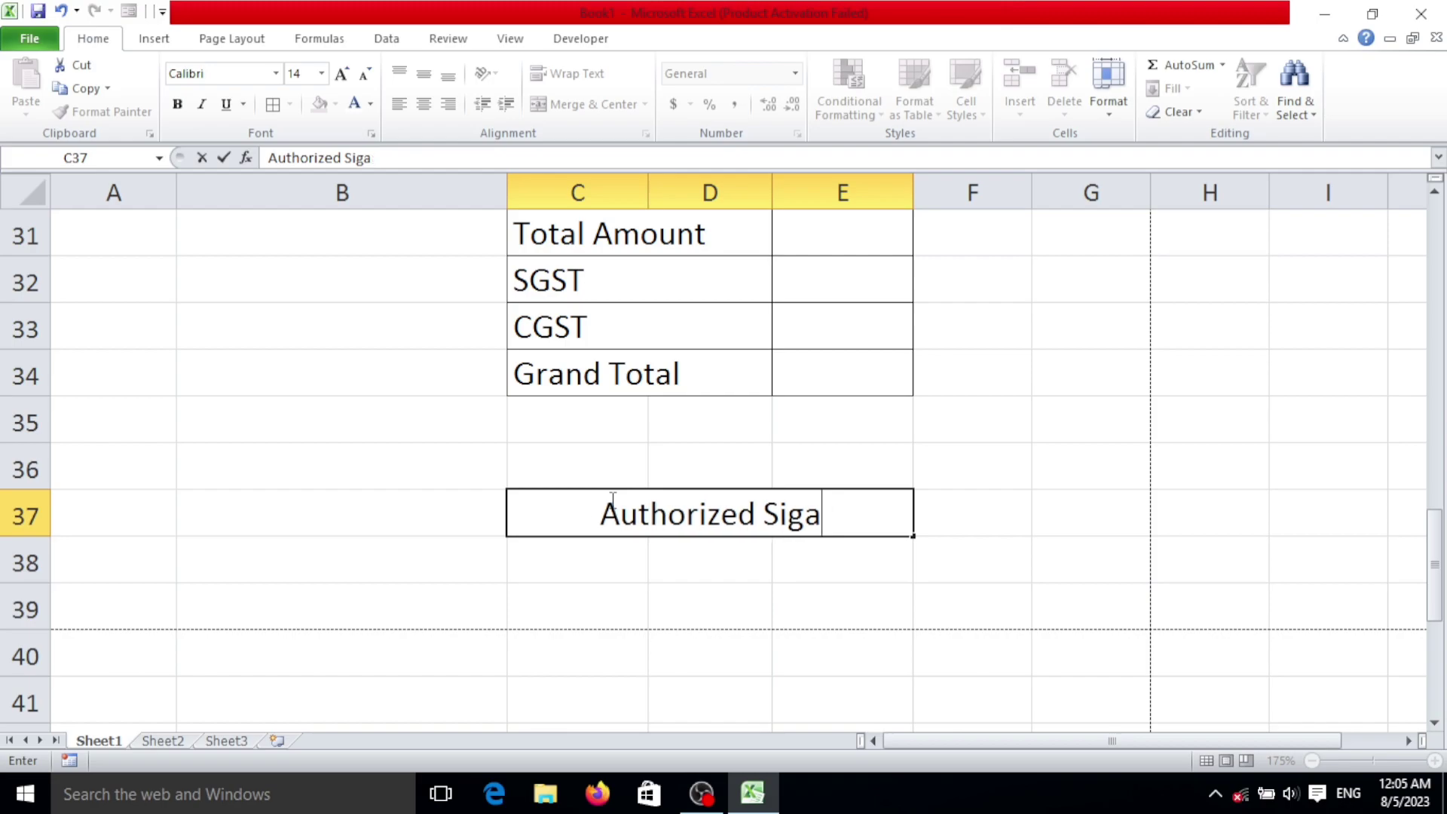
pyautogui.write('natue')
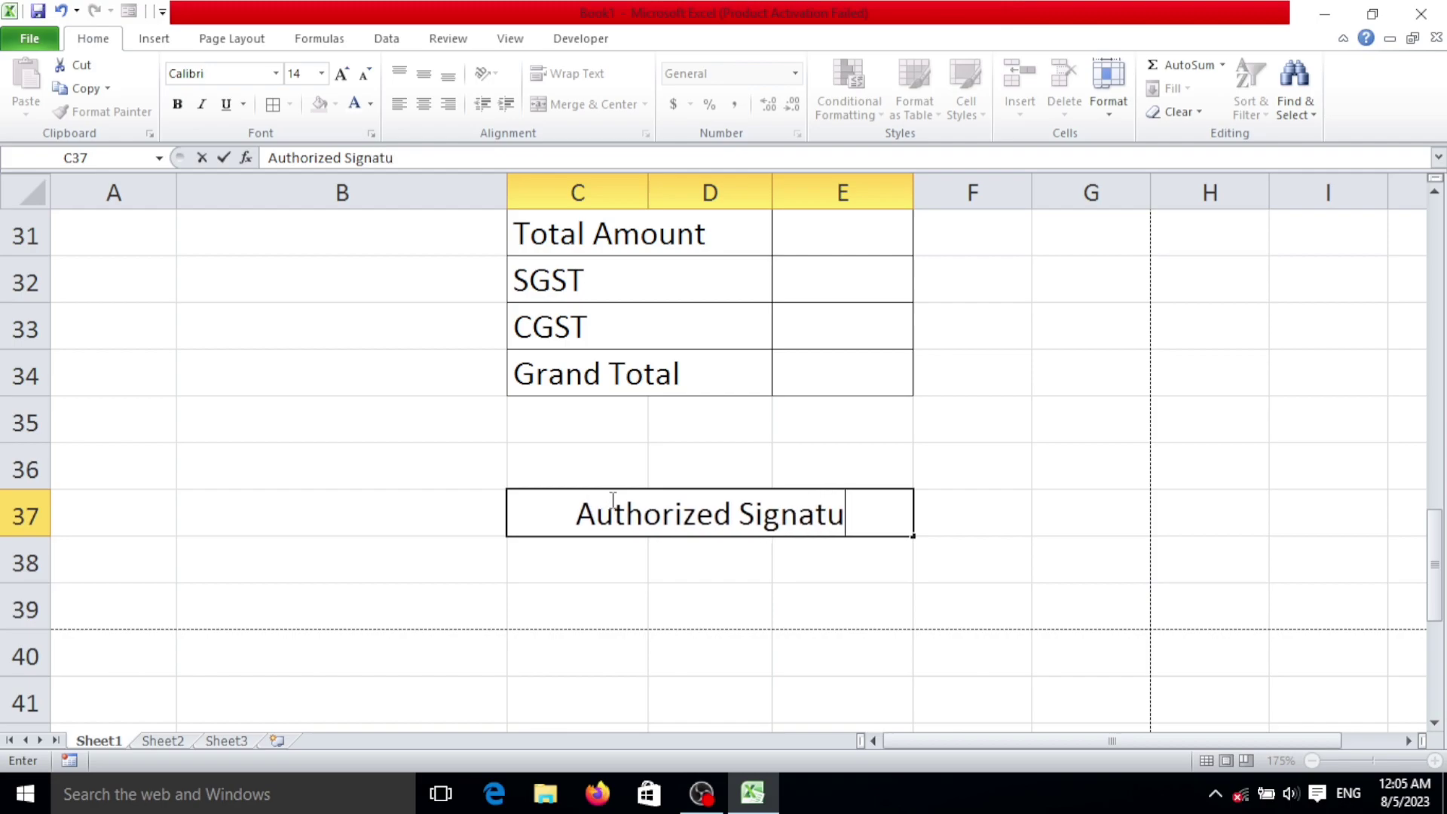
pyautogui.press('BackSpace')
pyautogui.press('BackSpace')
pyautogui.write('re')
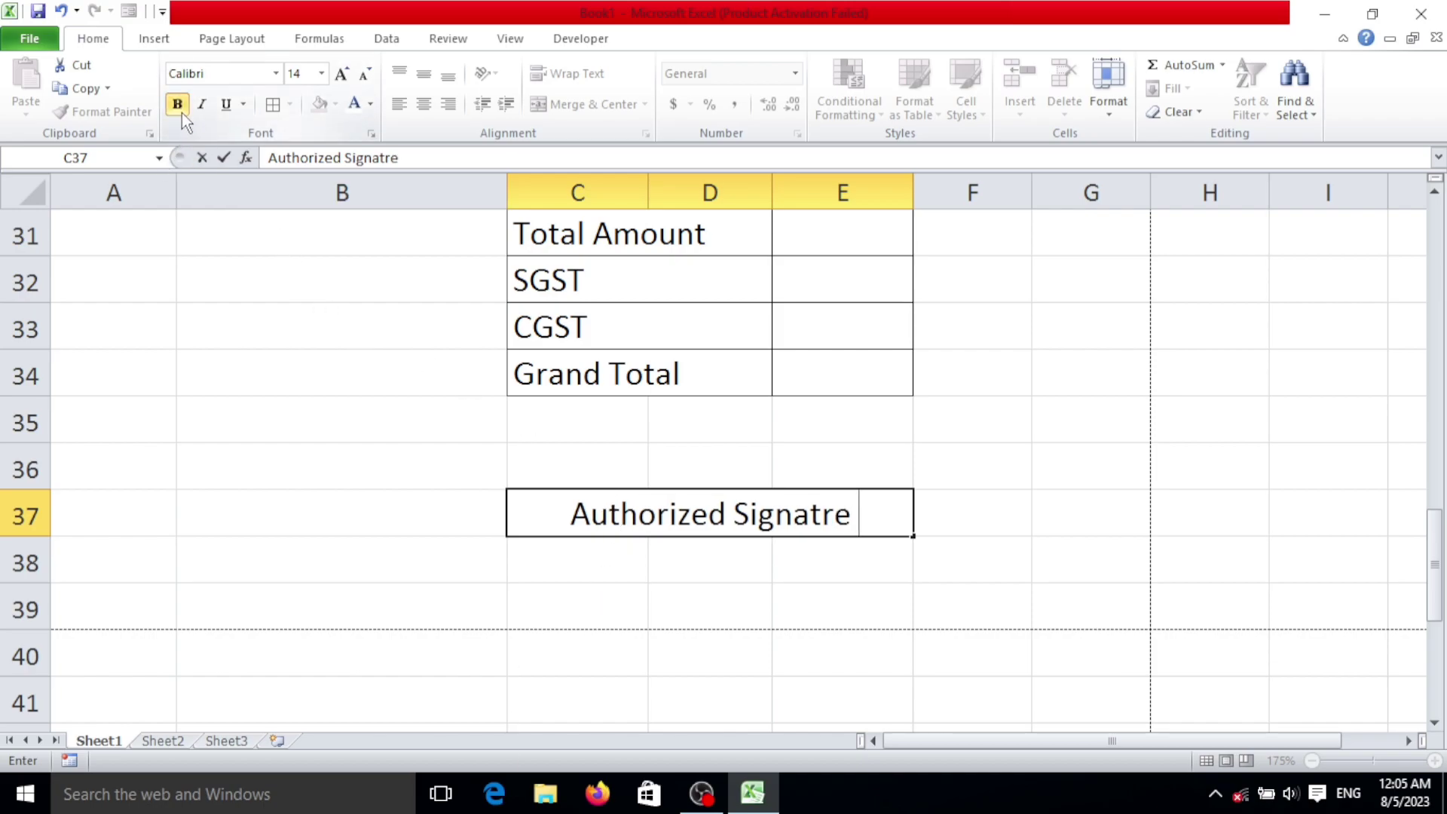
pyautogui.click(980, 565)
pyautogui.click(789, 513)
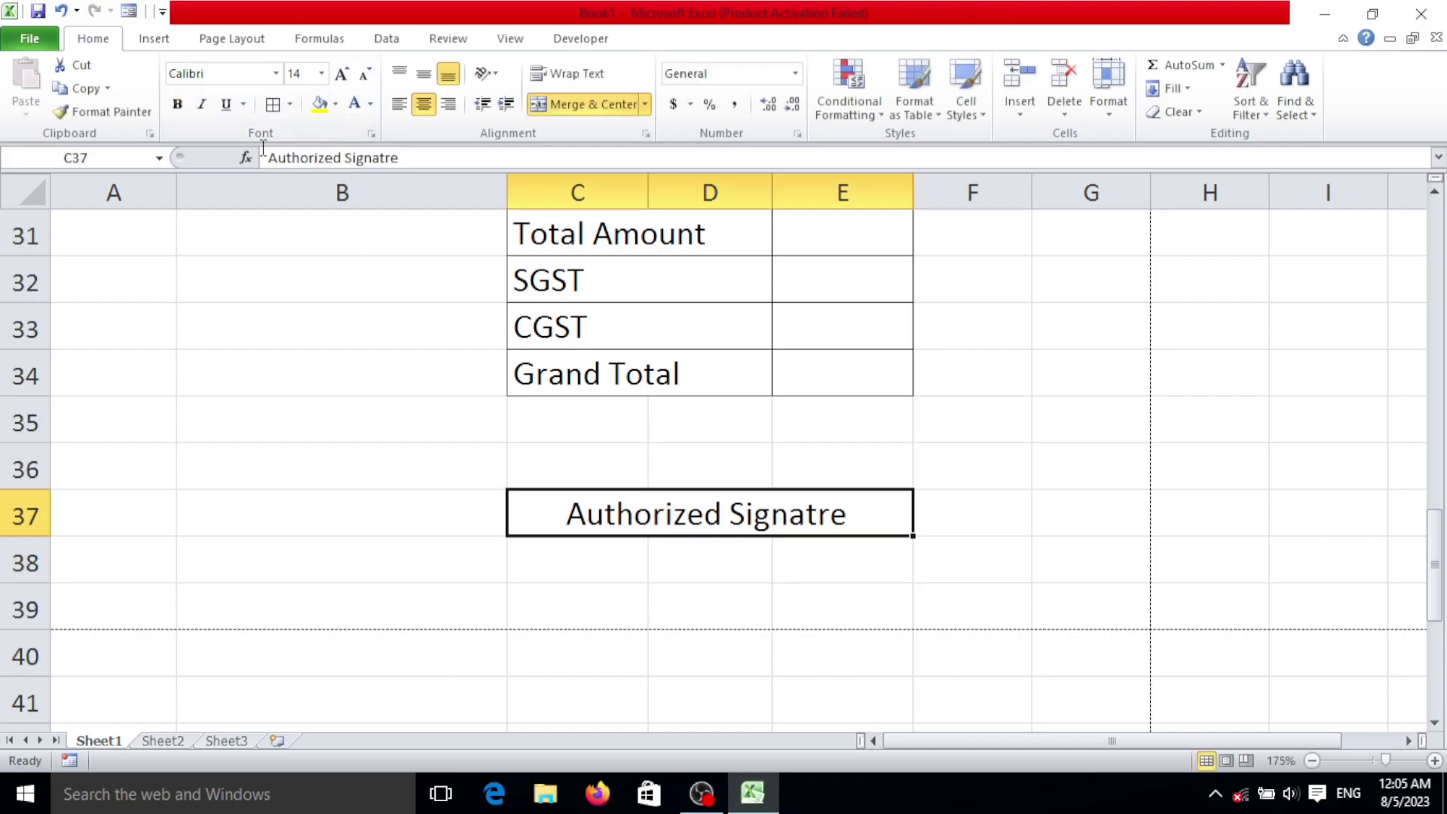
pyautogui.click(168, 107)
pyautogui.moveTo(603, 468); pyautogui.dragTo(870, 471)
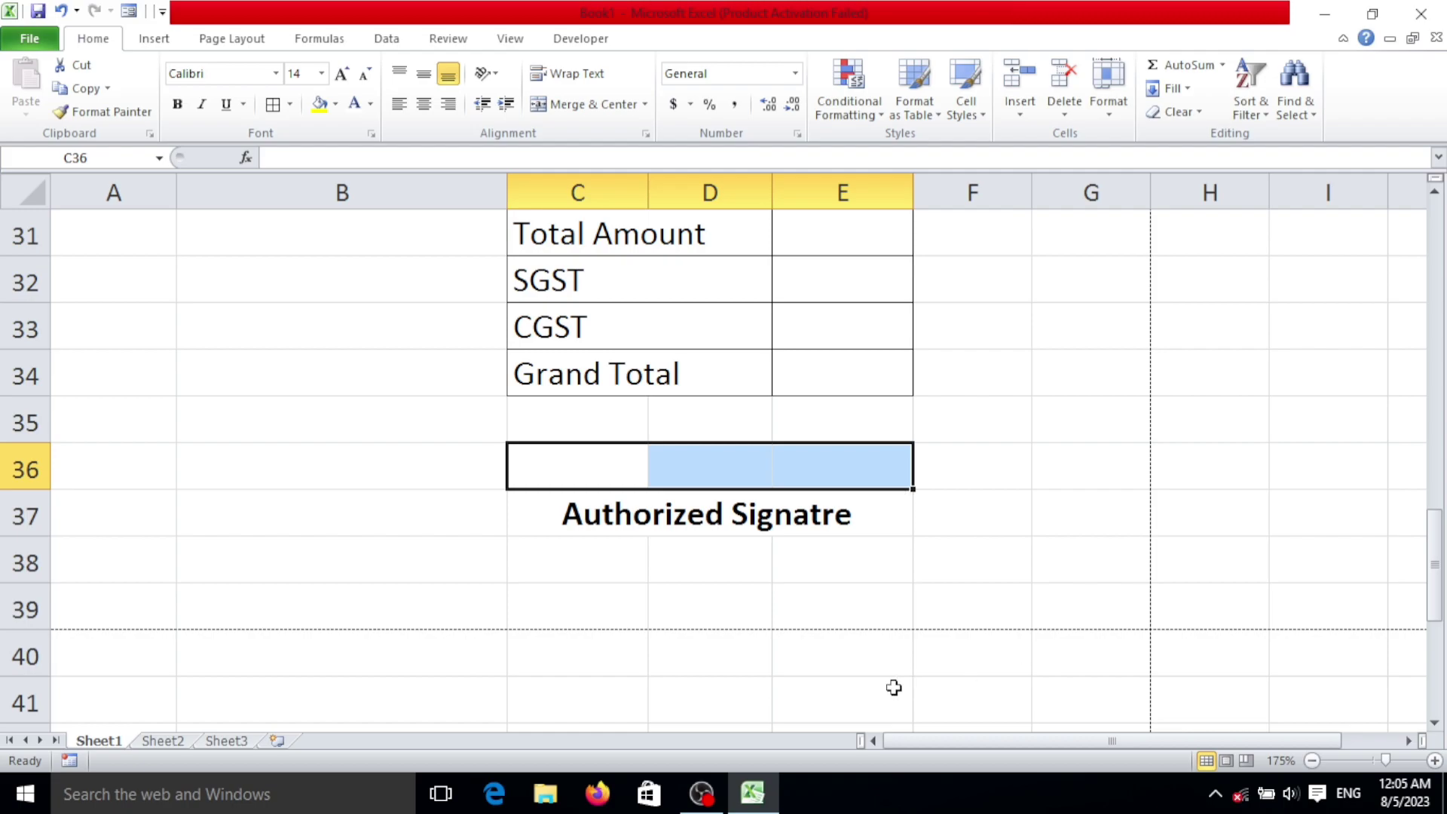
# Step: Add a merged, centred underscore signature line in C36:E36, then open the print preview
pyautogui.click(581, 103)
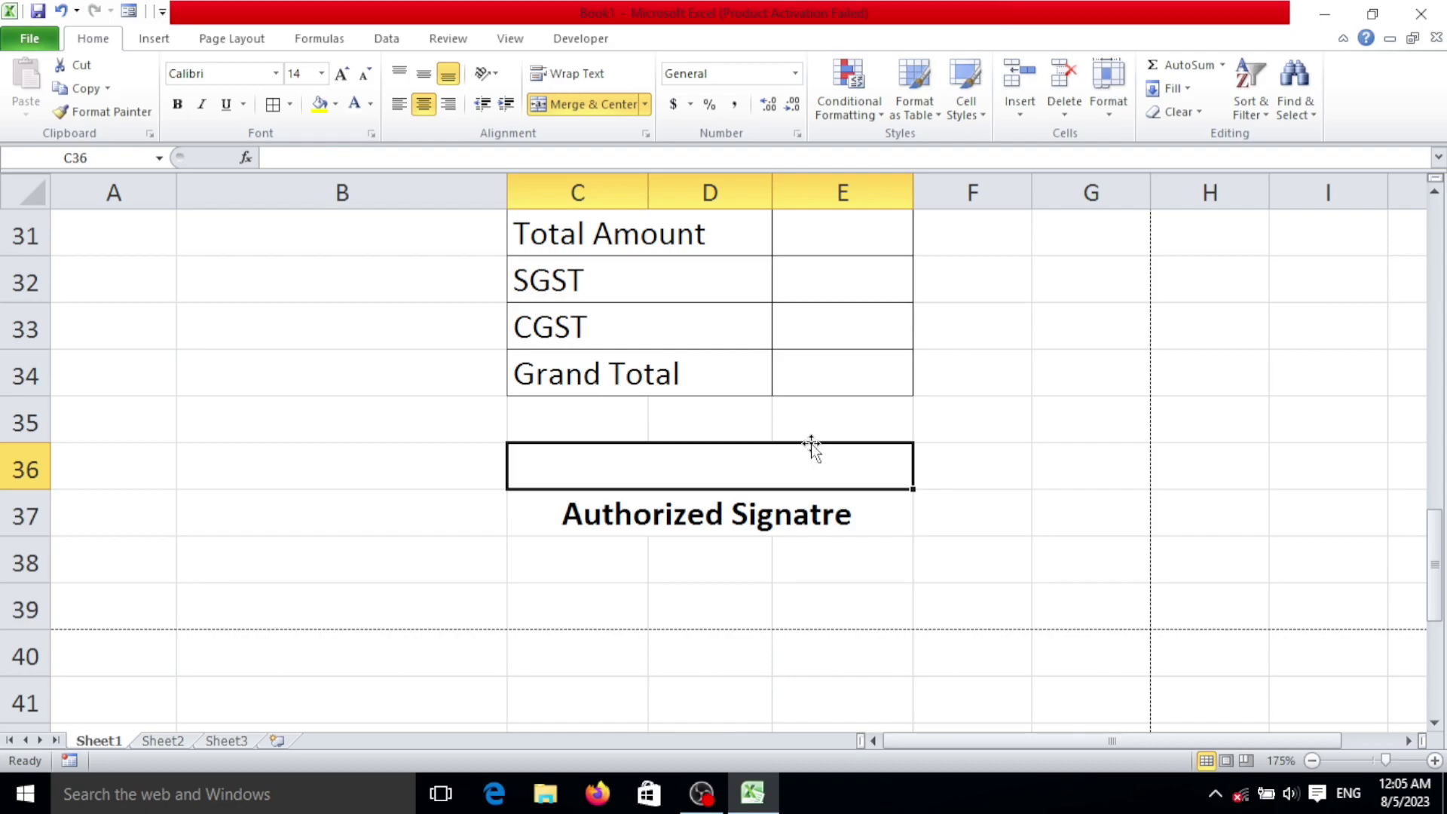
pyautogui.write('____')
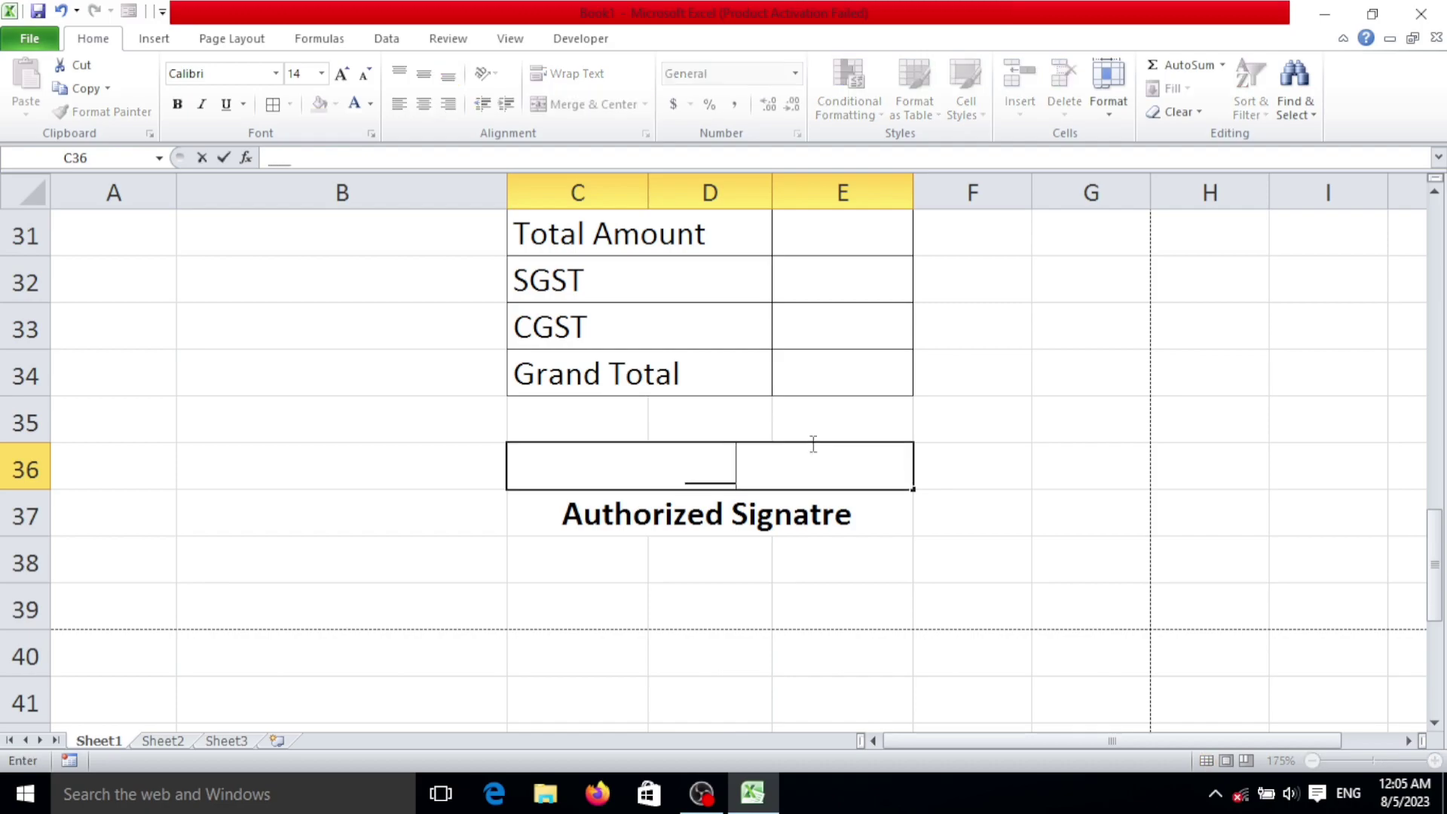
pyautogui.write('__________________________')
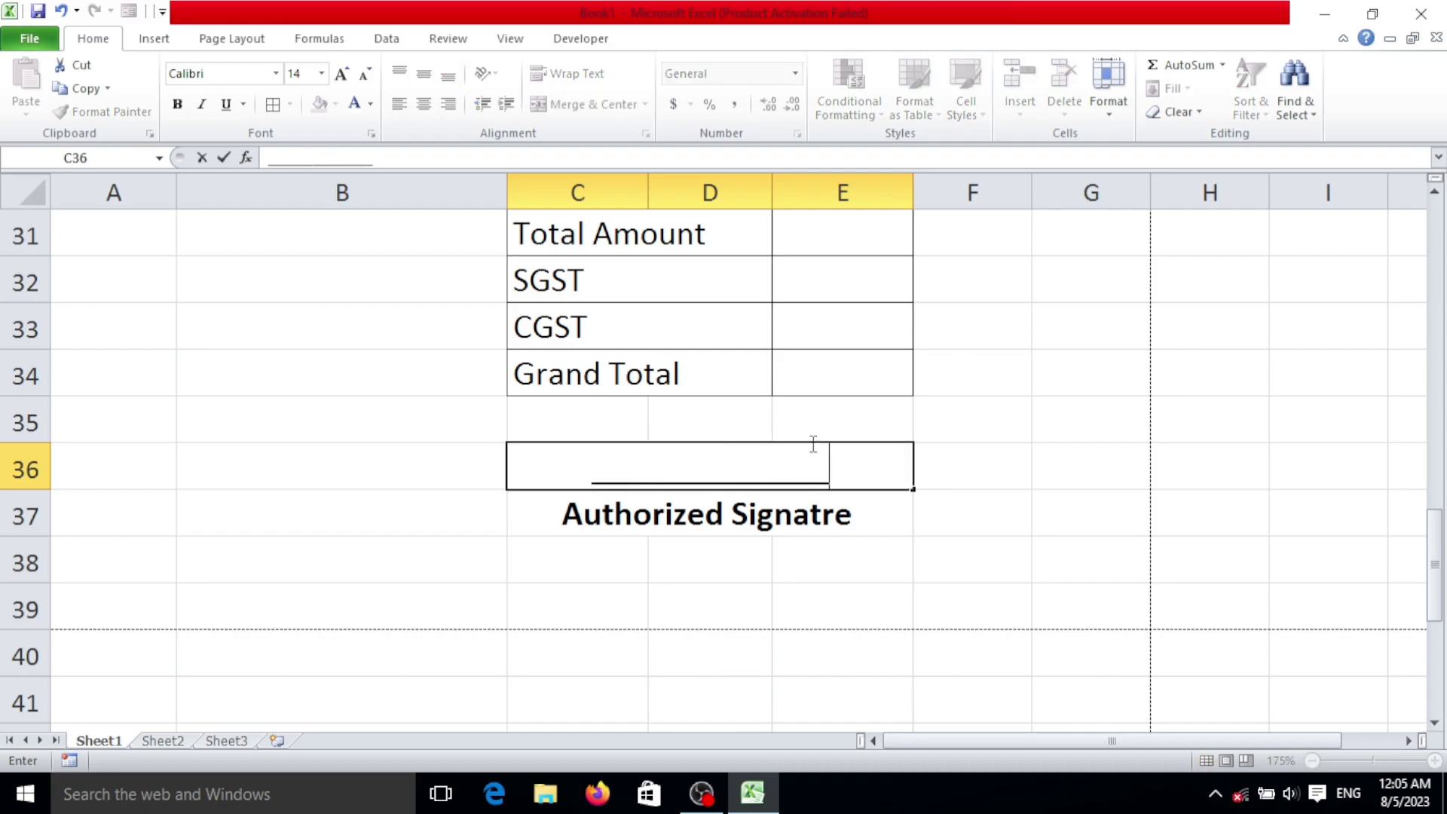
pyautogui.press('BackSpace')
pyautogui.press('BackSpace')
pyautogui.press('BackSpace')
pyautogui.click(872, 526)
pyautogui.click(921, 462)
pyautogui.scroll(8, 830, 390)
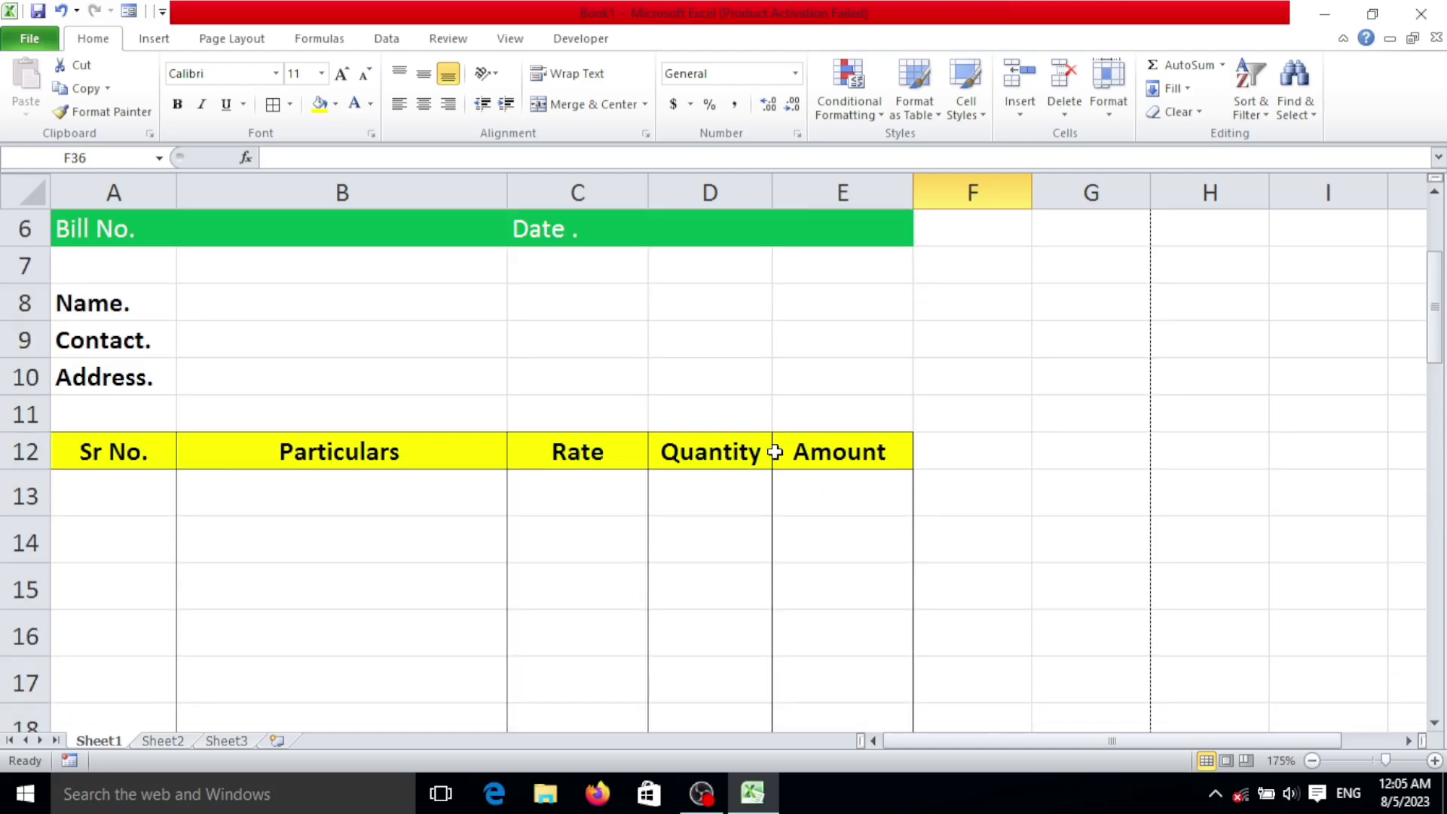
pyautogui.hotkey('ctrl', 'p')
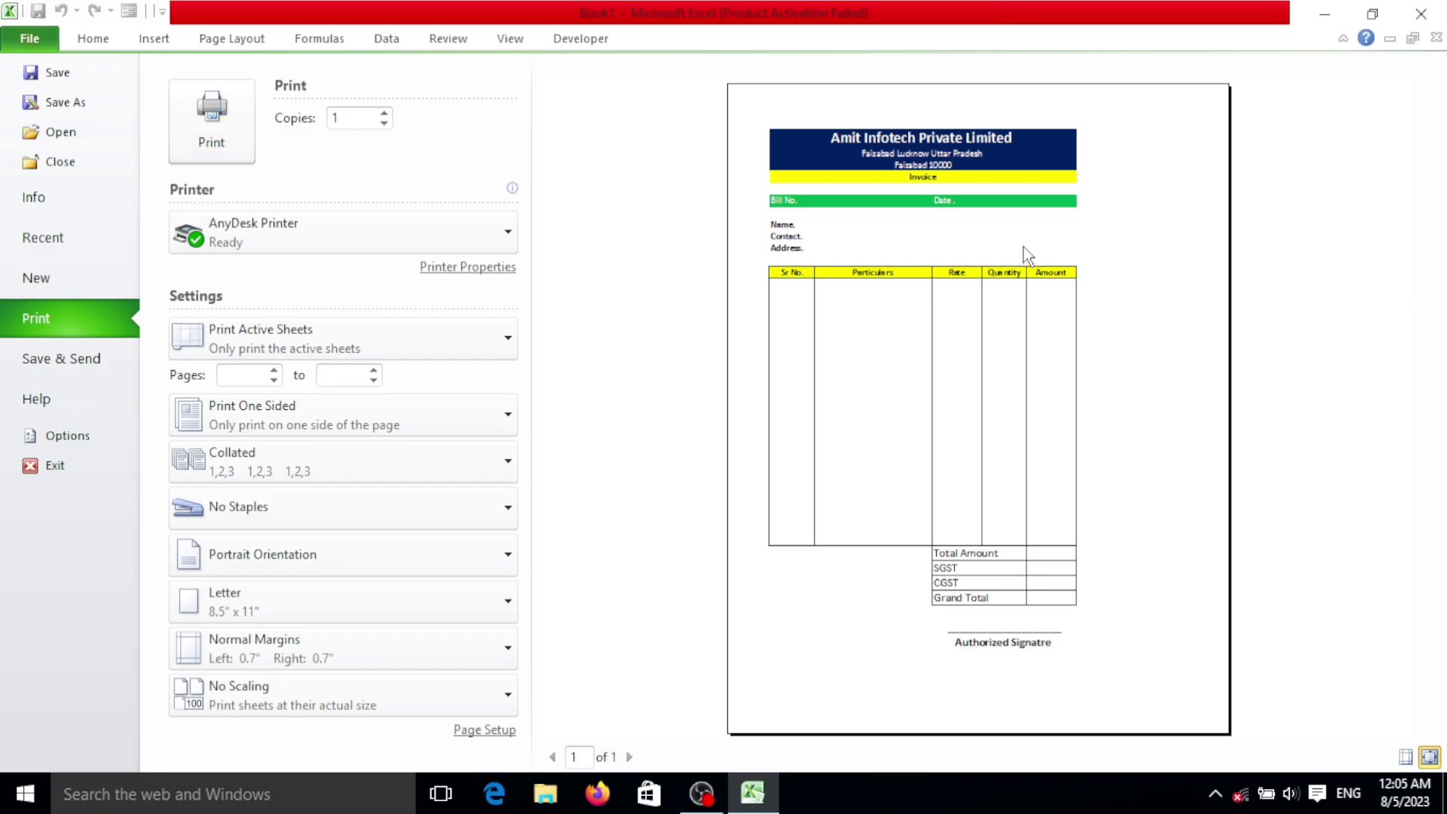
# Step: Exit print preview back to the worksheet and select Particulars cell B13
pyautogui.click(102, 47)
pyautogui.keyDown('ctrl'); pyautogui.scroll(-2, 511, 461); pyautogui.keyUp('ctrl')
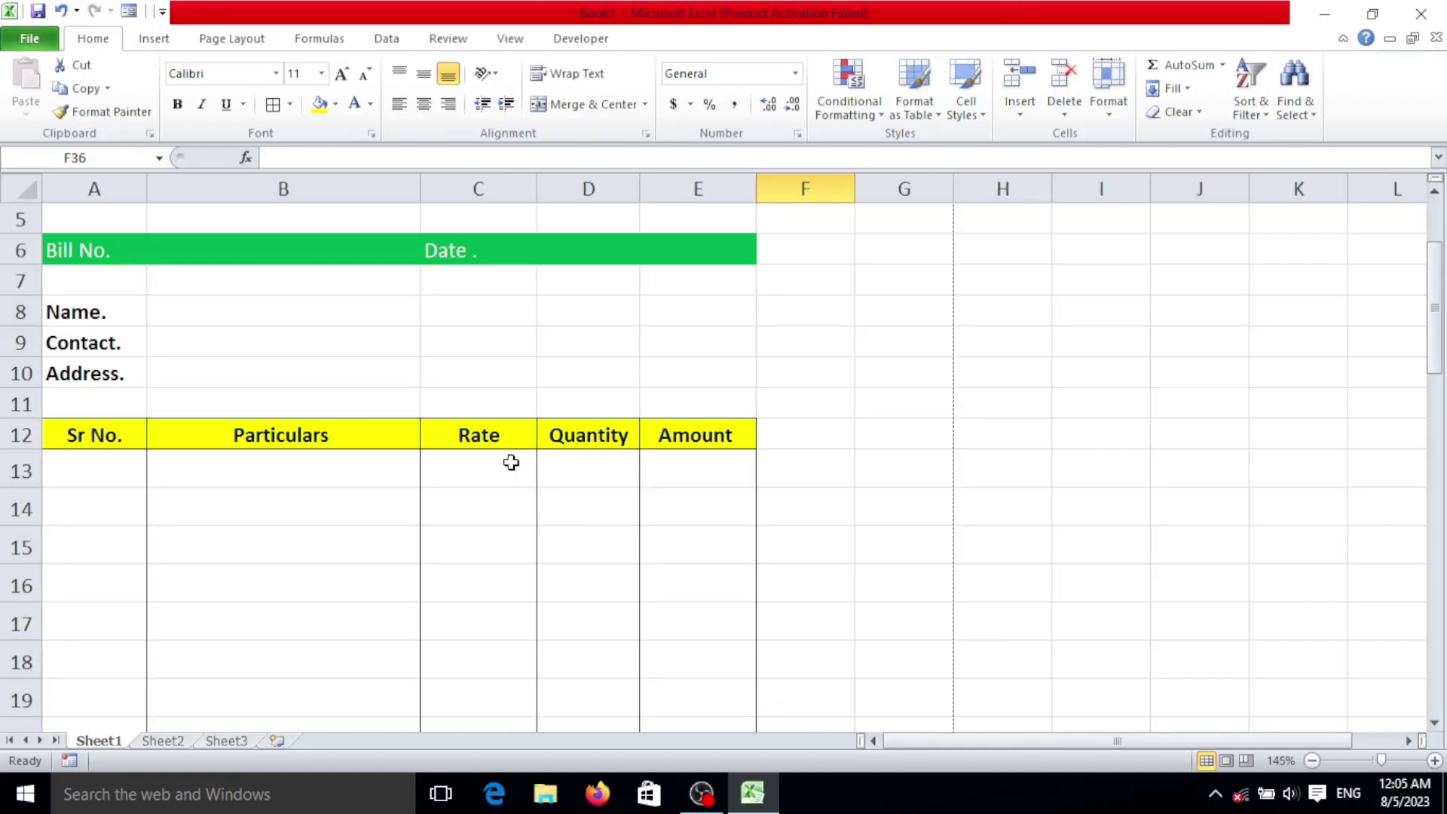
pyautogui.scroll(2, 518, 520)
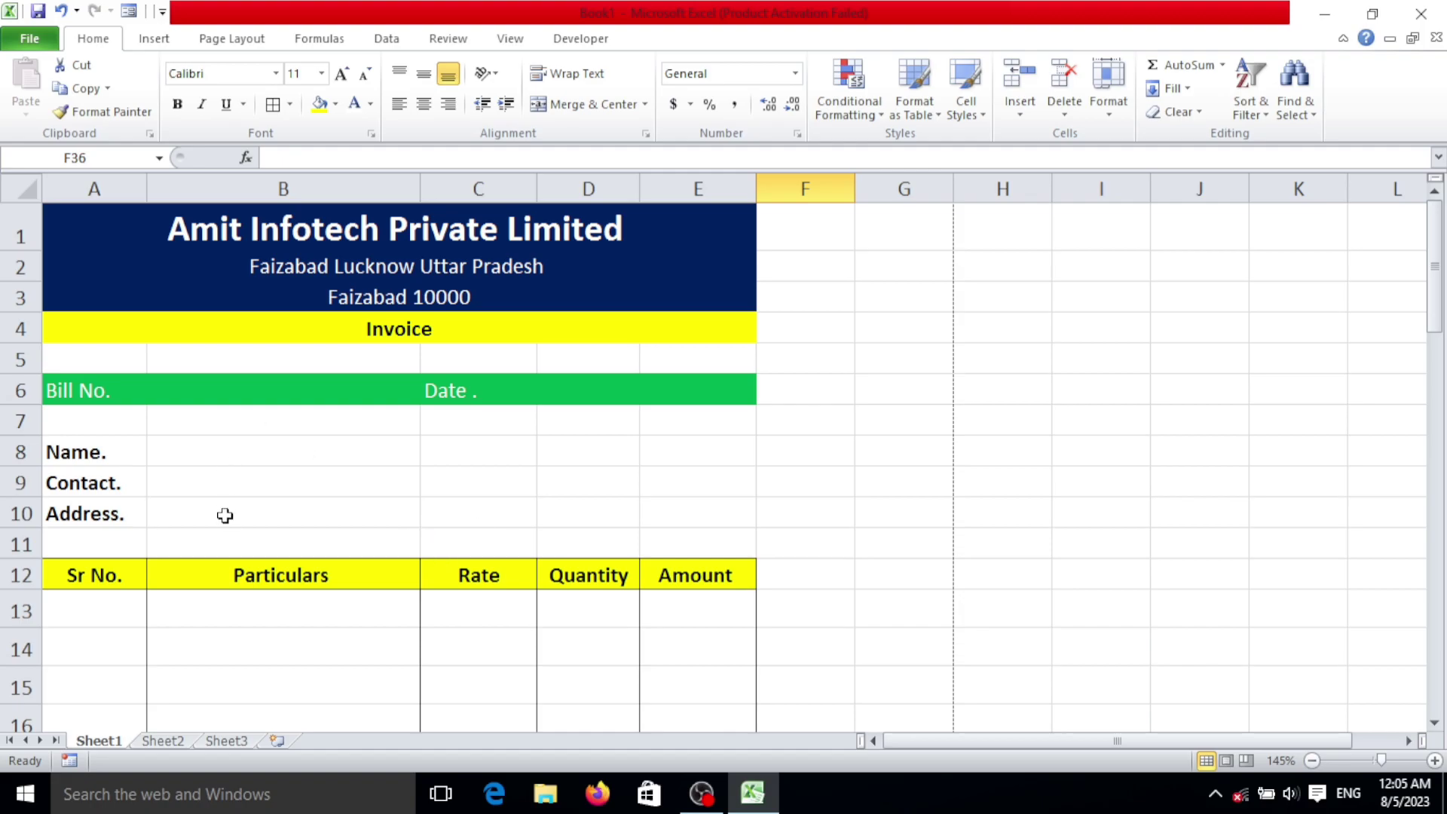
pyautogui.scroll(-4, 227, 514)
pyautogui.click(255, 281)
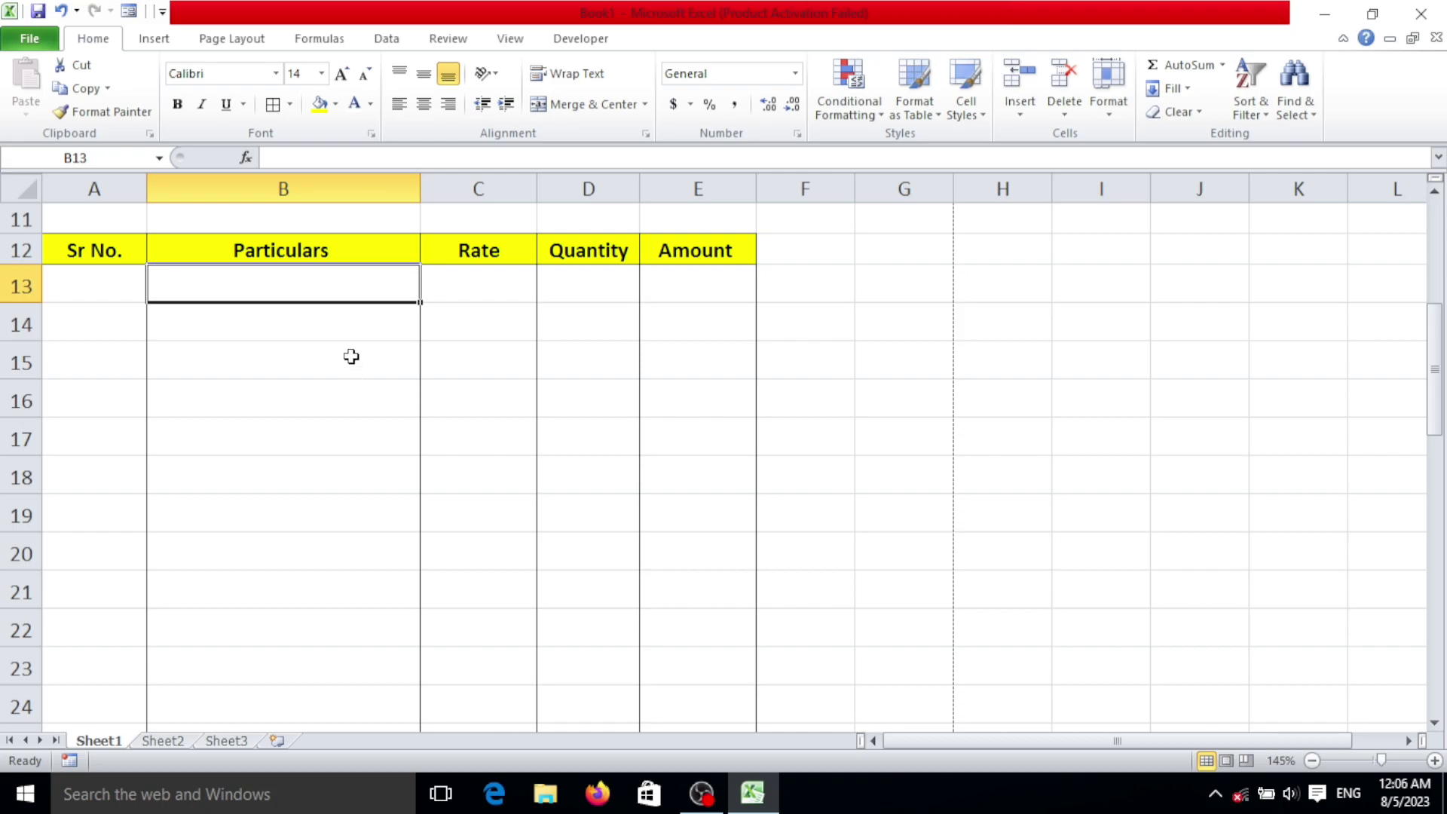
pyautogui.scroll(-7, 351, 357)
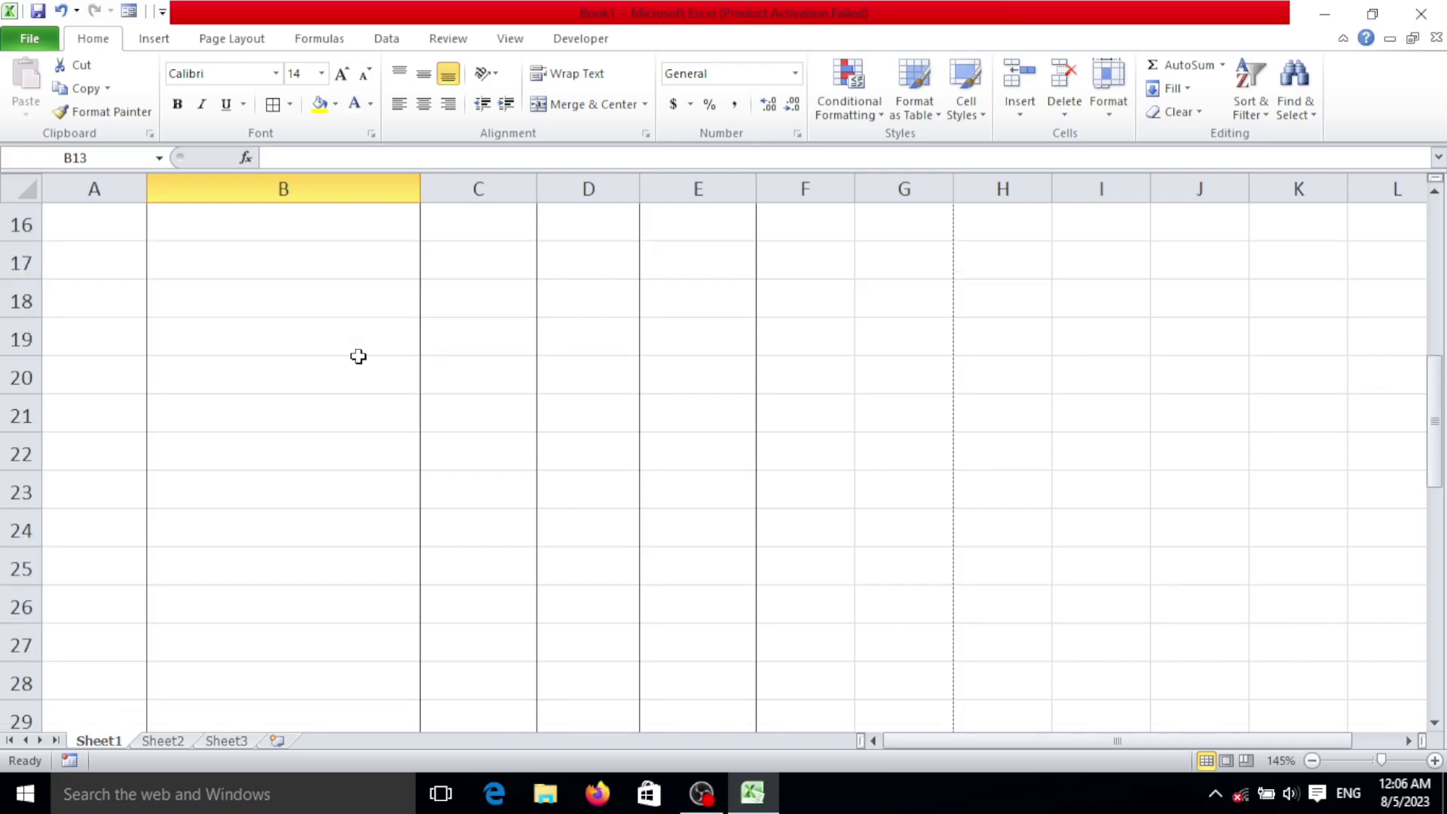
pyautogui.scroll(10, 380, 383)
pyautogui.scroll(-3, 386, 443)
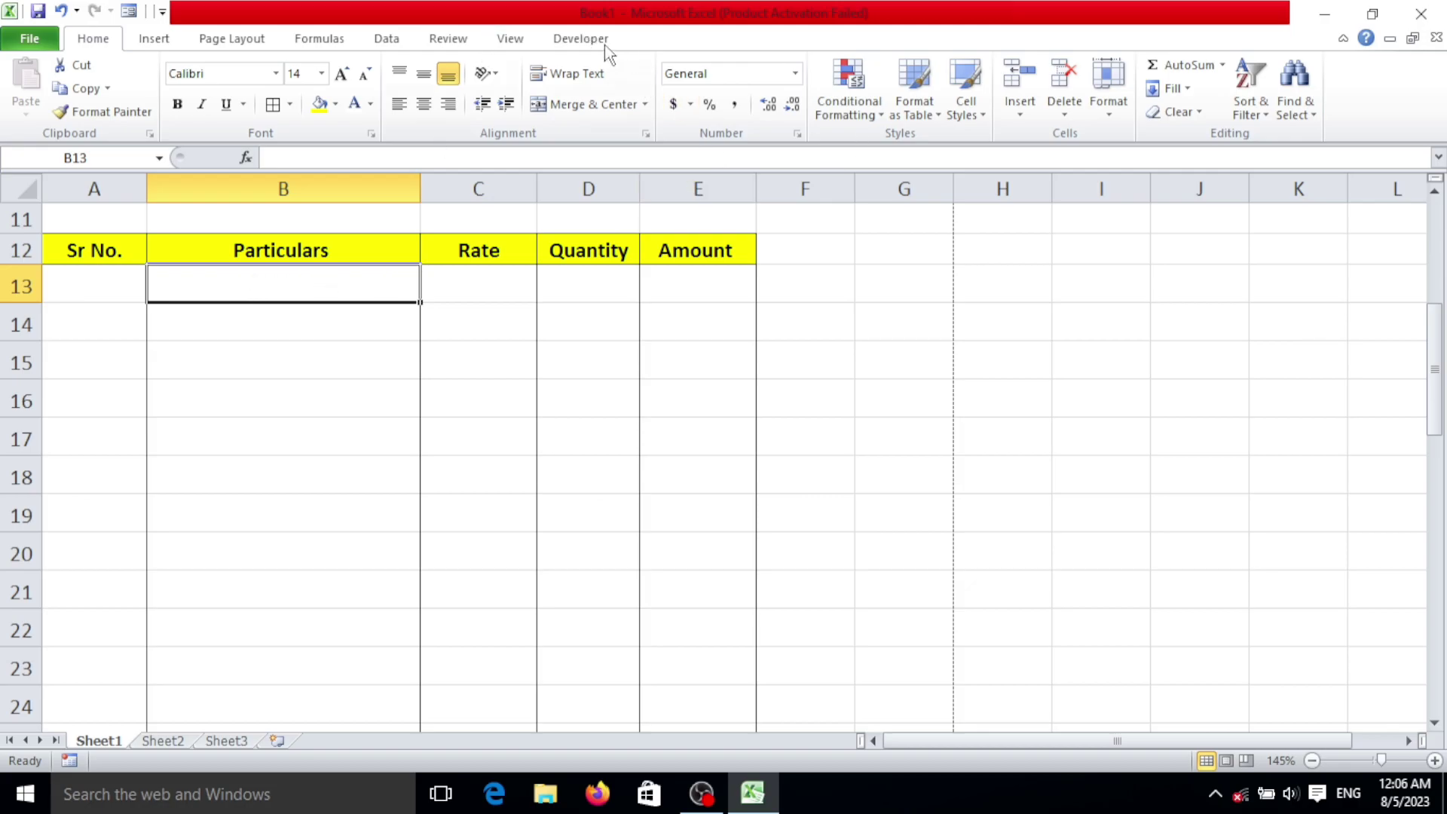
# Step: Give B13 list validation sourced from Sheet2!A2:A6 and test its product dropdown
pyautogui.click(404, 36)
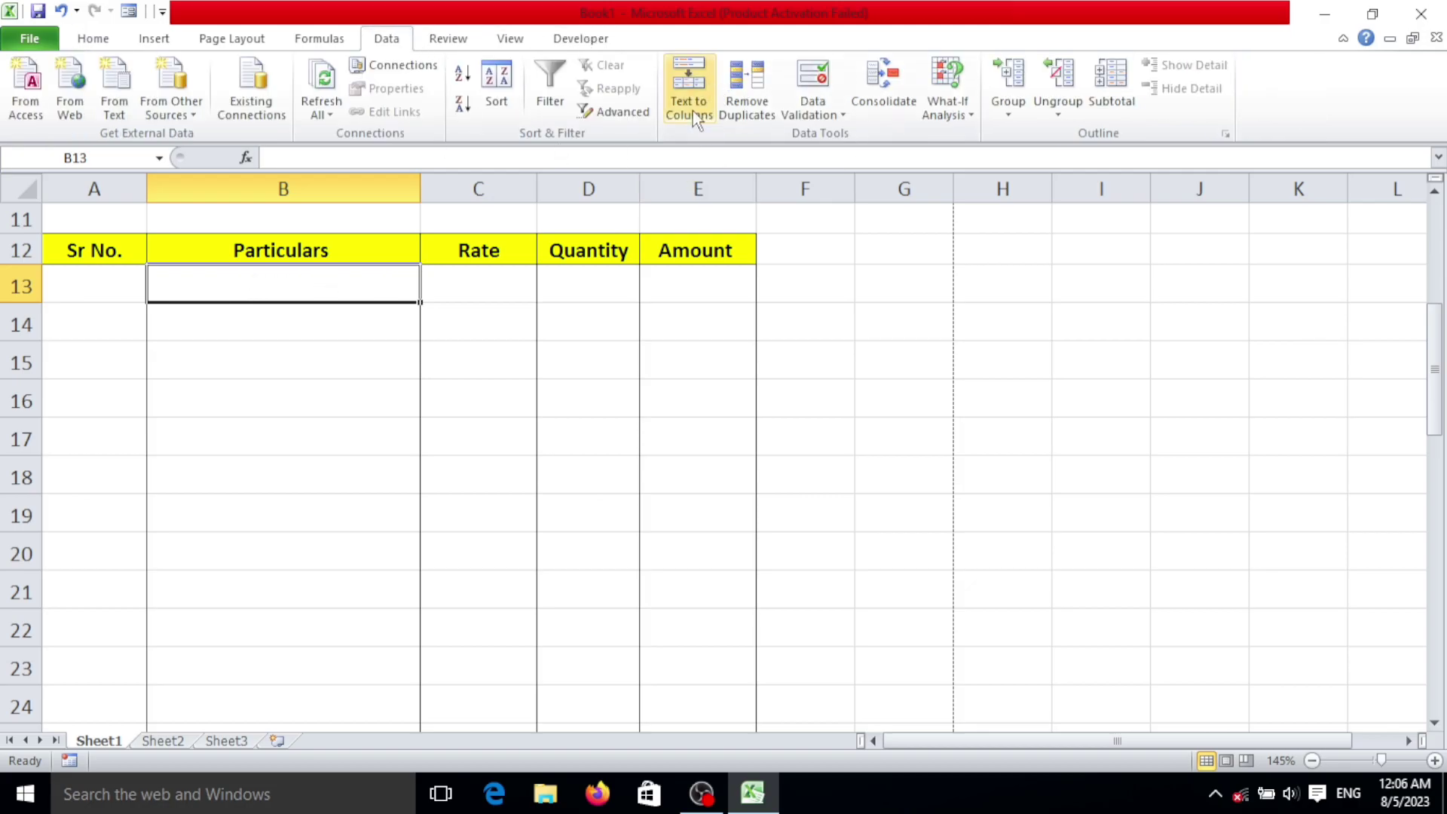
pyautogui.click(812, 123)
pyautogui.click(826, 138)
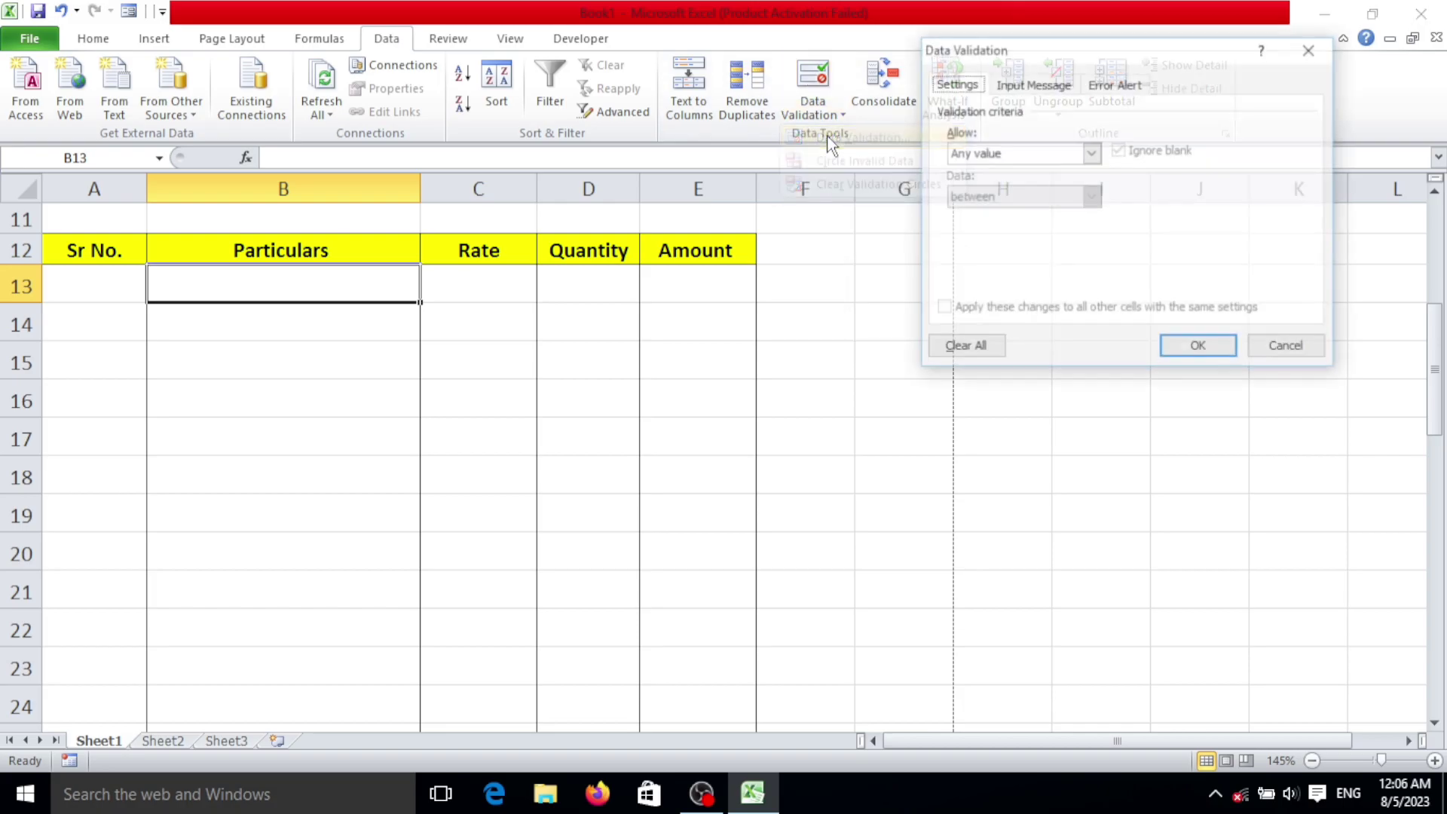
pyautogui.click(1015, 153)
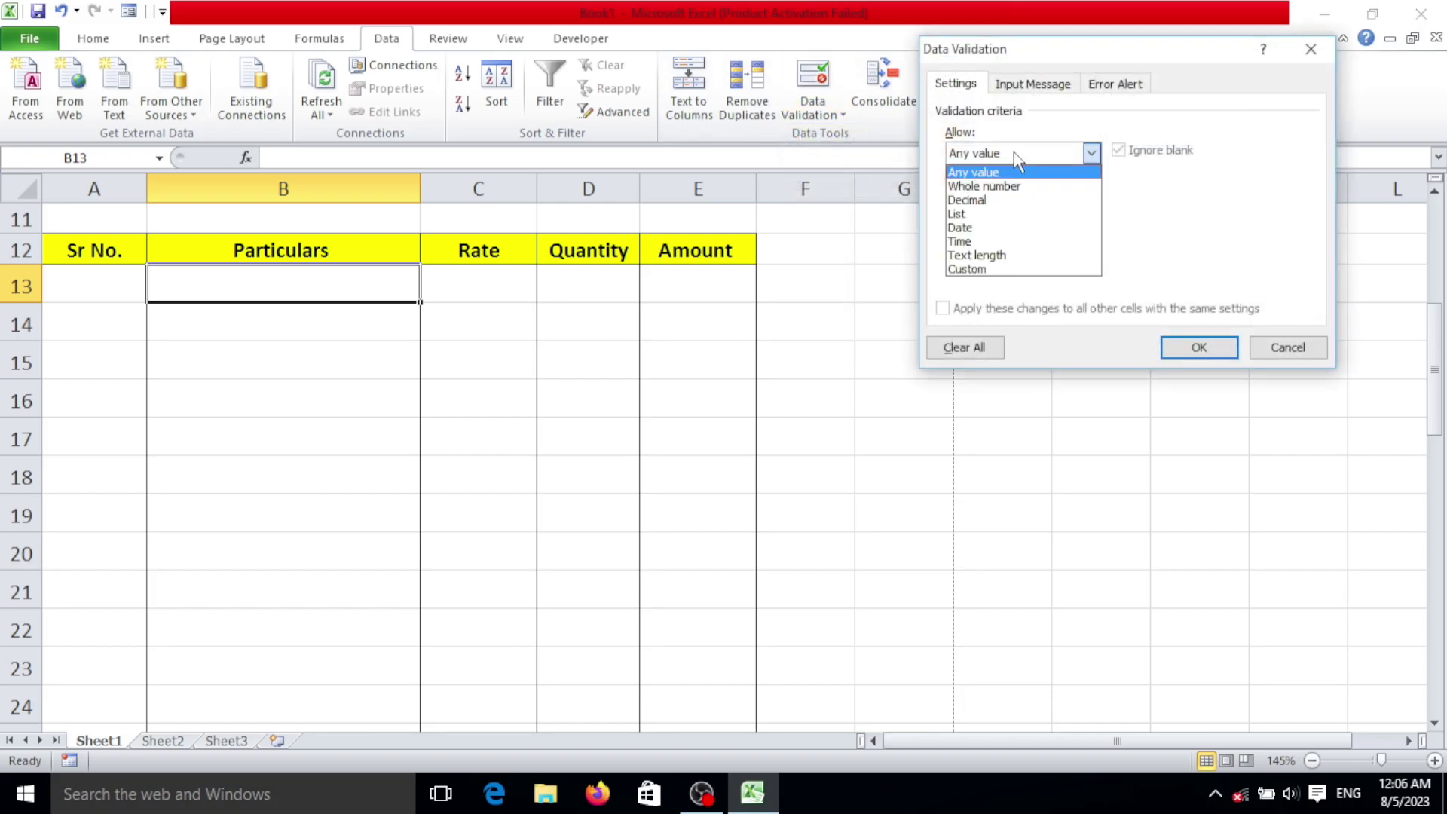
pyautogui.click(1000, 216)
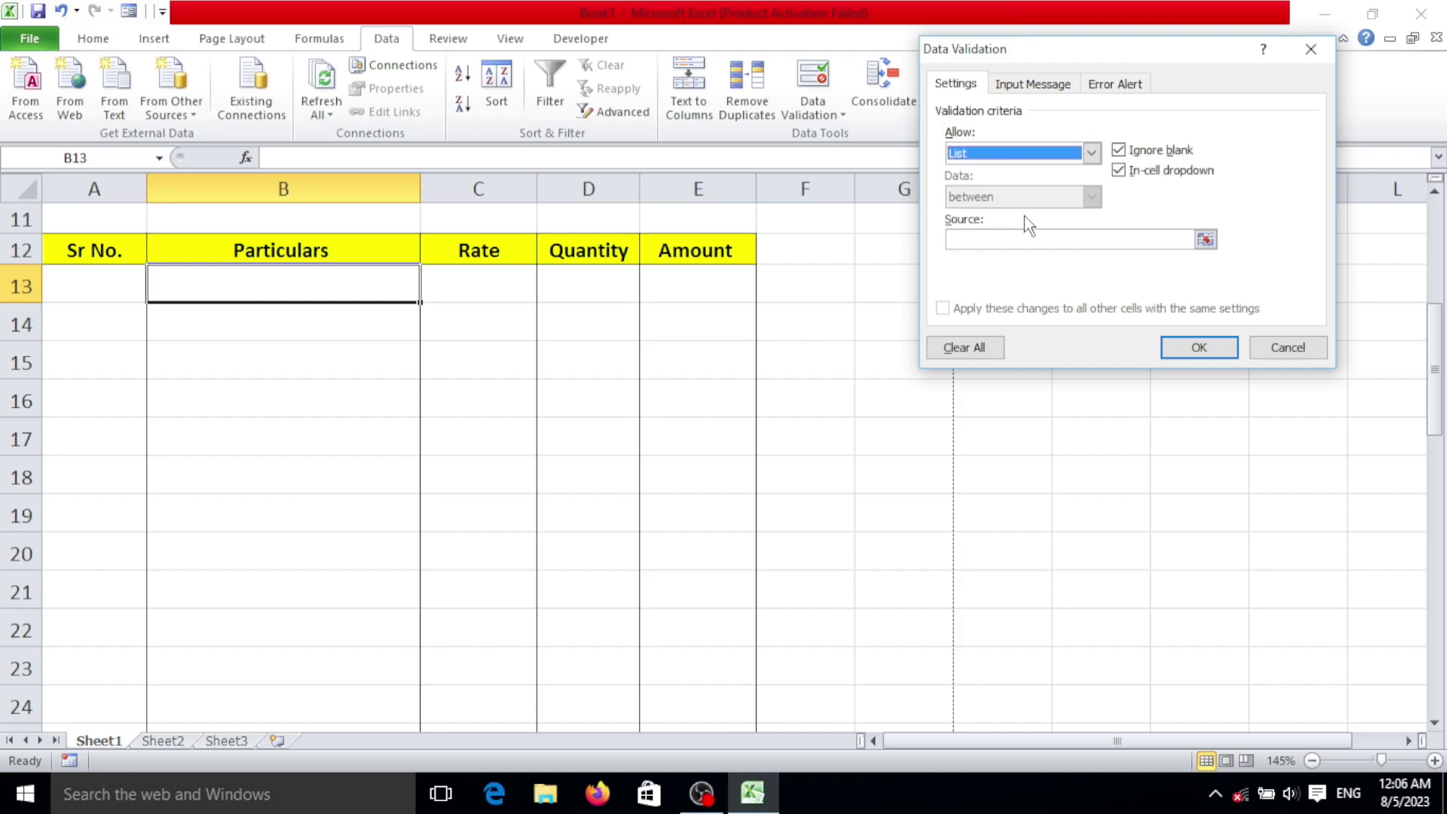
pyautogui.click(1025, 236)
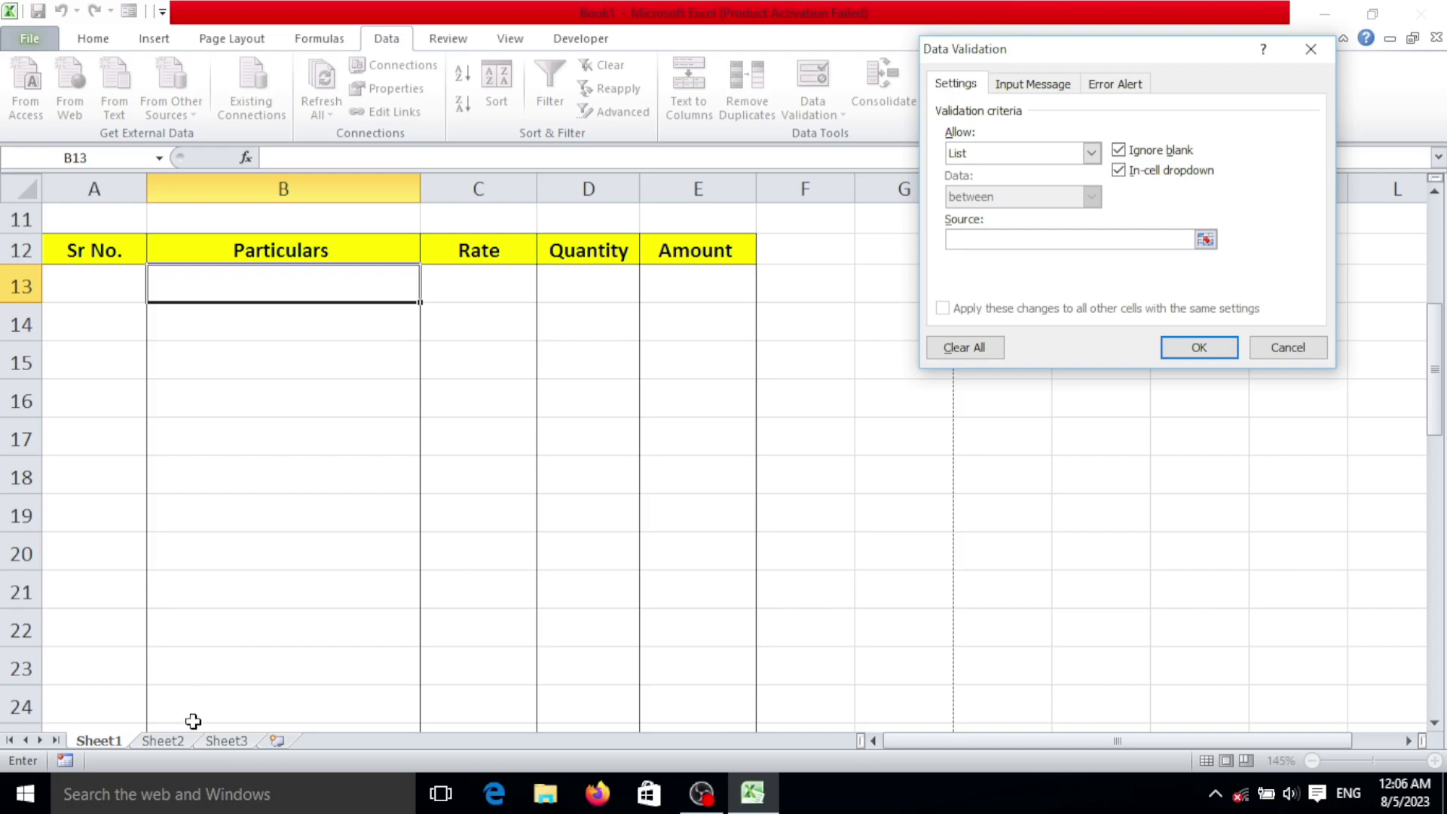
pyautogui.click(171, 742)
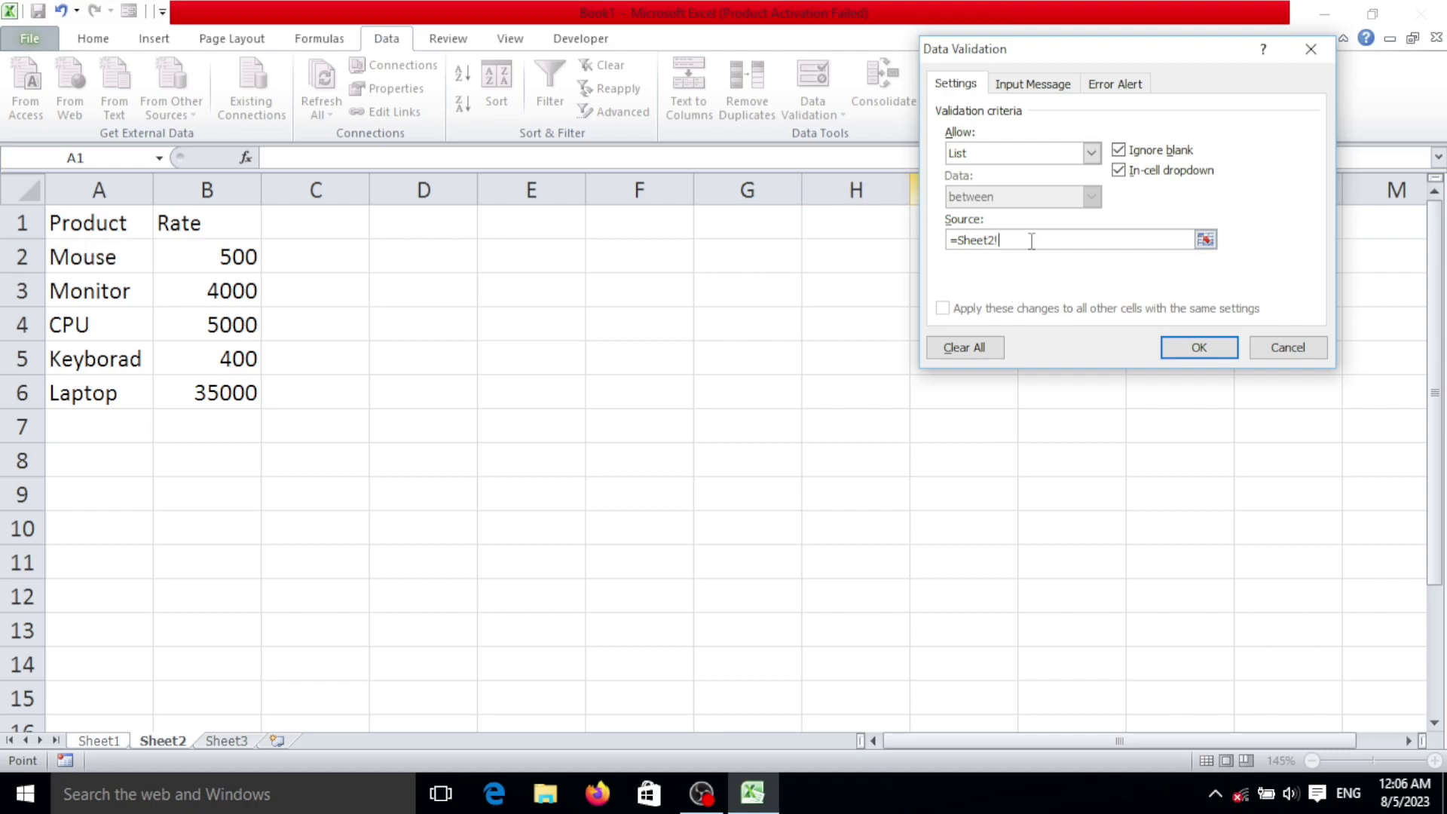
pyautogui.moveTo(116, 260); pyautogui.dragTo(107, 388)
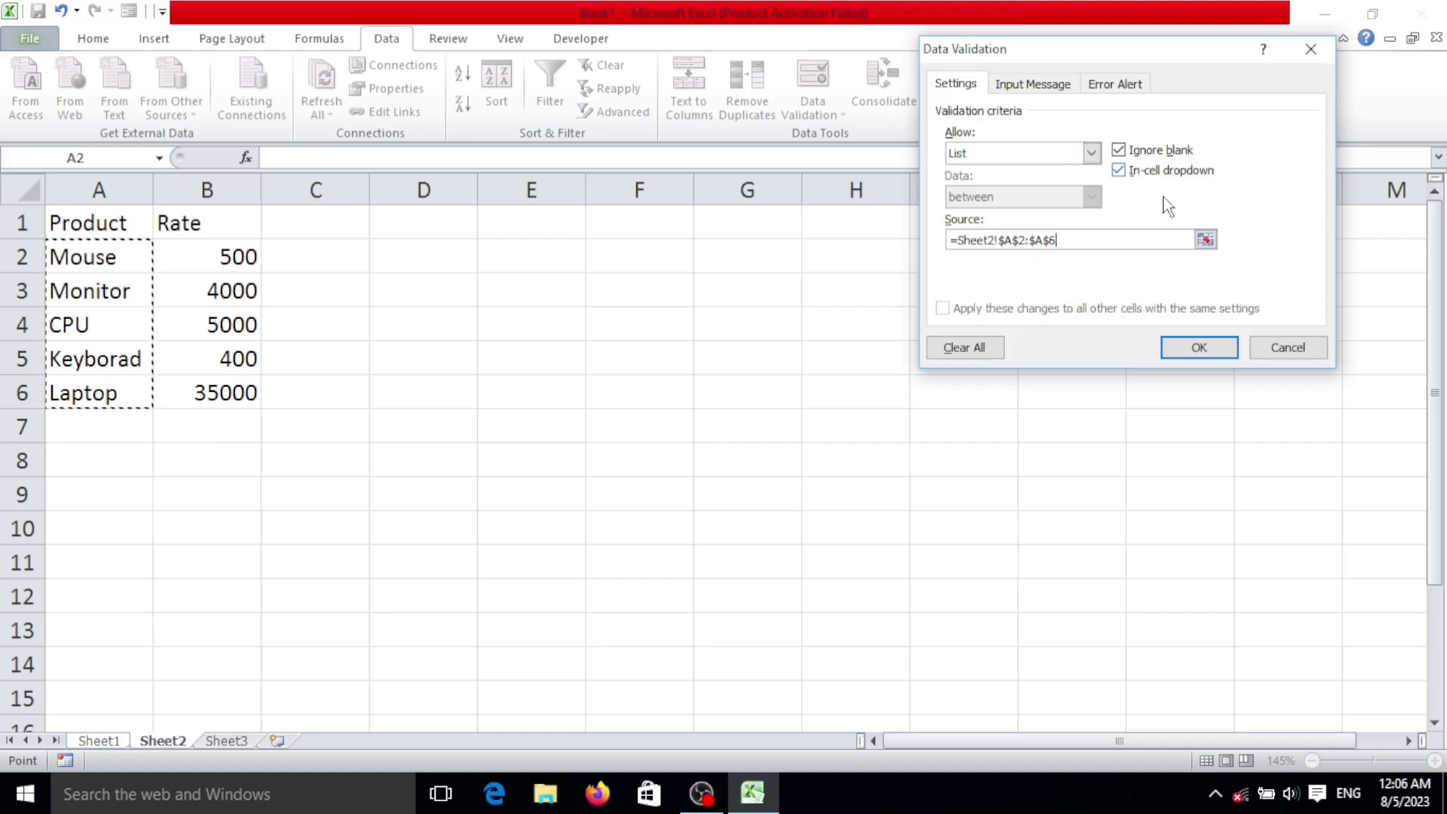
pyautogui.click(1197, 348)
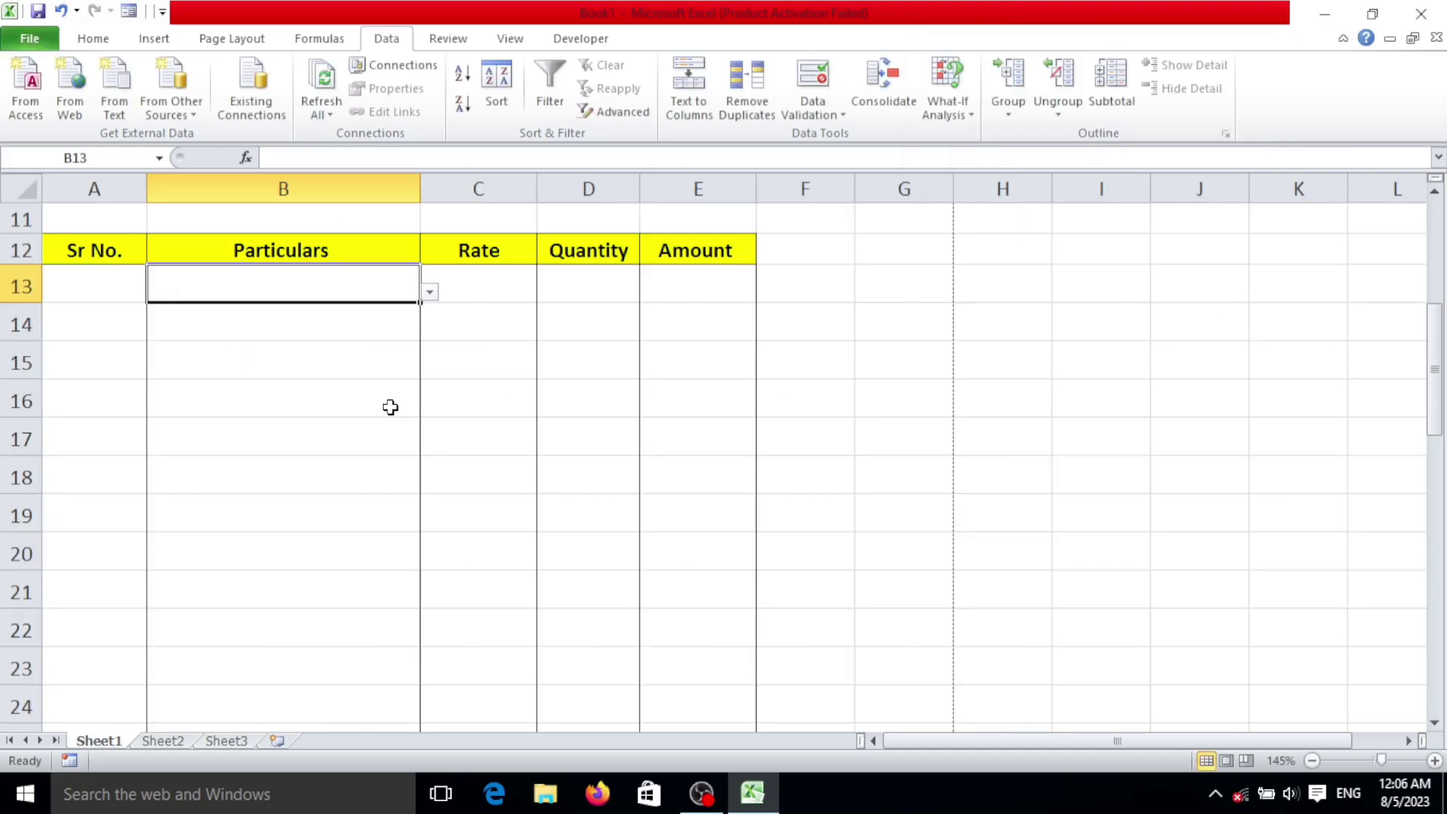
pyautogui.scroll(-2, 400, 381)
pyautogui.click(431, 292)
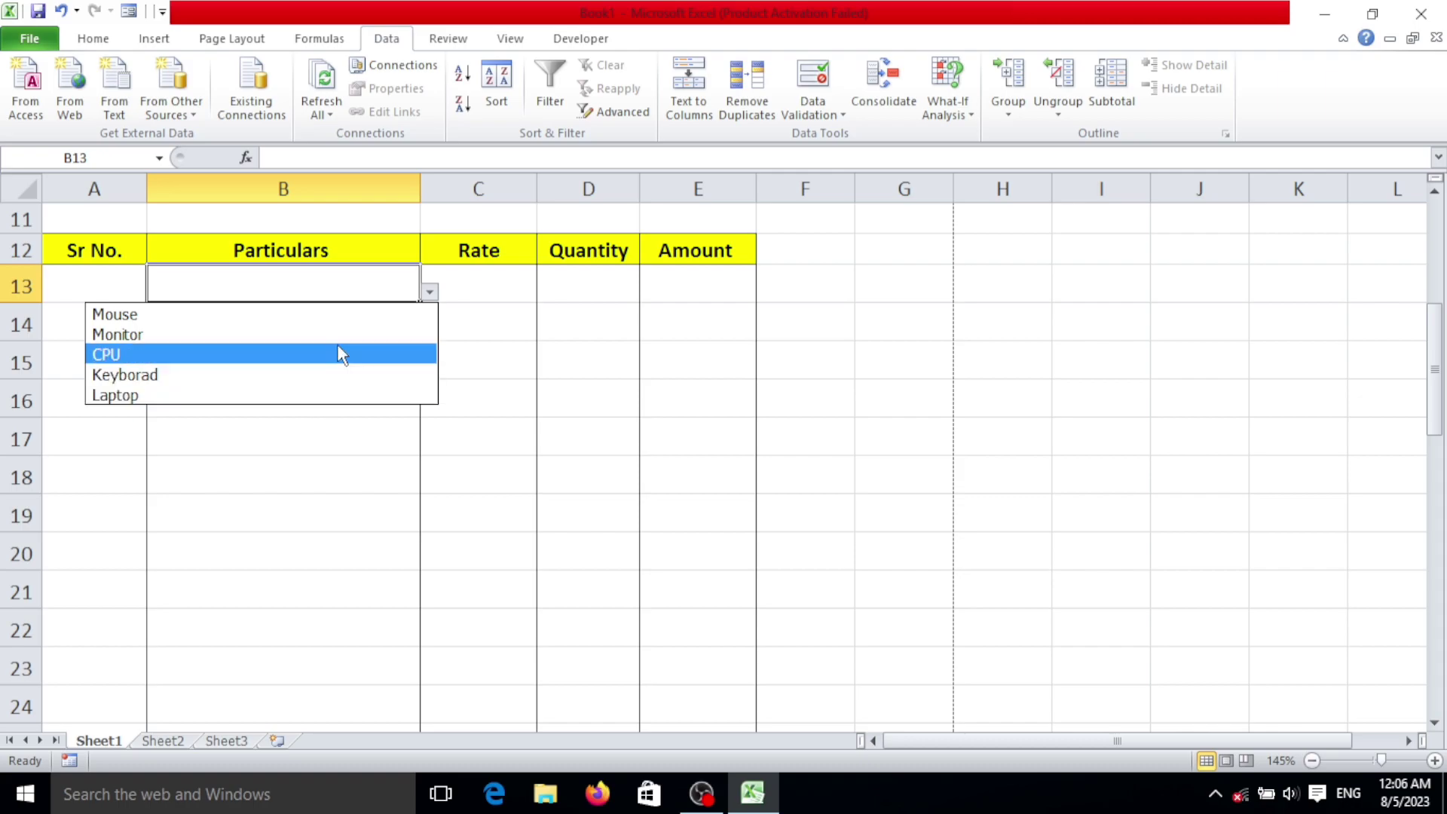
# Step: Copy B13's product dropdown down column B to row 30
pyautogui.click(258, 481)
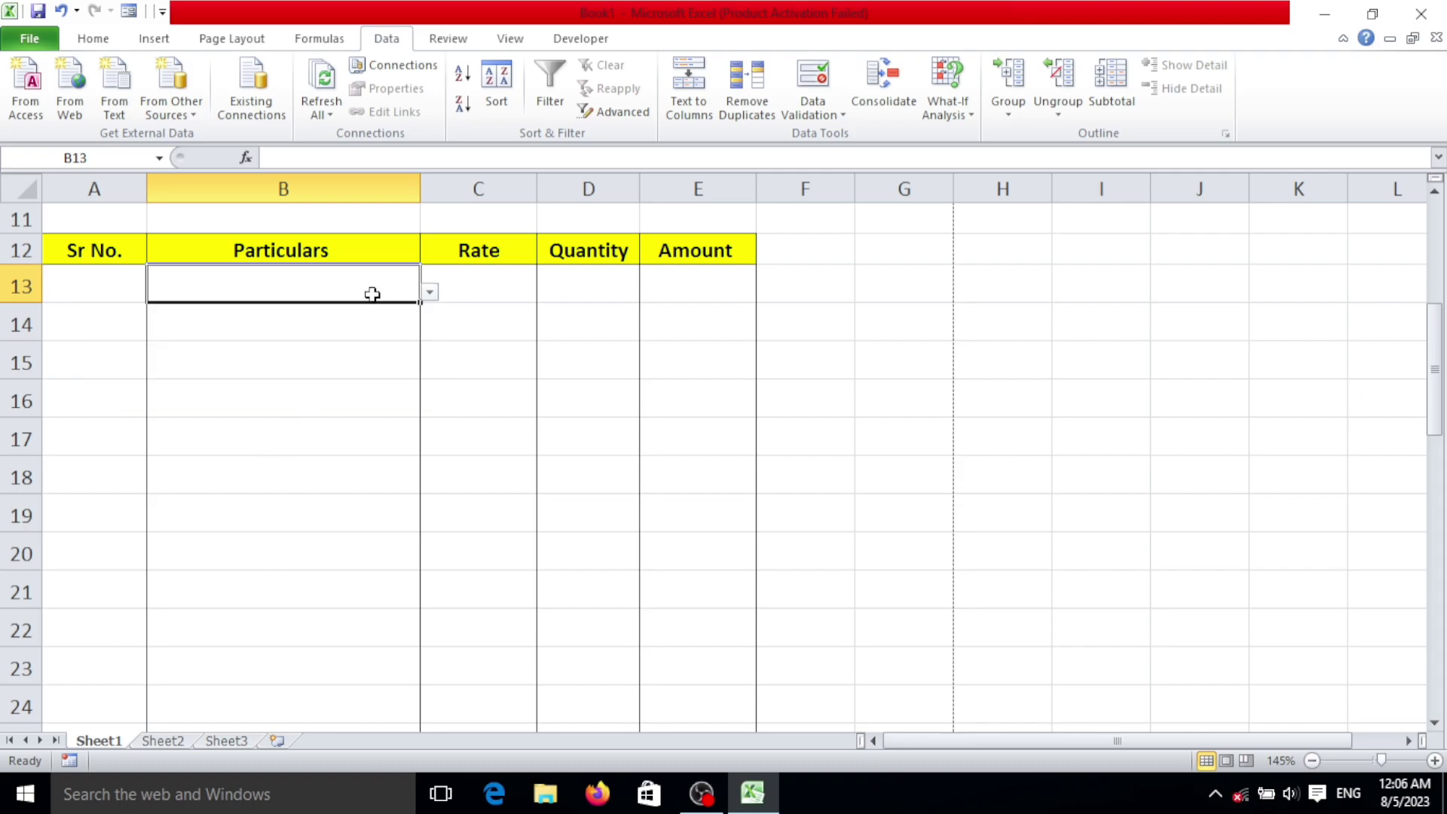
pyautogui.moveTo(419, 301); pyautogui.dragTo(388, 690)
pyautogui.scroll(5, 461, 497)
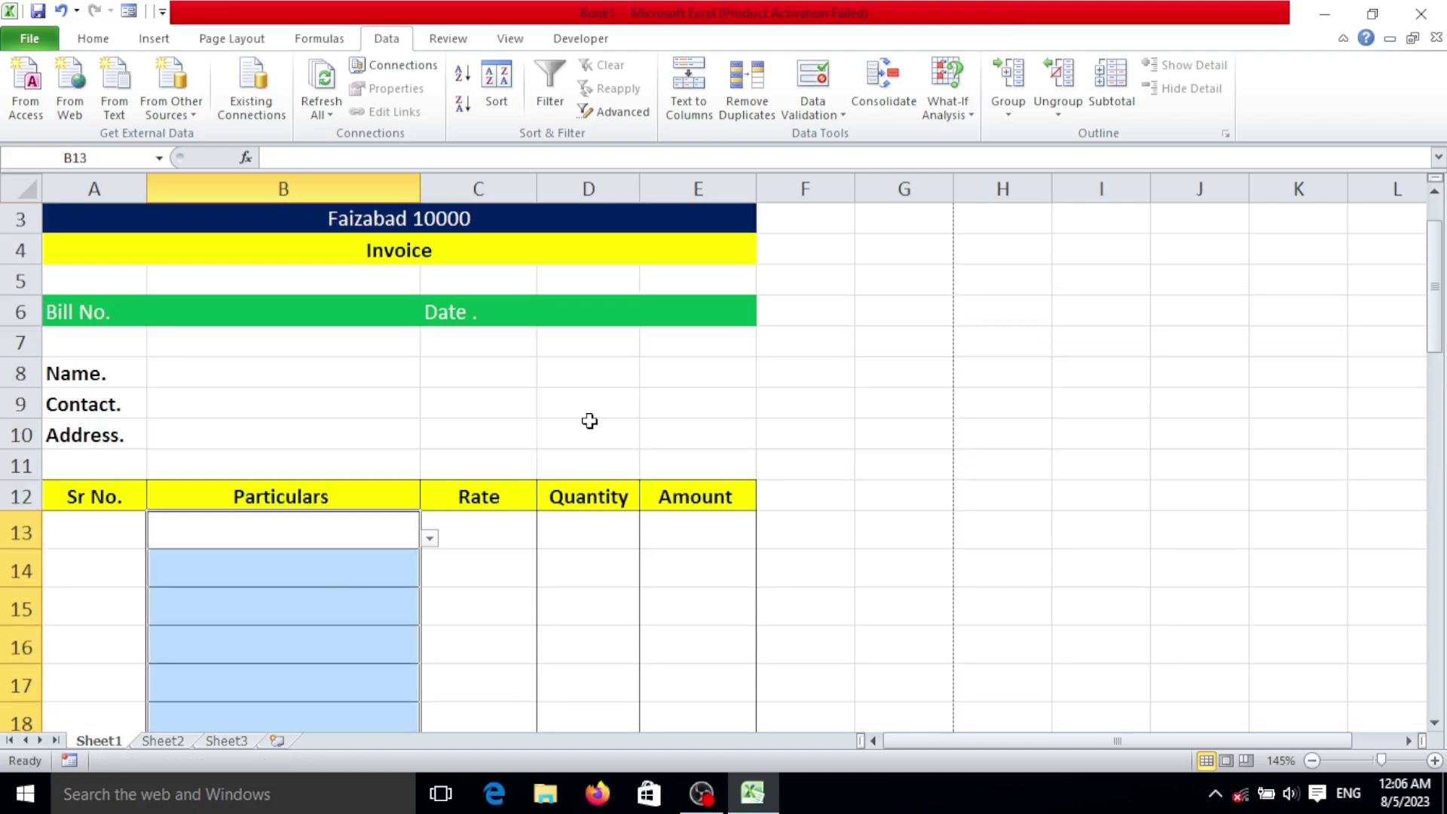
pyautogui.scroll(-2, 589, 421)
pyautogui.scroll(-2, 294, 431)
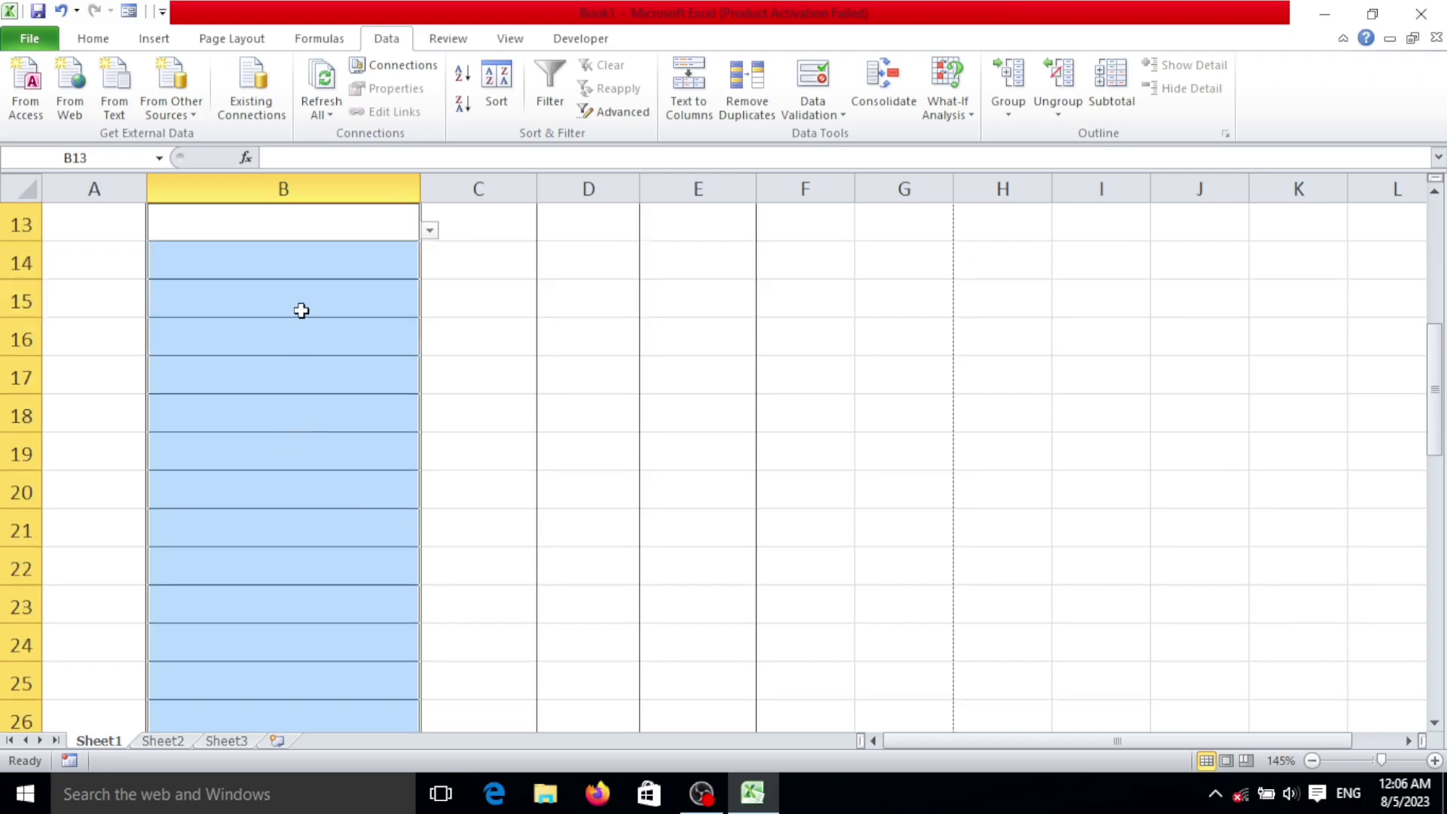
# Step: Restore an outline border around the Particulars cells in column B
pyautogui.click(92, 40)
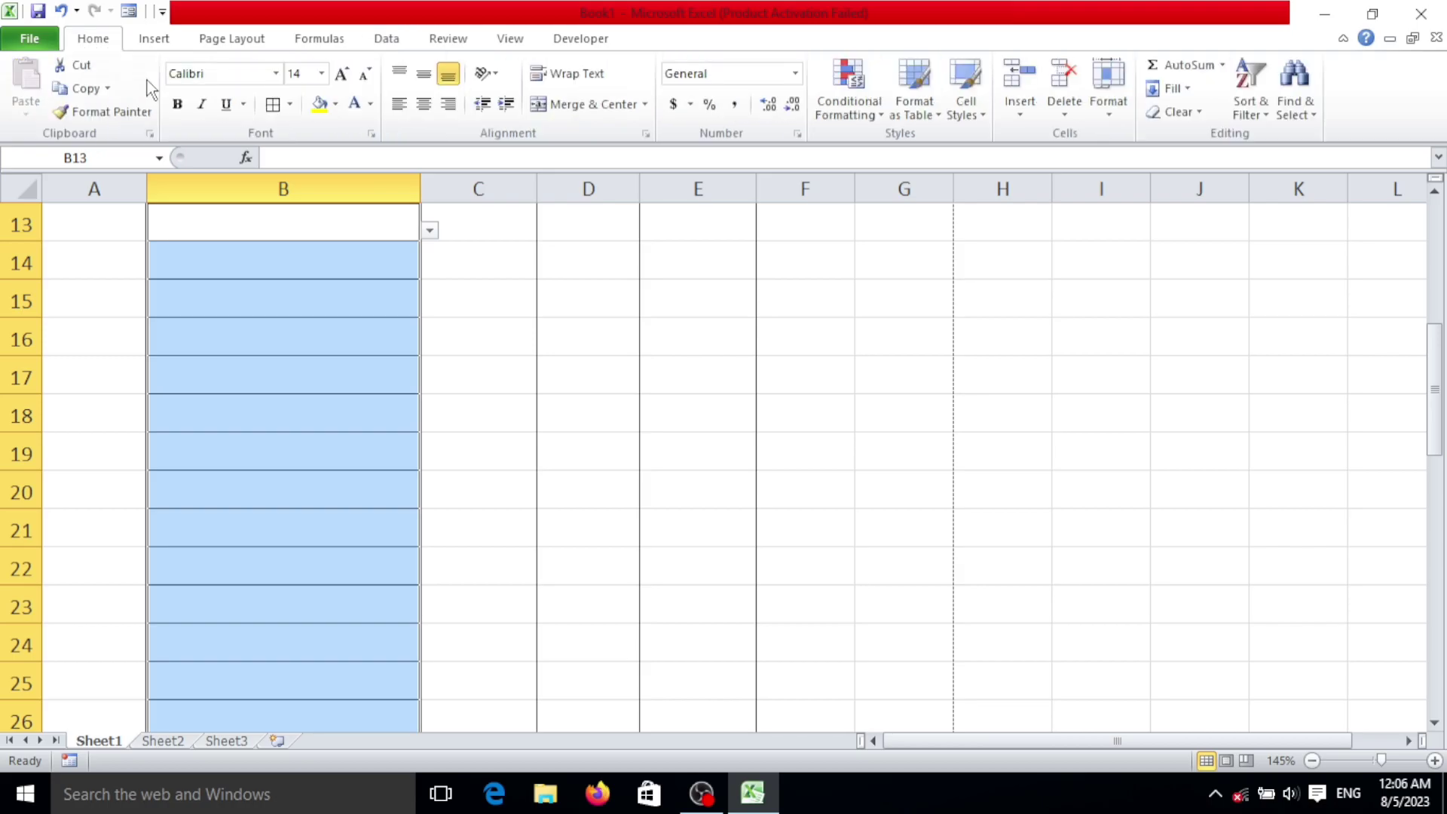
pyautogui.click(291, 106)
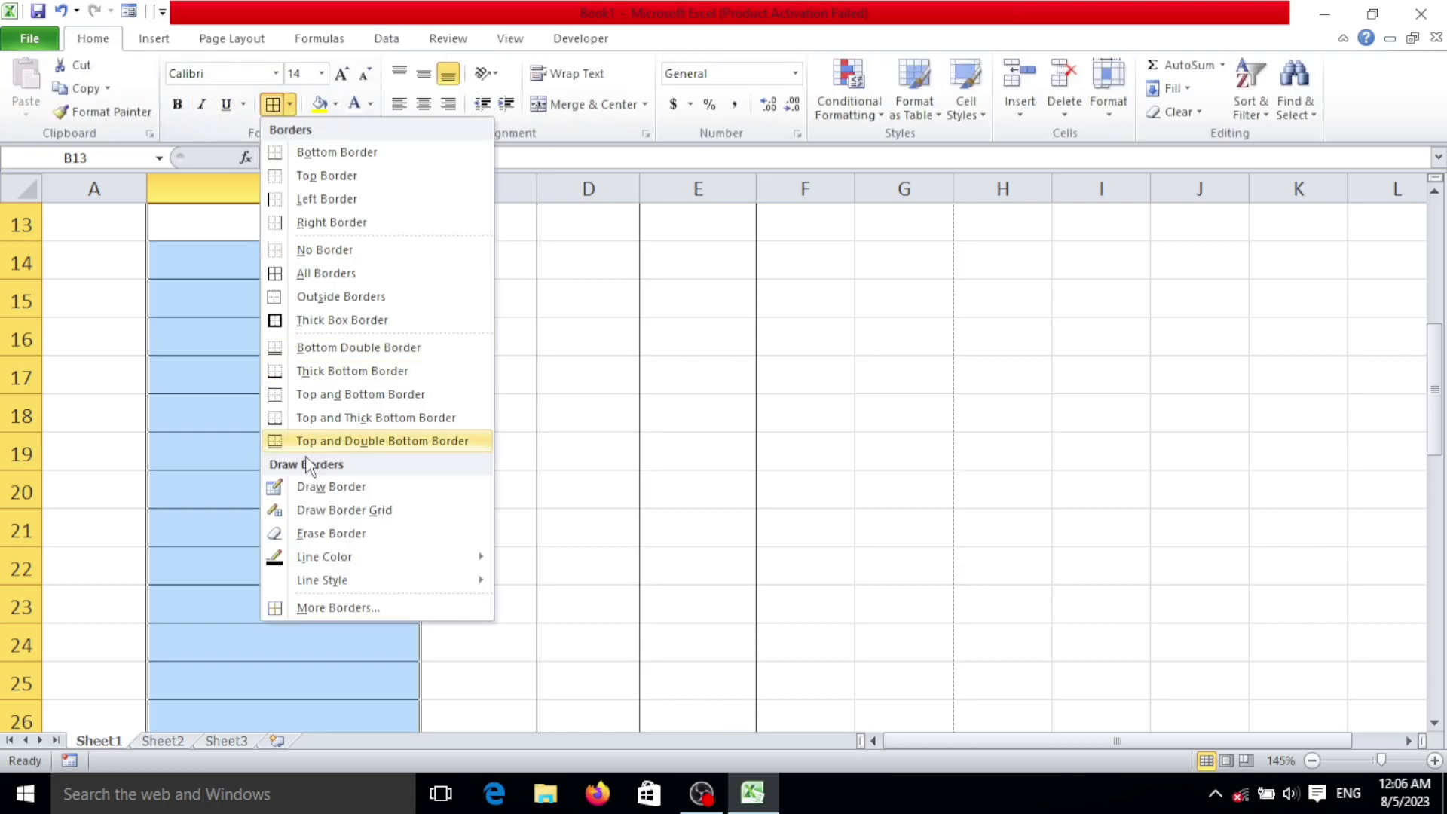
pyautogui.click(337, 298)
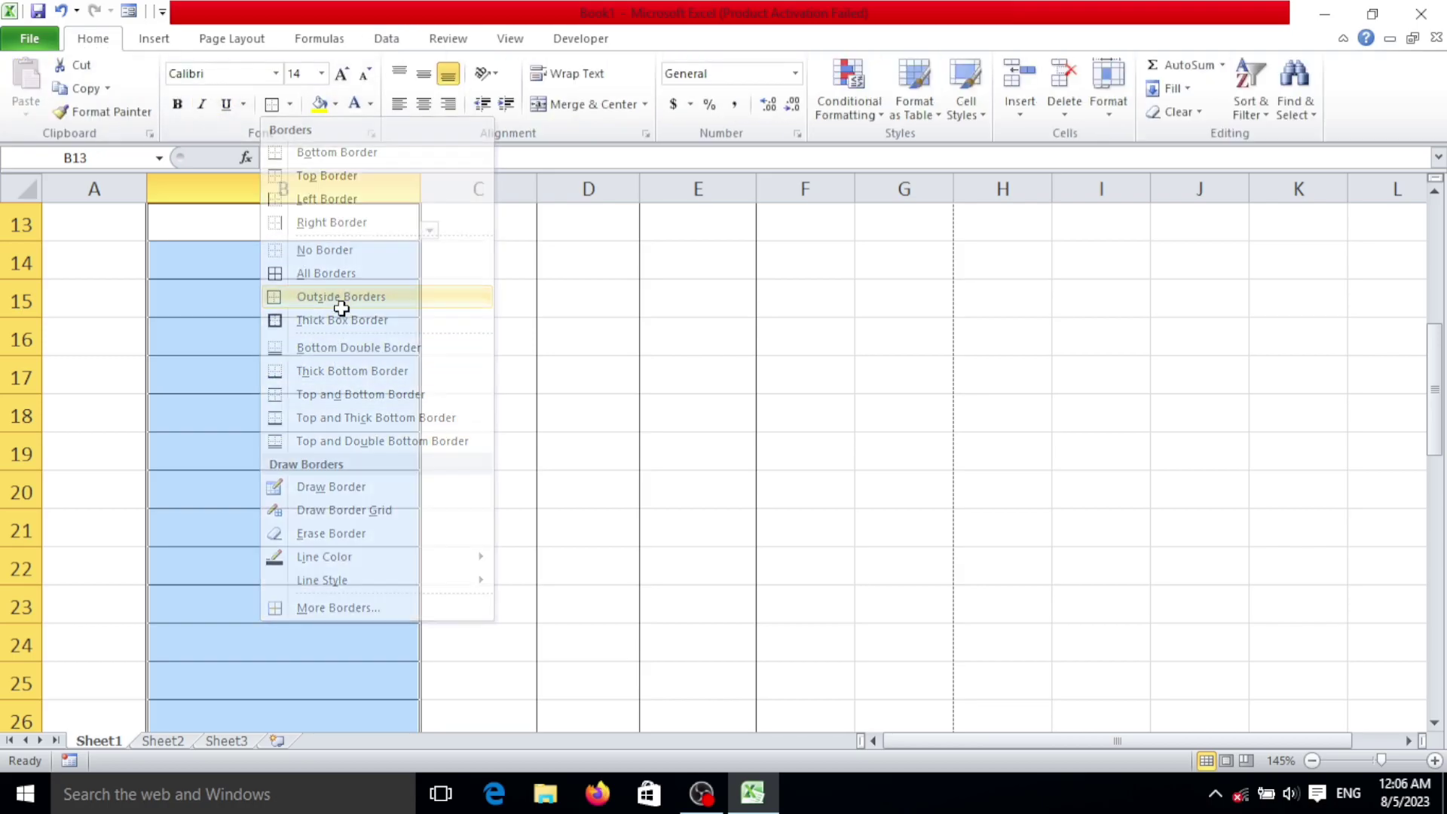
pyautogui.click(294, 102)
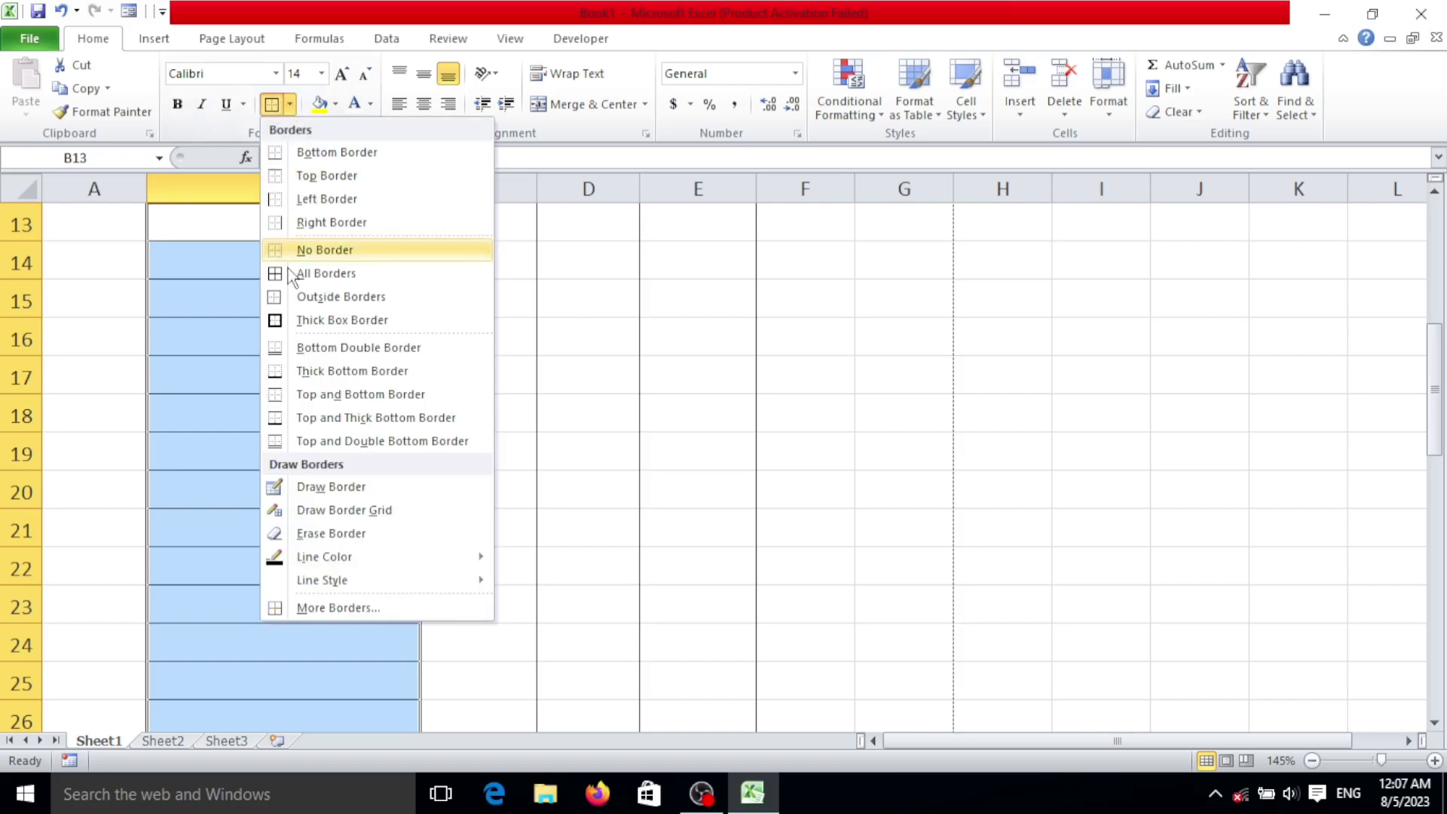
pyautogui.click(305, 250)
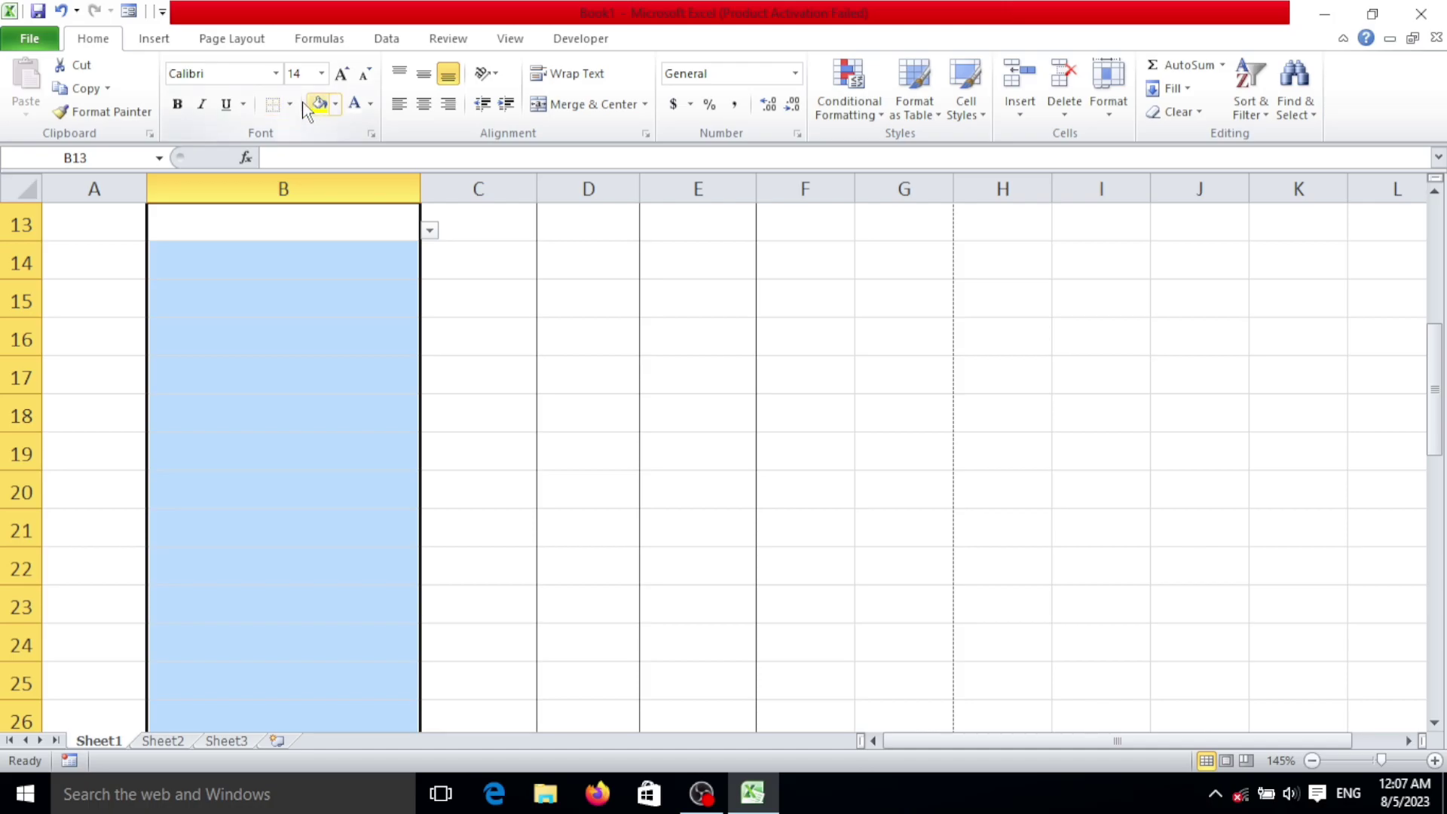
pyautogui.click(291, 104)
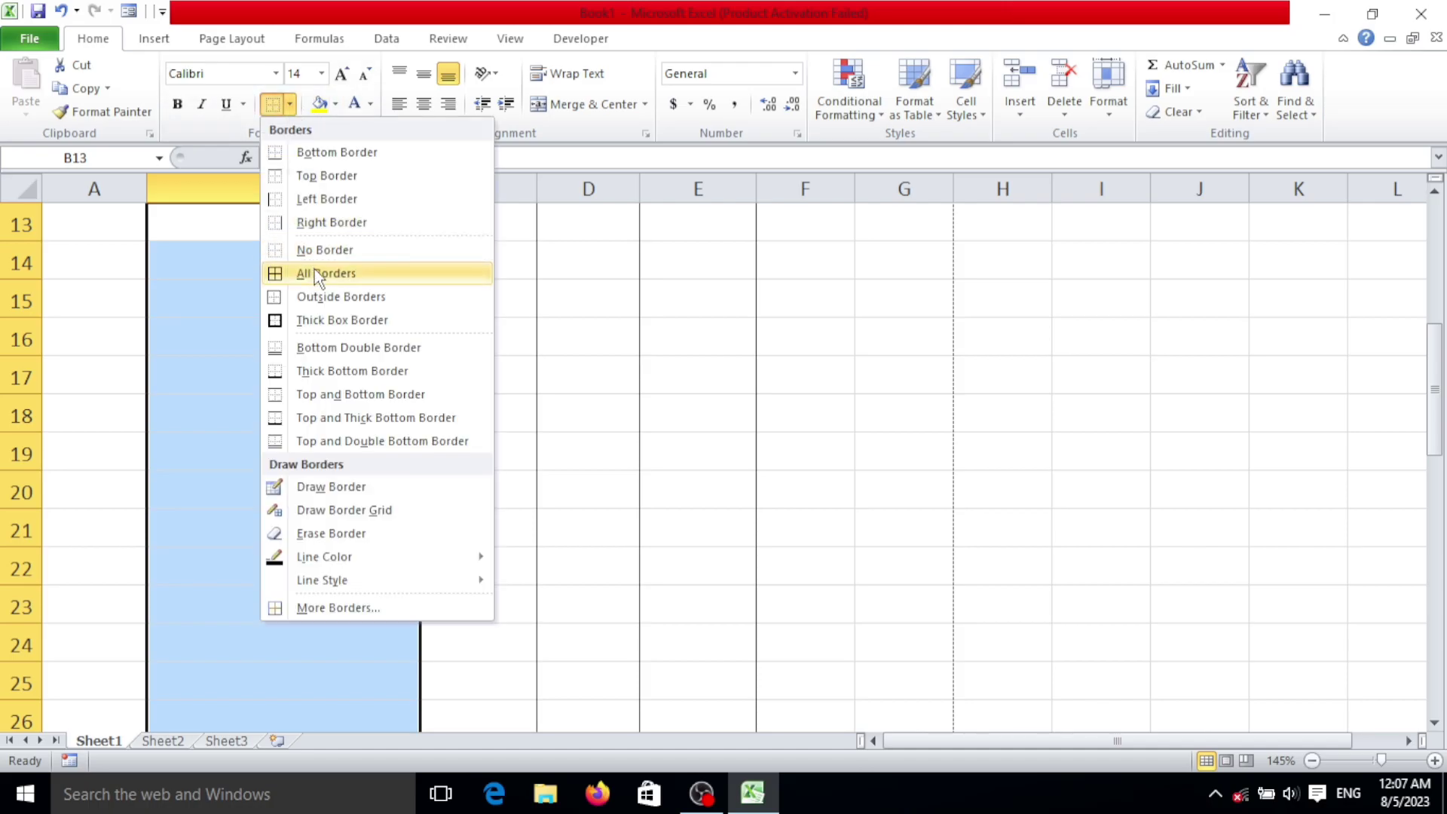
pyautogui.click(324, 302)
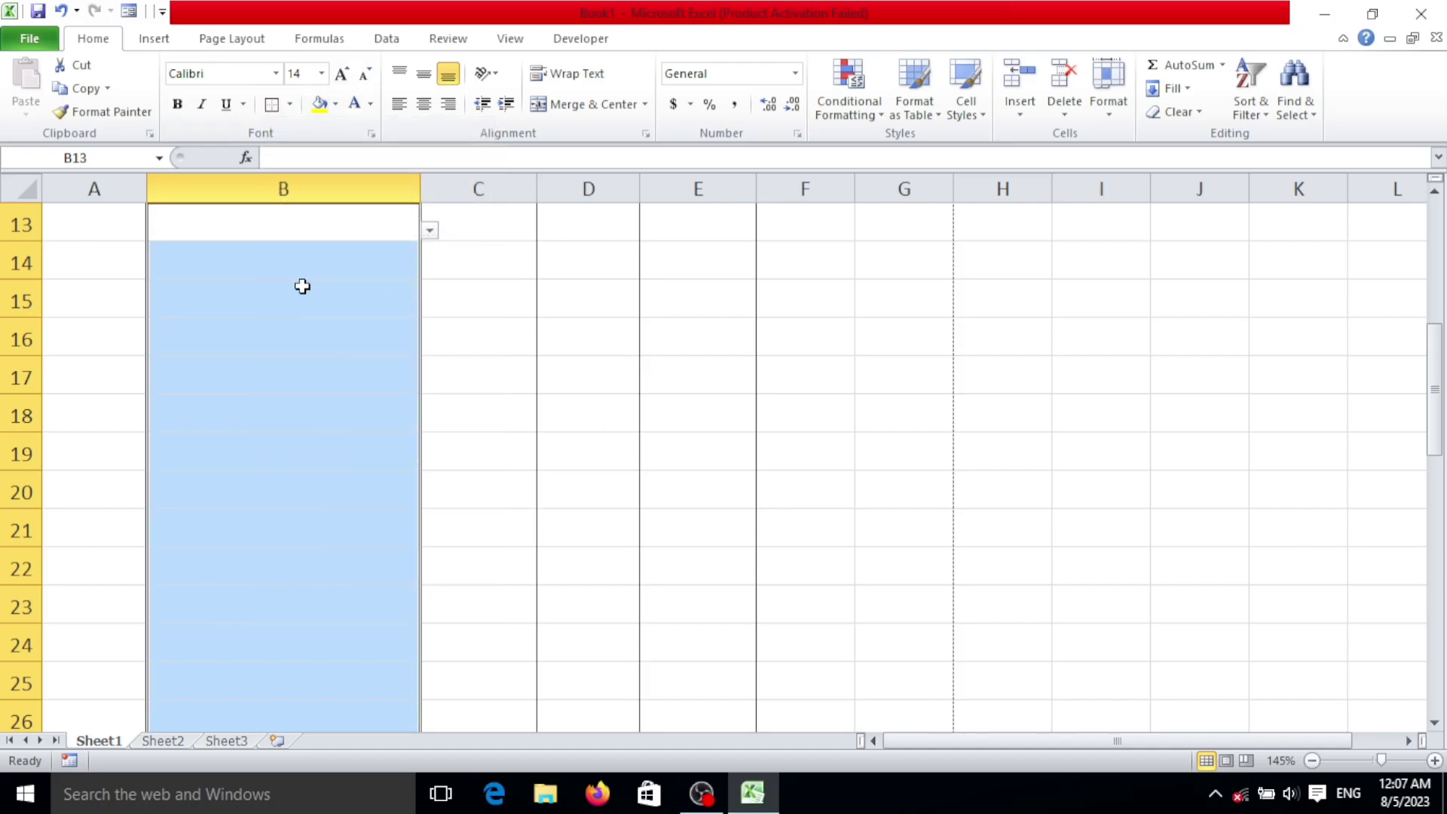
pyautogui.scroll(3, 540, 317)
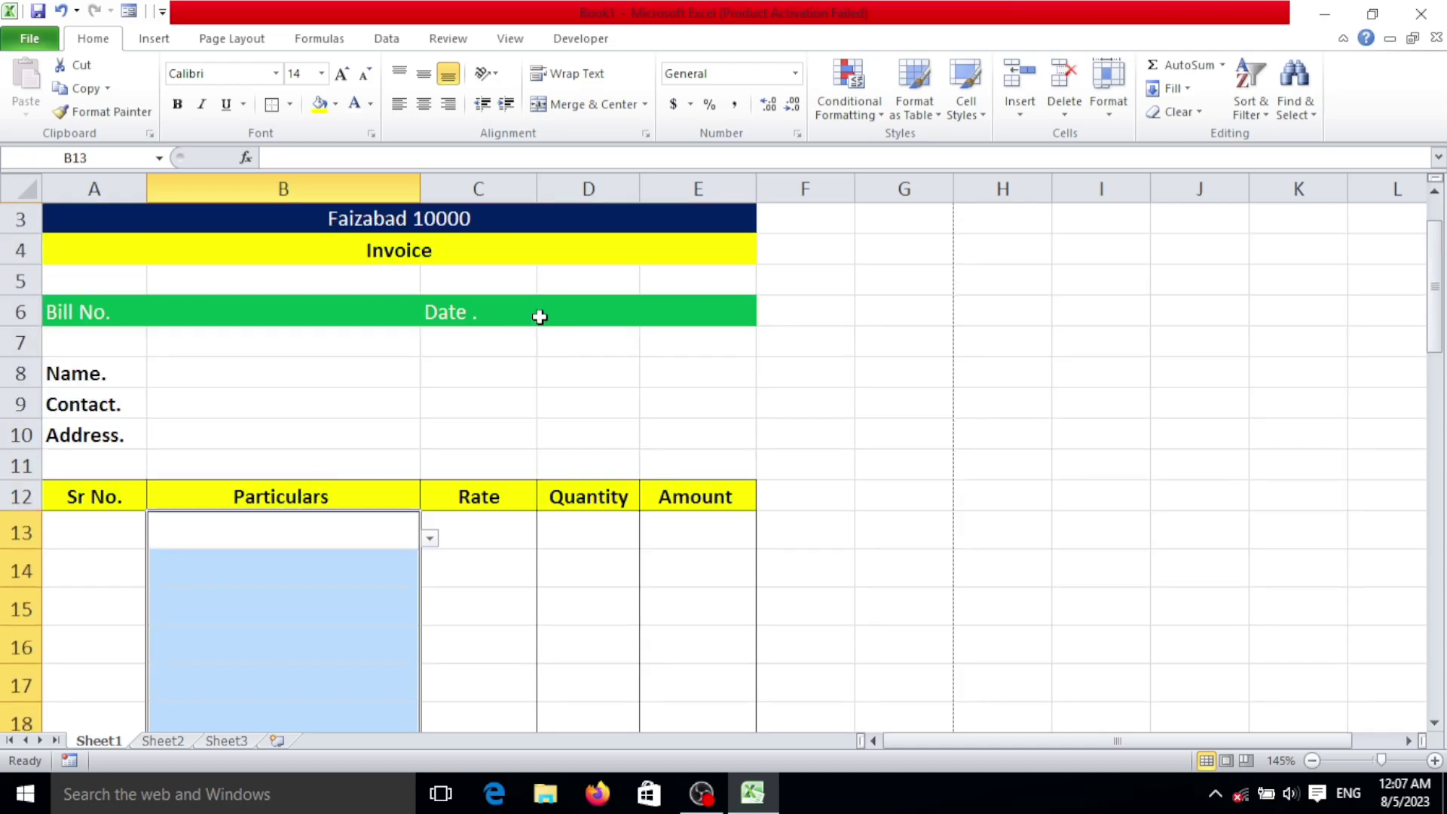
pyautogui.scroll(-2, 490, 441)
# Step: Enter a VLOOKUP in C13 on B13 against Sheet2!$A$1:$B$6, column 2, exact match
pyautogui.click(485, 382)
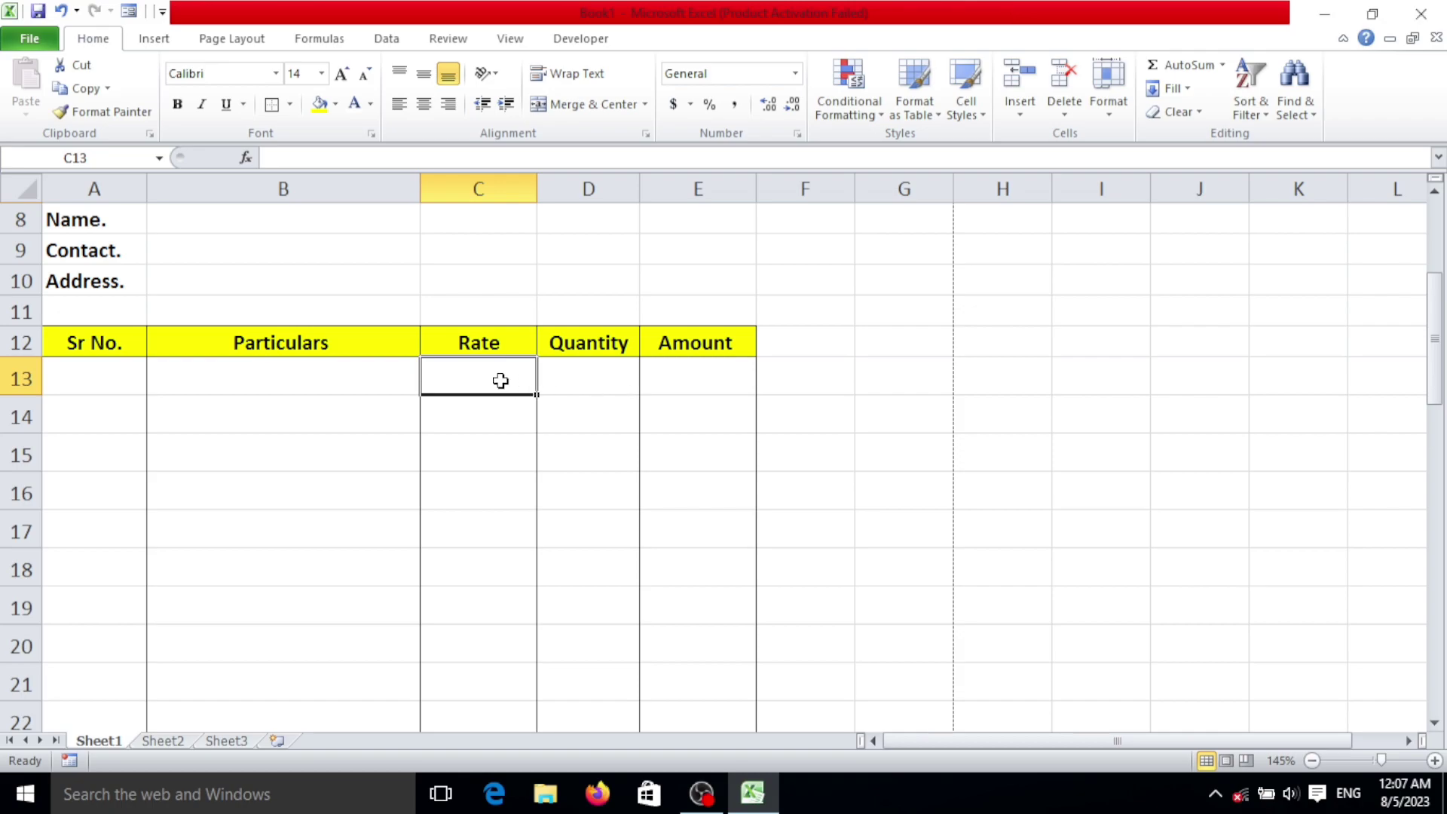
pyautogui.write('=')
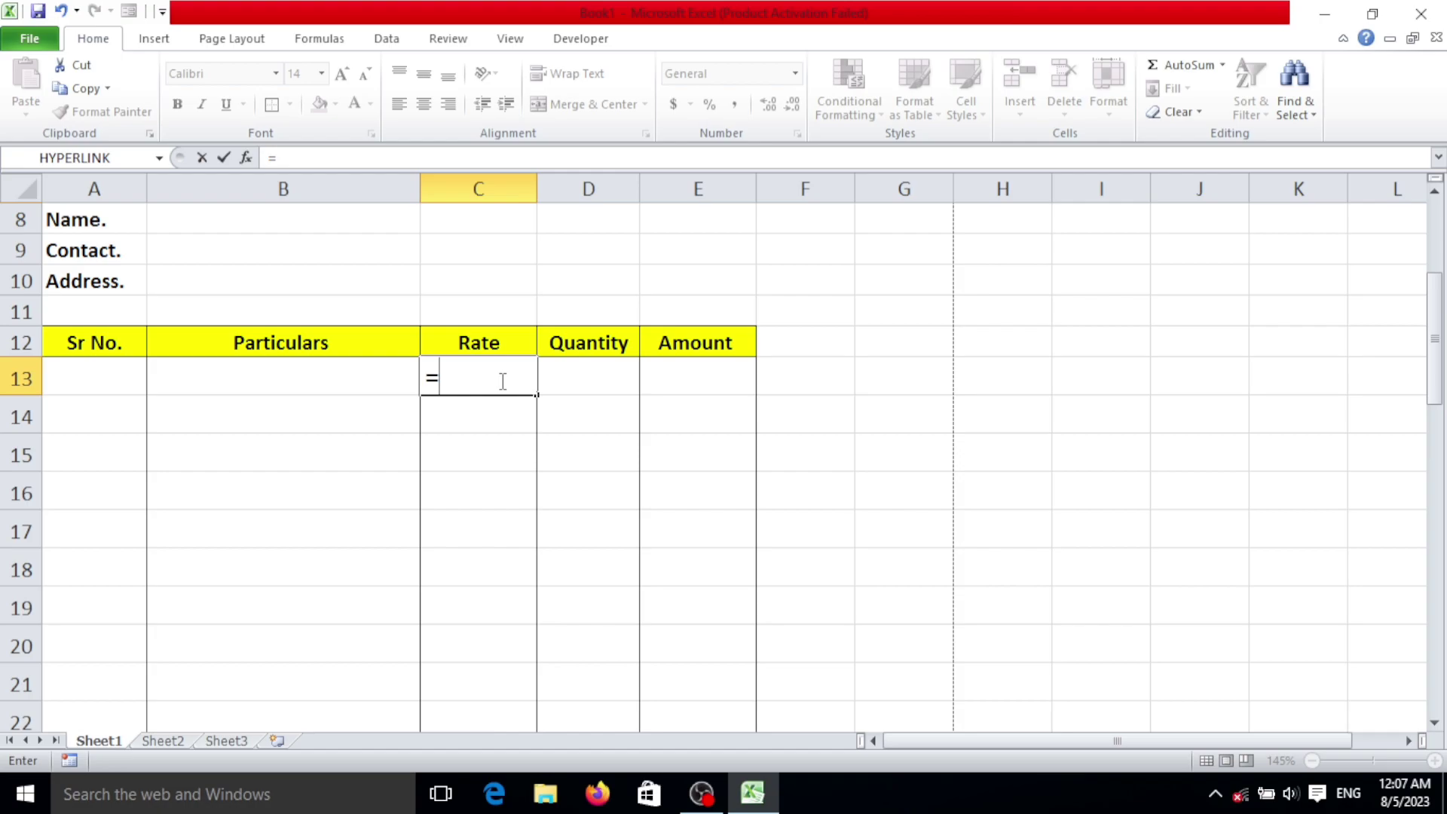
pyautogui.write('vloo')
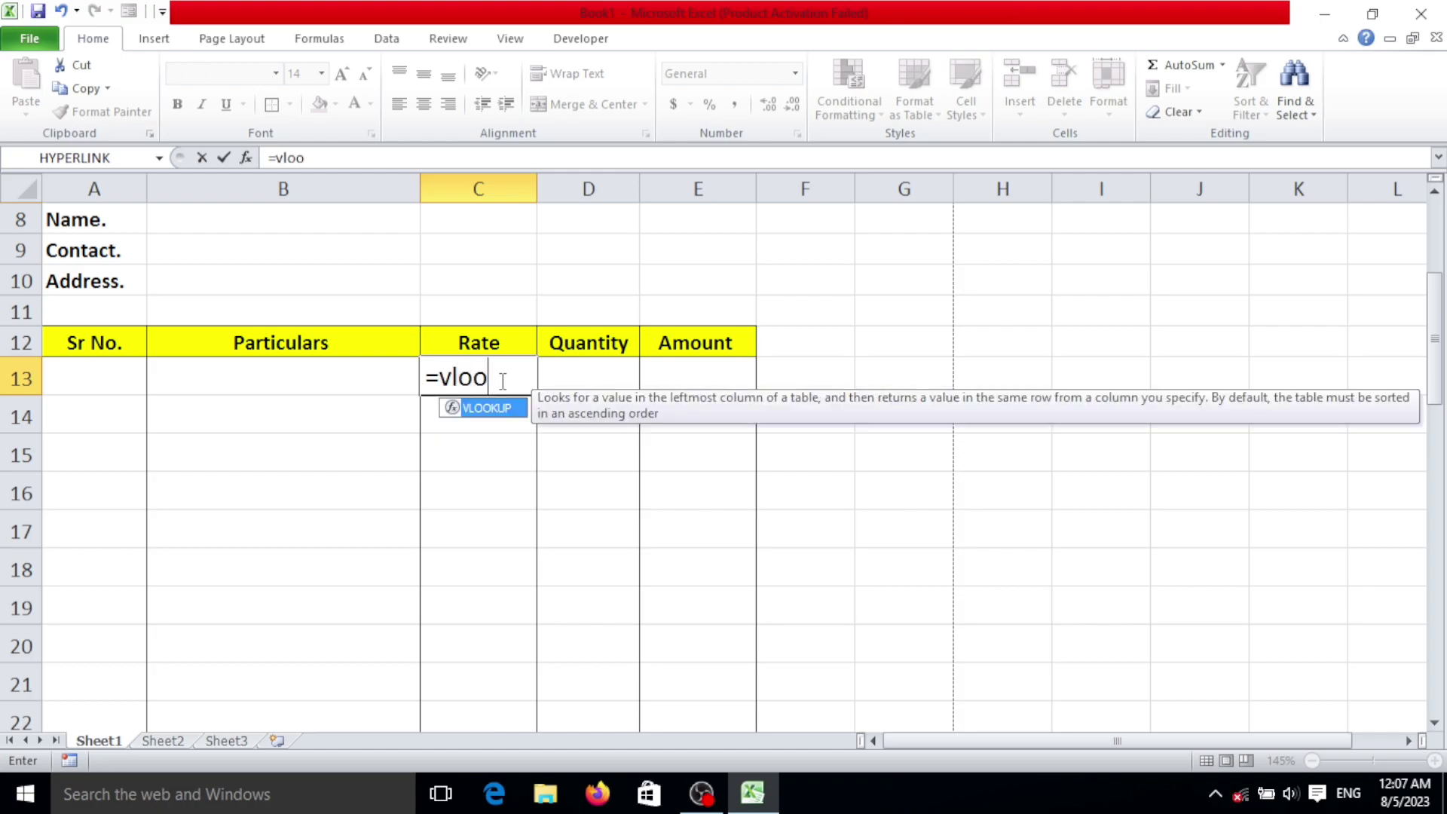
pyautogui.write('k')
pyautogui.press('Tab')
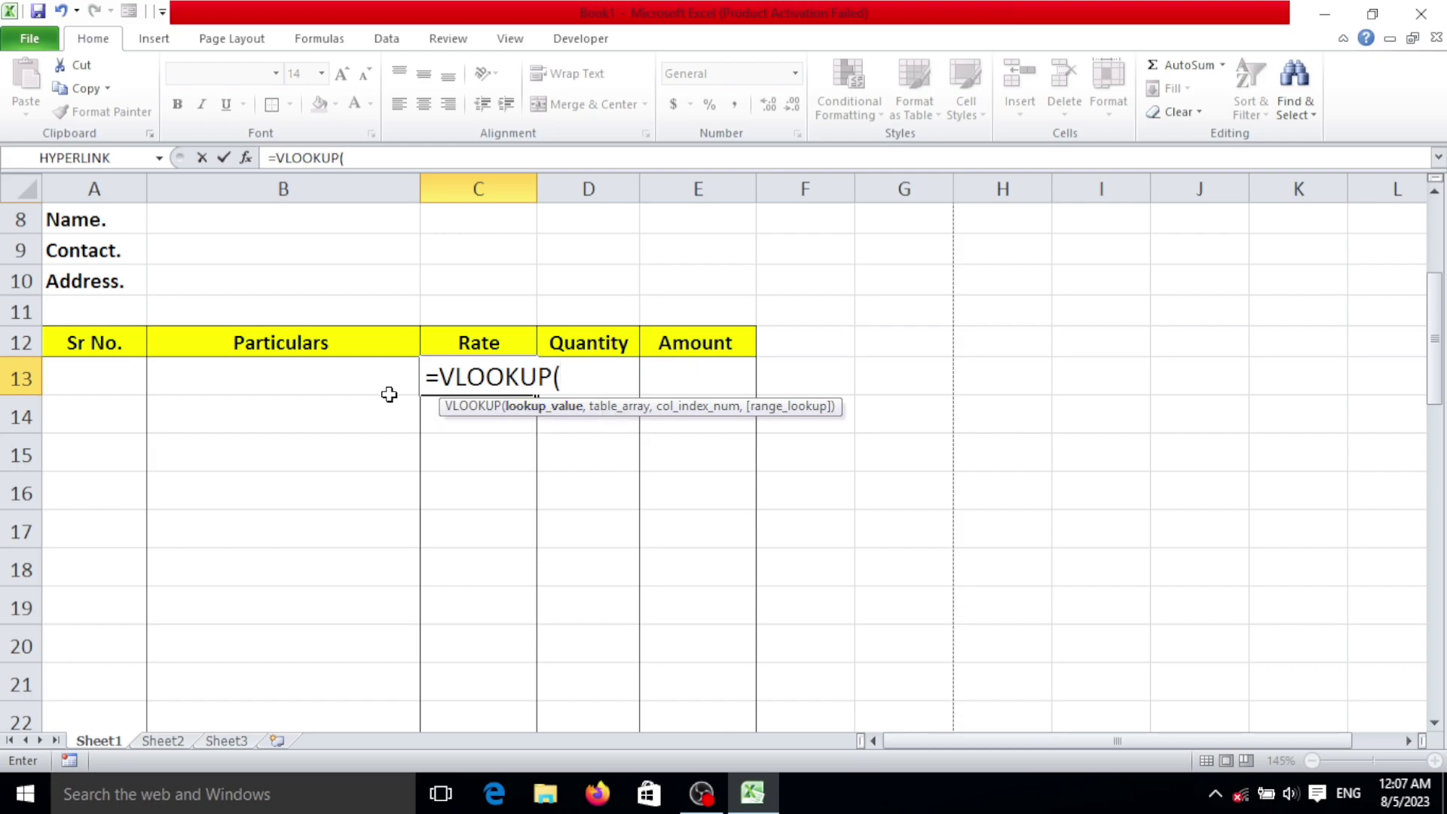
pyautogui.click(355, 378)
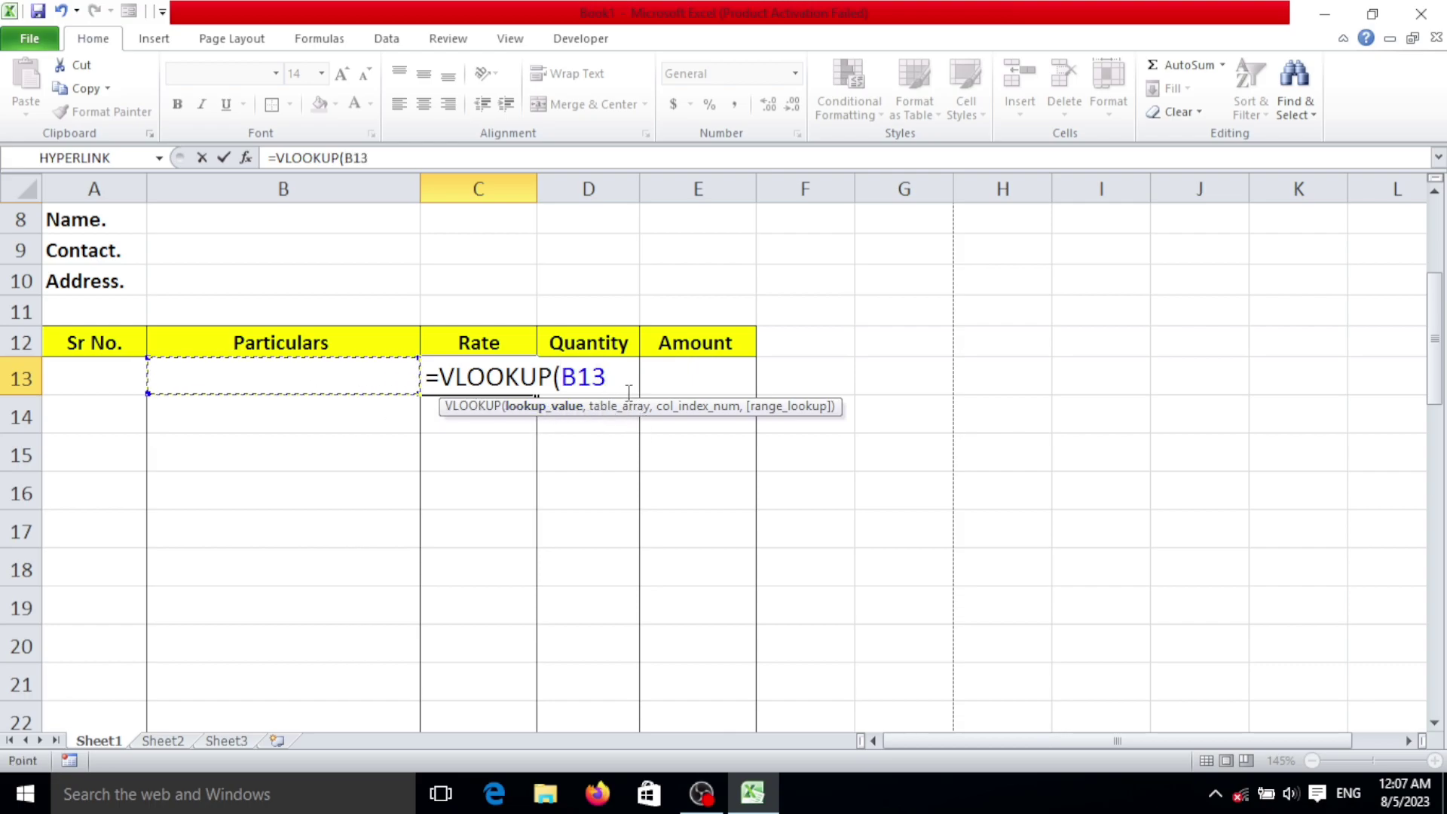
pyautogui.write(',')
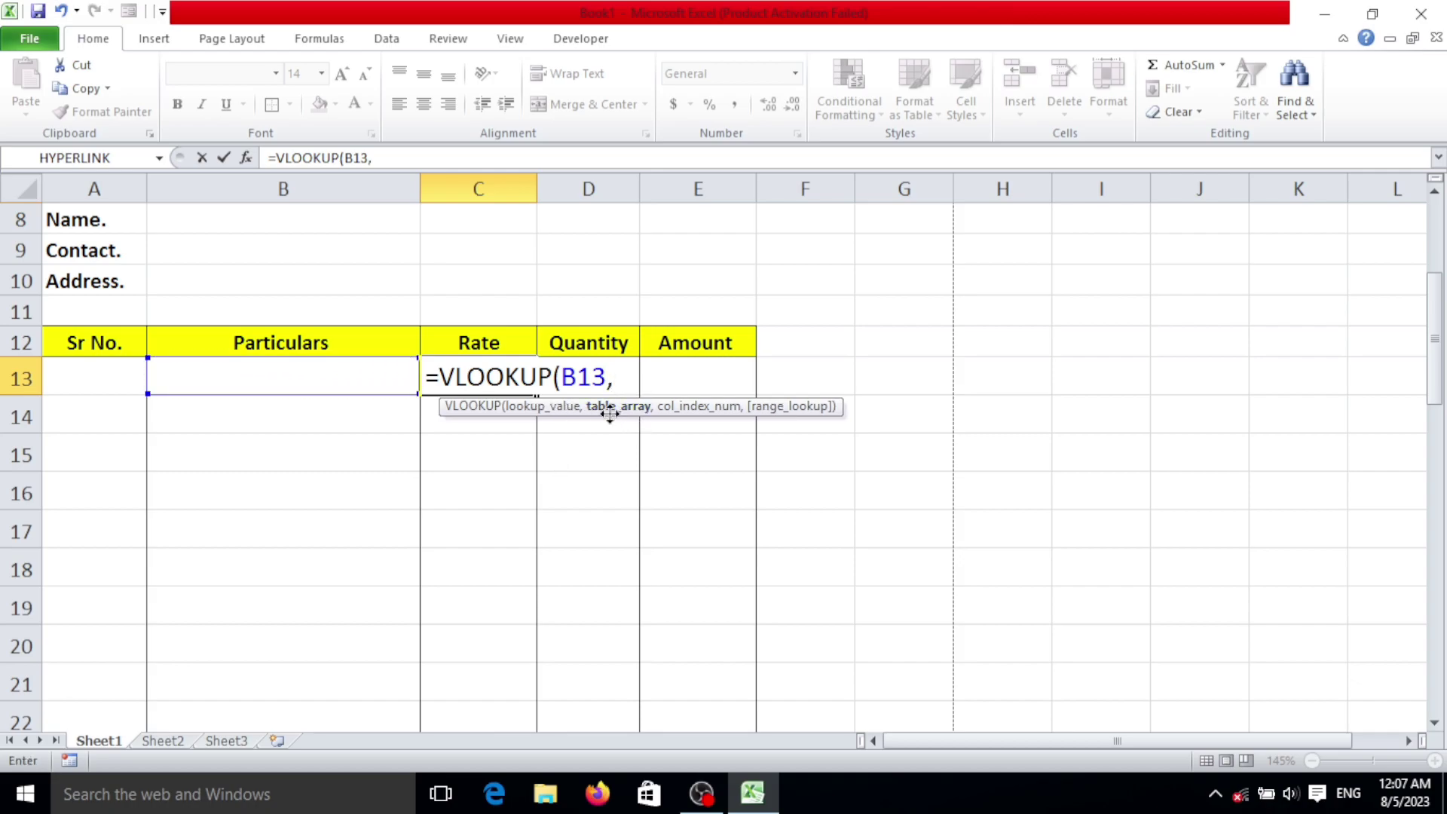
pyautogui.click(156, 742)
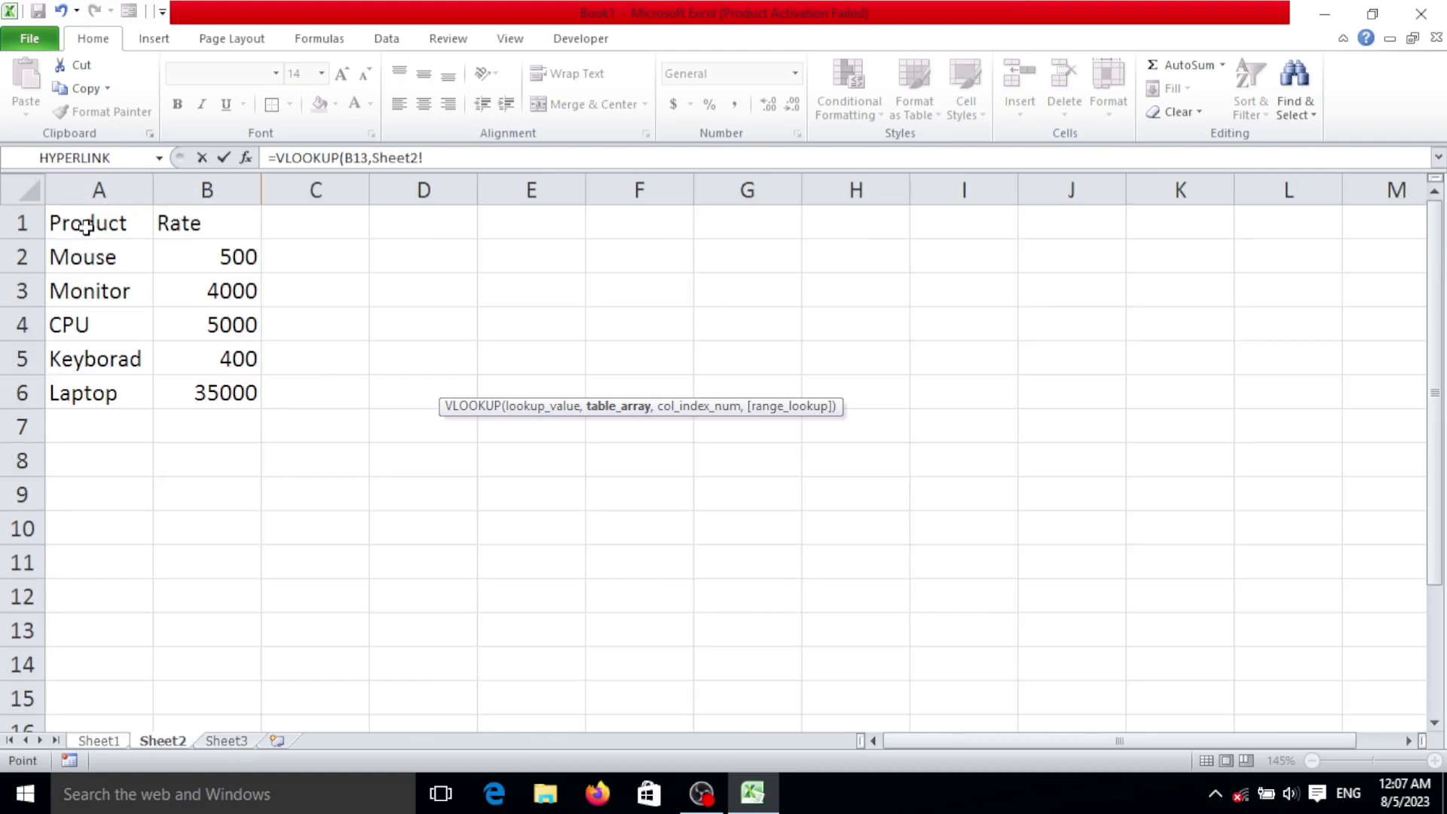
pyautogui.moveTo(124, 226); pyautogui.dragTo(234, 392)
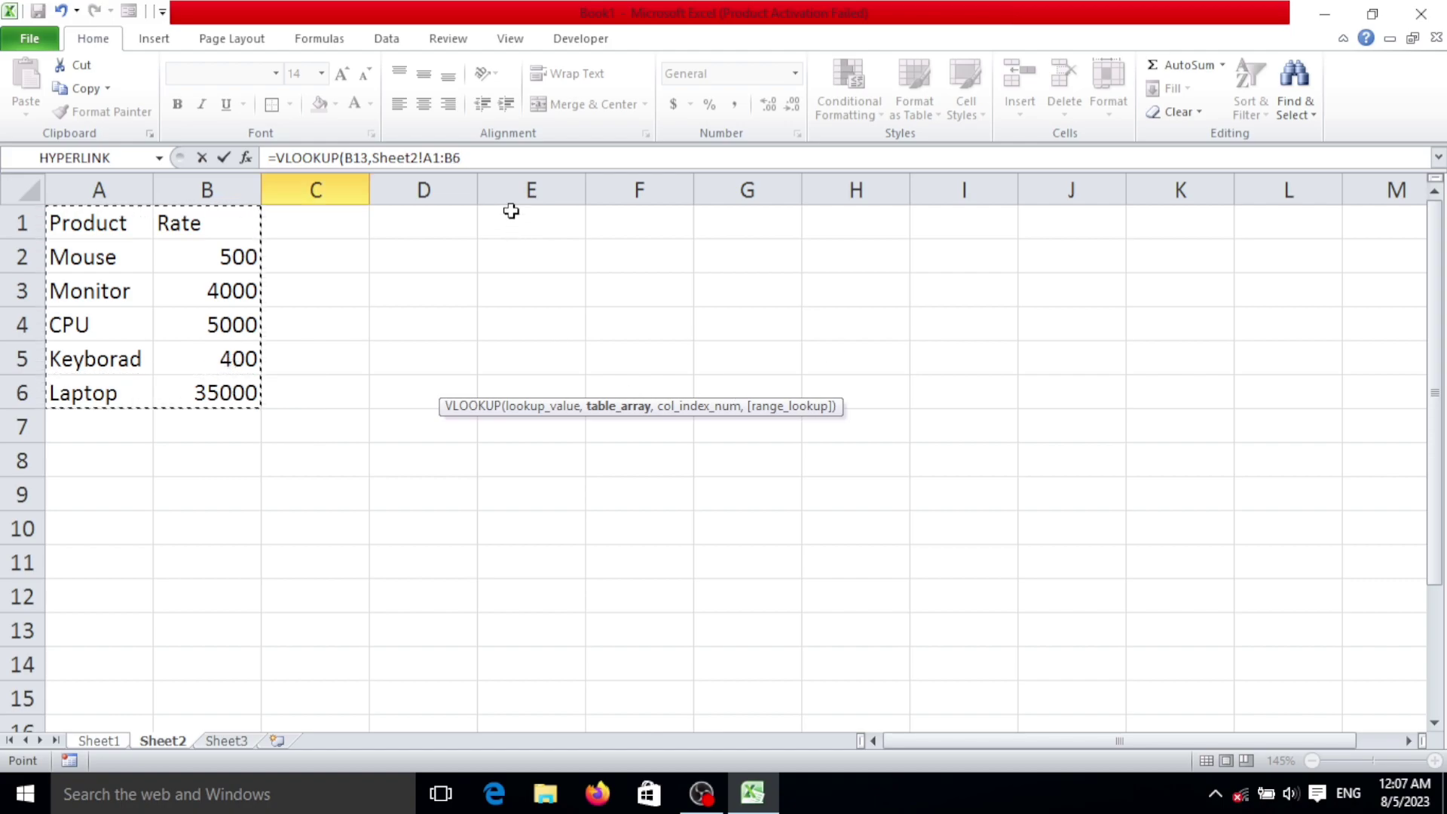
pyautogui.press('F4')
pyautogui.write(',2')
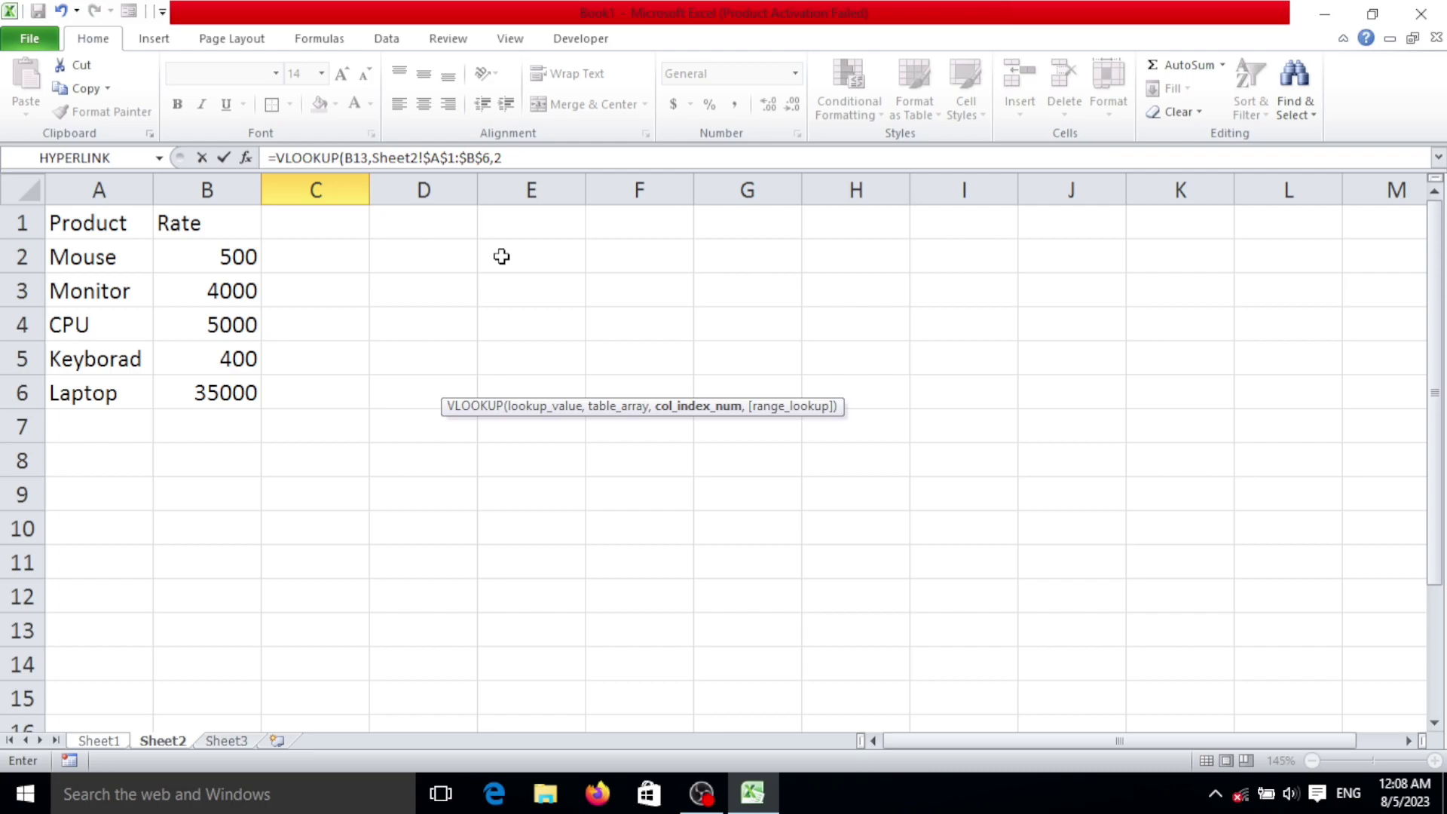
pyautogui.write(',')
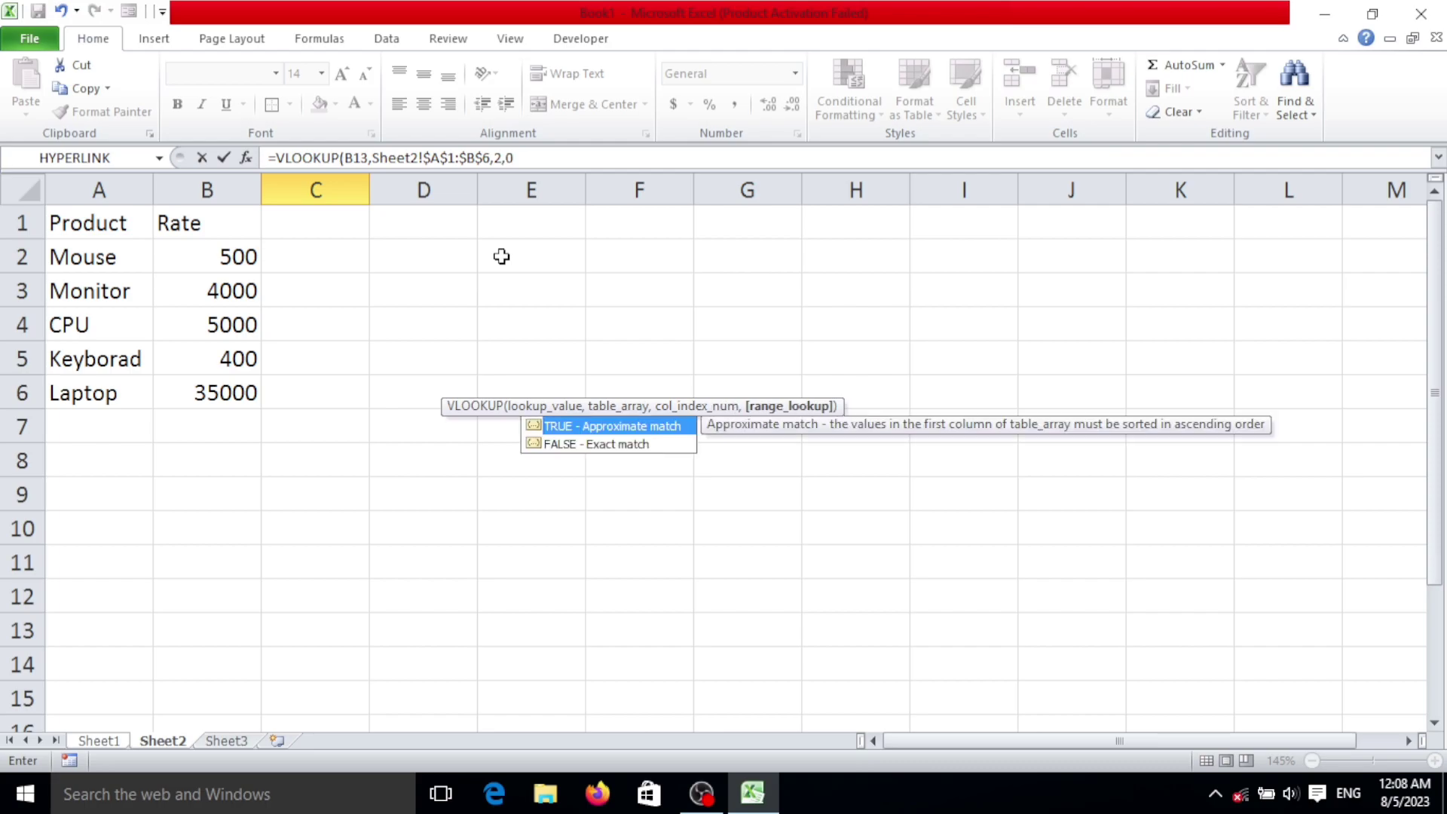
pyautogui.write('0)')
pyautogui.press('Return')
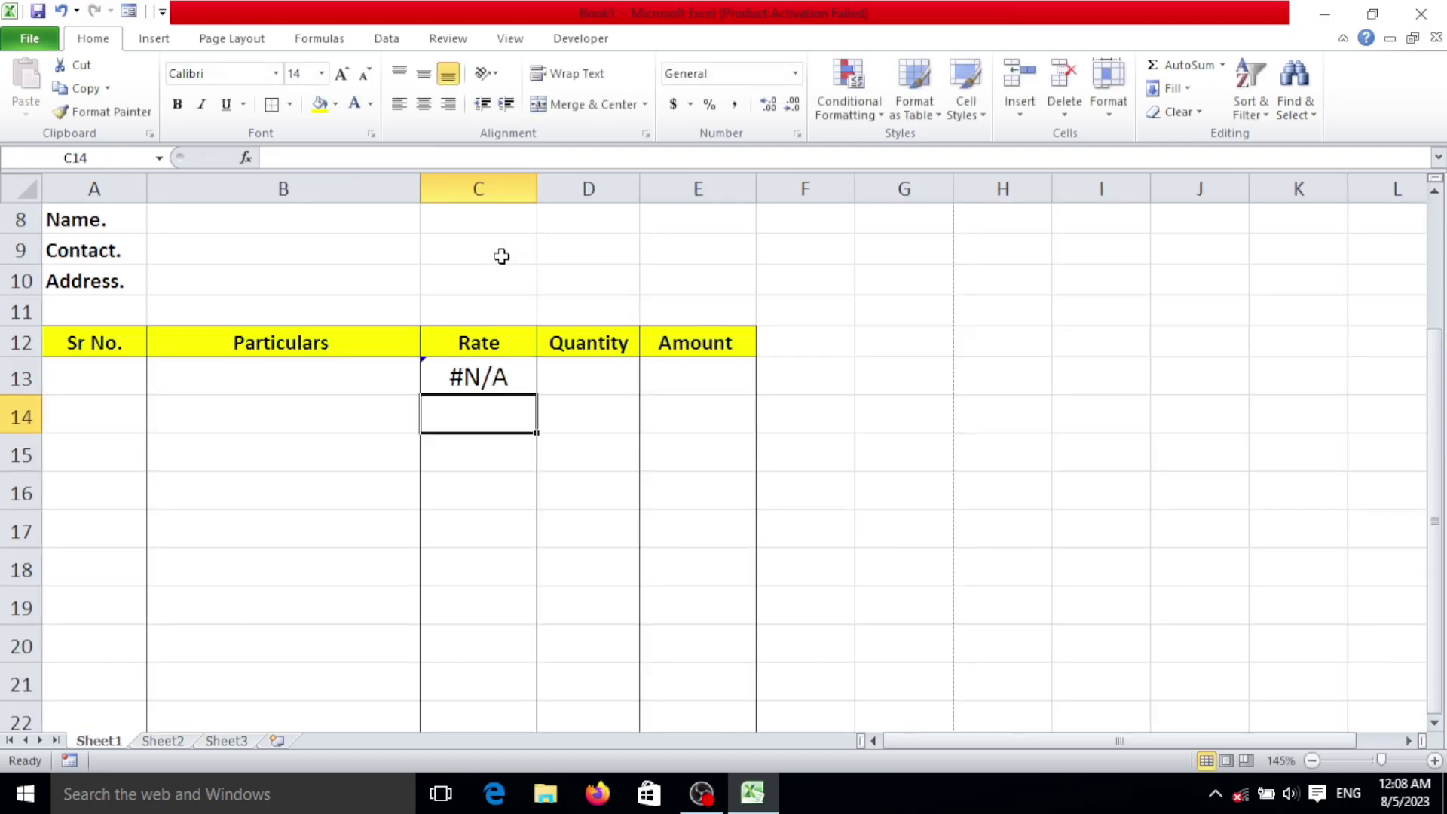
# Step: Pick Mouse from the B13 Particulars dropdown so Rate C13 shows 500 instead of #N/A
pyautogui.click(516, 375)
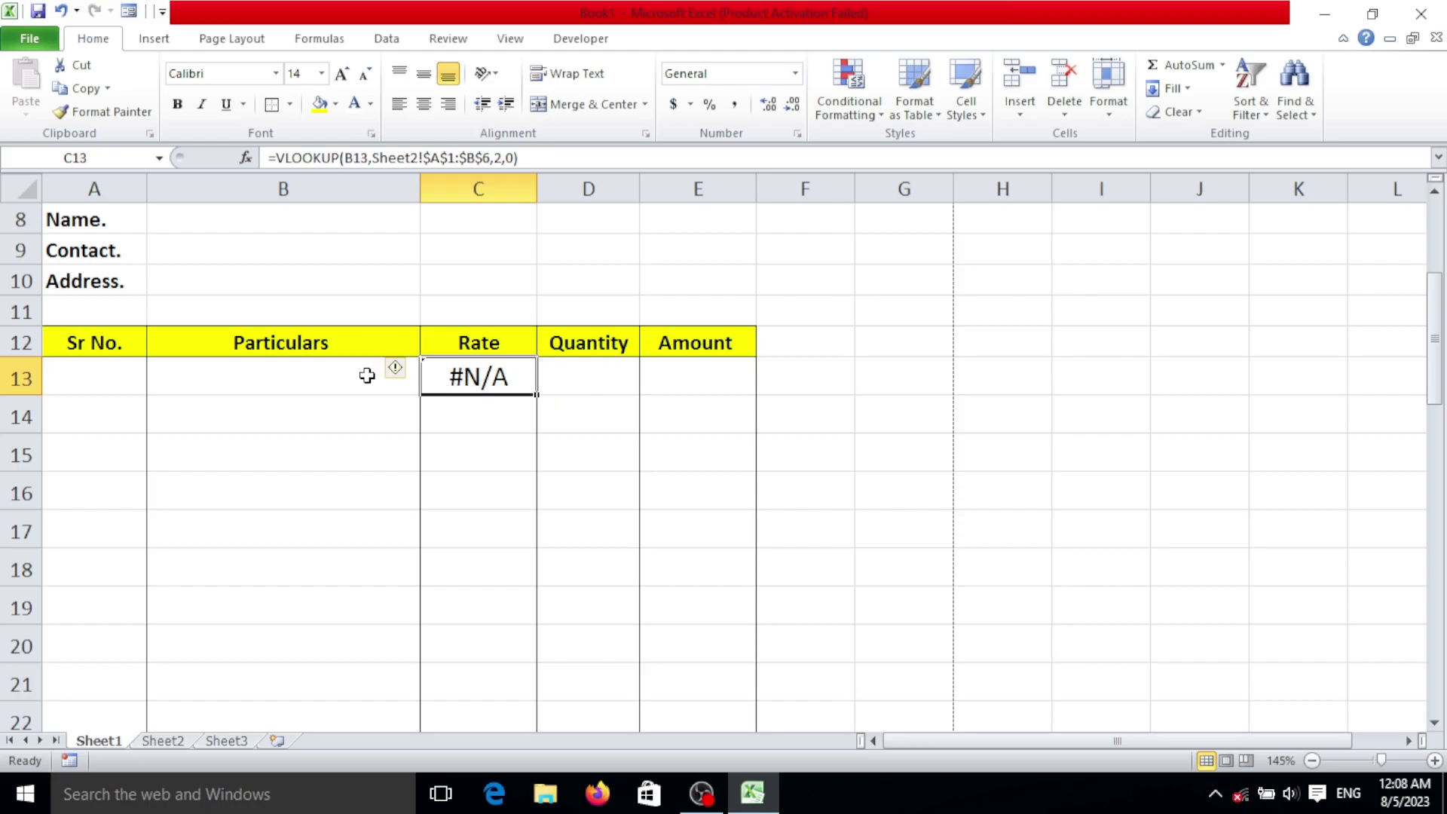
pyautogui.click(415, 380)
pyautogui.click(431, 385)
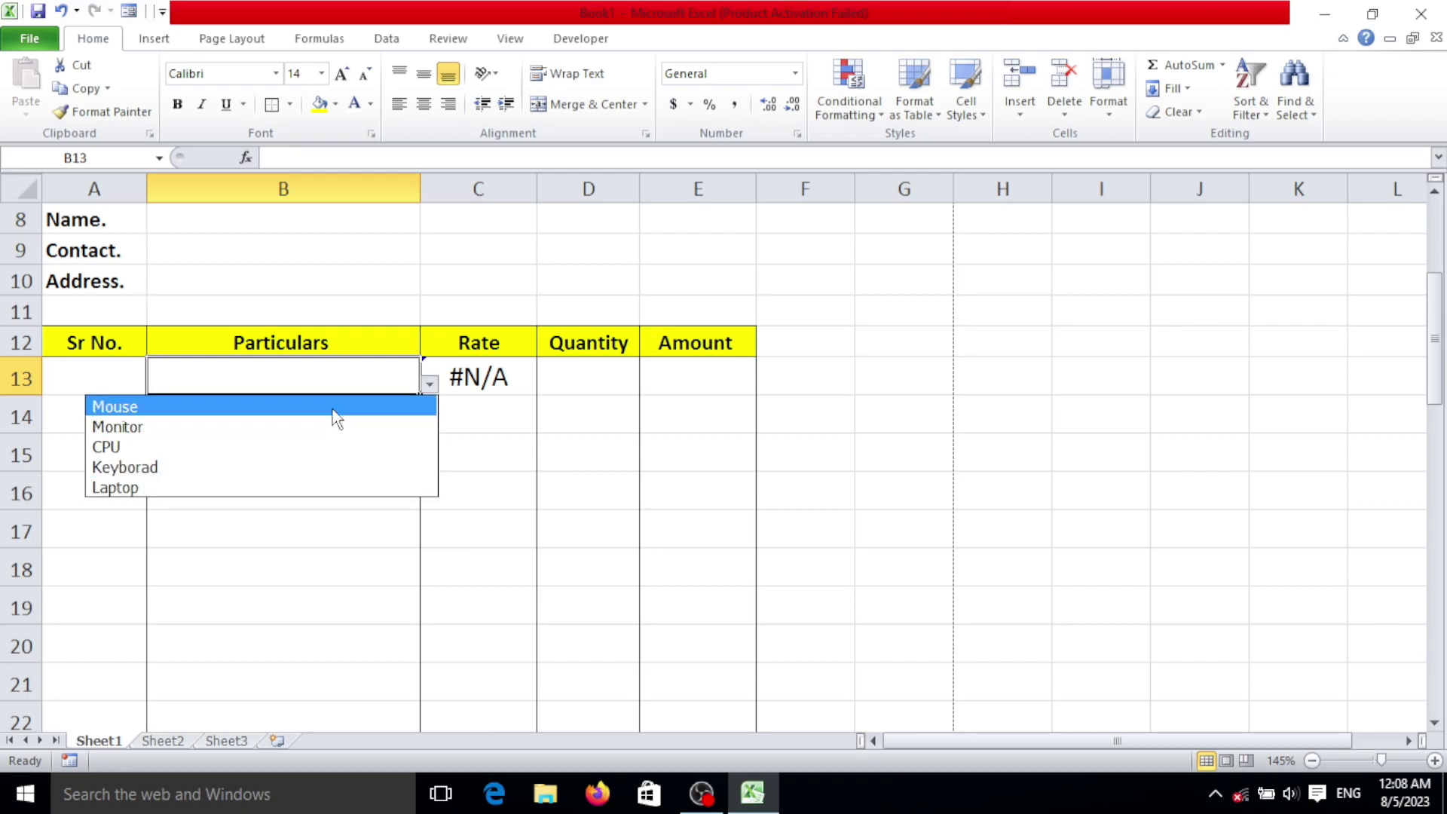
pyautogui.click(336, 409)
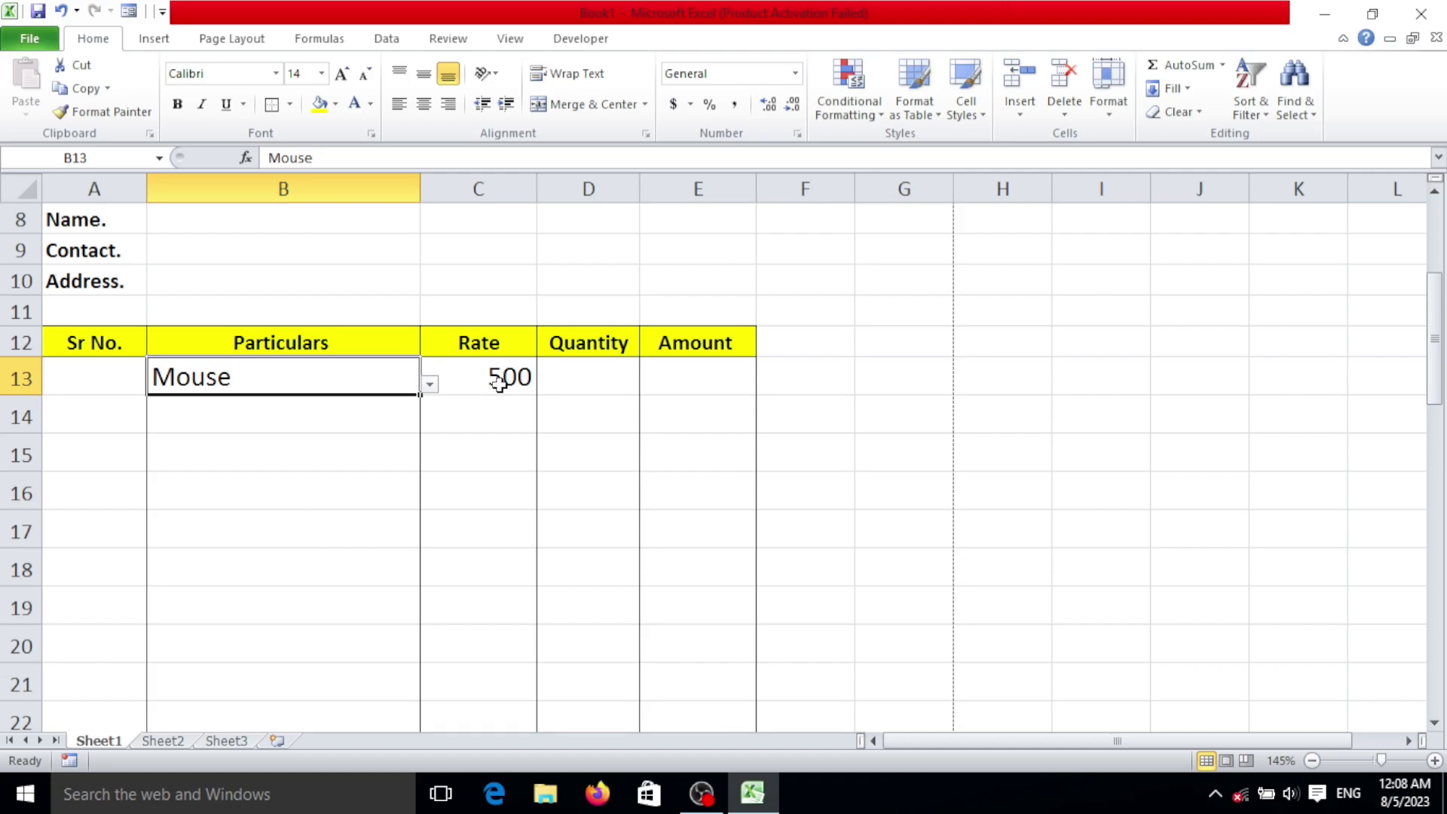
pyautogui.click(494, 380)
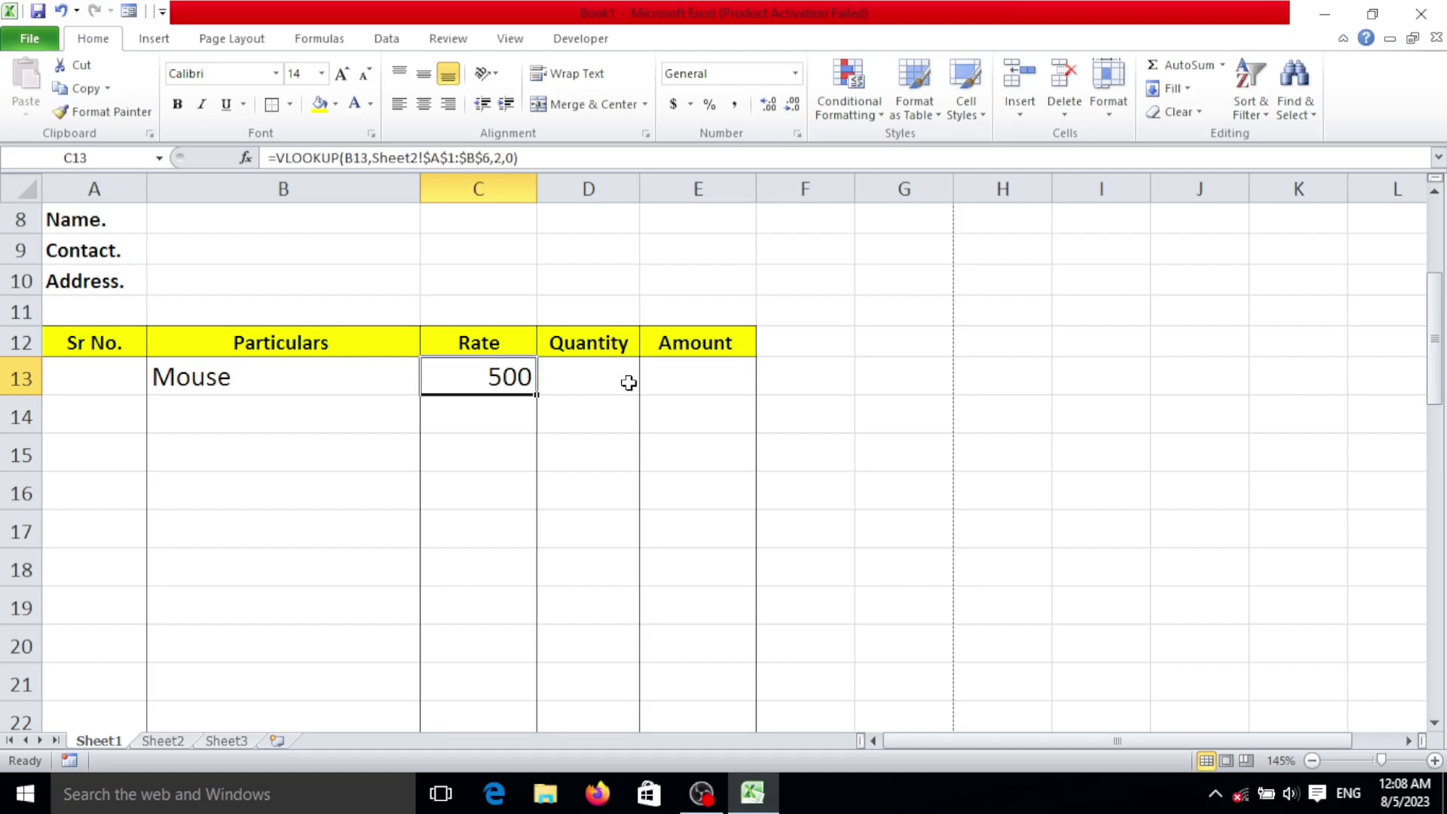
pyautogui.click(707, 373)
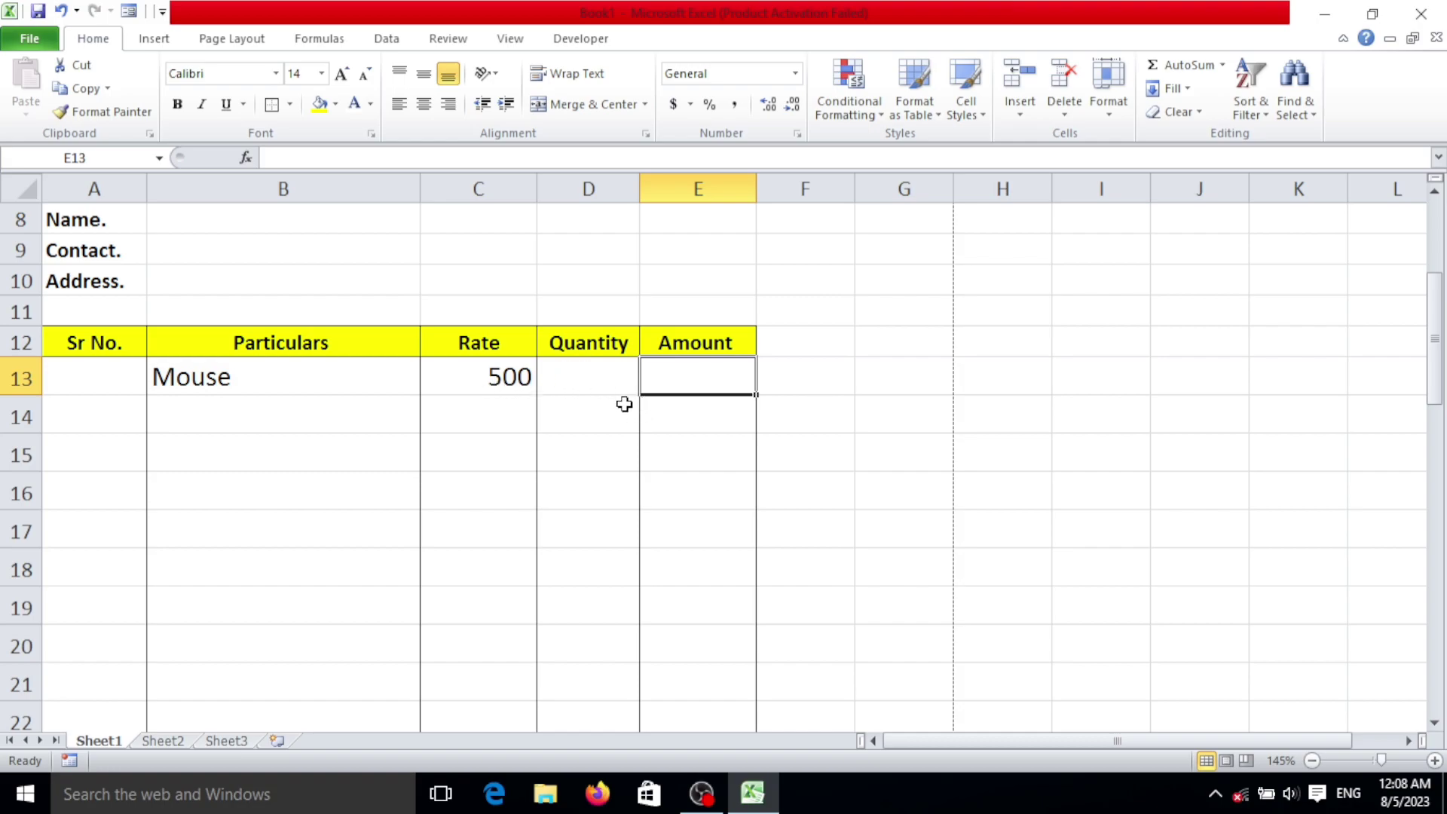
# Step: Enter quantity 100 in D13 and the Amount formula =C13*D13 in E13, giving 50000
pyautogui.click(610, 380)
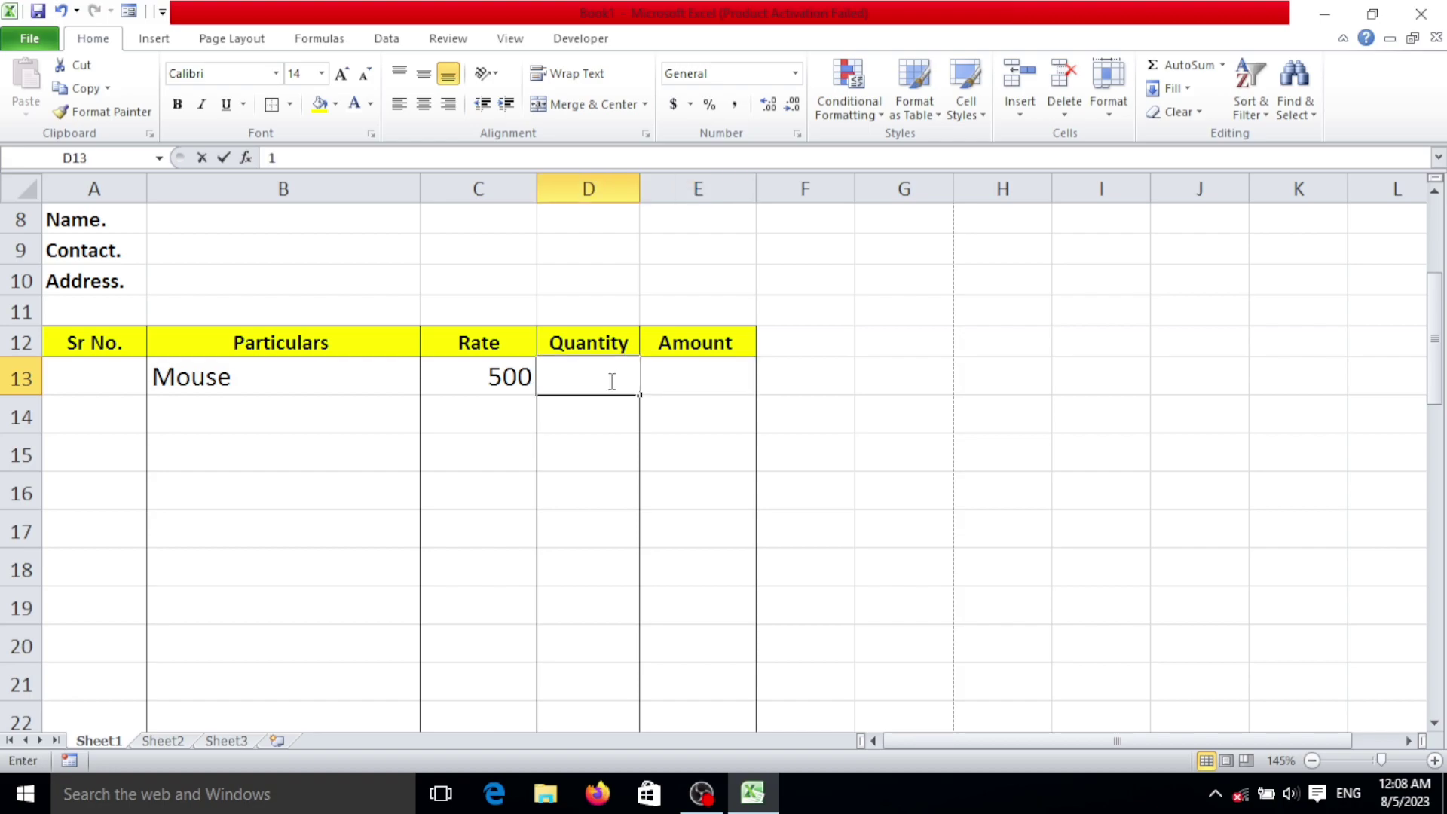
pyautogui.write('100')
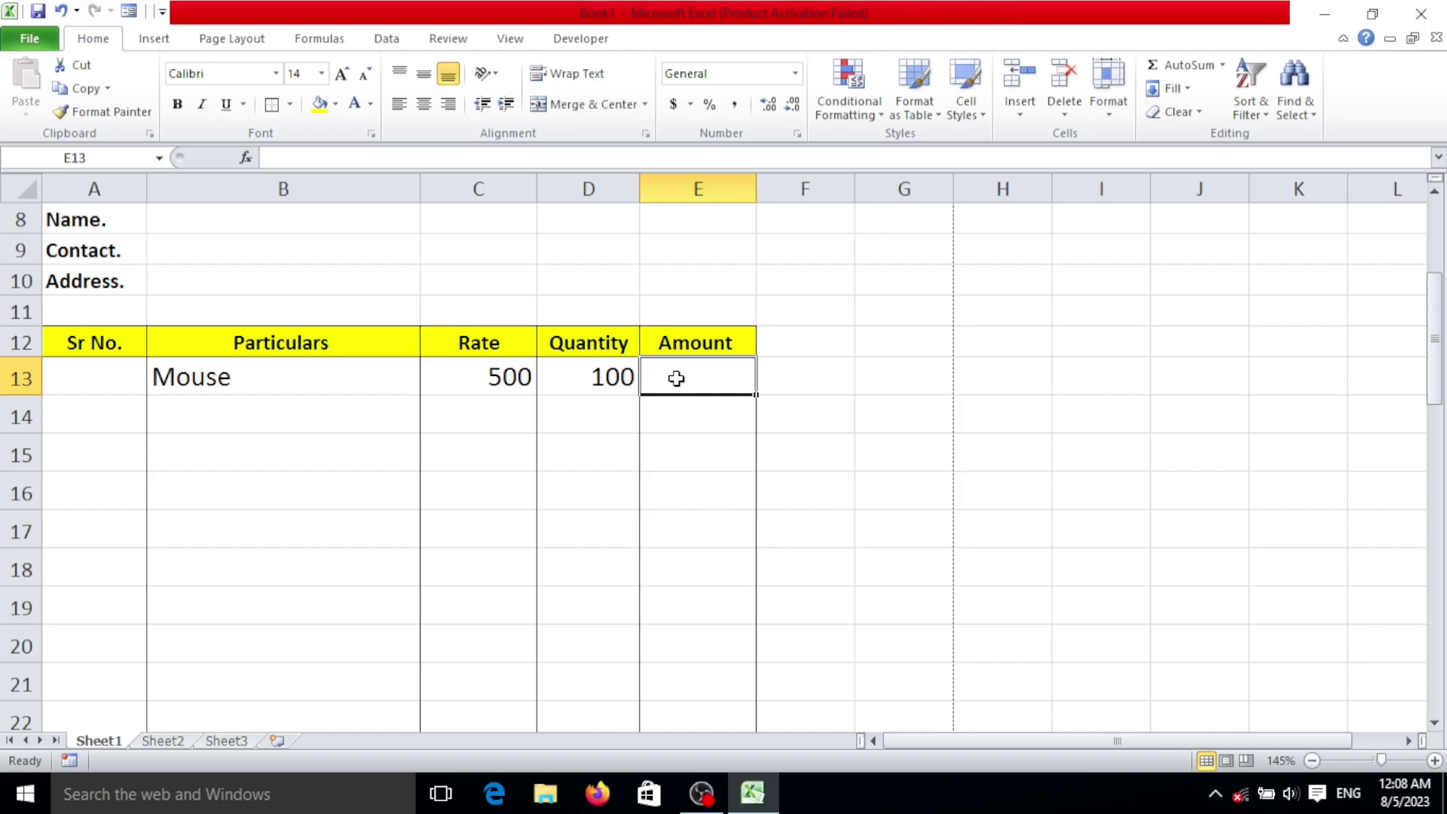
pyautogui.write('=')
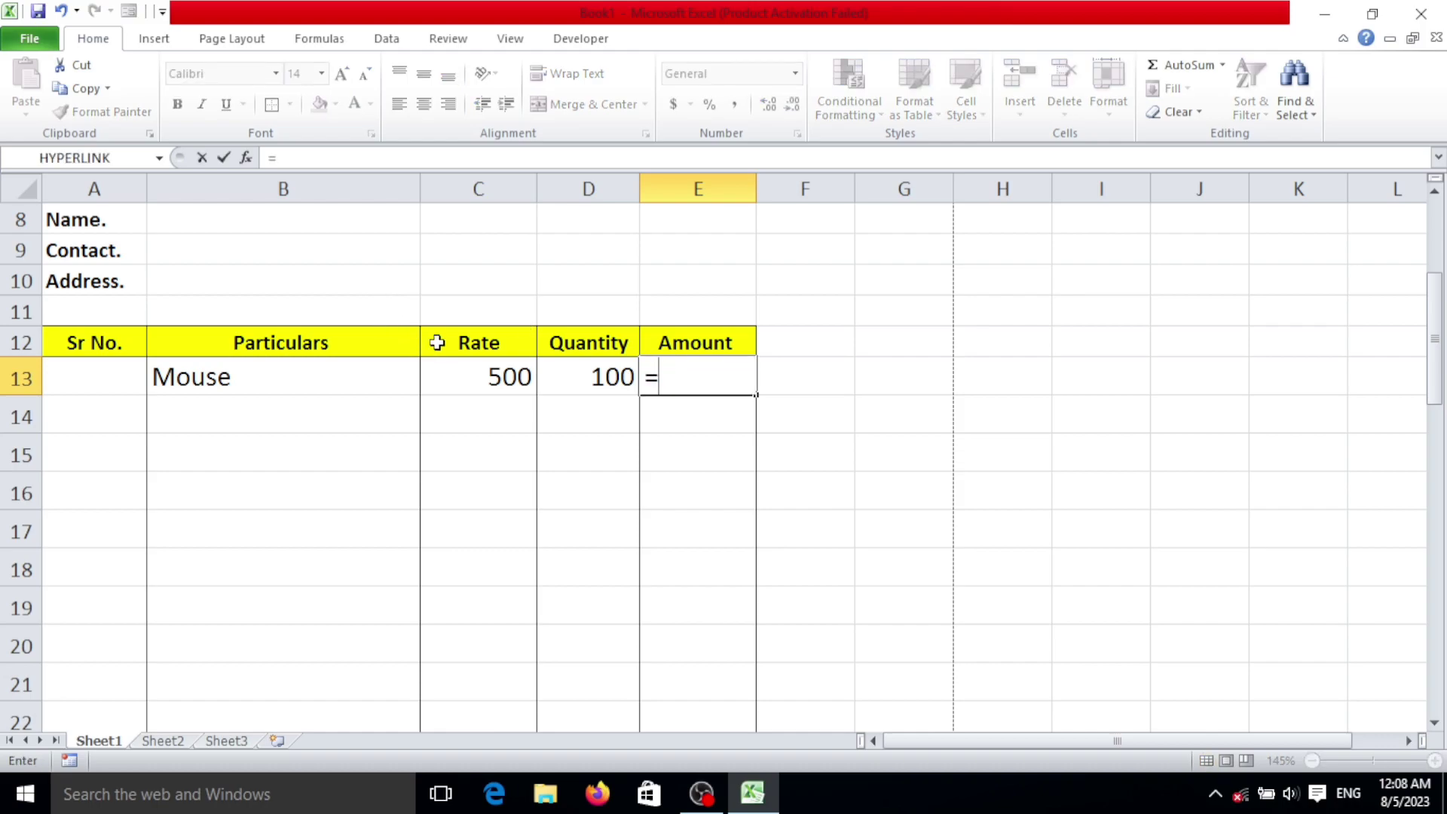
pyautogui.click(462, 374)
pyautogui.write('*')
pyautogui.click(613, 377)
pyautogui.press('Return')
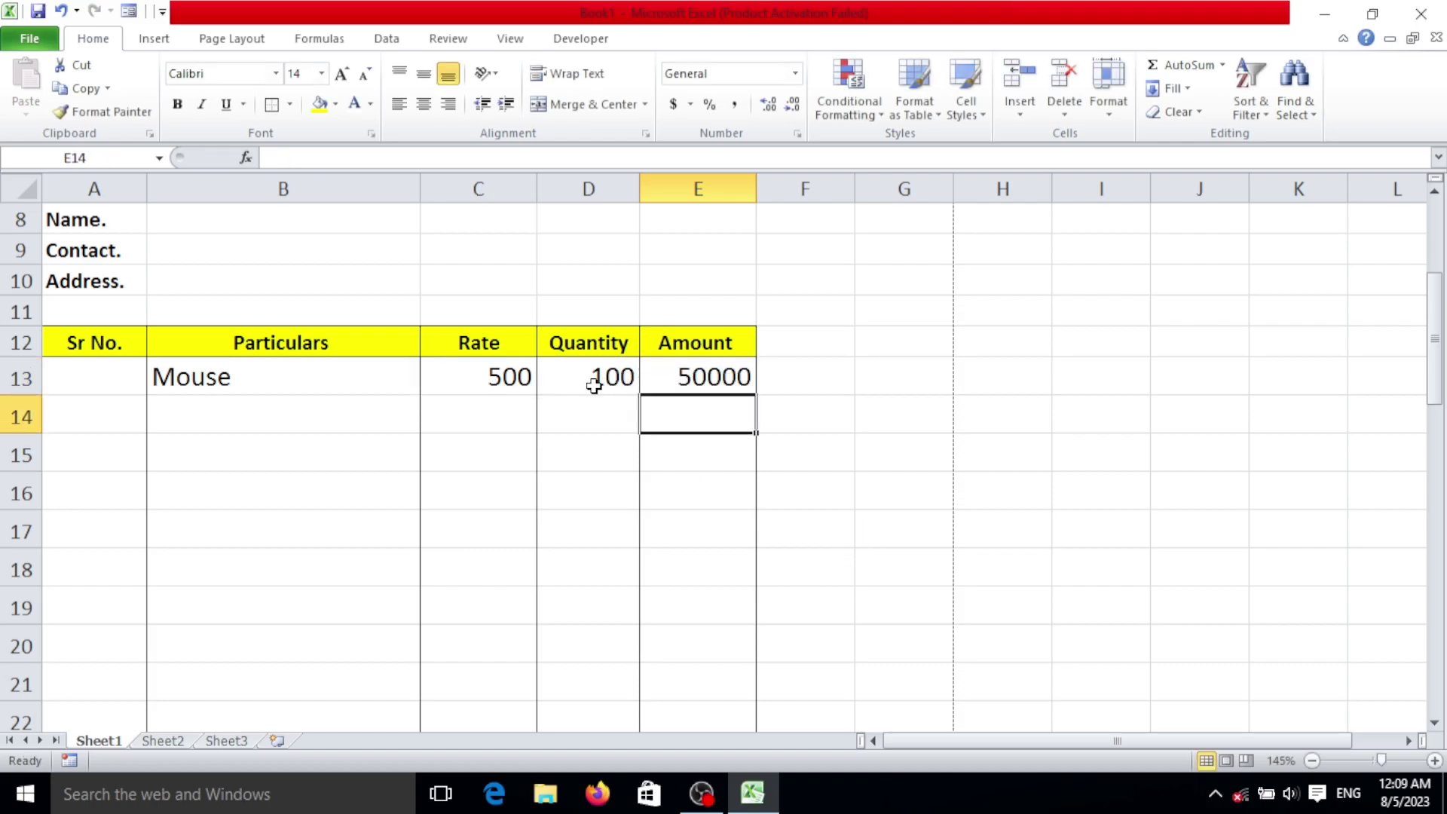
# Step: Review the Rate, Amount and Quantity cells of the Mouse row, ending on C13
pyautogui.click(486, 384)
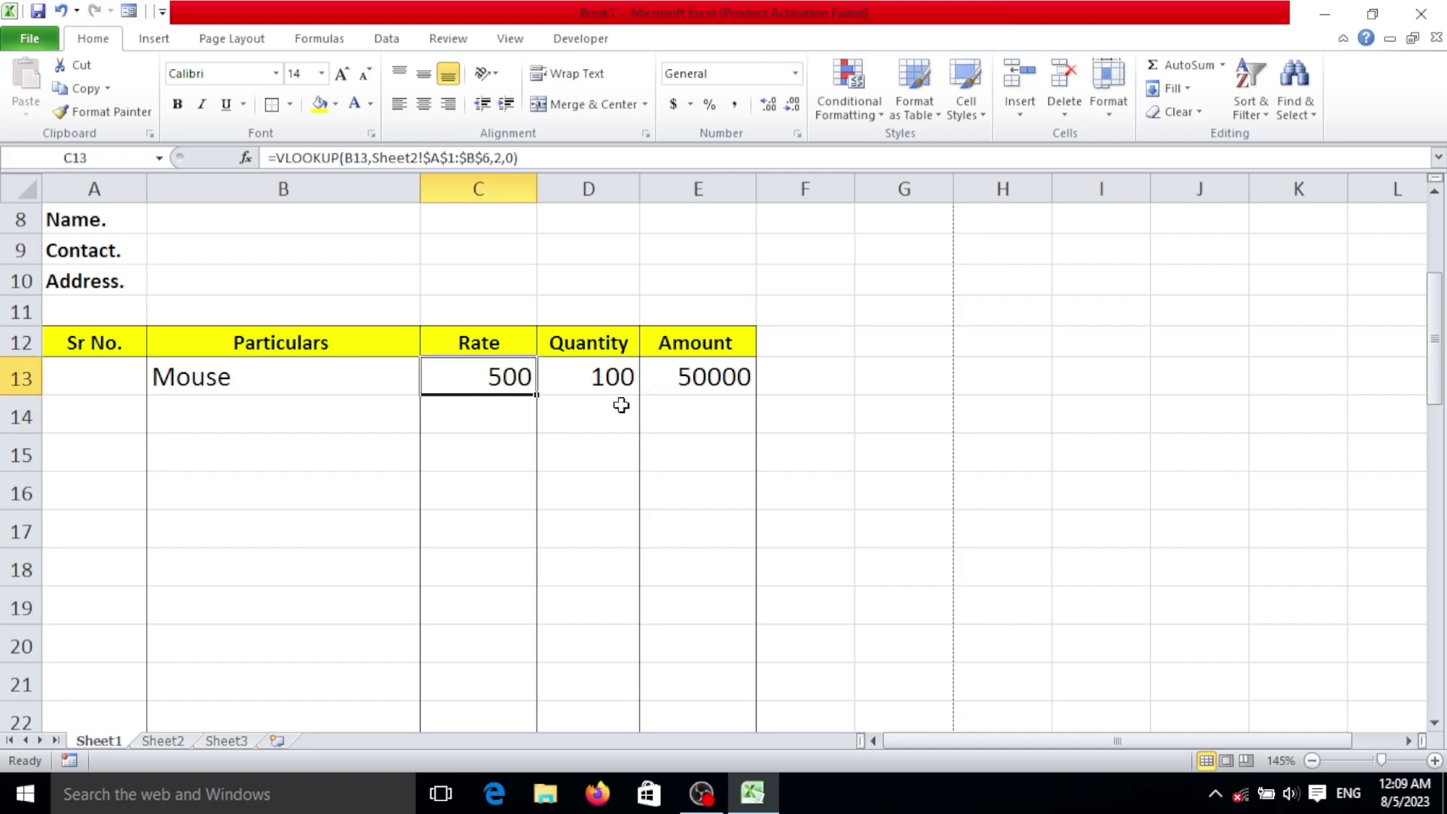
pyautogui.click(717, 377)
pyautogui.click(549, 378)
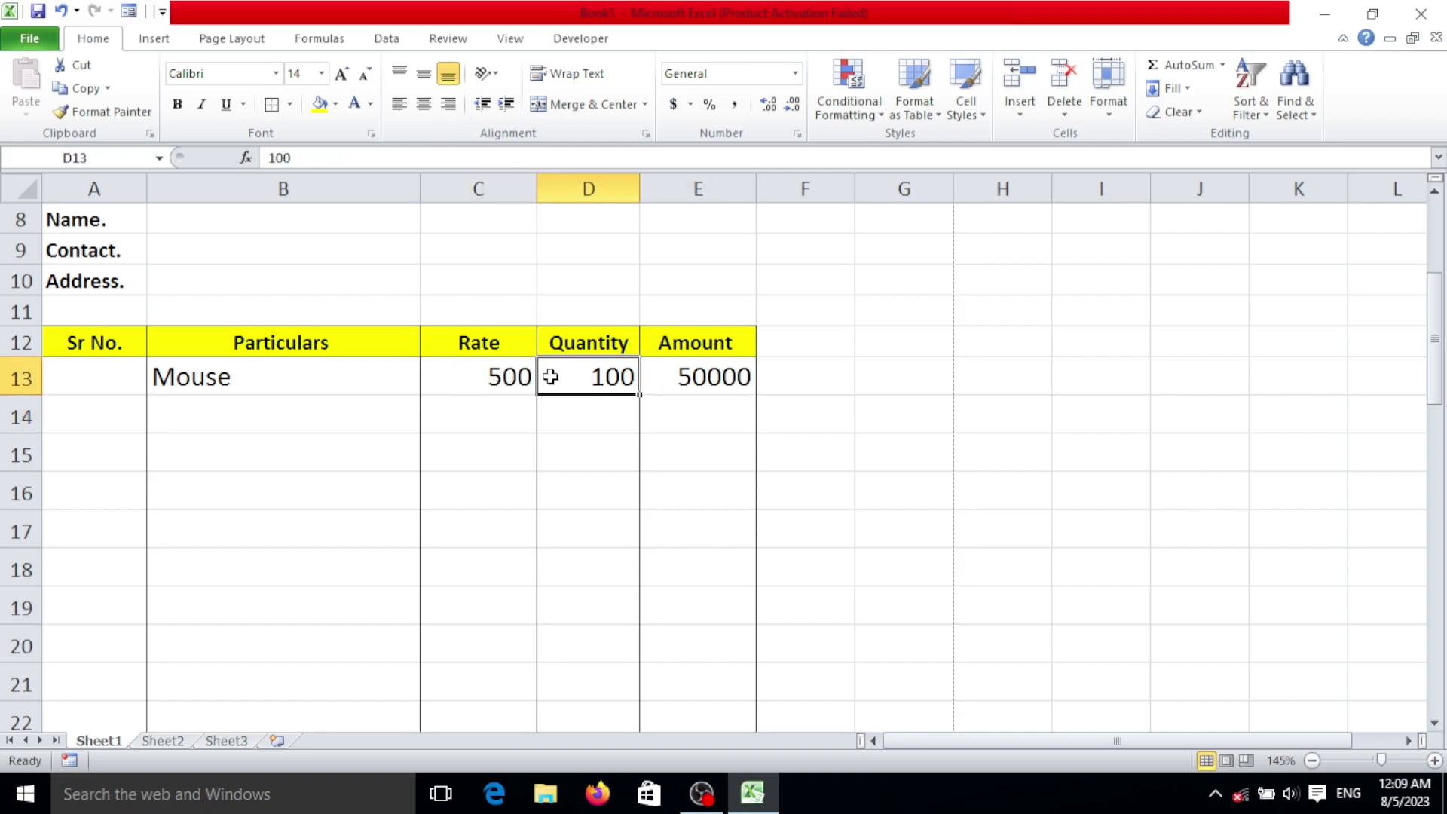
pyautogui.click(501, 379)
pyautogui.scroll(-2, 637, 321)
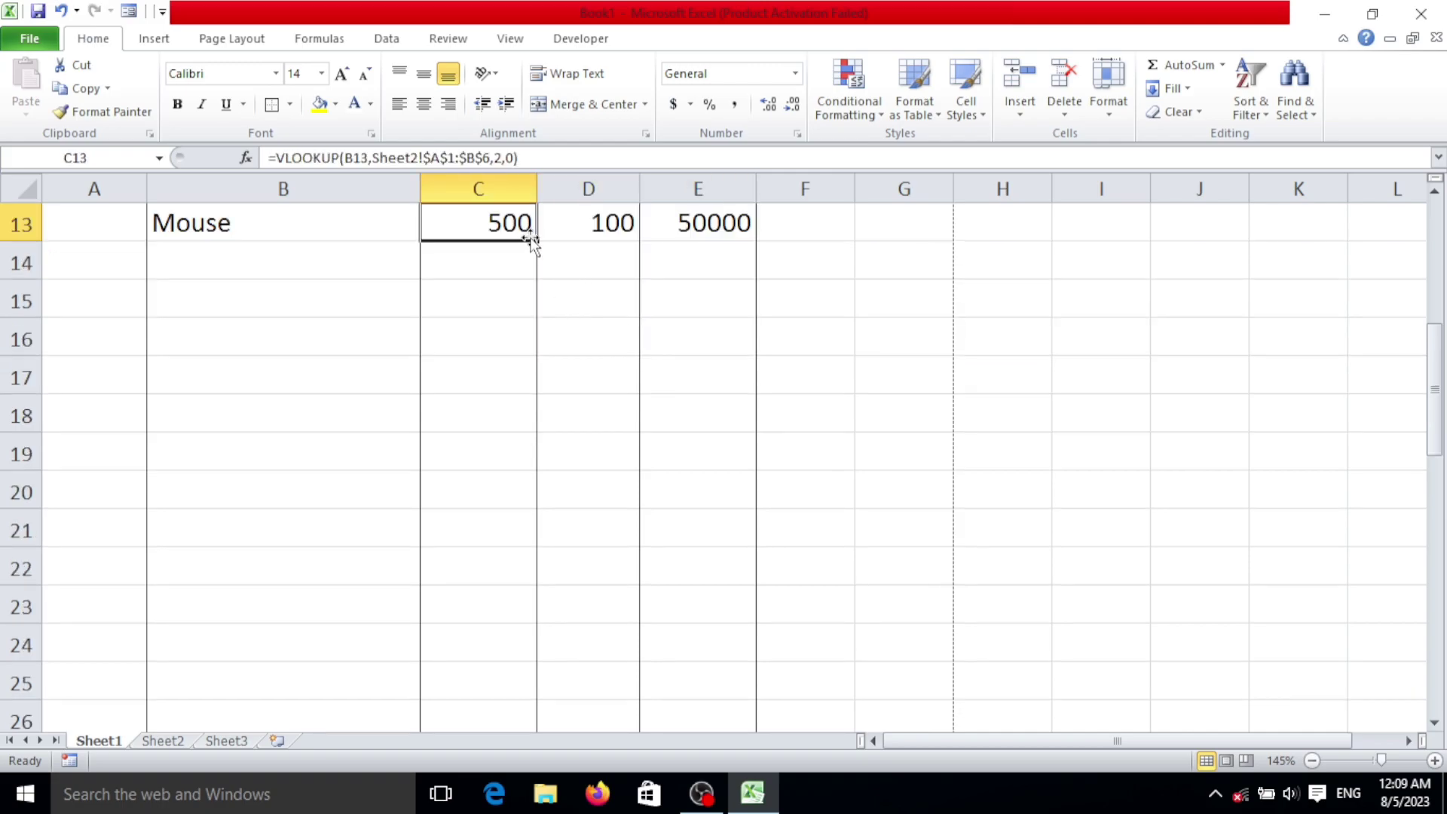
# Step: Fill the C13 Rate lookup down to C30, leaving #N/A in rows without a product
pyautogui.moveTo(535, 242); pyautogui.dragTo(555, 654)
pyautogui.scroll(3, 501, 430)
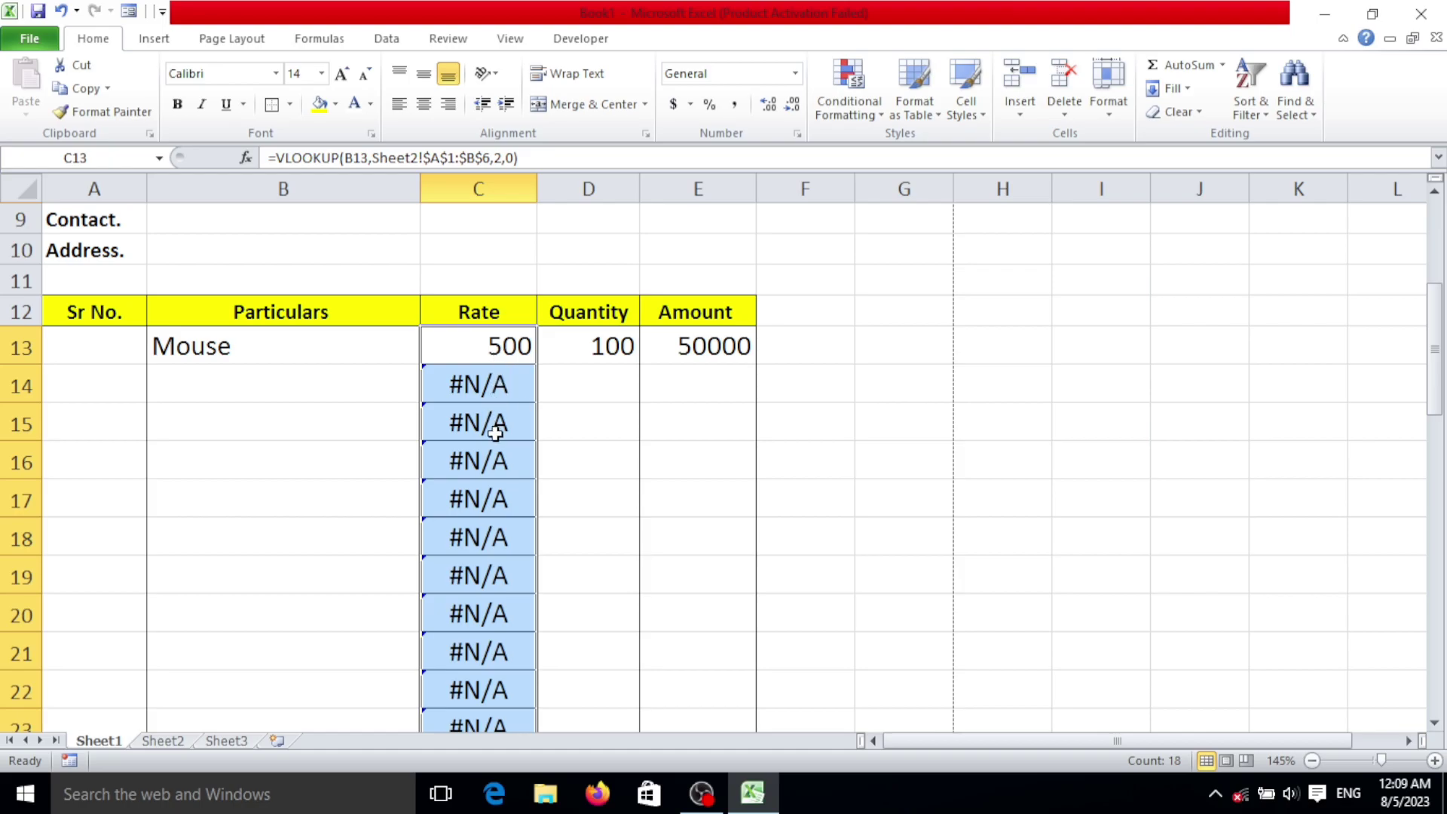
pyautogui.scroll(-2, 495, 425)
pyautogui.scroll(3, 498, 434)
pyautogui.scroll(-2, 495, 445)
pyautogui.click(541, 447)
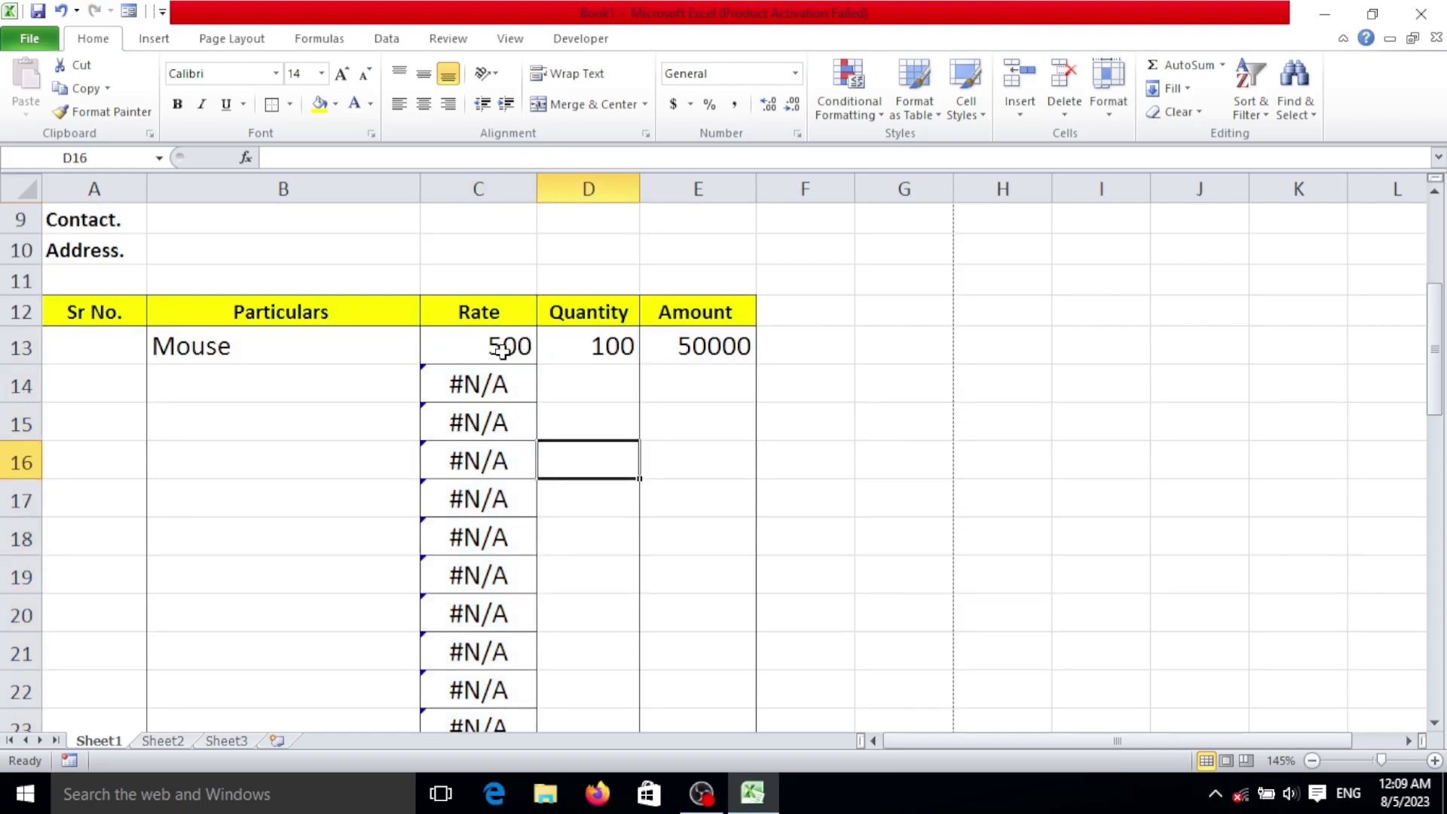
pyautogui.click(465, 342)
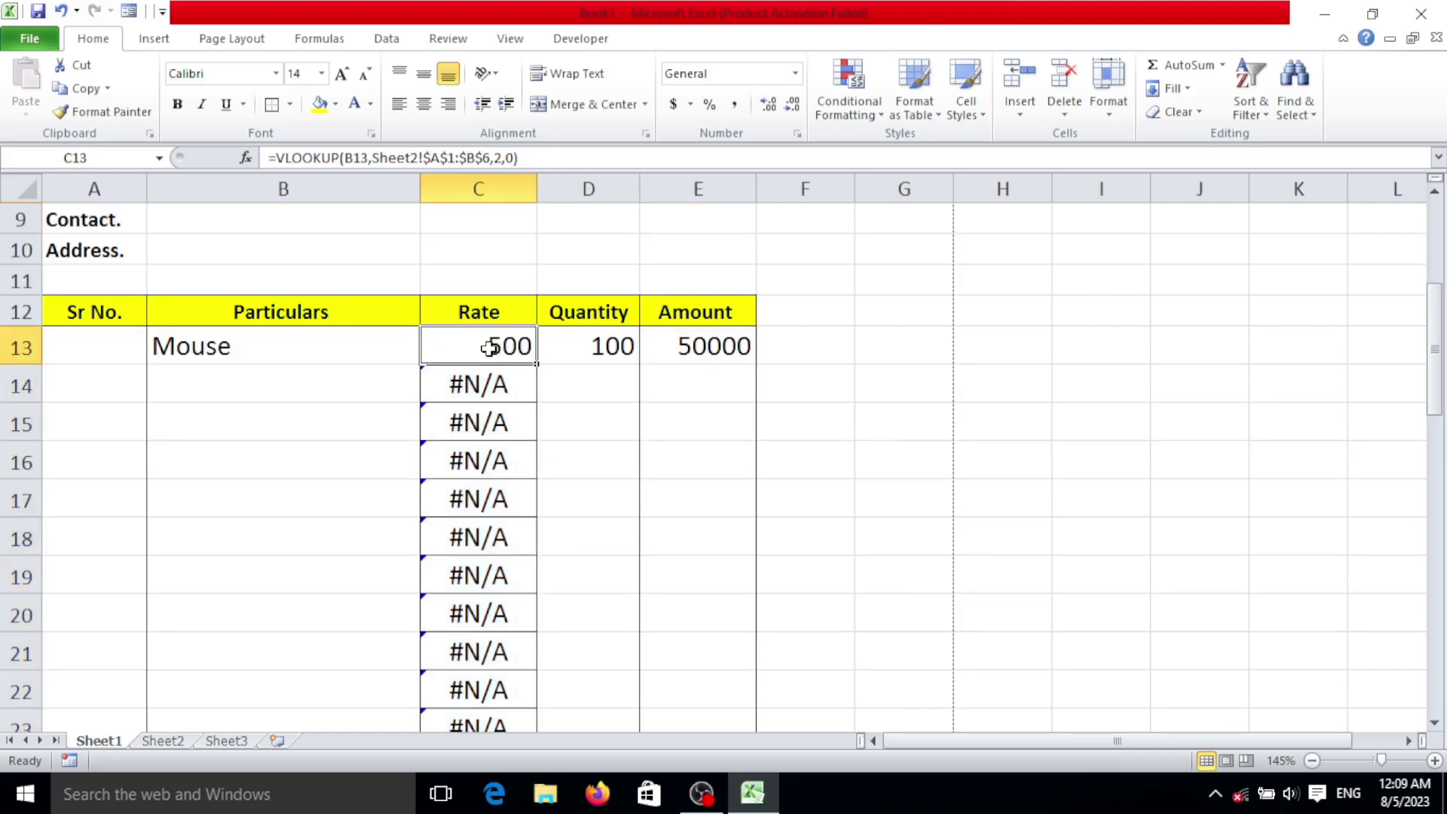
# Step: Wrap C13's VLOOKUP in IFERROR with an empty "" fallback, keeping the 500 result
pyautogui.doubleClick(490, 348)
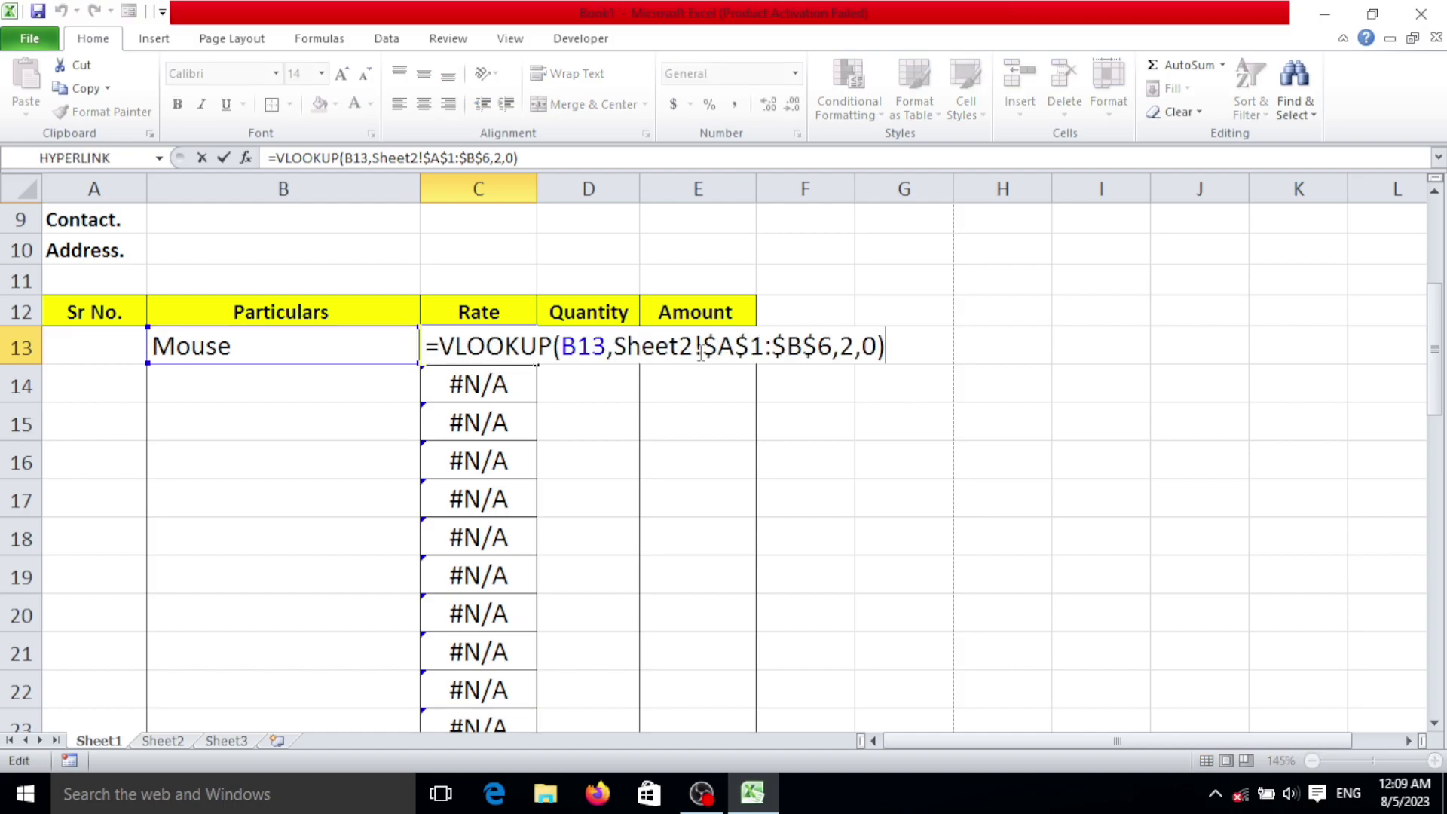
pyautogui.click(438, 349)
pyautogui.write('iferr')
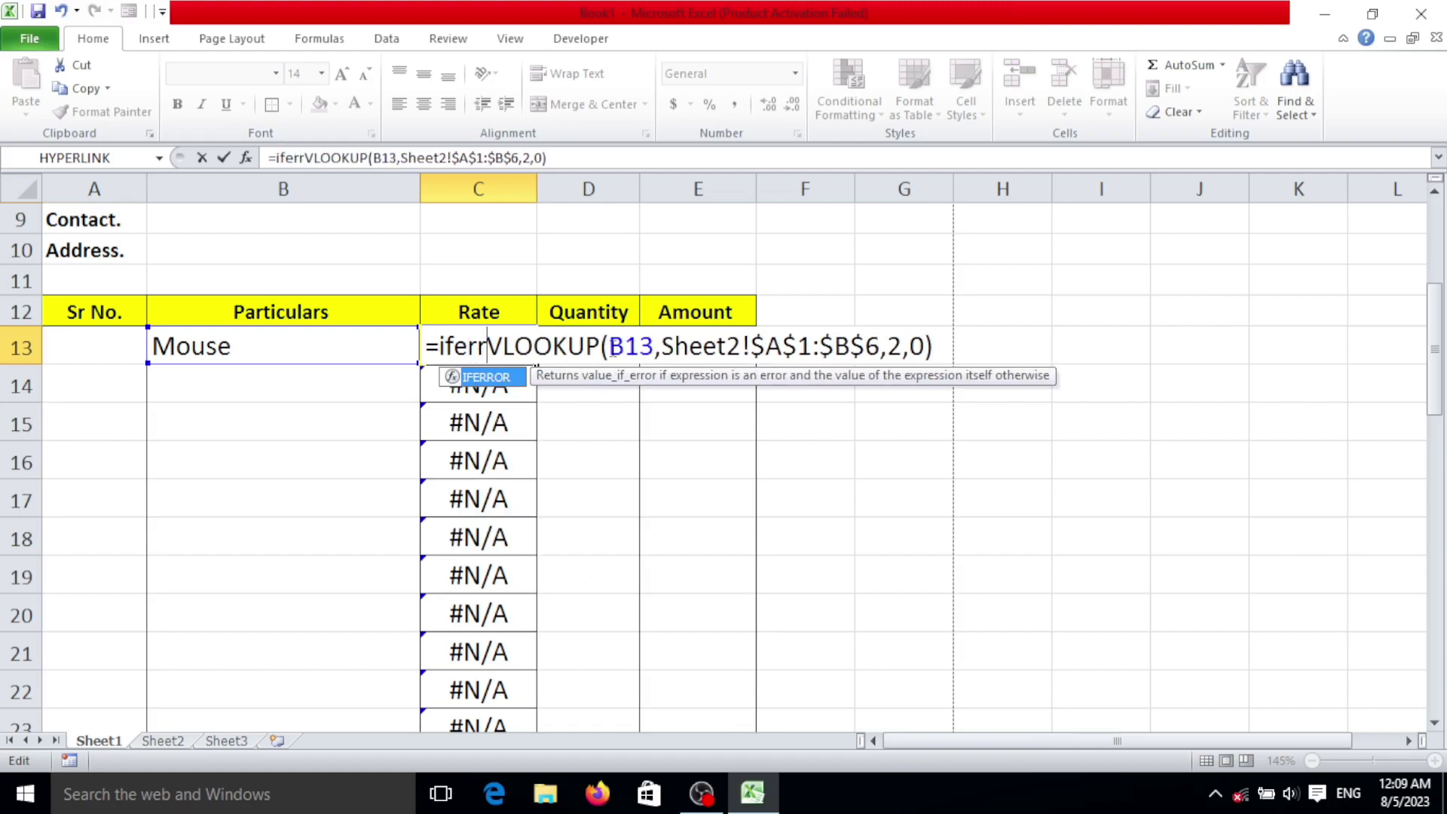
pyautogui.write('or')
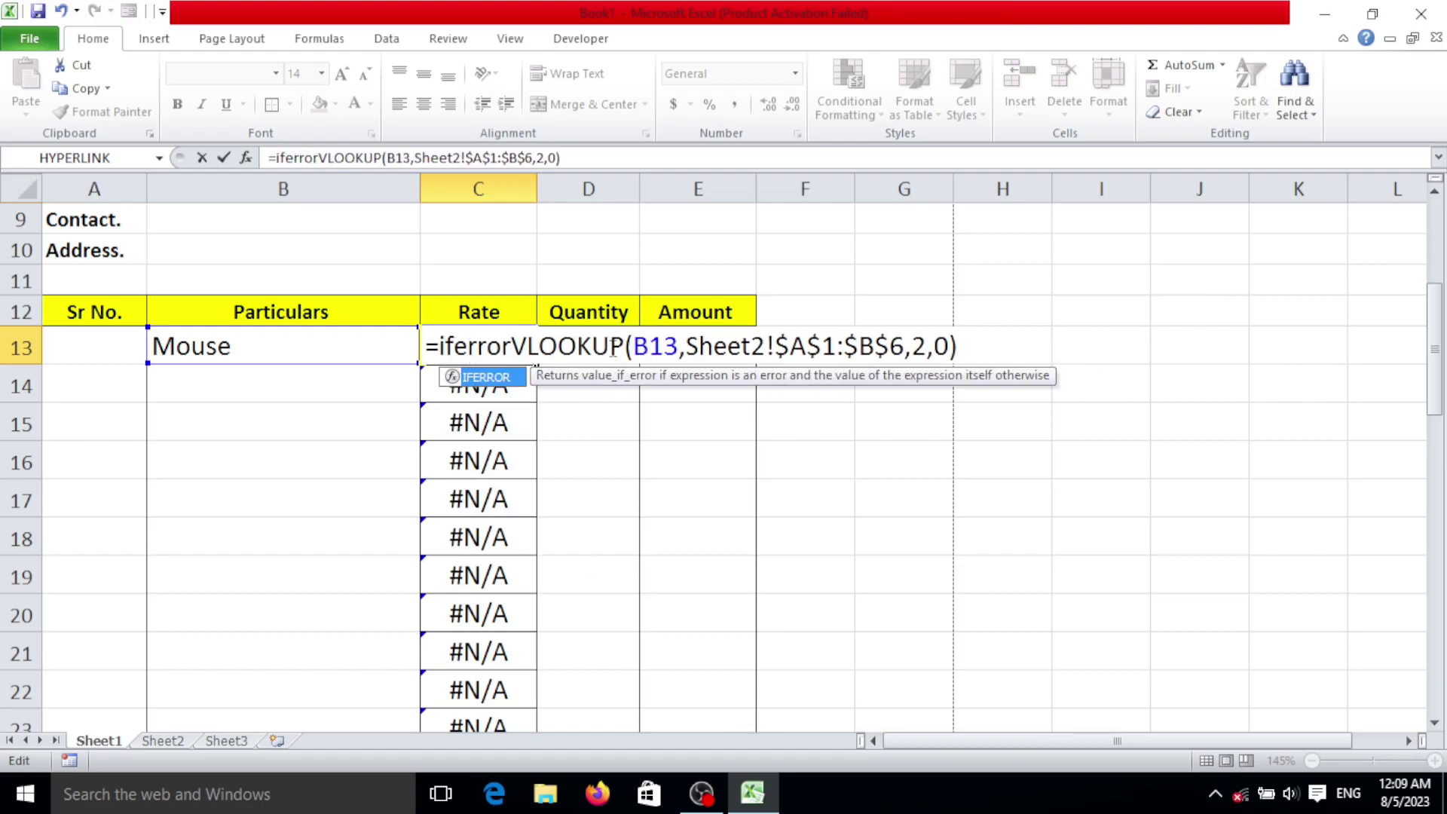
pyautogui.press('Tab')
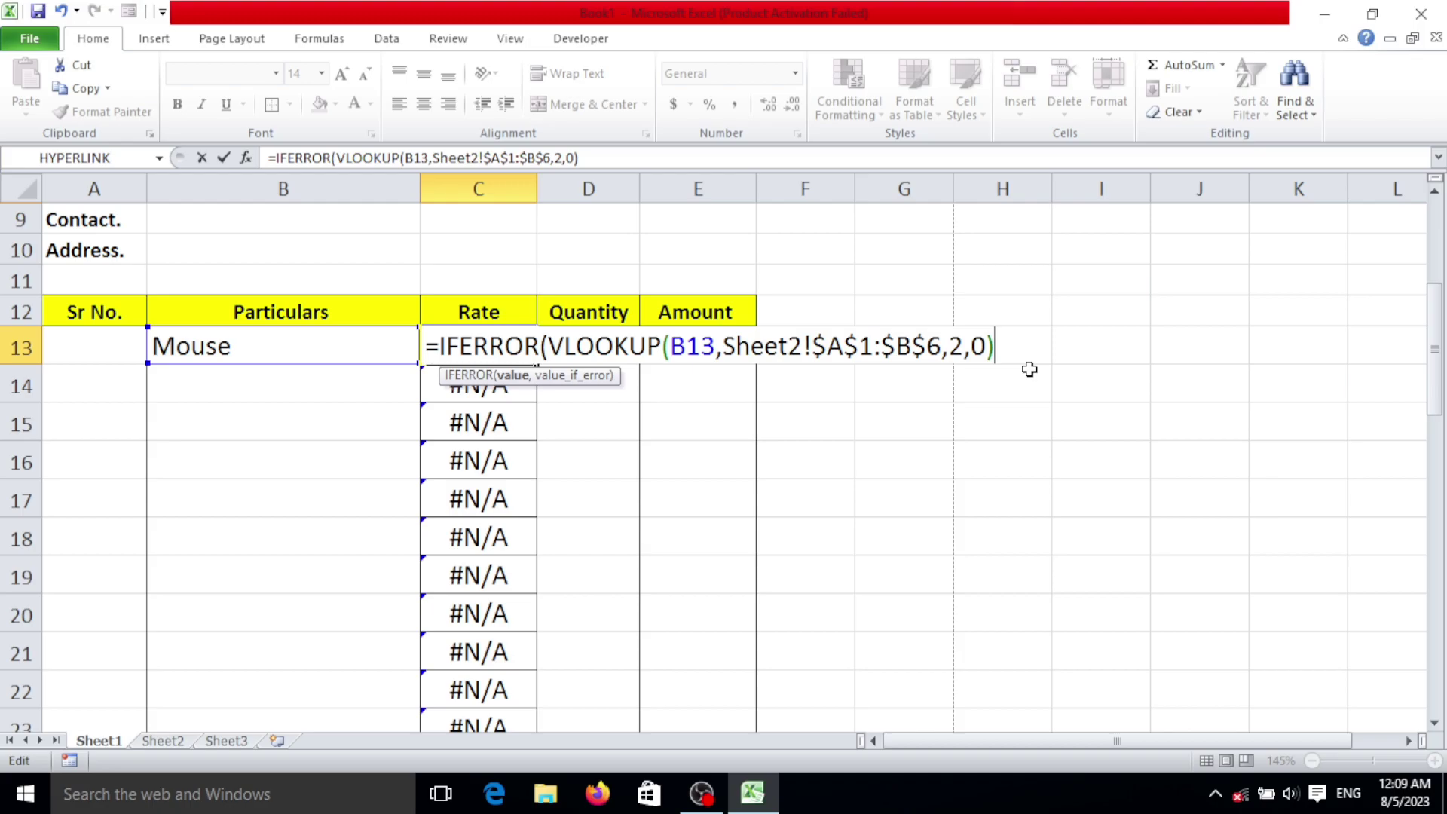
pyautogui.write(',""')
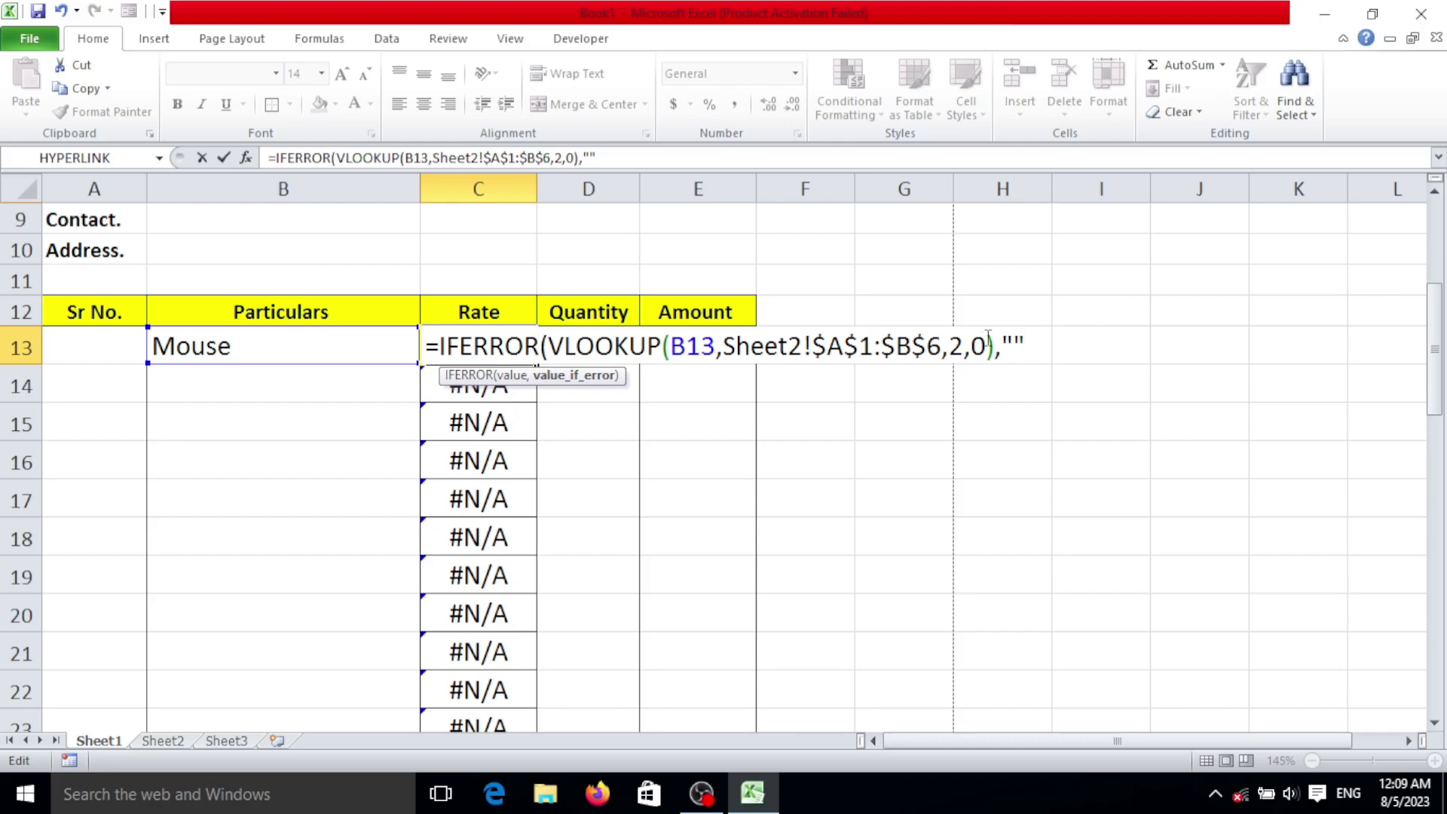
pyautogui.click(1015, 339)
pyautogui.write(')')
pyautogui.press('Return')
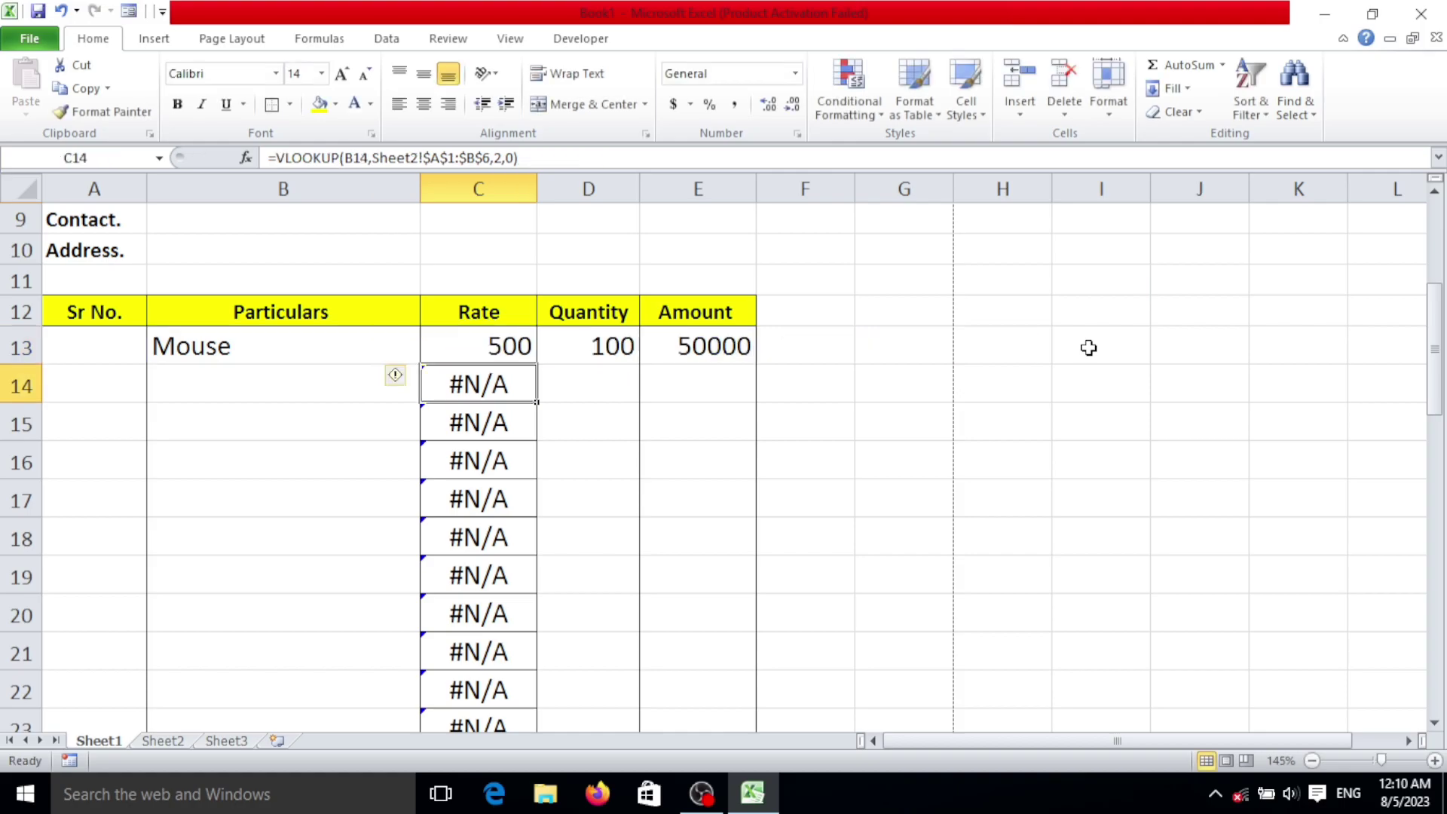
# Step: Fill the IFERROR Rate formula from C13 down to row 30, blanking empty rows
pyautogui.click(518, 348)
pyautogui.moveTo(536, 364); pyautogui.dragTo(542, 549)
pyautogui.scroll(7, 543, 550)
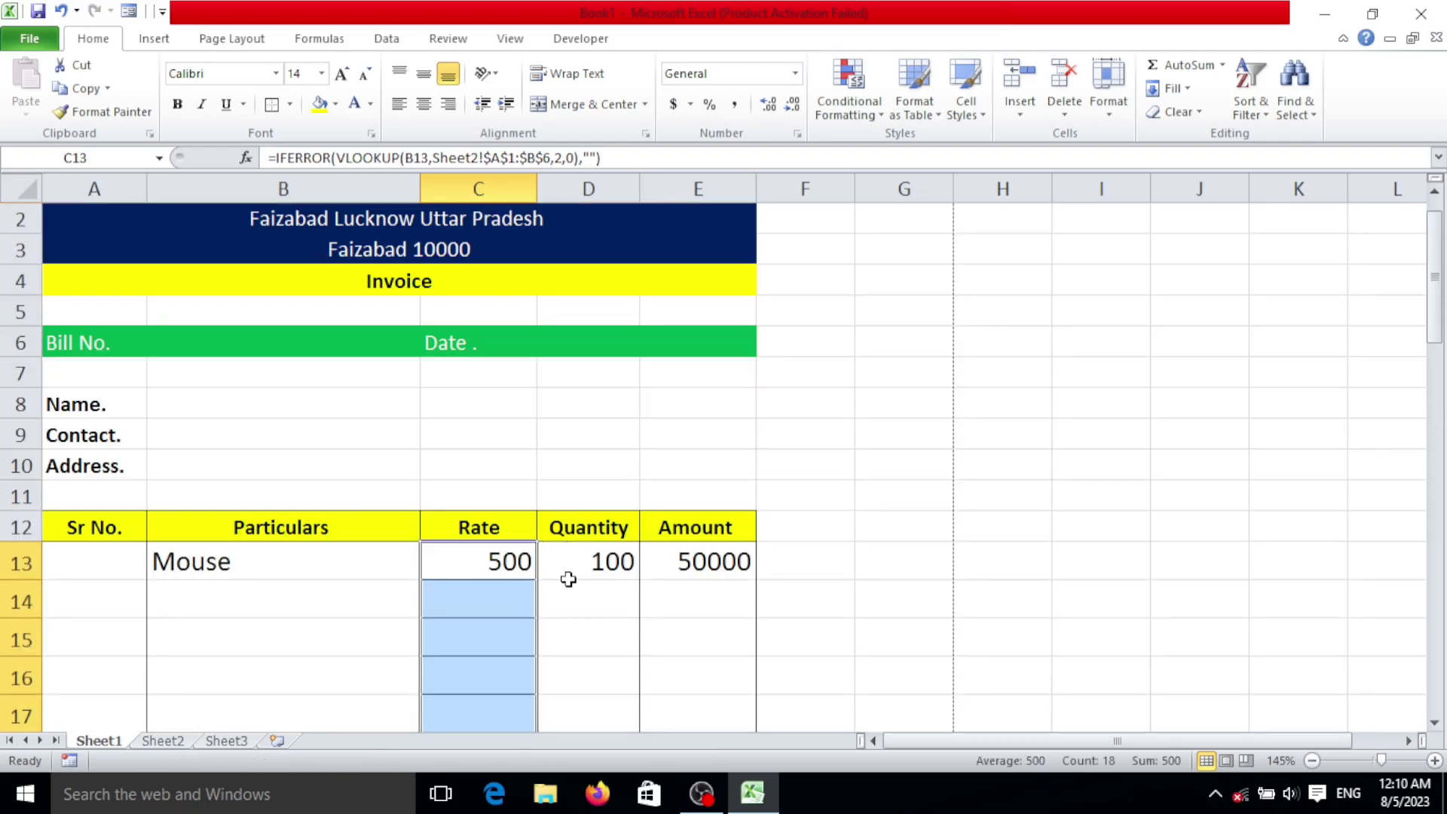
pyautogui.scroll(-2, 500, 551)
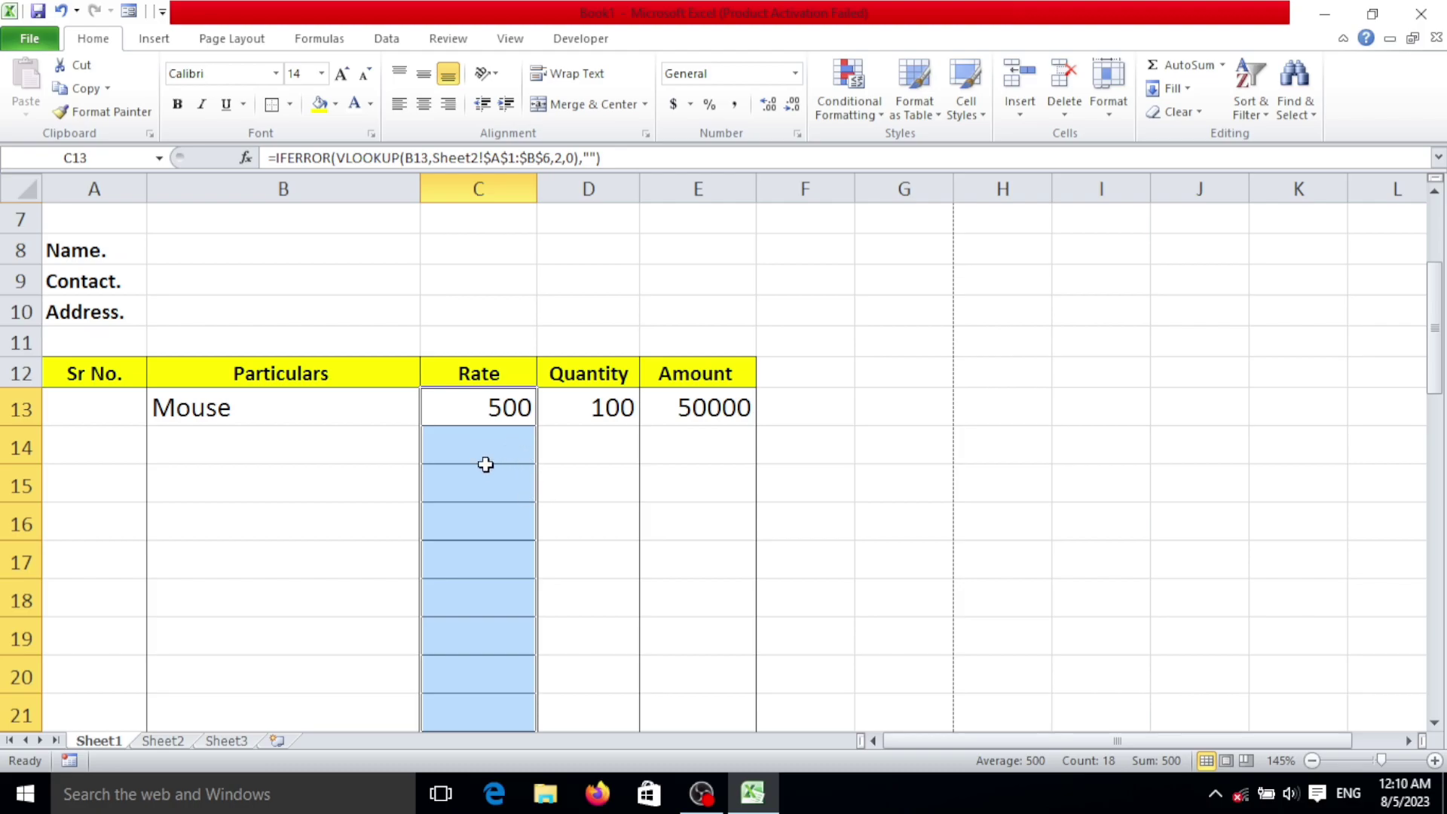
pyautogui.scroll(-2, 507, 468)
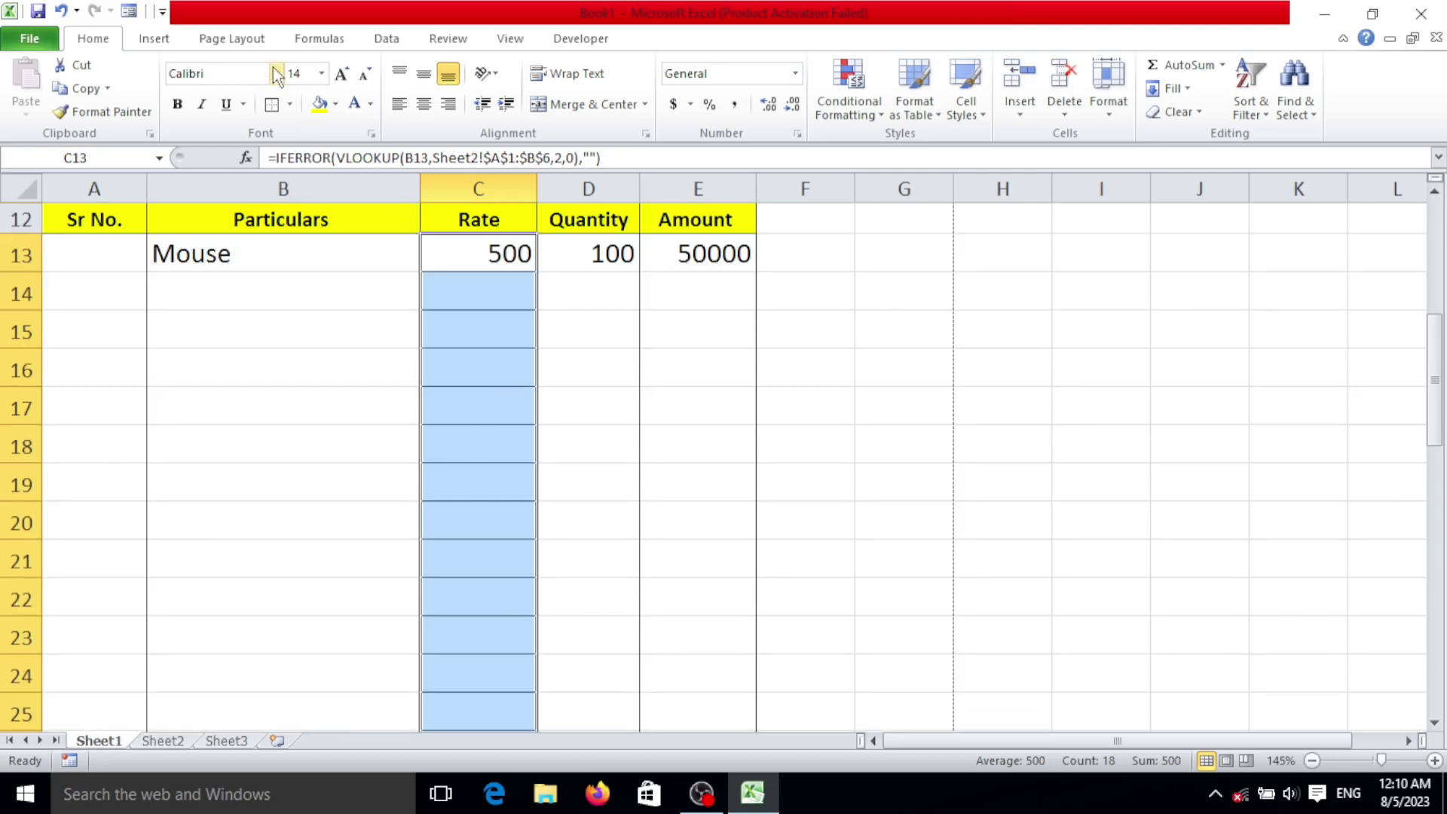
# Step: Clear the Rate range's borders, then give it a single Outside Border
pyautogui.click(289, 105)
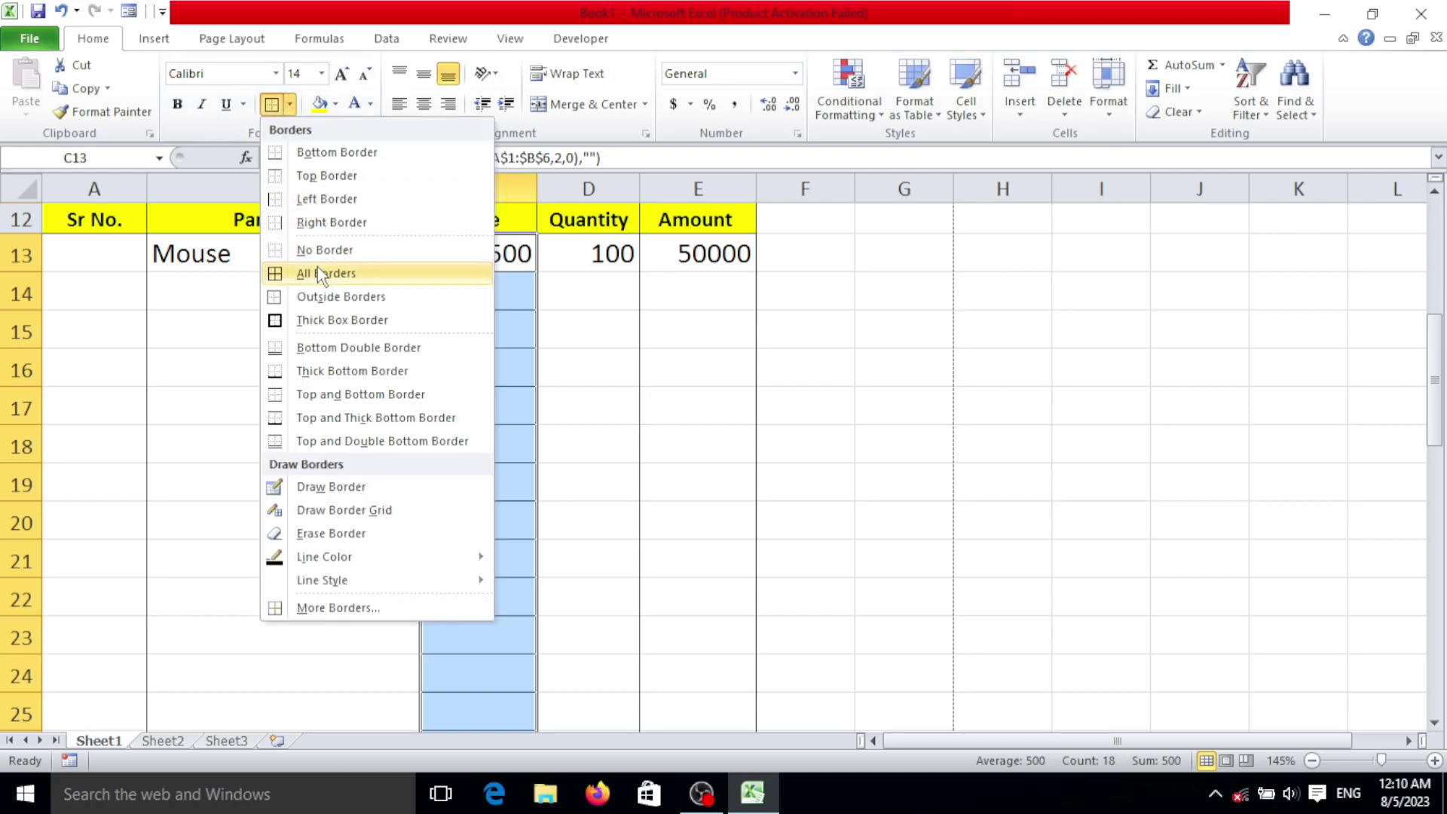
pyautogui.click(323, 249)
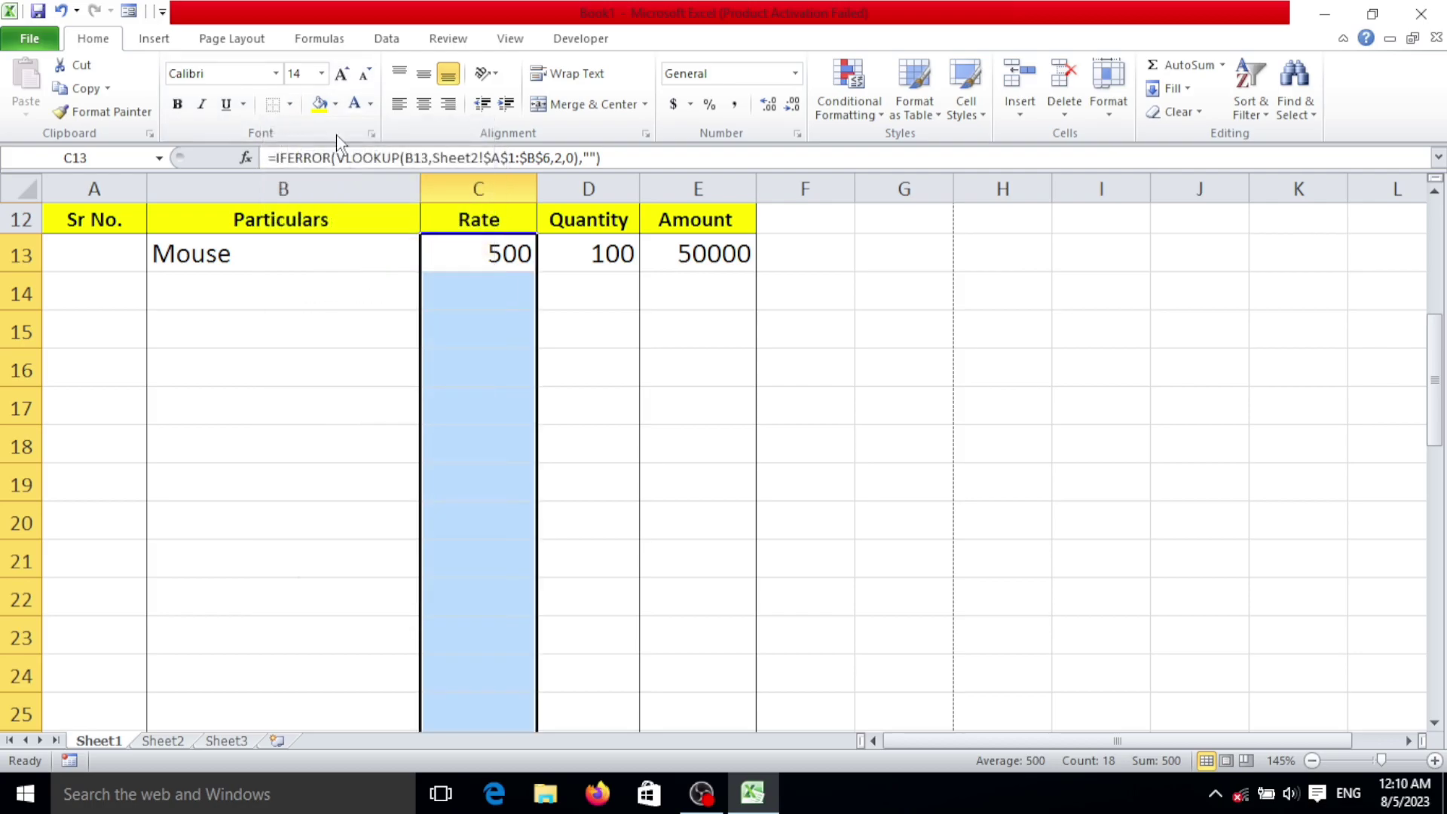
pyautogui.click(289, 104)
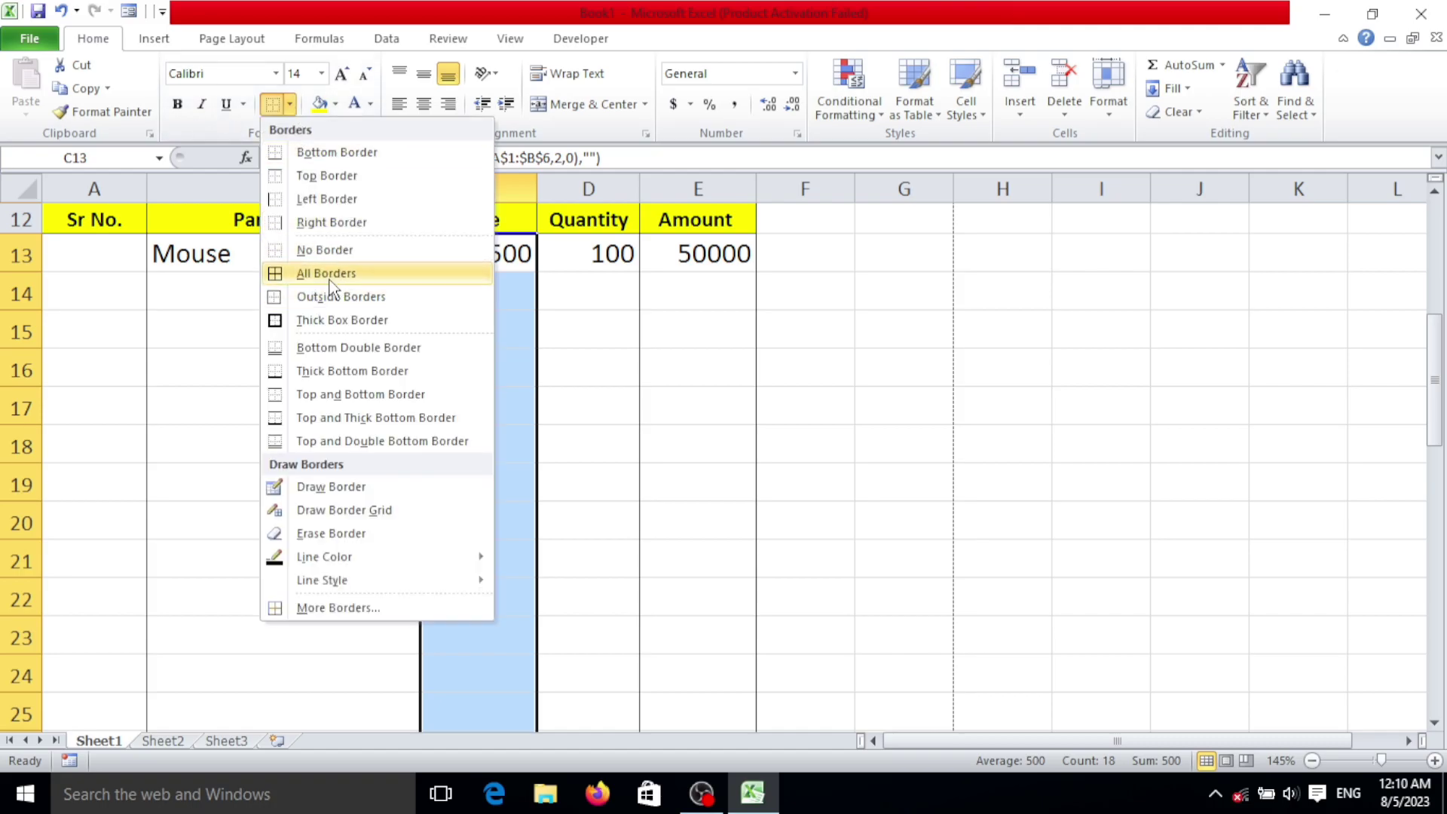
pyautogui.click(336, 297)
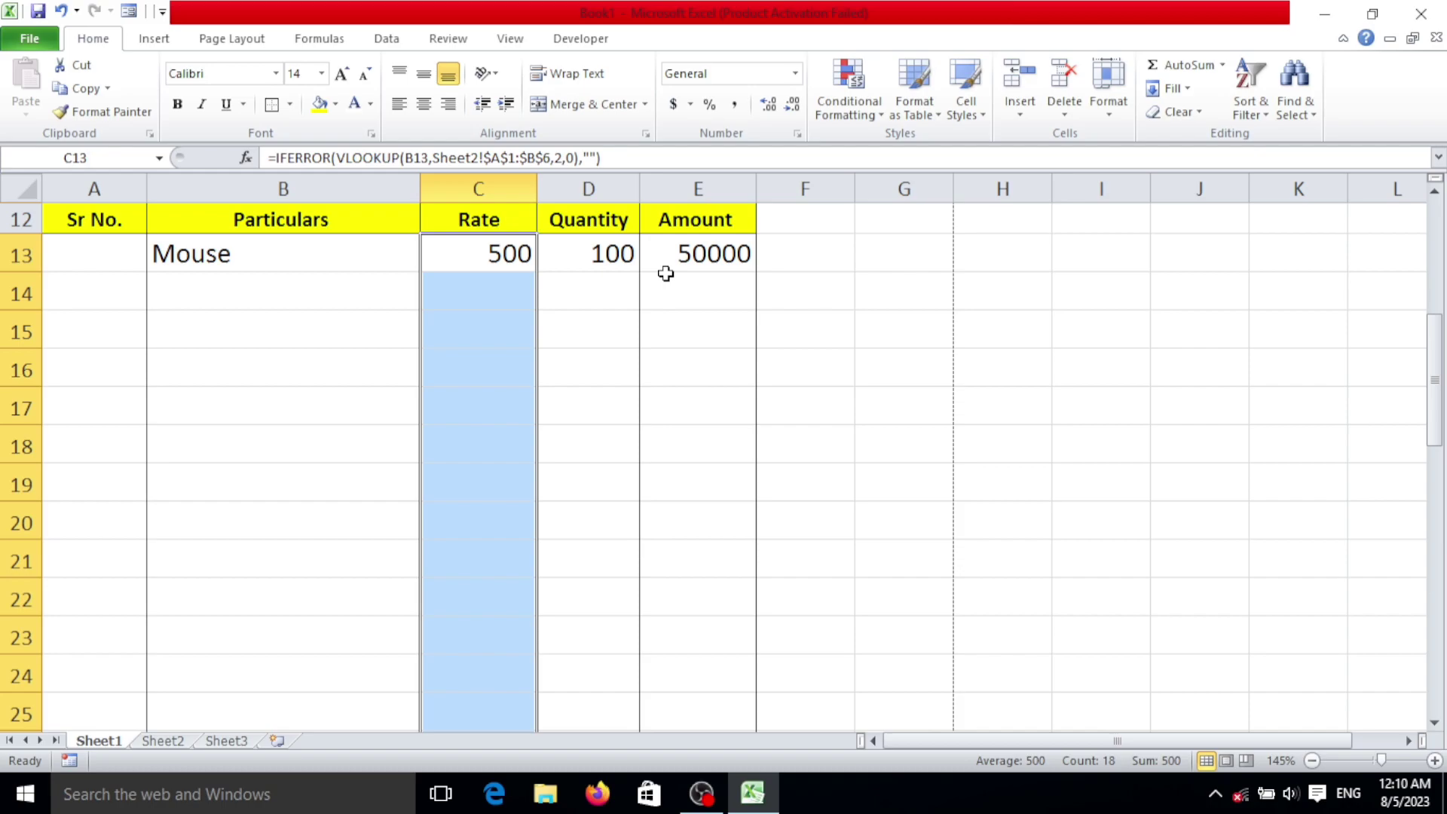
pyautogui.click(725, 257)
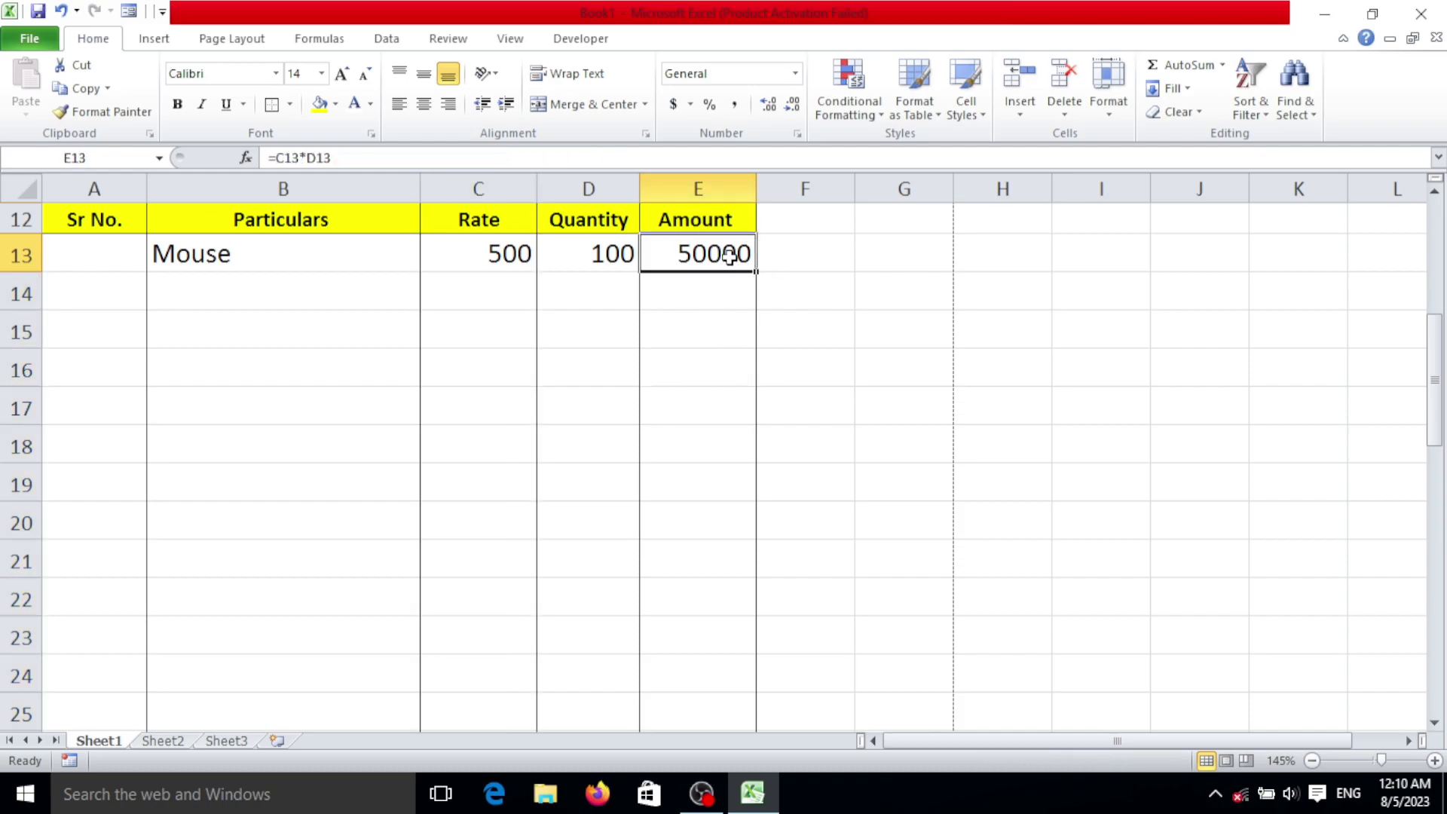
# Step: Fill the E13 Amount formula down to row 30, producing #VALUE! in empty rows
pyautogui.moveTo(754, 274); pyautogui.dragTo(749, 657)
pyautogui.scroll(3, 716, 415)
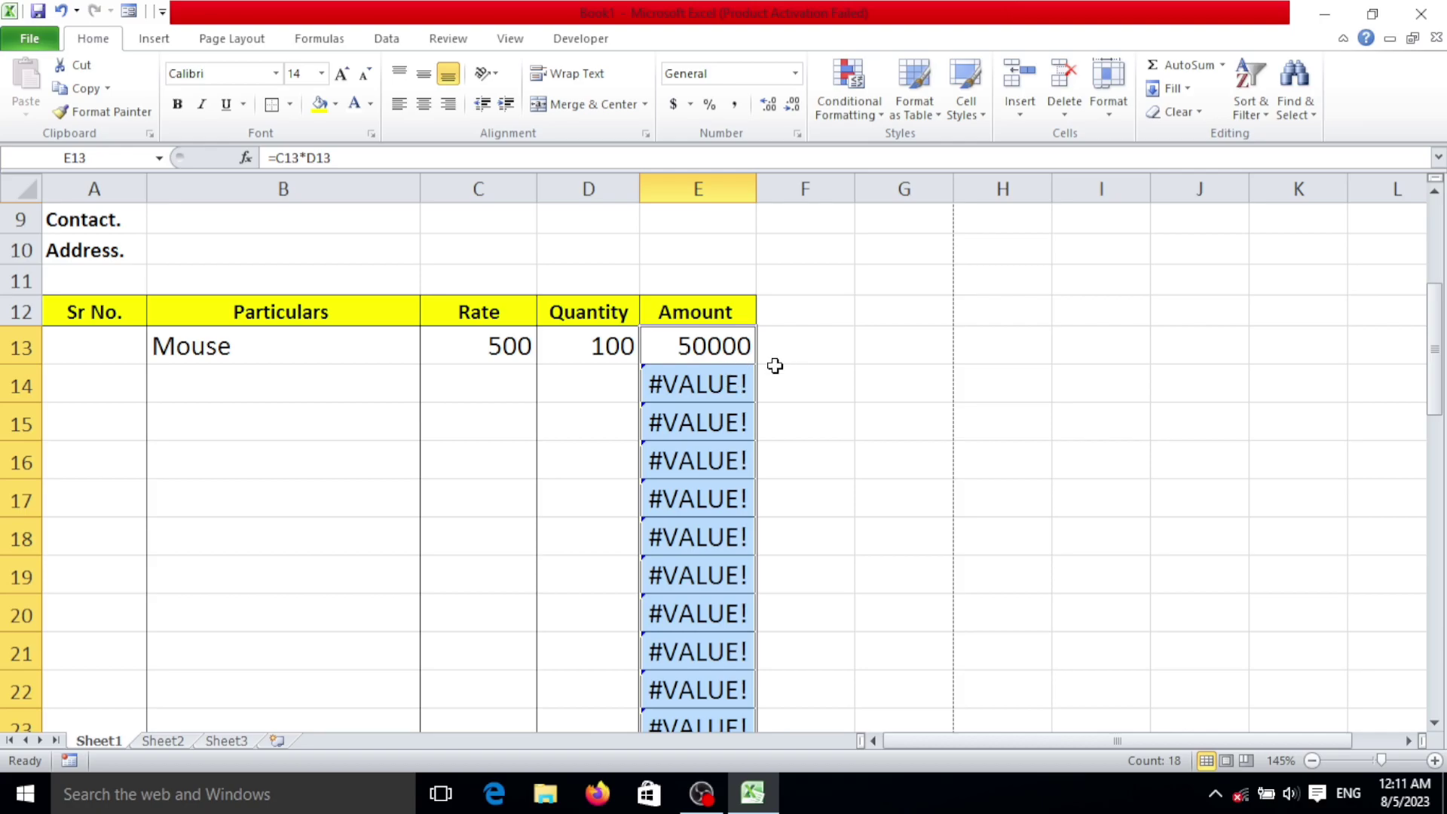
pyautogui.click(715, 336)
# Step: Change E13 to =IFERROR(C13*D13,"") so errors show blank, keeping 50000 for Mouse
pyautogui.doubleClick(711, 351)
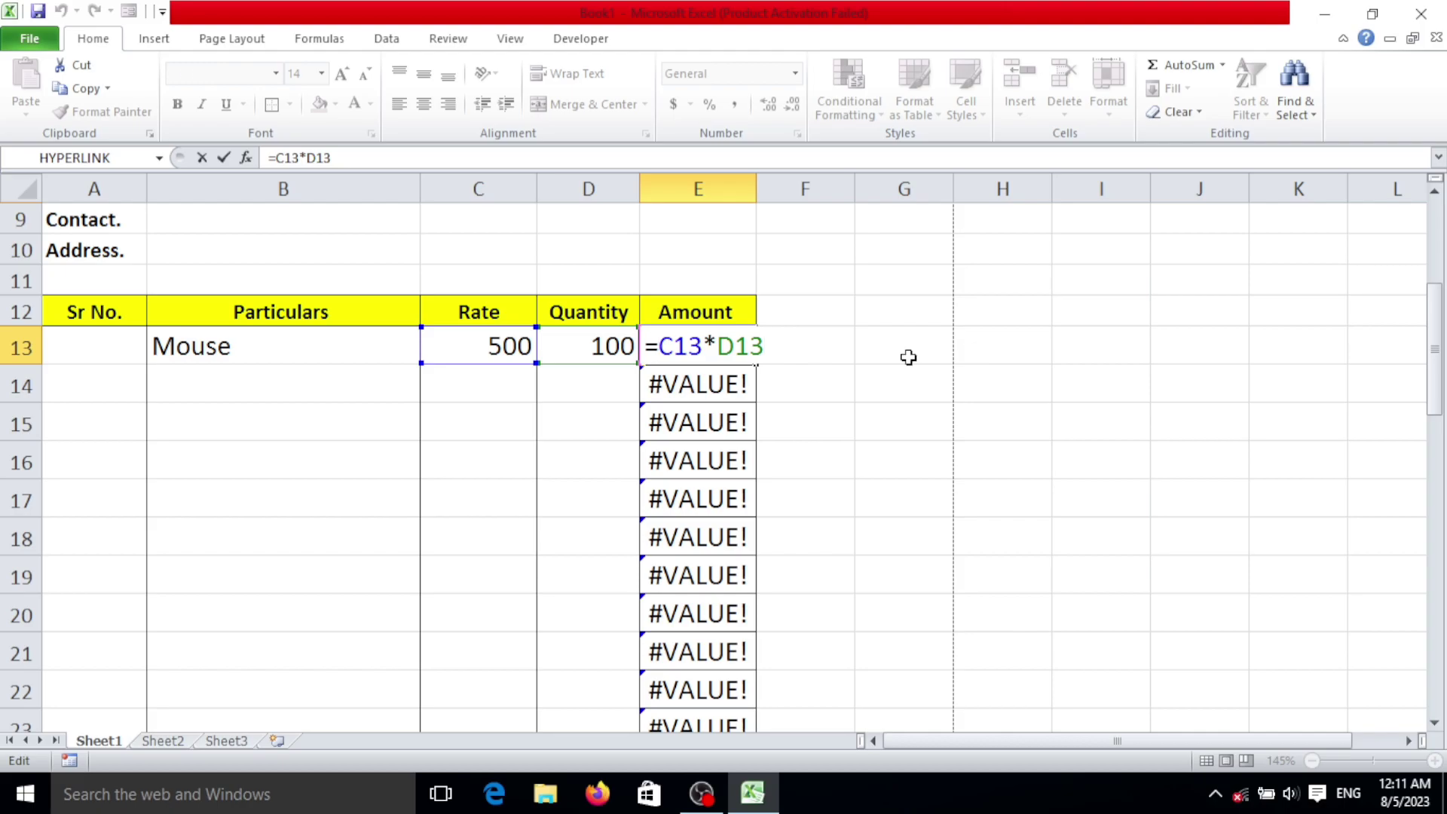
pyautogui.write('iferroe')
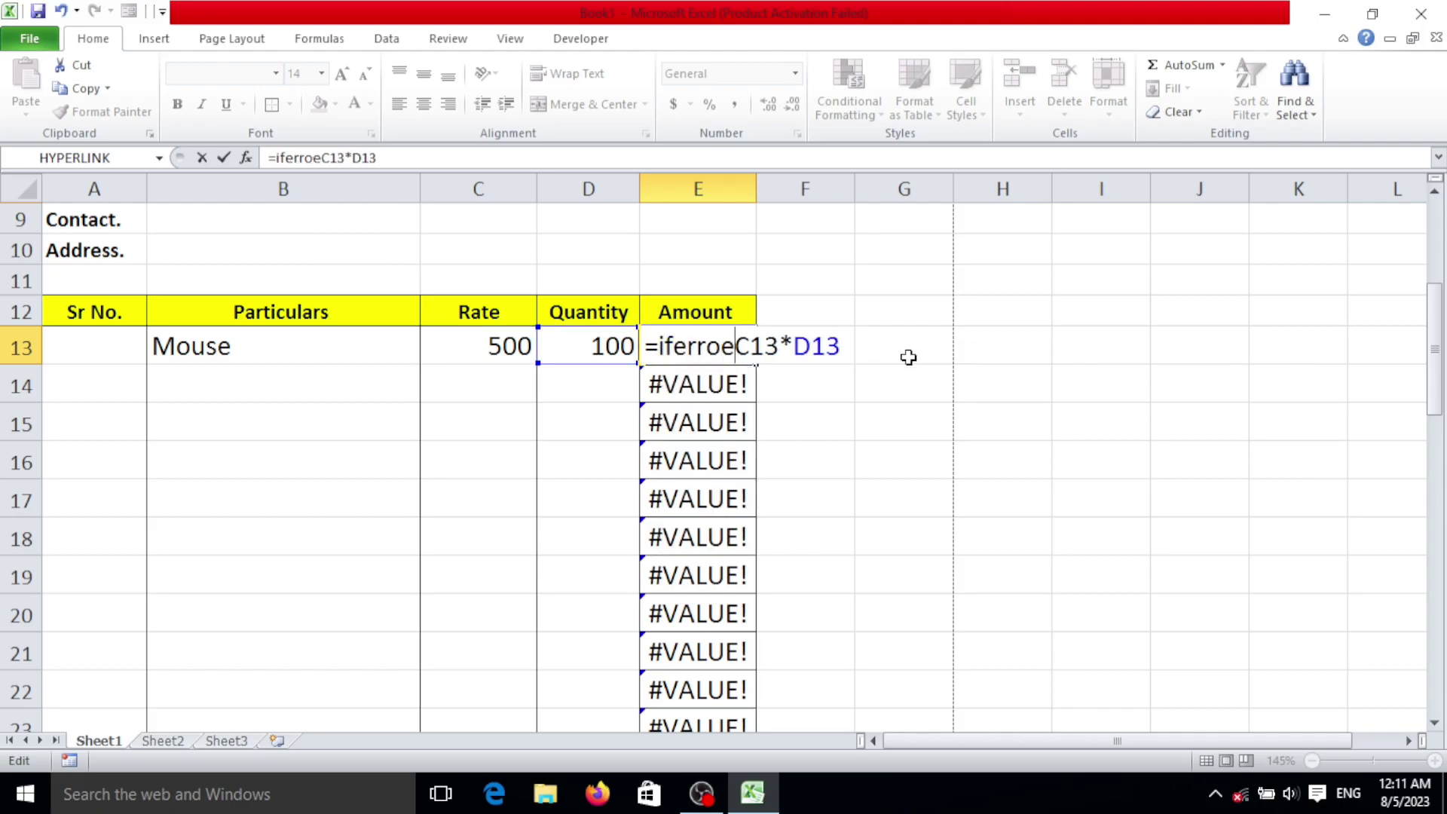
pyautogui.press('BackSpace')
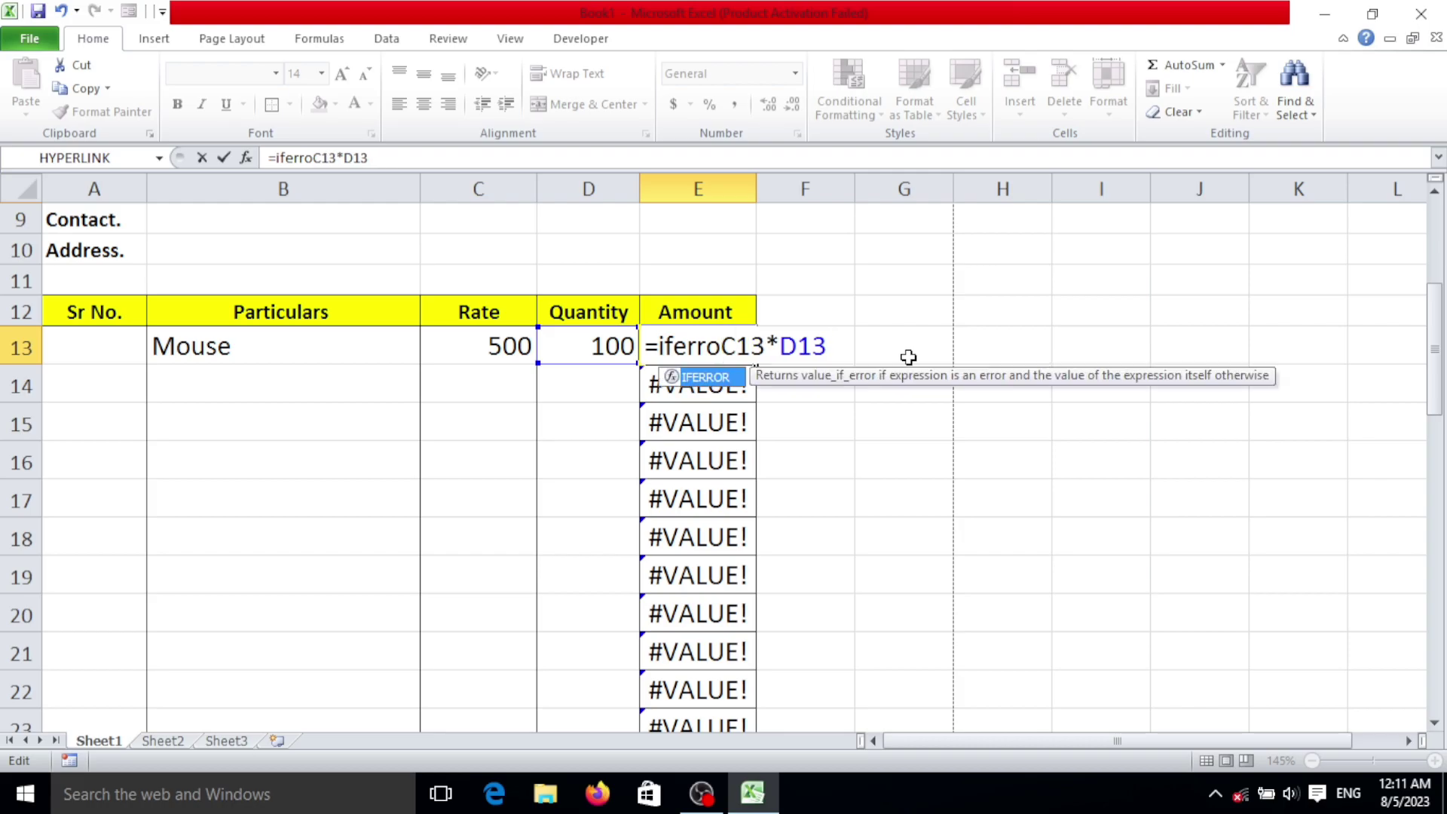
pyautogui.press('Tab')
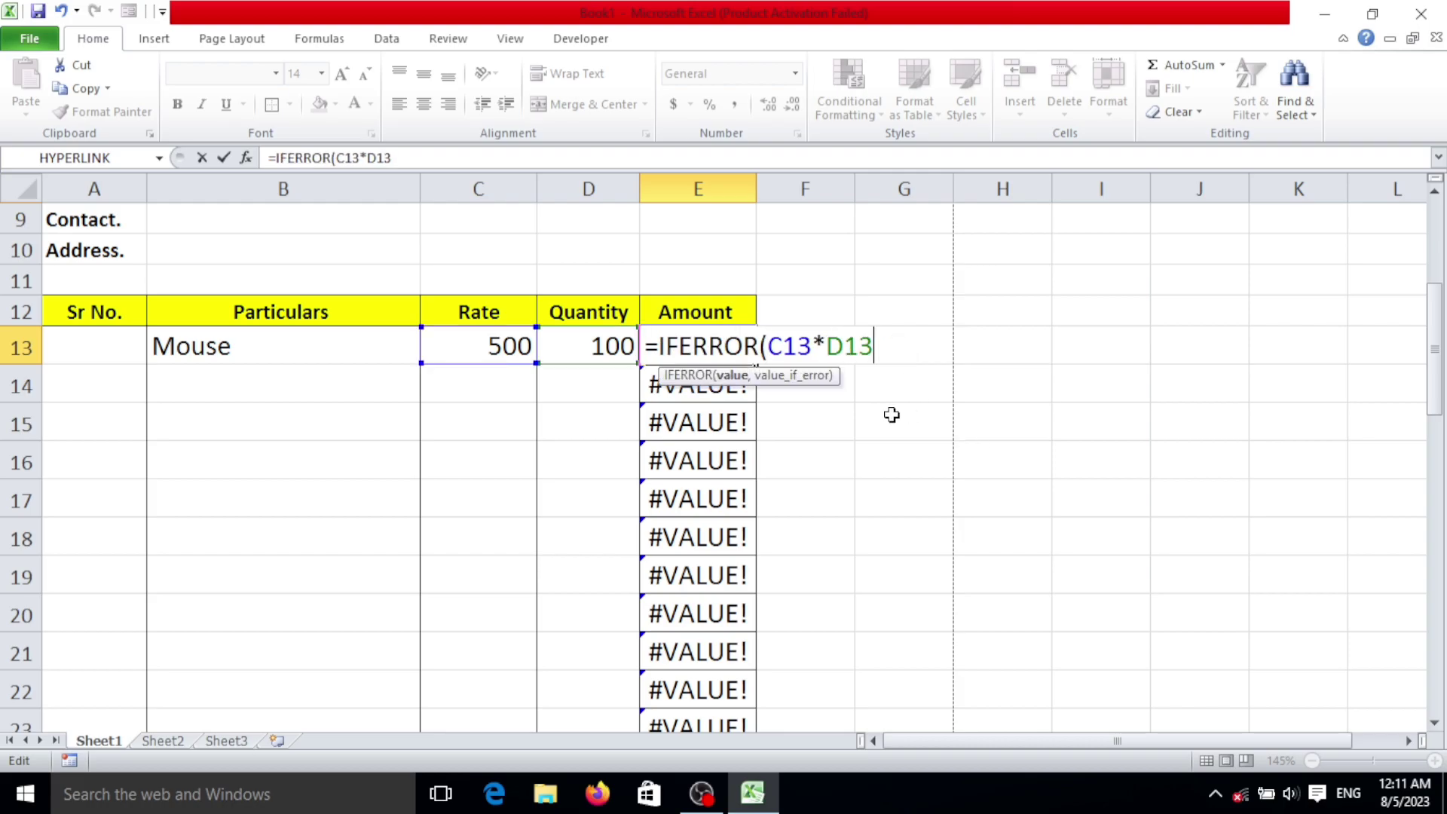
pyautogui.write(',"")')
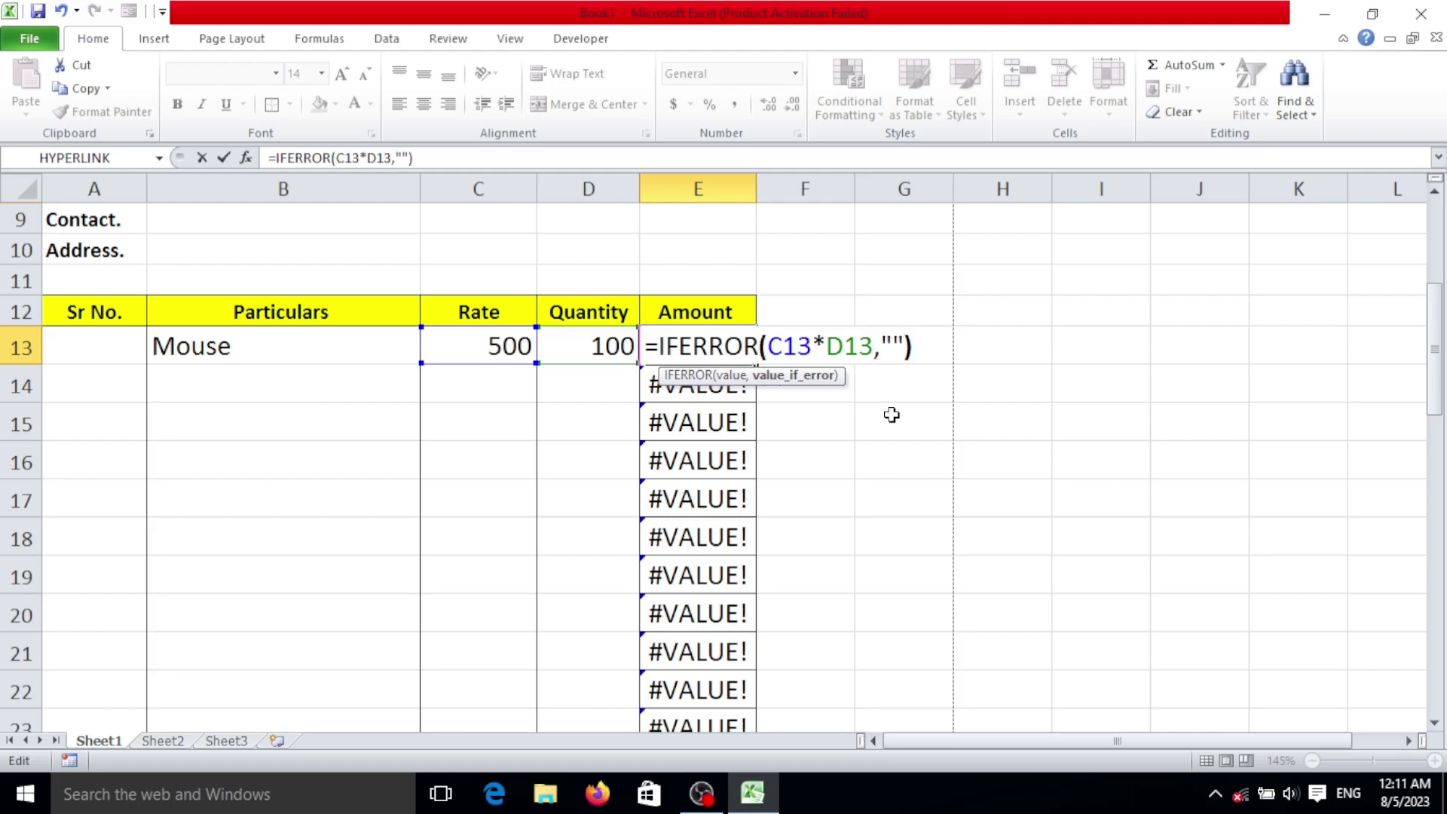
pyautogui.press('Return')
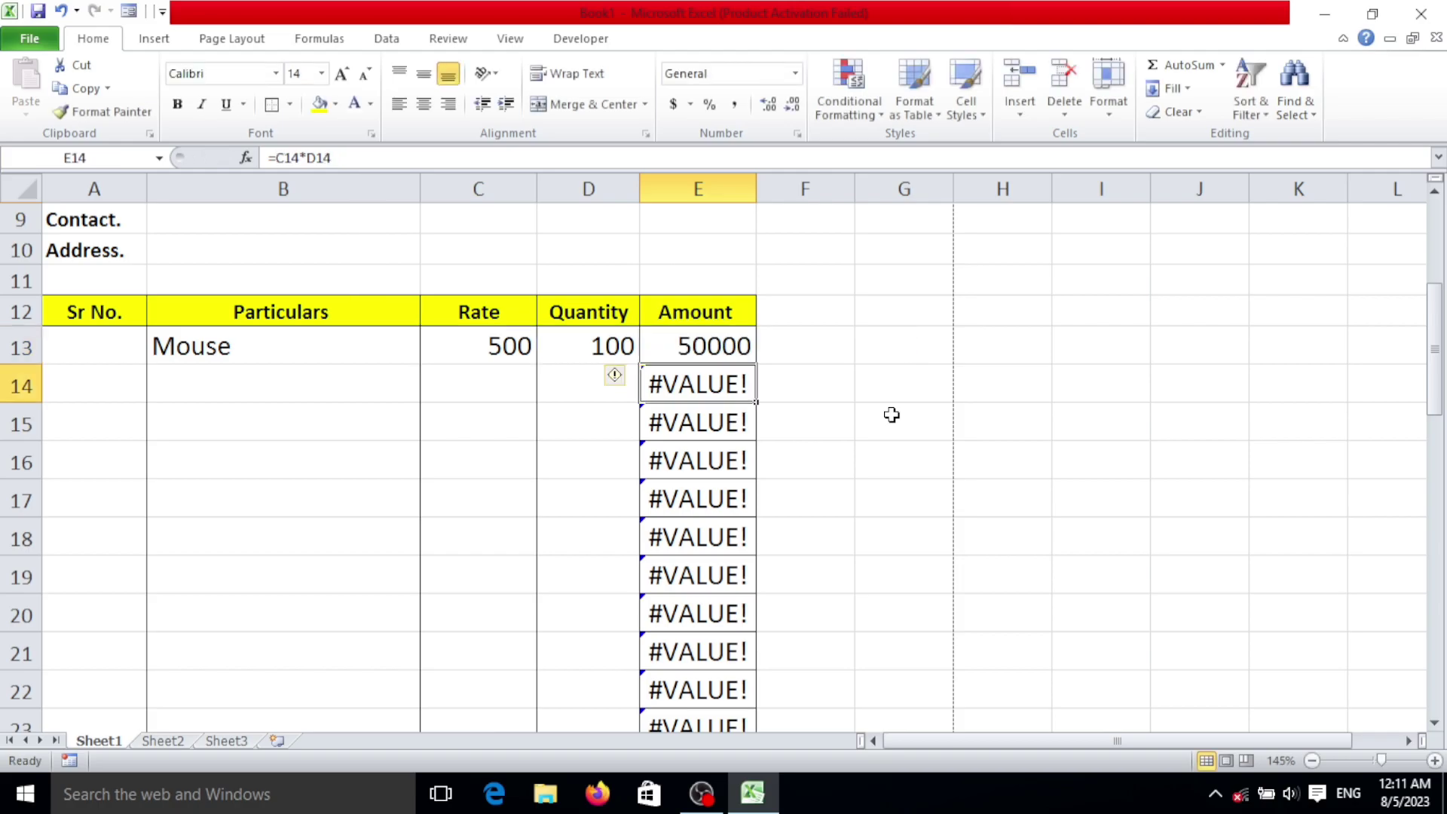
pyautogui.click(745, 334)
# Step: Fill the IFERROR Amount formula from E13 down the invoice rows
pyautogui.moveTo(756, 366); pyautogui.dragTo(759, 682)
pyautogui.scroll(3, 735, 528)
pyautogui.scroll(-3, 742, 588)
pyautogui.scroll(3, 738, 596)
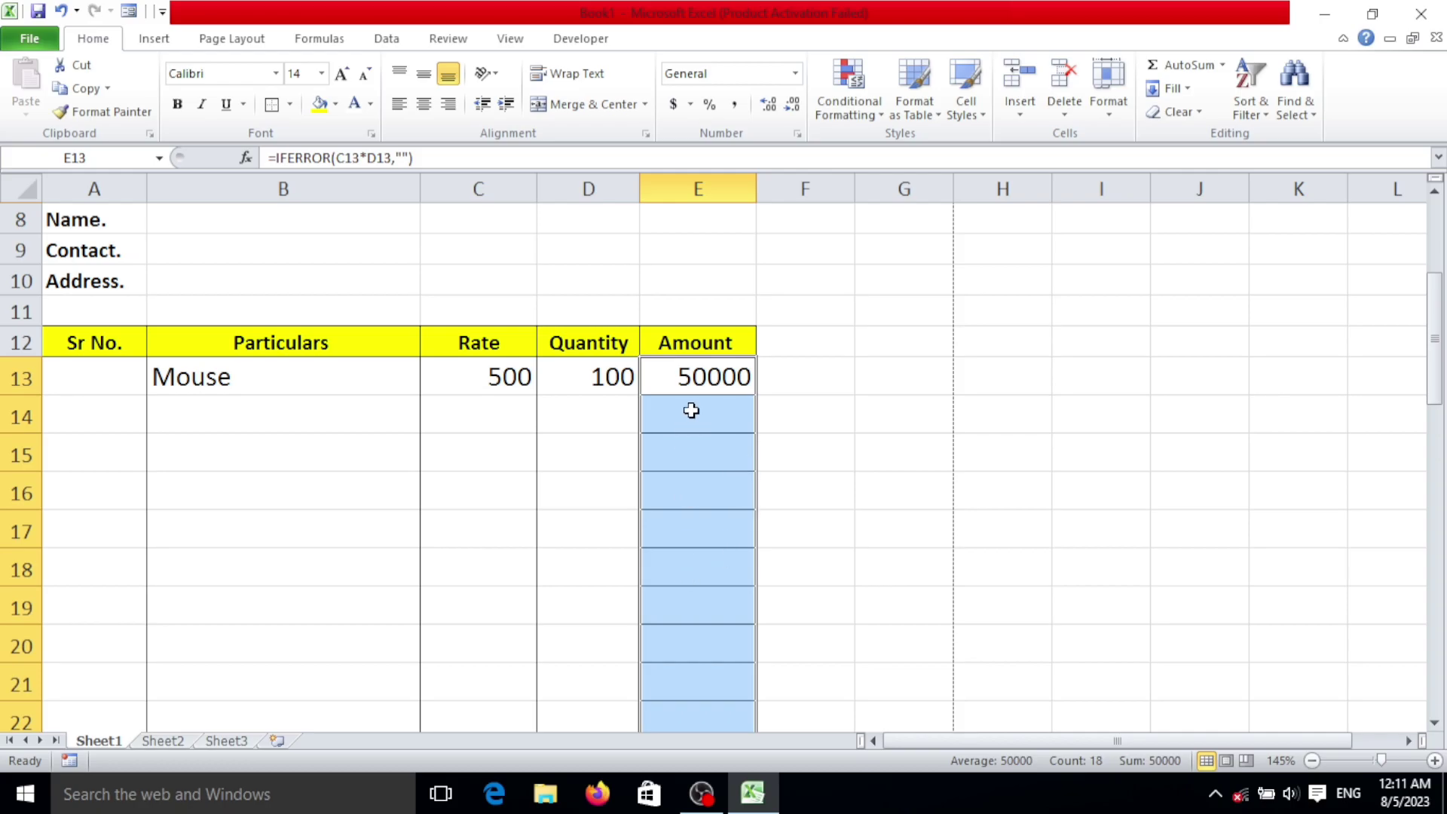
# Step: Remove the Amount range's borders and apply a single Outside Border around E13:E30
pyautogui.click(291, 105)
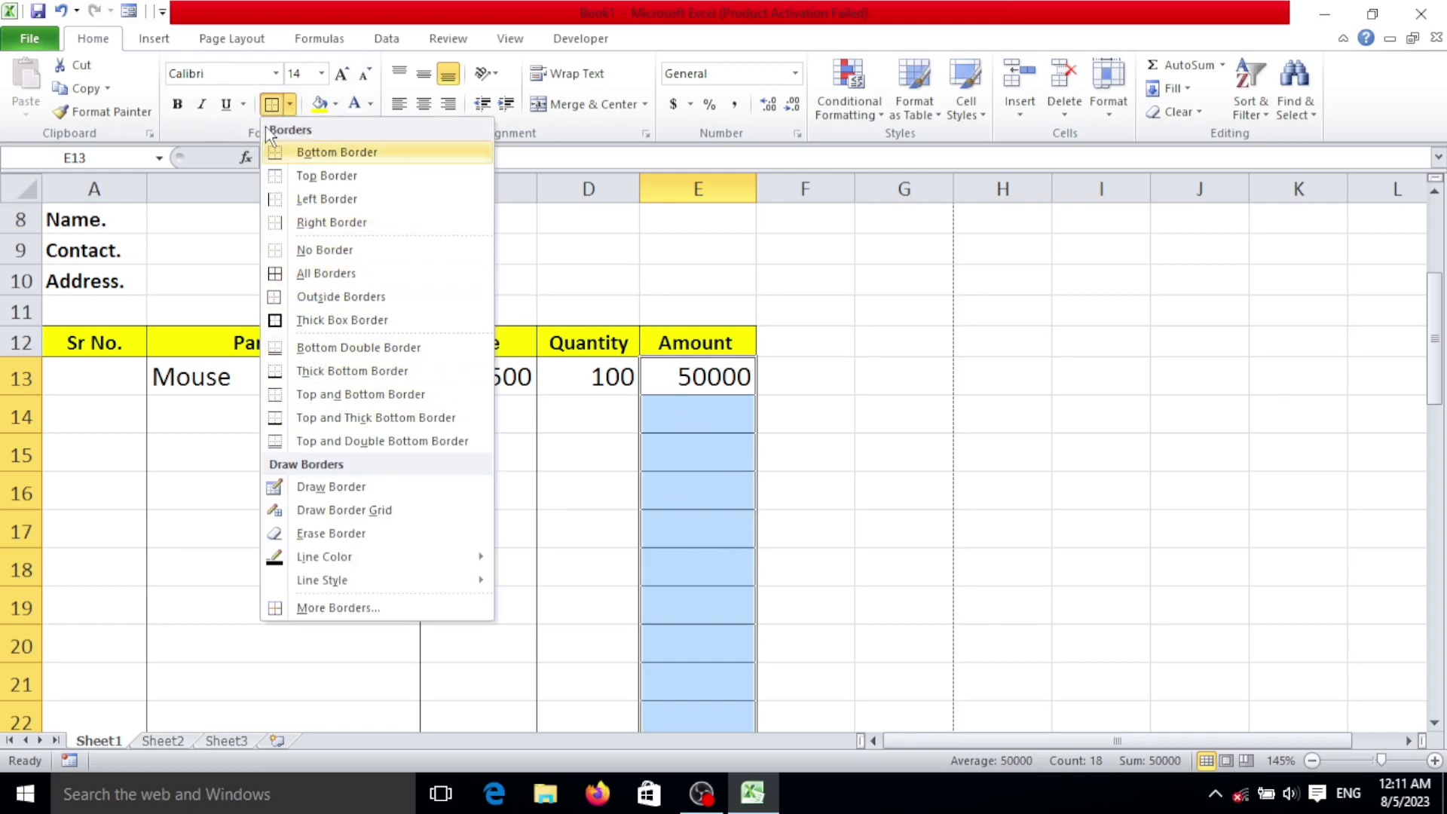
pyautogui.click(327, 255)
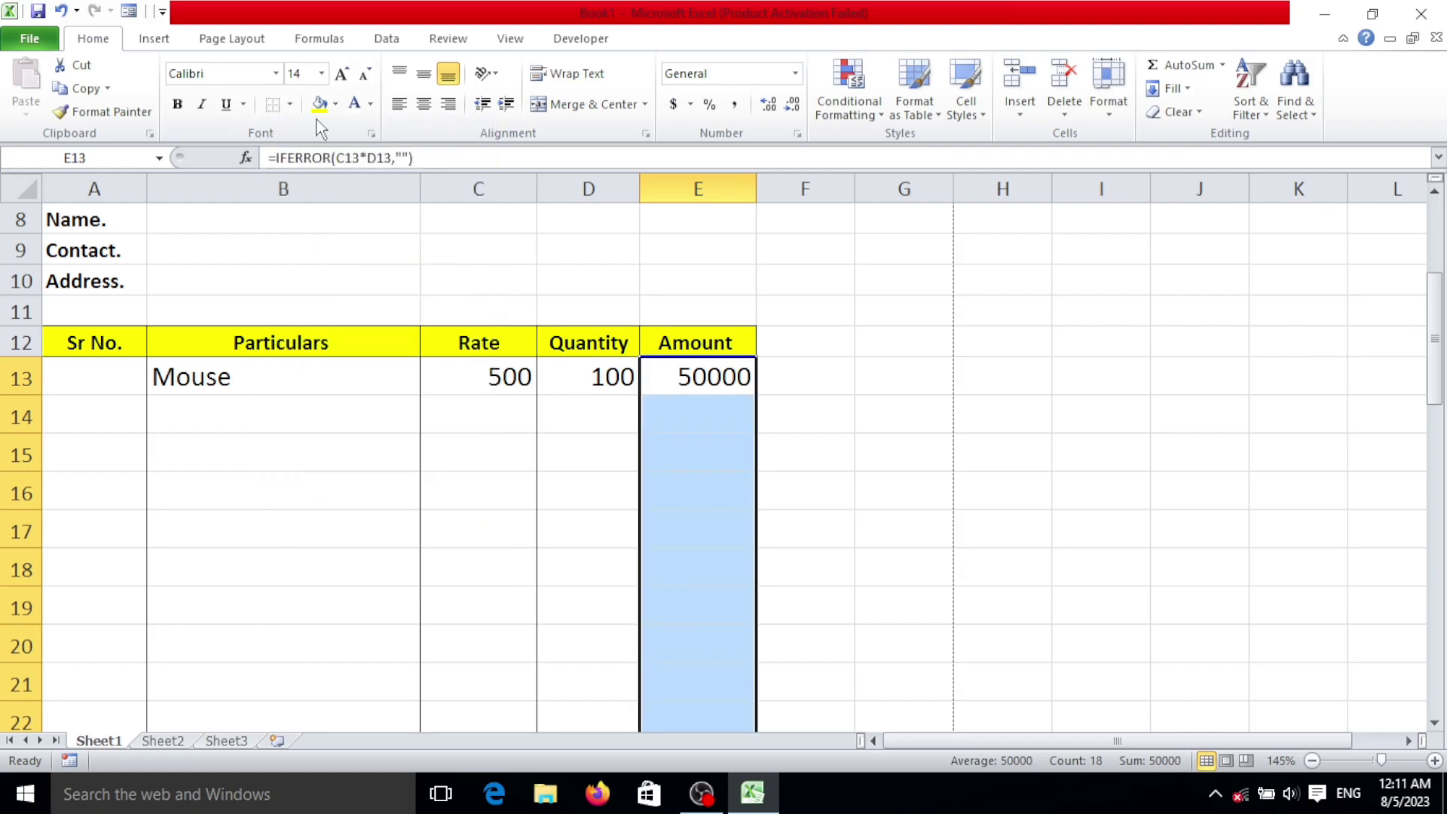
pyautogui.click(293, 103)
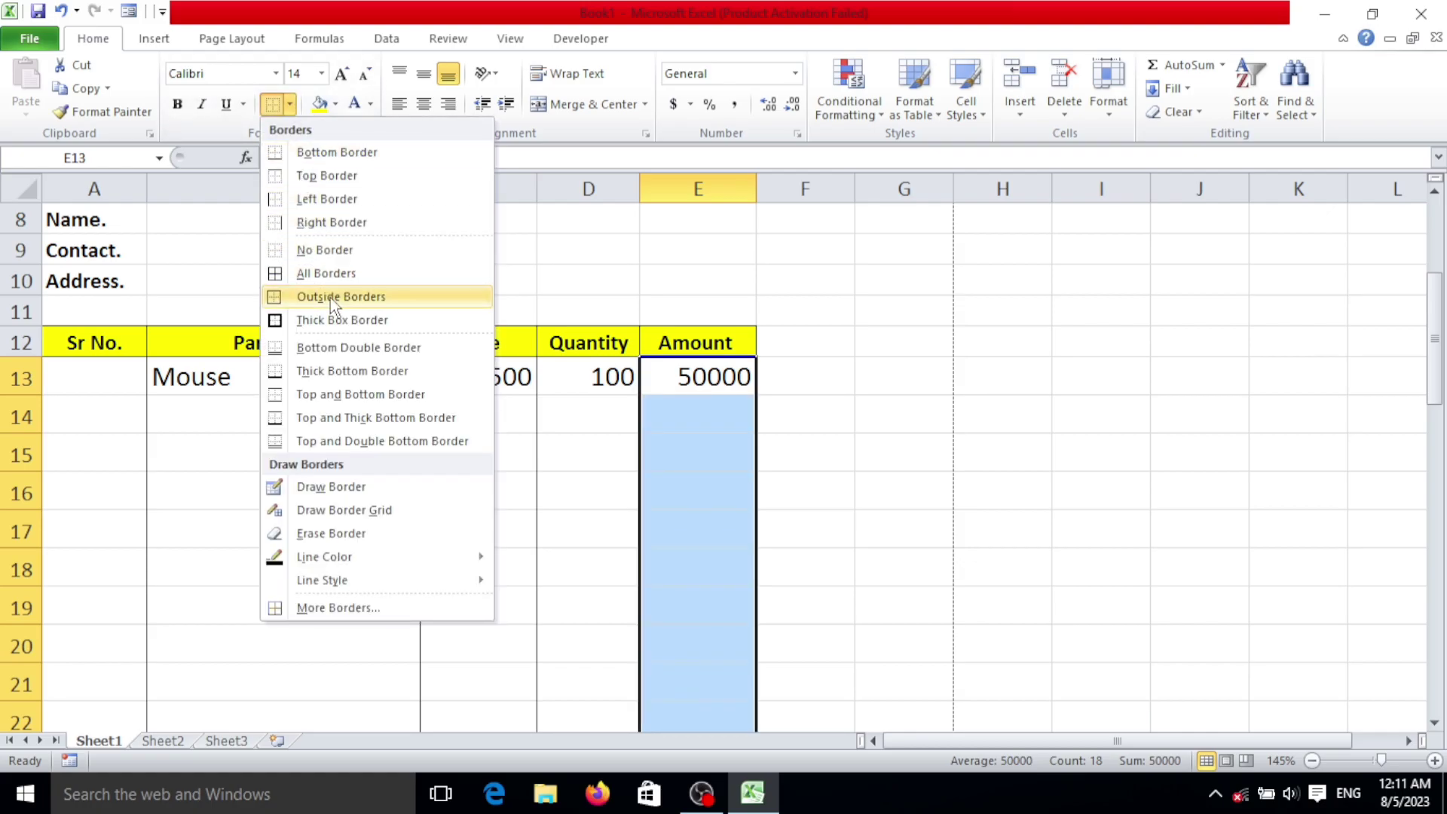
pyautogui.click(377, 290)
pyautogui.scroll(-5, 754, 422)
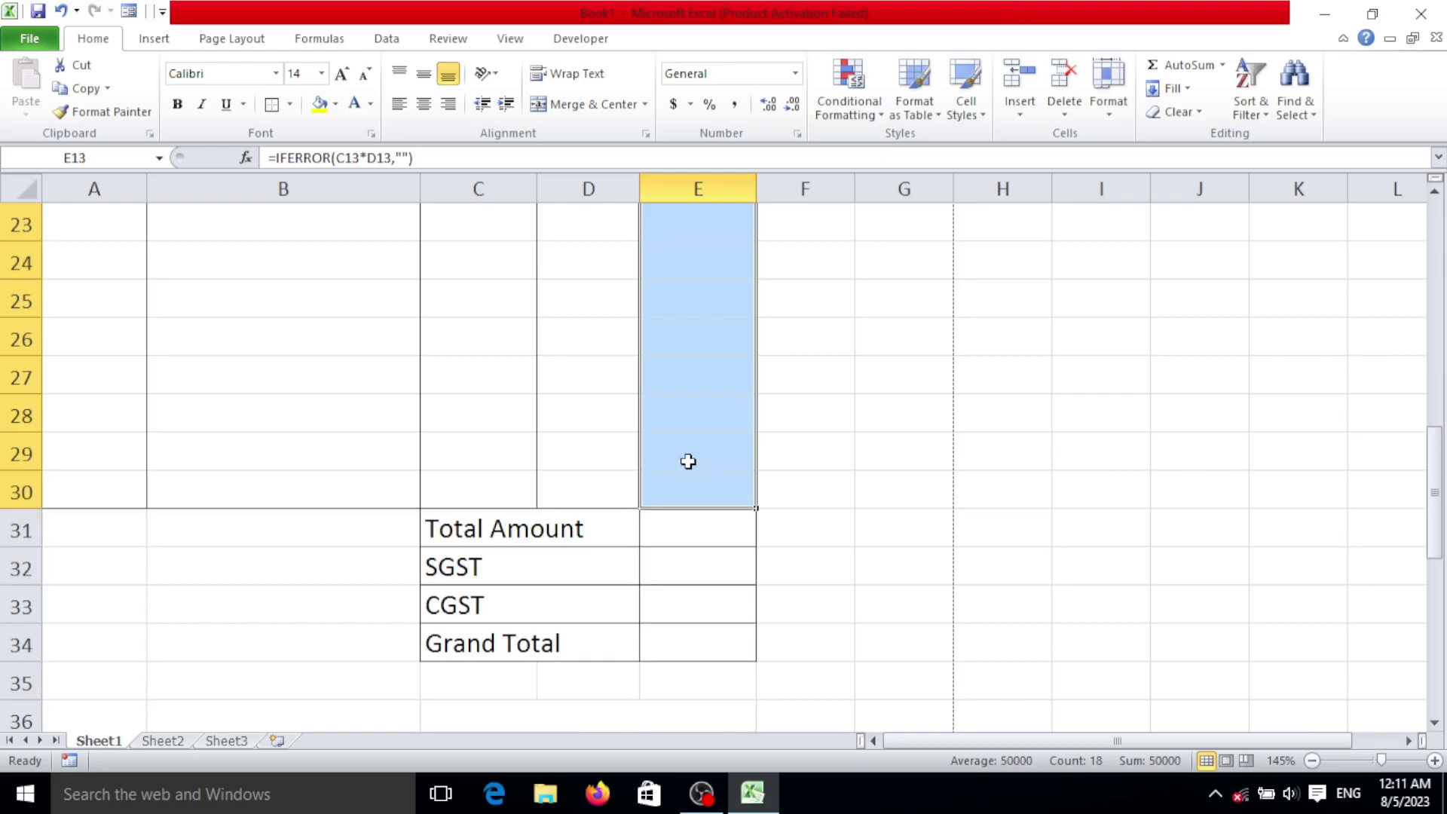
pyautogui.click(663, 551)
pyautogui.scroll(3, 654, 513)
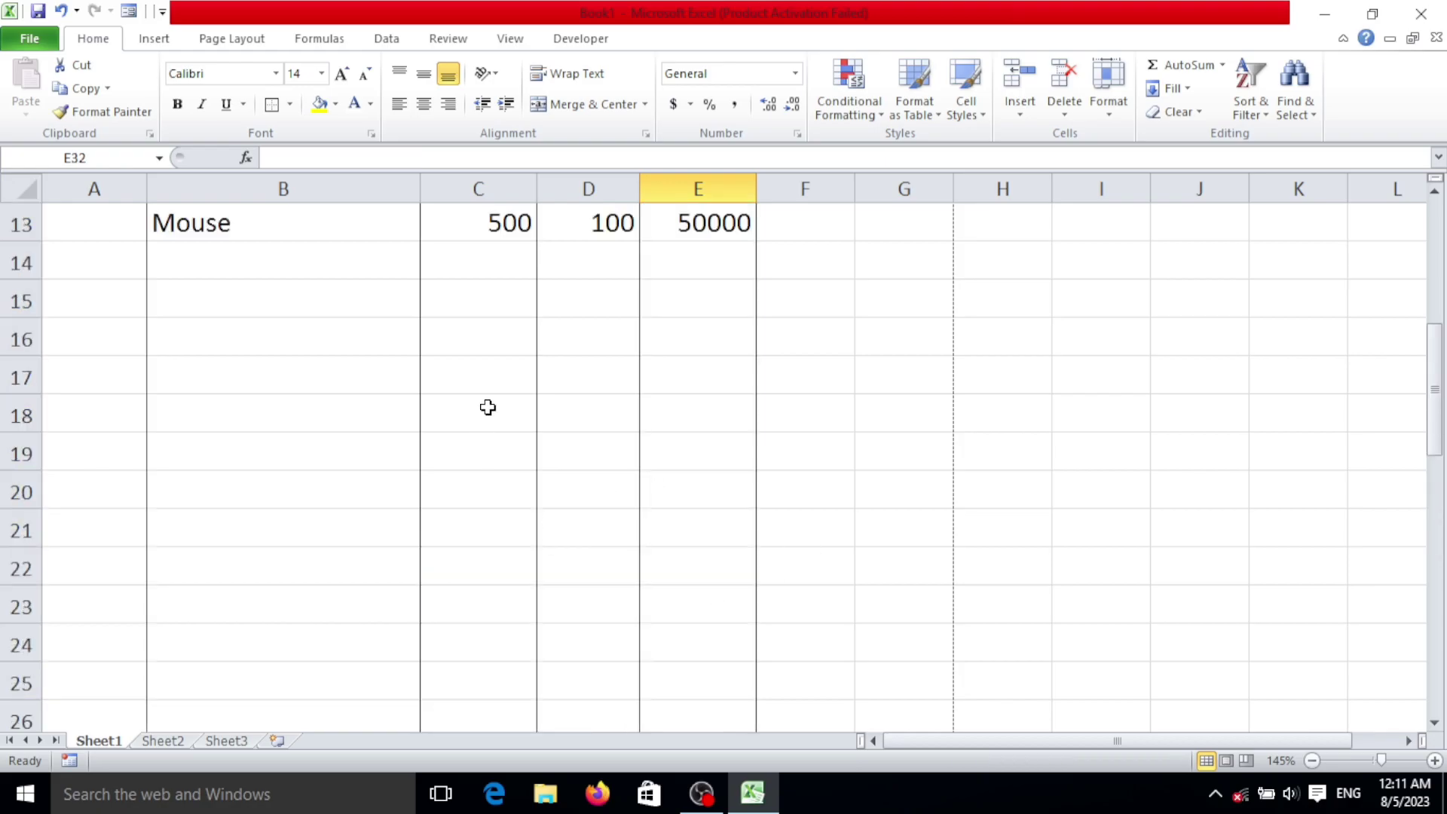
pyautogui.scroll(3, 463, 423)
# Step: Number the invoice rows 1, 2 and 3 in A13:A15
pyautogui.click(64, 530)
pyautogui.write('1')
pyautogui.press('Return')
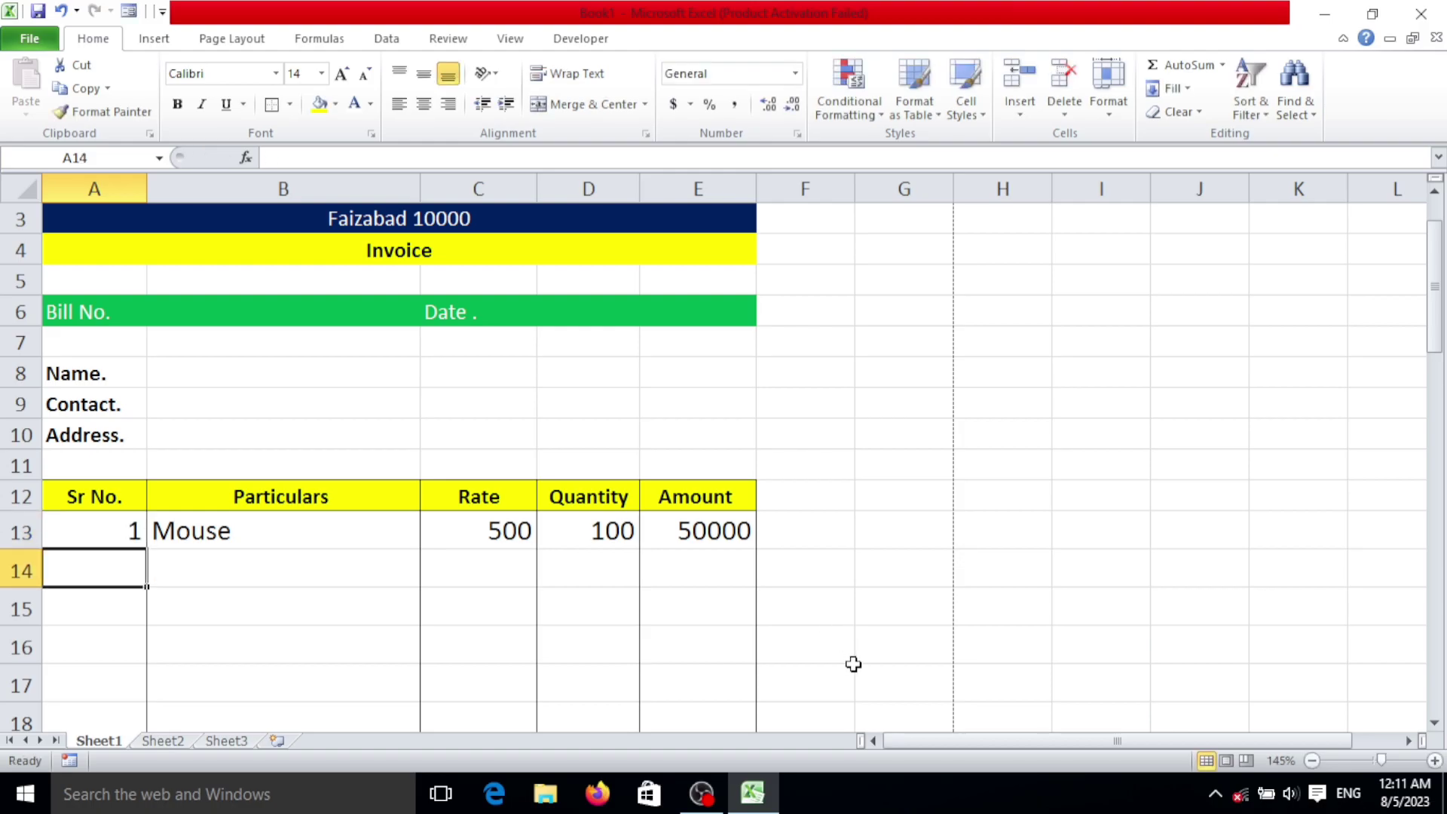
pyautogui.scroll(-3, 718, 528)
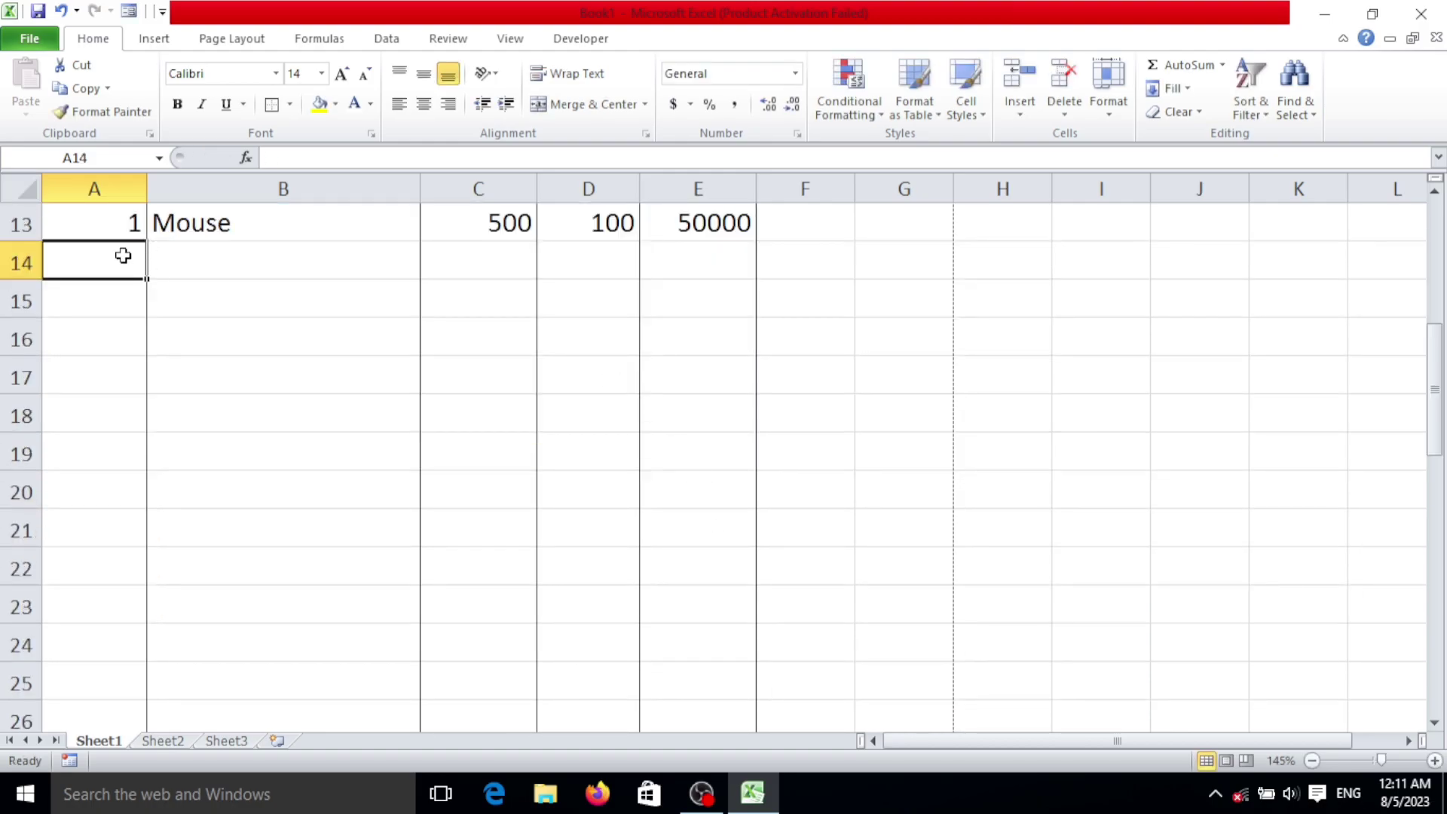
pyautogui.write('2')
pyautogui.press('Return')
pyautogui.write('3')
pyautogui.press('Return')
# Step: Choose Keyborad in B14 and B15, so each row shows Rate 400
pyautogui.click(346, 279)
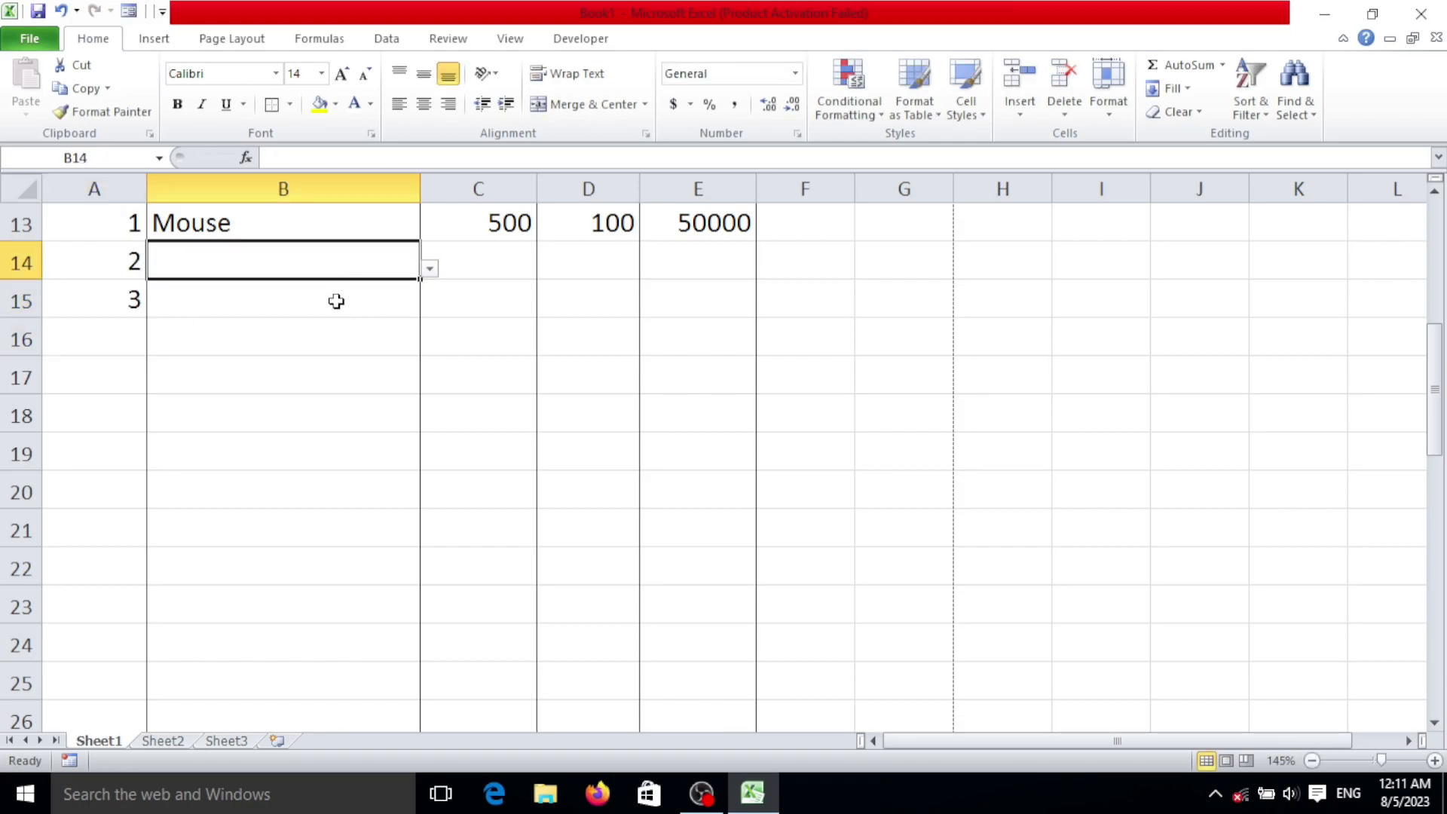
pyautogui.click(430, 269)
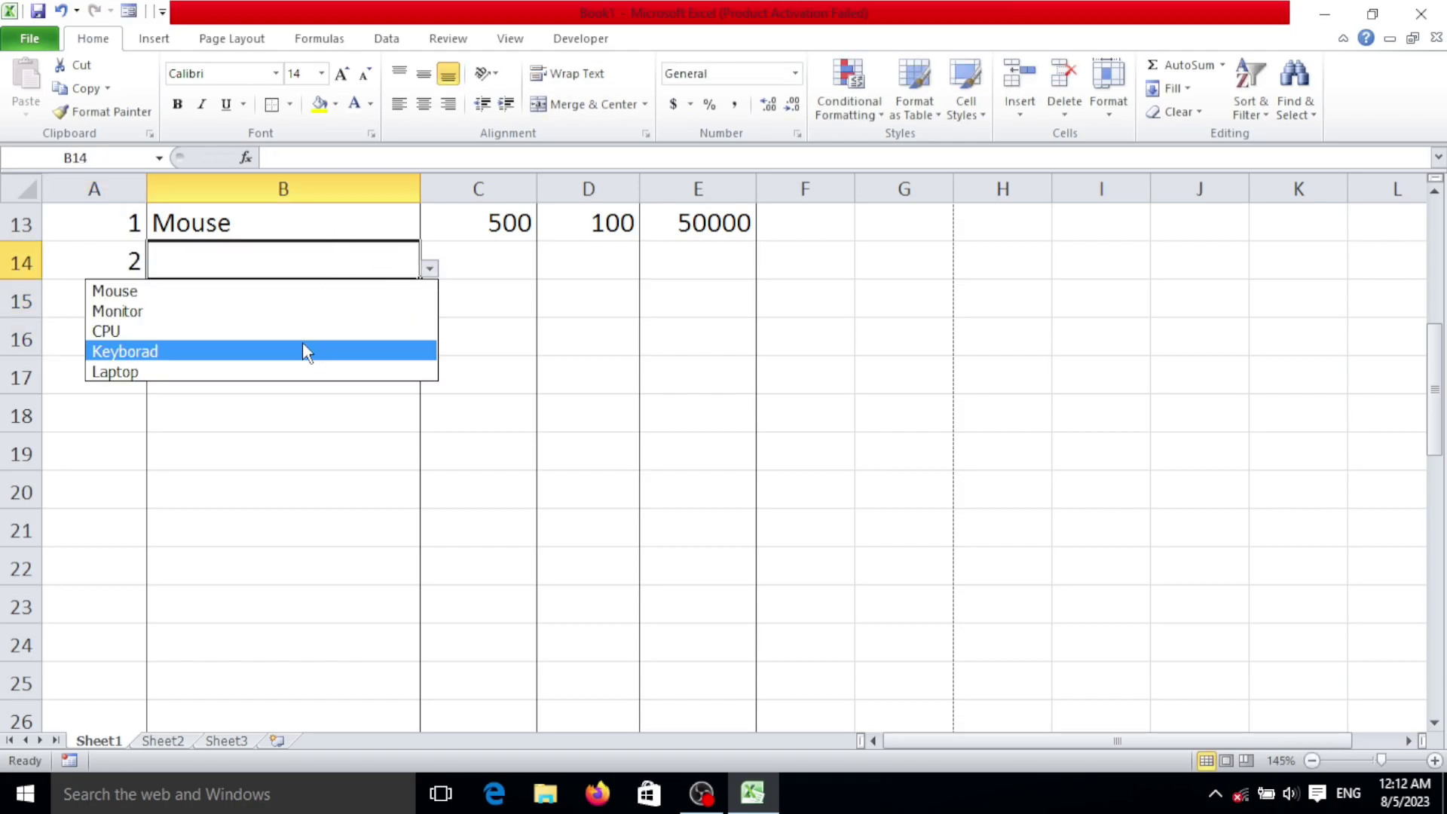
pyautogui.click(303, 348)
pyautogui.click(355, 307)
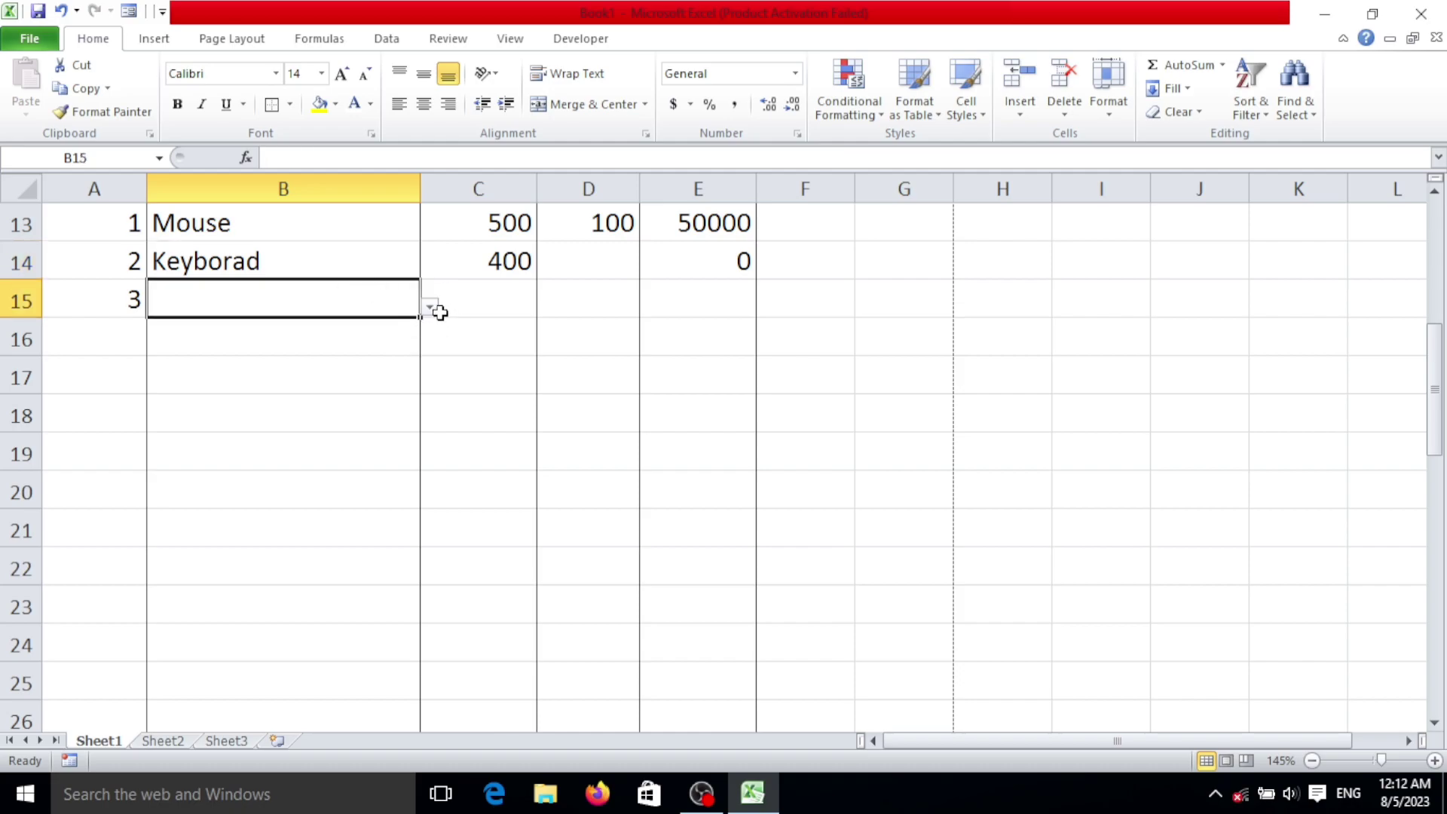
pyautogui.click(430, 307)
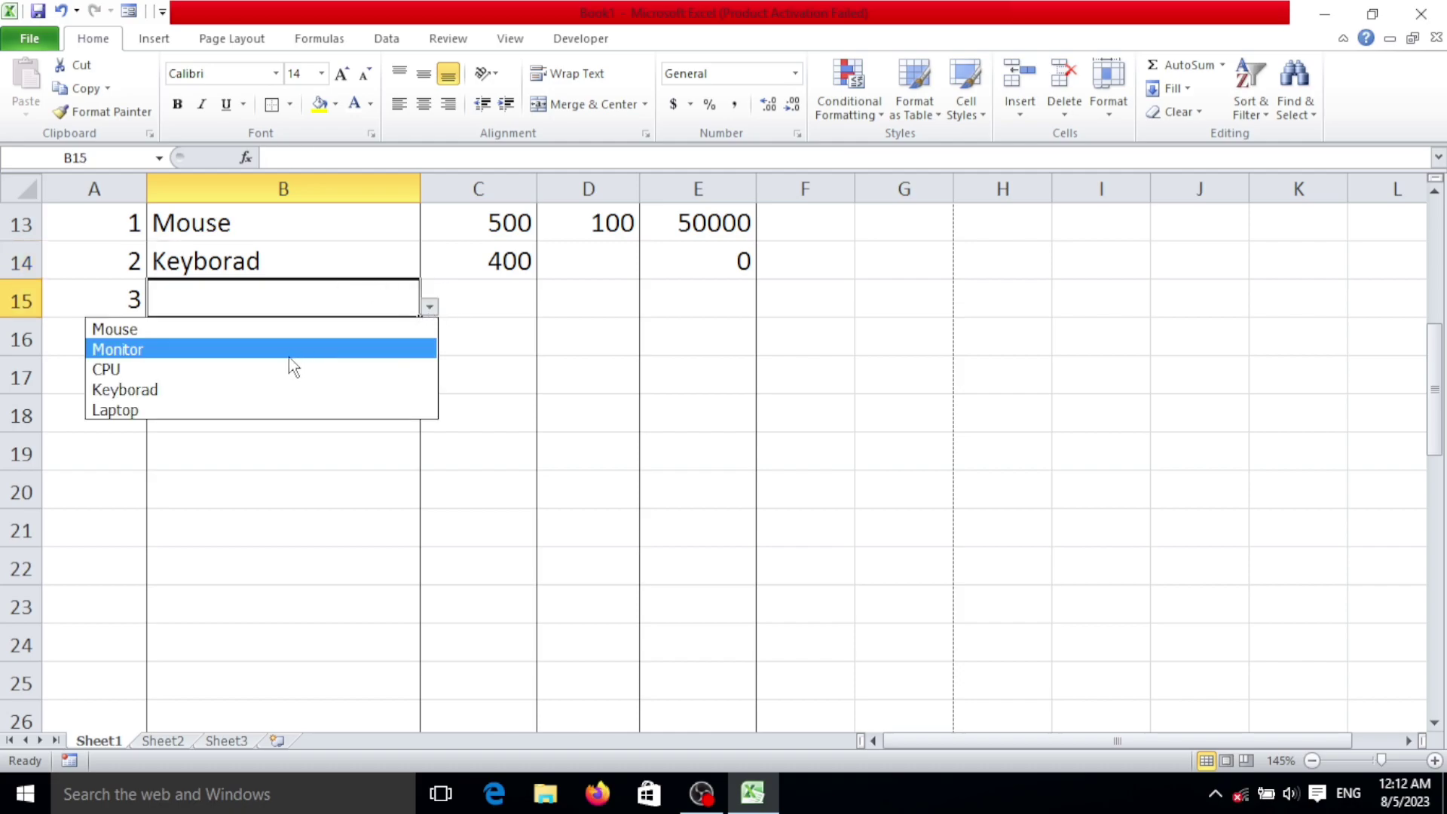
pyautogui.click(260, 390)
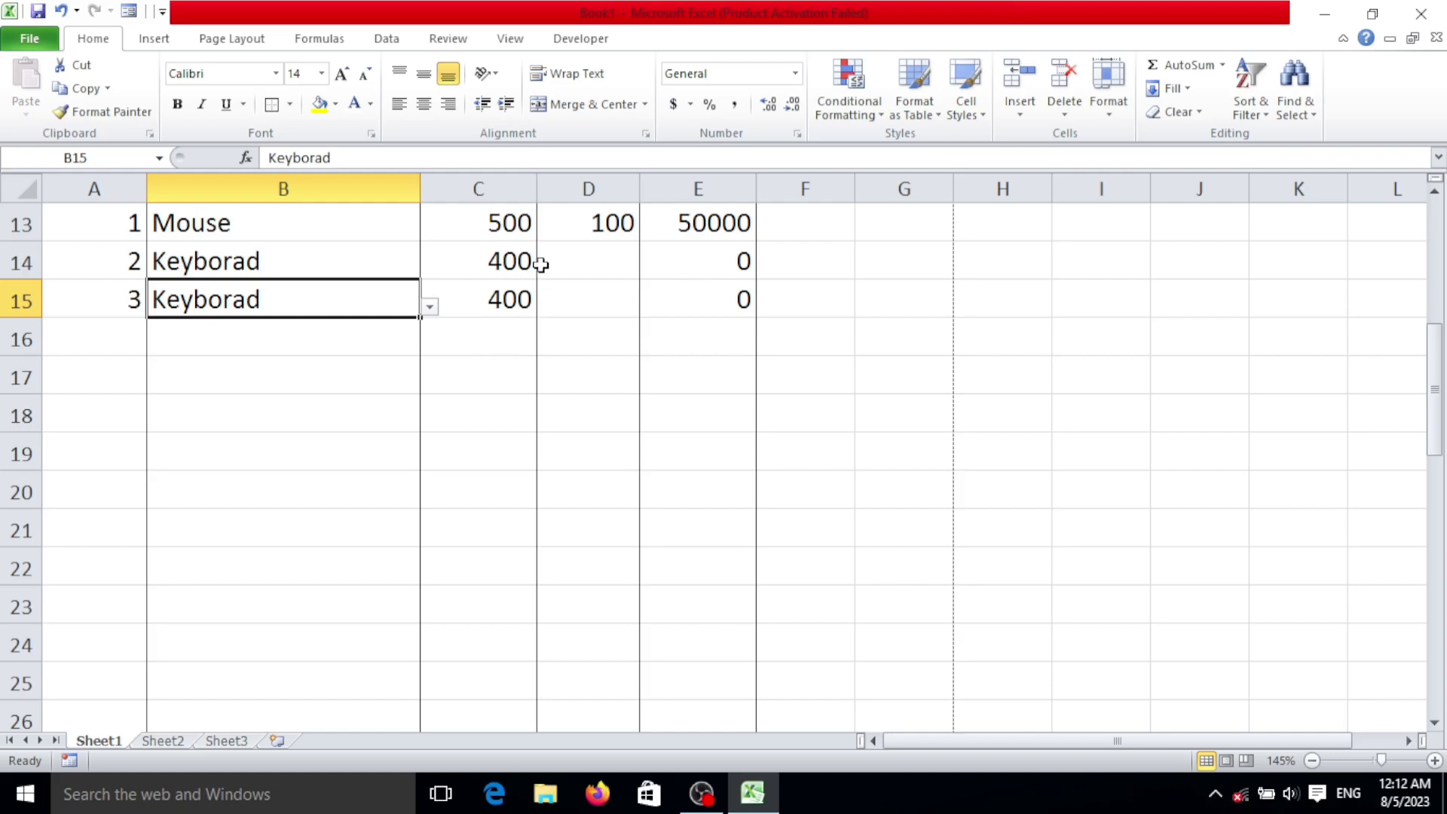
pyautogui.click(584, 258)
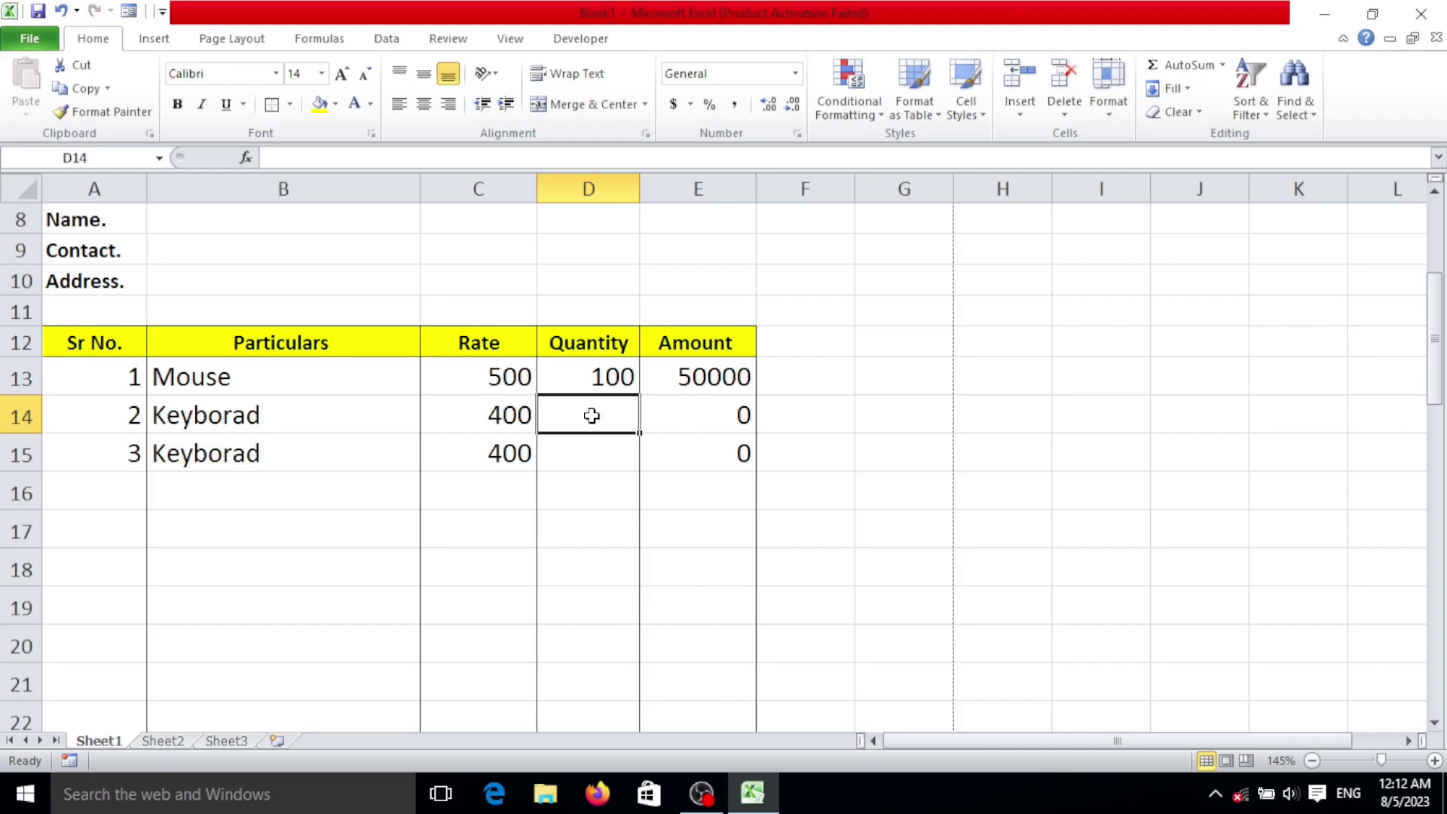
# Step: Enter quantity 210 in D14 and 100 in D15, giving amounts 84000 and 40000
pyautogui.write('210')
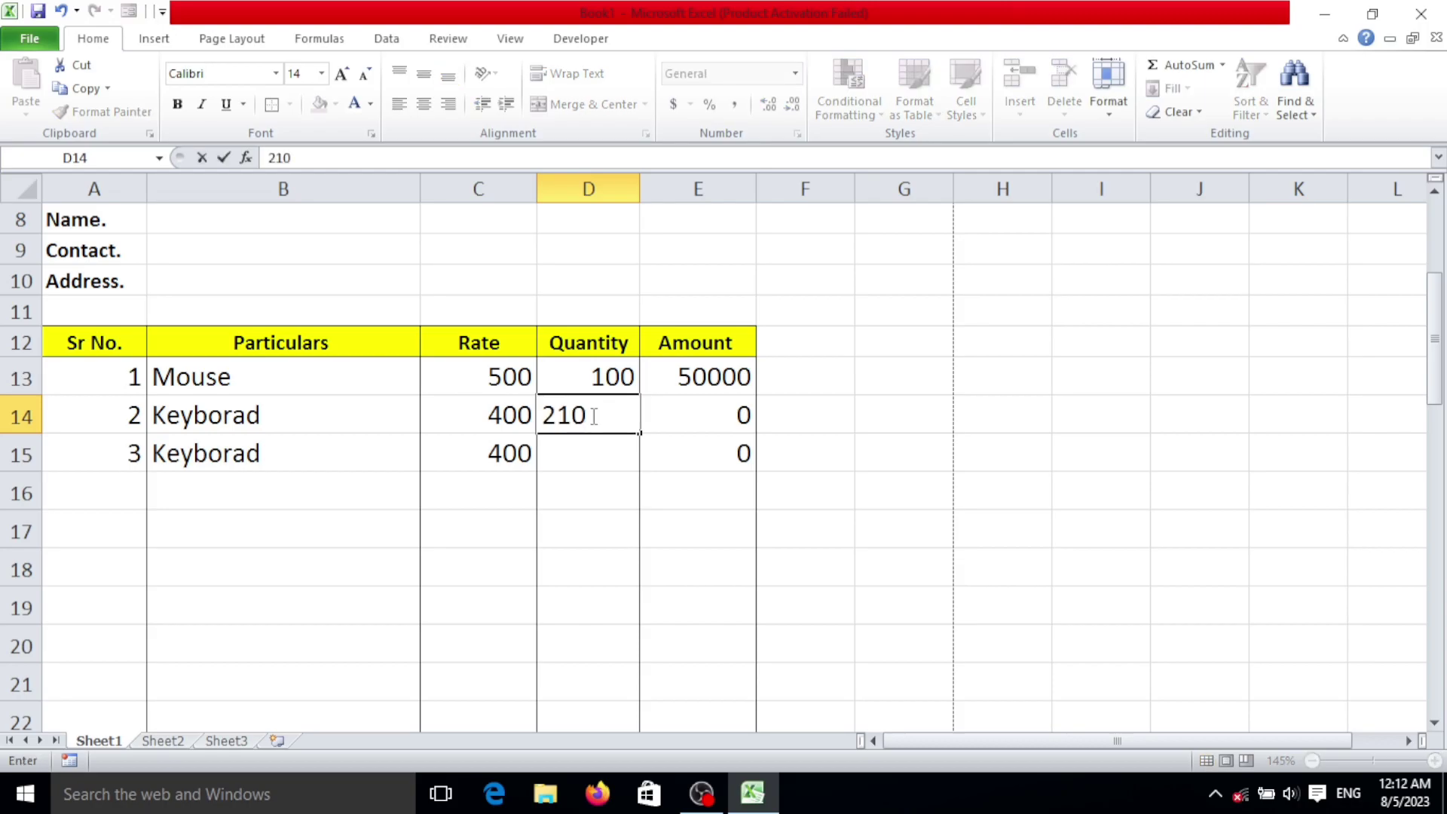
pyautogui.press('Return')
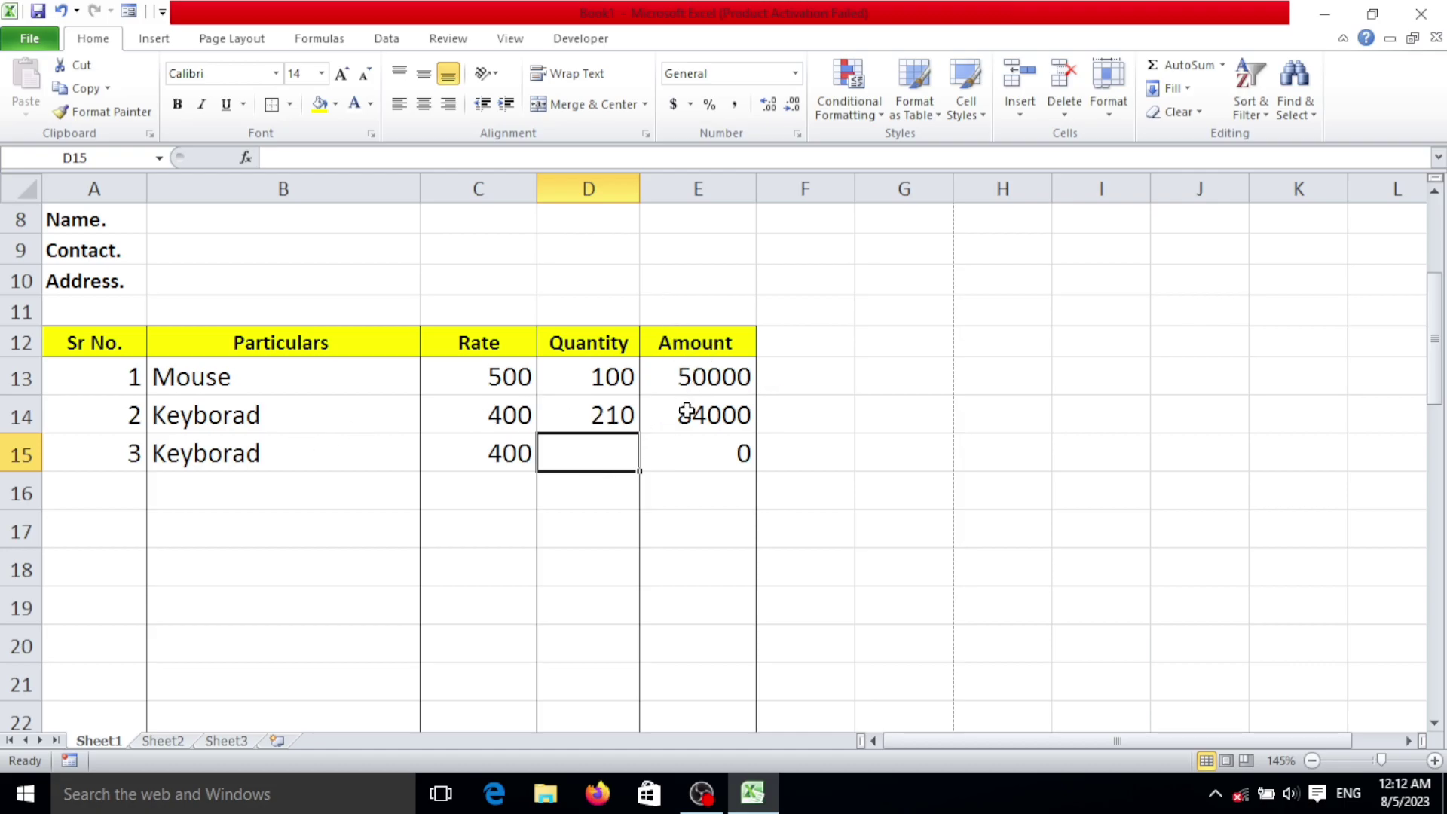
pyautogui.write('100')
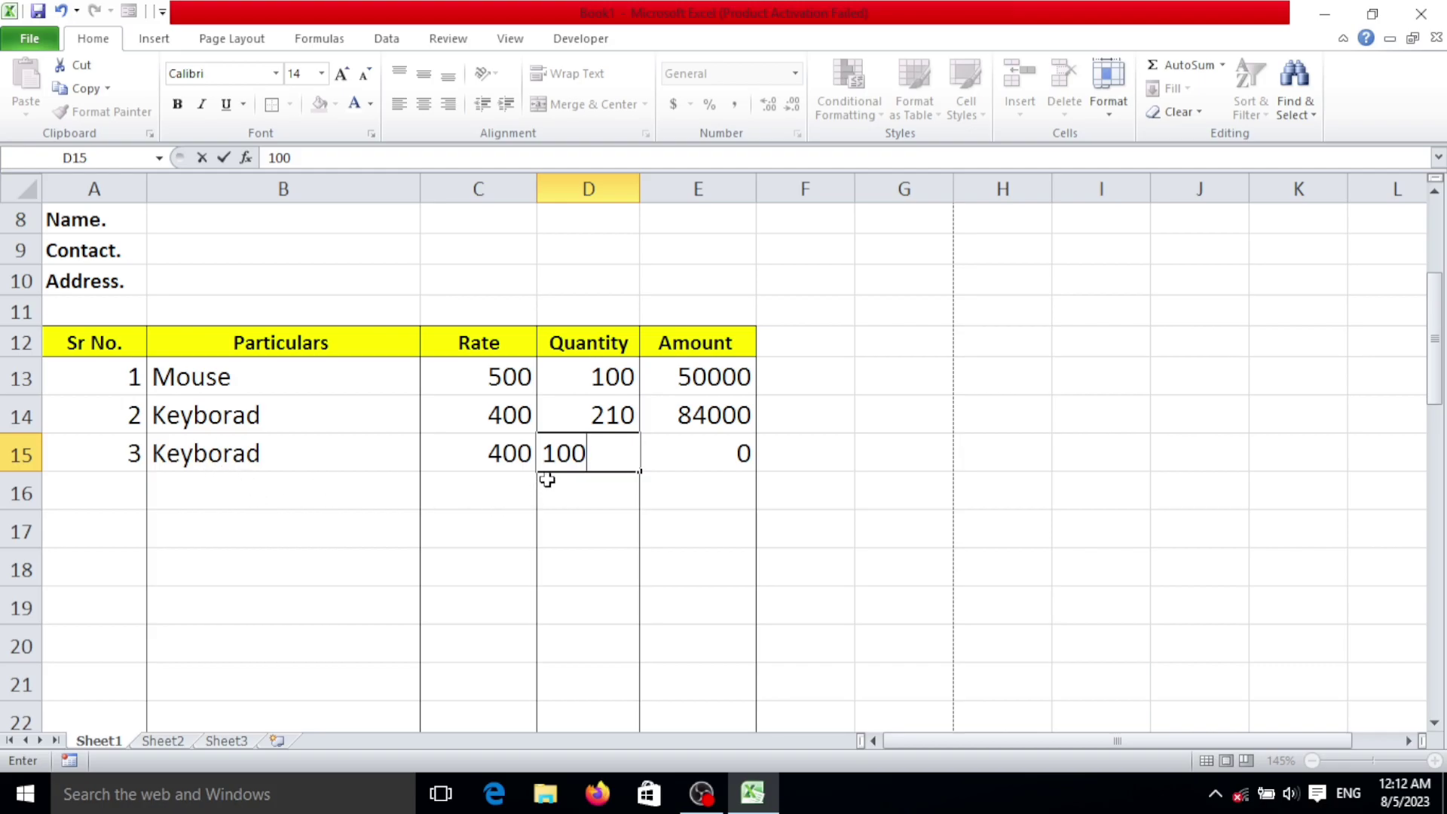
pyautogui.press('Return')
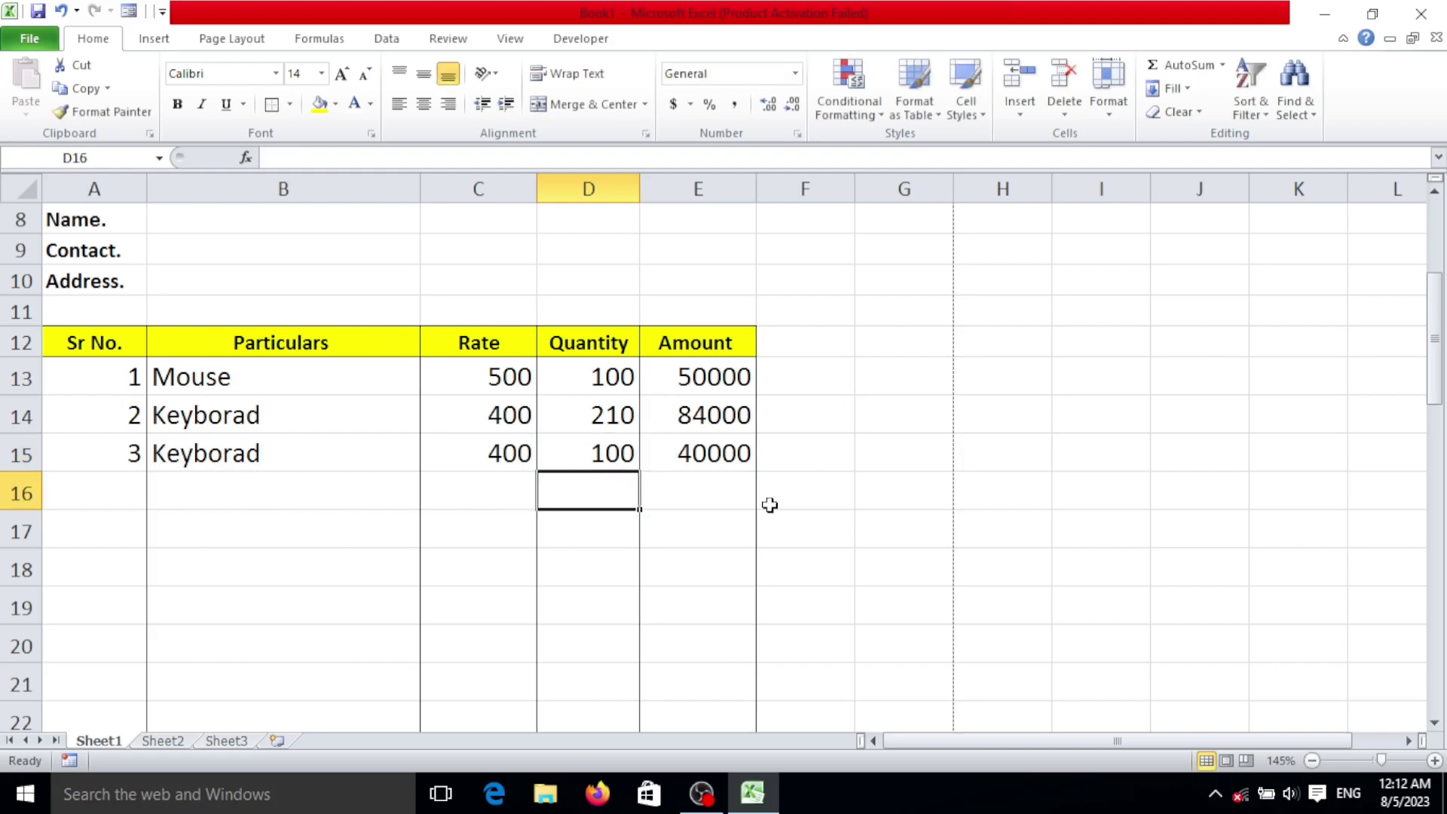
# Step: Put =SUM(E13:E30) in the Total Amount cell E31, showing 174000
pyautogui.scroll(-7, 682, 491)
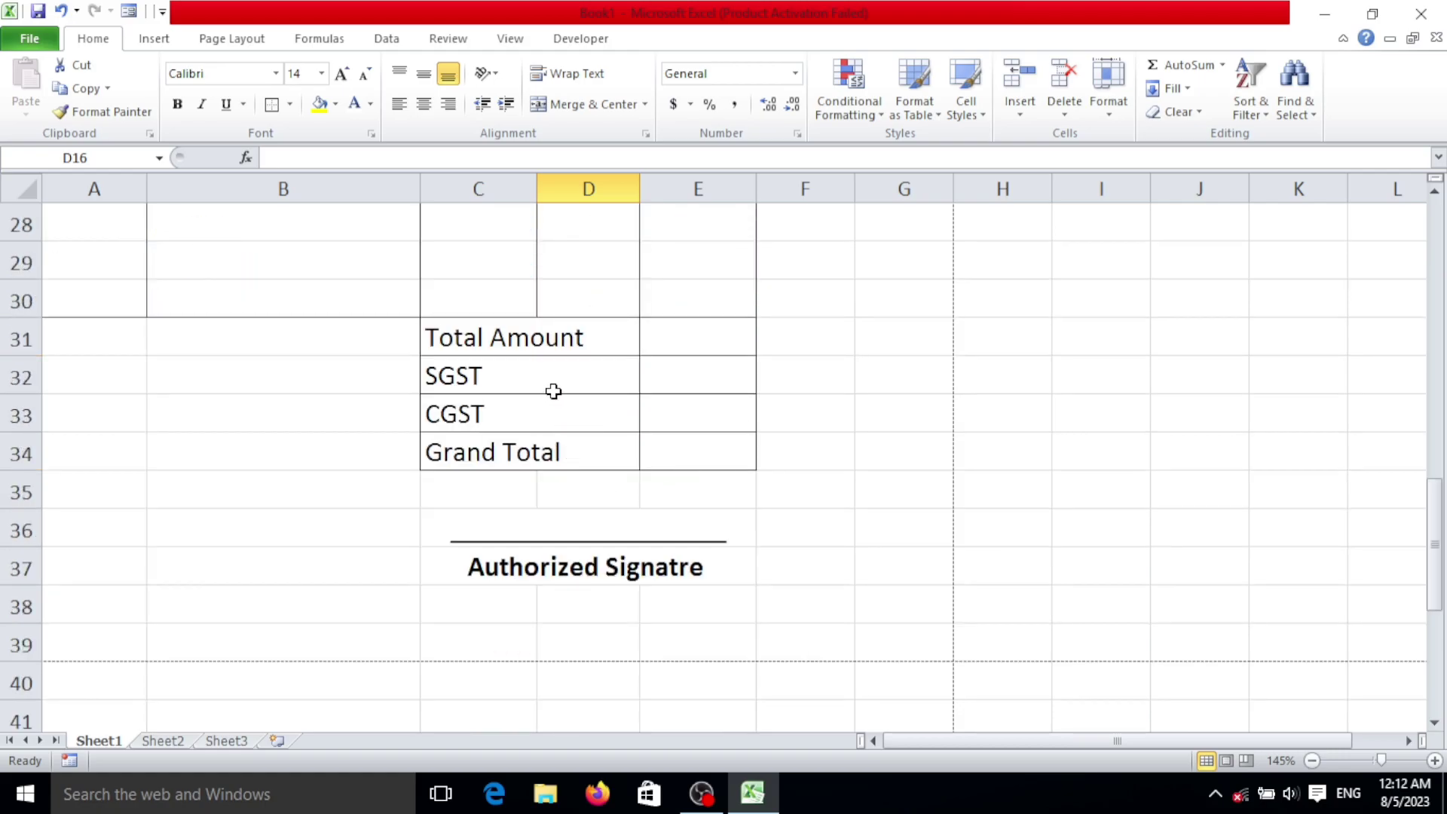
pyautogui.scroll(2, 603, 365)
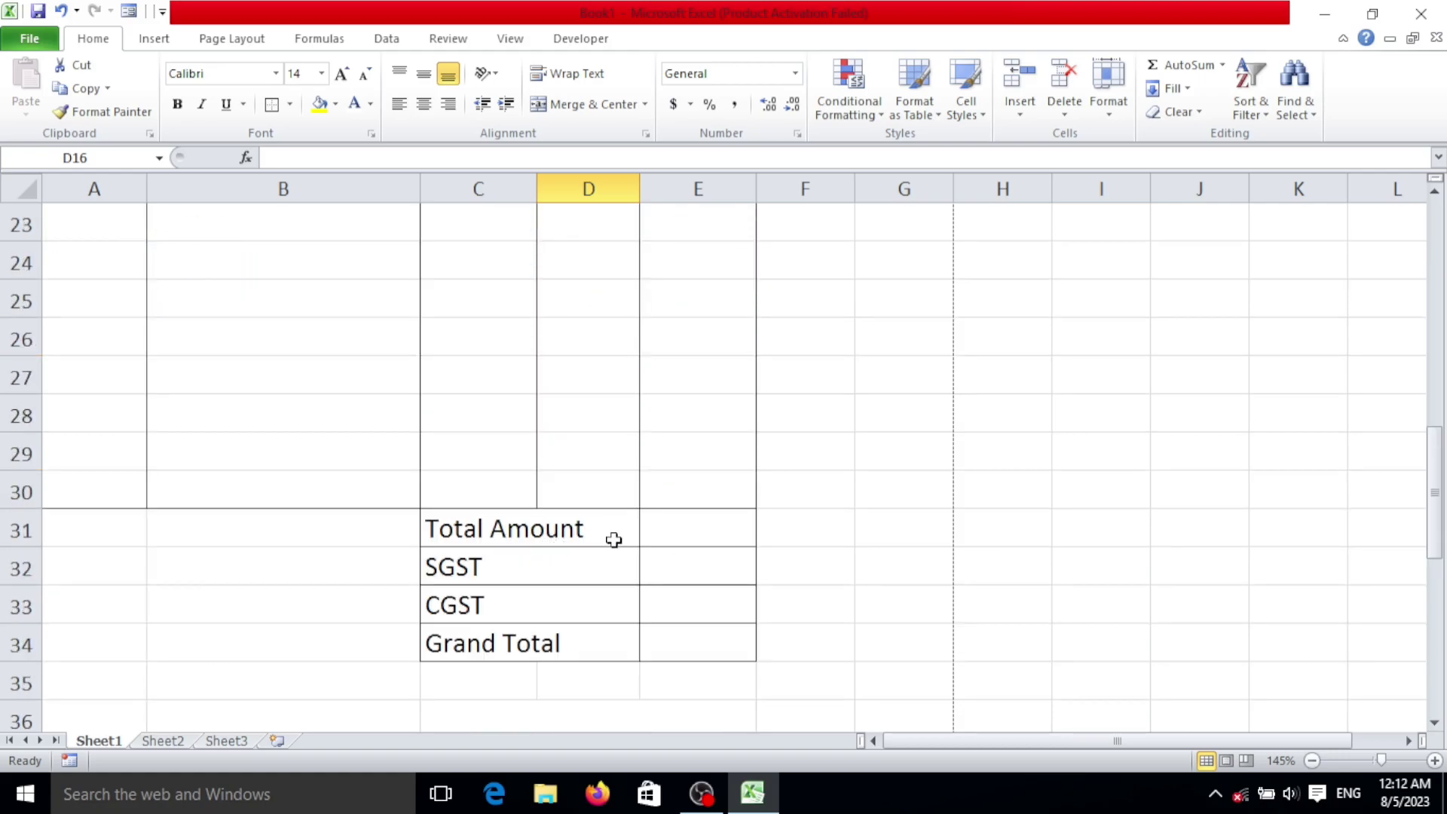
pyautogui.click(686, 534)
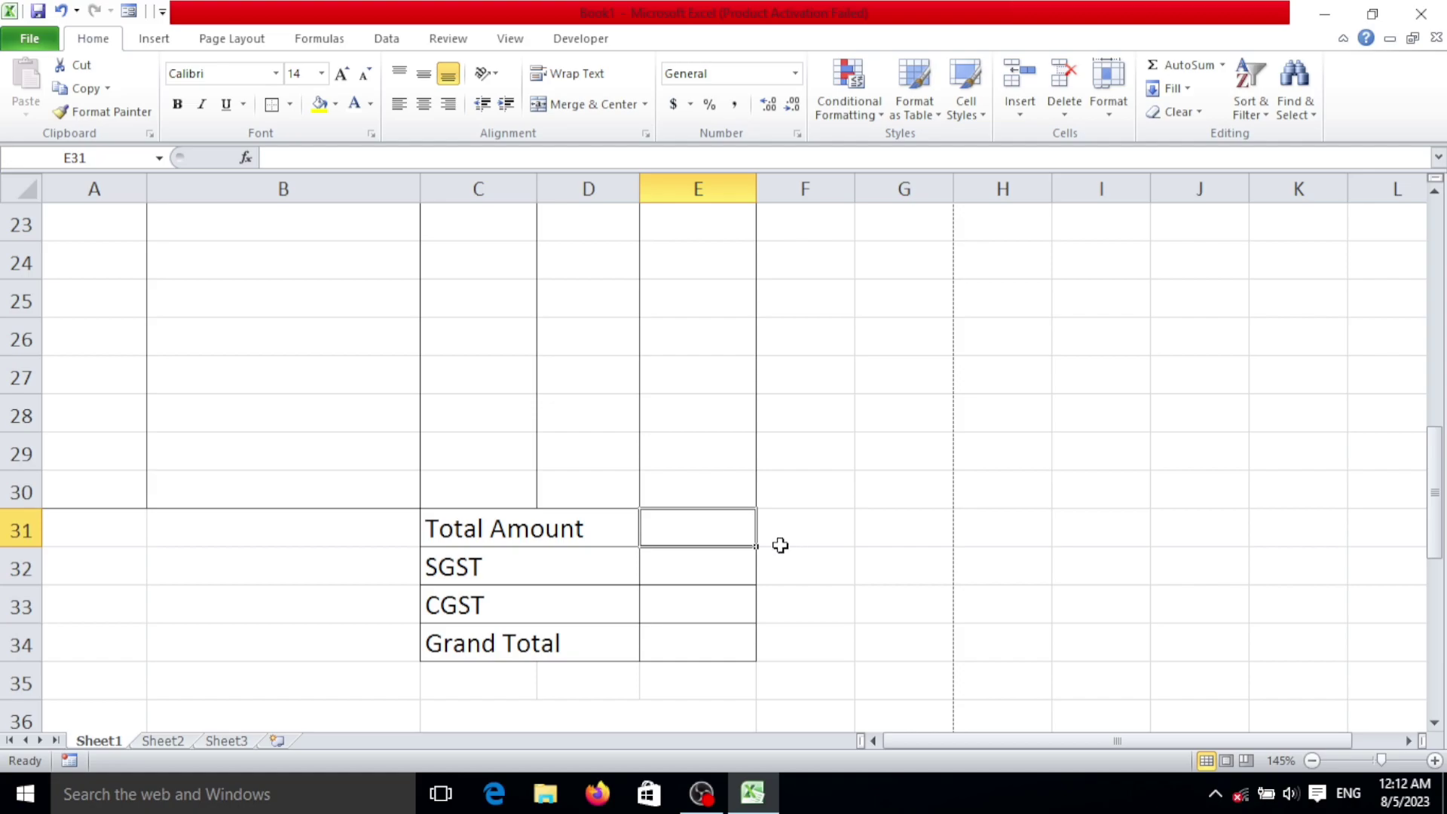
pyautogui.hotkey('alt', '=')
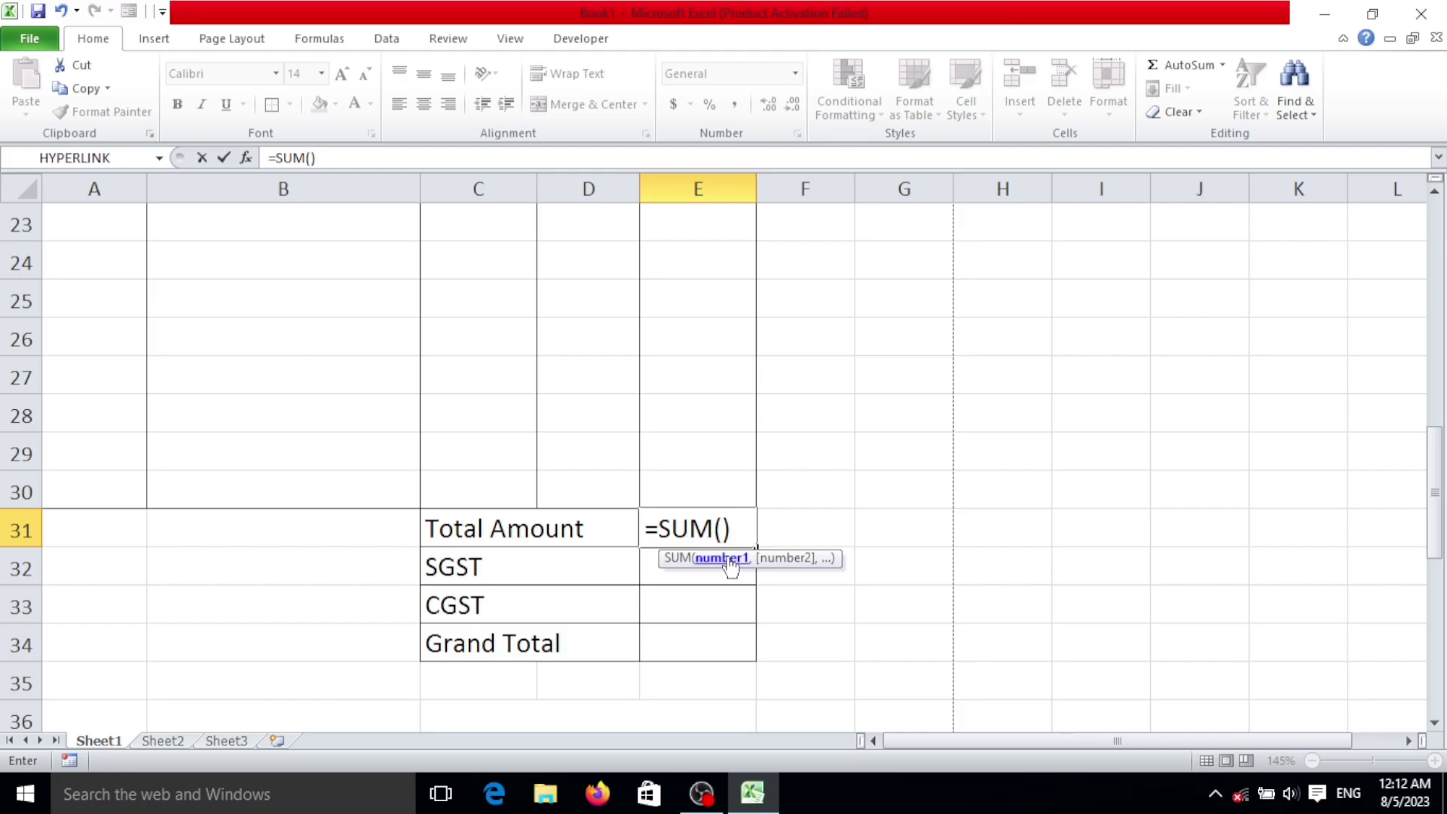
pyautogui.scroll(5, 725, 399)
pyautogui.moveTo(730, 375); pyautogui.dragTo(727, 681)
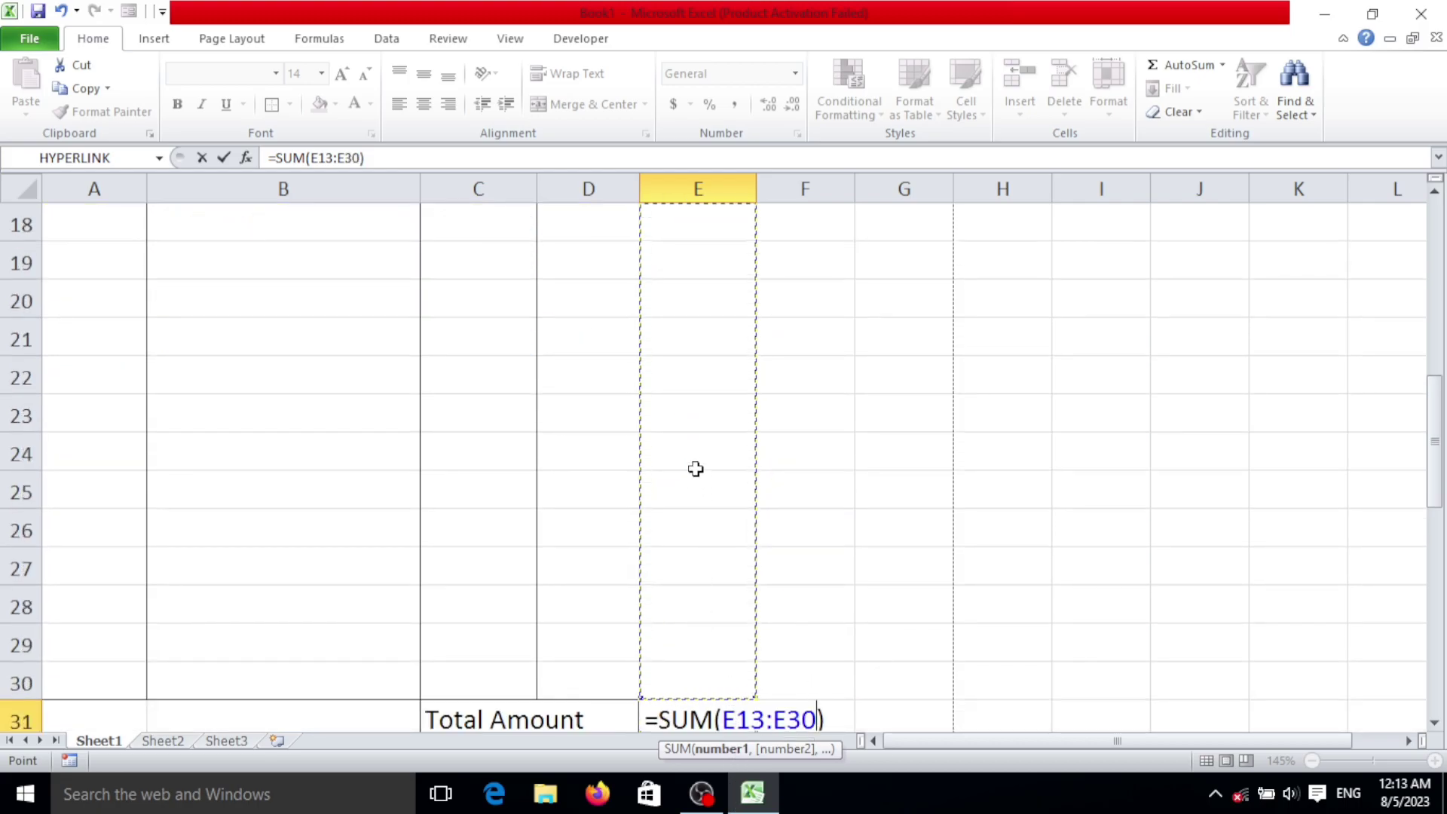
pyautogui.press('Return')
pyautogui.scroll(-2, 696, 469)
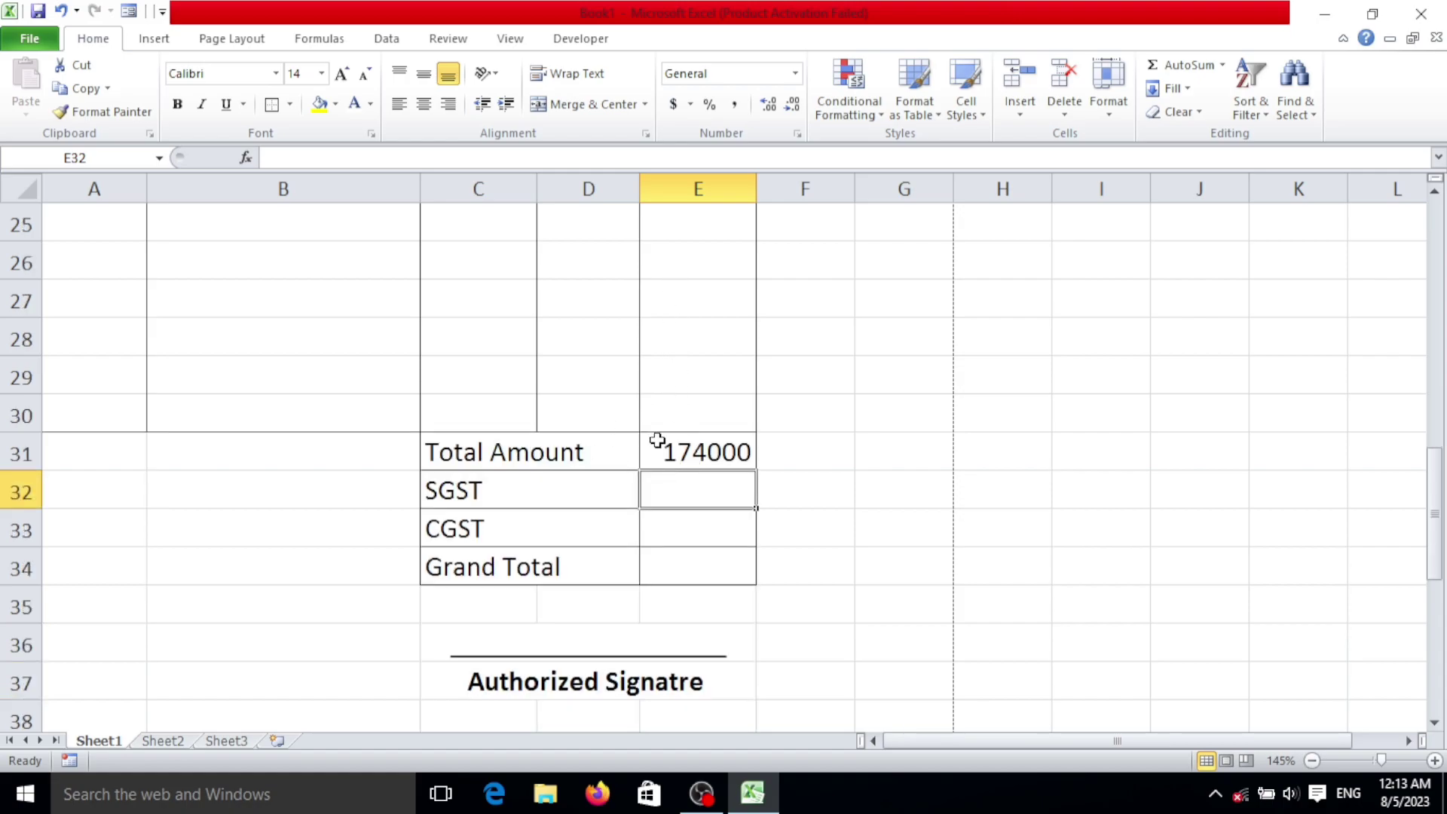
# Step: Append ' 10%' to the SGST and CGST labels in C32 and C33
pyautogui.doubleClick(527, 495)
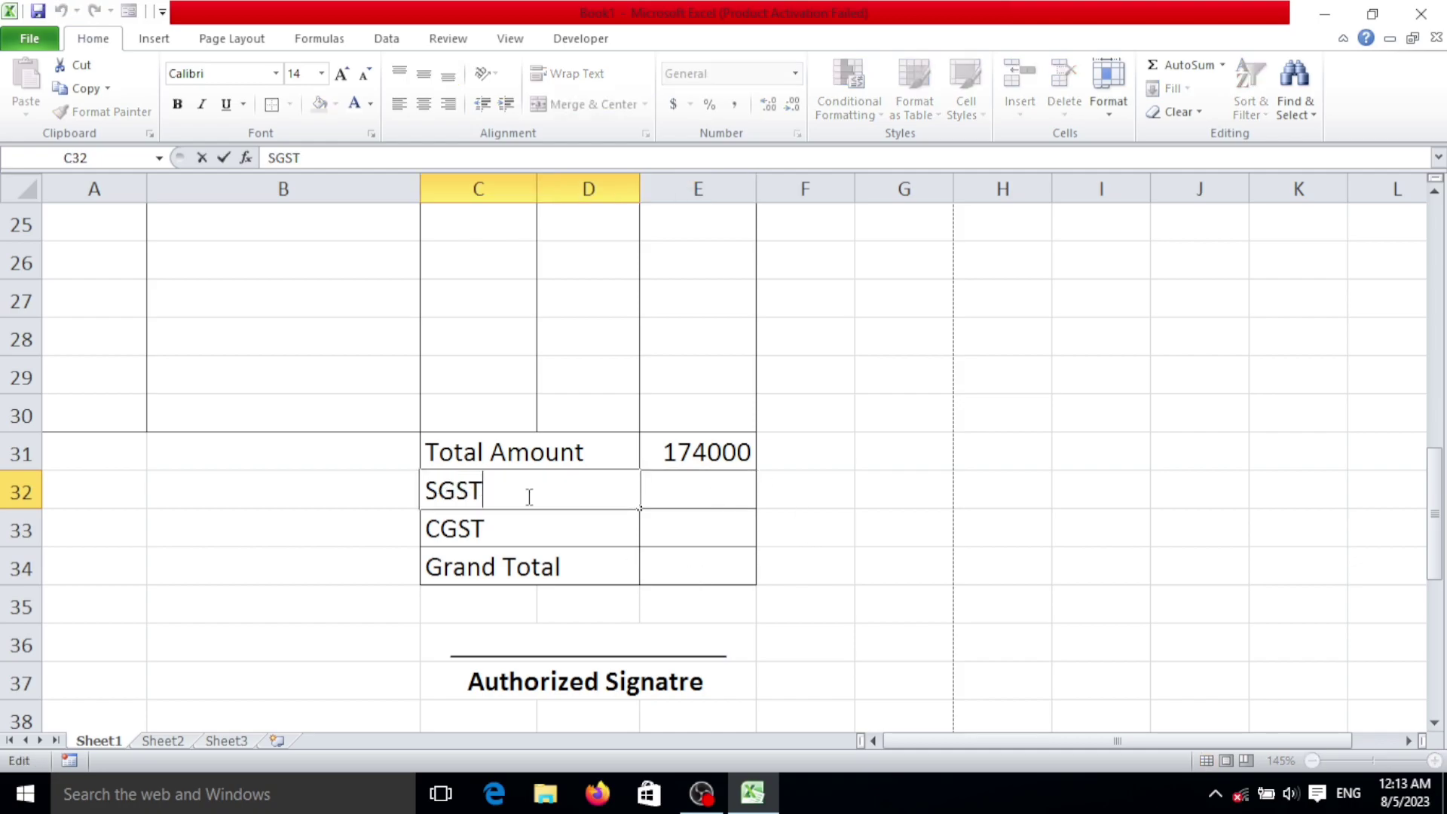
pyautogui.write('10%')
pyautogui.press('Return')
pyautogui.press('F2')
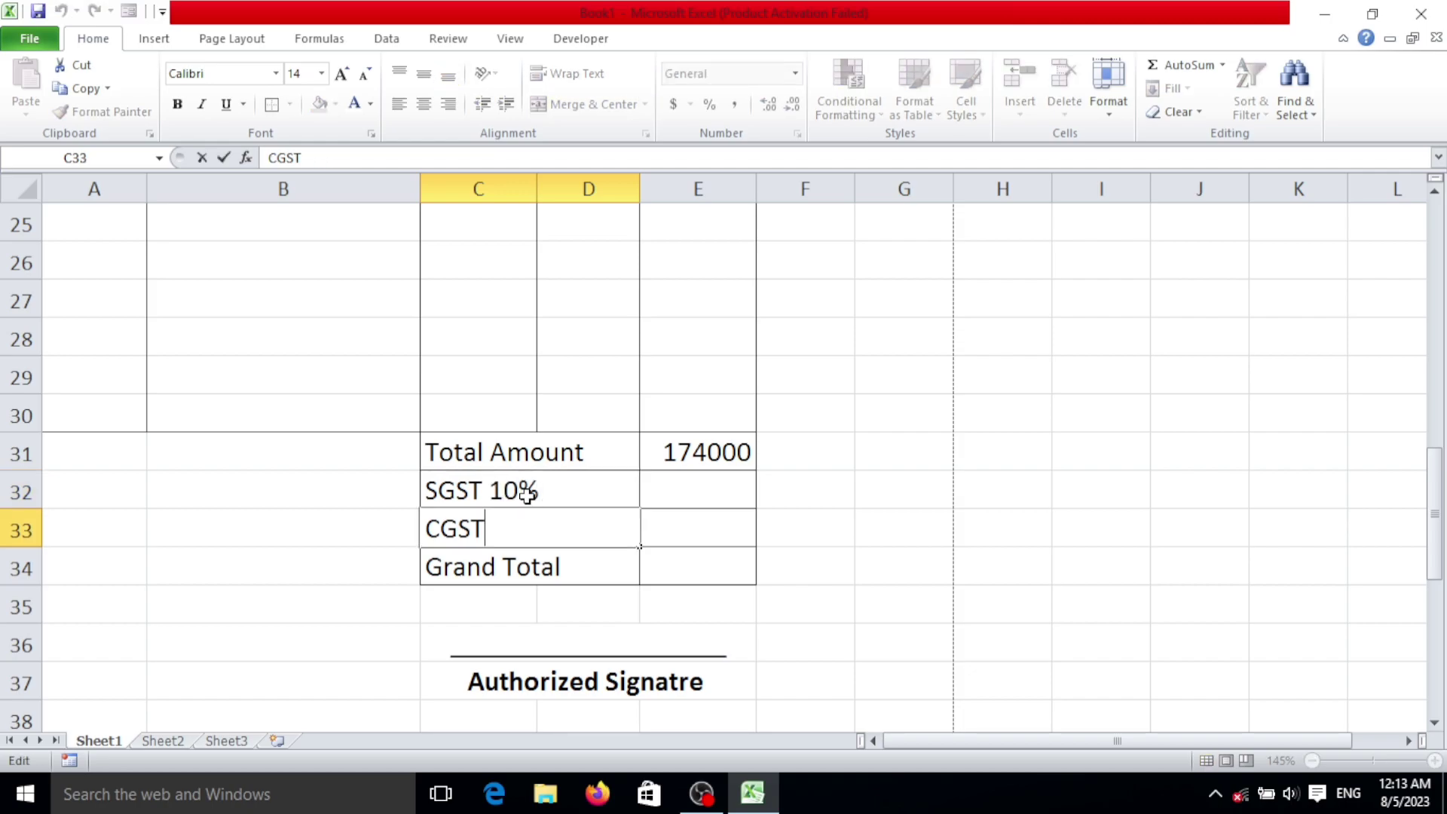
pyautogui.write('10%')
pyautogui.click(737, 501)
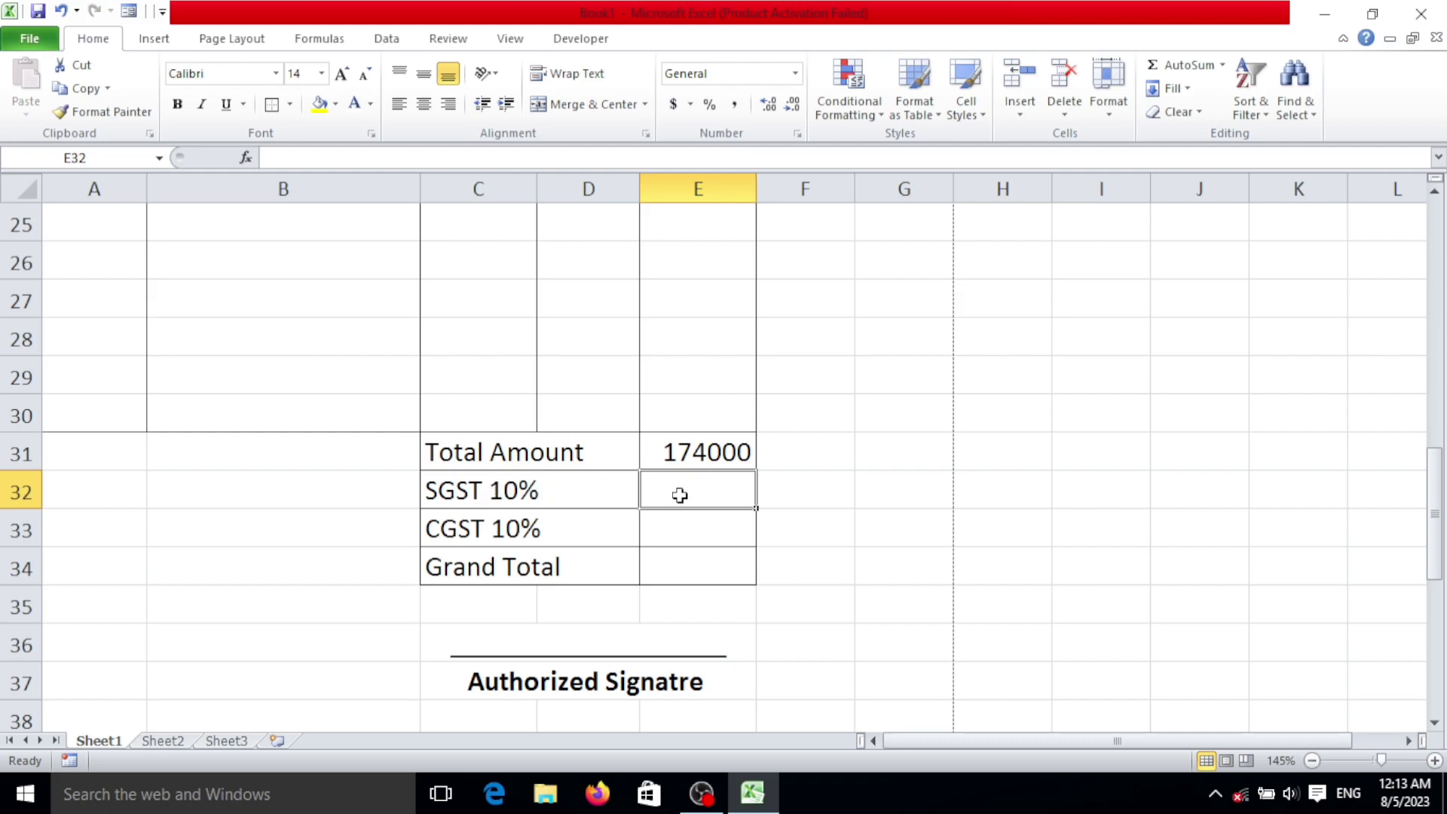
# Step: Enter =E31*10% in E32 and E33 so SGST and CGST each show 17400
pyautogui.write('=')
pyautogui.click(699, 458)
pyautogui.write('*')
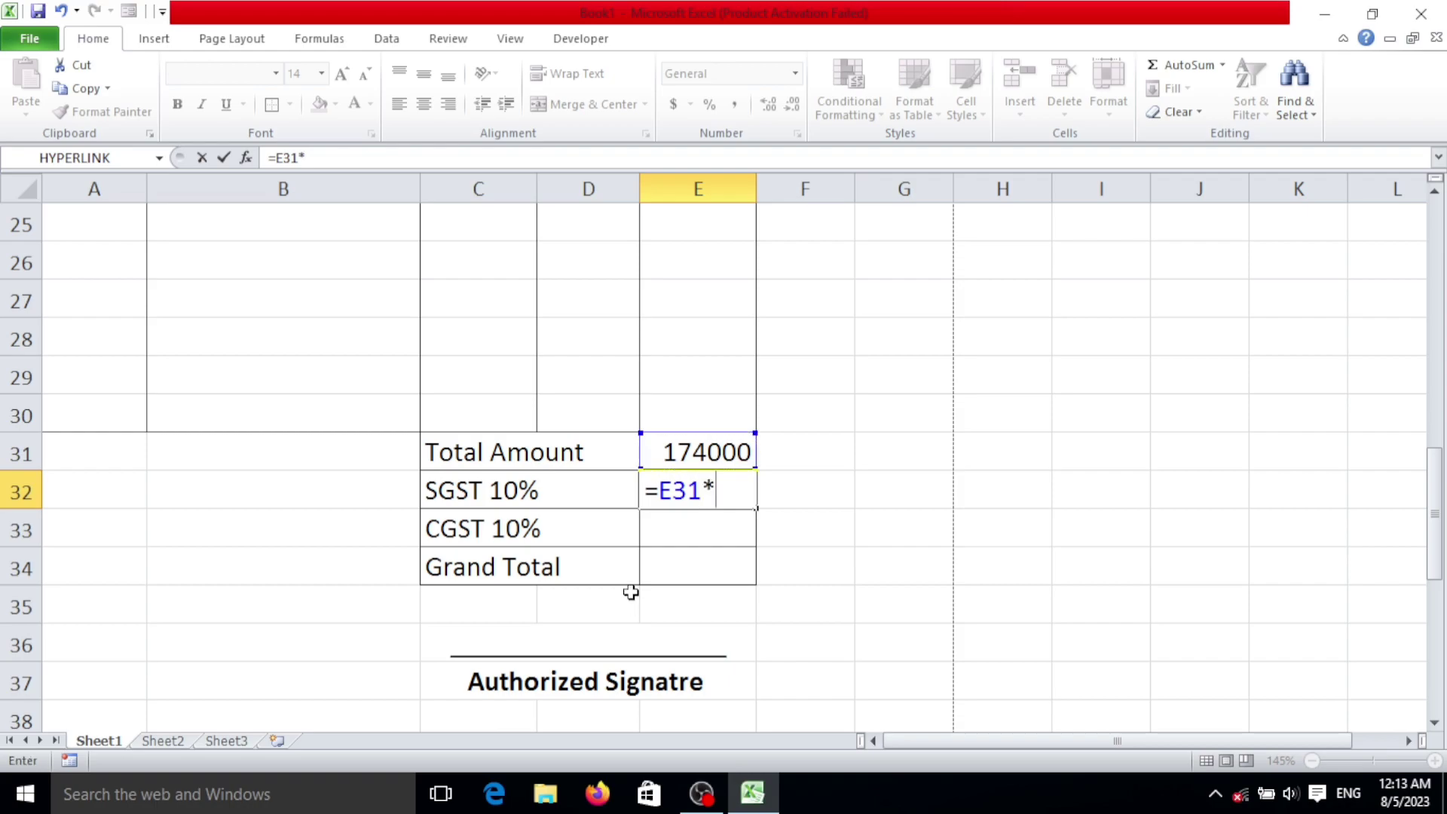
pyautogui.write('10%')
pyautogui.press('Return')
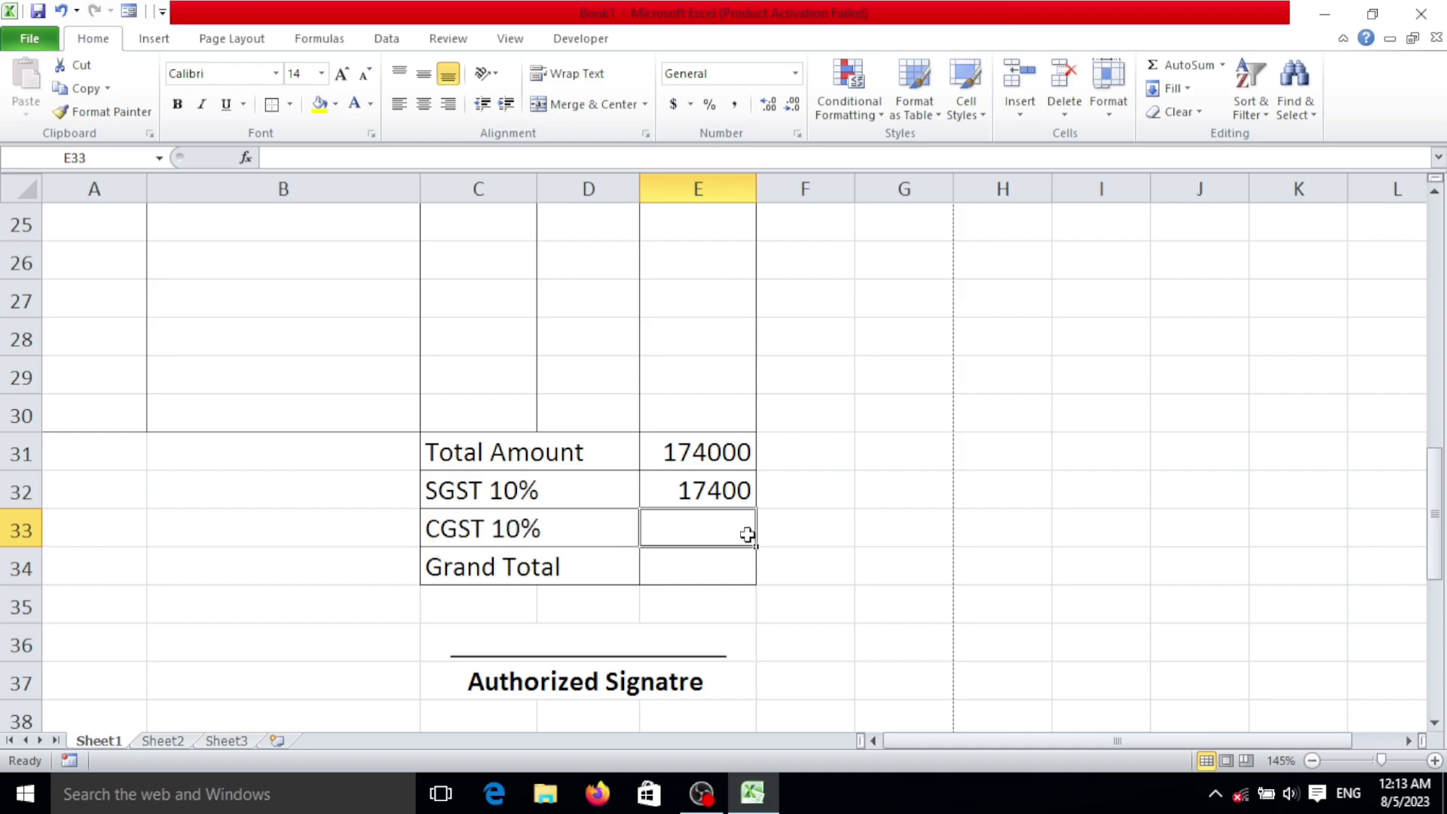
pyautogui.write('=')
pyautogui.click(688, 456)
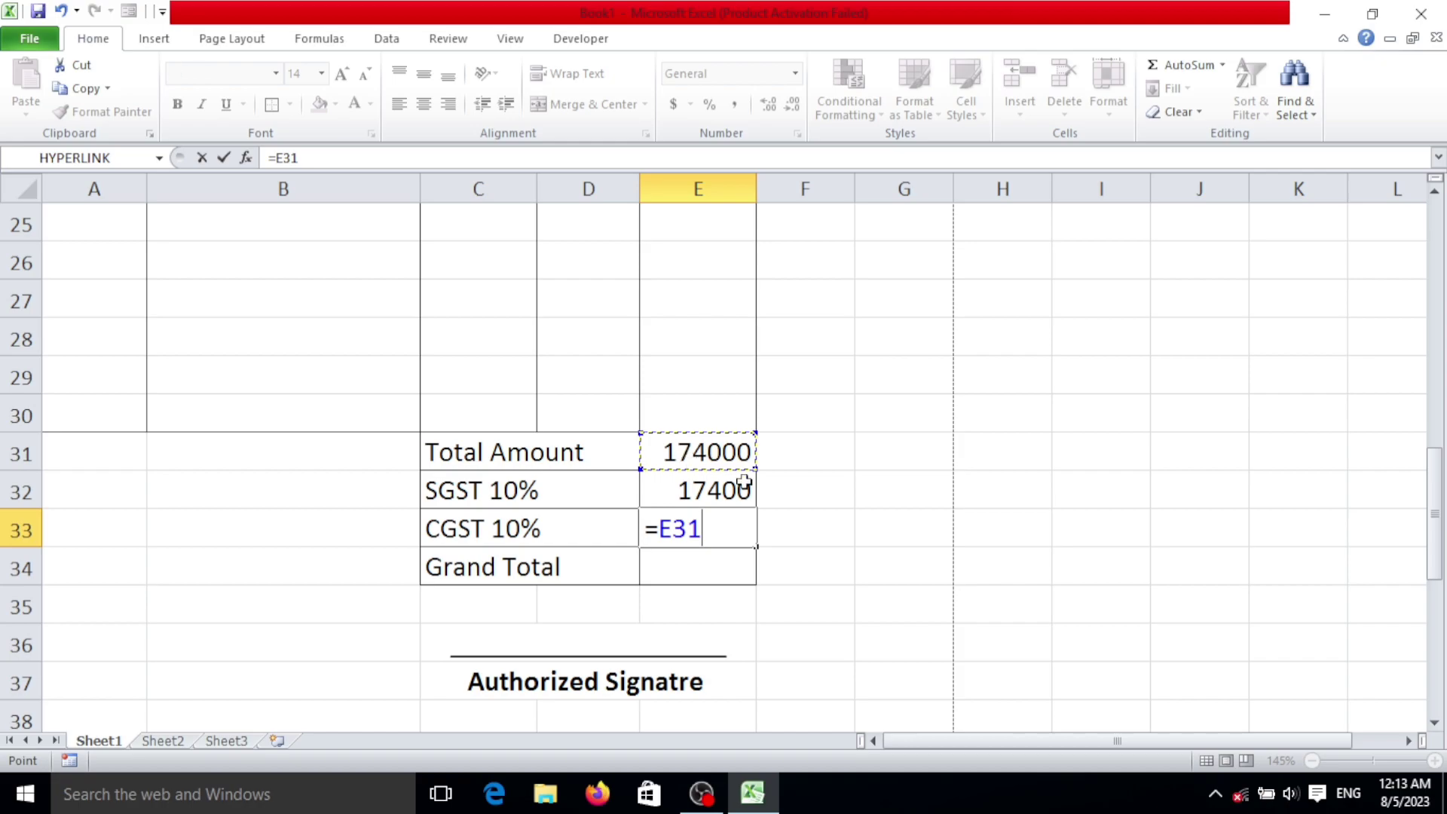
pyautogui.write('*10%')
pyautogui.press('Return')
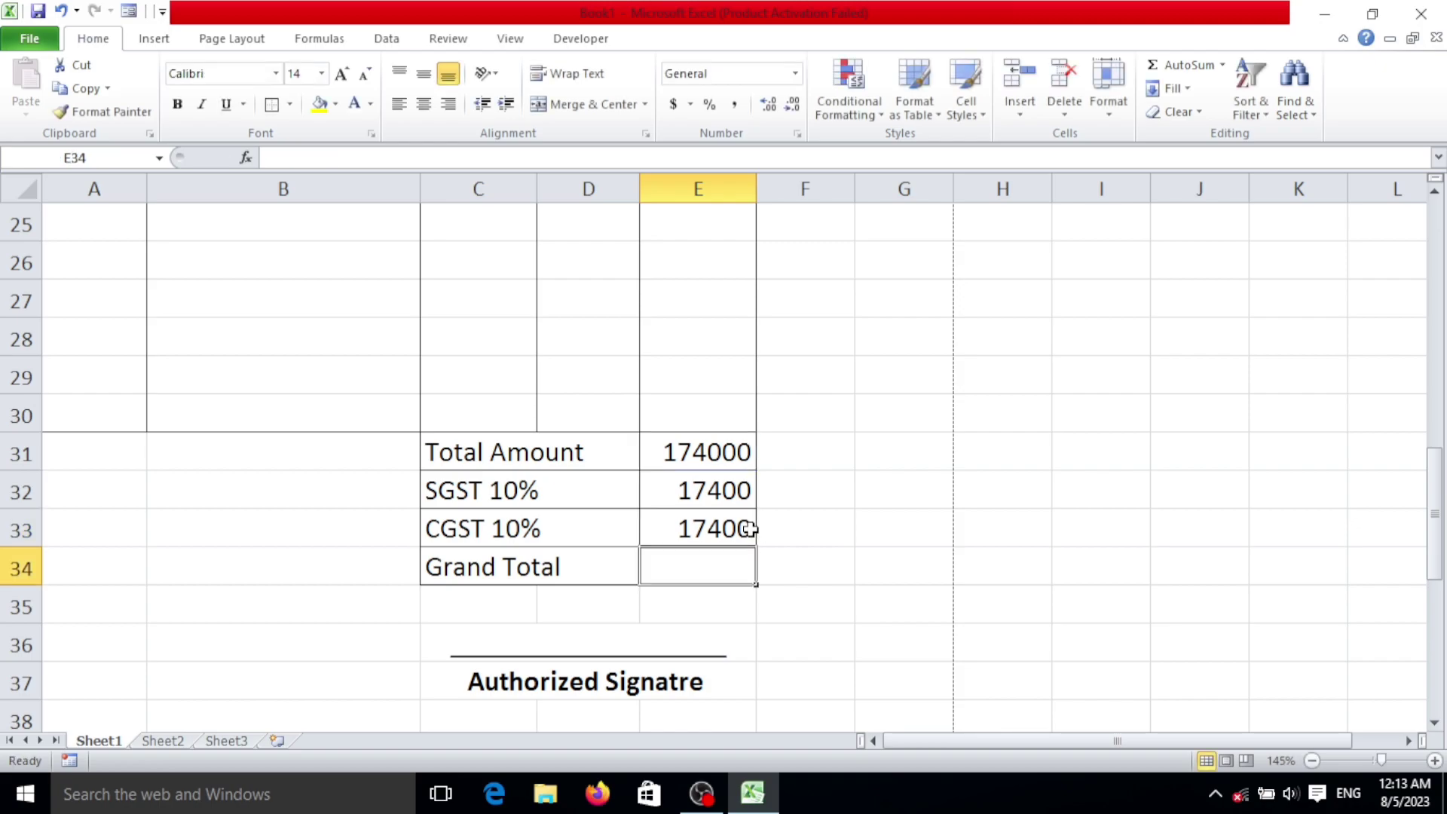
# Step: Enter =+E31+E32+E33 in the Grand Total cell E34, showing 208800
pyautogui.click(532, 567)
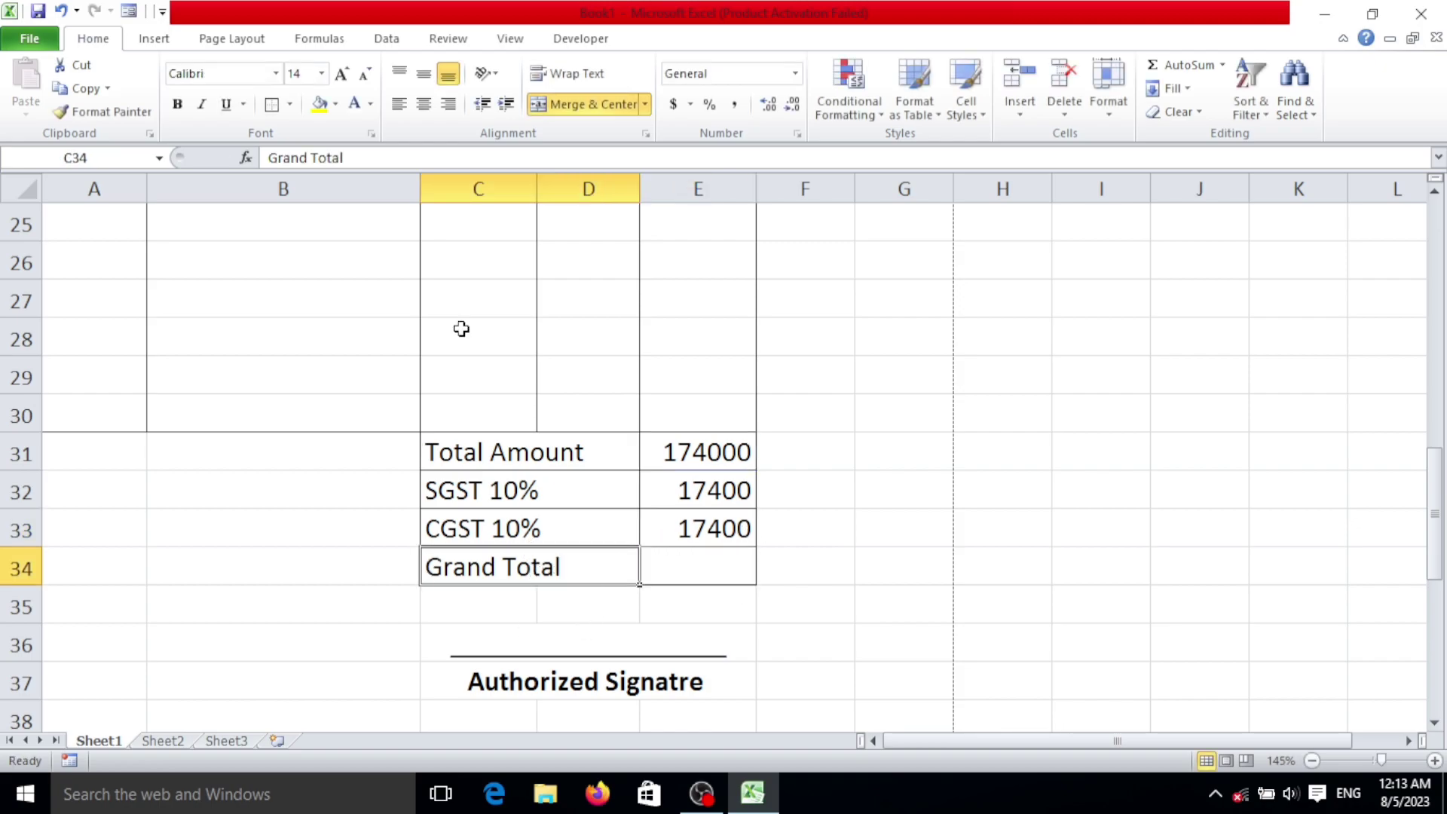
pyautogui.click(701, 569)
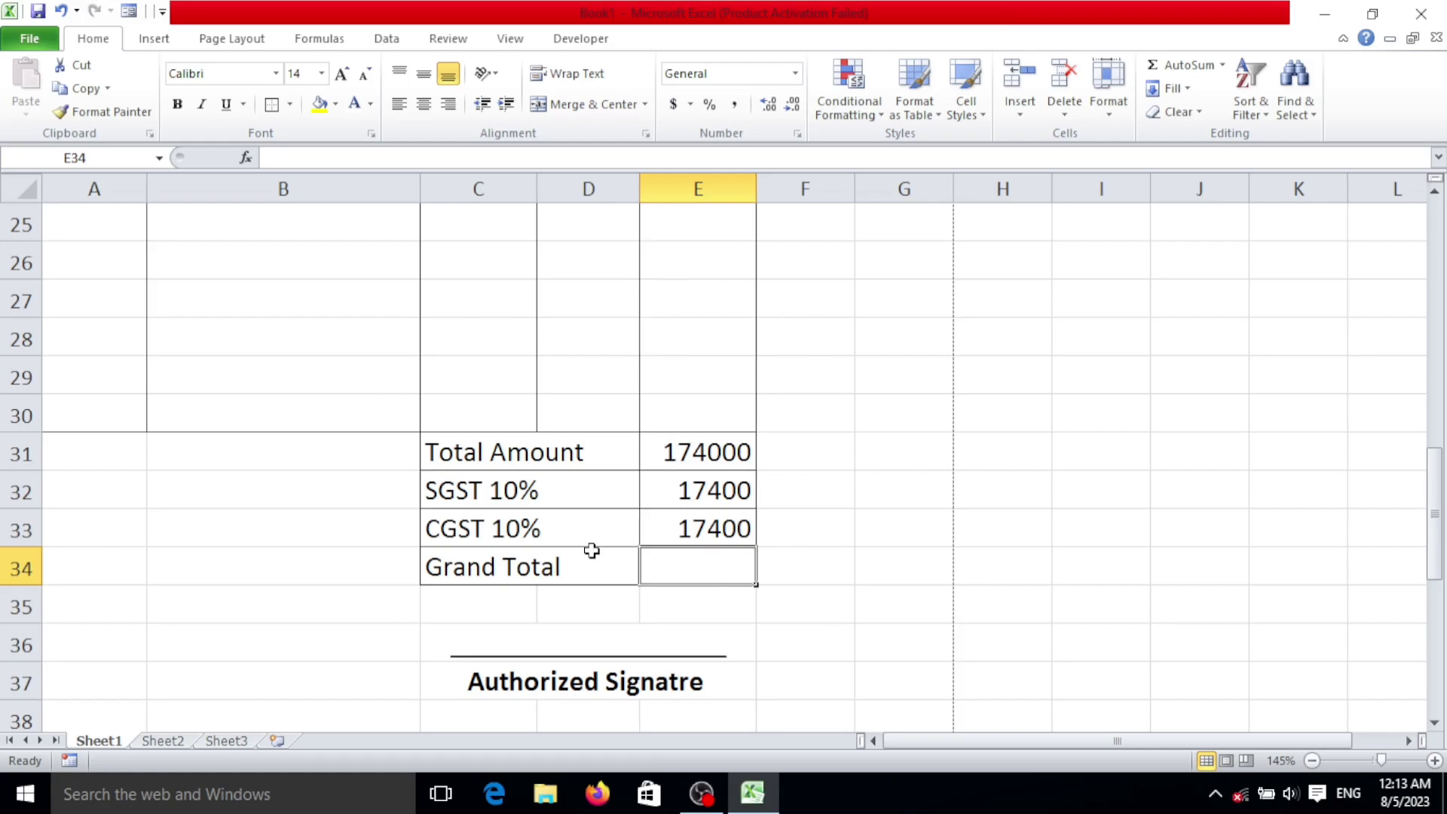
pyautogui.scroll(5, 701, 339)
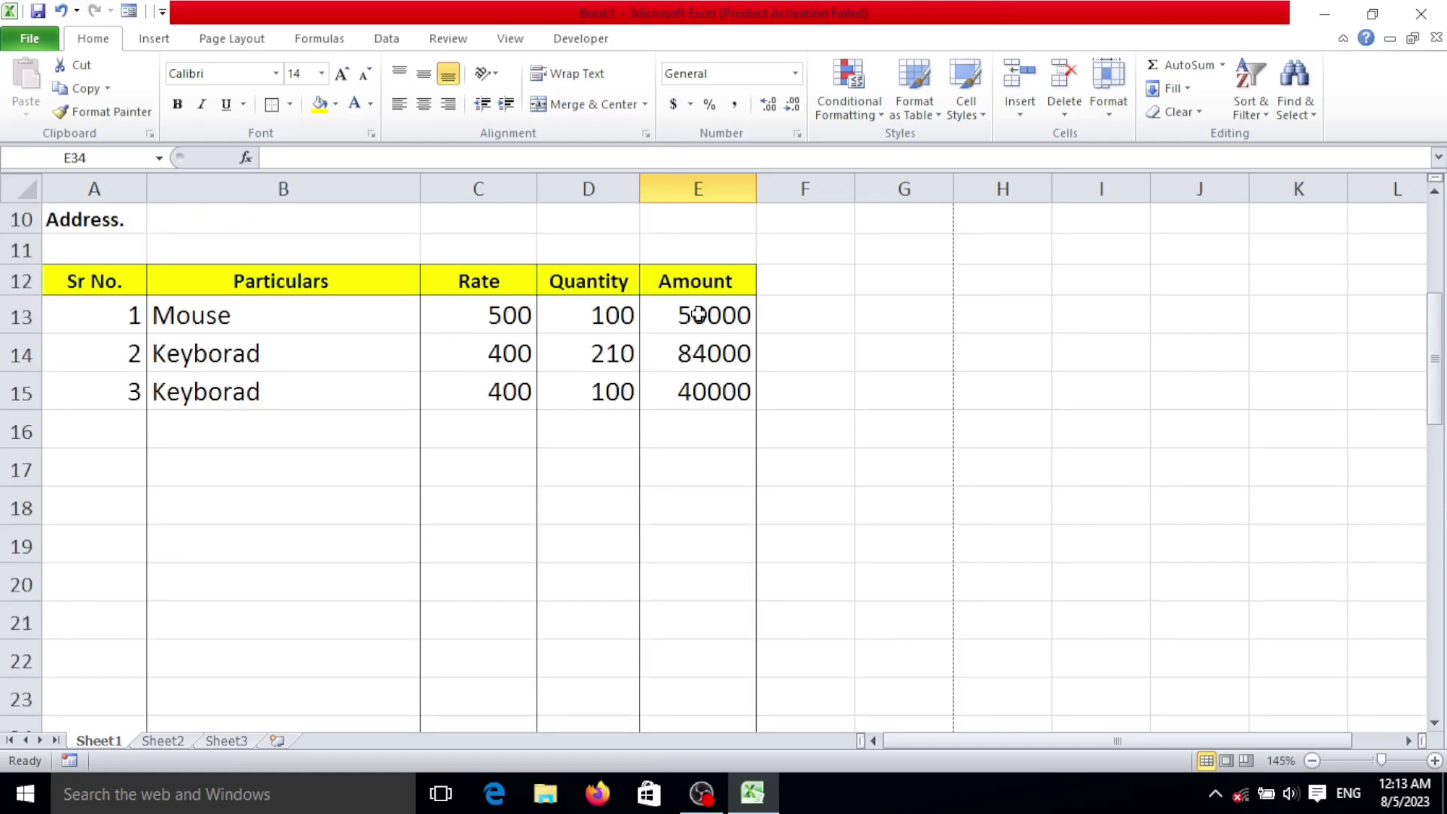
pyautogui.scroll(-5, 697, 316)
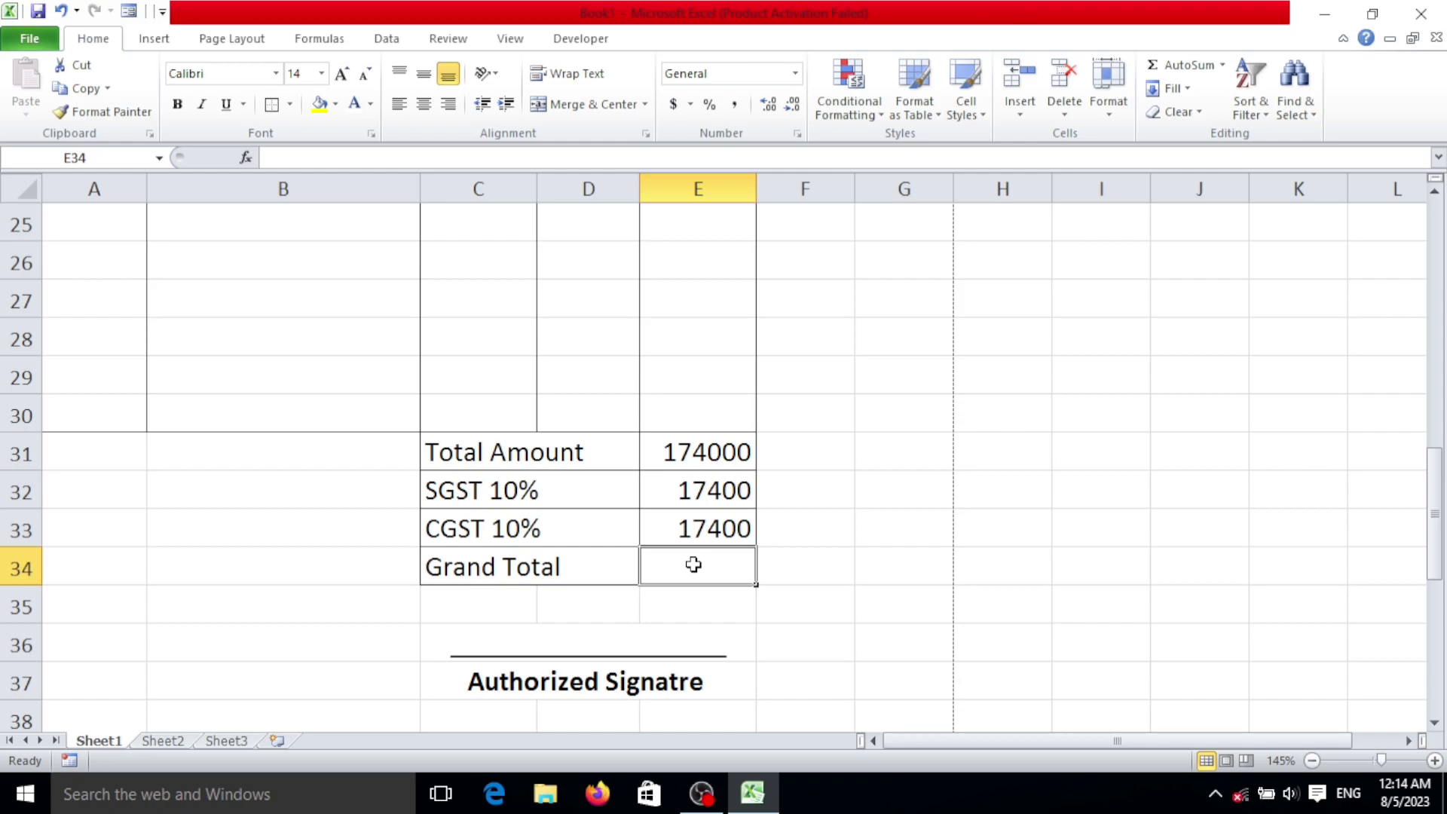
pyautogui.write('=')
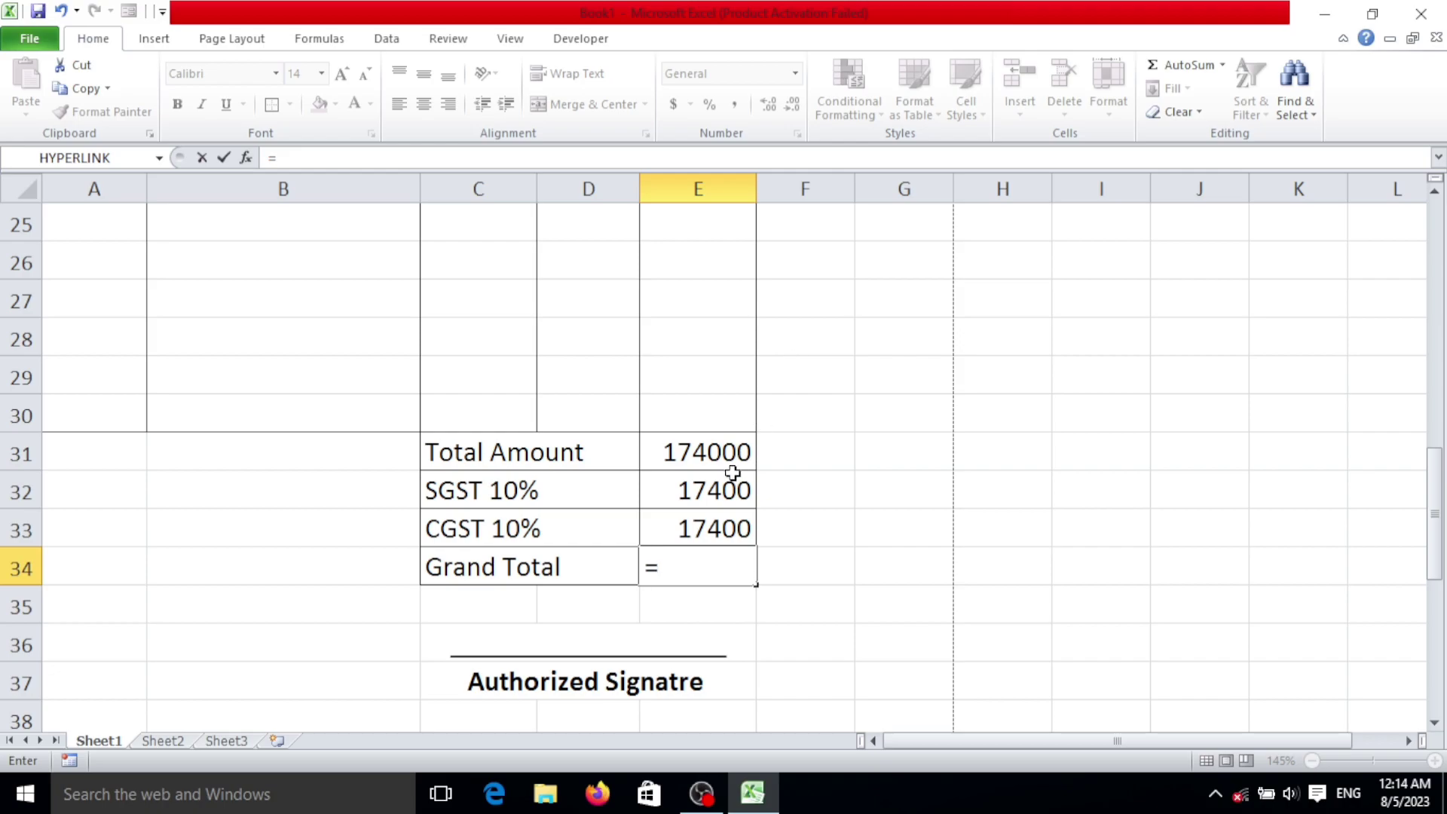
pyautogui.write('+')
pyautogui.click(716, 456)
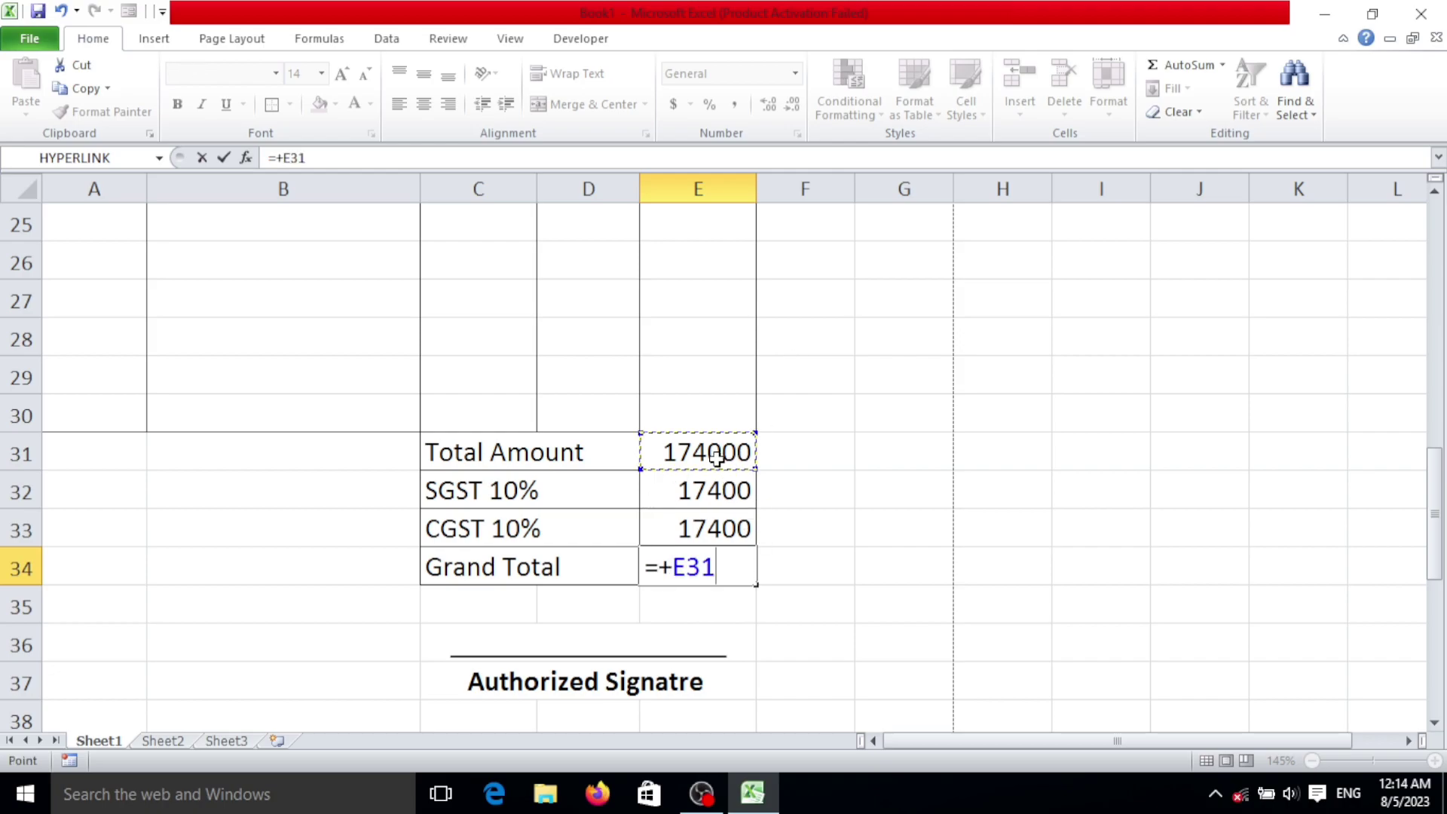
pyautogui.write('+')
pyautogui.click(712, 496)
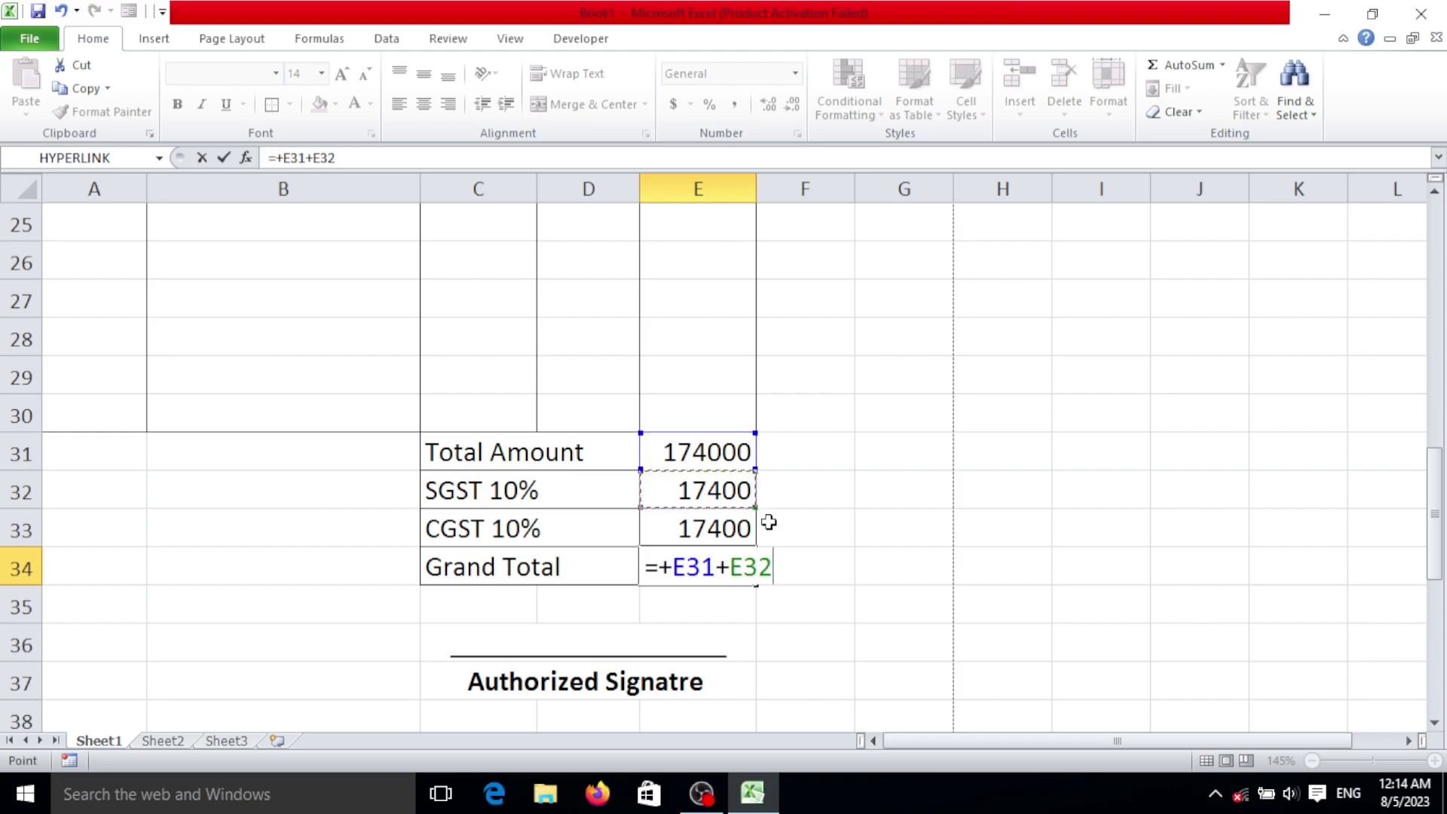
pyautogui.write('+')
pyautogui.click(716, 531)
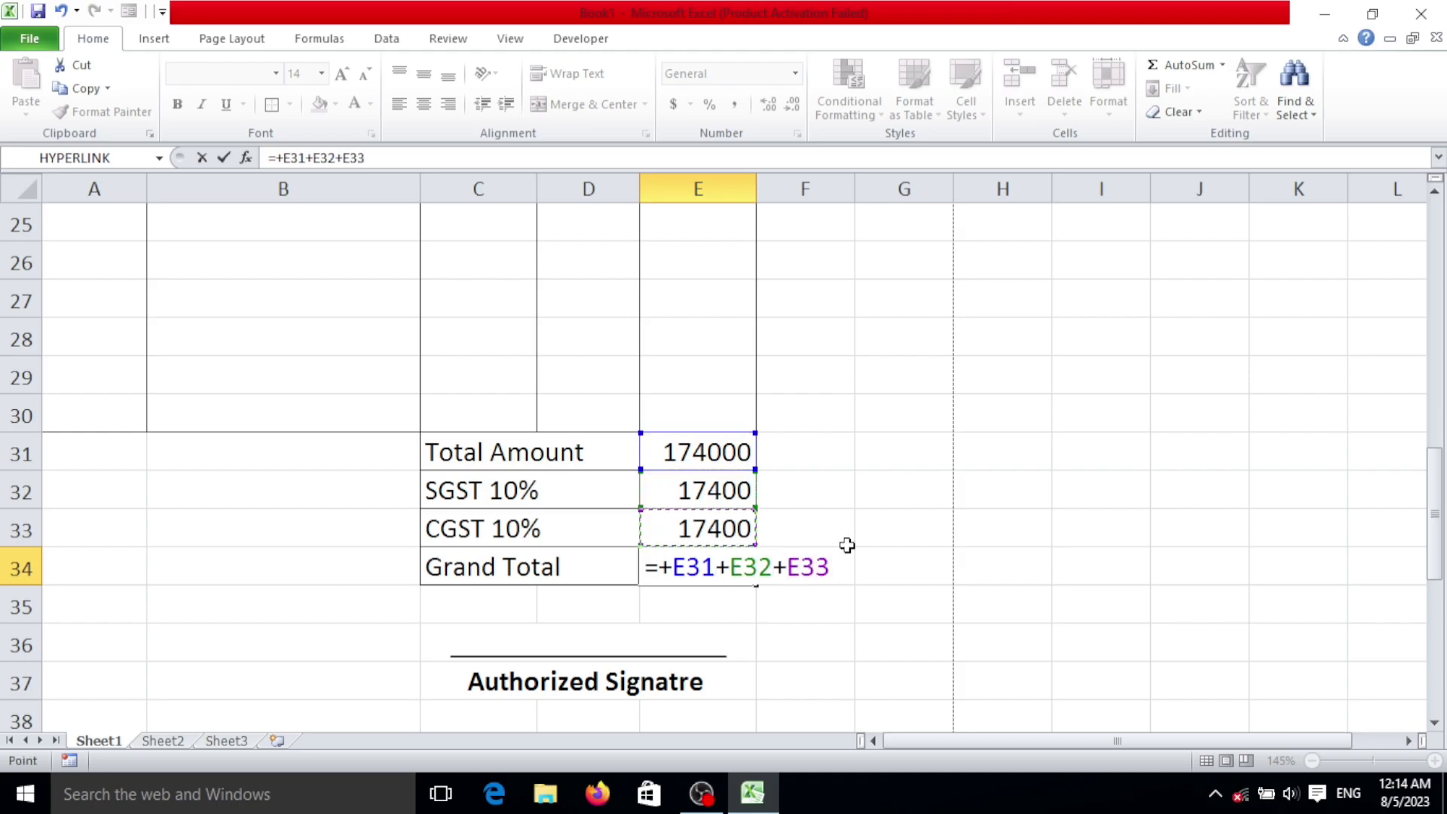
pyautogui.press('Return')
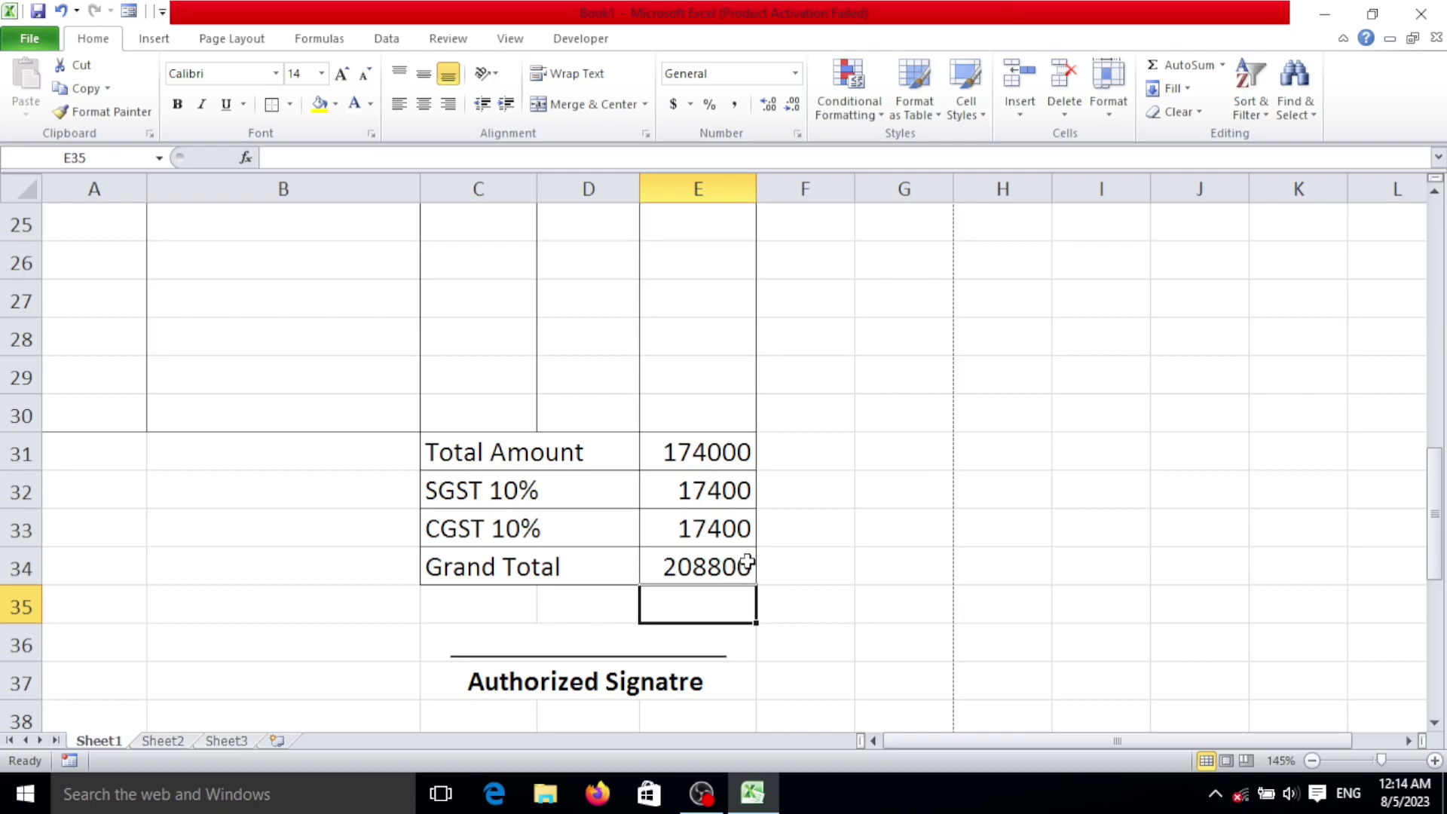
pyautogui.scroll(-2, 743, 562)
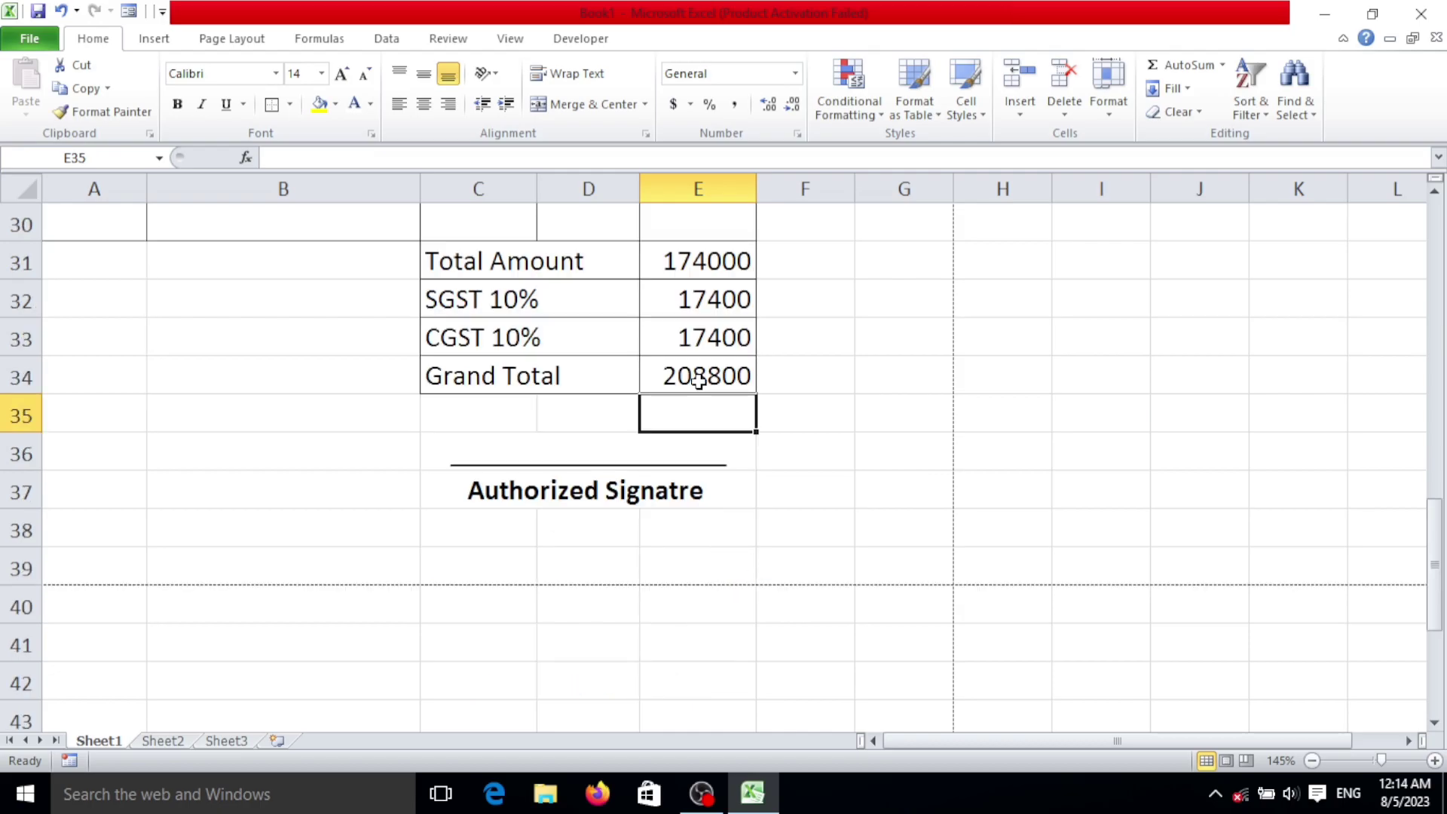
# Step: Enter a bill number in B6 and the date 10/1/2023 in D6
pyautogui.scroll(7, 850, 387)
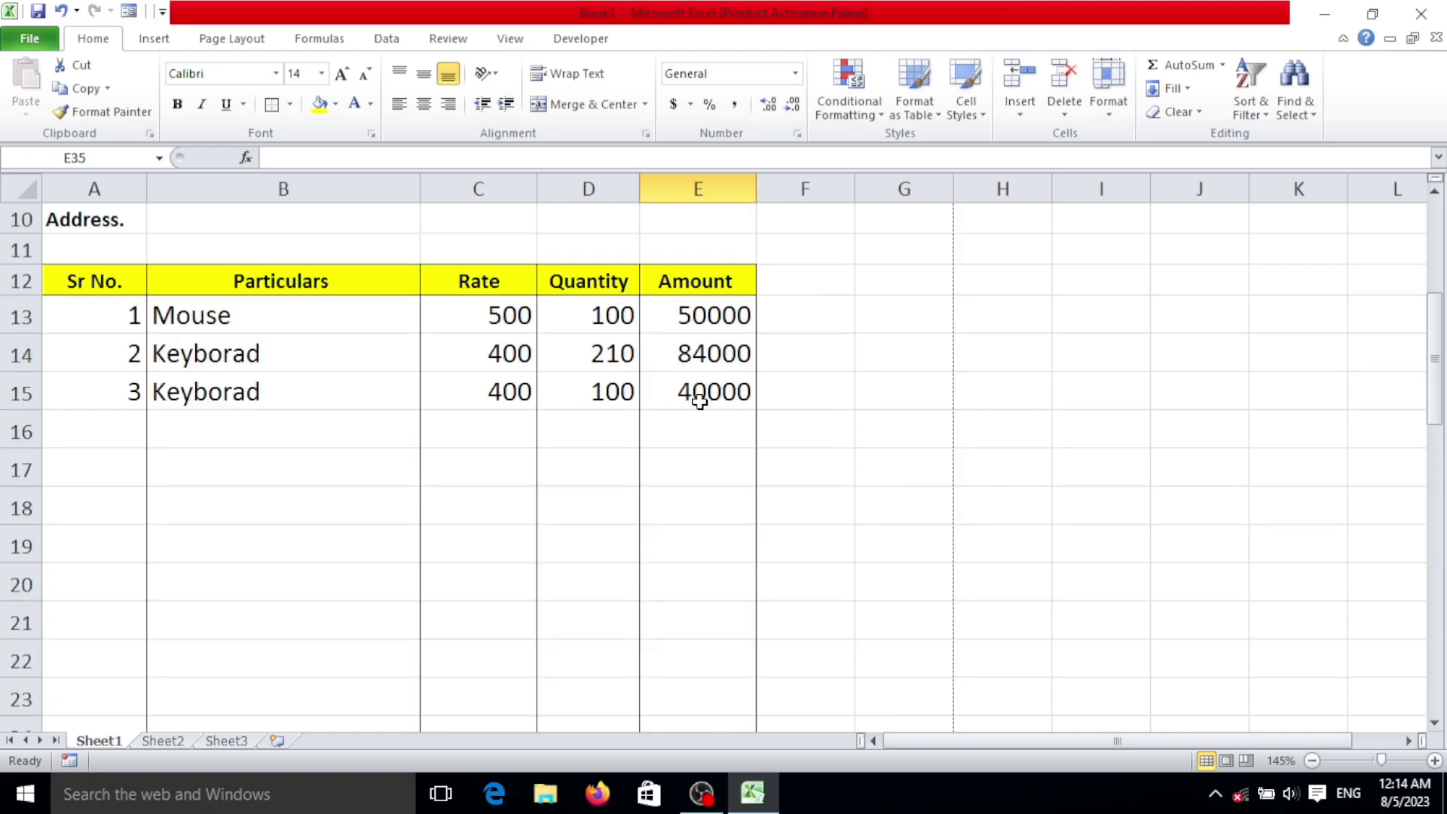
pyautogui.scroll(3, 703, 397)
pyautogui.scroll(-8, 274, 449)
pyautogui.scroll(-2, 528, 444)
pyautogui.scroll(8, 329, 459)
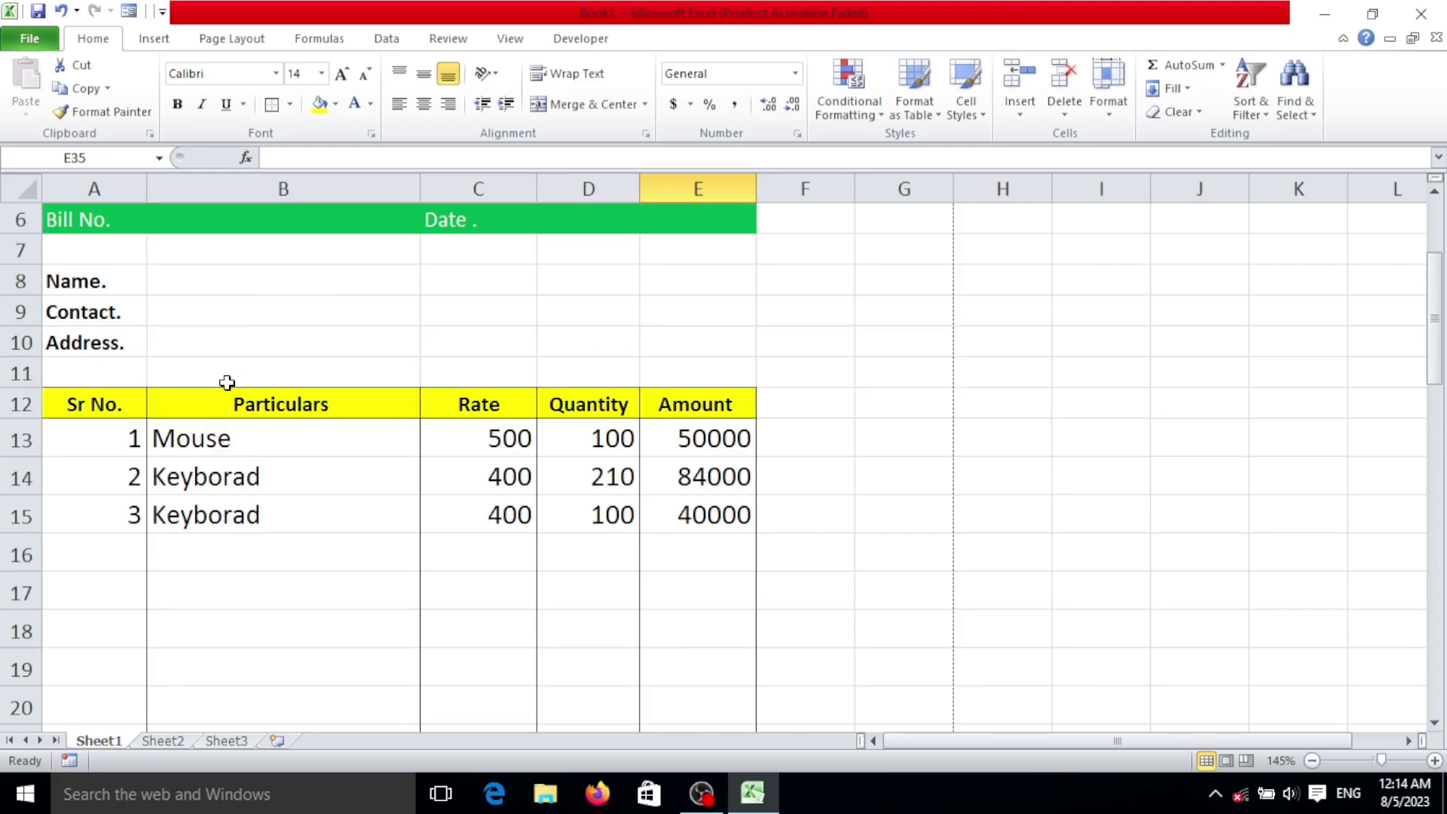
pyautogui.scroll(2, 219, 260)
pyautogui.click(274, 385)
pyautogui.write('451421')
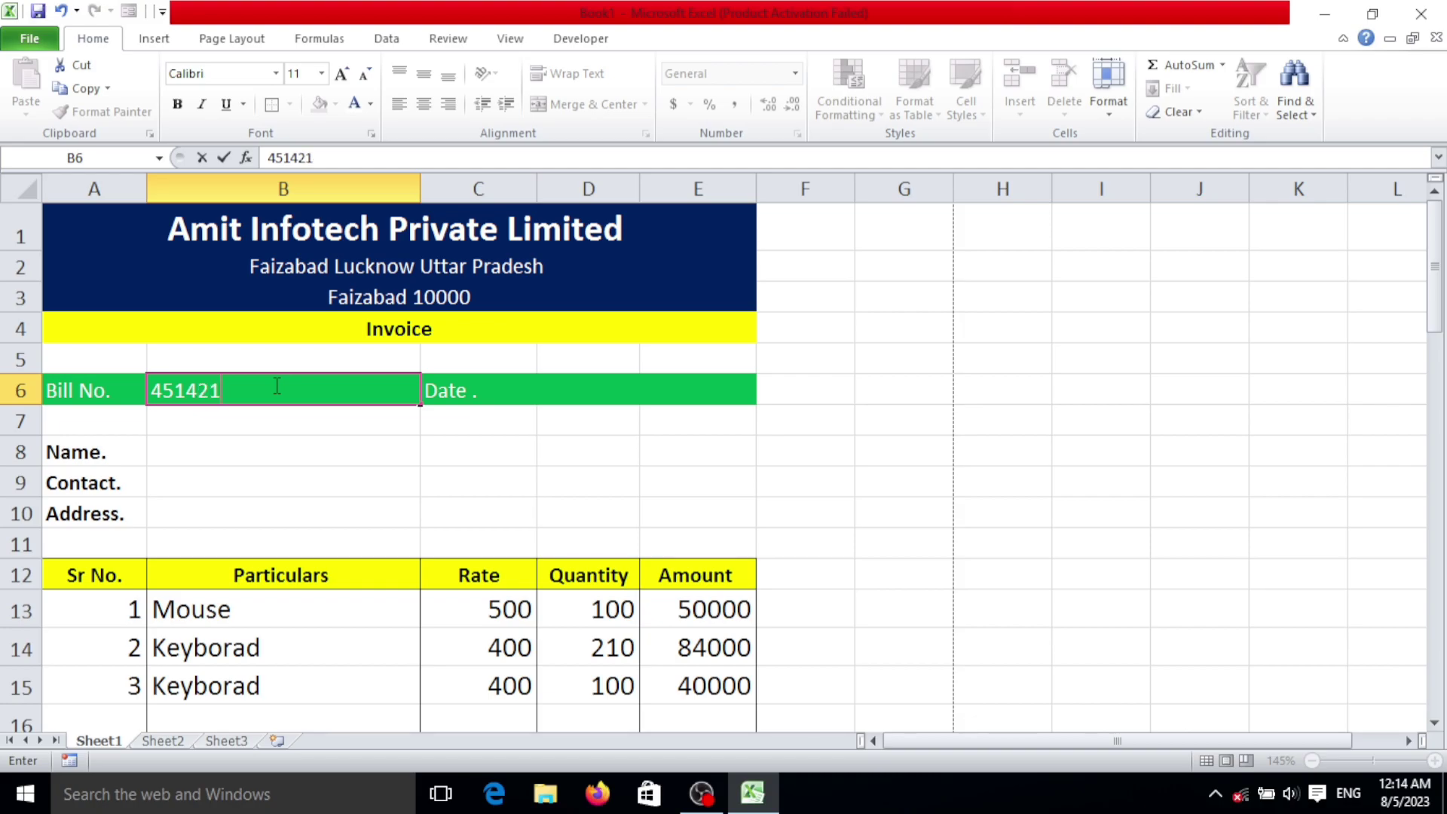
pyautogui.press('Tab')
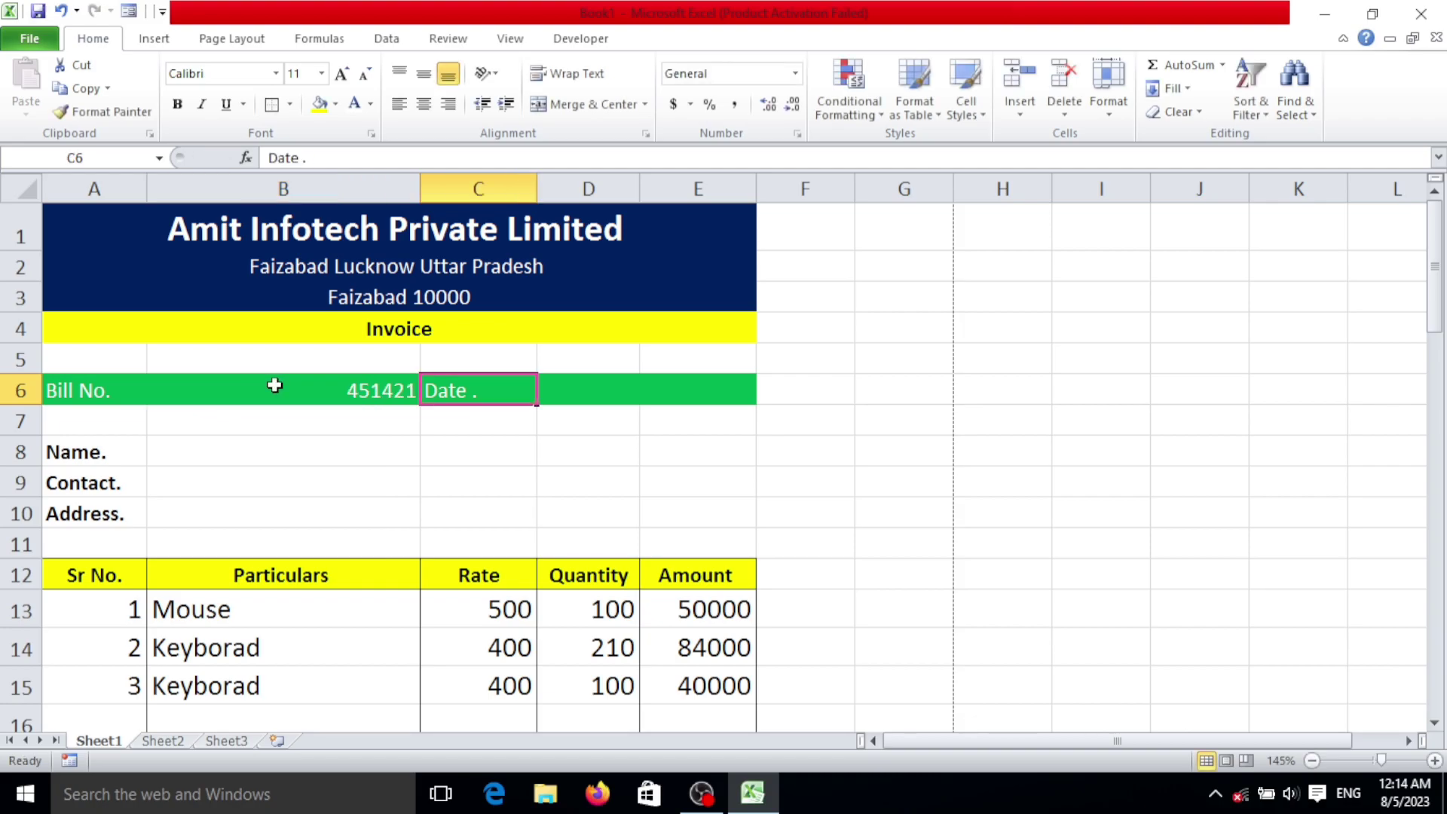
pyautogui.press('Tab')
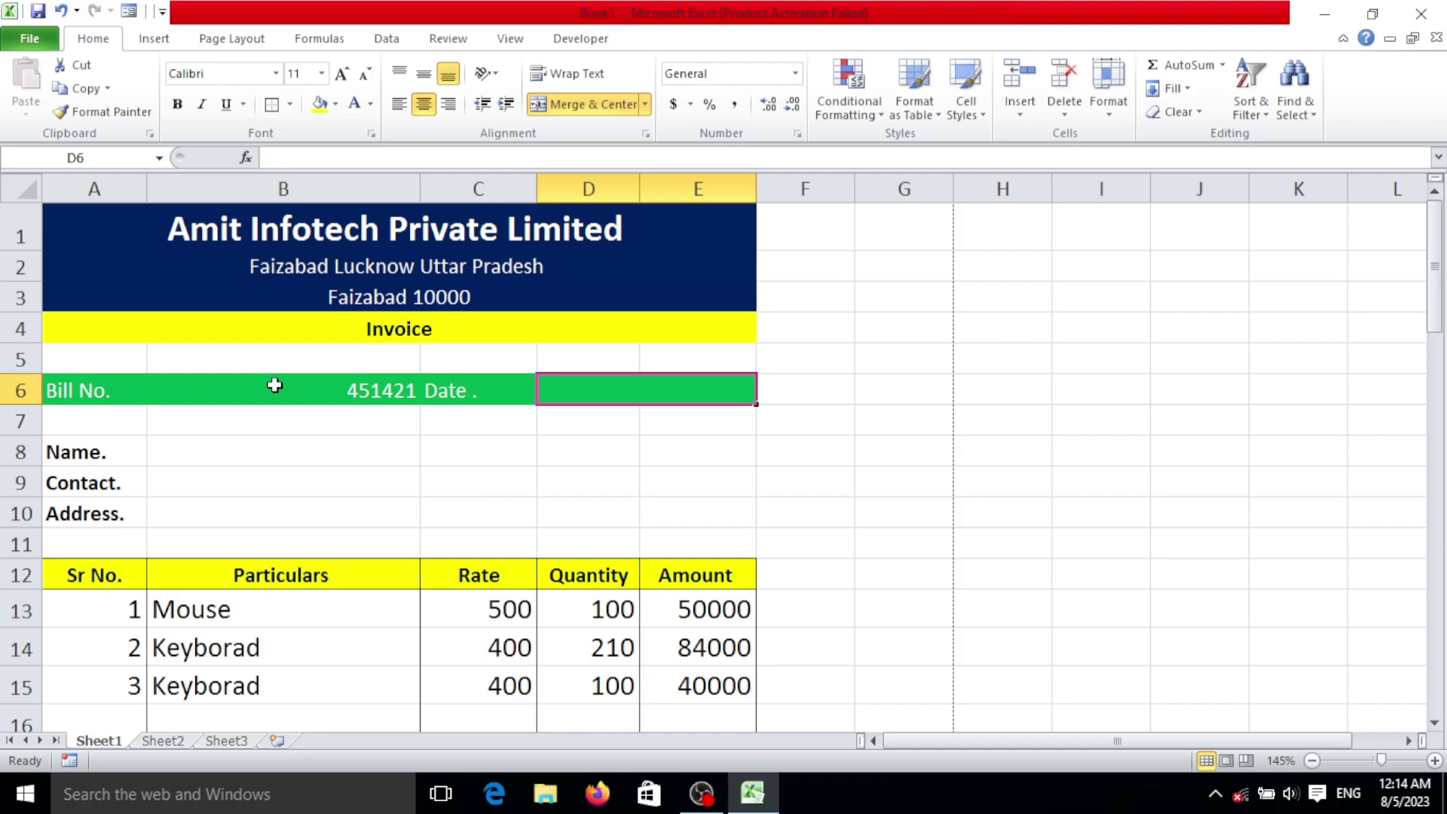
pyautogui.write('10/')
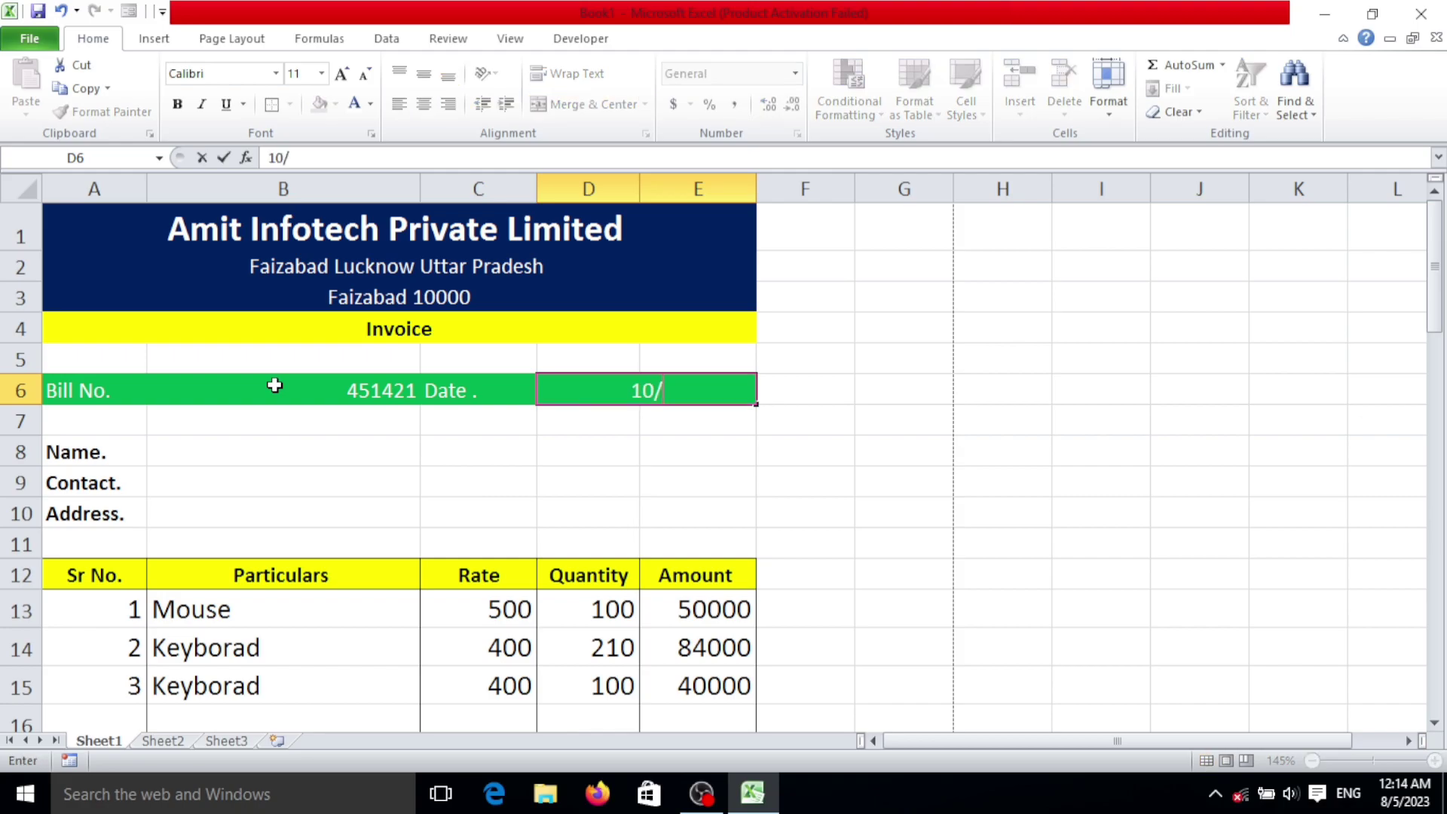
pyautogui.write('1/2023')
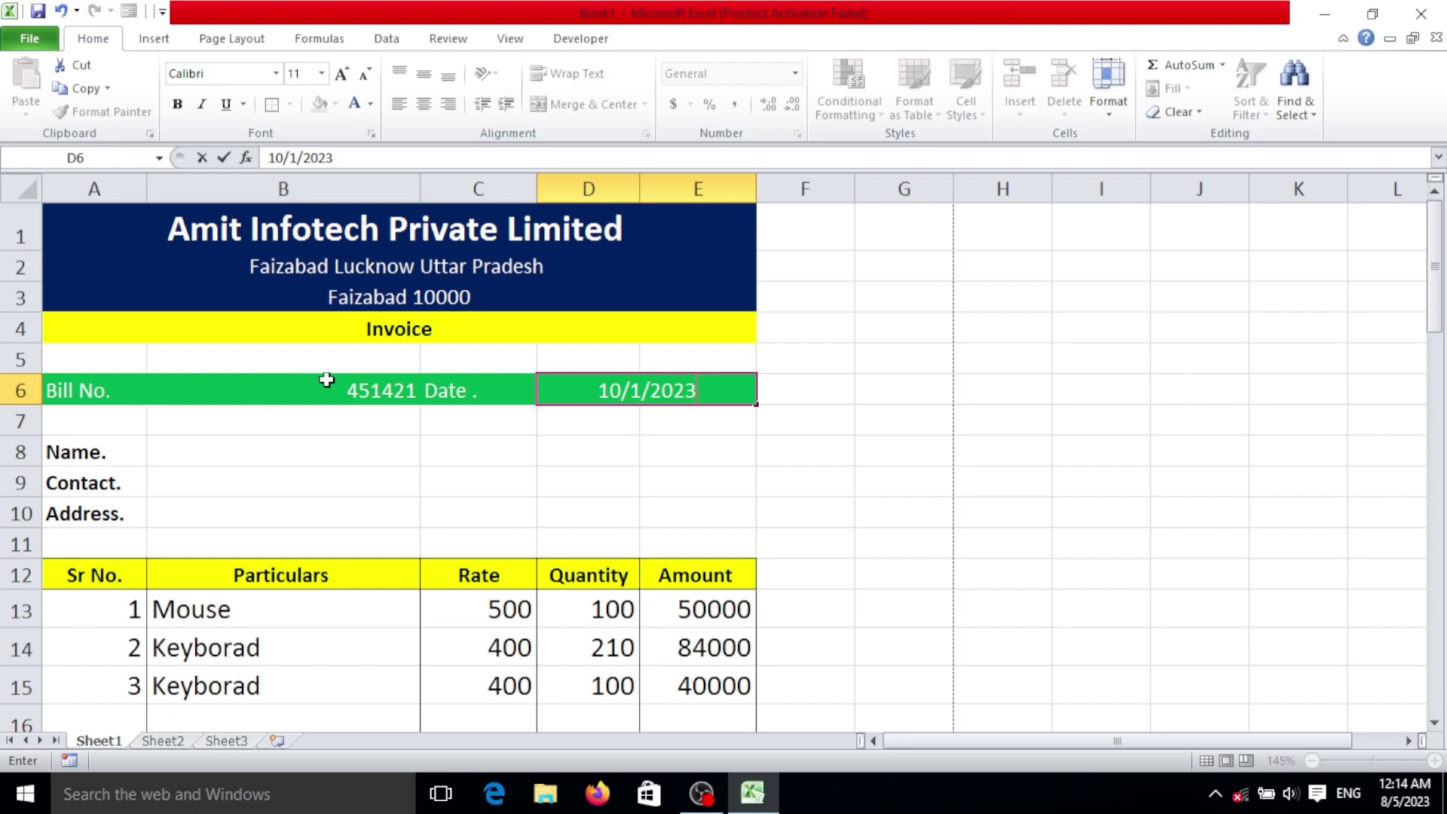
# Step: Left-align the bill number in B6 and the date in D6
pyautogui.click(275, 378)
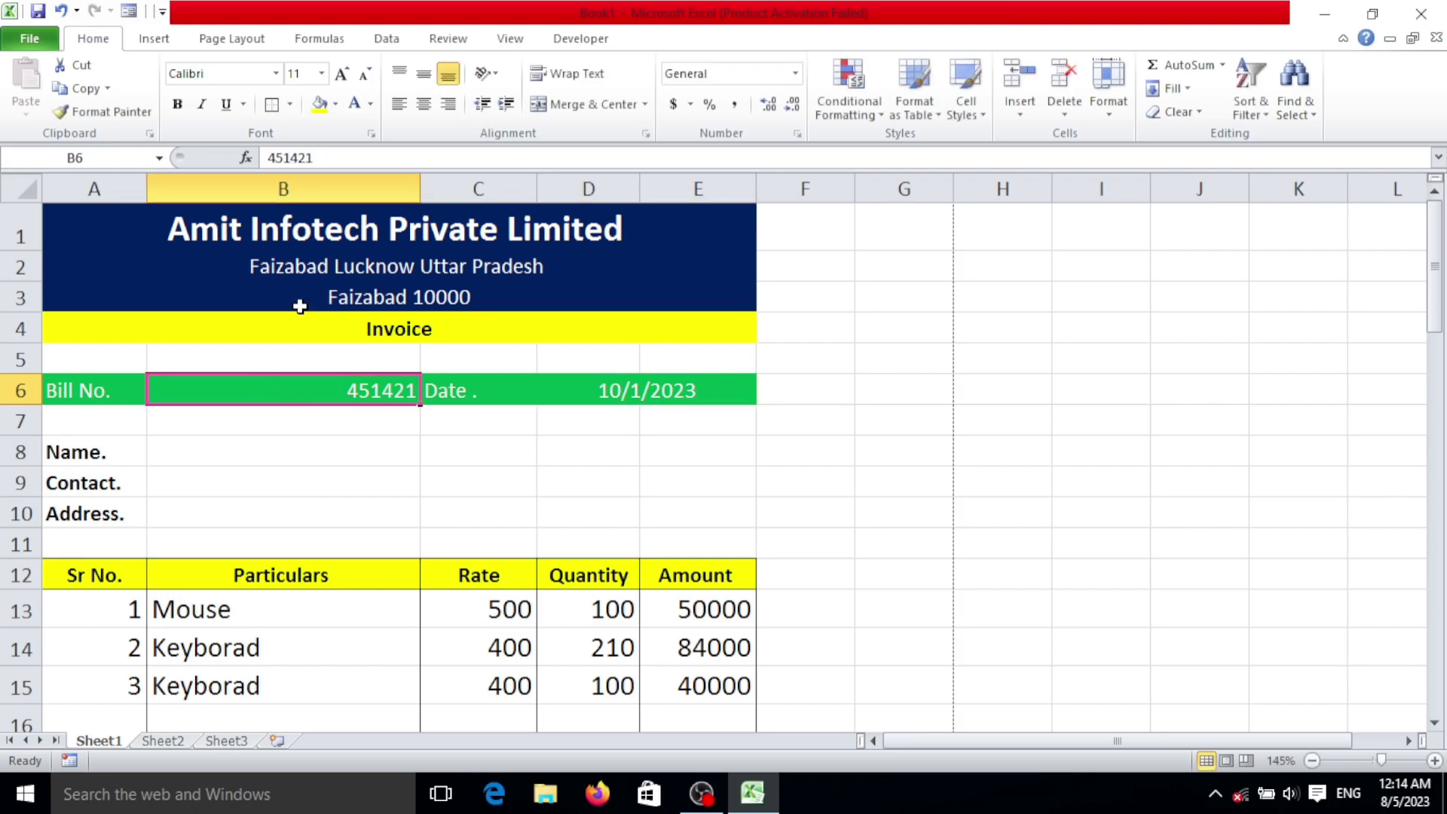
pyautogui.click(405, 107)
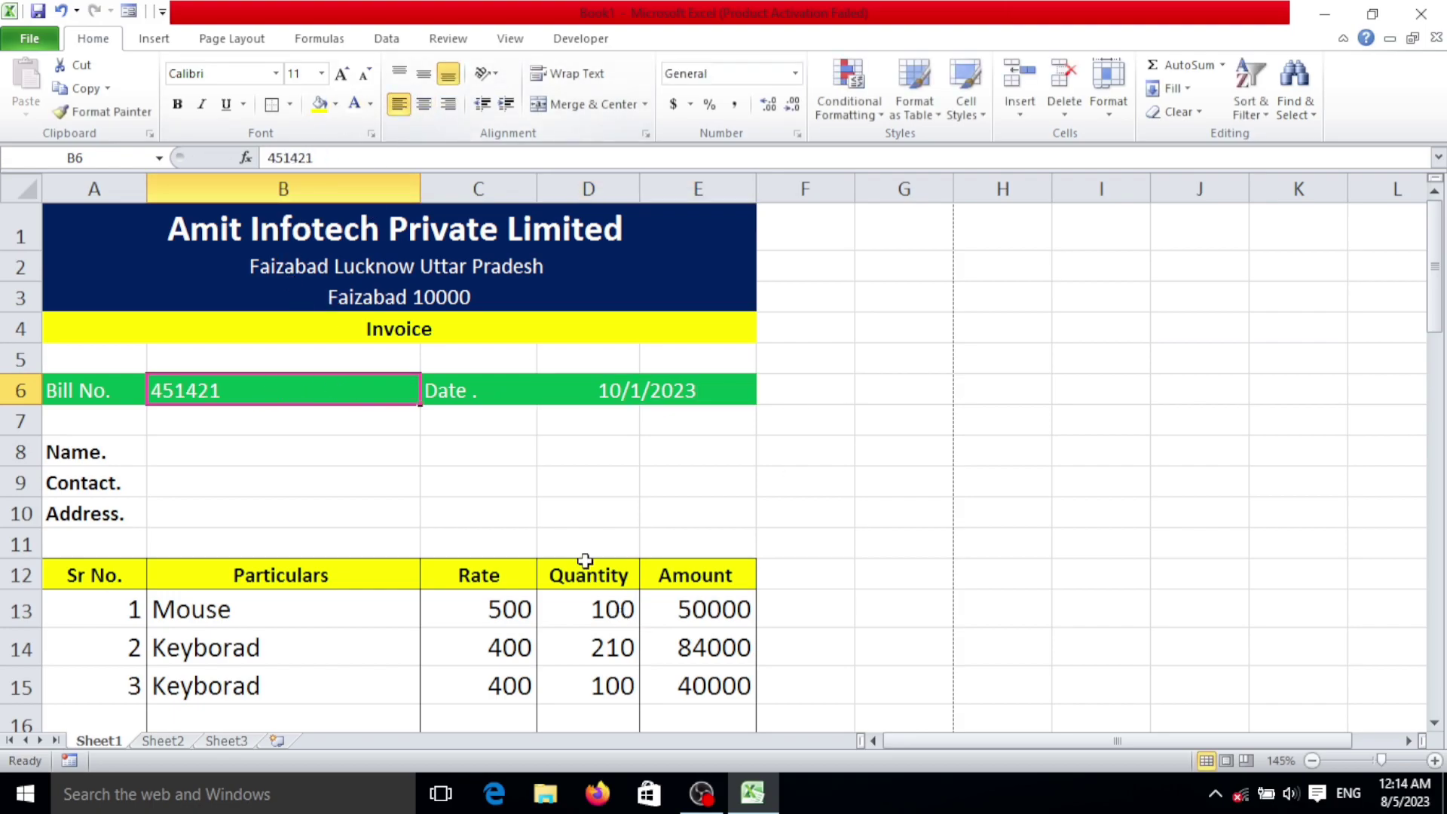
pyautogui.click(607, 392)
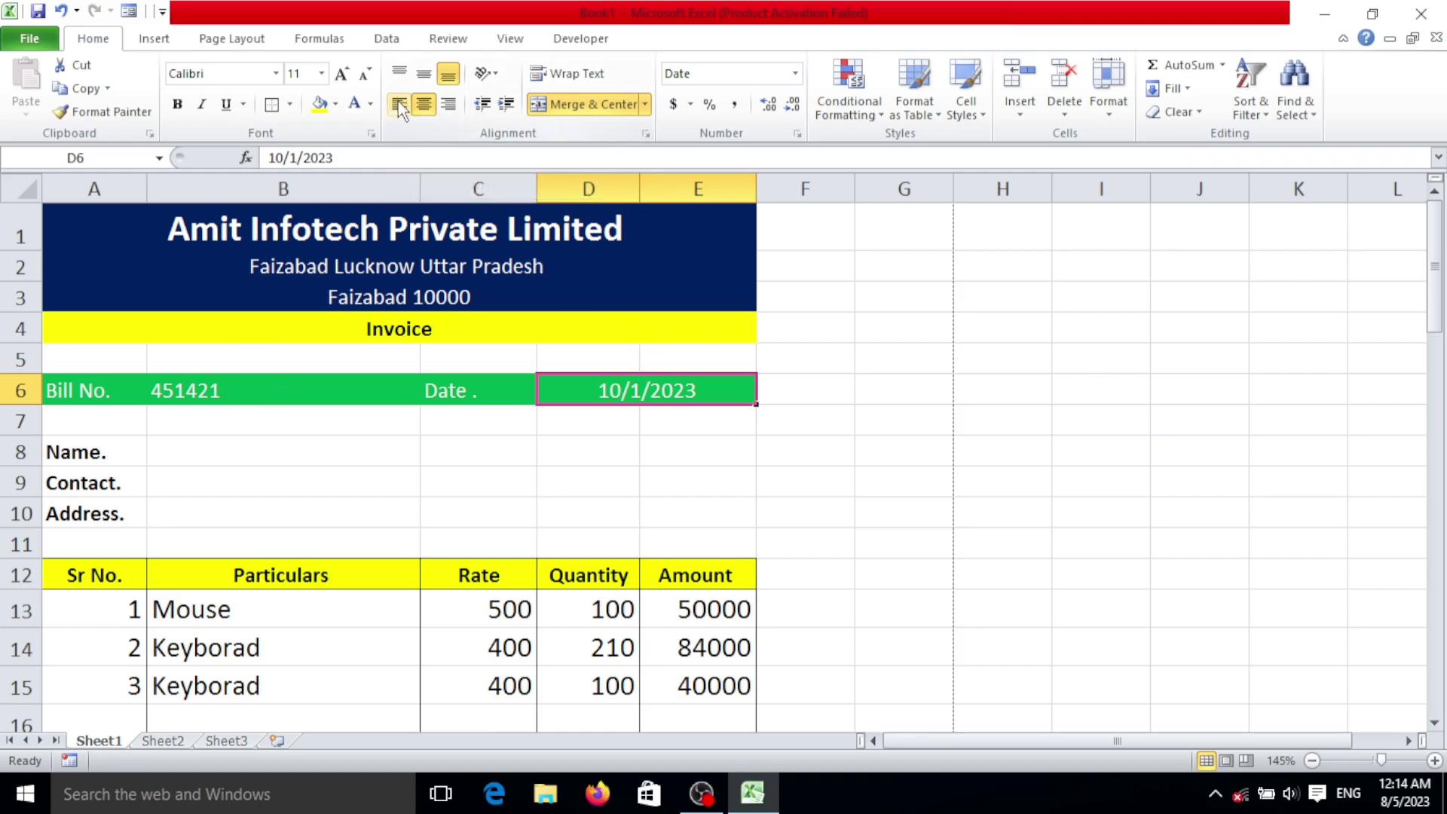
pyautogui.click(398, 102)
pyautogui.click(577, 490)
pyautogui.click(194, 449)
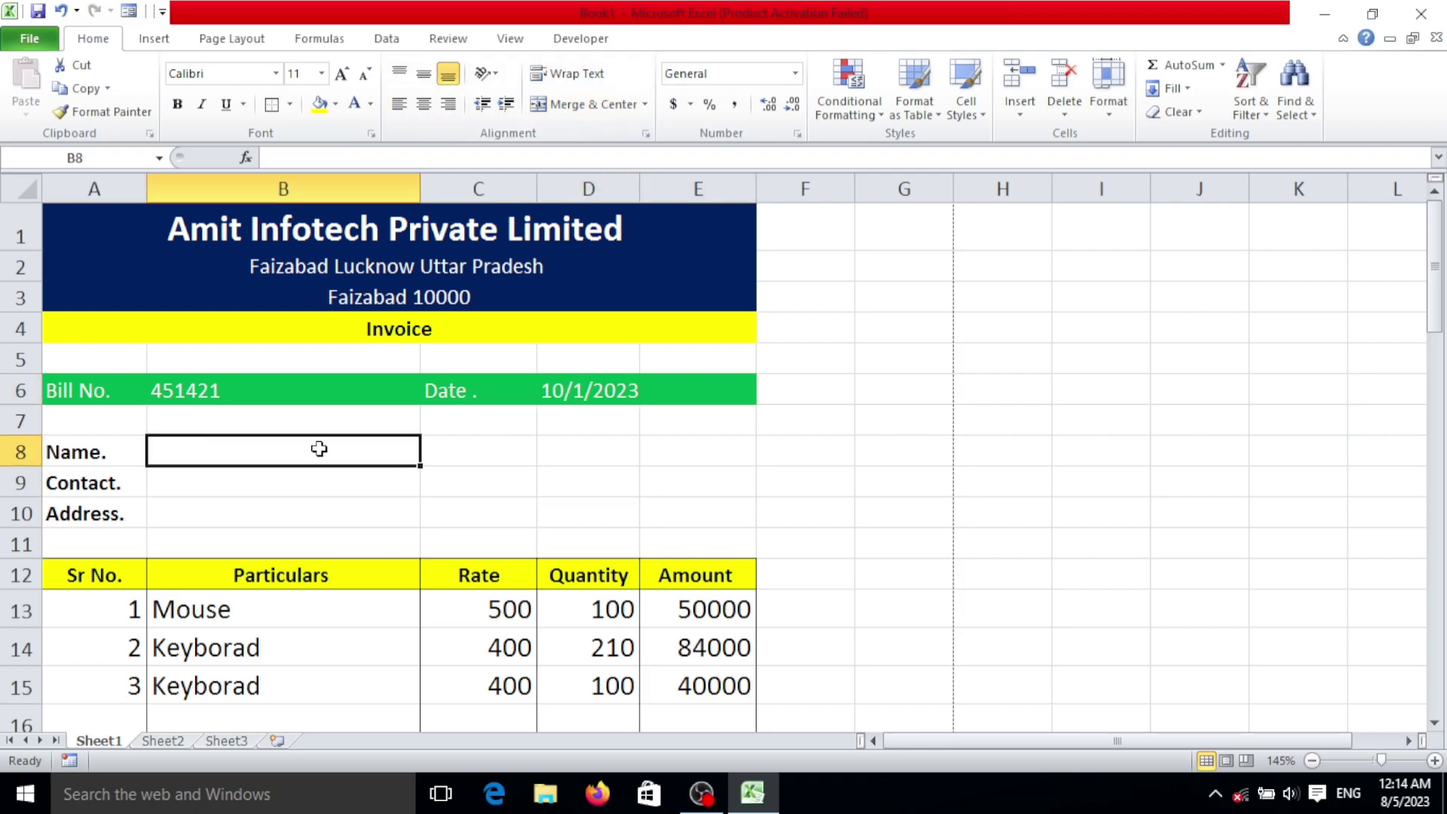
# Step: Enter the customer's name, contact number and address in B8:B10, correcting one letter in the address
pyautogui.write('Ankit')
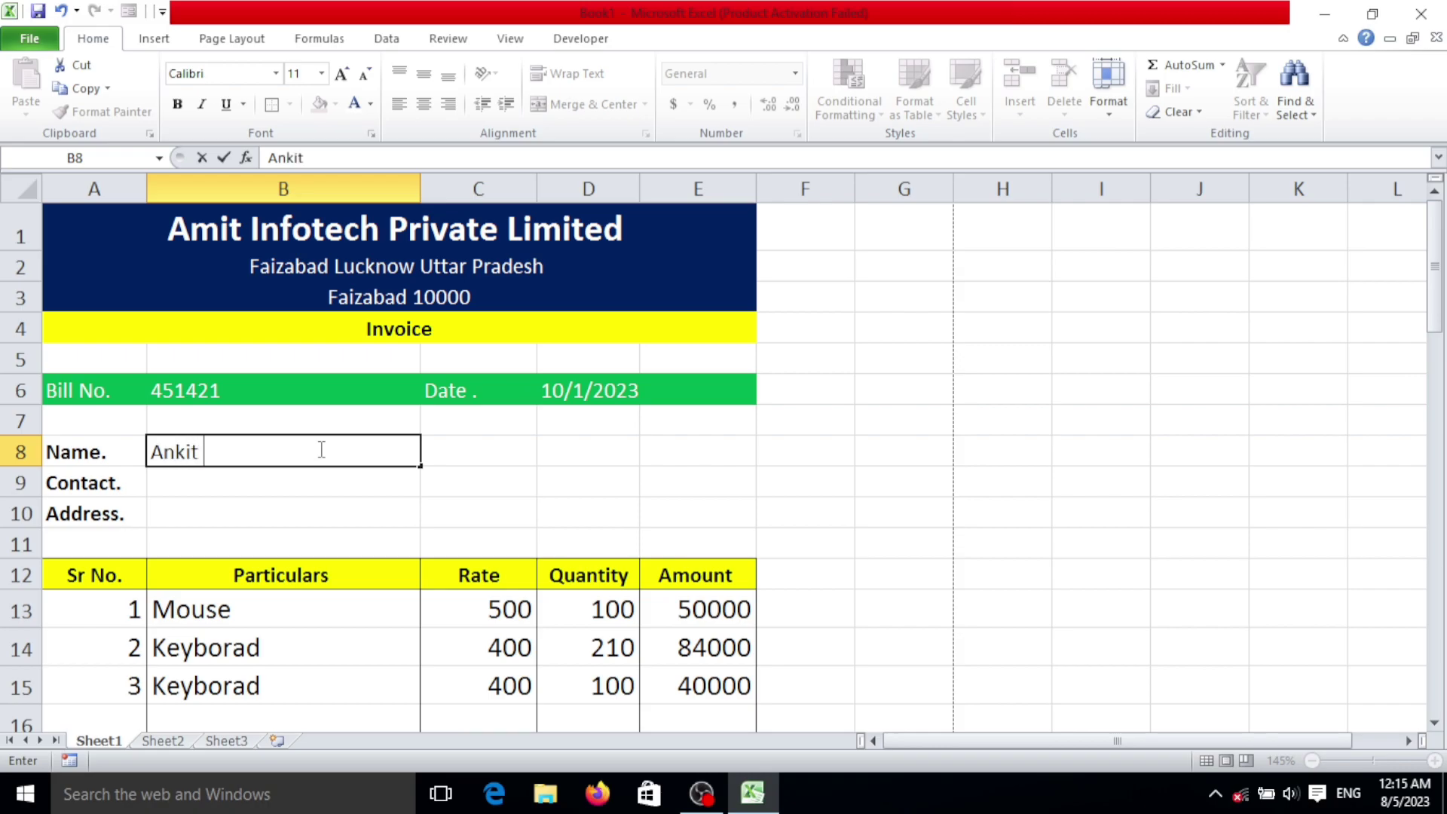
pyautogui.press('Return')
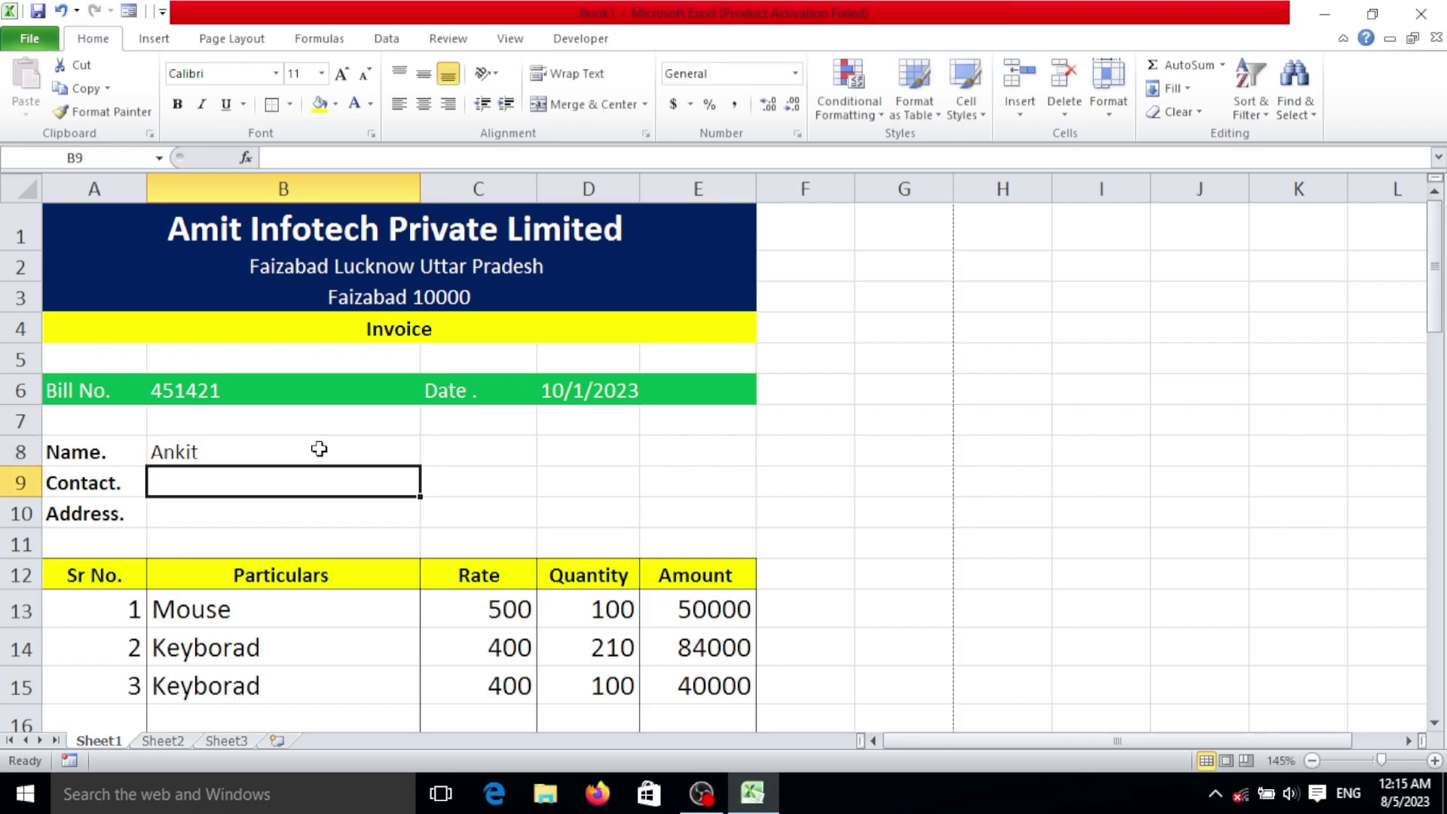
pyautogui.write('1234567890')
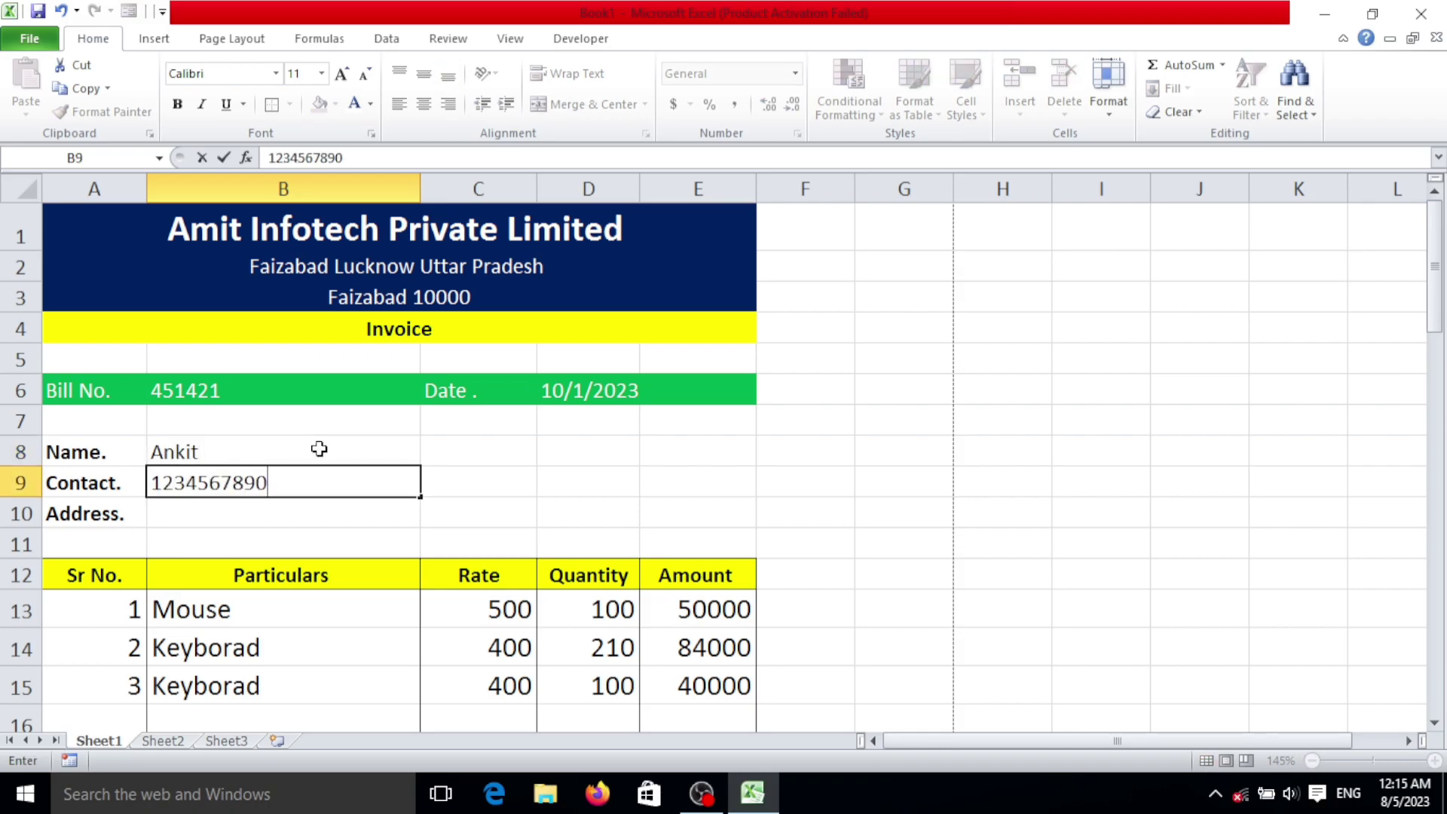
pyautogui.press('Return')
pyautogui.write('FA')
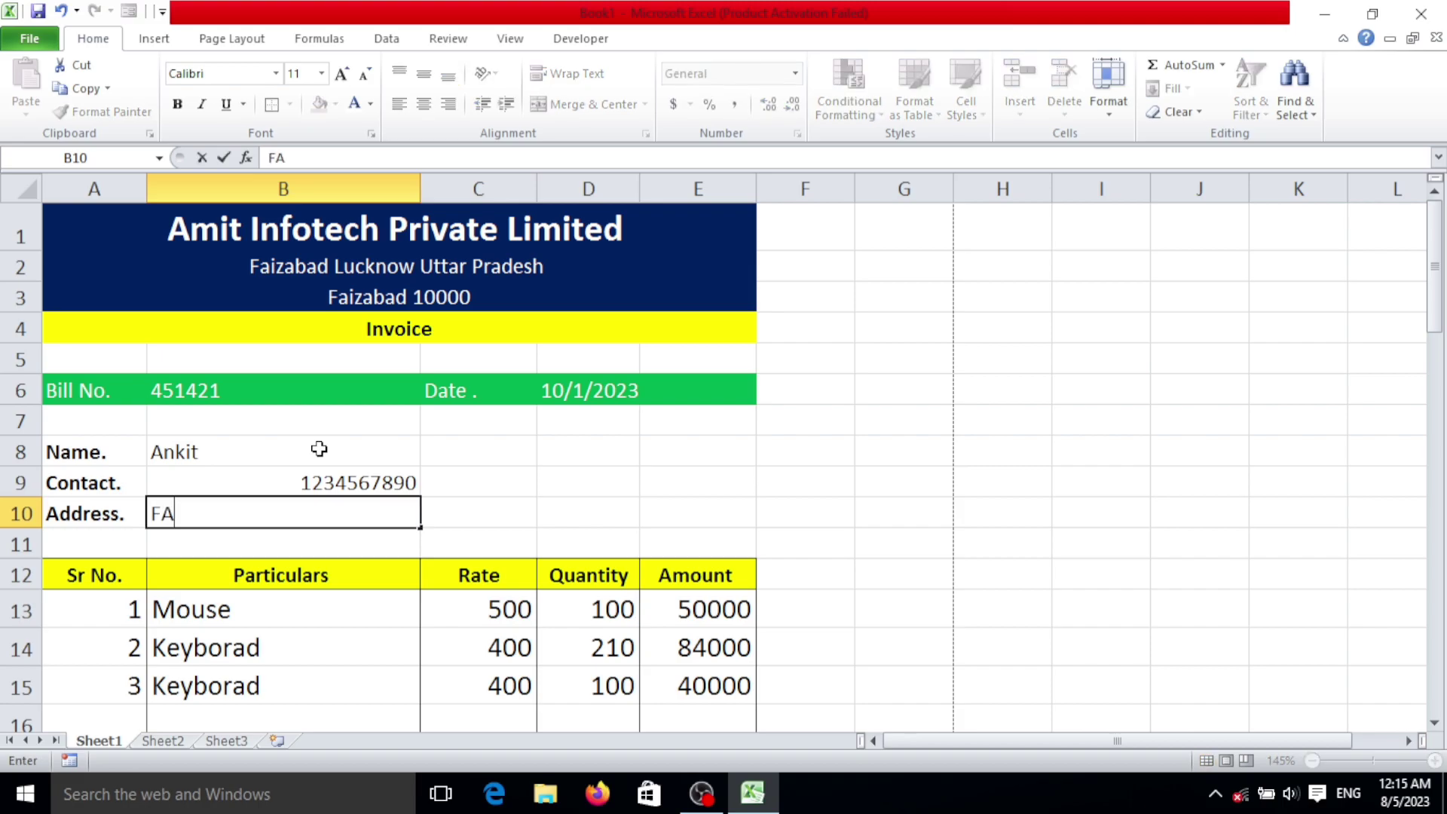
pyautogui.write('uzabad')
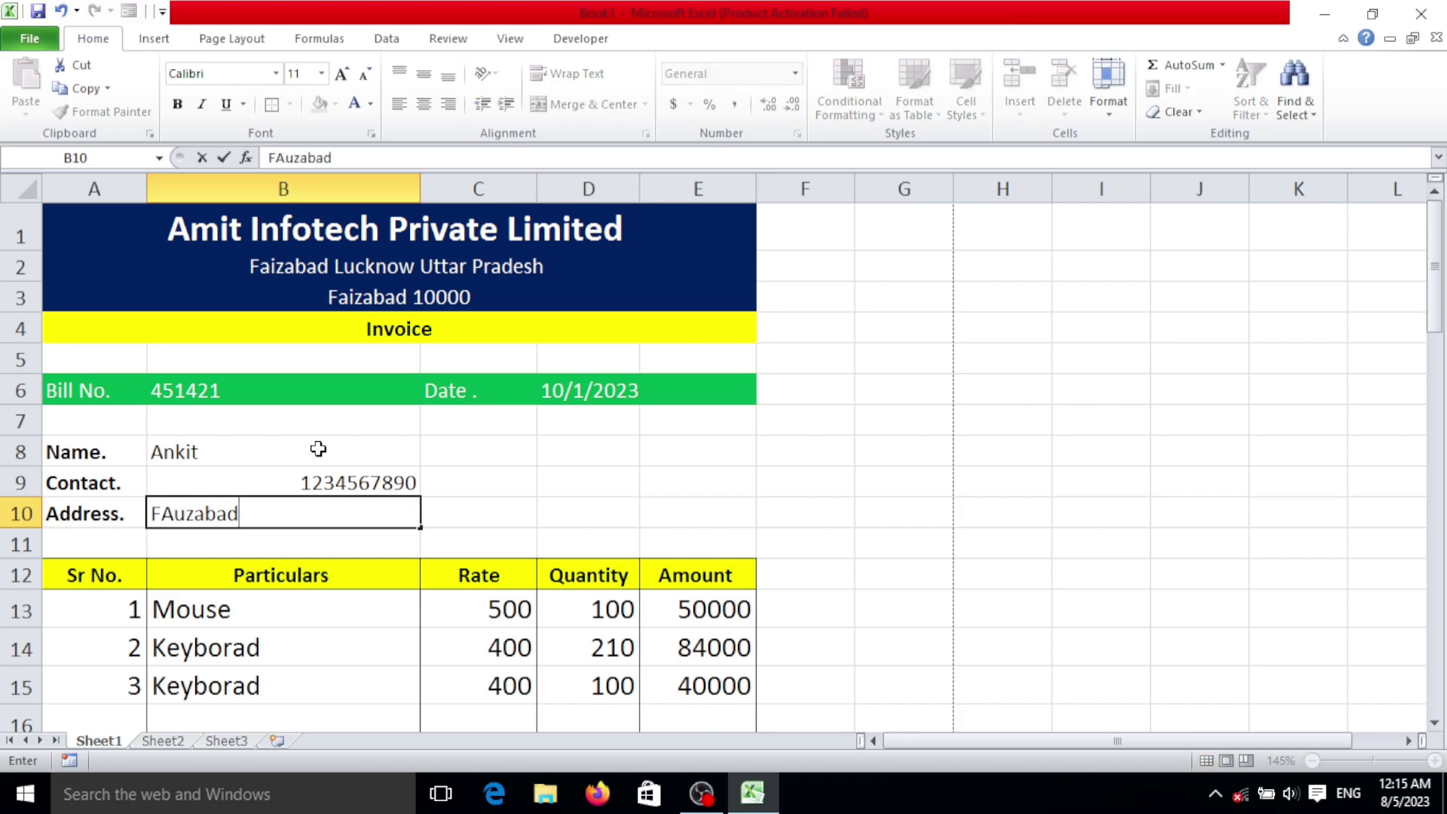
pyautogui.click(184, 516)
pyautogui.press('BackSpace')
pyautogui.write('i')
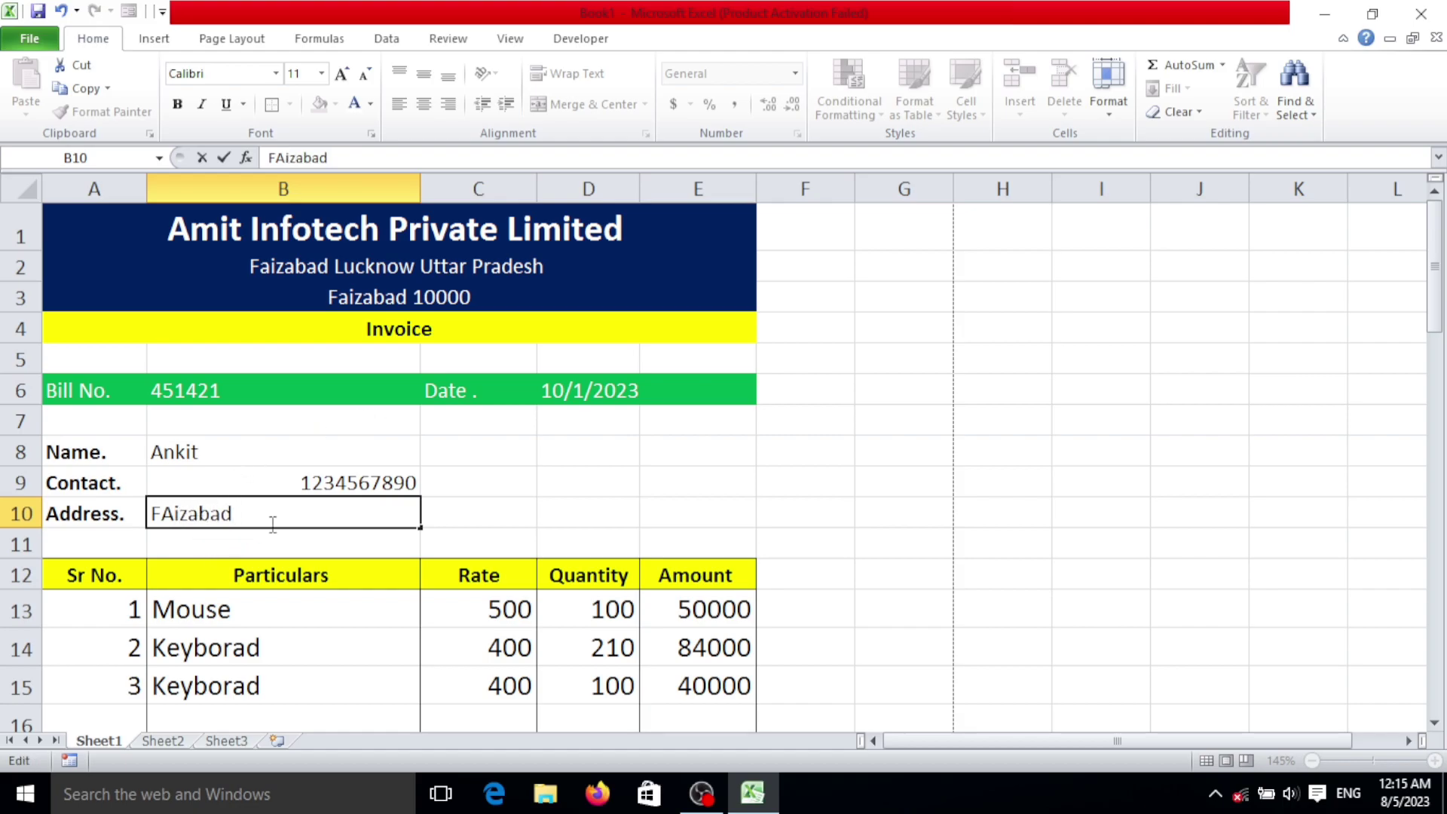
pyautogui.press('Return')
pyautogui.click(581, 575)
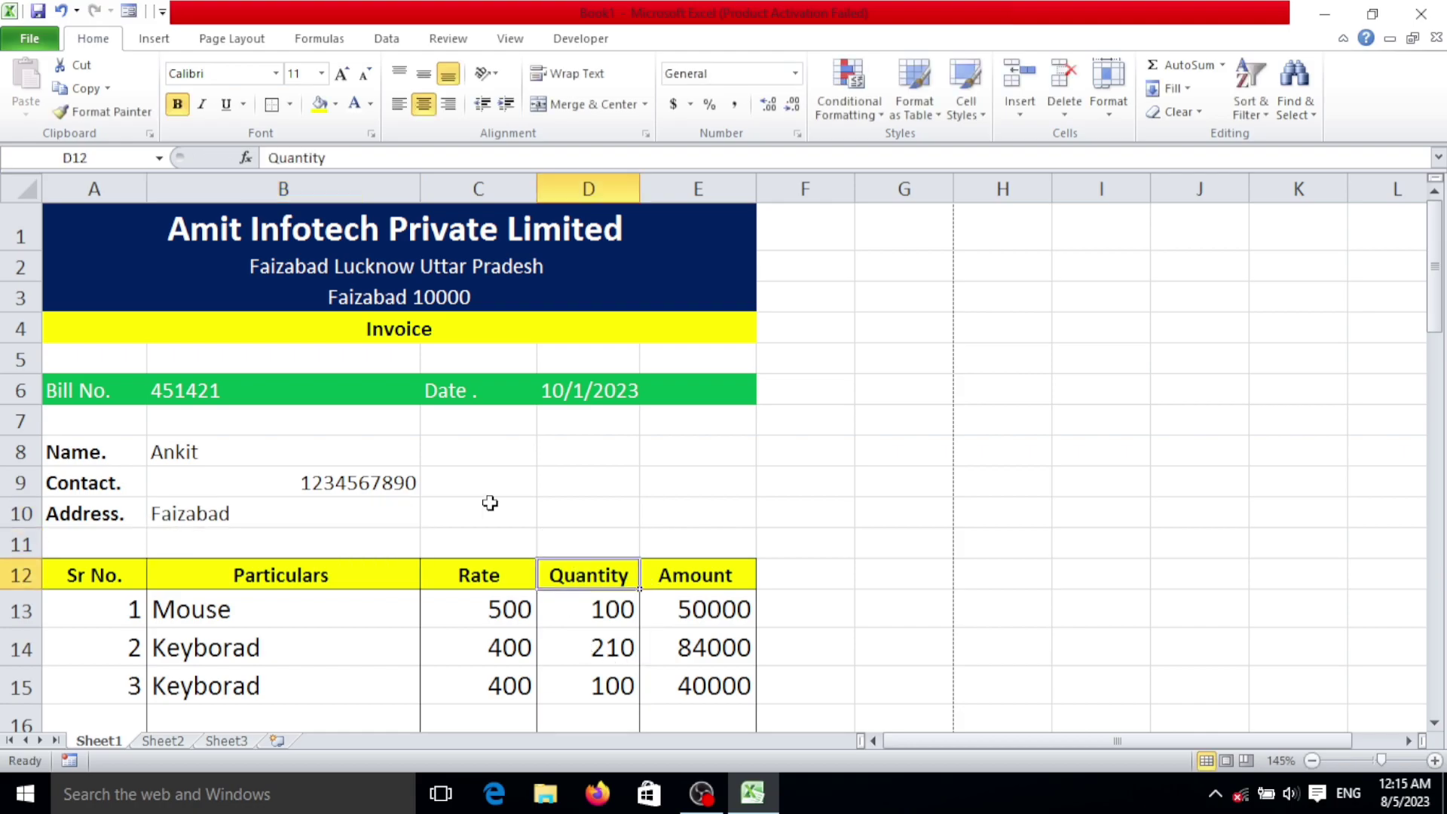
# Step: Scroll through the sample invoice and check the bill number and date cells
pyautogui.scroll(-5, 497, 489)
pyautogui.scroll(5, 483, 482)
pyautogui.scroll(-3, 519, 544)
pyautogui.scroll(-7, 520, 544)
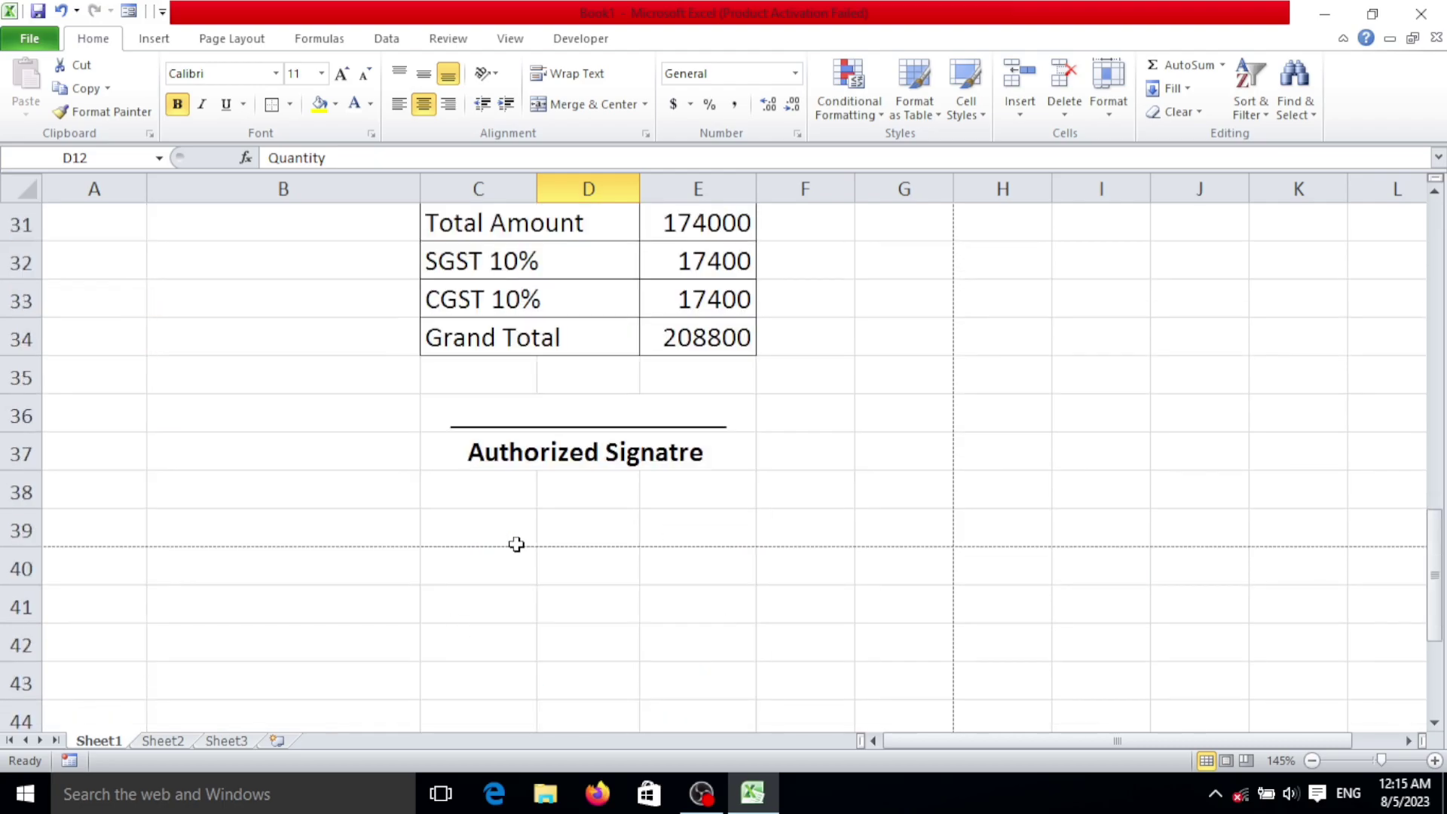
pyautogui.scroll(3, 514, 548)
pyautogui.scroll(3, 514, 549)
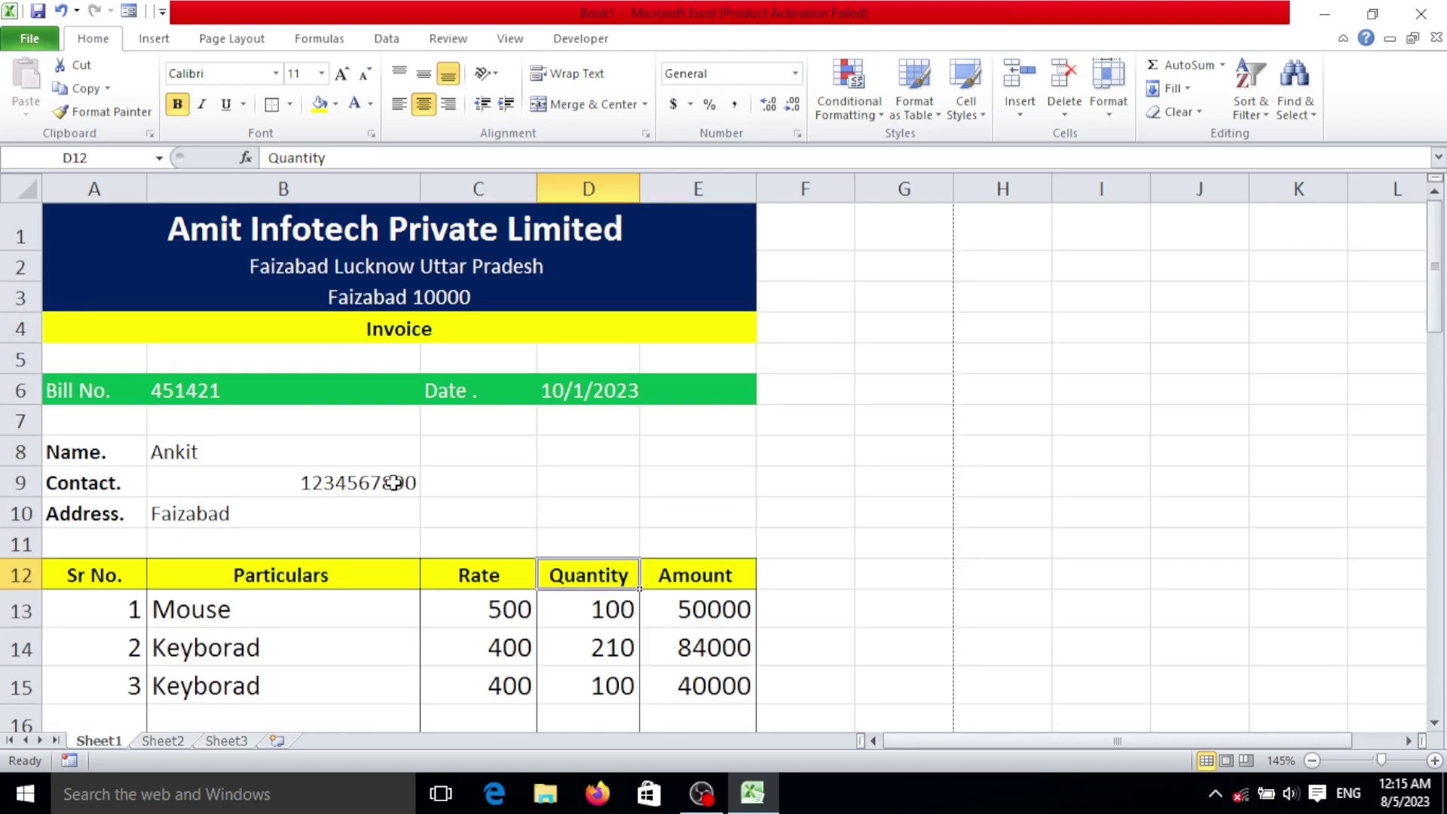
pyautogui.scroll(-5, 404, 488)
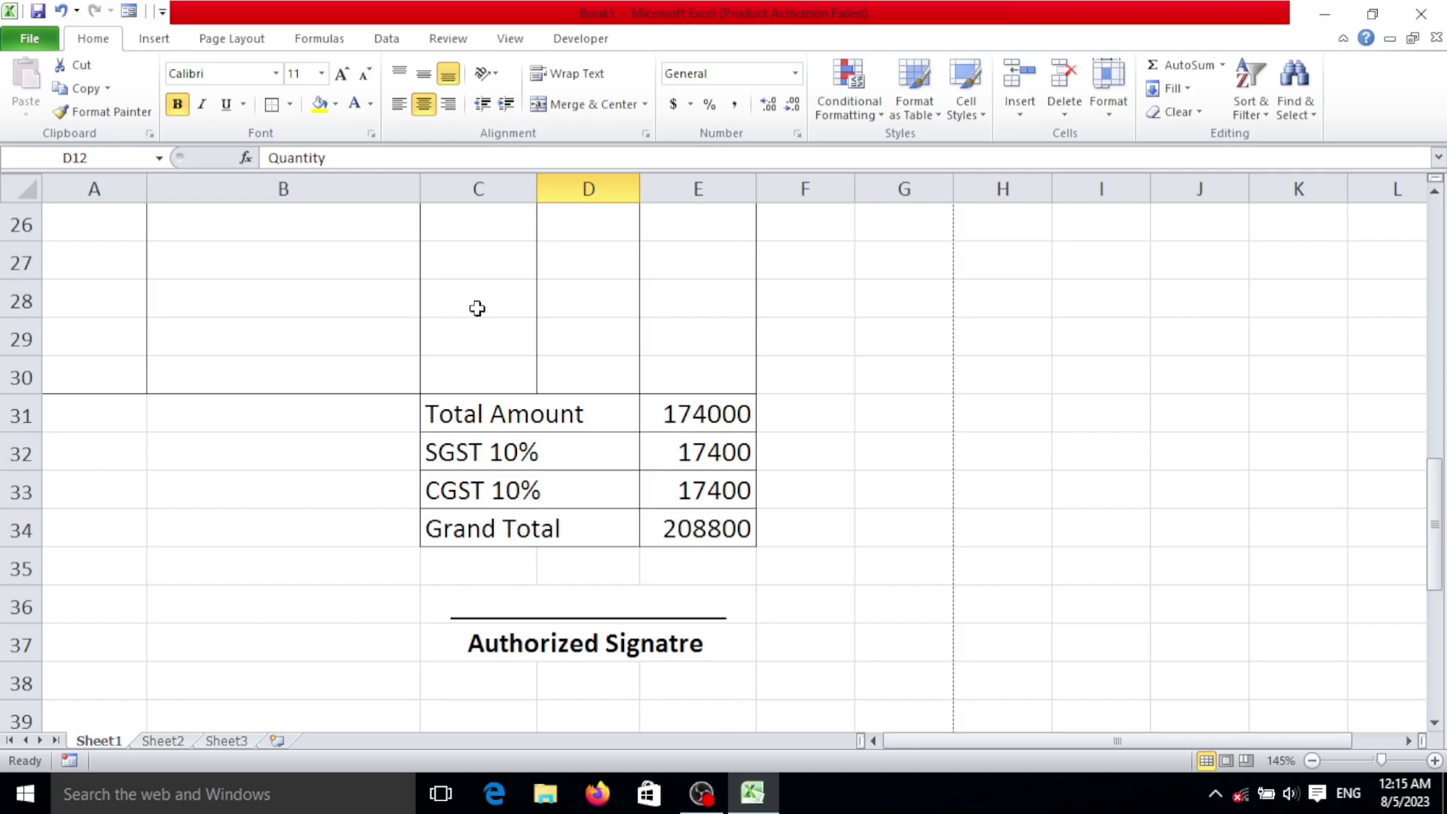
pyautogui.scroll(8, 463, 327)
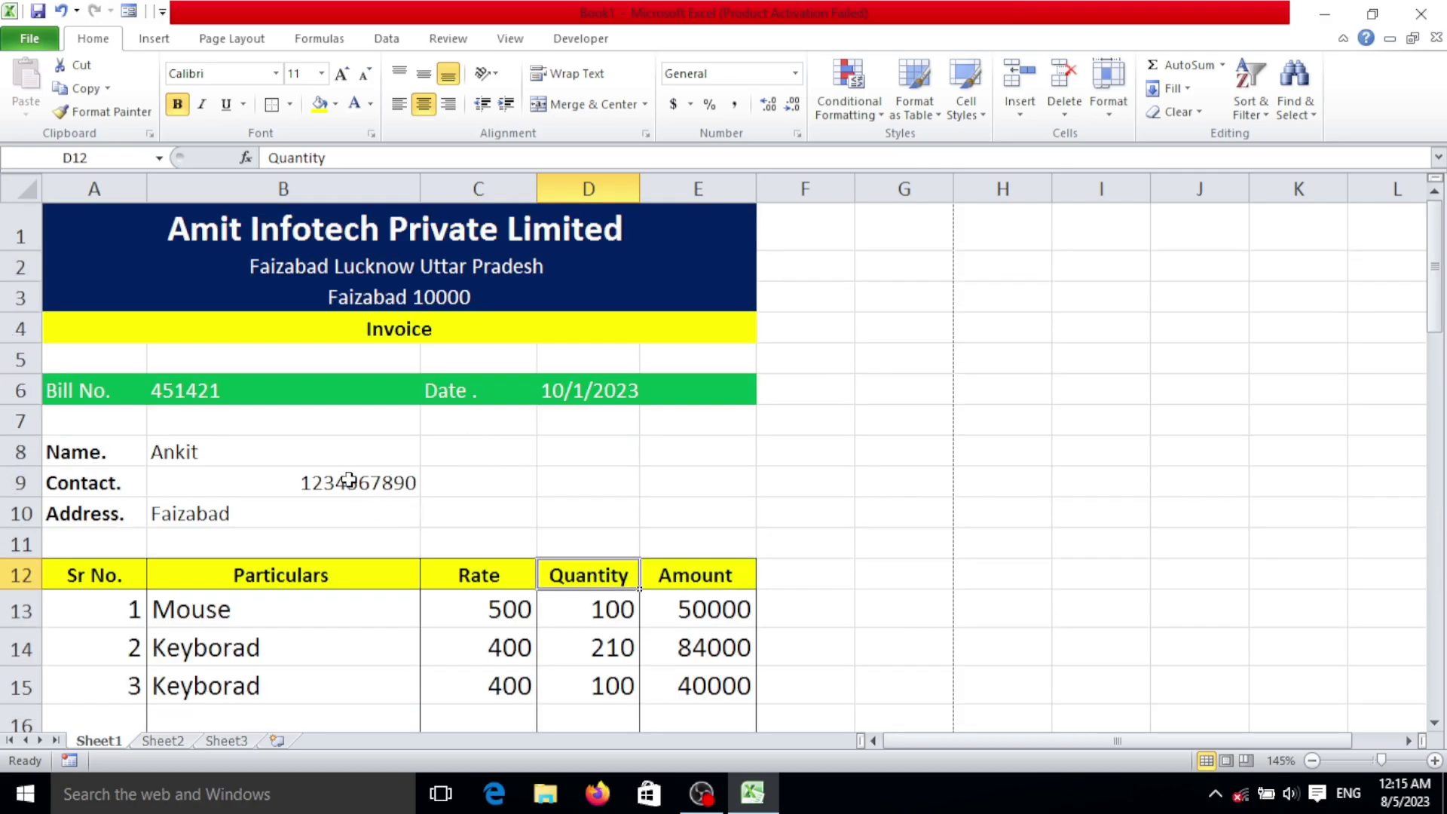
pyautogui.scroll(-2, 425, 363)
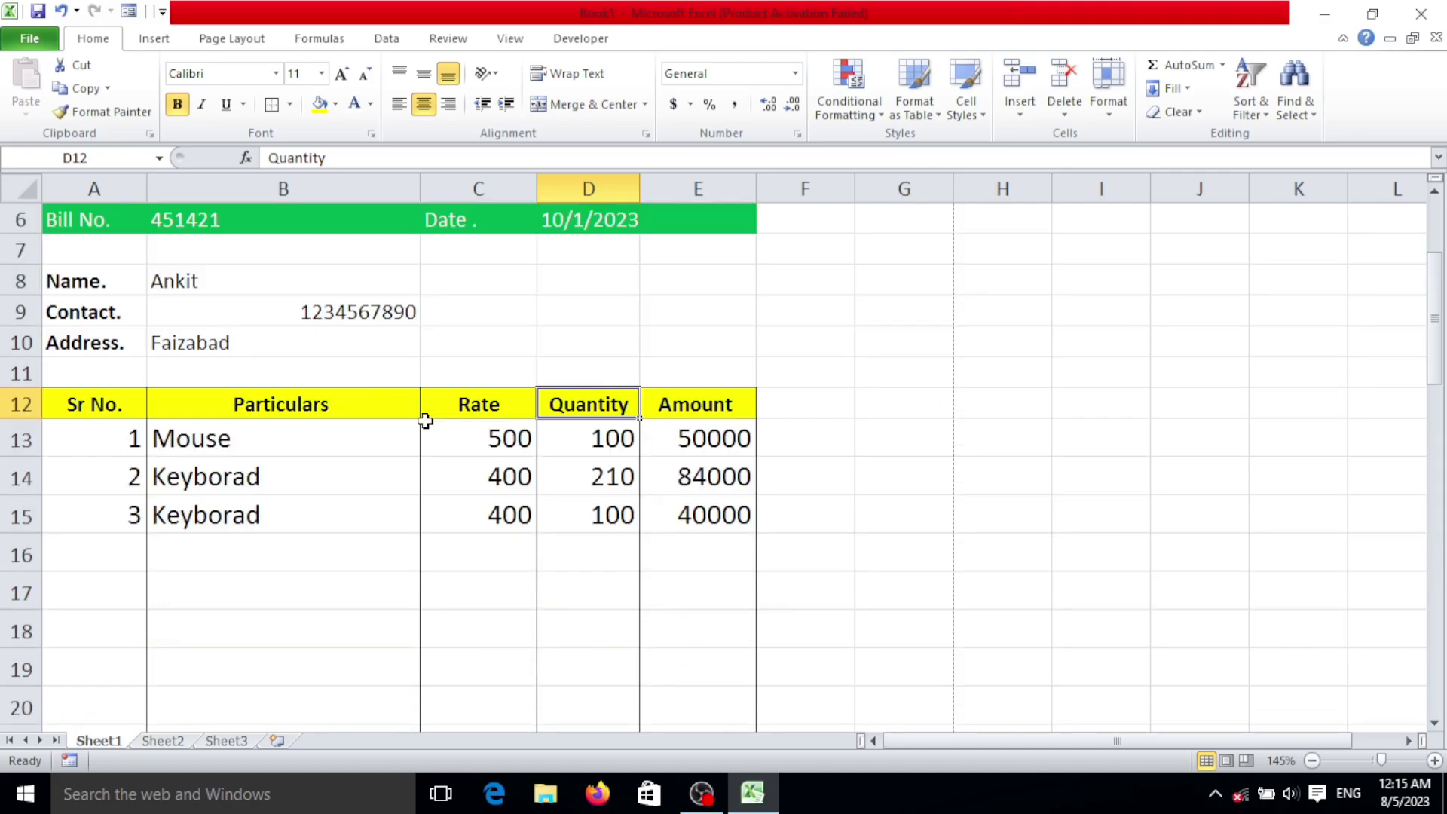
pyautogui.scroll(2, 245, 315)
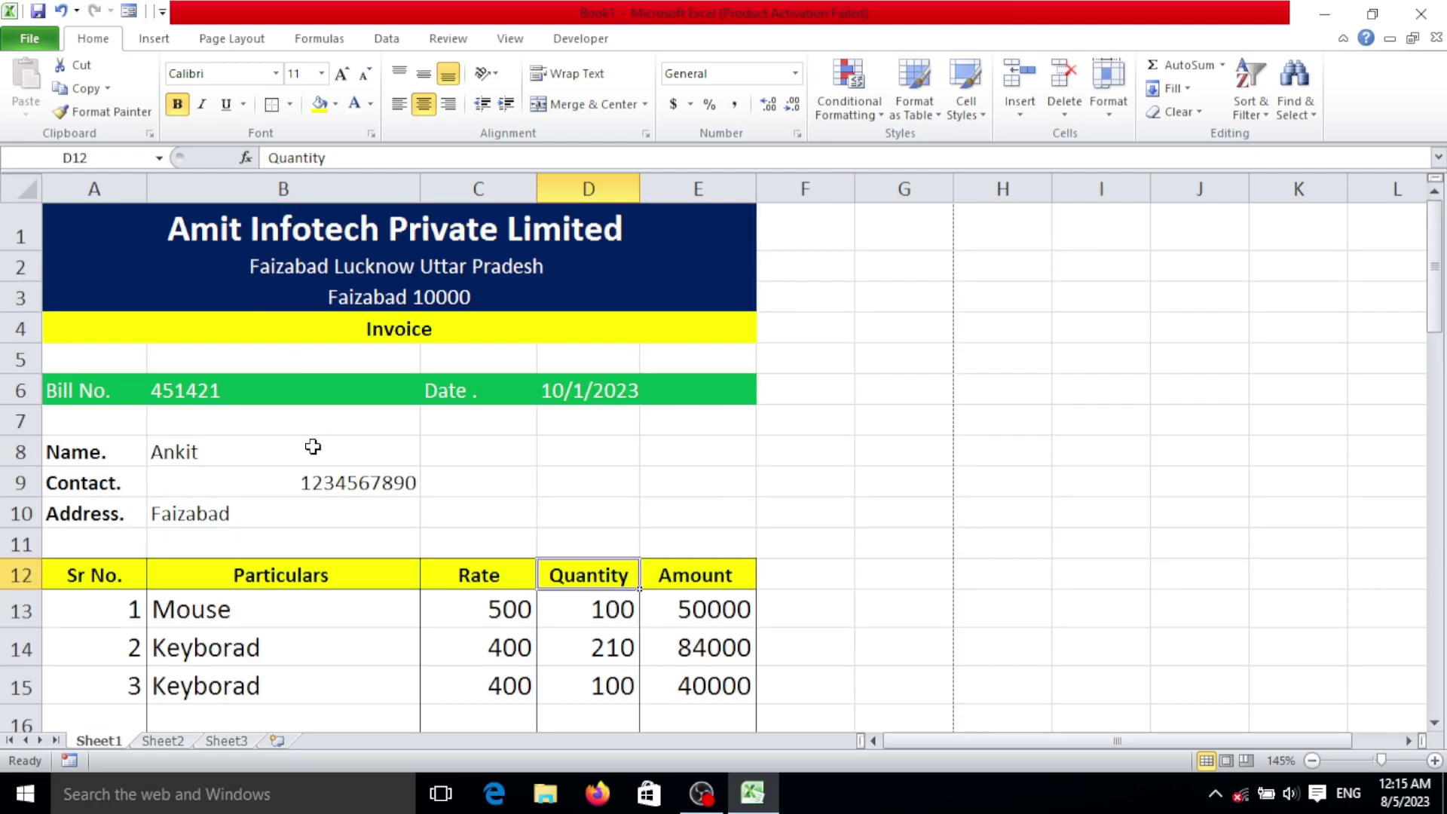
pyautogui.click(273, 415)
pyautogui.click(365, 383)
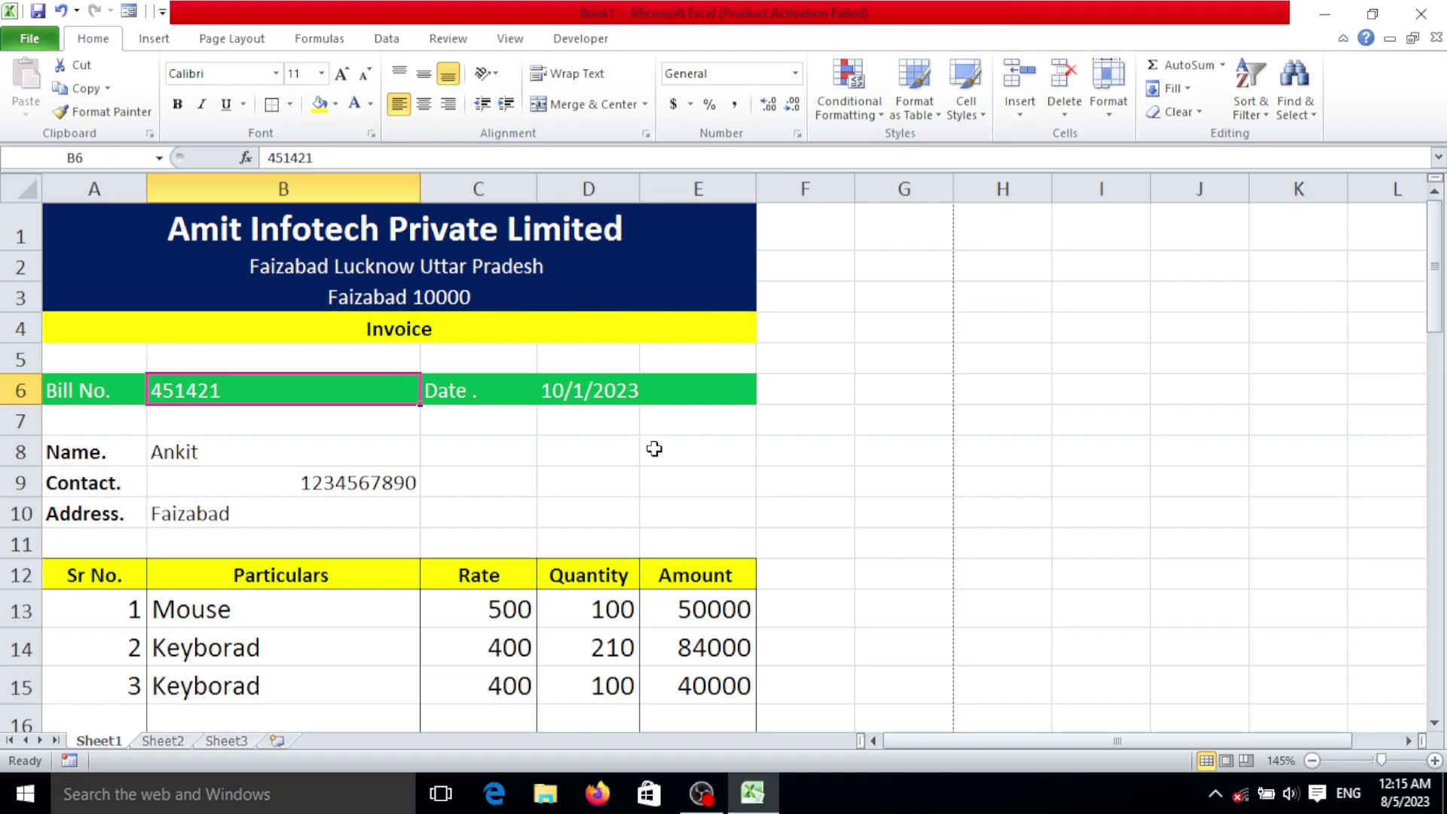
pyautogui.scroll(-3, 651, 448)
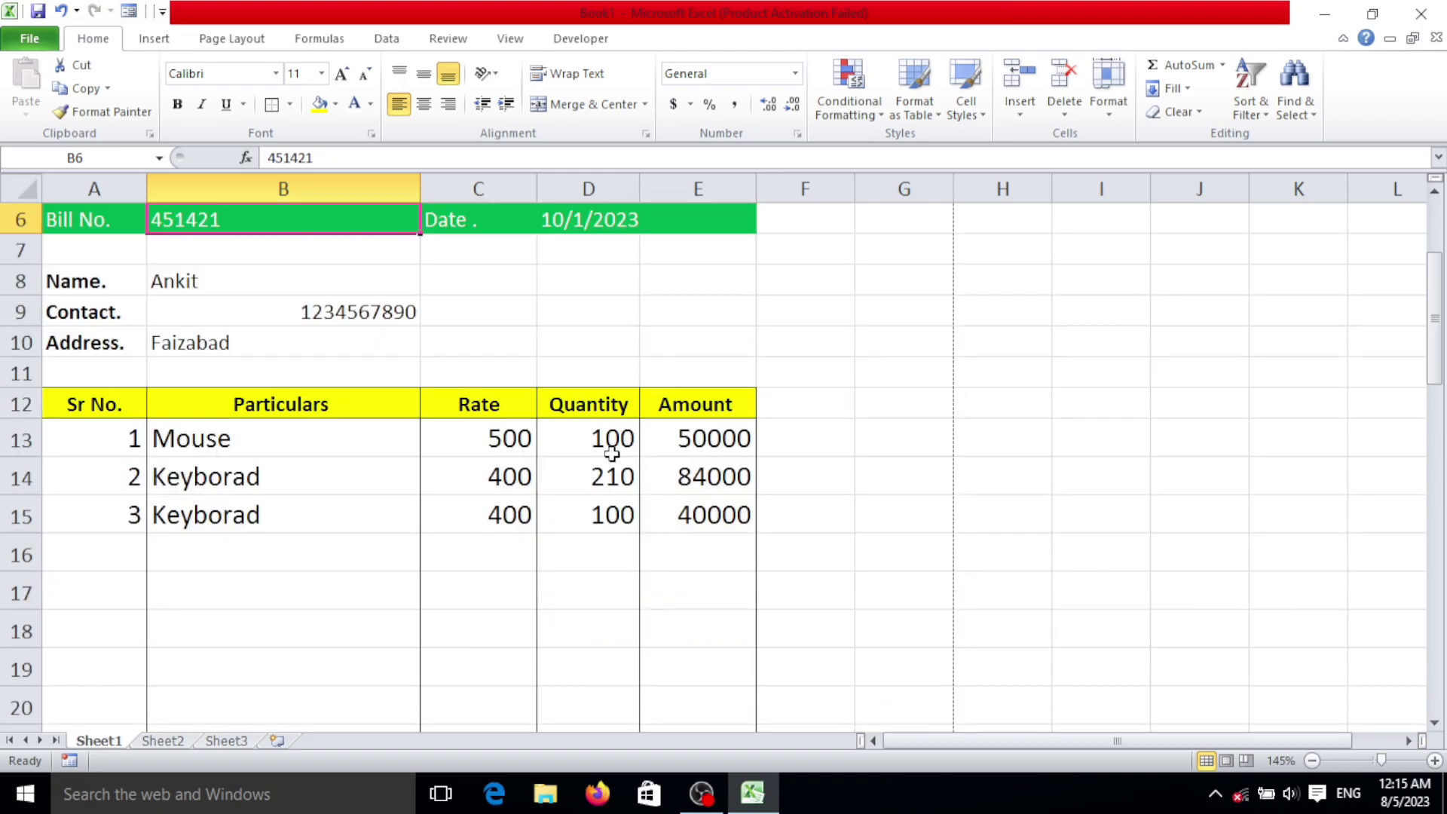
pyautogui.scroll(-2, 525, 477)
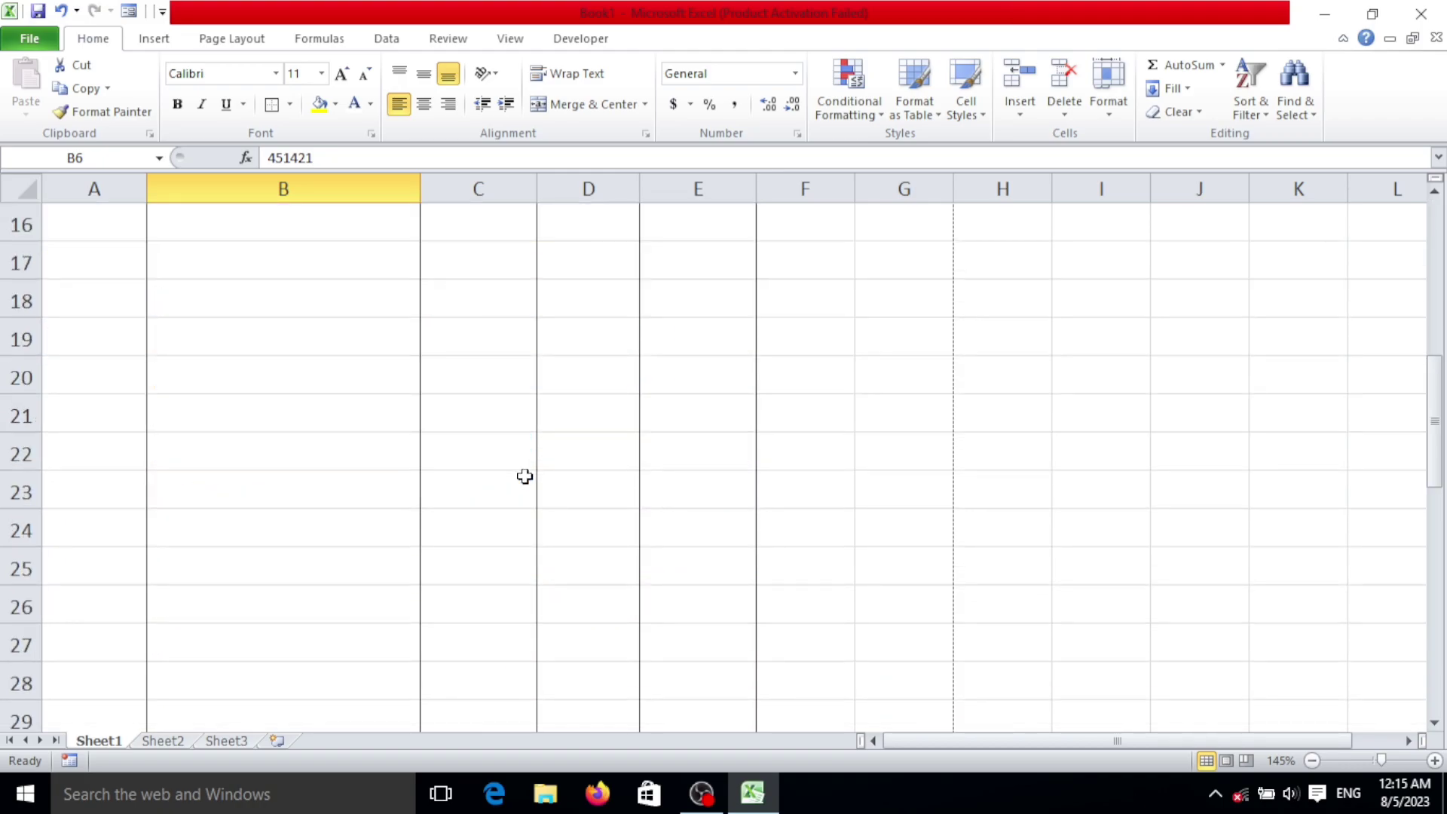
pyautogui.scroll(2, 525, 477)
pyautogui.scroll(3, 391, 339)
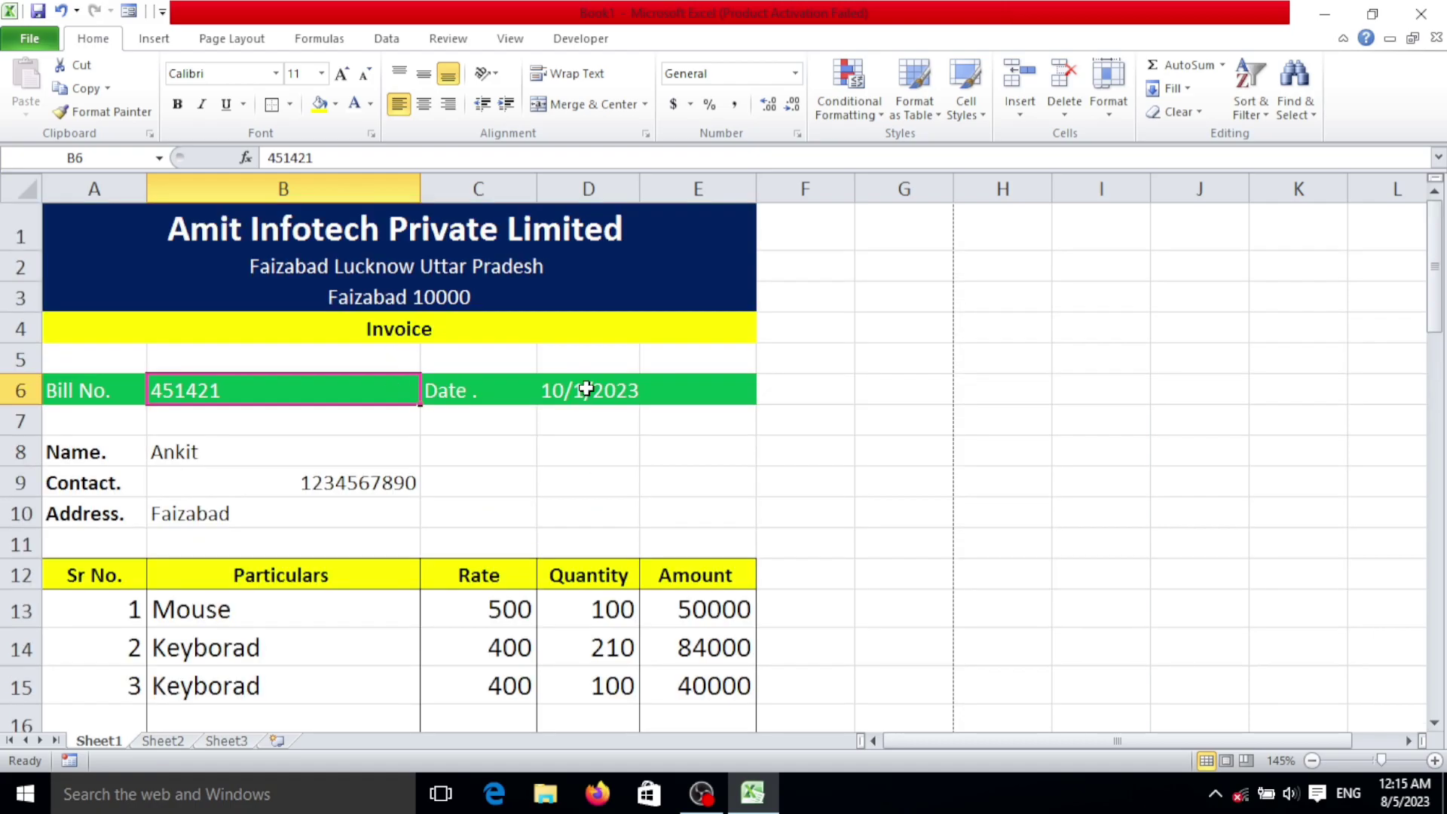
pyautogui.click(630, 389)
pyautogui.click(373, 395)
# Step: Look at the Developer tab's macro tools, then return to the Home tab
pyautogui.click(577, 41)
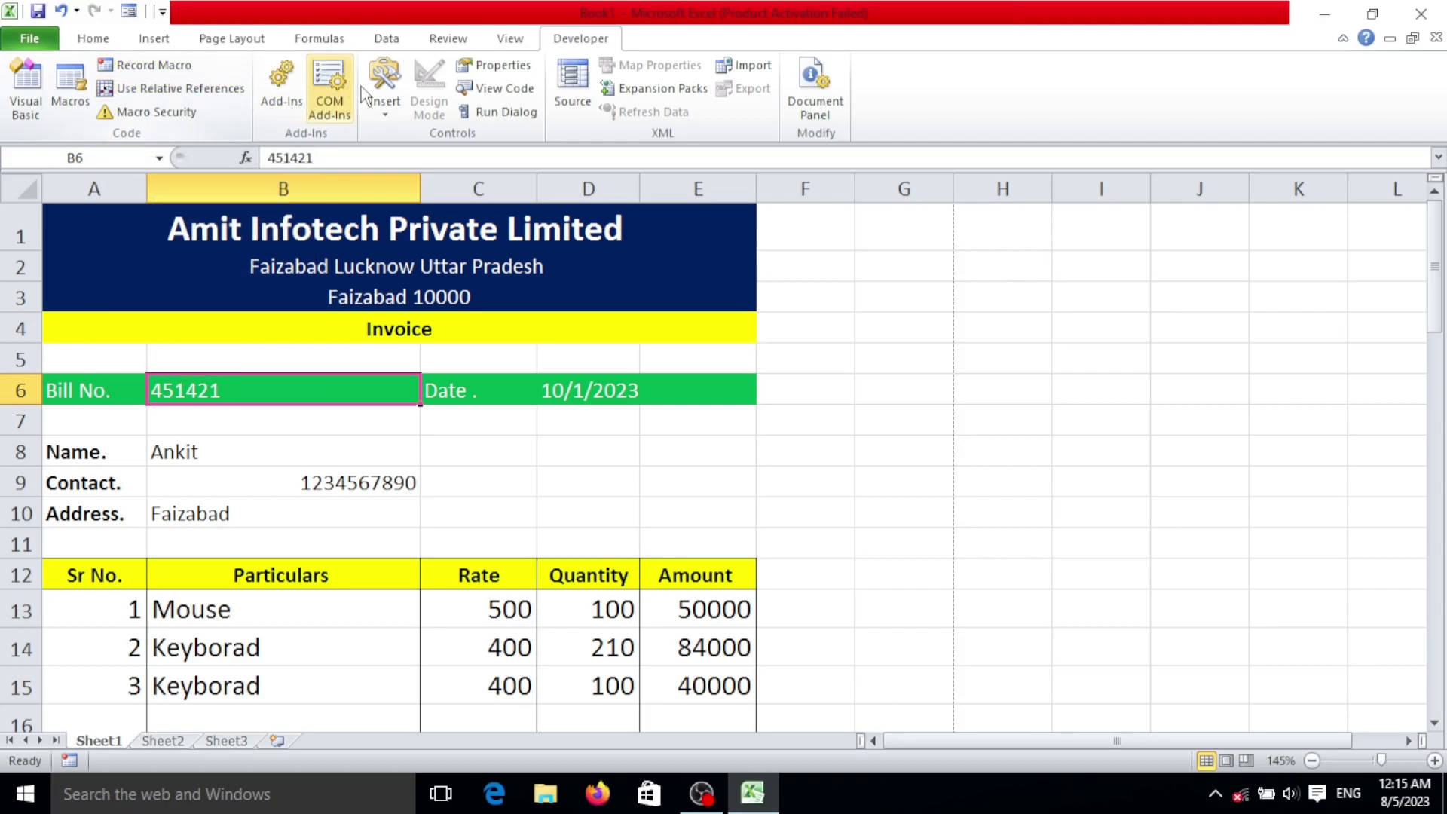
pyautogui.click(93, 39)
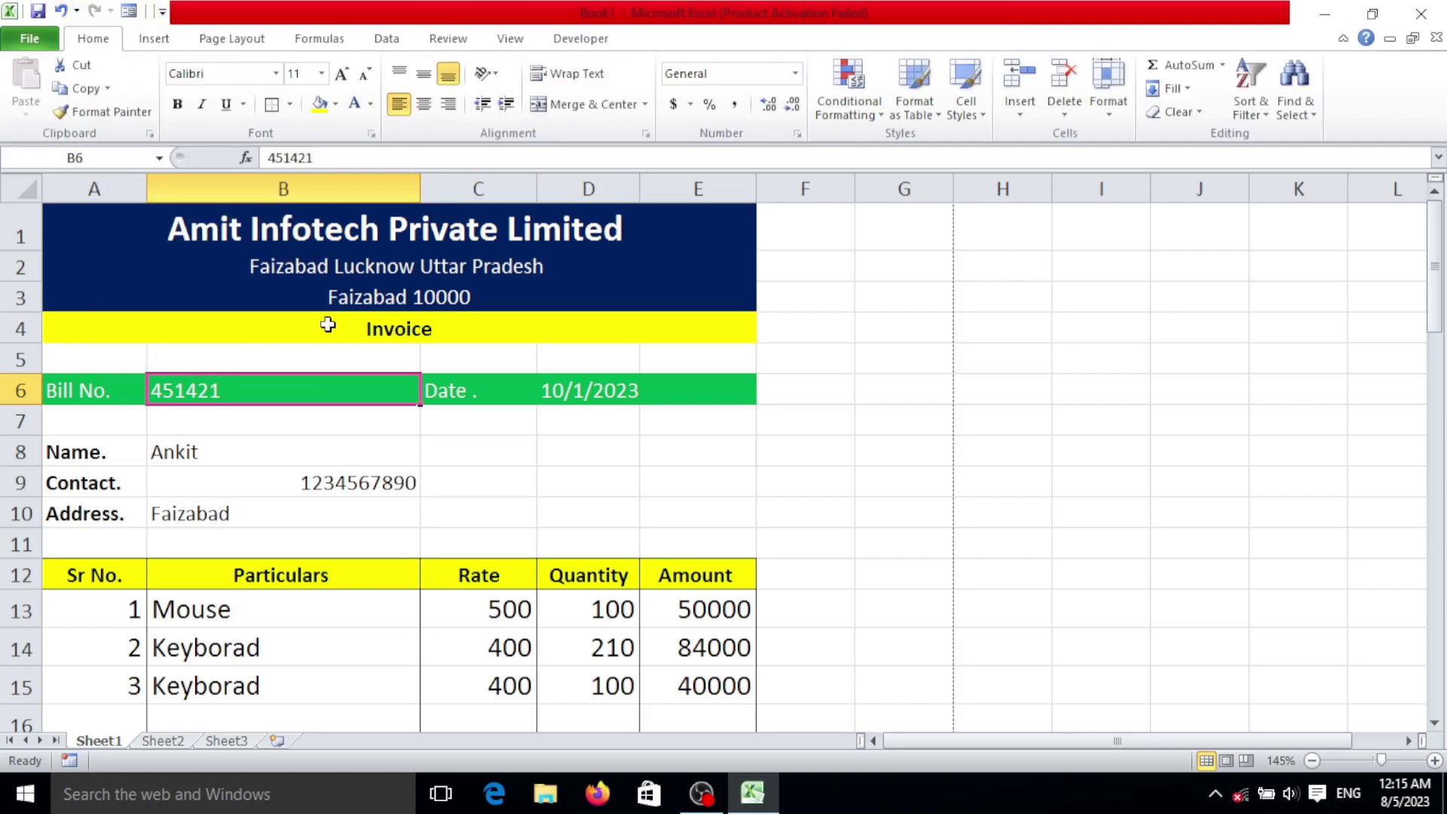
pyautogui.scroll(-3, 420, 371)
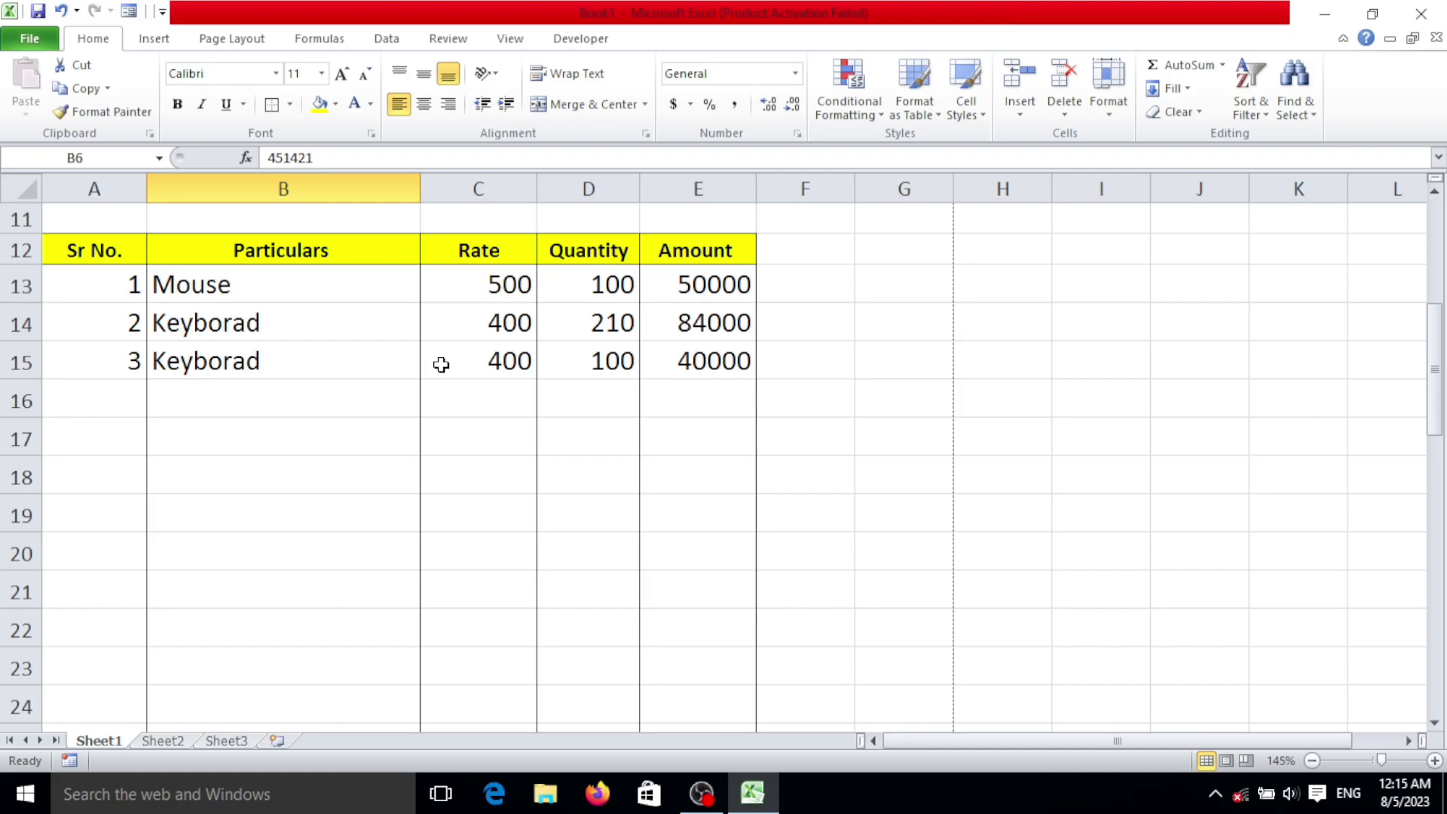
pyautogui.scroll(3, 456, 403)
pyautogui.scroll(-2, 452, 490)
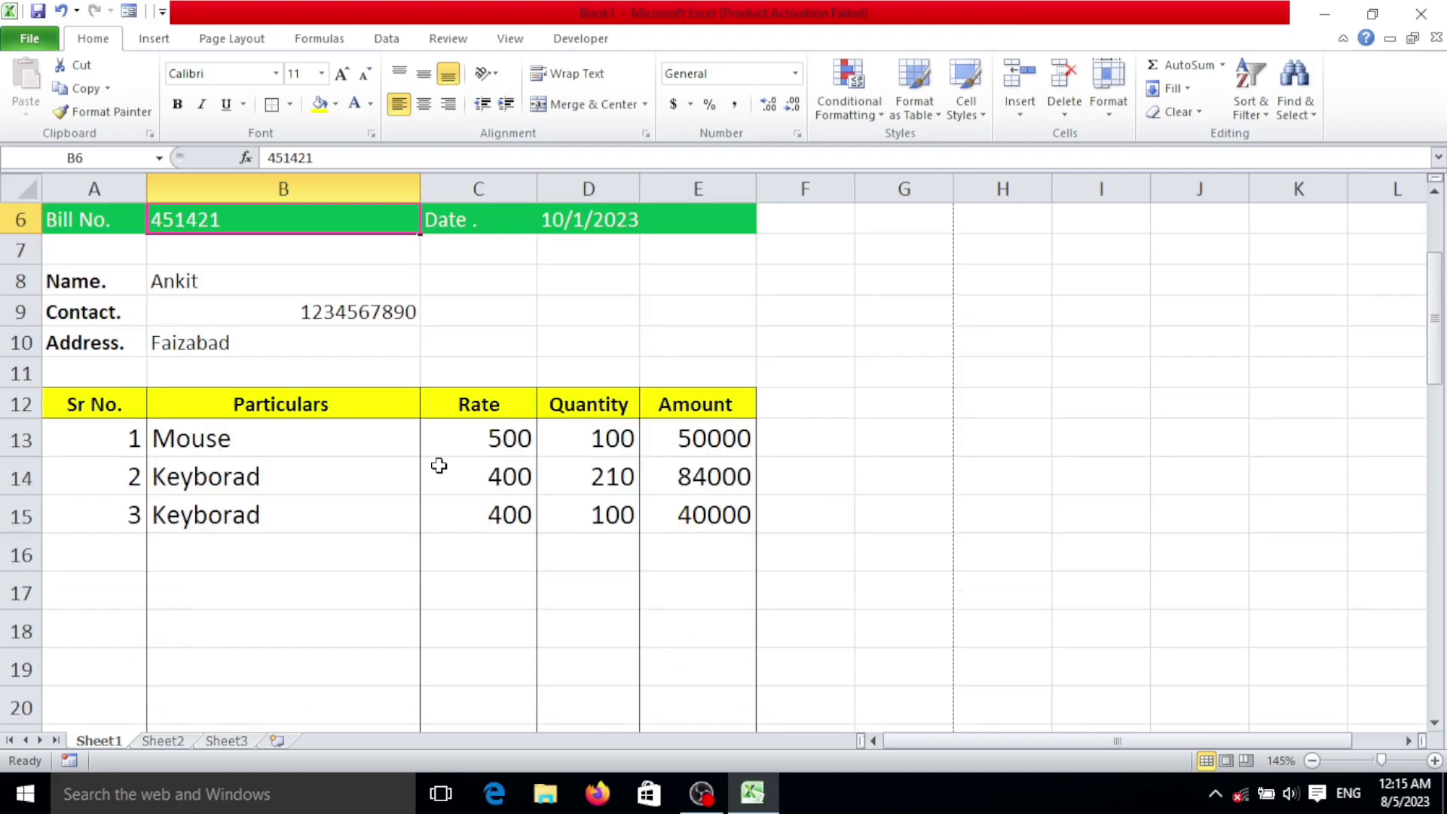
pyautogui.scroll(2, 445, 467)
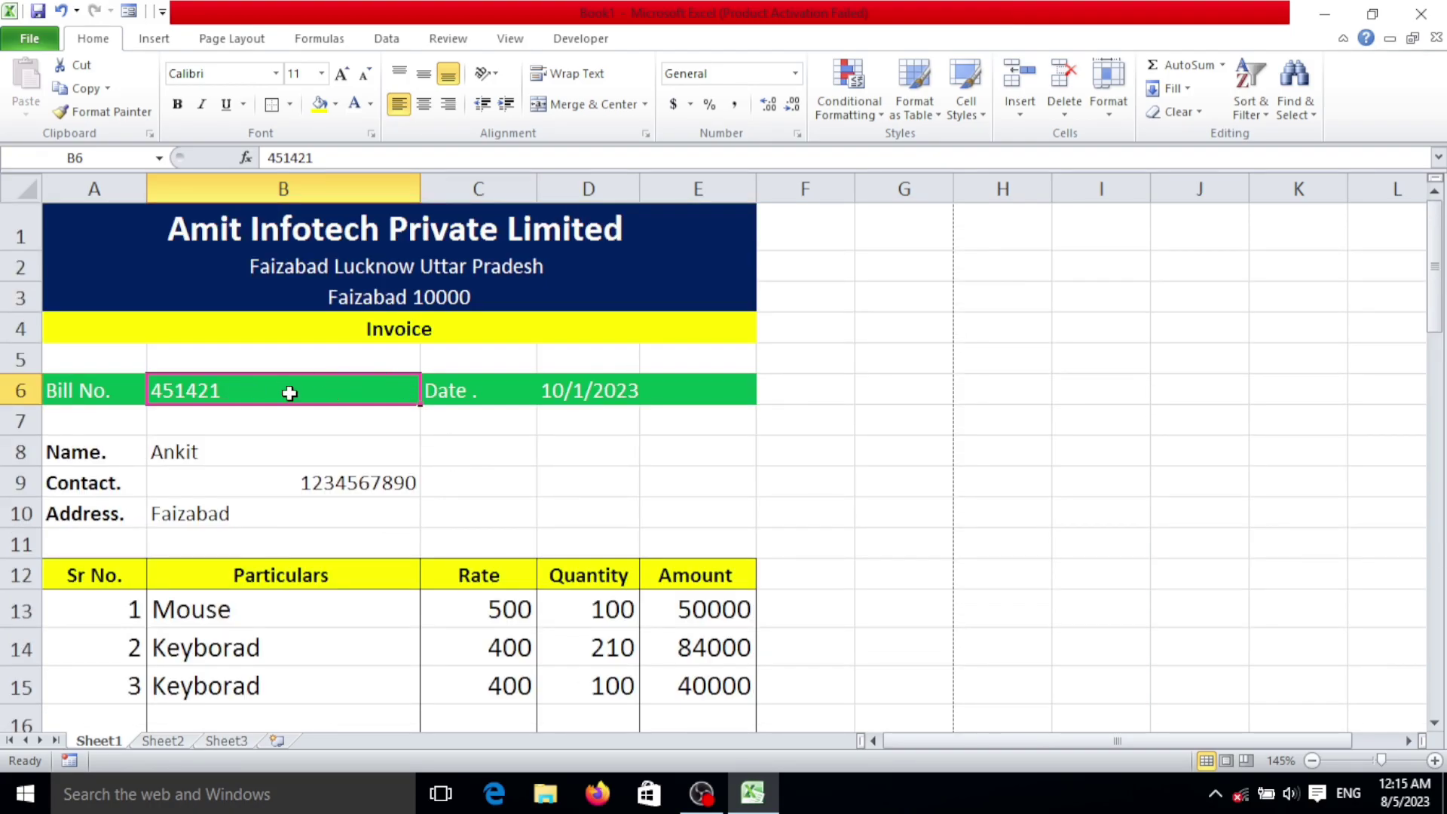
# Step: Set up macro Macro1, stored in This Workbook, with shortcut Ctrl+Shift+O
pyautogui.click(574, 41)
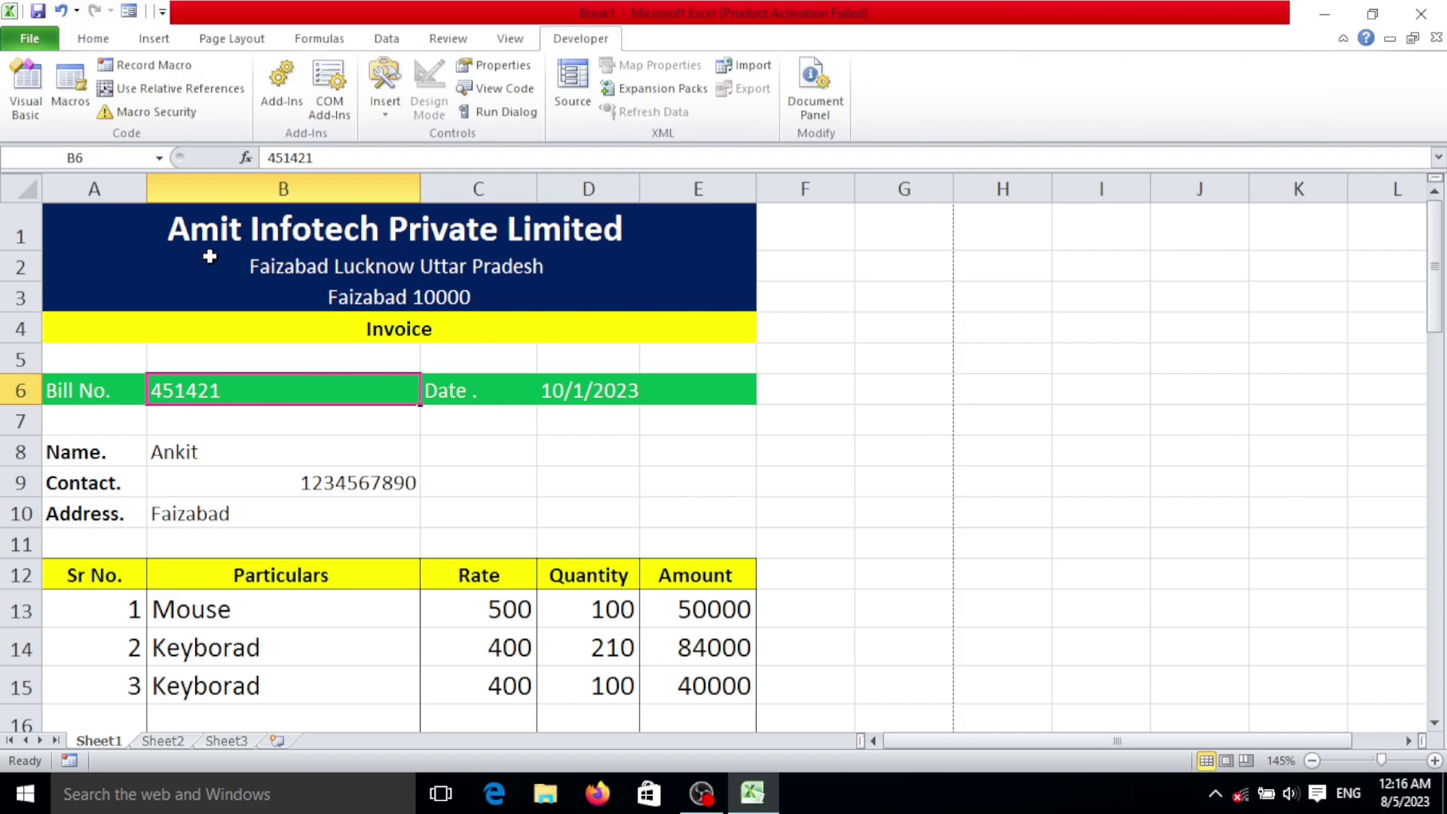
pyautogui.click(181, 66)
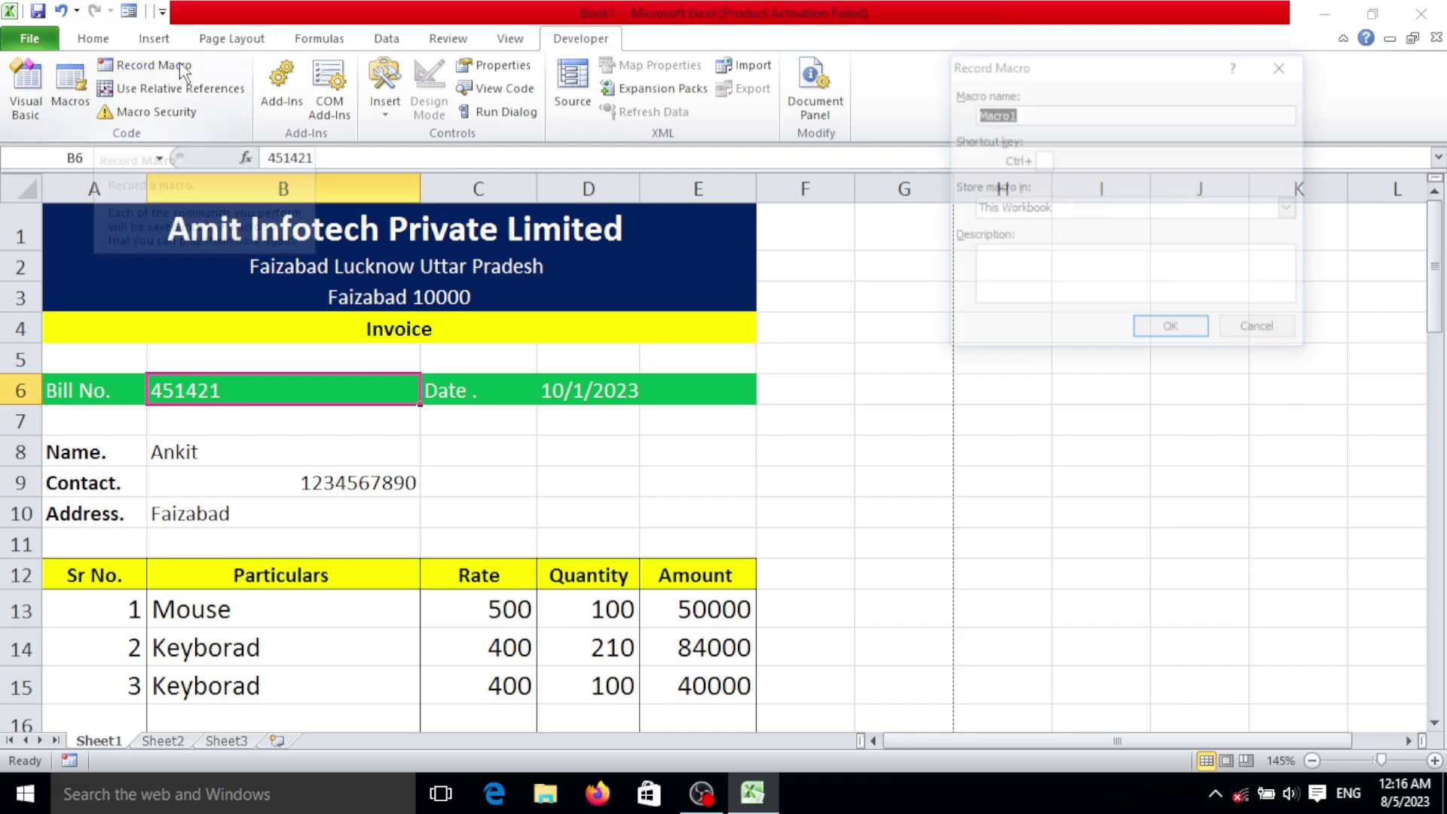
pyautogui.moveTo(1072, 64); pyautogui.dragTo(1025, 72)
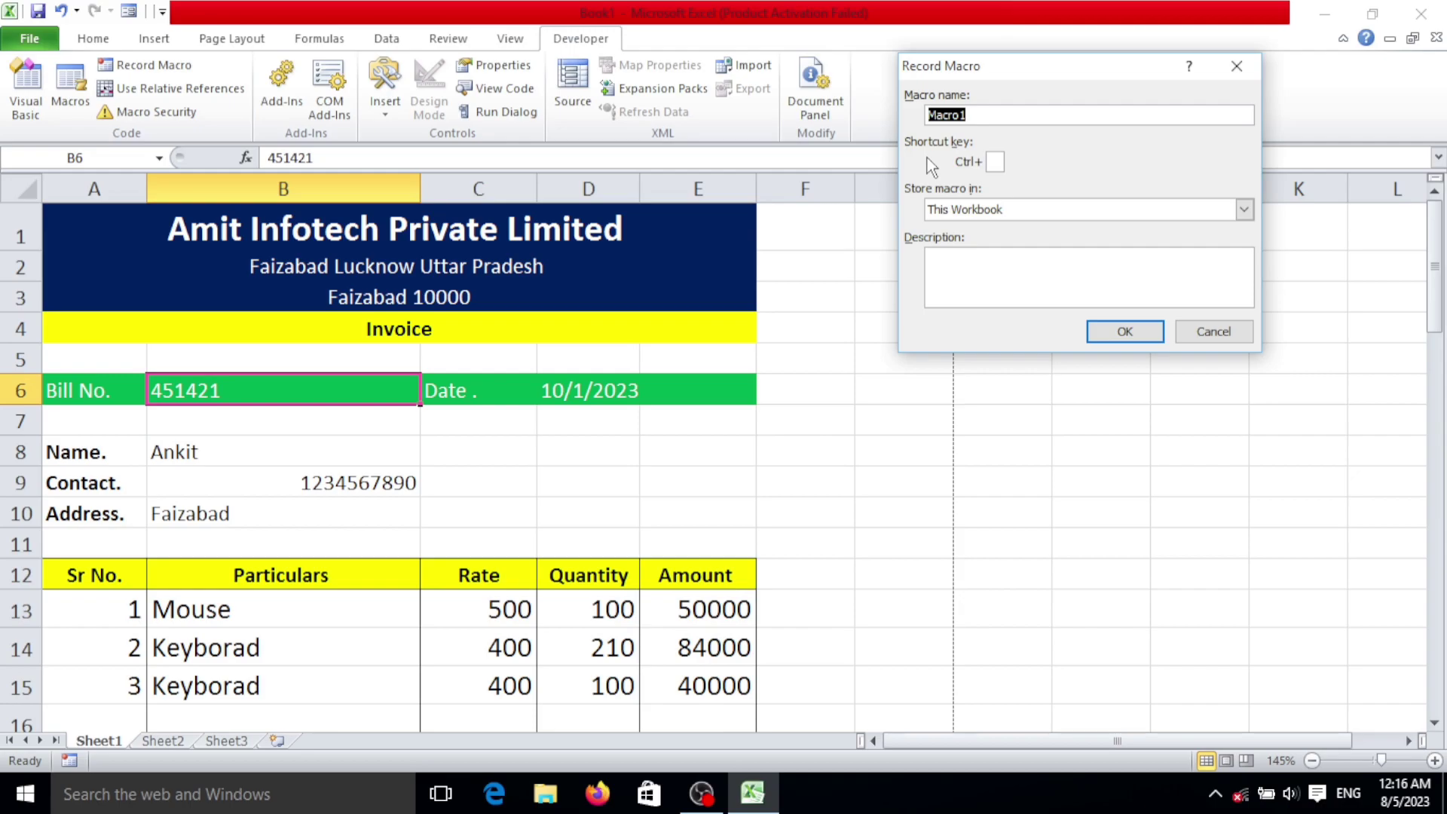
pyautogui.click(994, 161)
pyautogui.write('O')
# Step: Start recording and clear the bill number, date and customer details in B6, D6 and B8:B10
pyautogui.click(1125, 332)
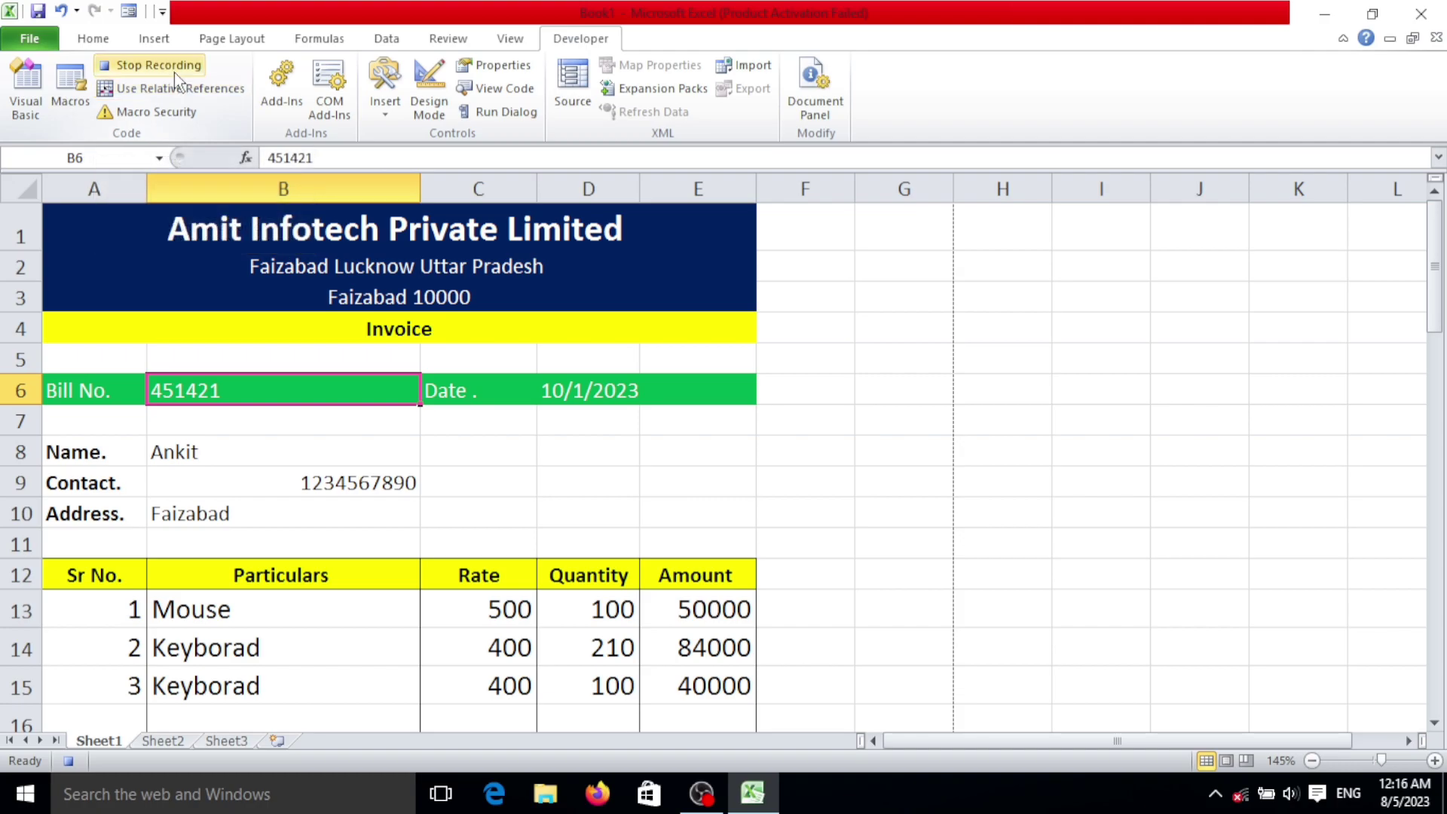
pyautogui.scroll(-5, 284, 301)
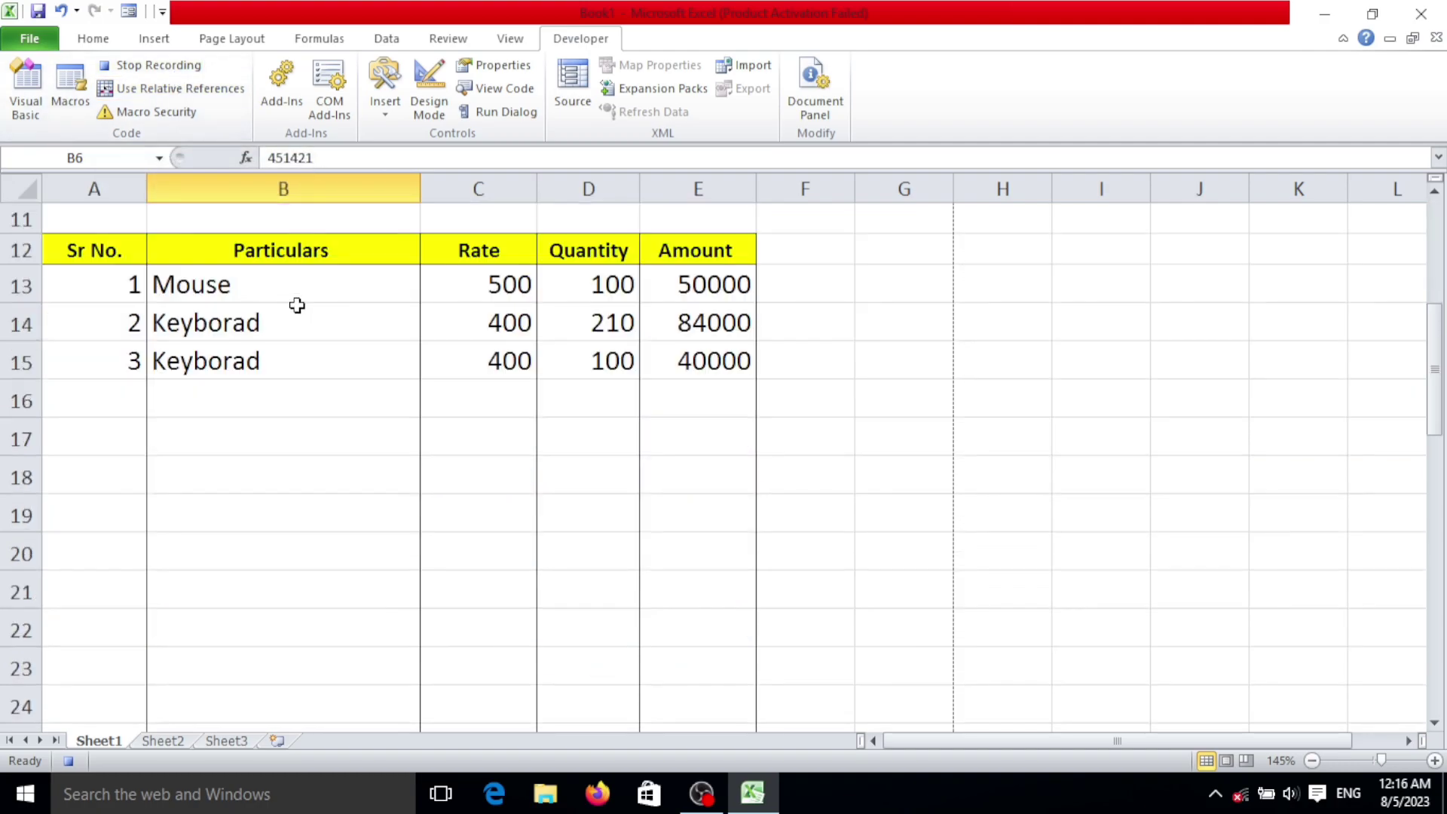
pyautogui.scroll(3, 332, 298)
pyautogui.scroll(-2, 352, 295)
pyautogui.scroll(2, 327, 313)
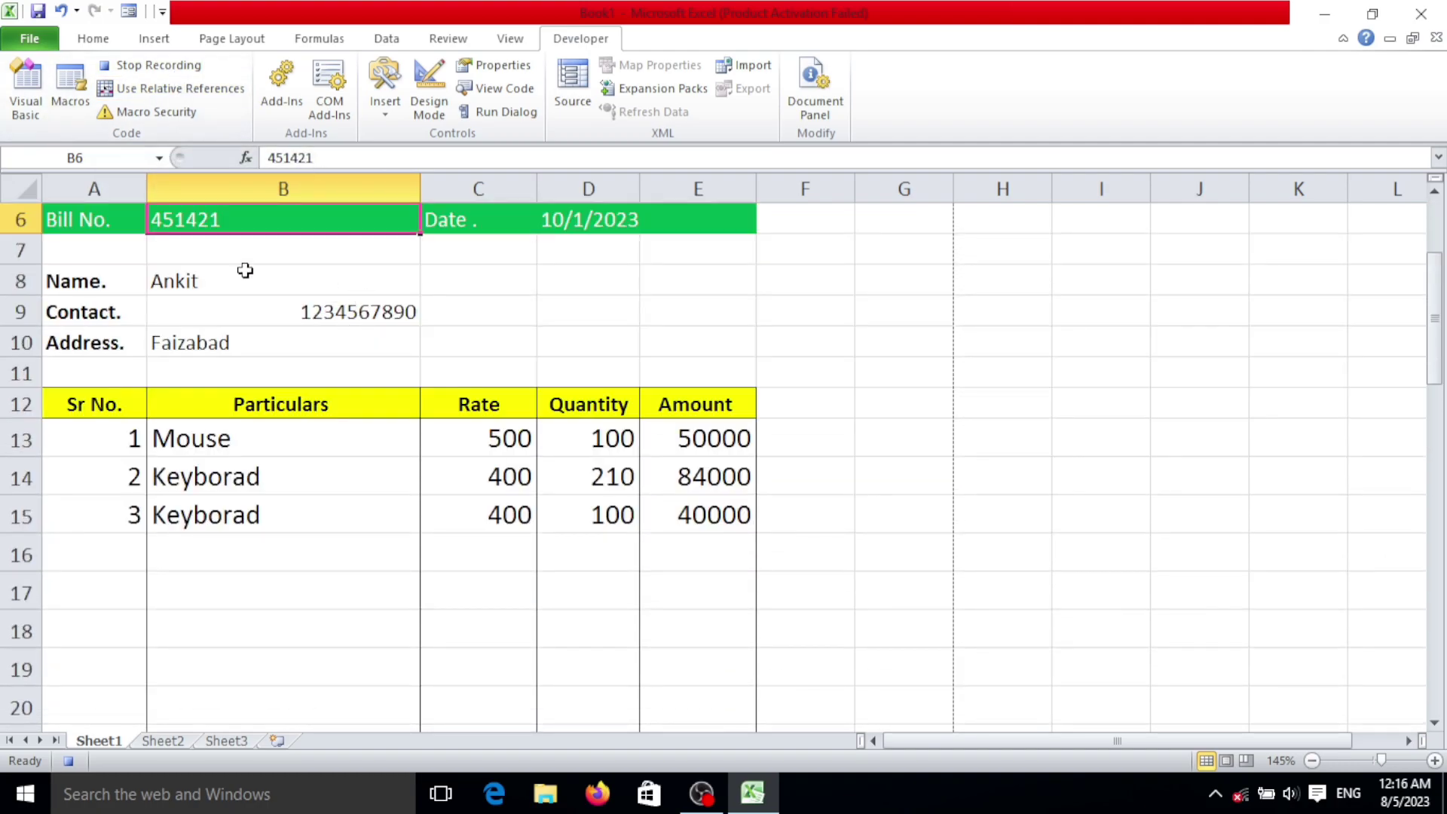
pyautogui.scroll(2, 288, 230)
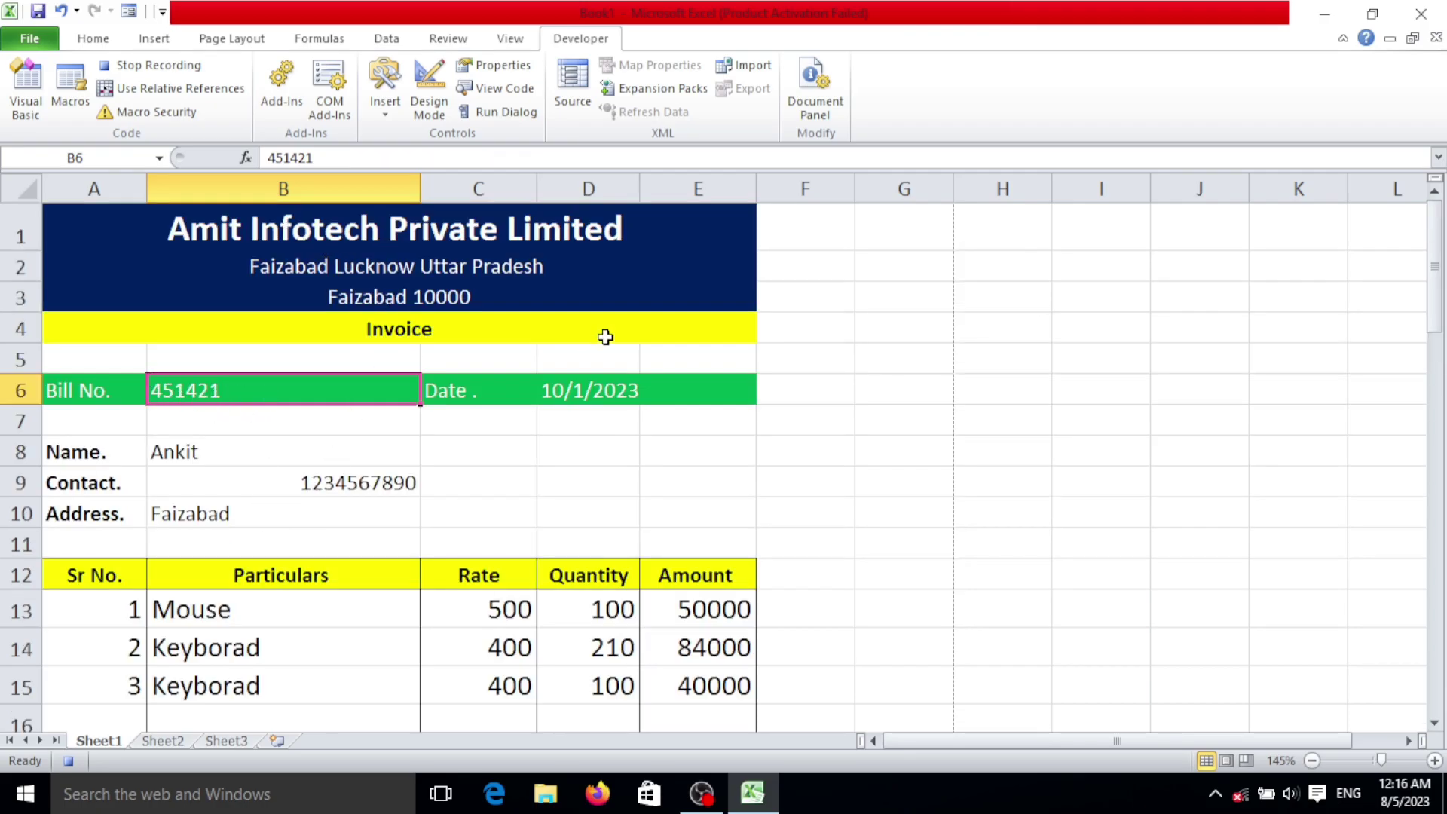
pyautogui.press('Delete')
pyautogui.click(618, 392)
pyautogui.press('Delete')
pyautogui.click(202, 455)
pyautogui.press('Delete')
pyautogui.click(354, 483)
pyautogui.press('Delete')
pyautogui.click(252, 517)
pyautogui.press('Delete')
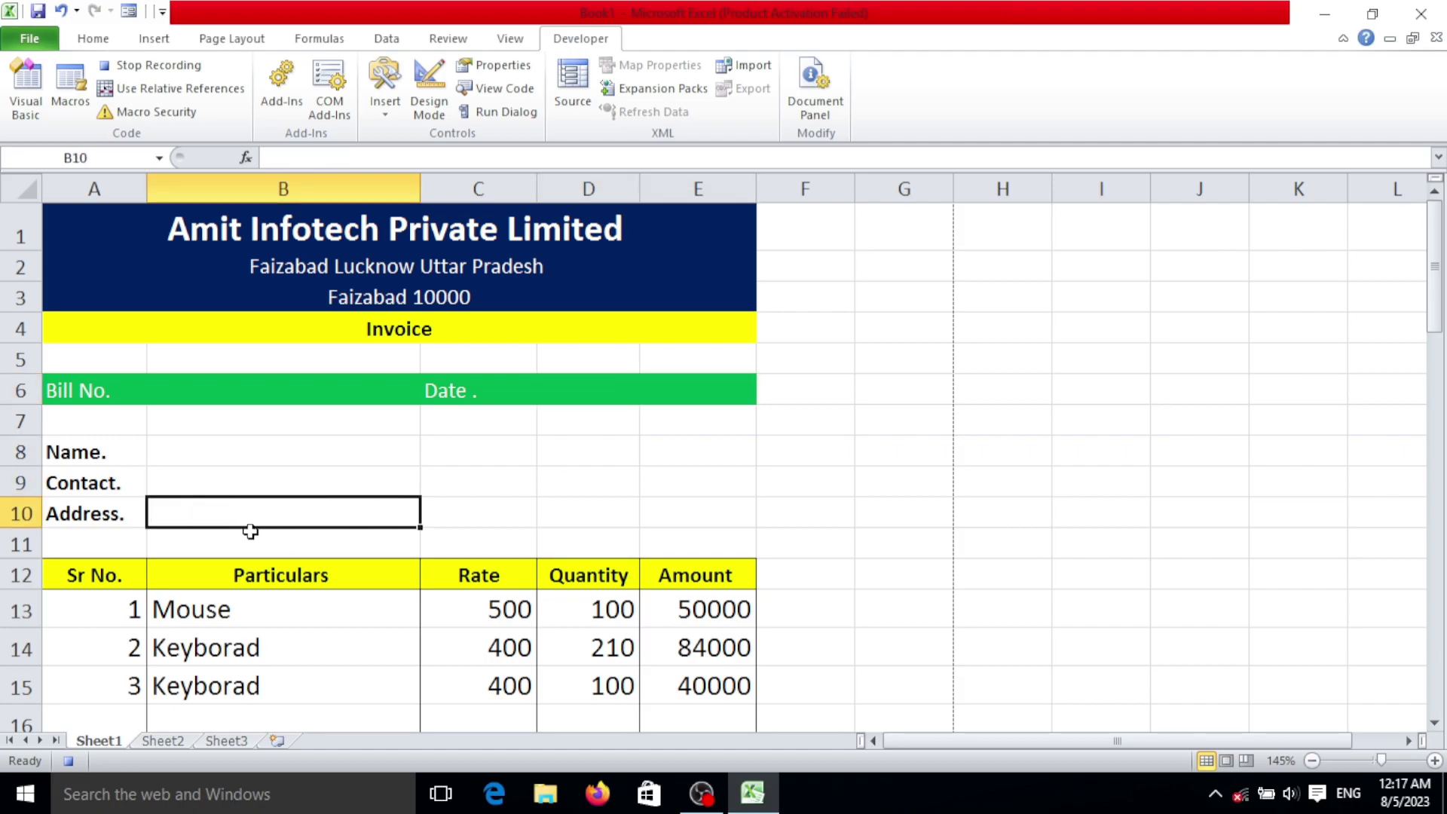
# Step: Clear the serial numbers, item names and quantities in A13:A15, B13:B15 and D13:D15
pyautogui.scroll(-3, 343, 515)
pyautogui.click(106, 288)
pyautogui.moveTo(108, 323); pyautogui.dragTo(113, 362)
pyautogui.press('Delete')
pyautogui.click(369, 289)
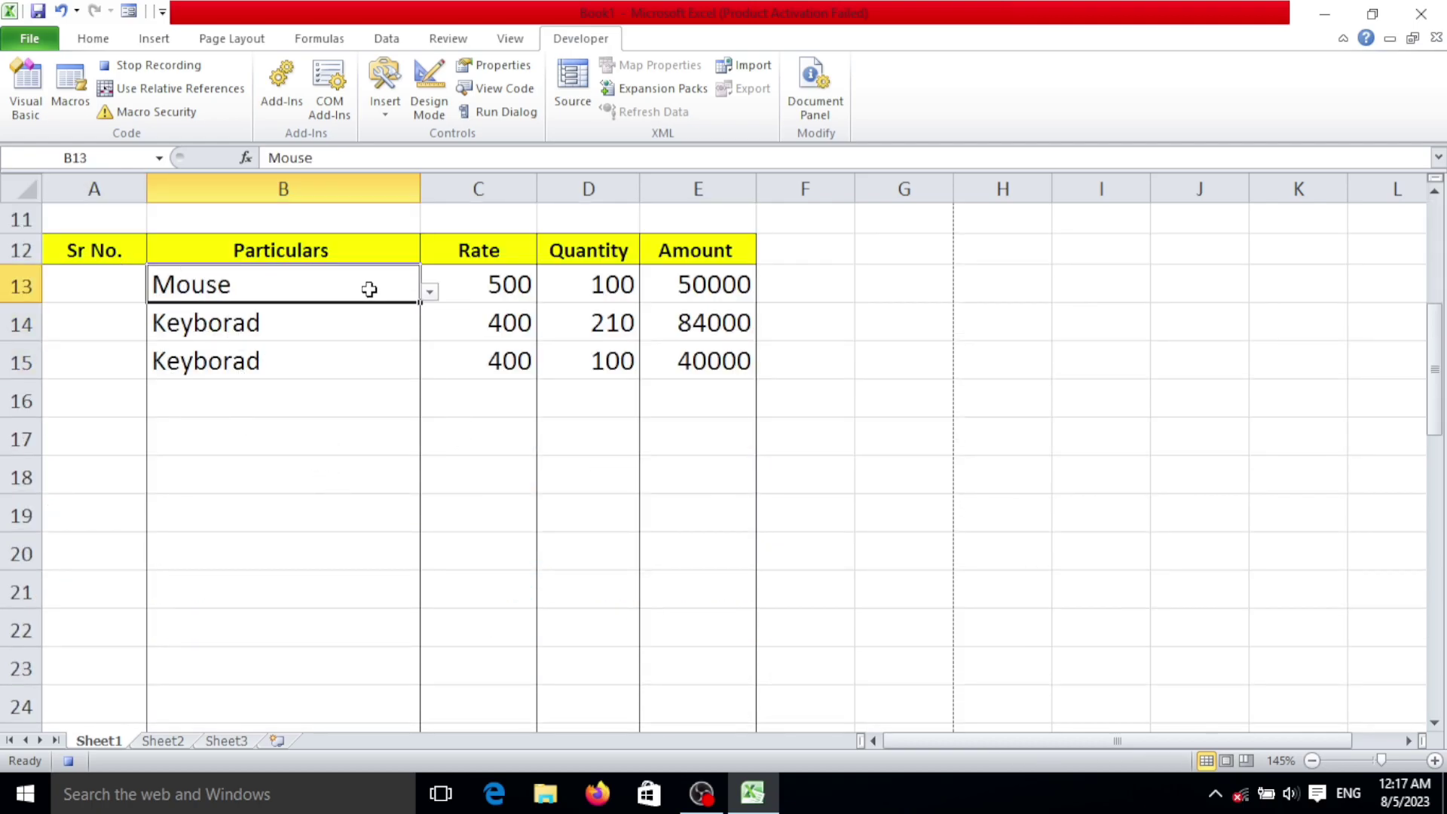
pyautogui.moveTo(370, 289); pyautogui.dragTo(365, 361)
pyautogui.press('Delete')
pyautogui.click(571, 292)
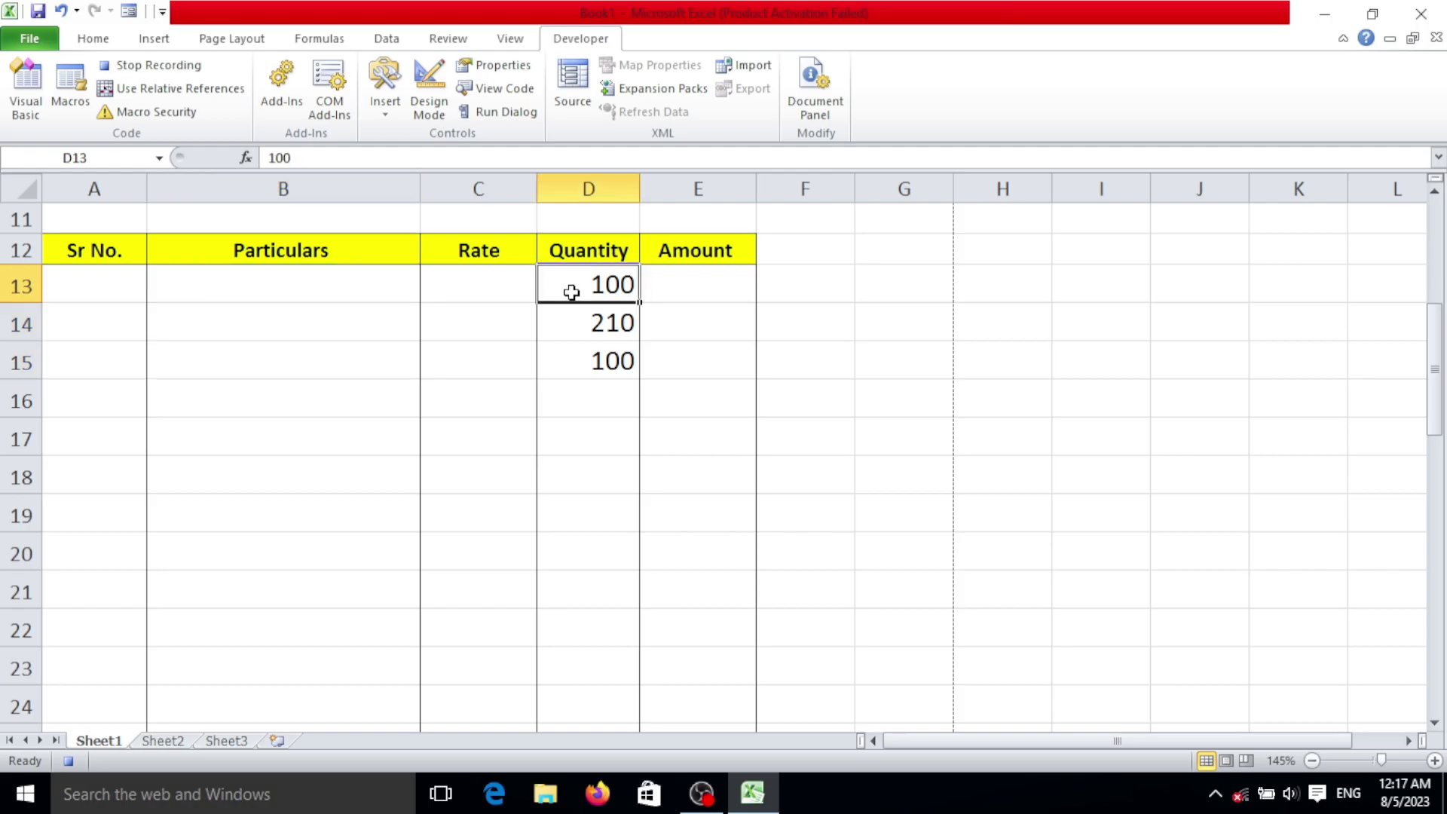
pyautogui.moveTo(571, 293); pyautogui.dragTo(582, 360)
pyautogui.press('Delete')
pyautogui.scroll(-7, 663, 438)
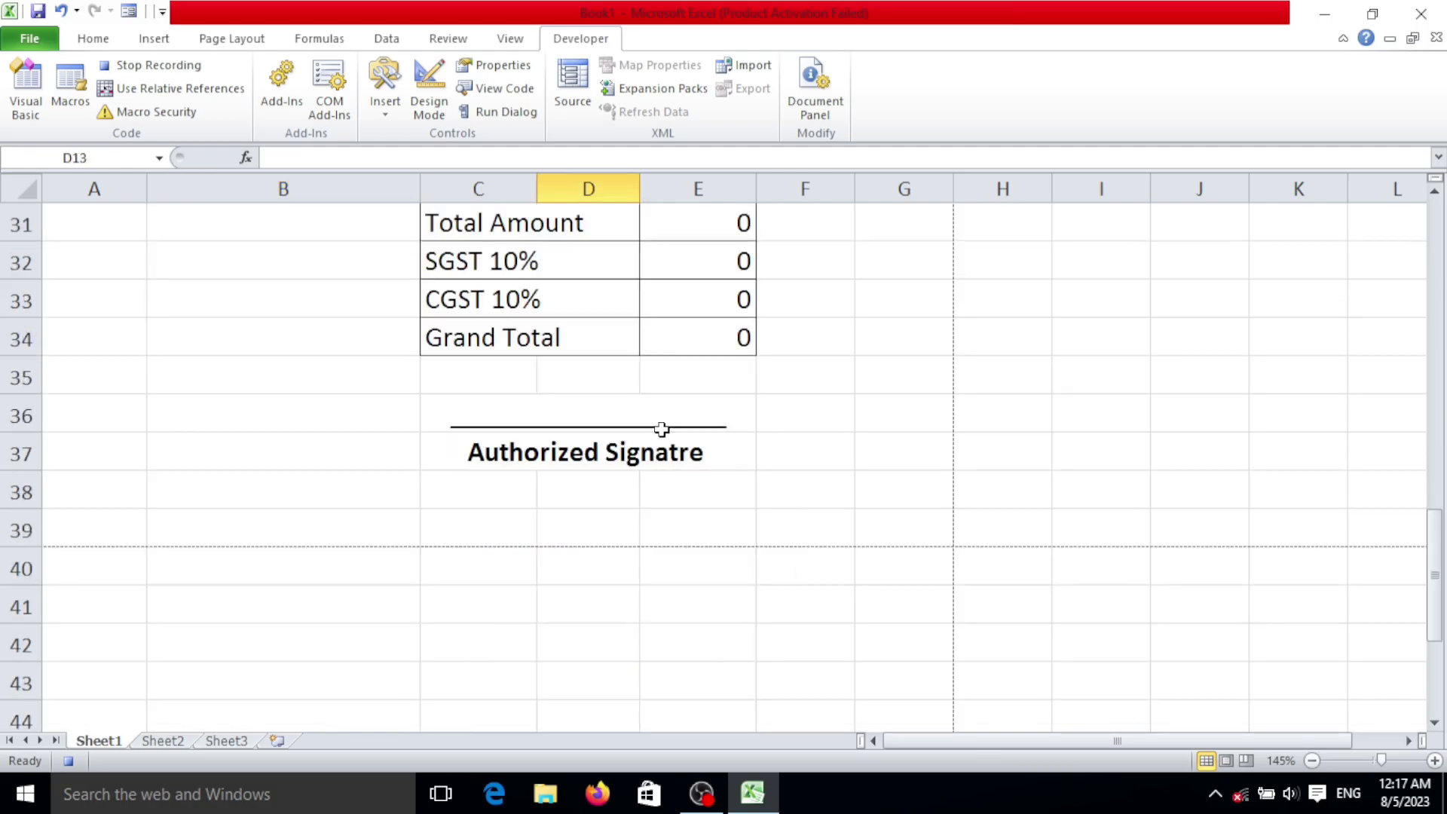
pyautogui.scroll(7, 662, 430)
pyautogui.scroll(3, 662, 430)
pyautogui.click(632, 456)
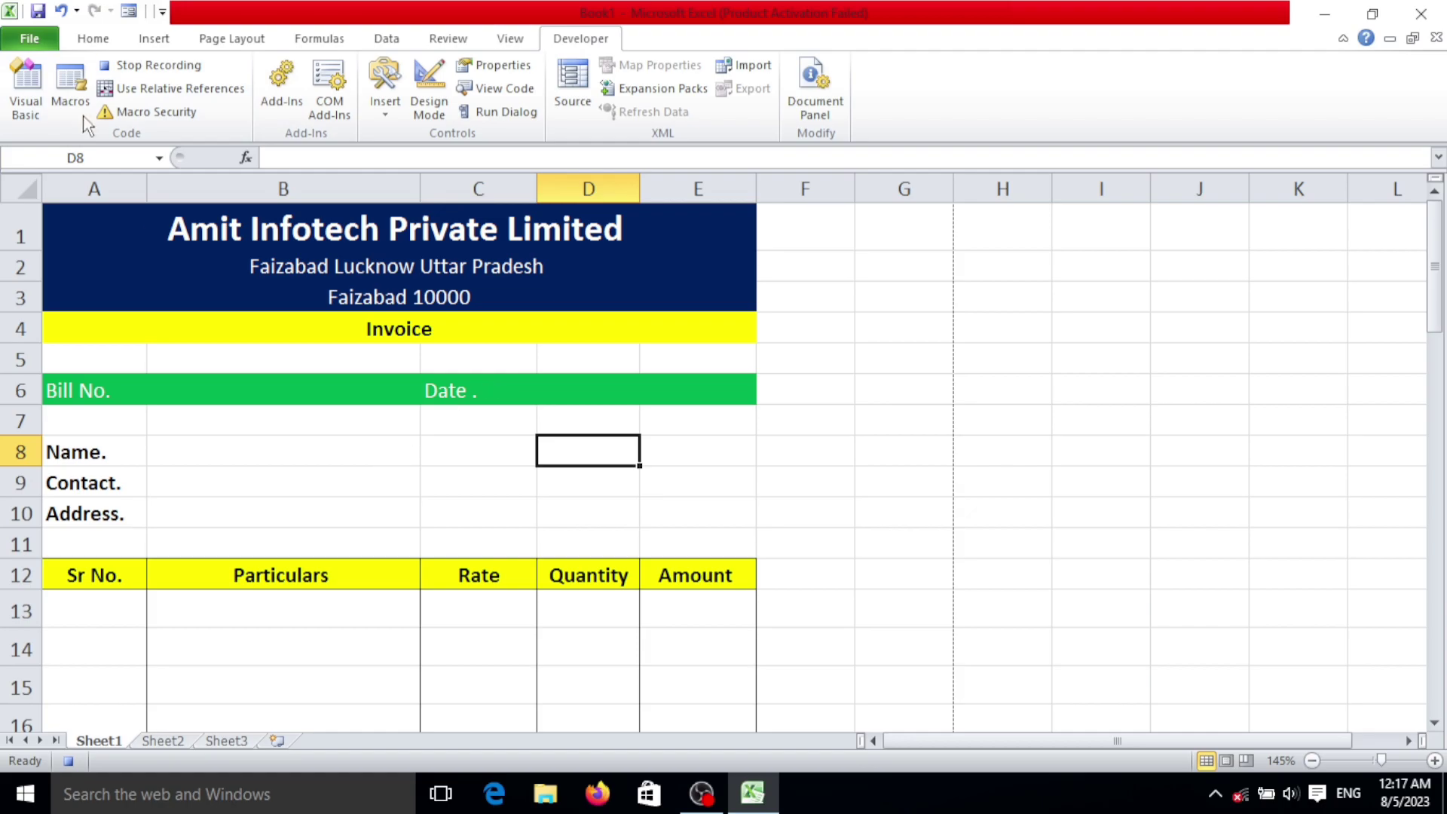
# Step: Stop recording the clear-form macro
pyautogui.click(156, 69)
pyautogui.scroll(-2, 549, 526)
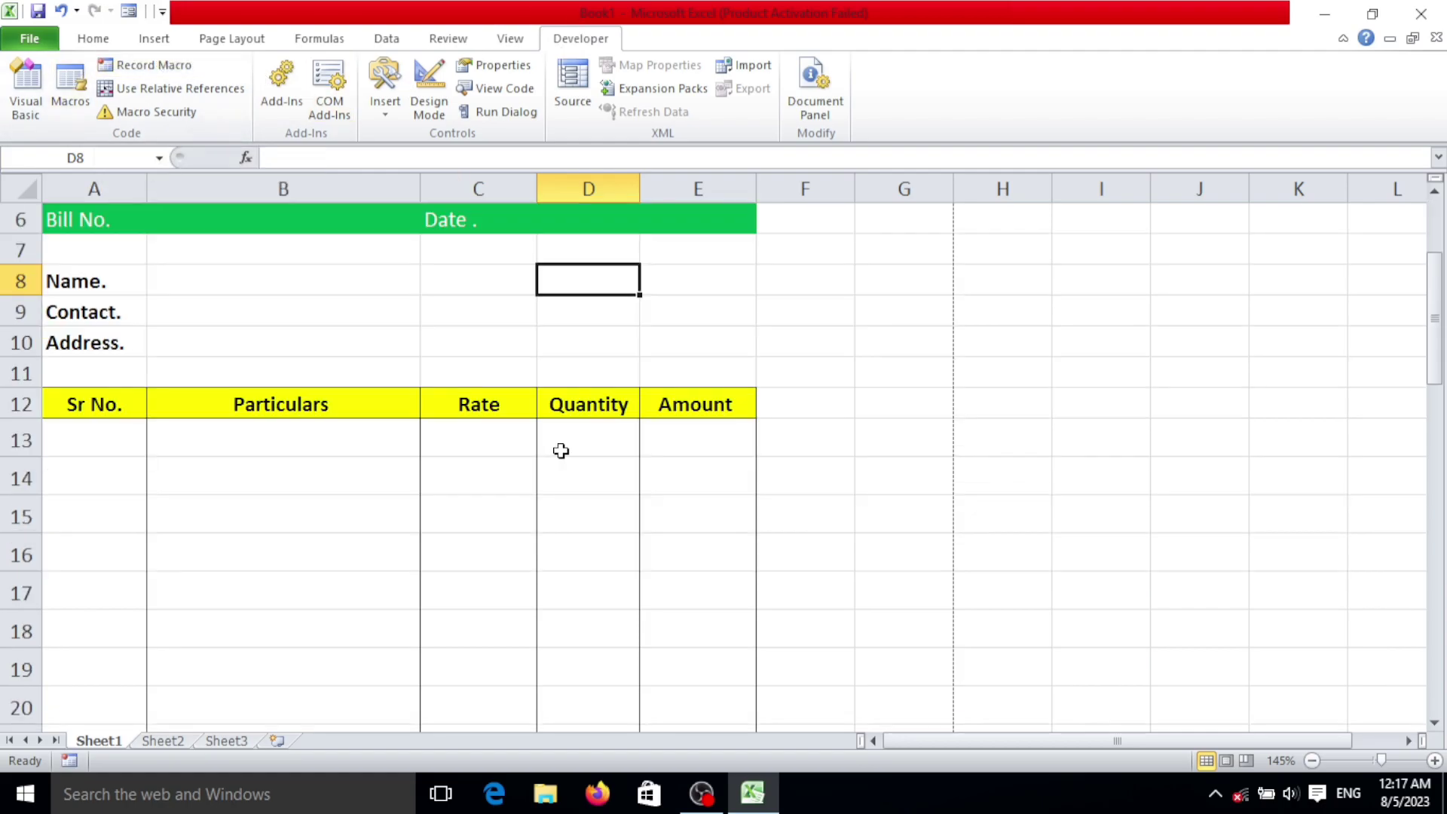
pyautogui.scroll(2, 203, 323)
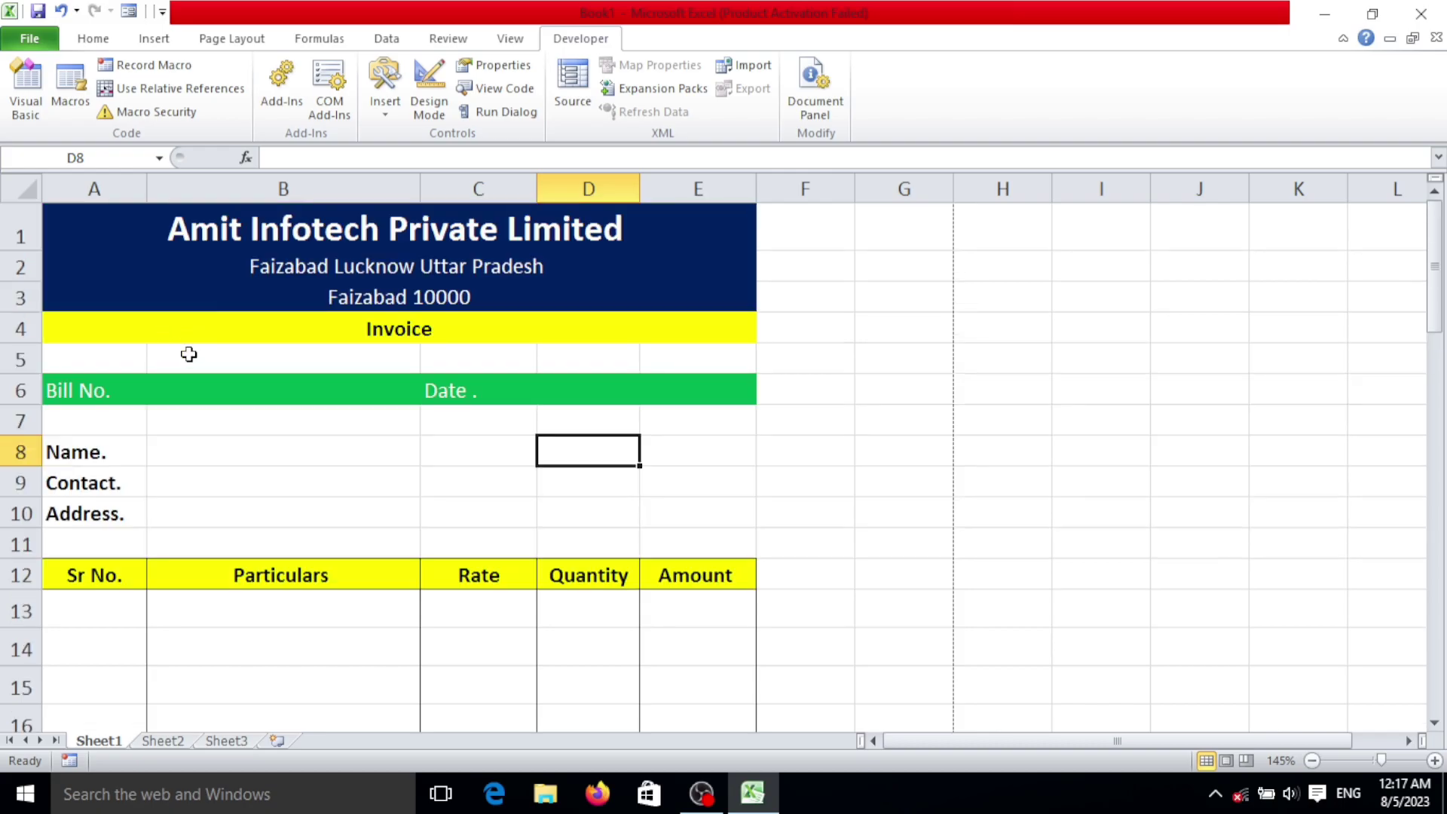
# Step: Enter test bill number 1254 and invoice date 12/1/2023
pyautogui.click(219, 393)
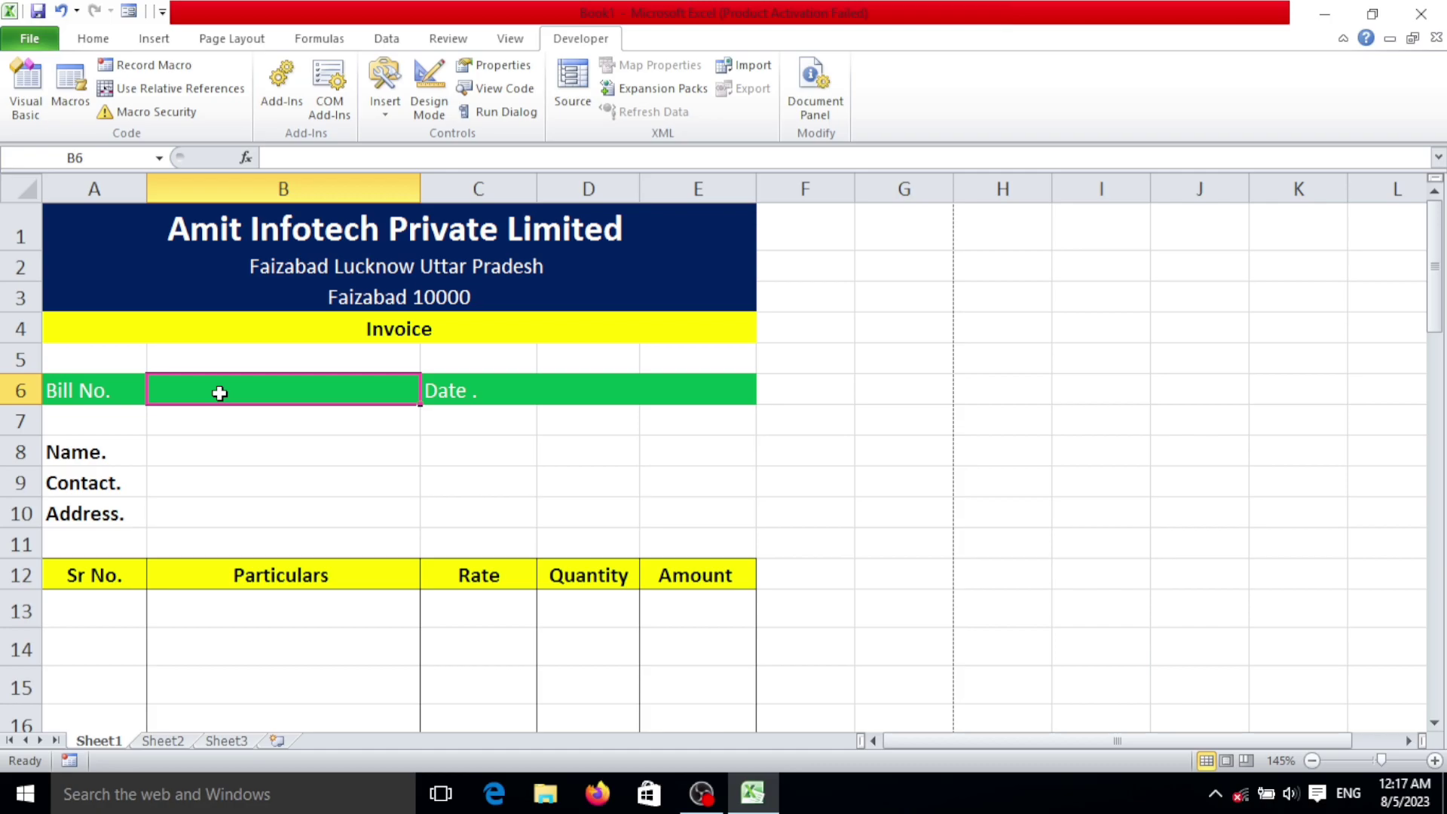
pyautogui.write('1254')
pyautogui.press('Tab')
pyautogui.press('Tab')
pyautogui.write('10')
pyautogui.press('BackSpace')
pyautogui.write('2/1')
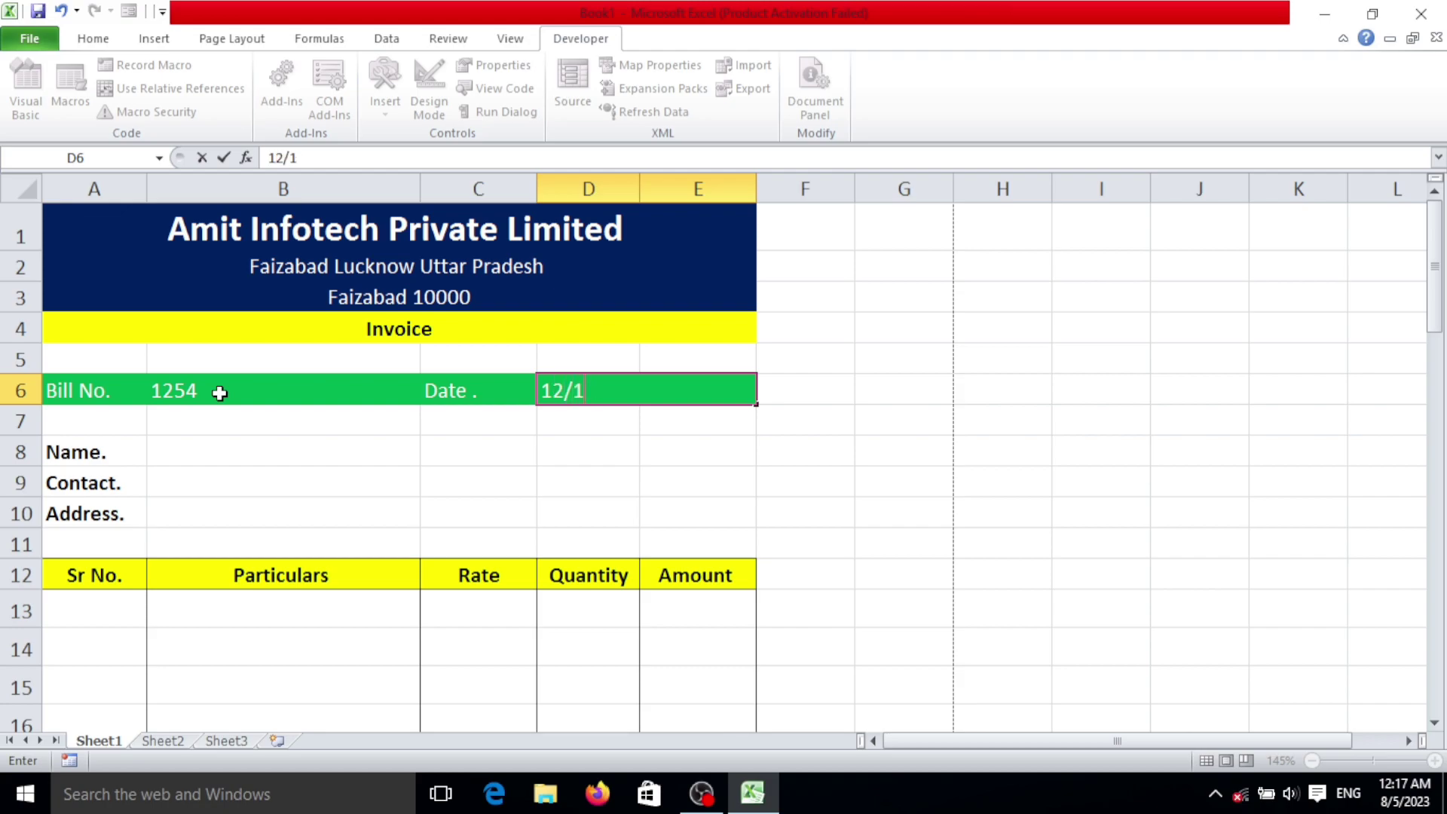
pyautogui.write('/2023')
pyautogui.click(240, 454)
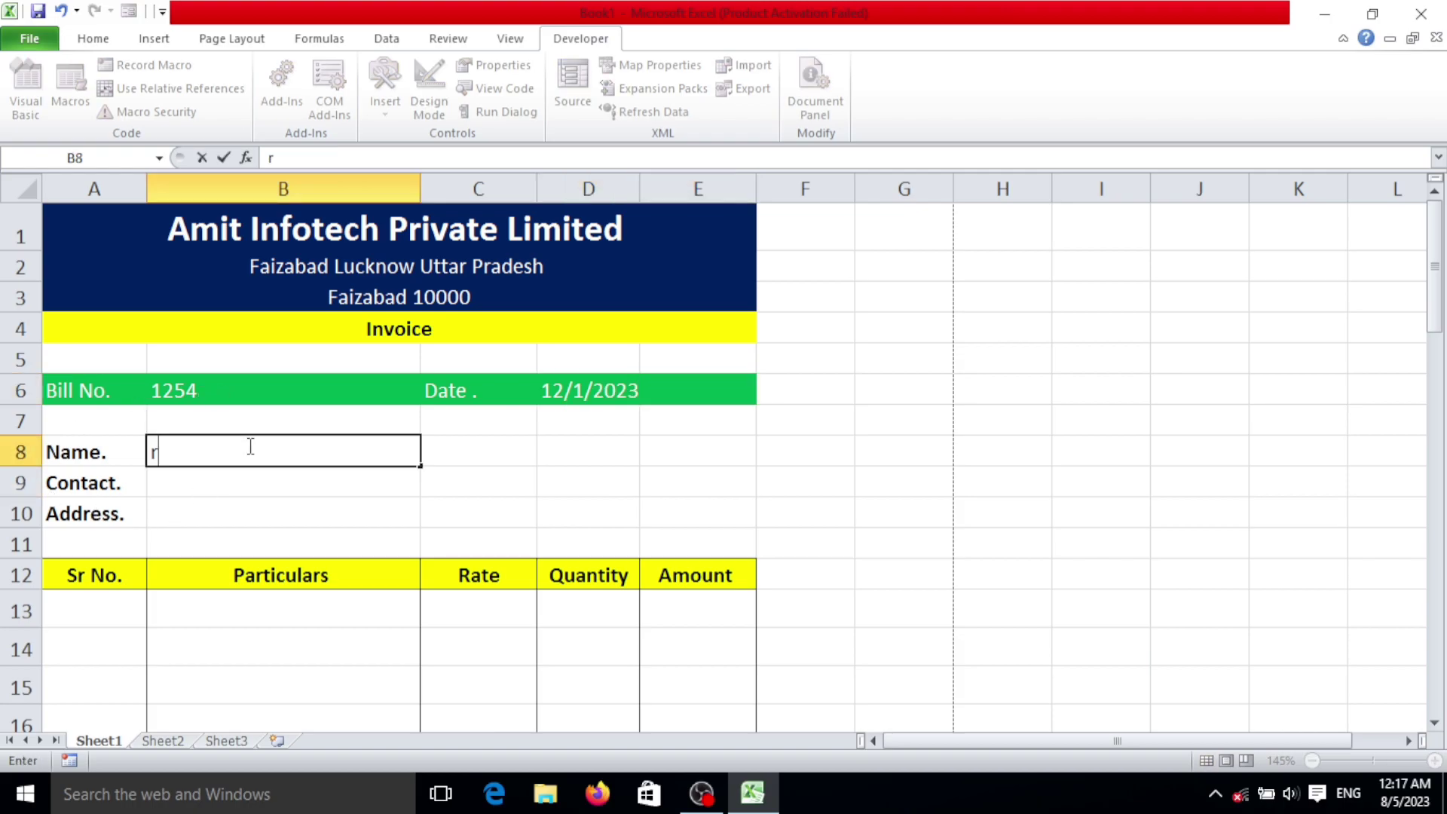
# Step: Fill in the sample customer's name, contact number and address in B8–B10, then select them
pyautogui.press('BackSpace')
pyautogui.press('BackSpace')
pyautogui.press('Return')
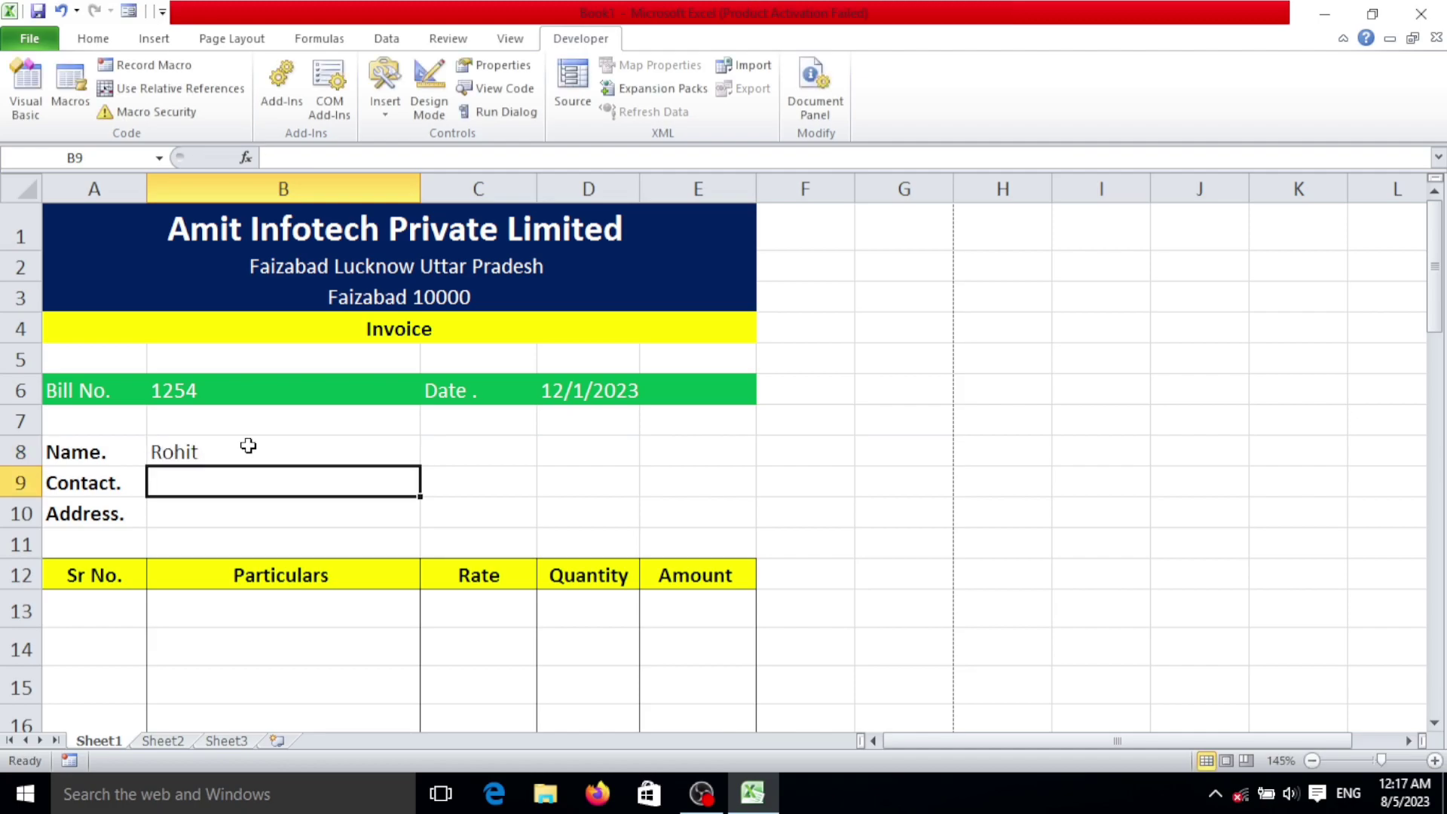
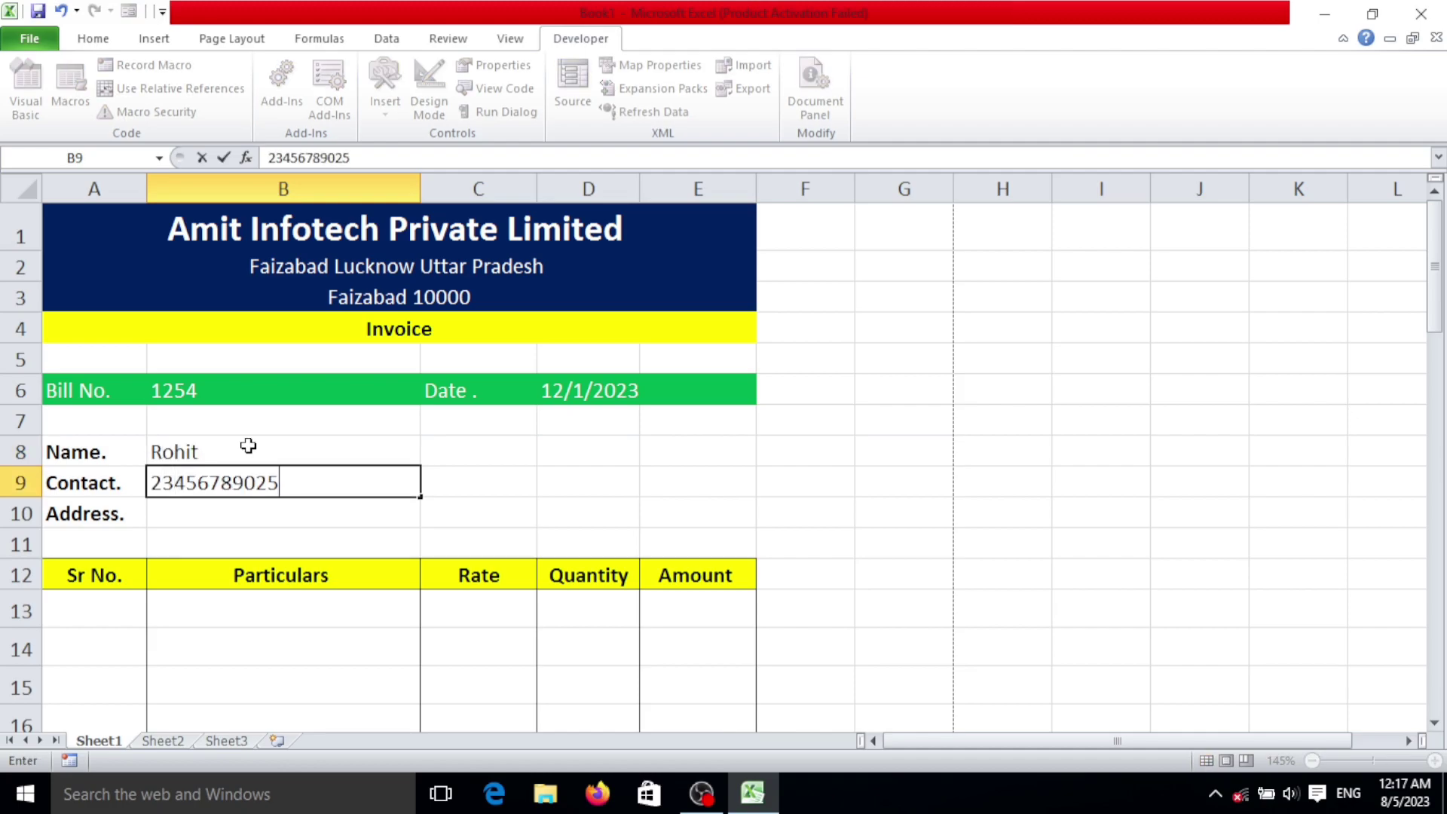
pyautogui.press('Return')
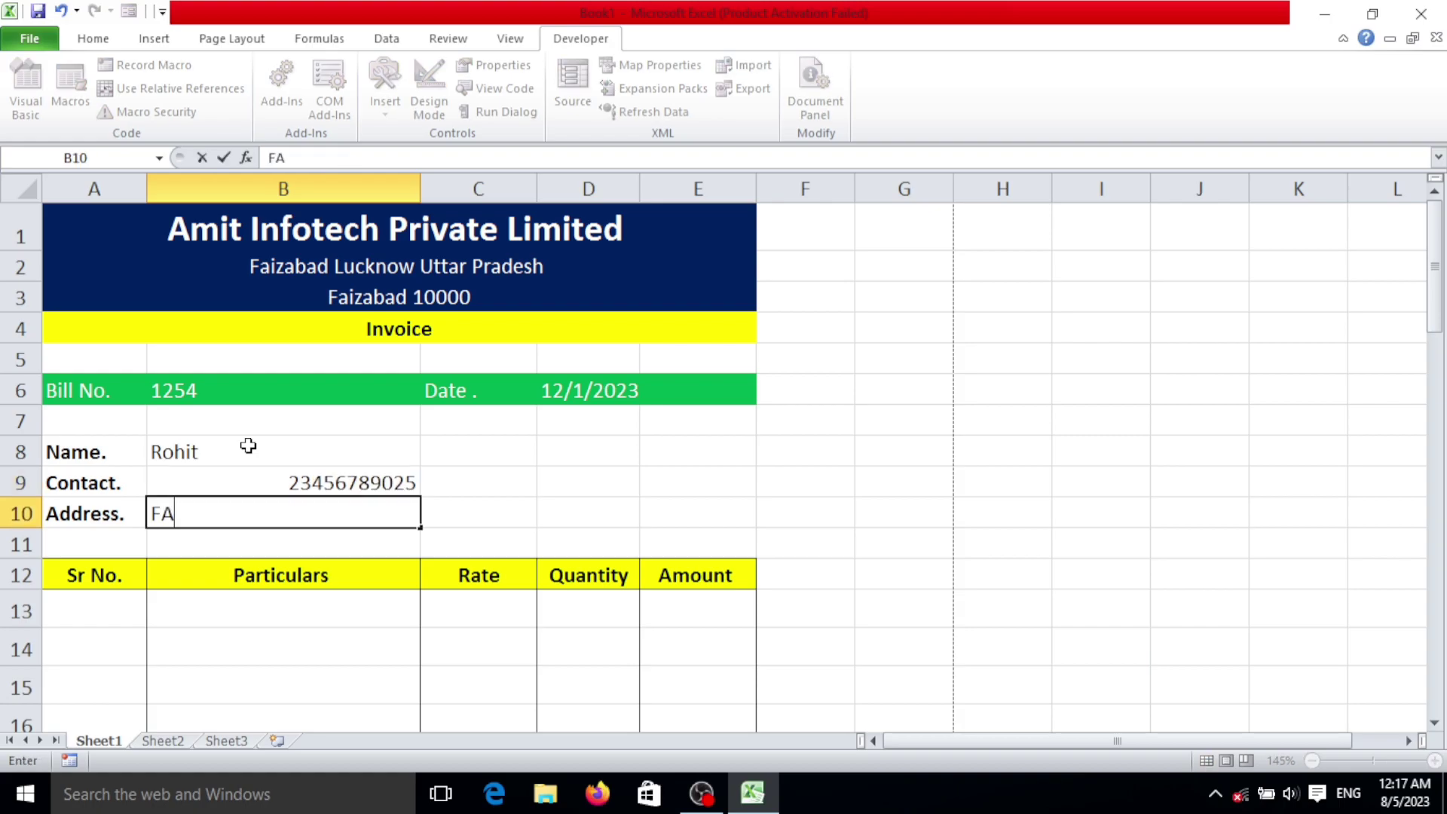
pyautogui.press('Return')
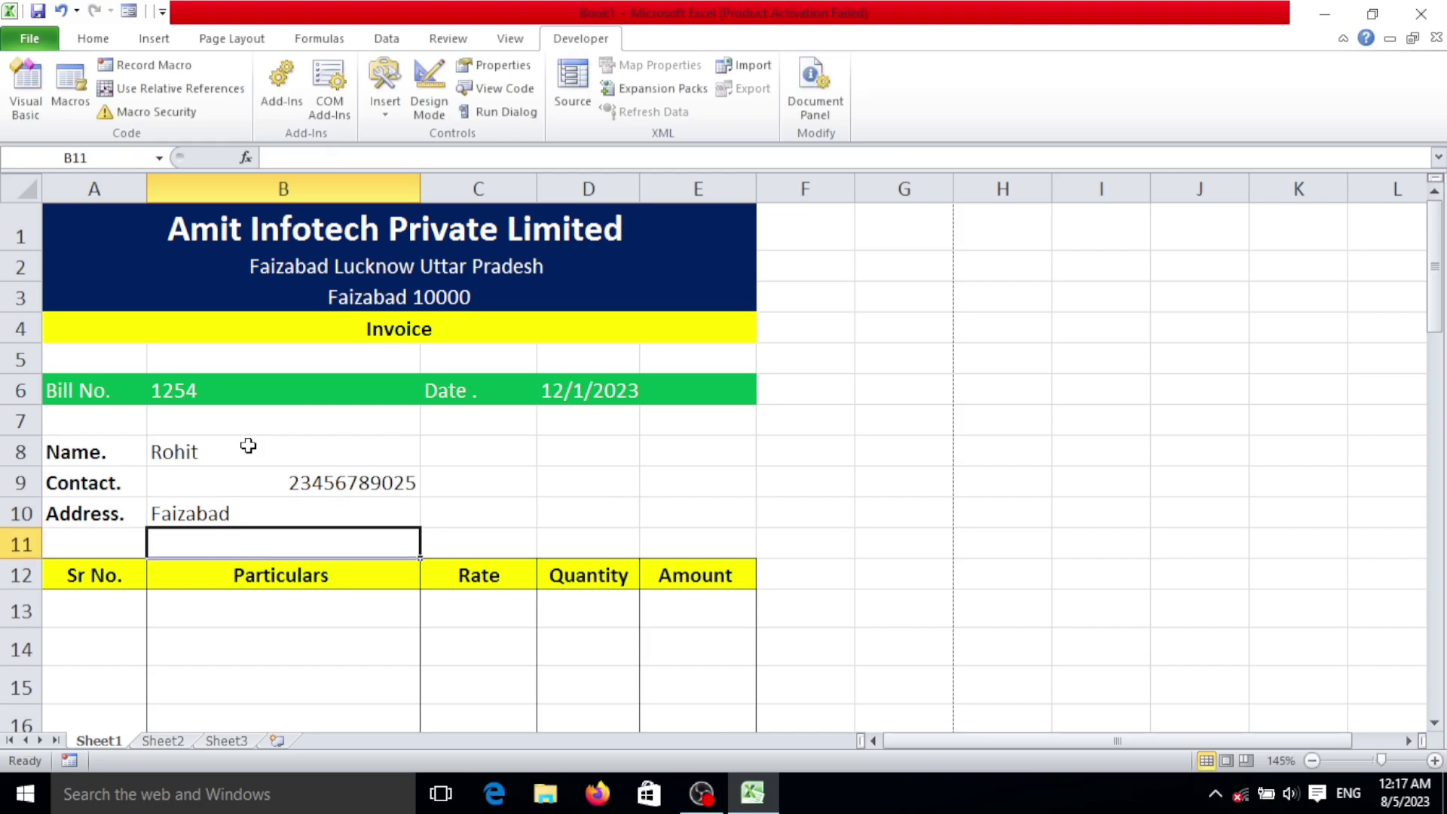
pyautogui.moveTo(352, 449); pyautogui.dragTo(355, 486)
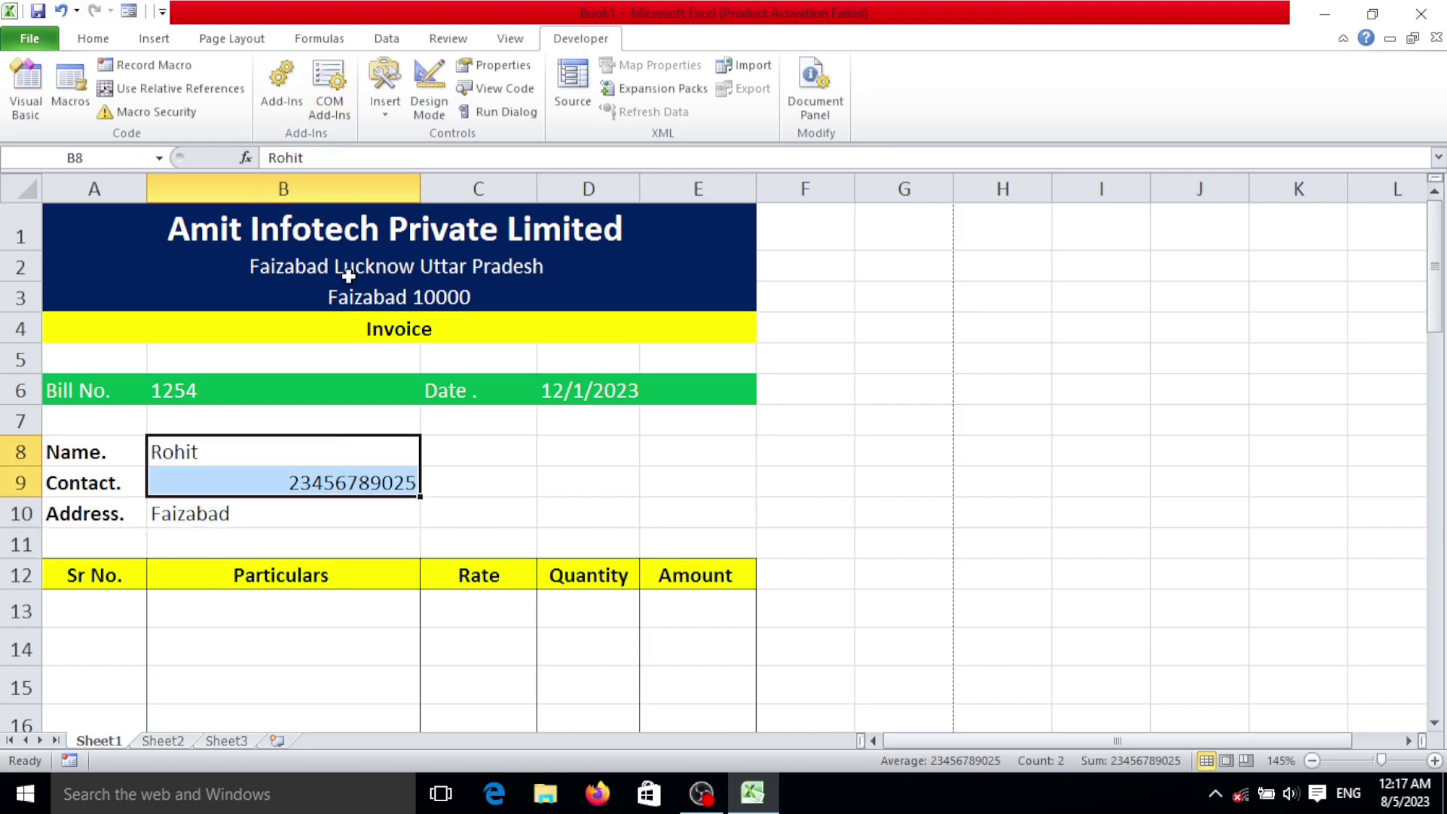
pyautogui.moveTo(319, 434); pyautogui.dragTo(266, 504)
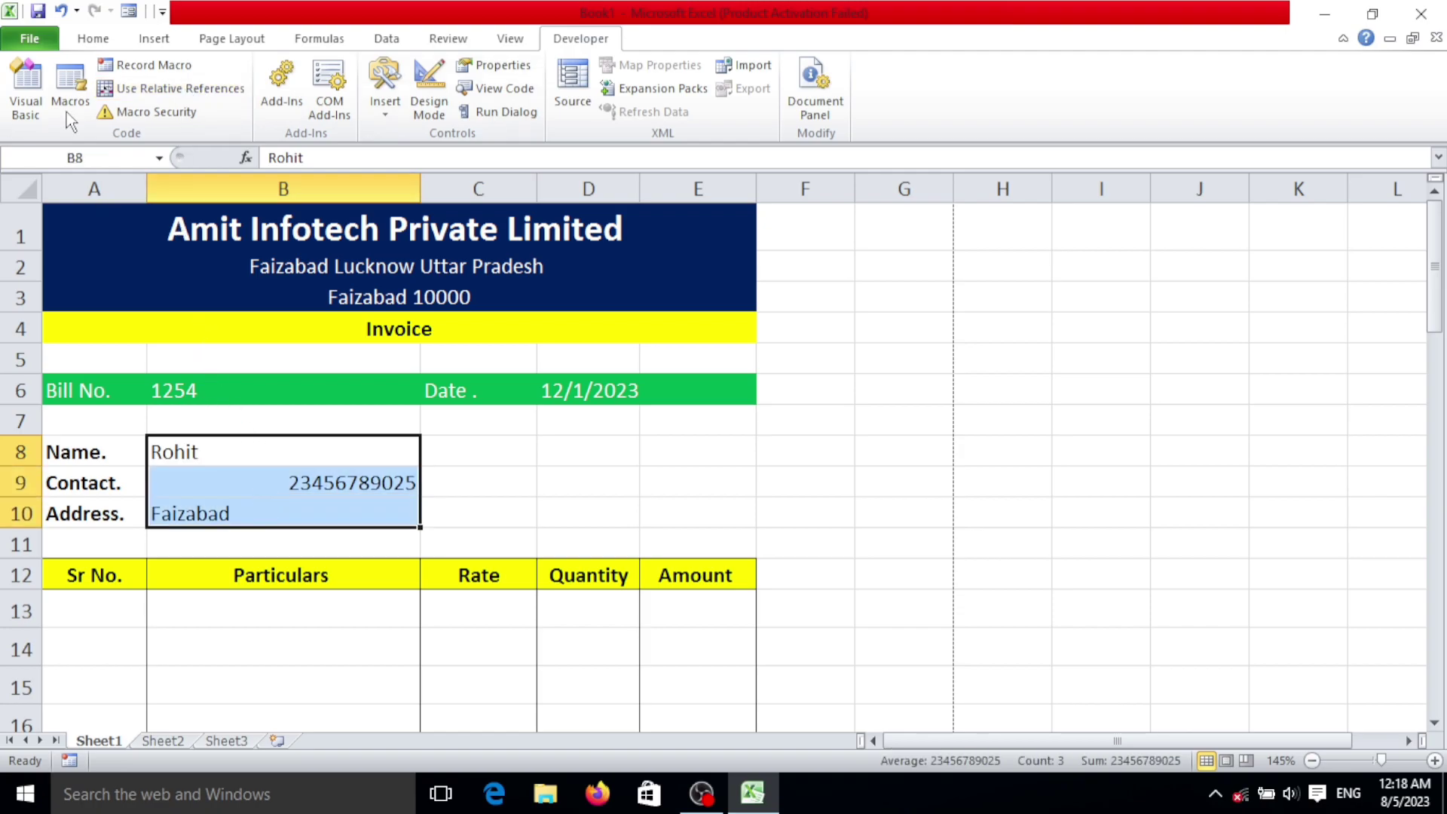
pyautogui.click(112, 35)
# Step: Left-align the customer details in B8:B10 instead of centring them
pyautogui.click(427, 110)
pyautogui.scroll(-5, 453, 565)
pyautogui.scroll(5, 407, 370)
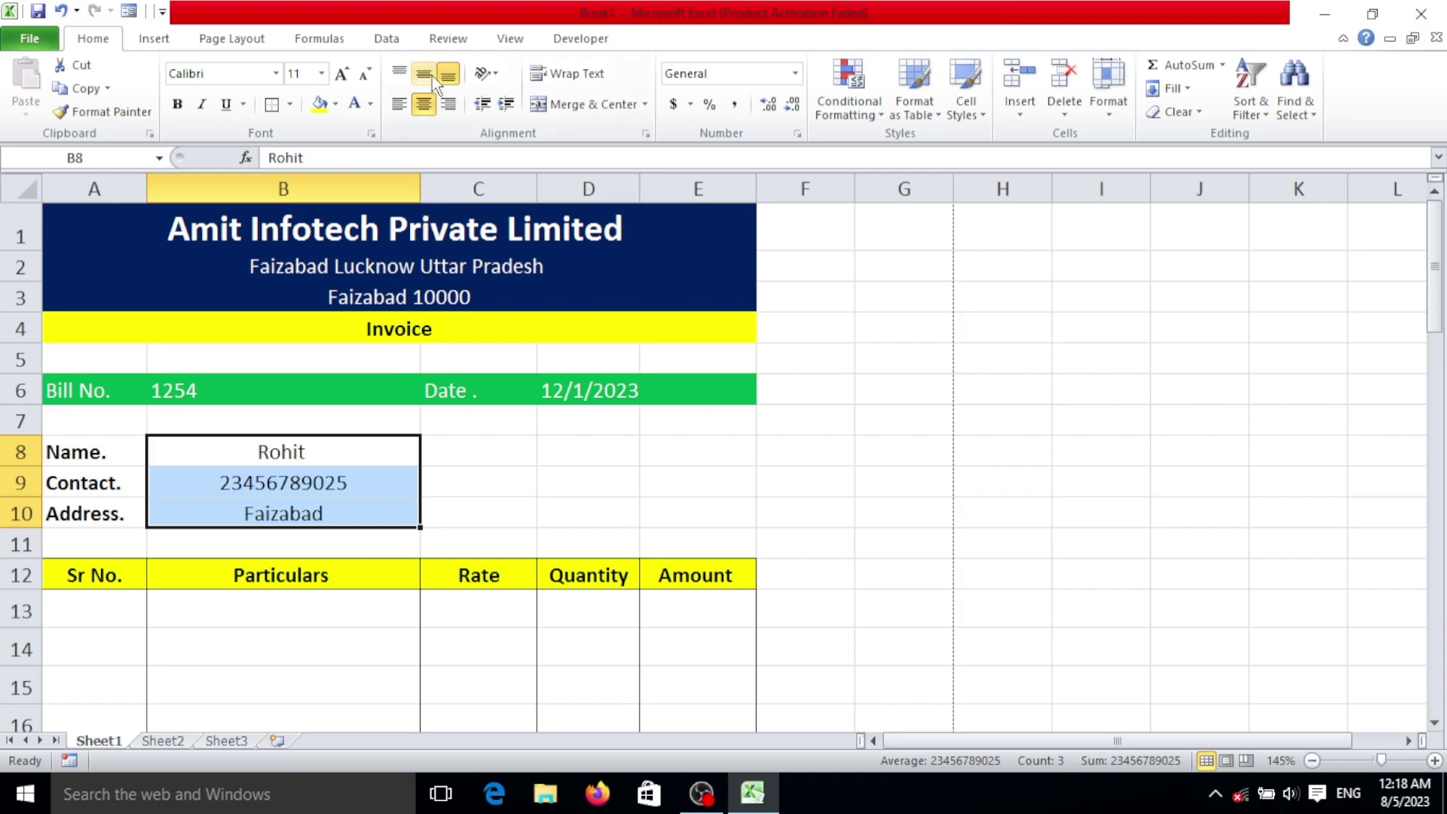
pyautogui.click(401, 105)
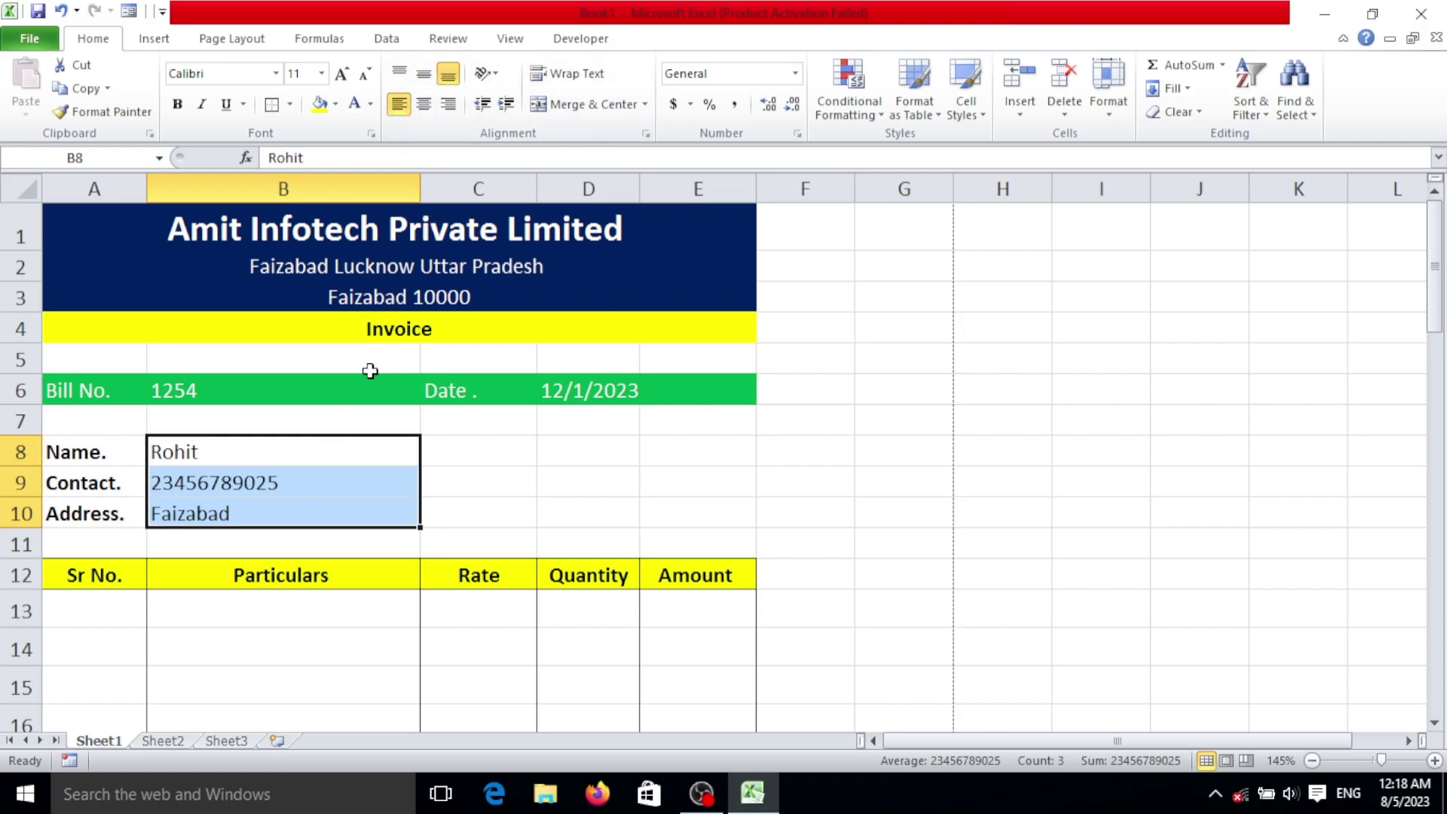
pyautogui.scroll(-2, 369, 578)
# Step: Enter serial numbers 1, 2 and 3 in A13:A15
pyautogui.click(104, 436)
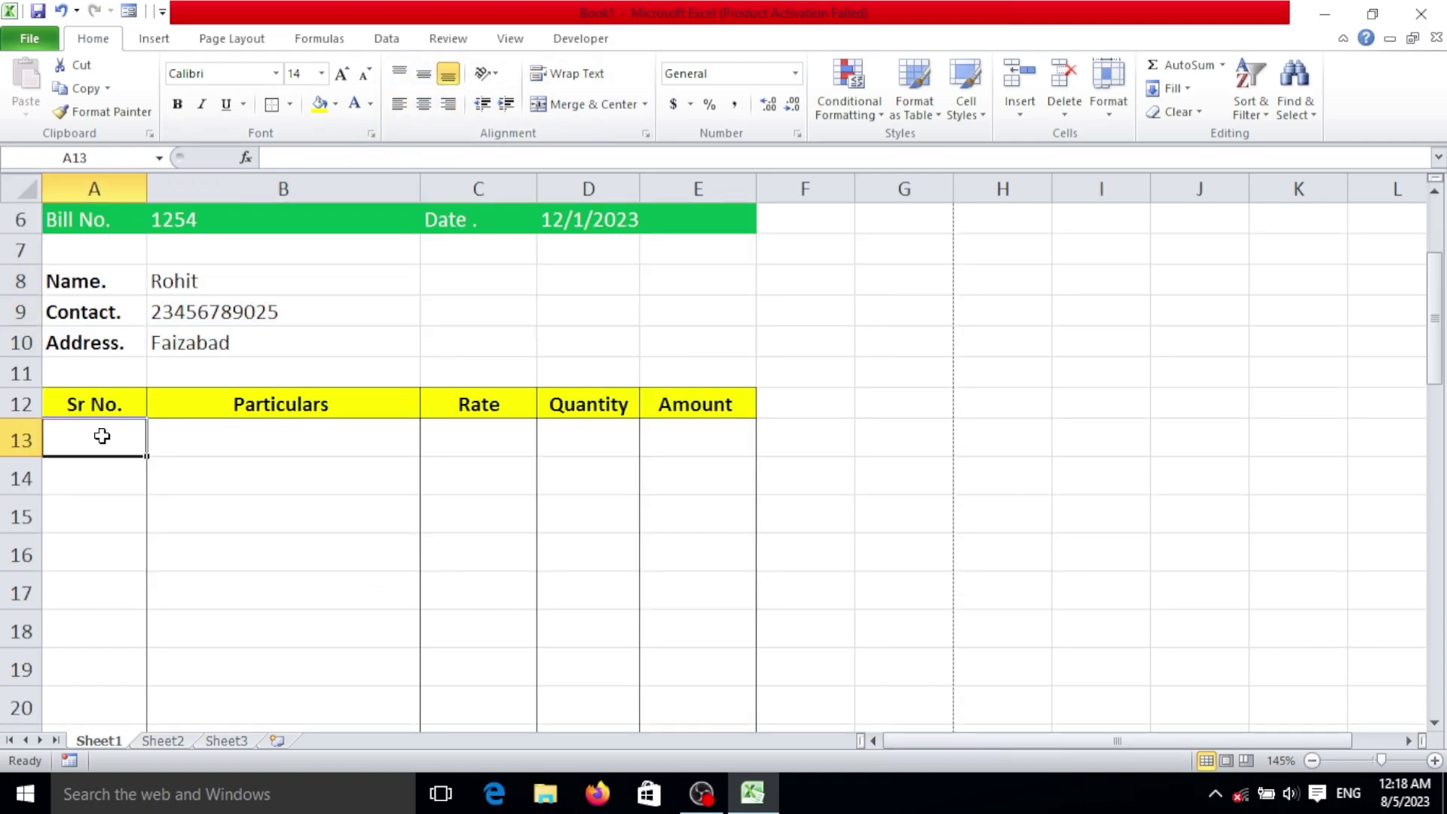
pyautogui.write('1')
pyautogui.press('Return')
pyautogui.write('2')
pyautogui.press('Return')
pyautogui.write('3')
pyautogui.press('Return')
# Step: Choose CPU, Keyborad and Mouse from the Particulars dropdowns in B13:B15
pyautogui.click(326, 445)
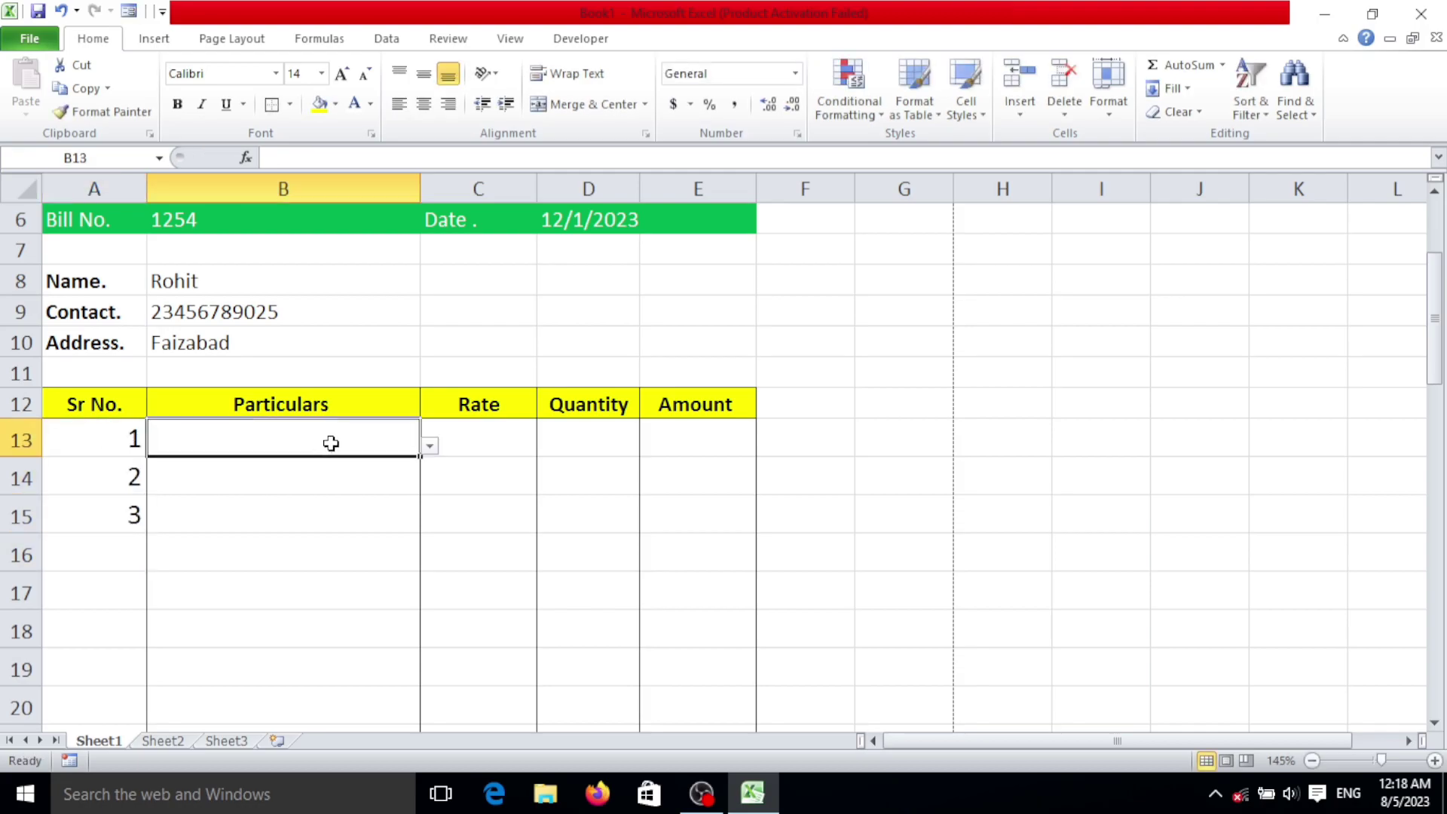
pyautogui.click(429, 446)
pyautogui.click(283, 502)
pyautogui.click(374, 468)
pyautogui.moveTo(434, 494); pyautogui.dragTo(467, 520)
pyautogui.click(355, 468)
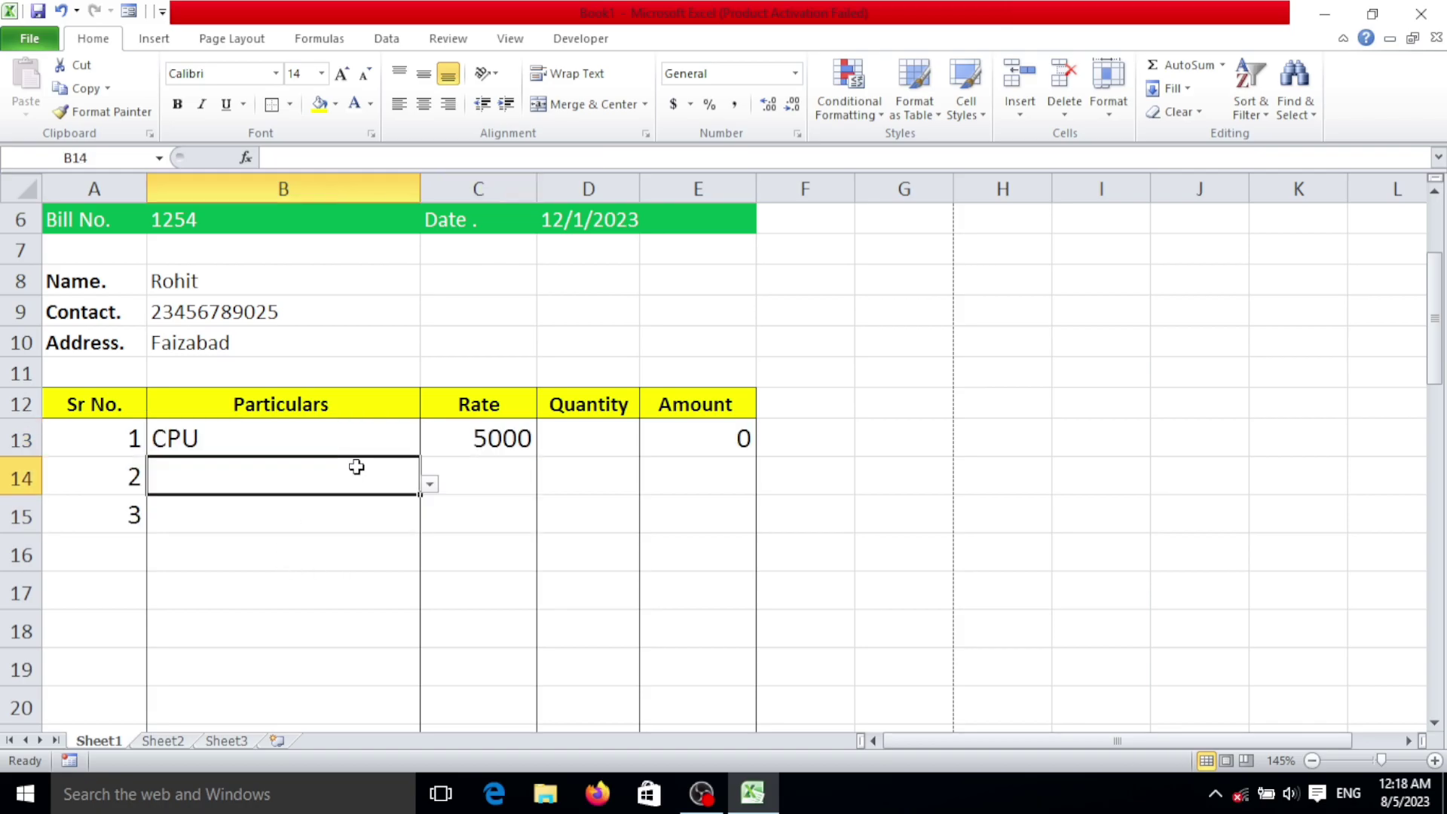
pyautogui.click(430, 484)
pyautogui.click(255, 569)
pyautogui.click(323, 500)
pyautogui.click(431, 523)
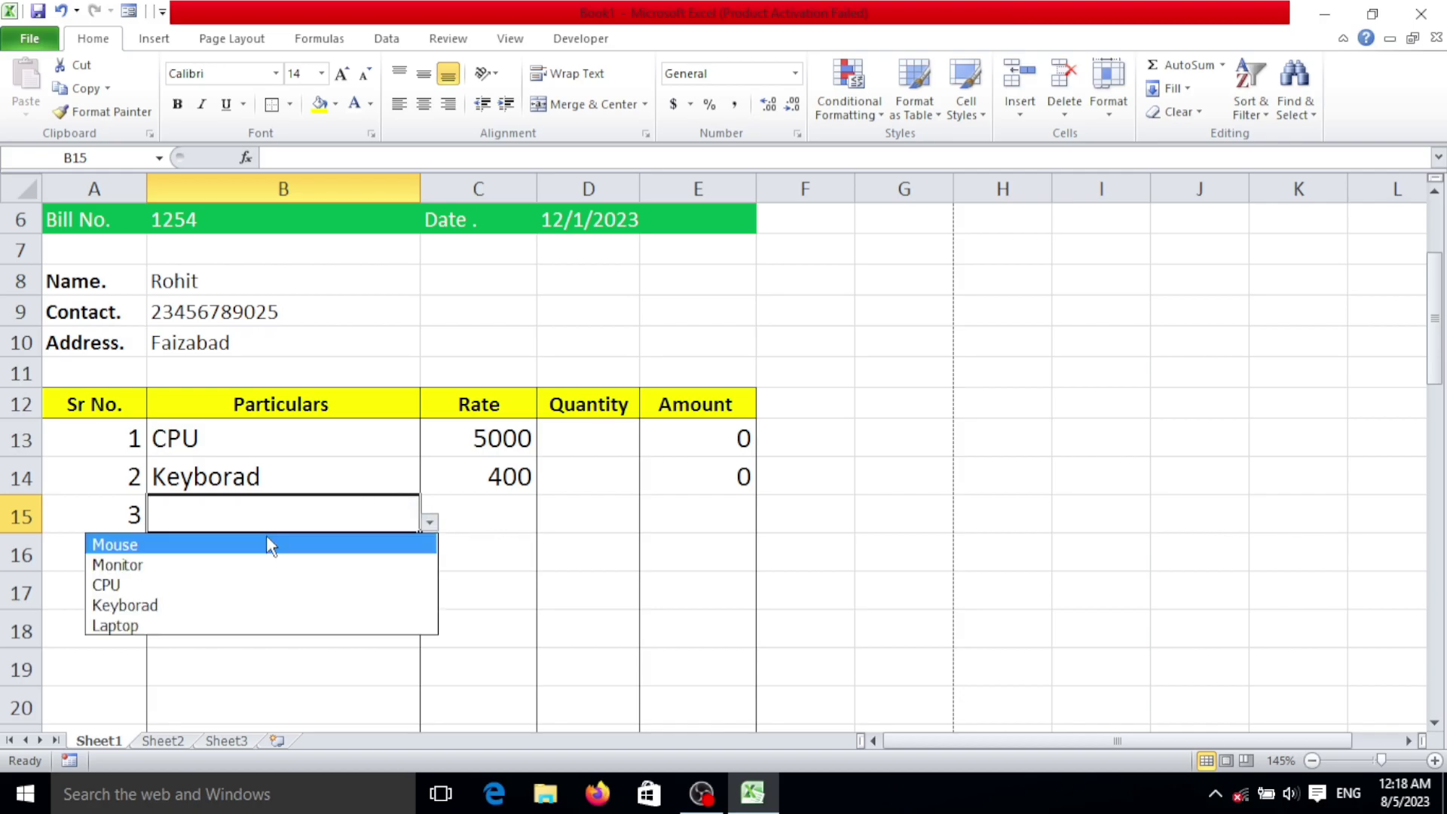
pyautogui.click(273, 543)
# Step: Enter quantities 21, 20 and 30 in D13:D15
pyautogui.click(585, 443)
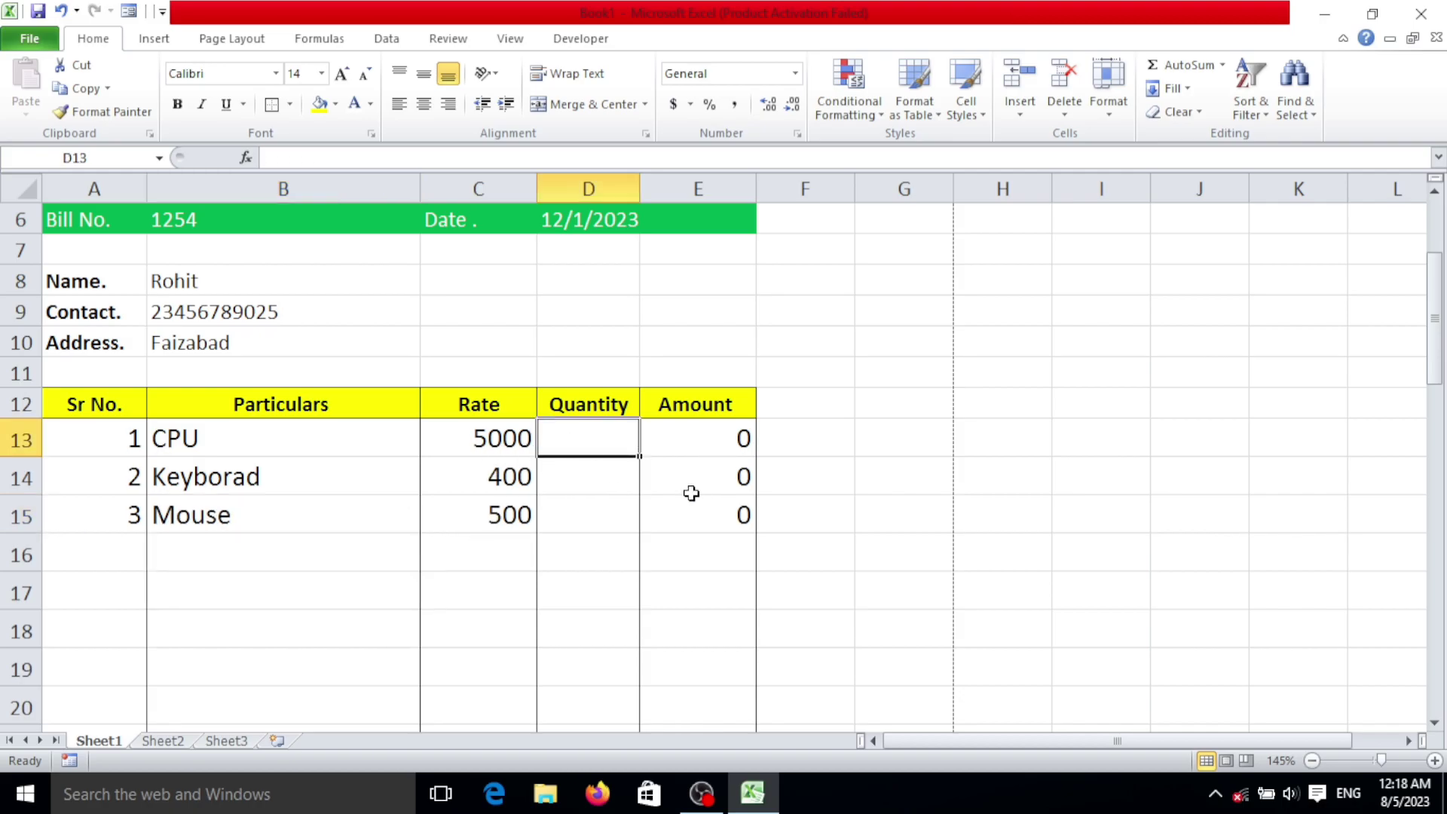
pyautogui.write('21')
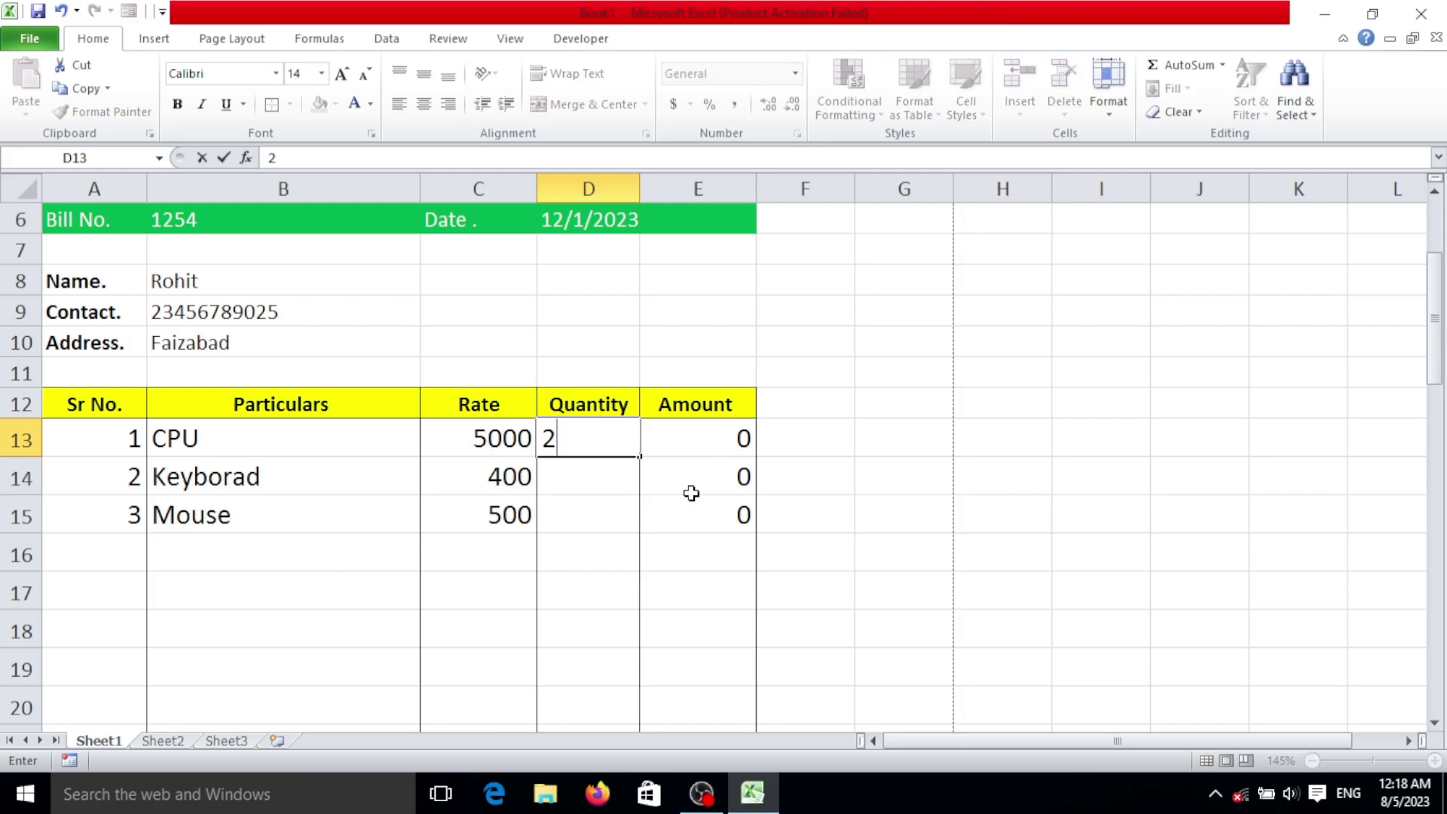
pyautogui.press('Return')
pyautogui.write('20')
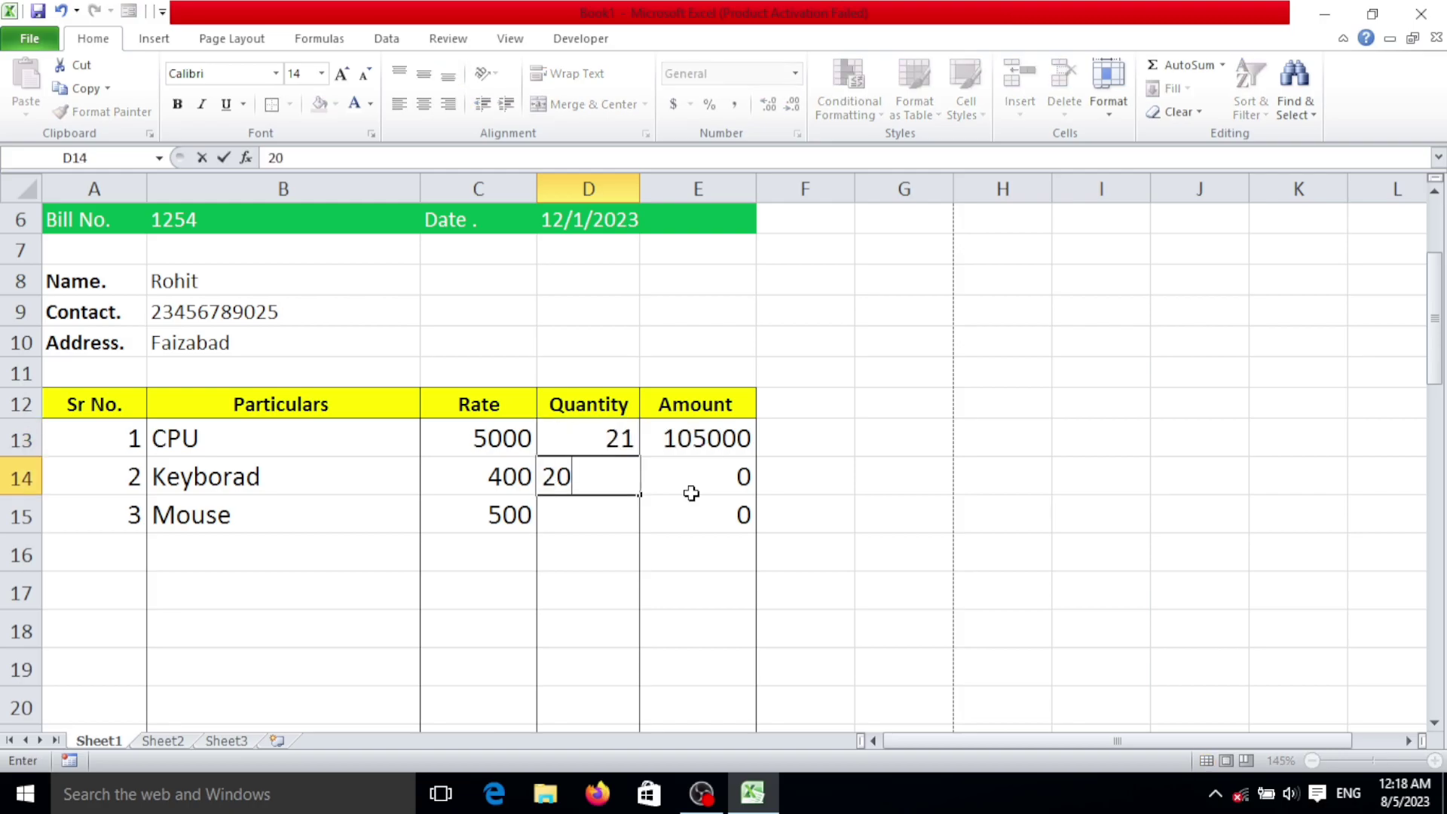
pyautogui.press('Return')
pyautogui.write('30')
pyautogui.press('Return')
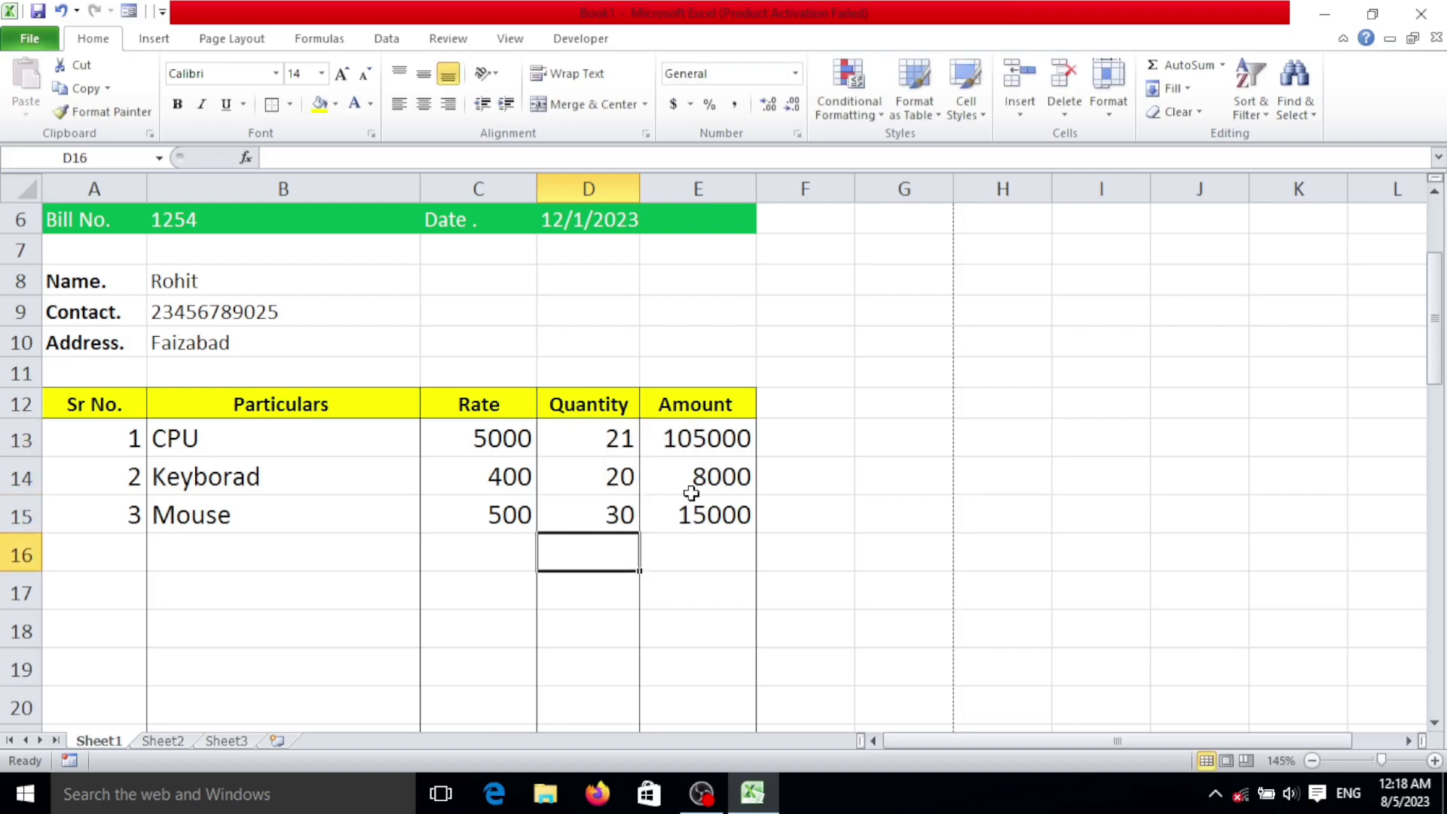
pyautogui.scroll(-7, 682, 500)
pyautogui.scroll(7, 640, 553)
pyautogui.scroll(2, 401, 484)
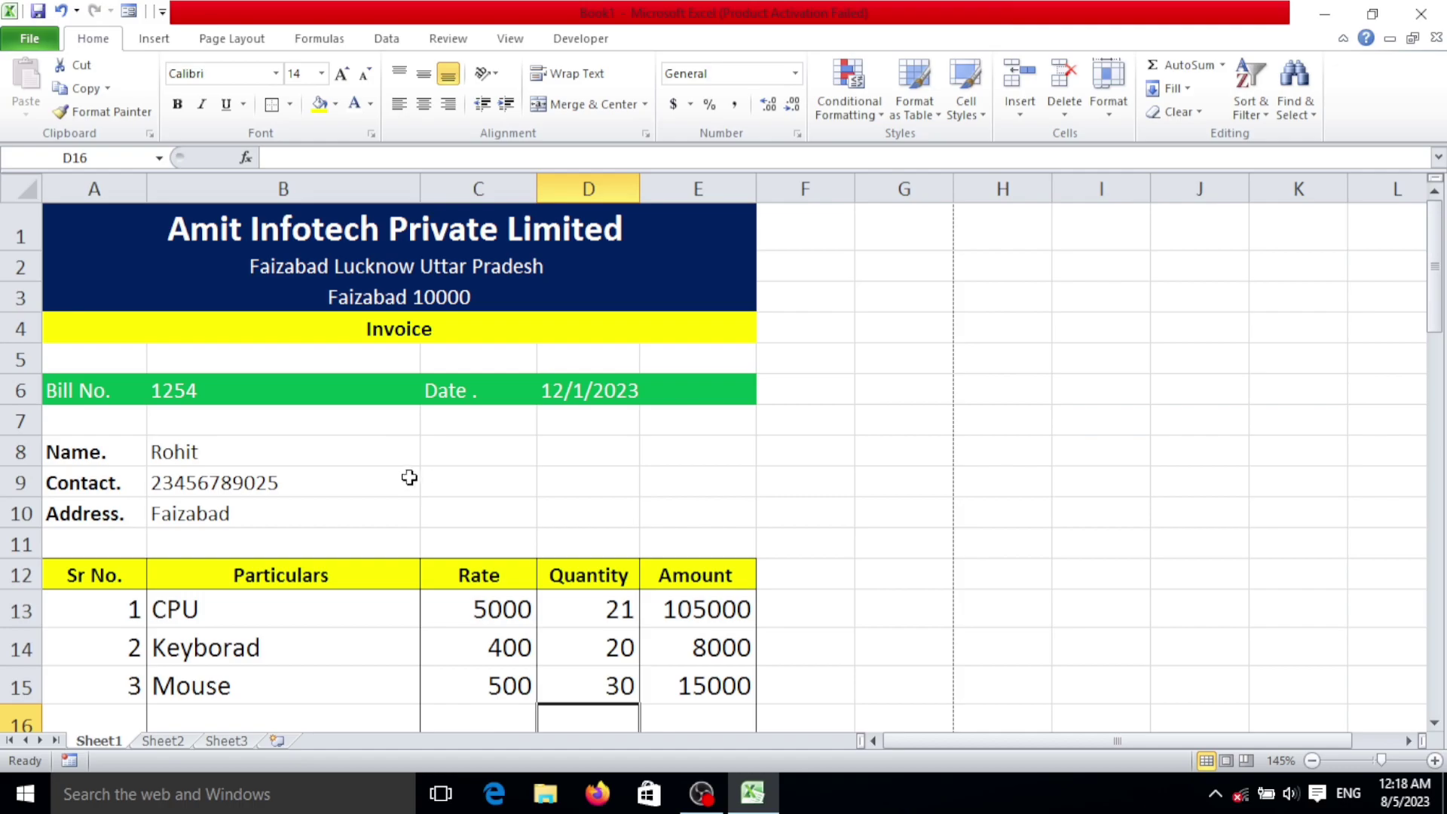
# Step: Check the cleared bill number, date and customer cells, and scroll to confirm totals read 0
pyautogui.click(326, 397)
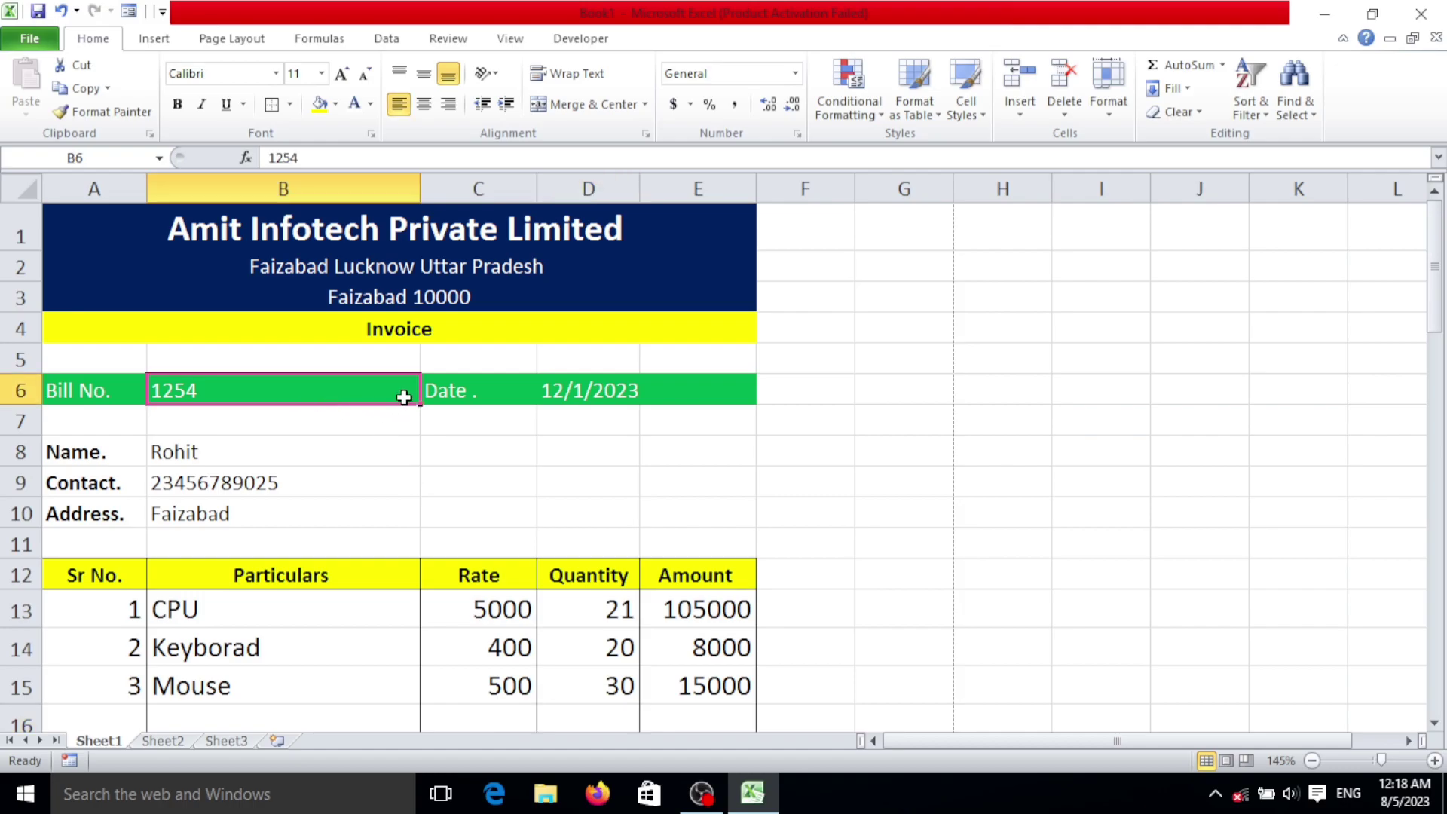
pyautogui.click(596, 400)
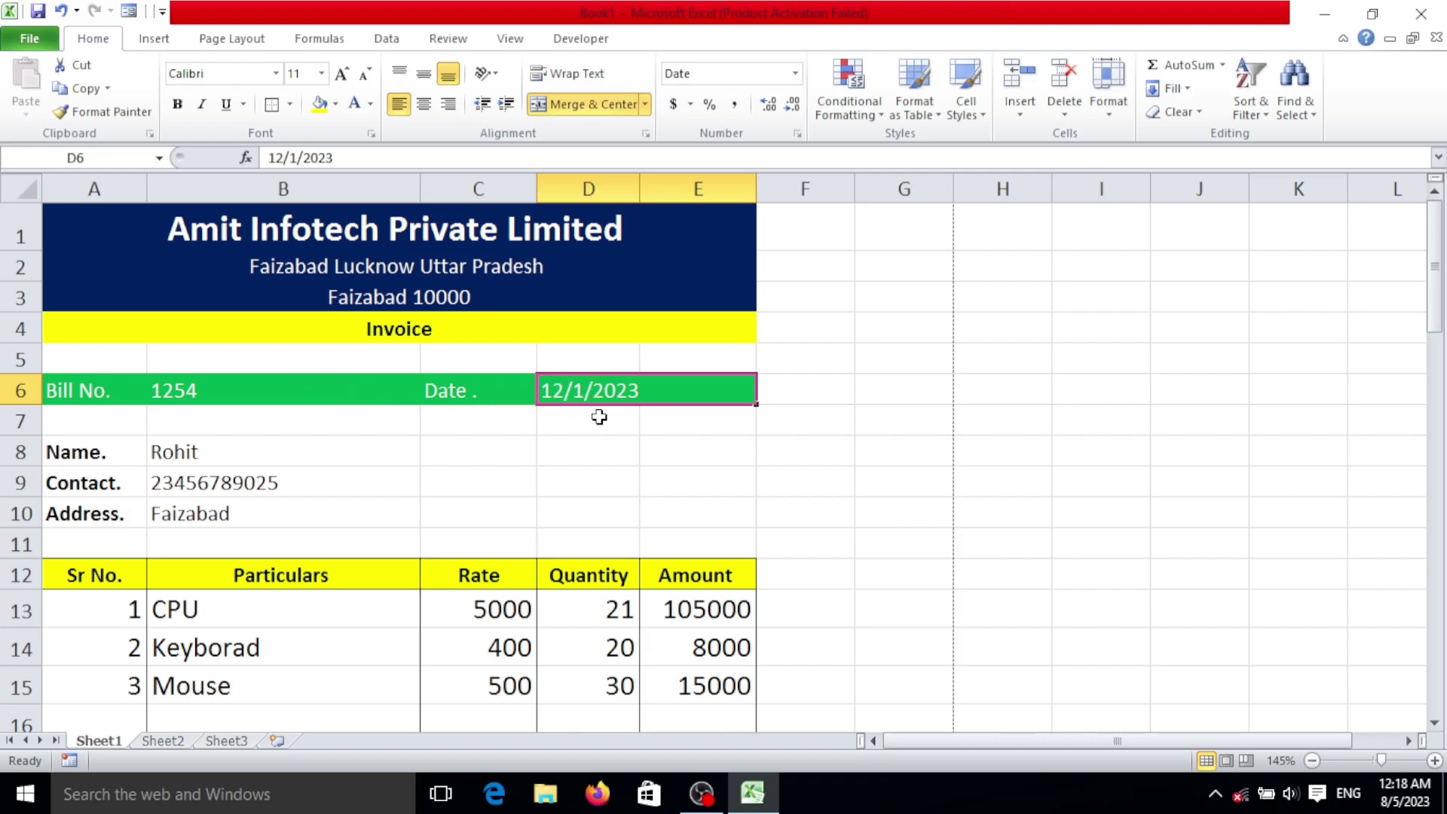
pyautogui.scroll(-2, 368, 524)
pyautogui.scroll(2, 369, 517)
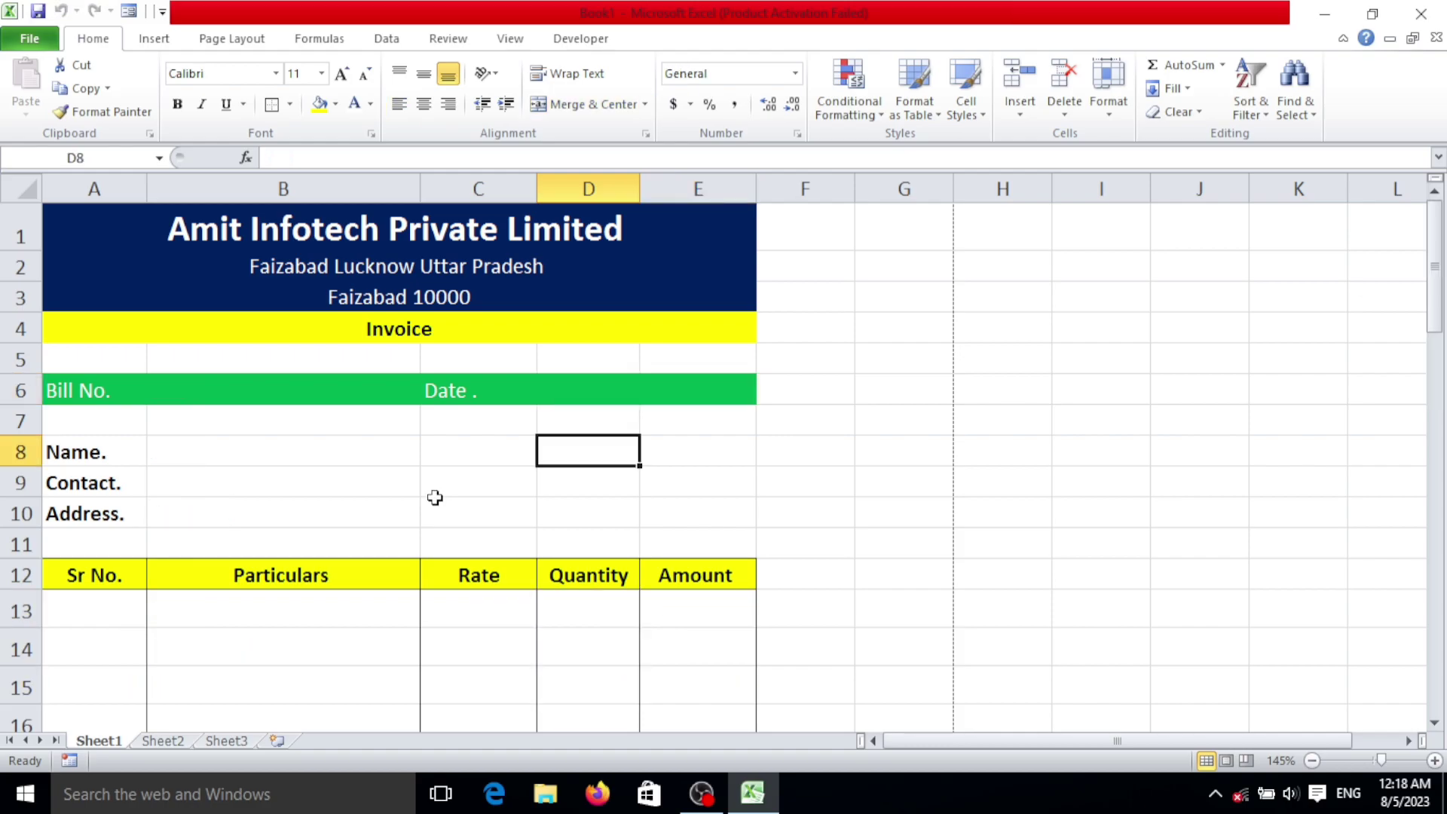
pyautogui.scroll(-2, 439, 500)
pyautogui.scroll(-7, 438, 500)
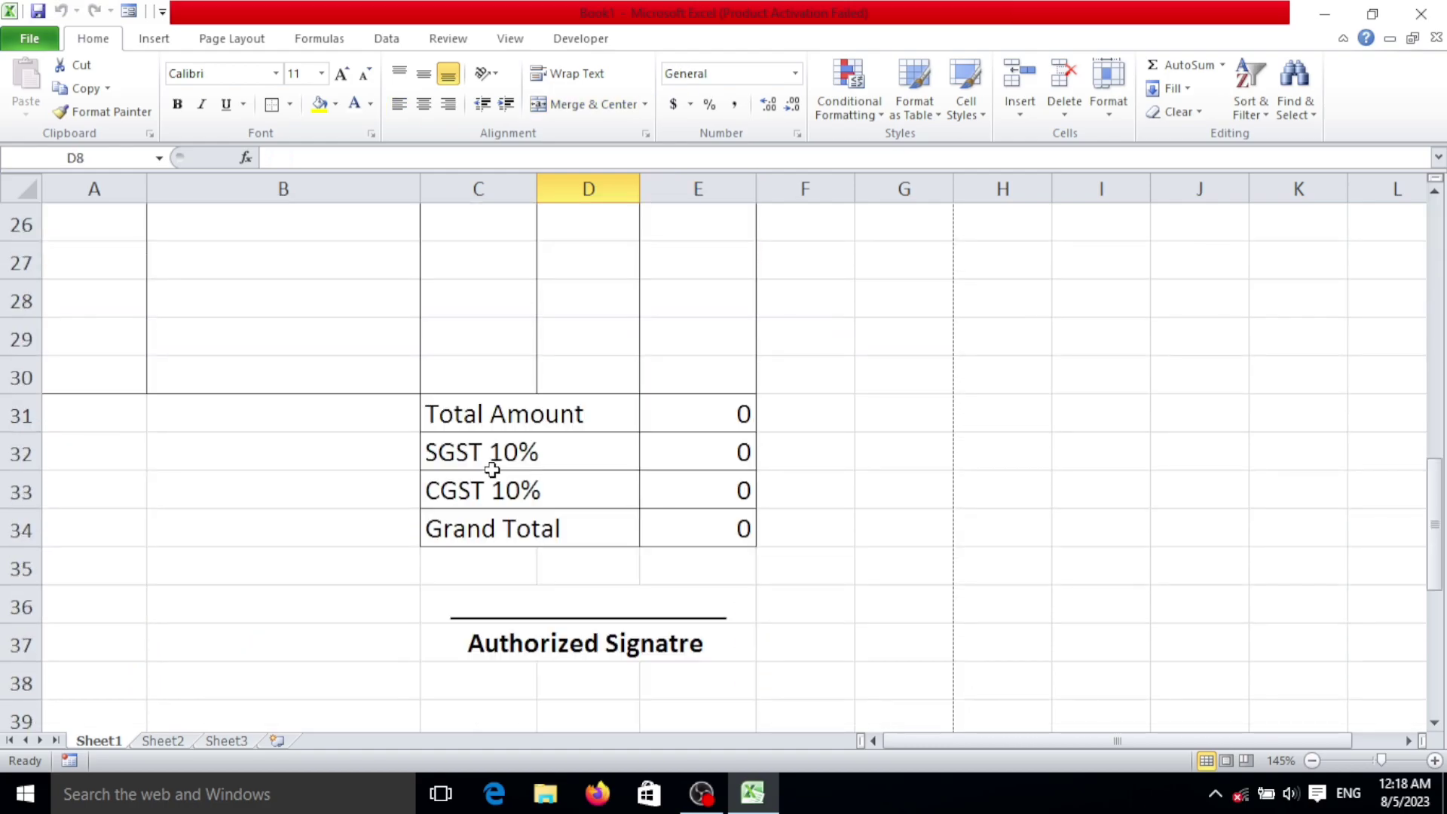
pyautogui.scroll(8, 483, 419)
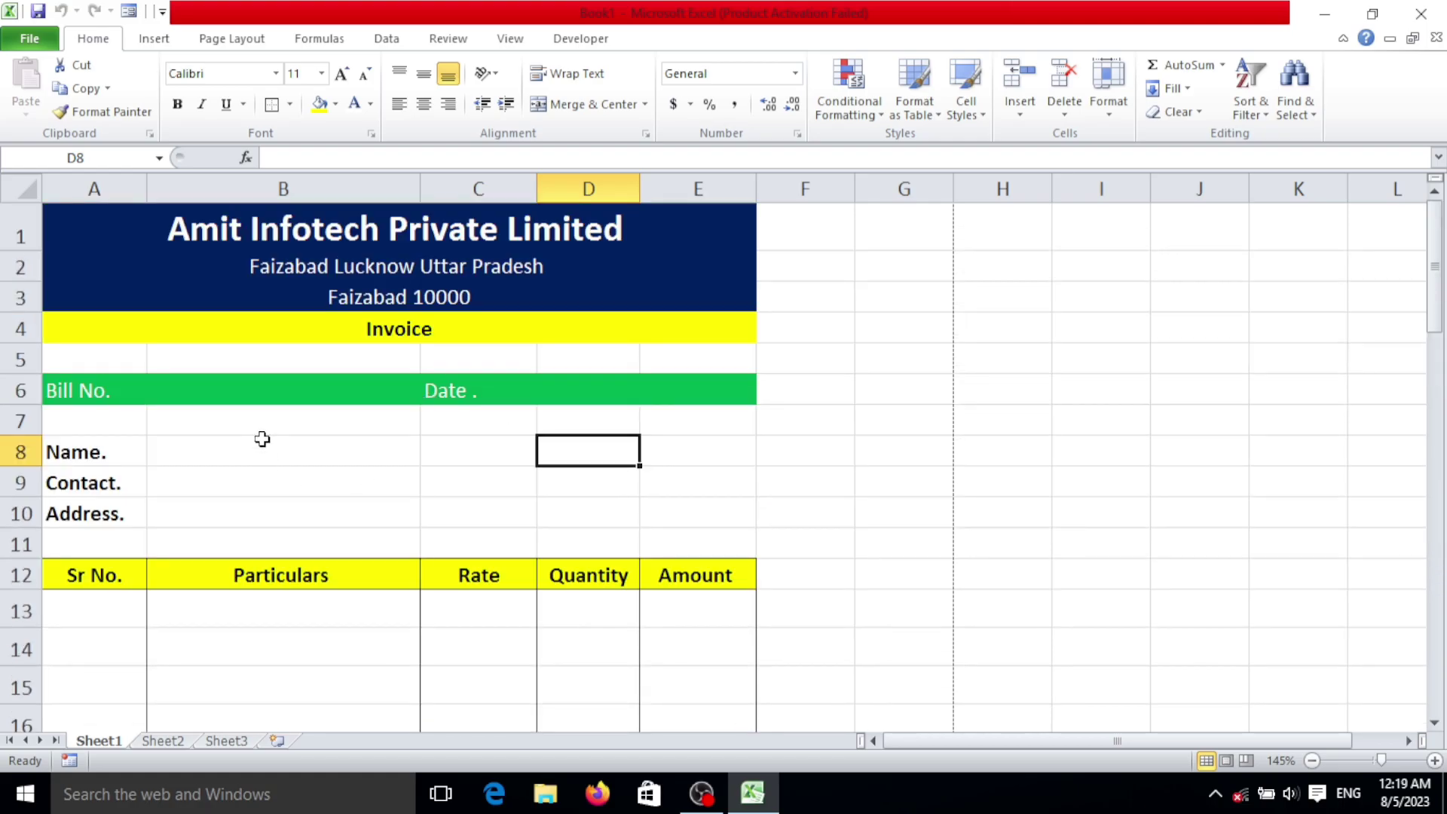
pyautogui.scroll(-4, 399, 445)
pyautogui.scroll(2, 387, 439)
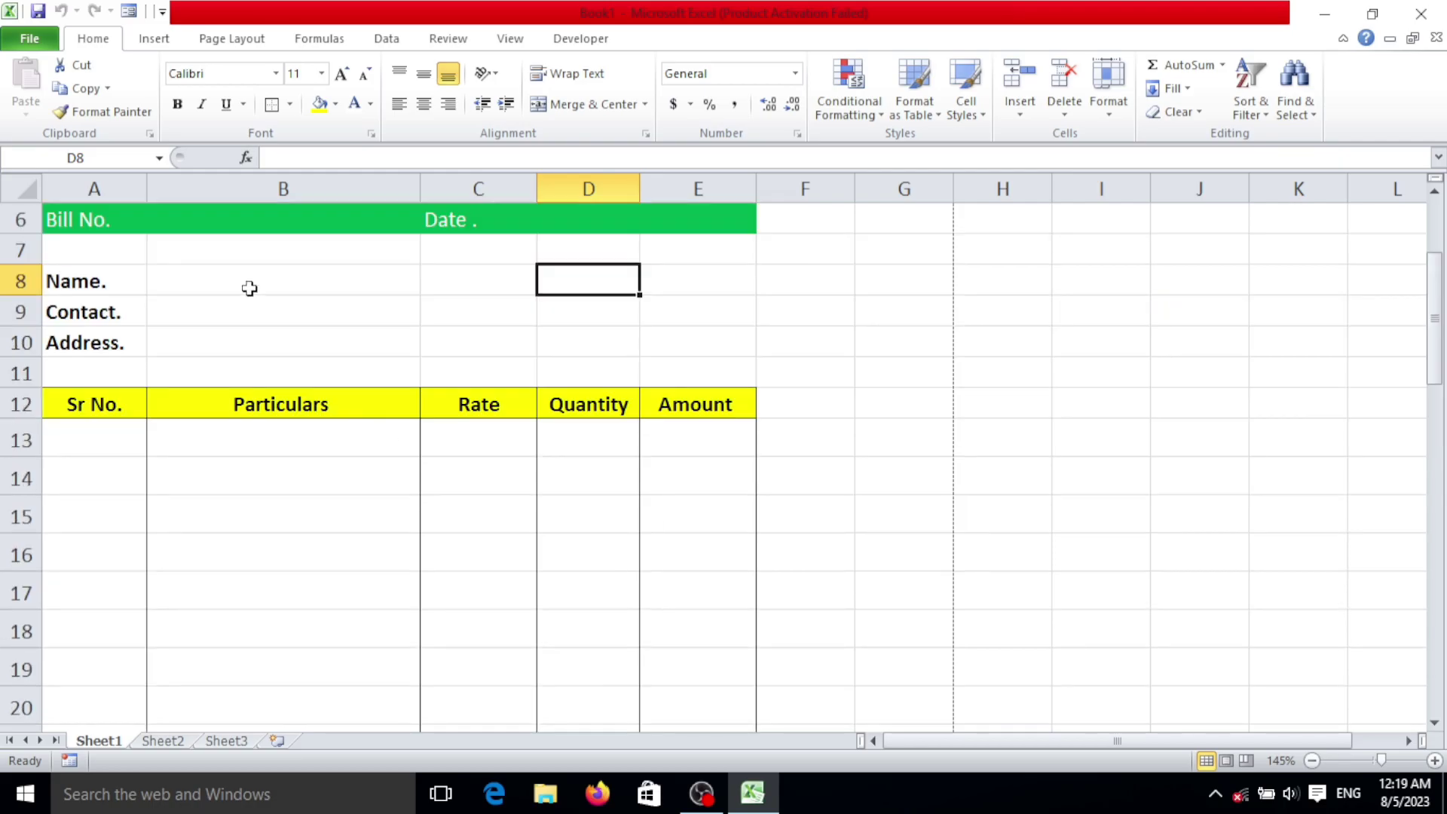
pyautogui.click(236, 256)
pyautogui.scroll(2, 474, 301)
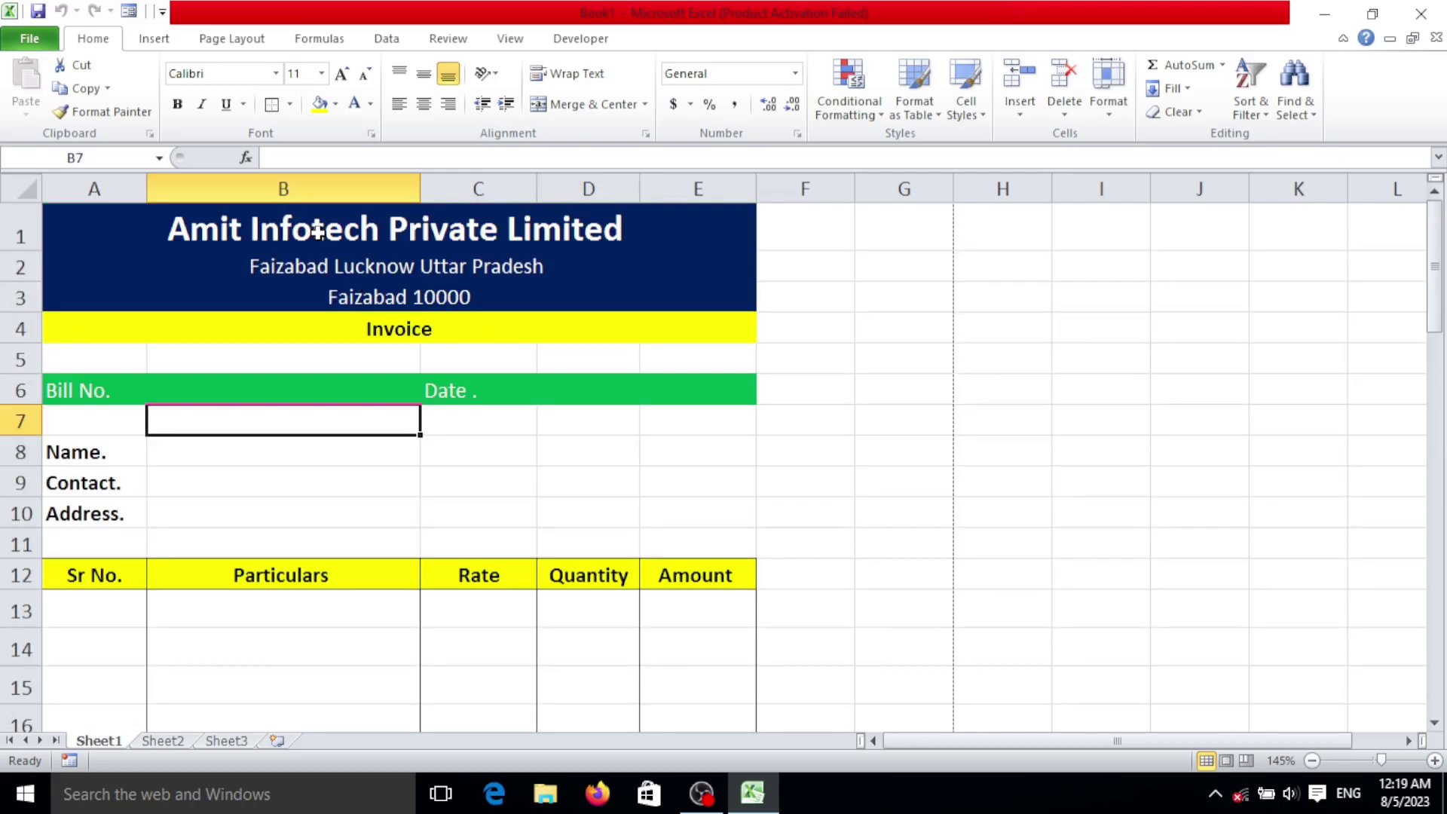